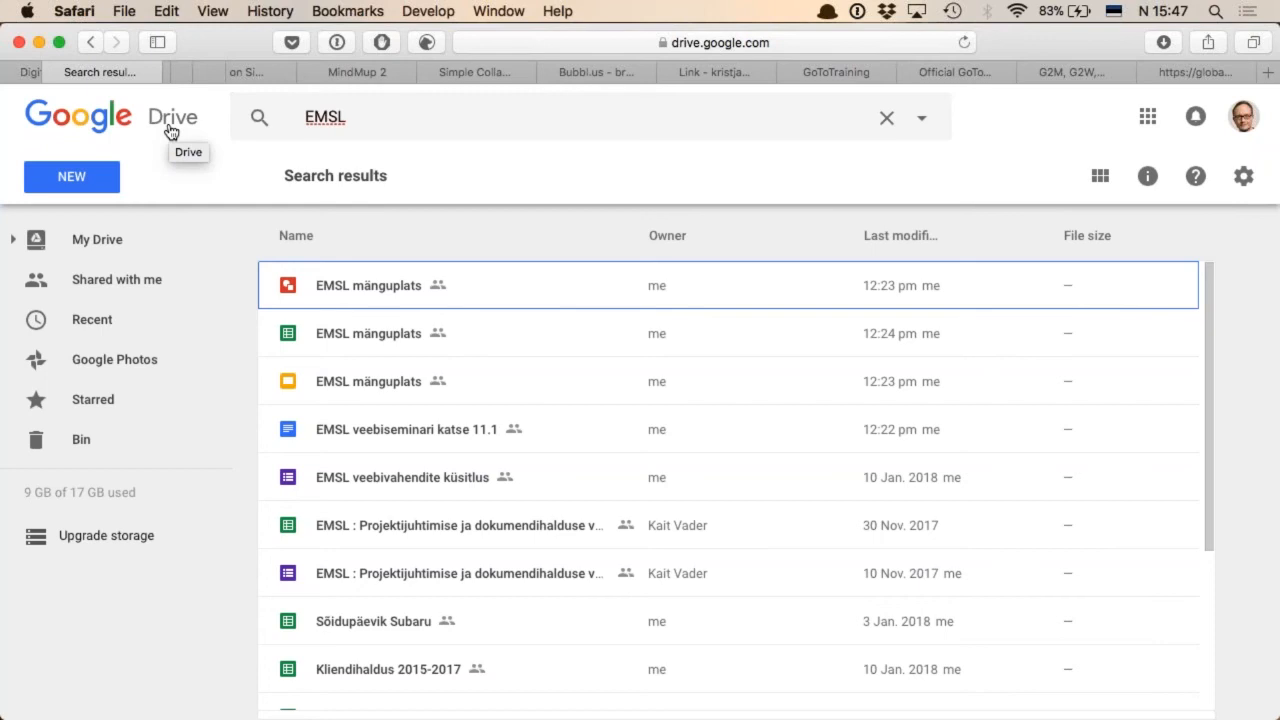
# Open the Google Docs template gallery and browse the general templates, including the work, letter and CV designs
pyautogui.click(97, 182)
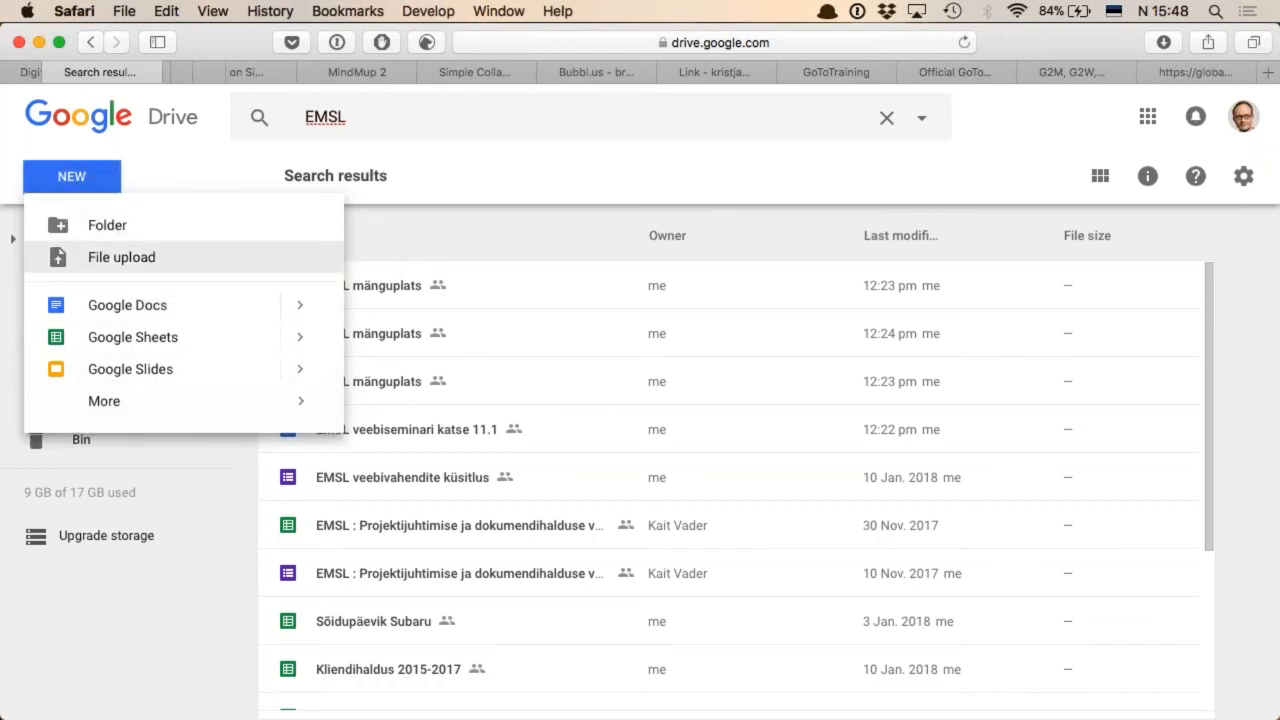
pyautogui.moveTo(300, 311)
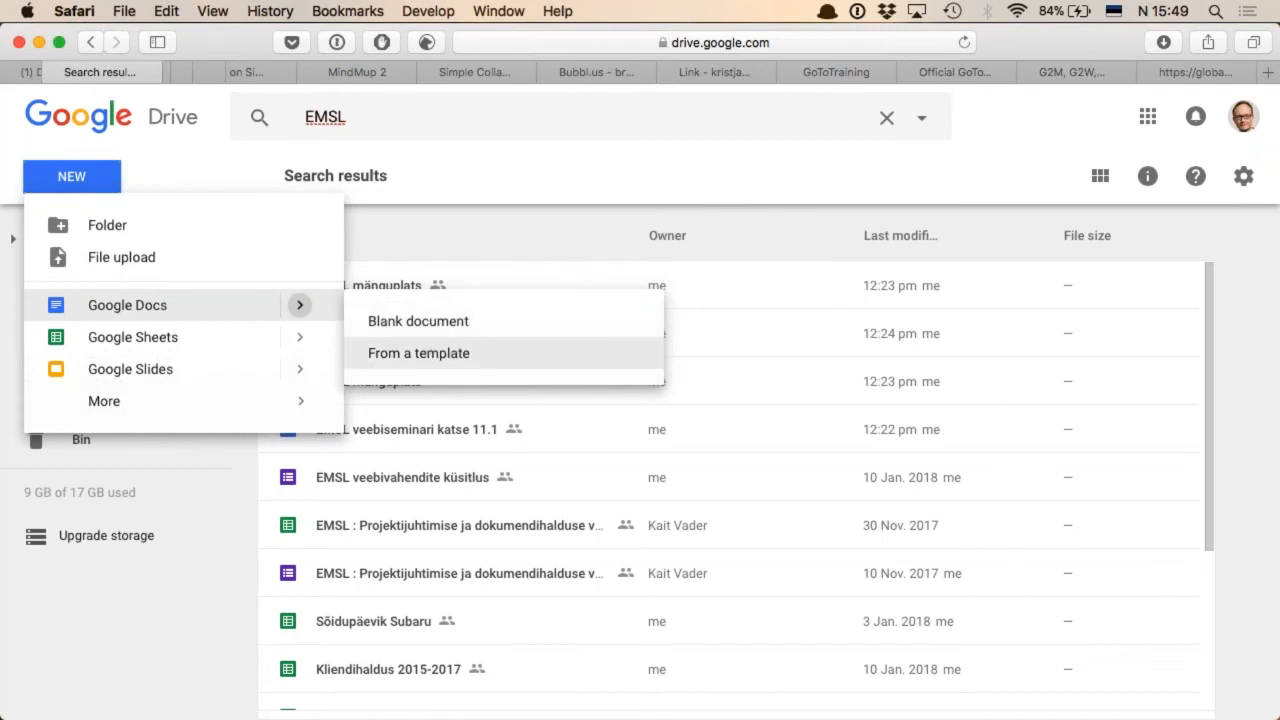
pyautogui.click(419, 354)
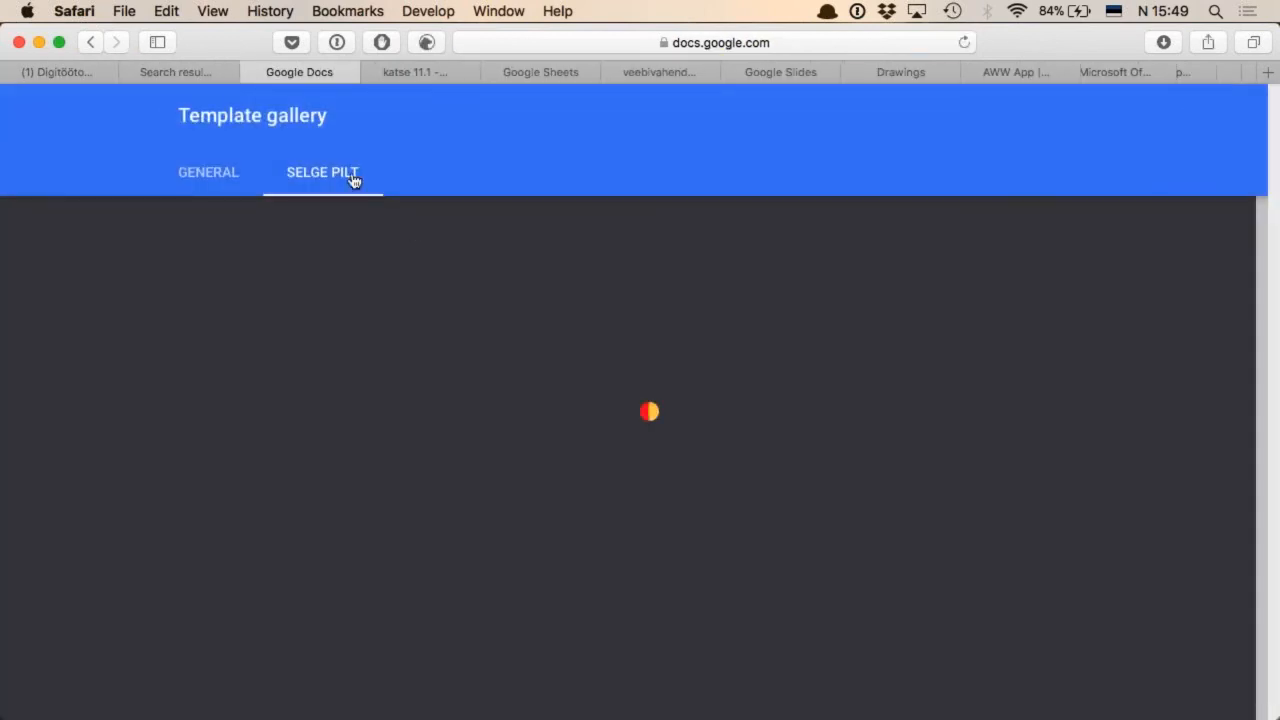
pyautogui.click(215, 176)
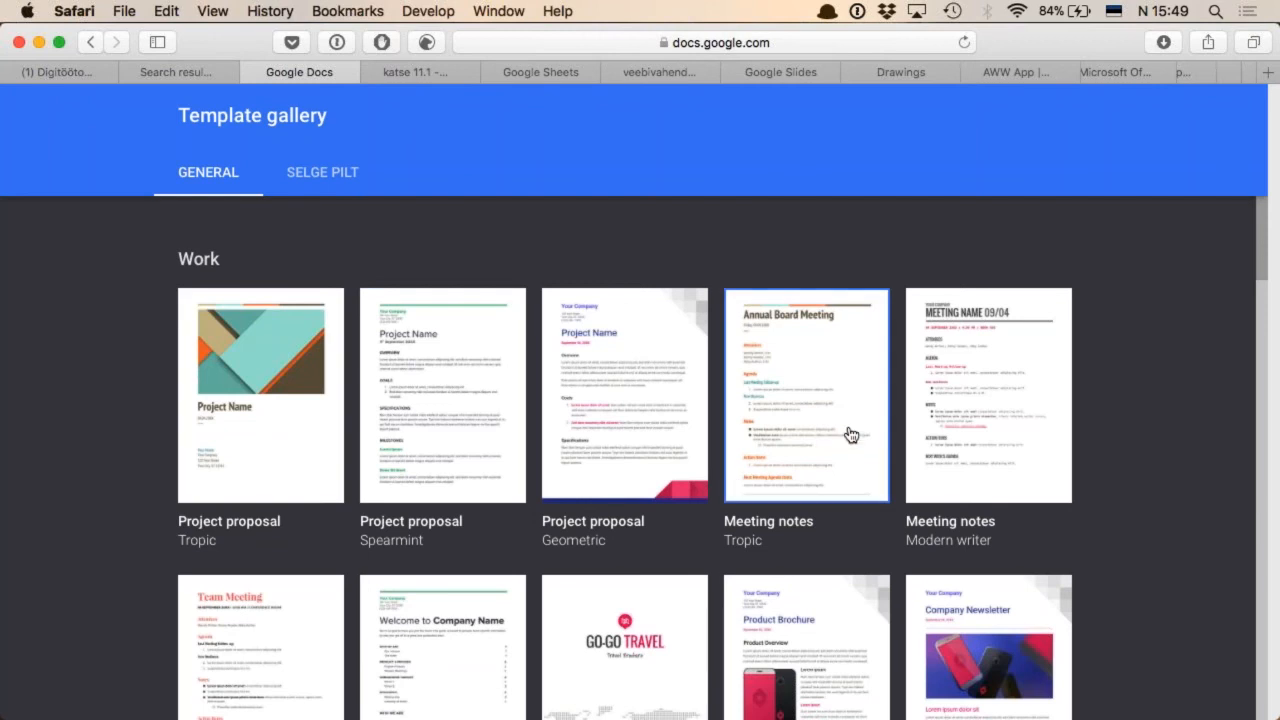
pyautogui.scroll(-3, 790, 425)
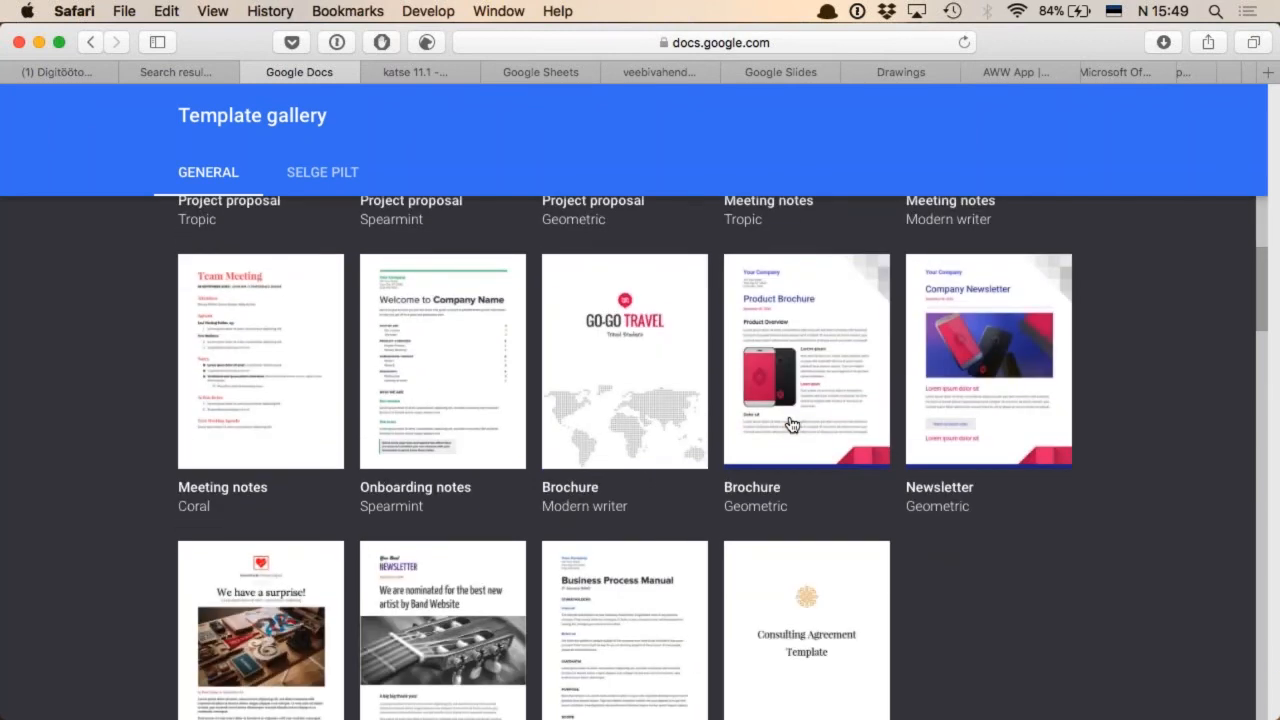
pyautogui.scroll(-2, 849, 520)
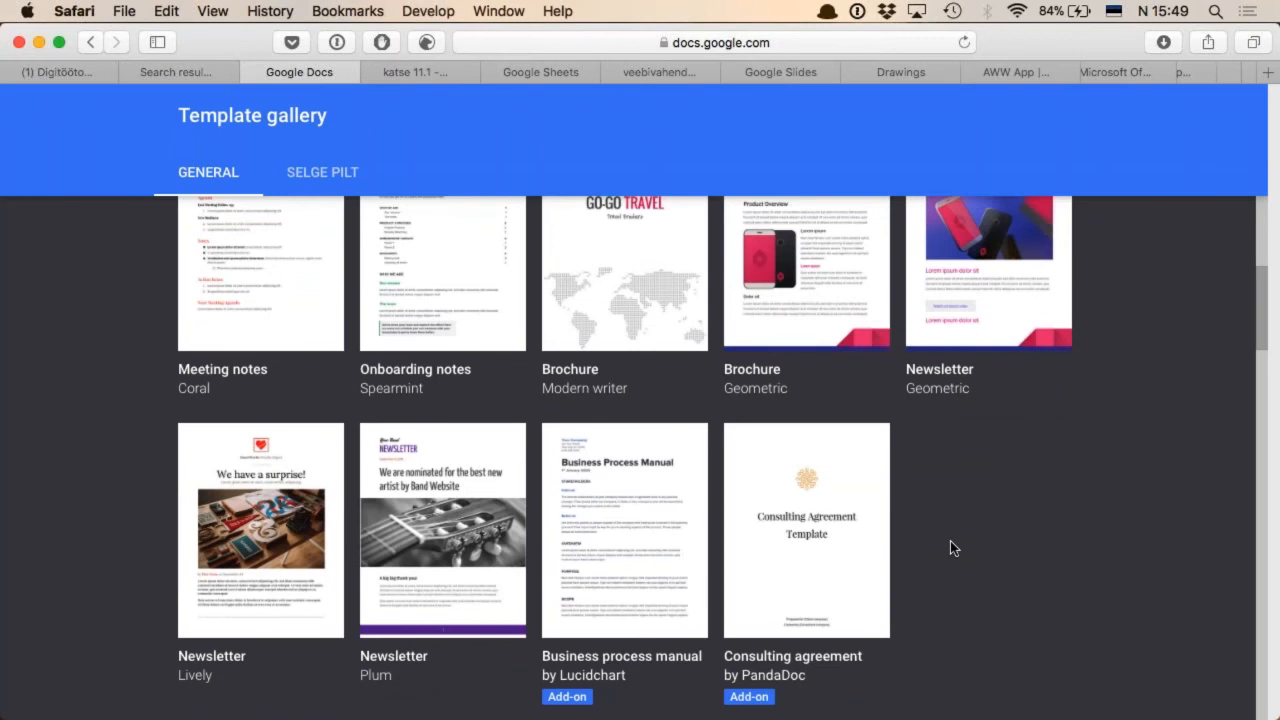
pyautogui.scroll(-12, 952, 547)
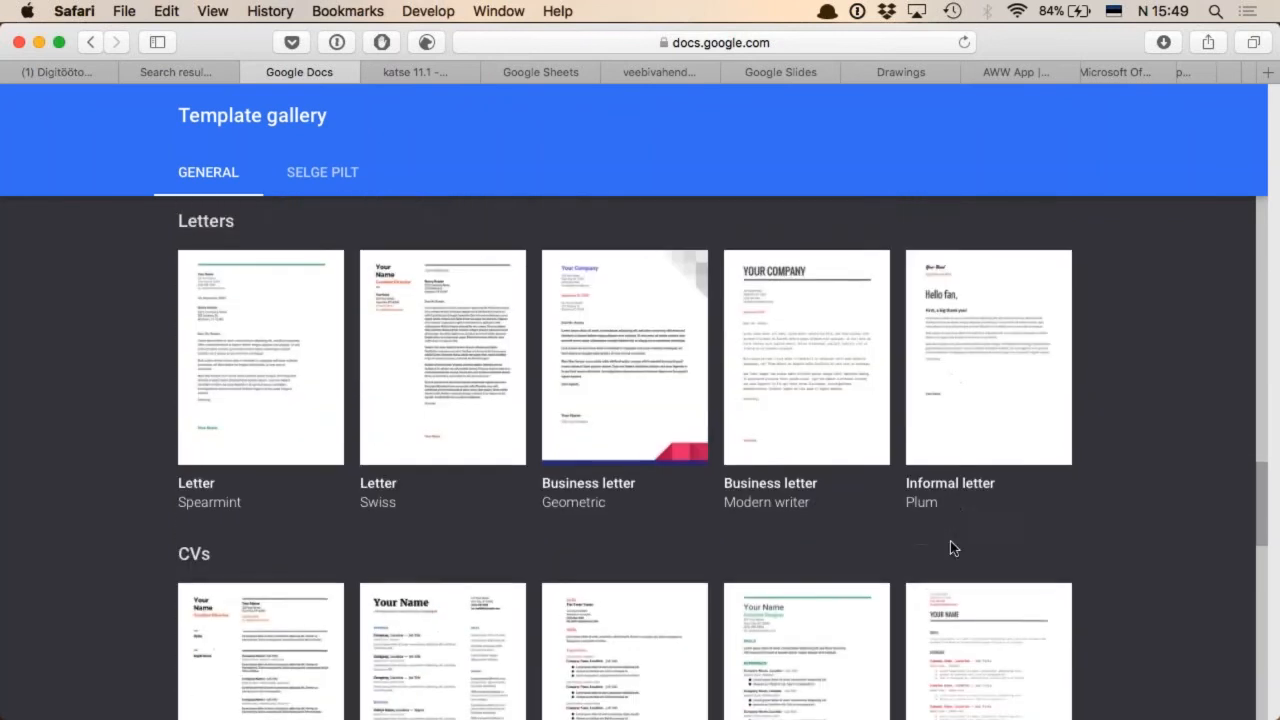
pyautogui.scroll(-10, 952, 547)
pyautogui.scroll(20, 952, 547)
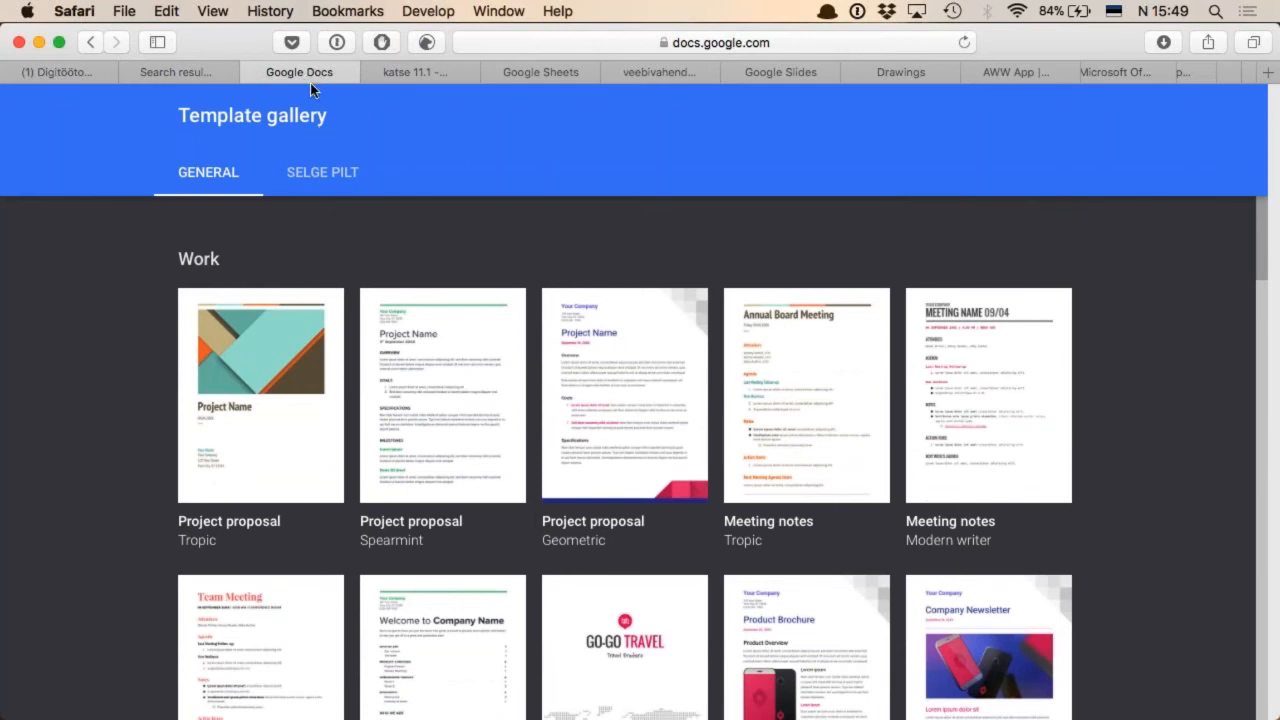
# Switch to the EMSL veebiseminari katse 11.1 document and review its link-sharing settings
pyautogui.hotkey('ctrl', 'Tab')
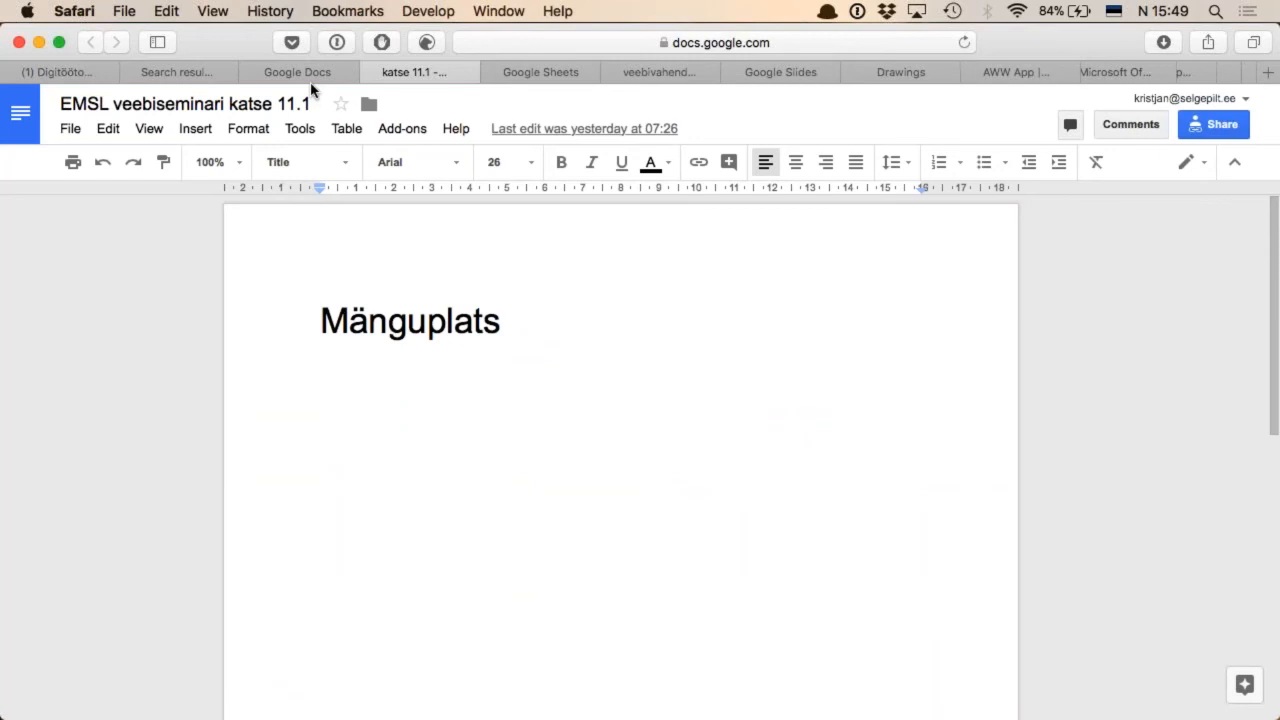
pyautogui.click(571, 327)
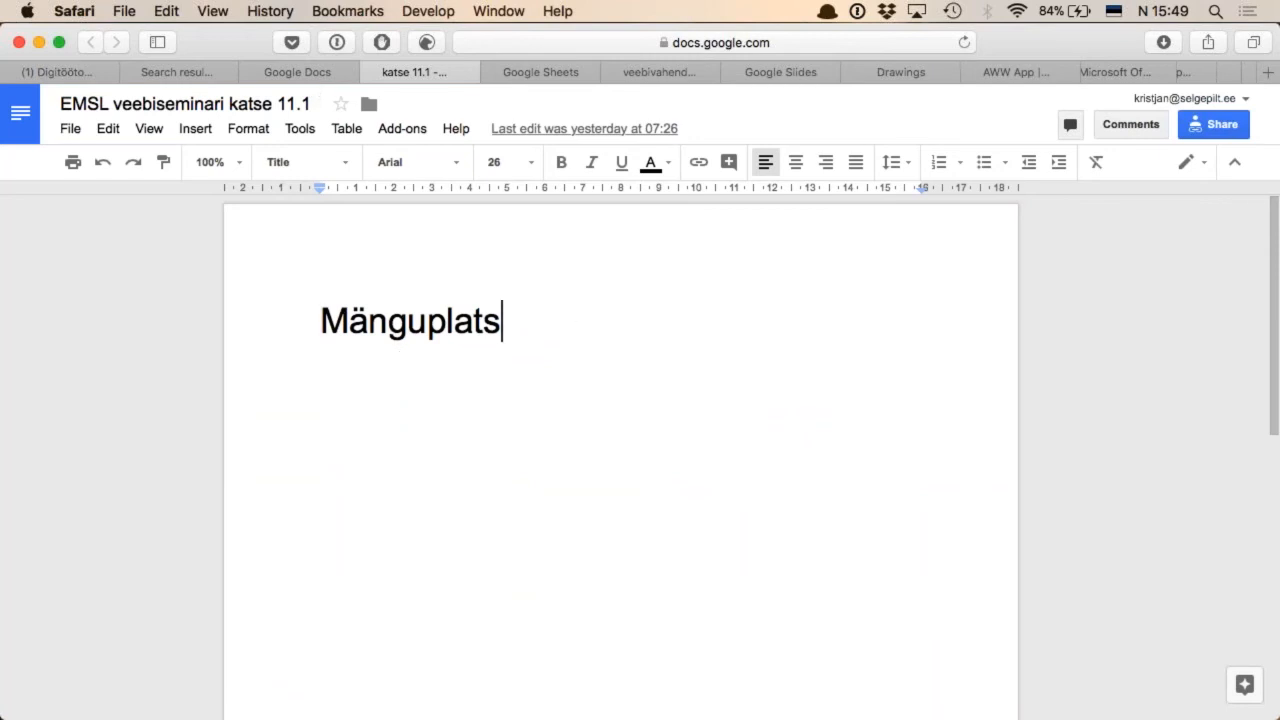
pyautogui.click(1226, 130)
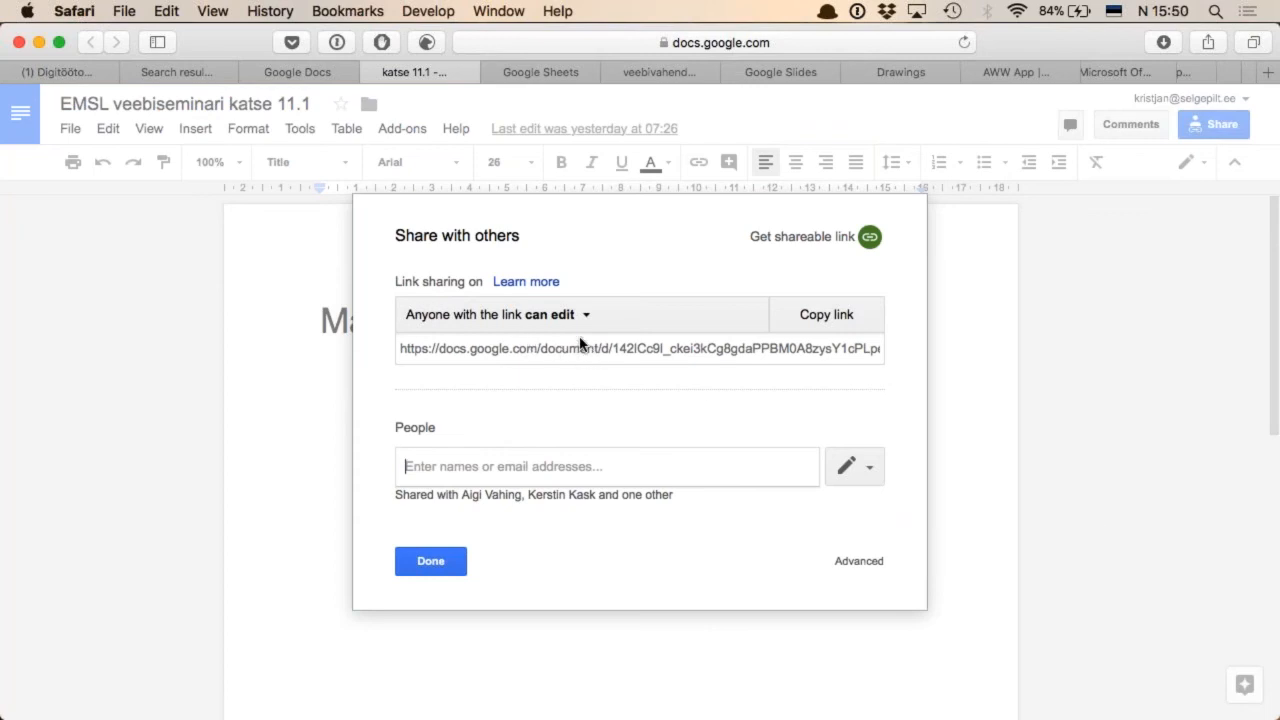
pyautogui.click(442, 562)
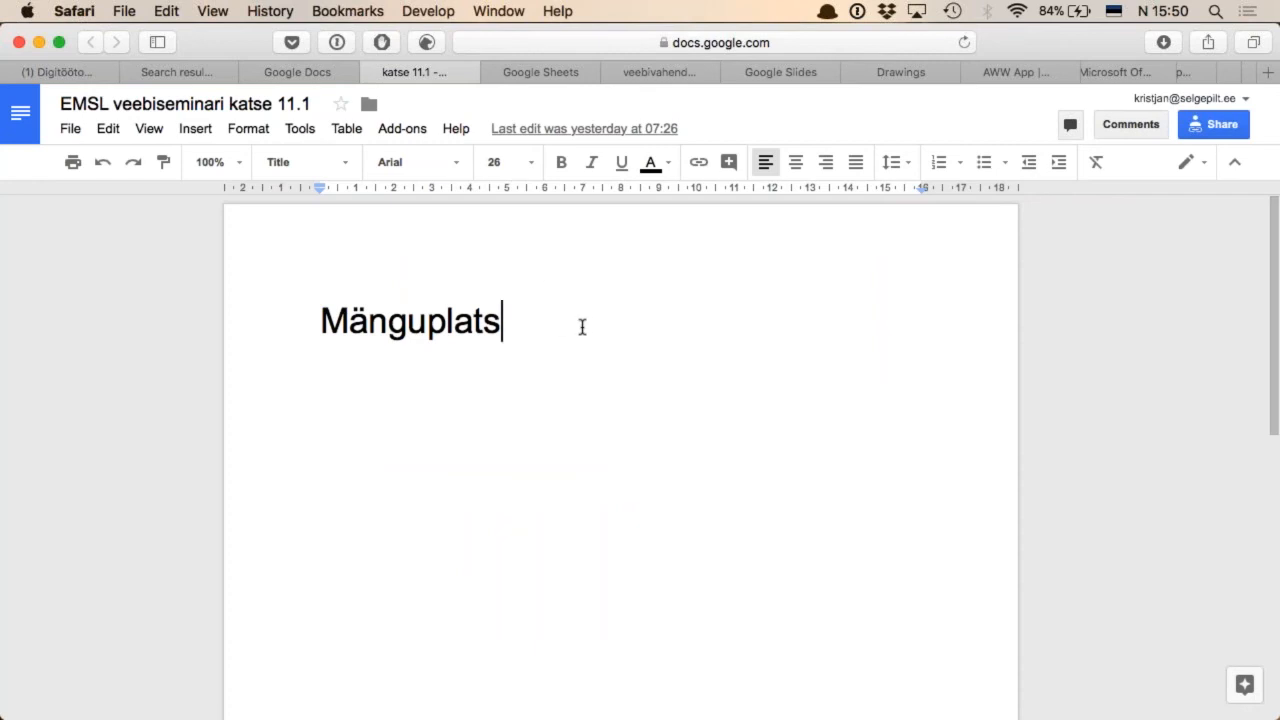
# Add a Heading 1 line reading "See on pealkiri" below the Mänguplats title, followed by a new line
pyautogui.press('Return')
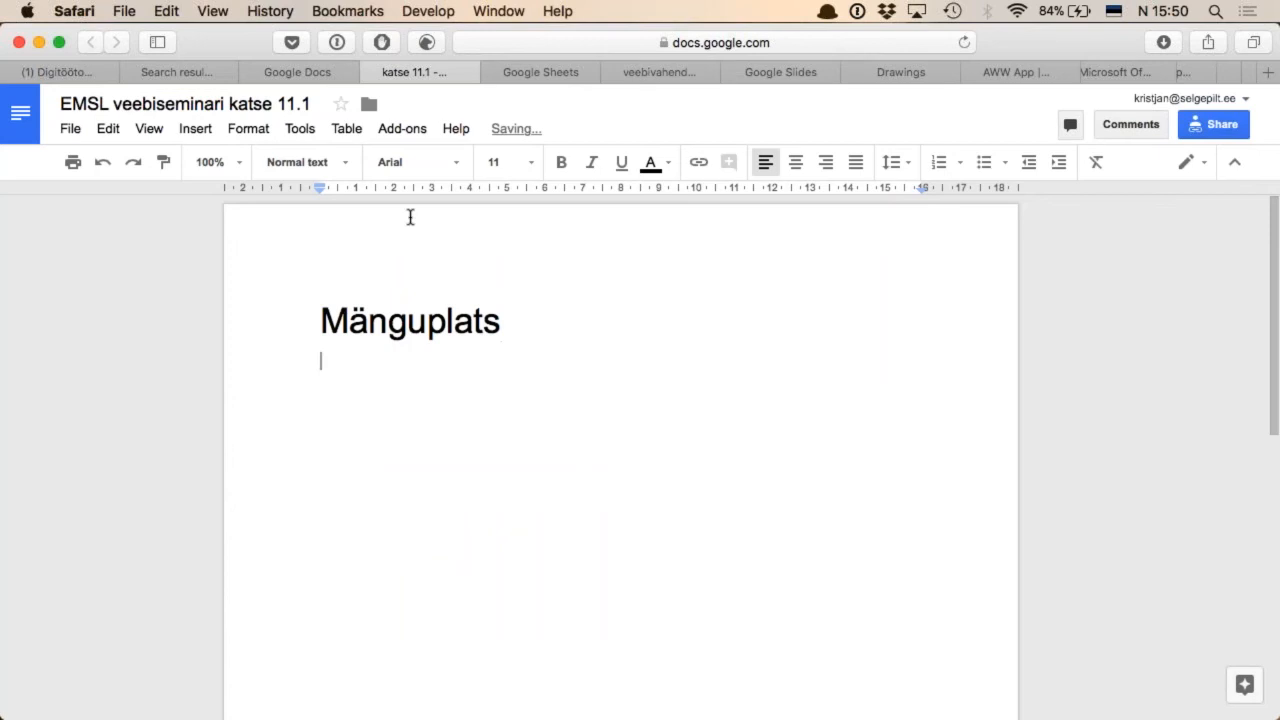
pyautogui.click(349, 165)
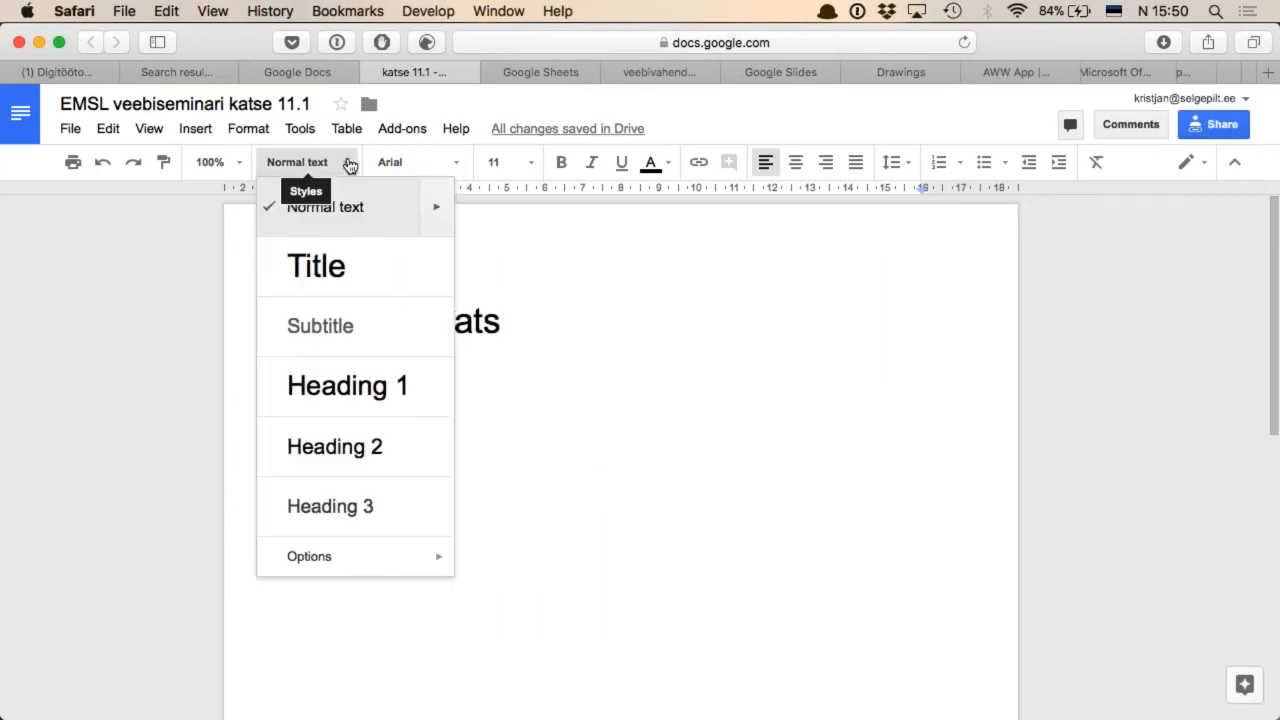
pyautogui.click(362, 398)
pyautogui.write('See on pealkiri')
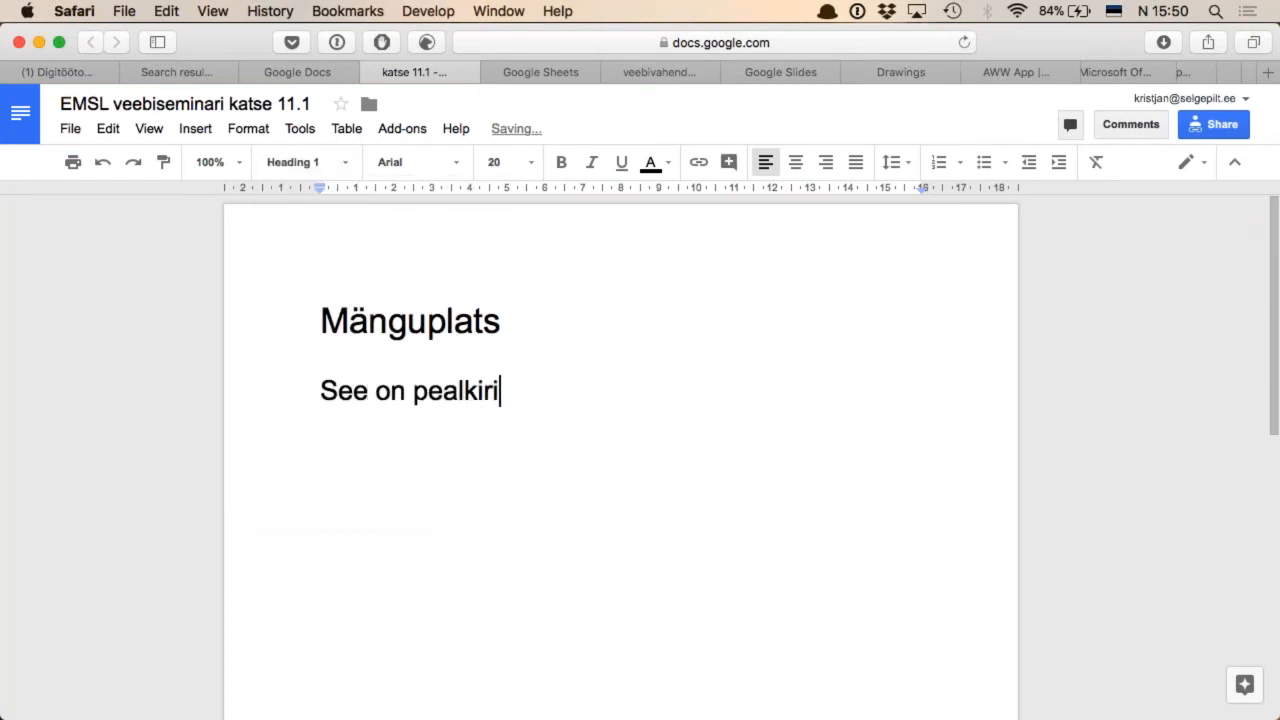
pyautogui.press('Return')
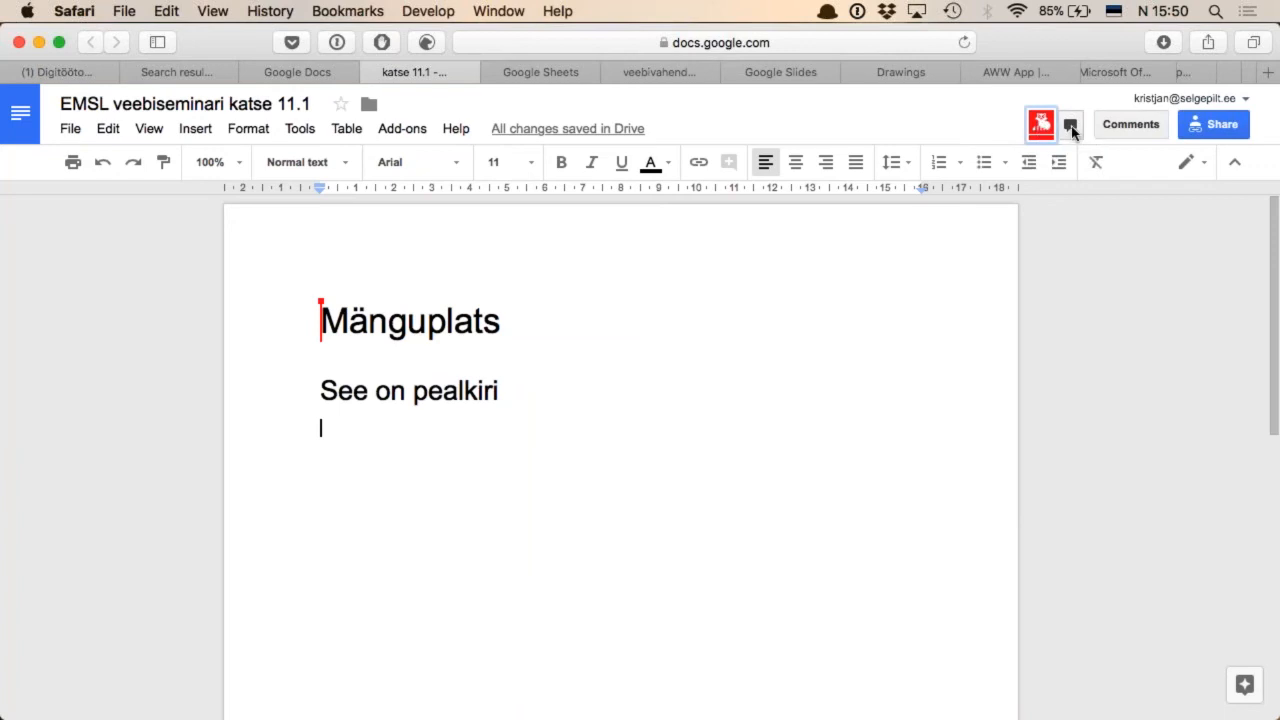
# Send the message "Palun kirjutage midagi kuskile" in the document chat and close the chat
pyautogui.click(1071, 125)
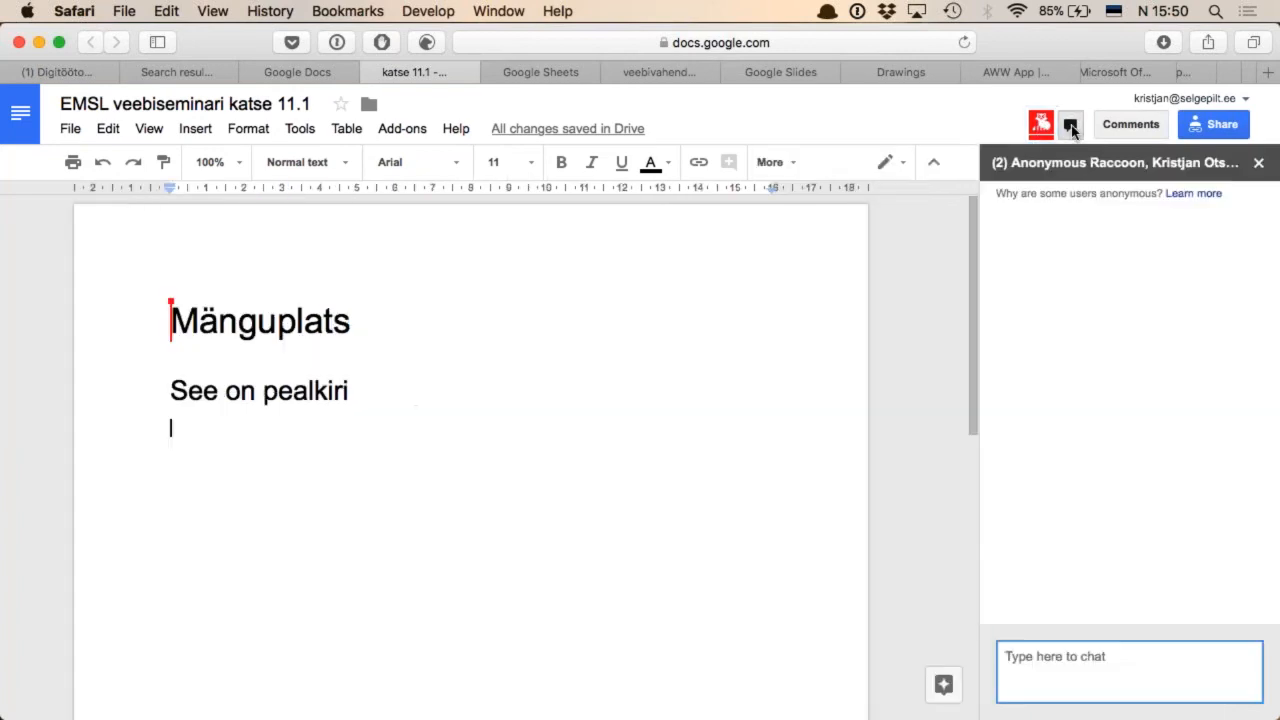
pyautogui.write('Palun kirju')
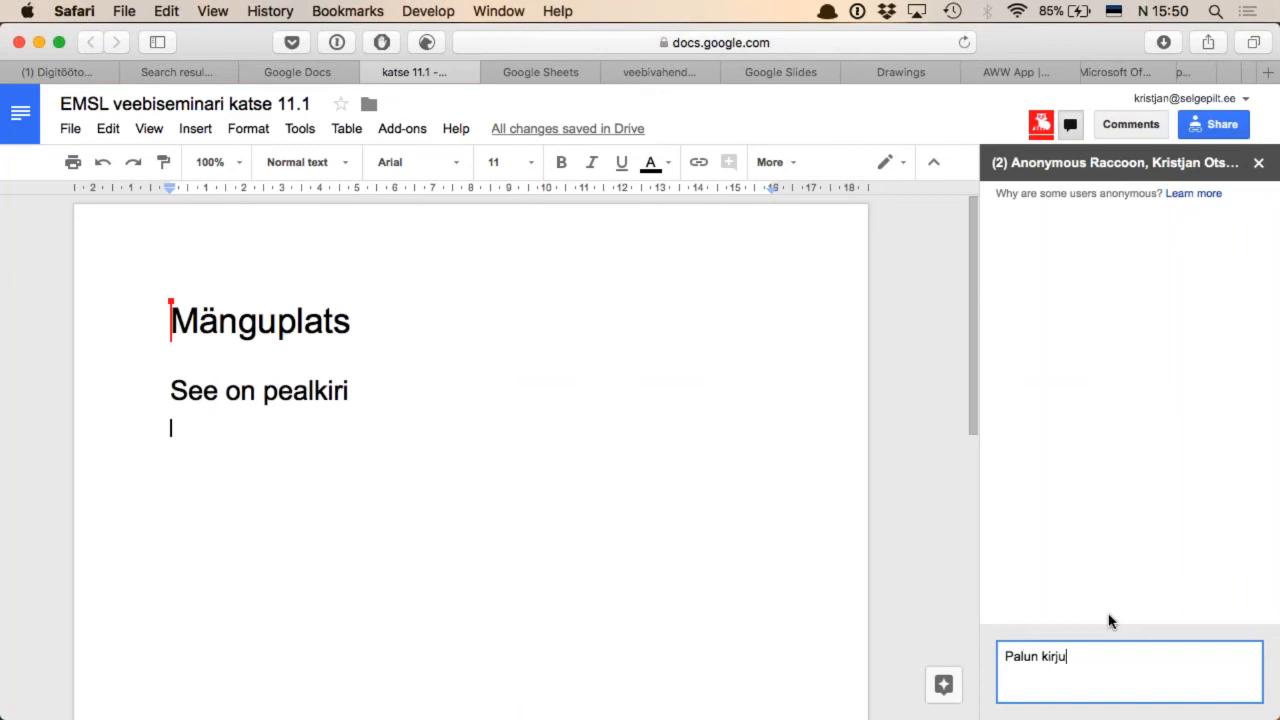
pyautogui.write('tage midagi kuskile')
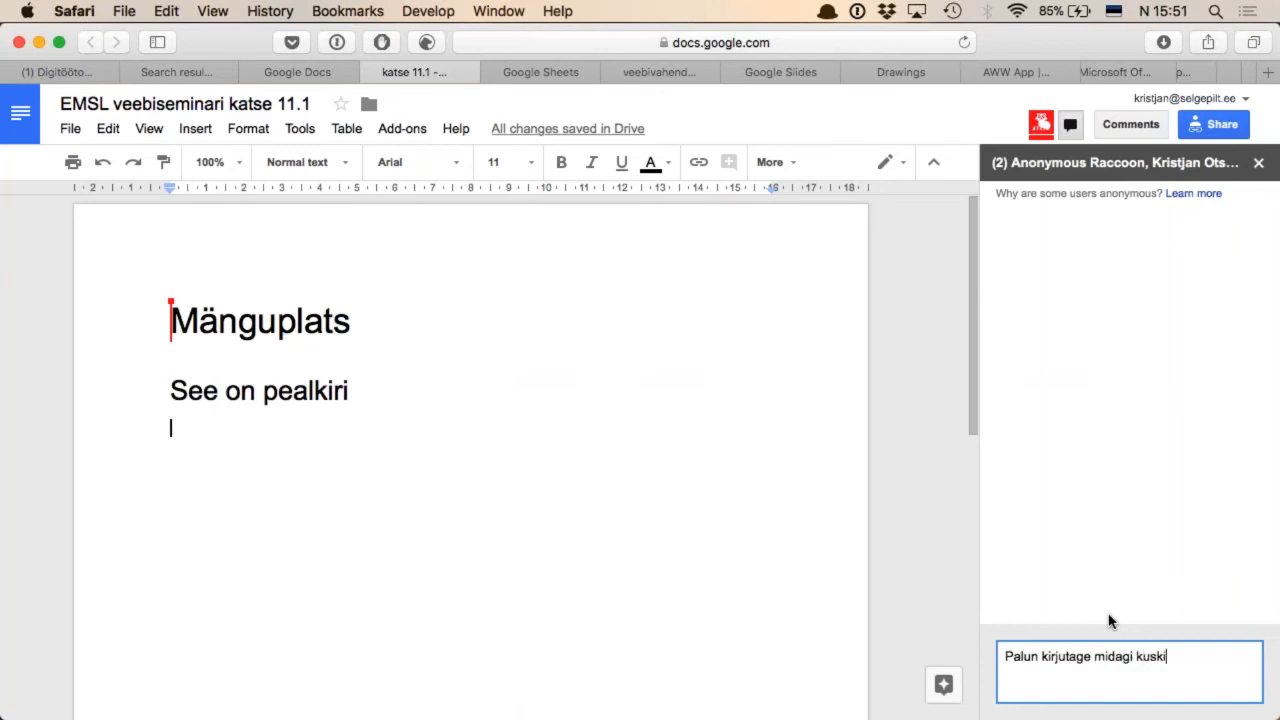
pyautogui.press('Return')
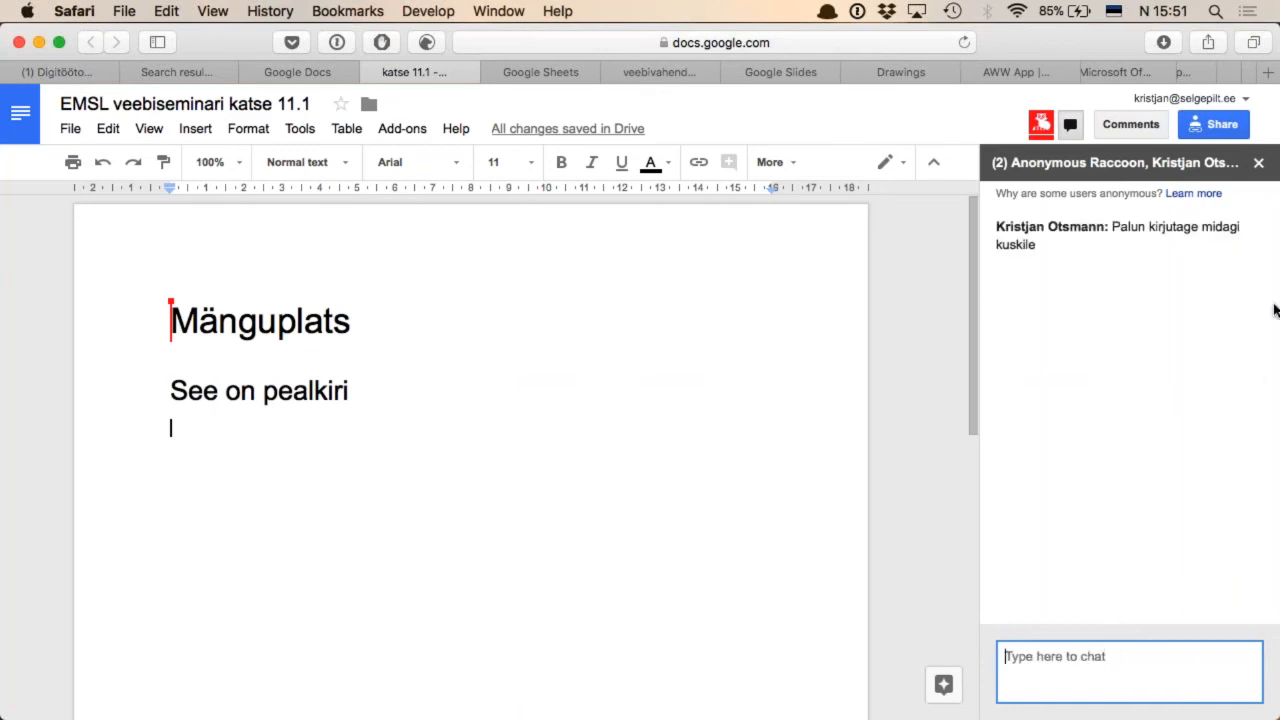
pyautogui.click(1258, 162)
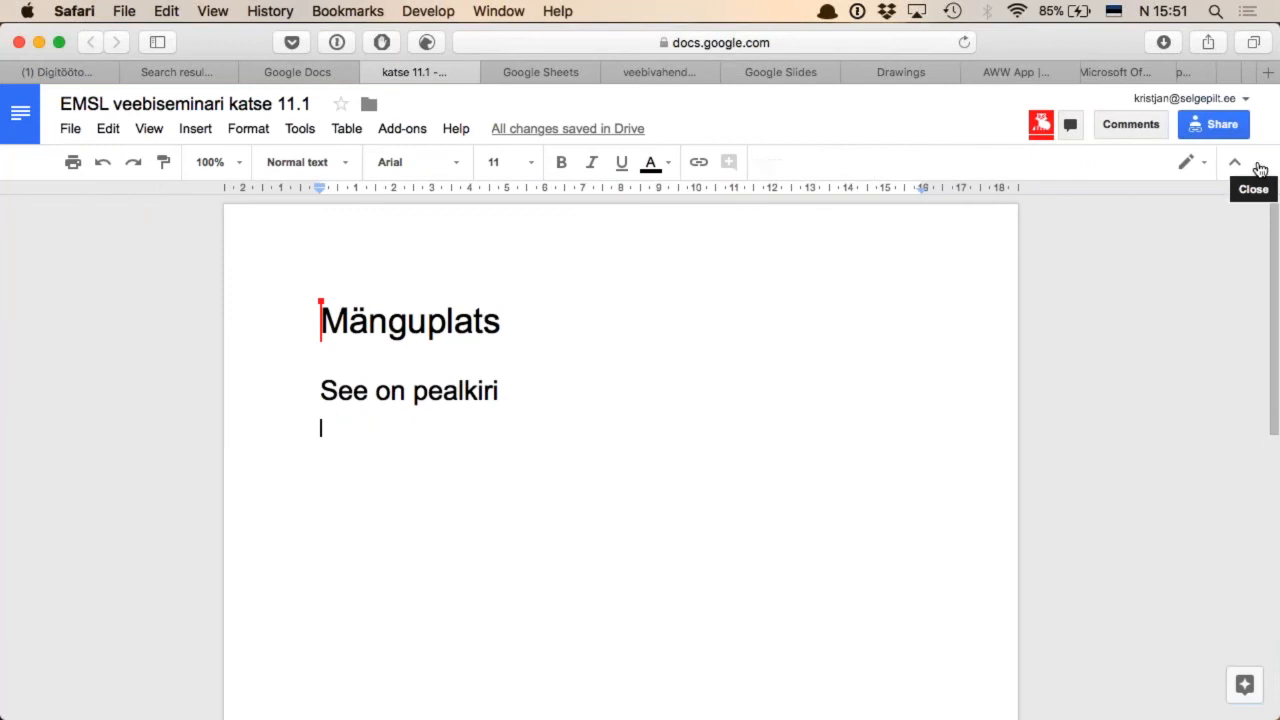
# Add the comment "See on üks oluline asi" to the word "pealkiri" in the heading
pyautogui.doubleClick(462, 390)
pyautogui.click(1141, 126)
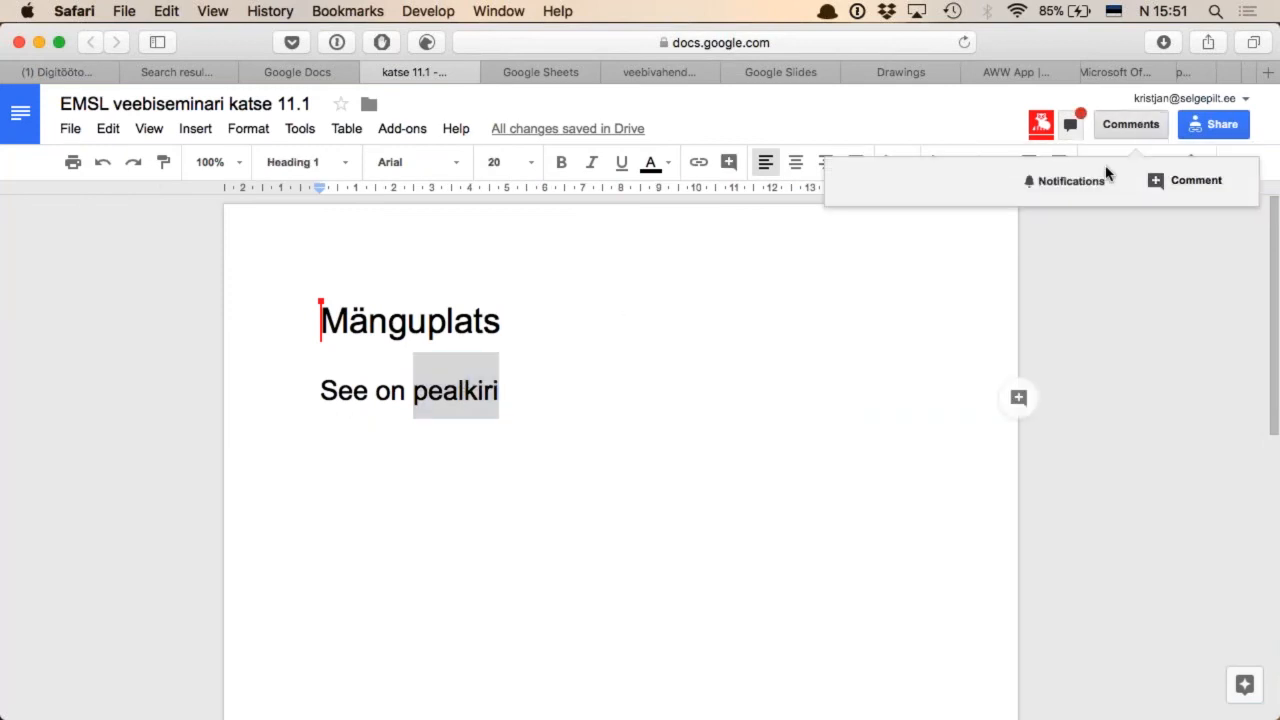
pyautogui.click(1193, 185)
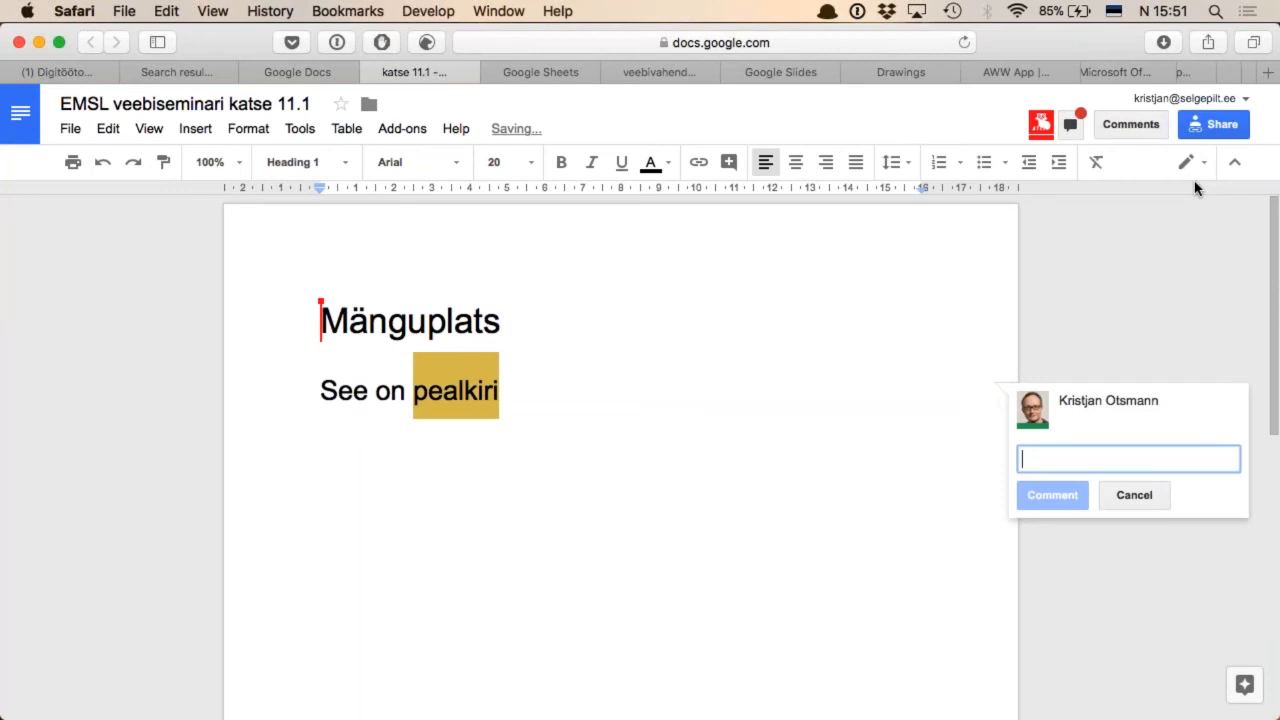
pyautogui.write('S')
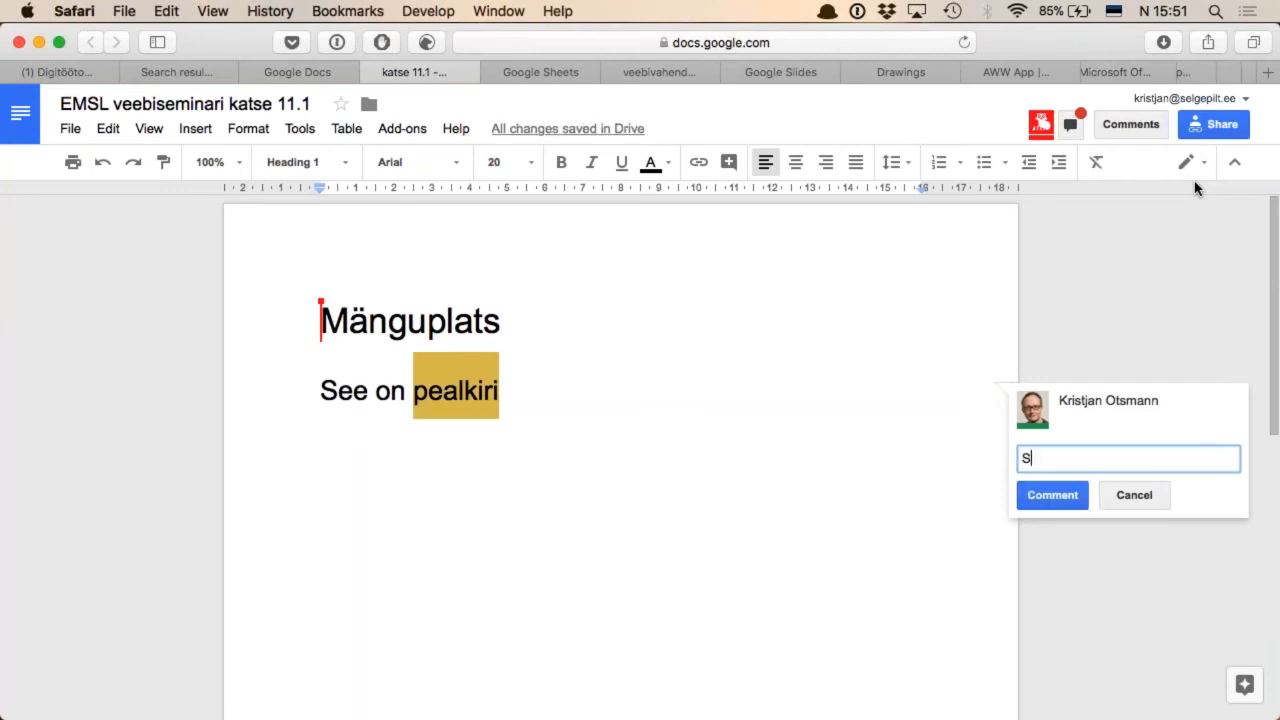
pyautogui.write('ee on üks oluline asi')
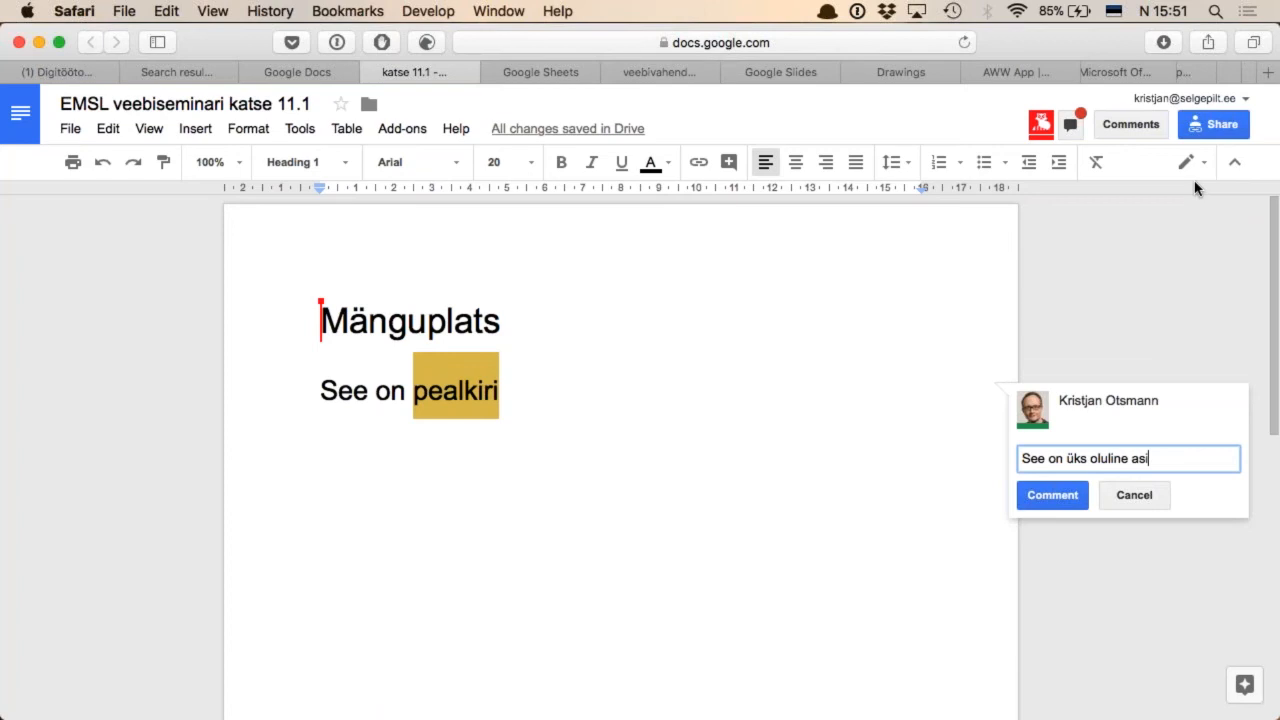
pyautogui.click(1062, 497)
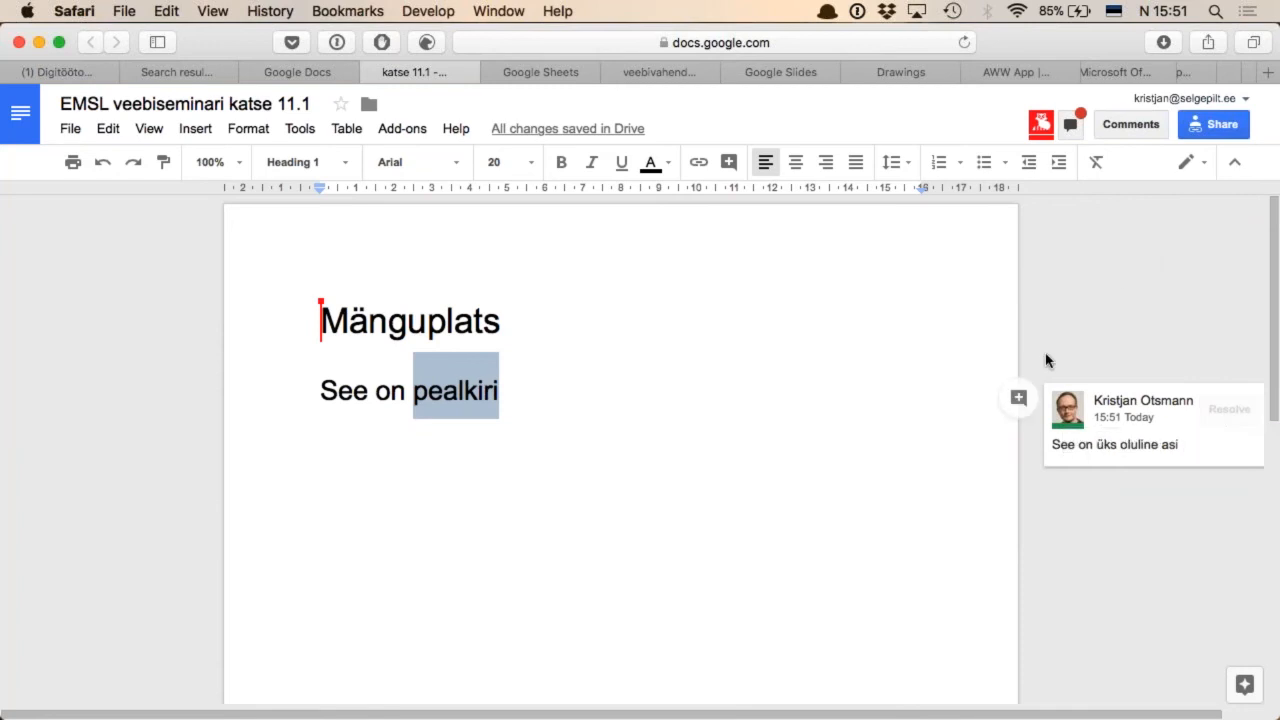
pyautogui.click(1018, 397)
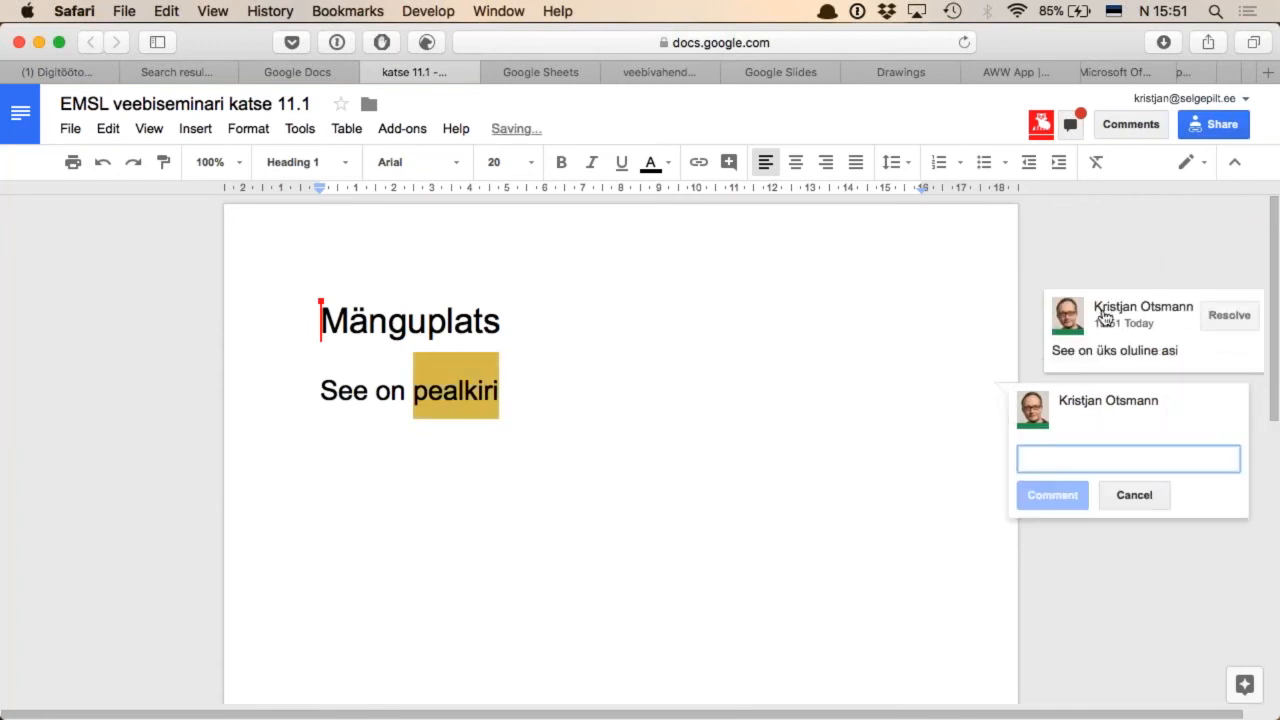
pyautogui.click(1203, 236)
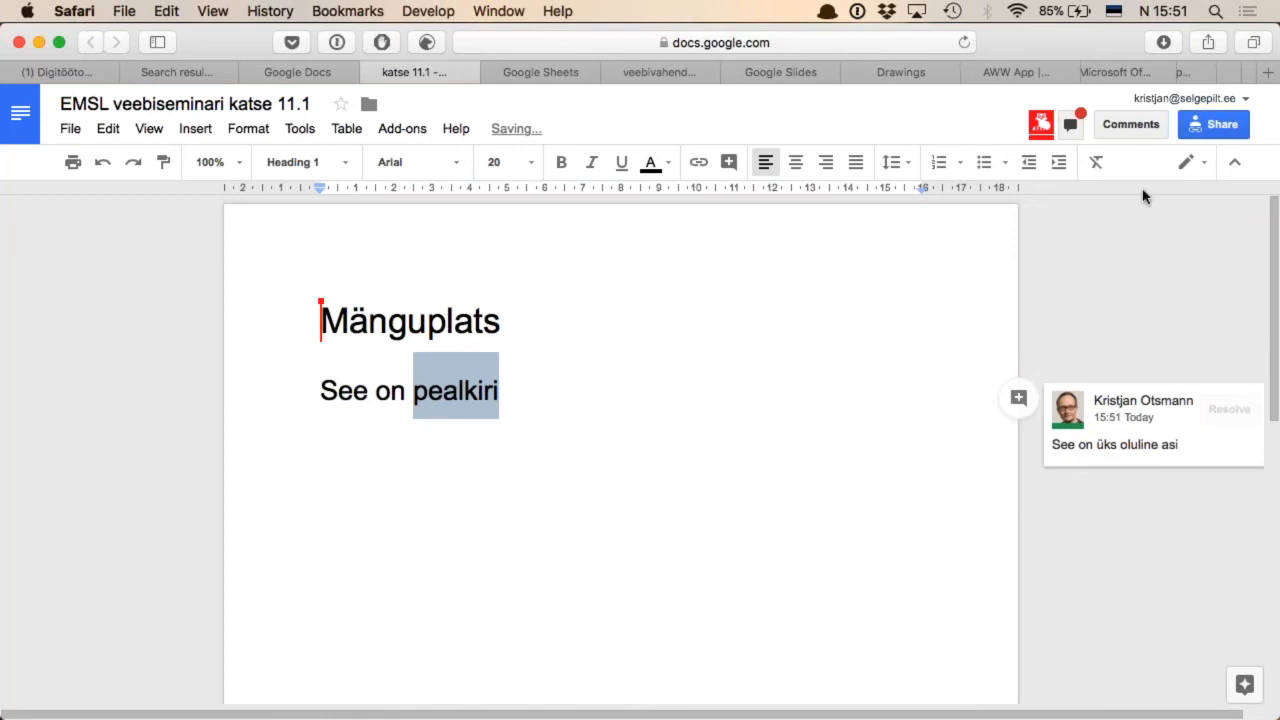
# Check the document chat for replies from collaborators, closing it when done
pyautogui.click(1071, 125)
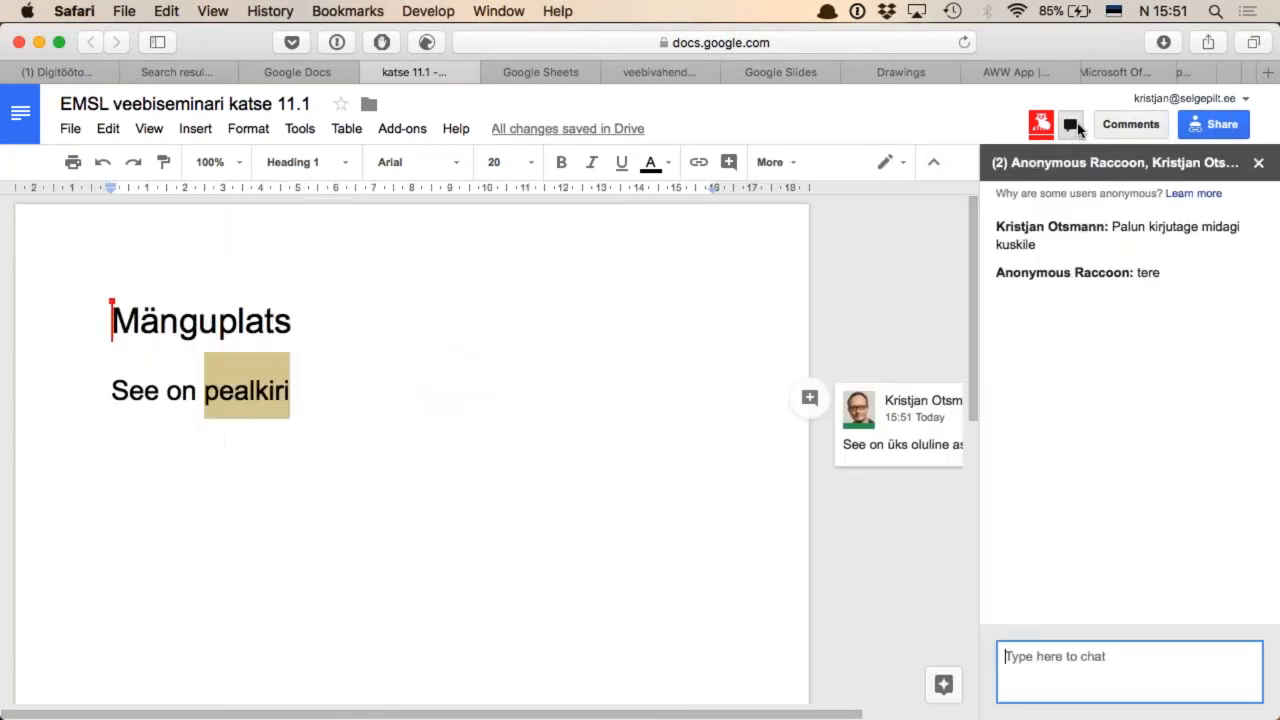
pyautogui.click(1072, 125)
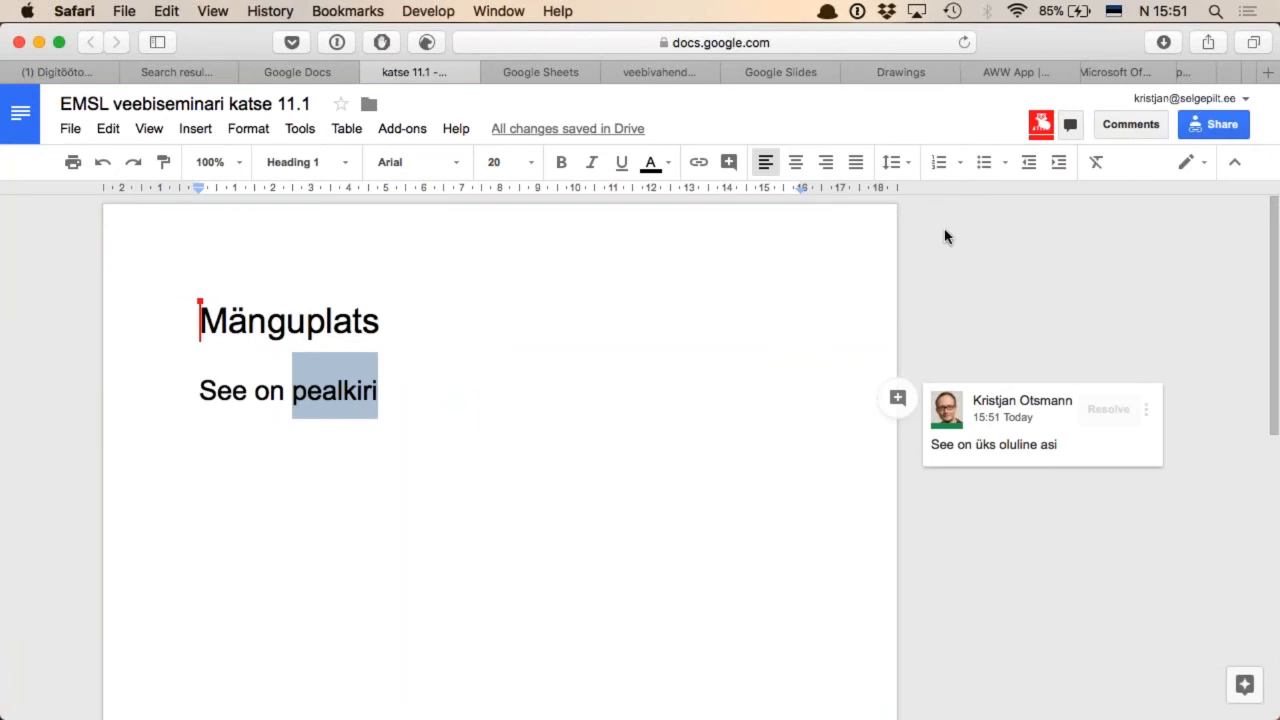
pyautogui.click(70, 129)
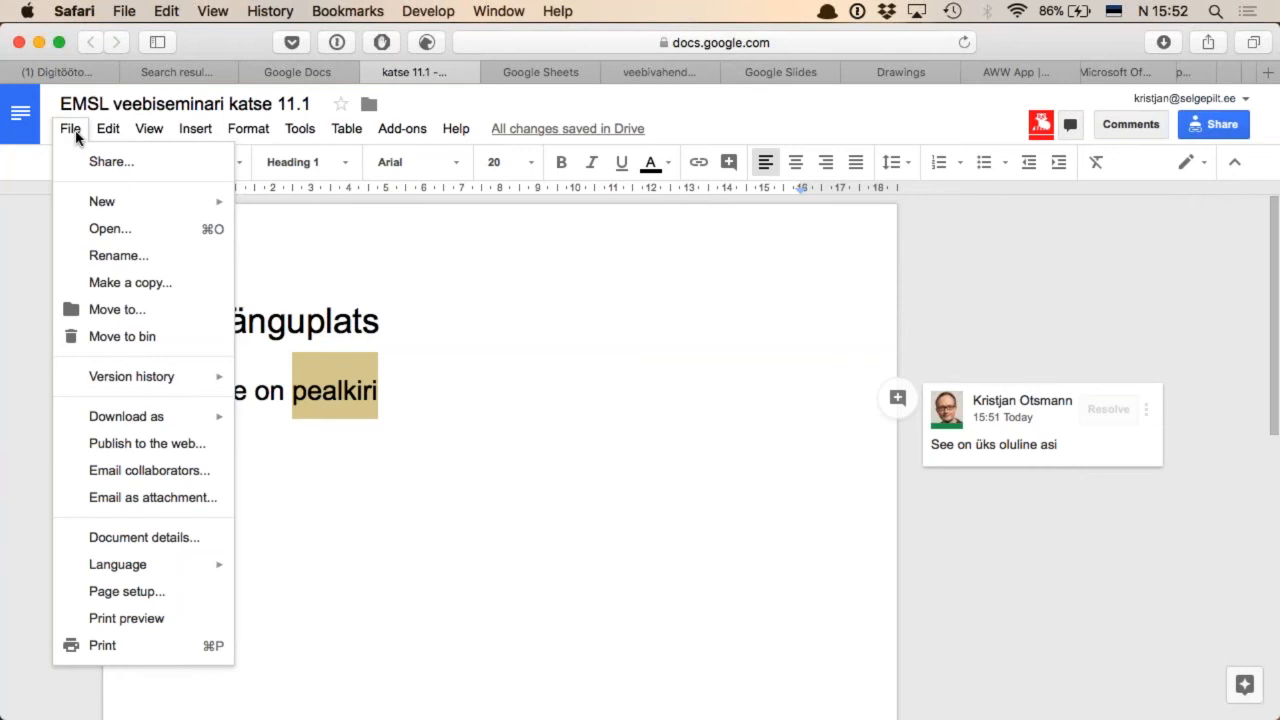
pyautogui.moveTo(137, 137)
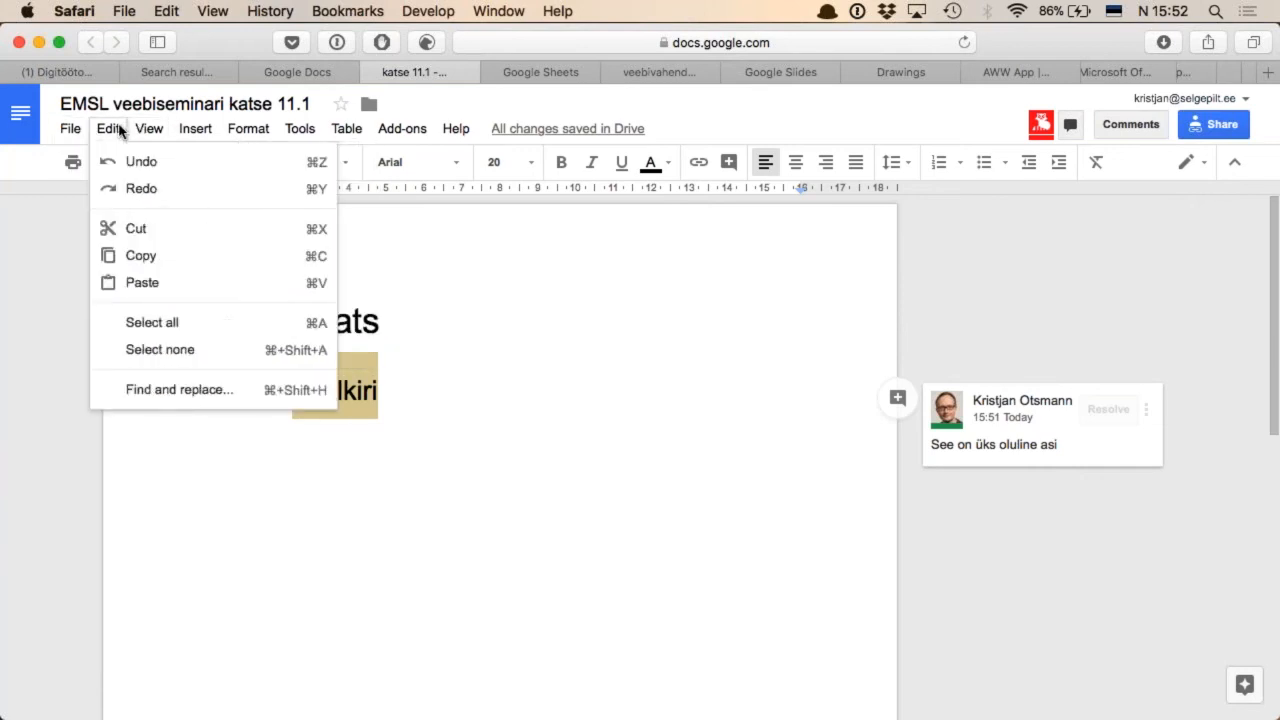
pyautogui.moveTo(192, 131)
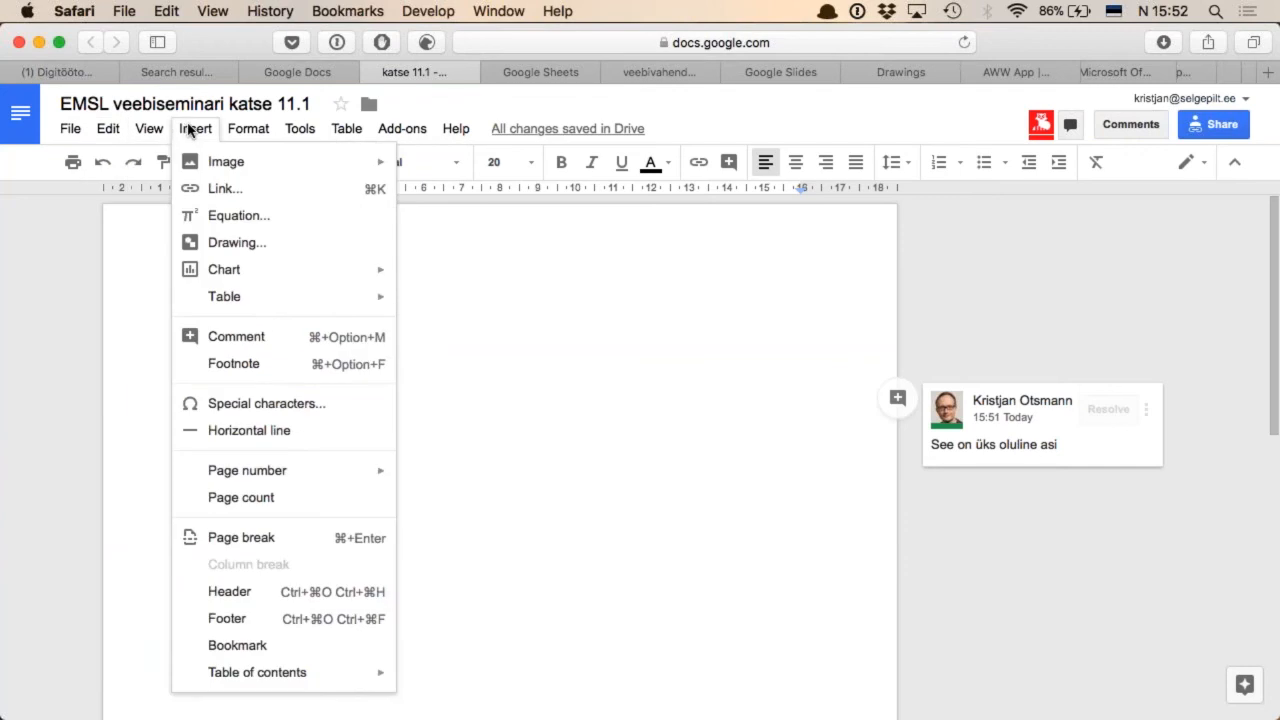
pyautogui.moveTo(299, 133)
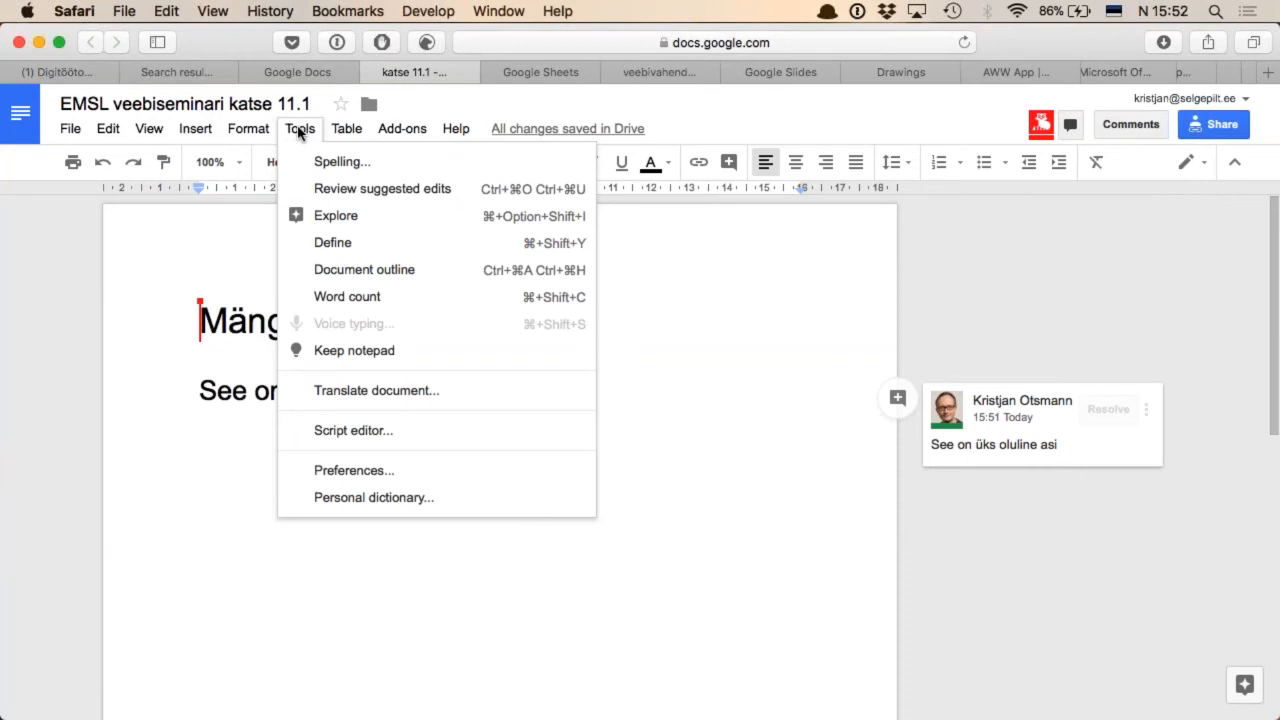
pyautogui.moveTo(343, 129)
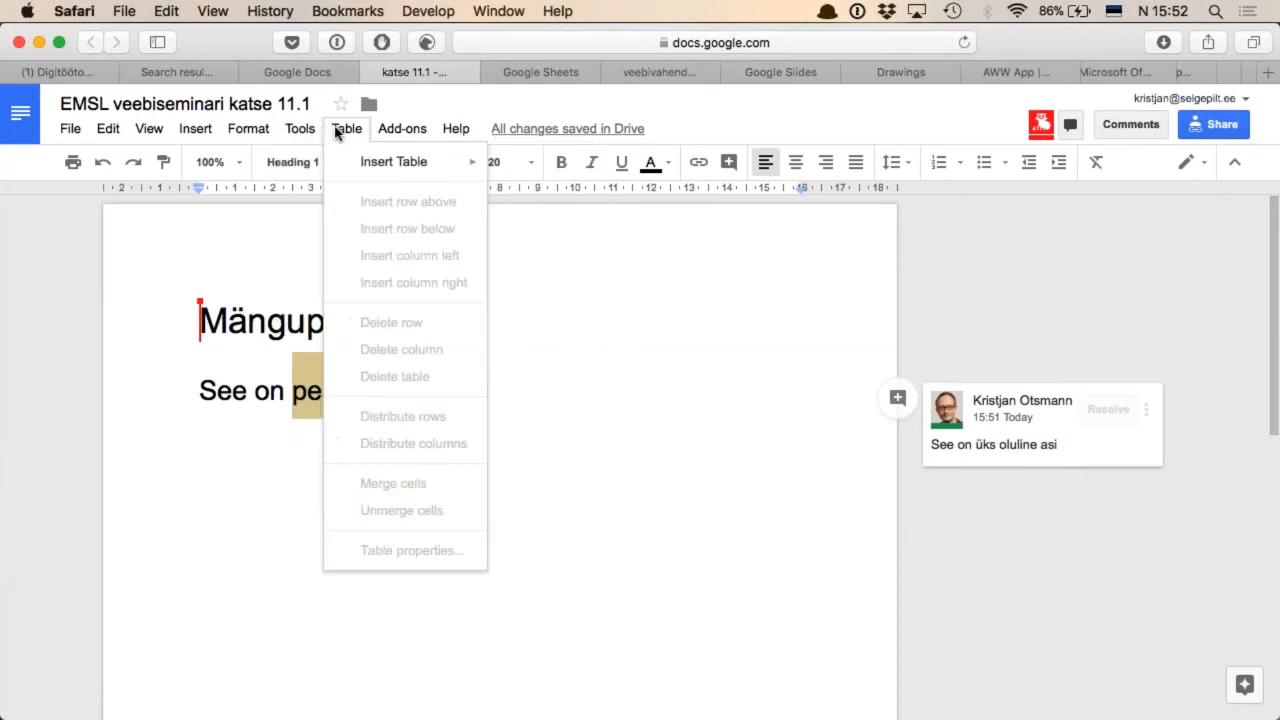
pyautogui.moveTo(393, 133)
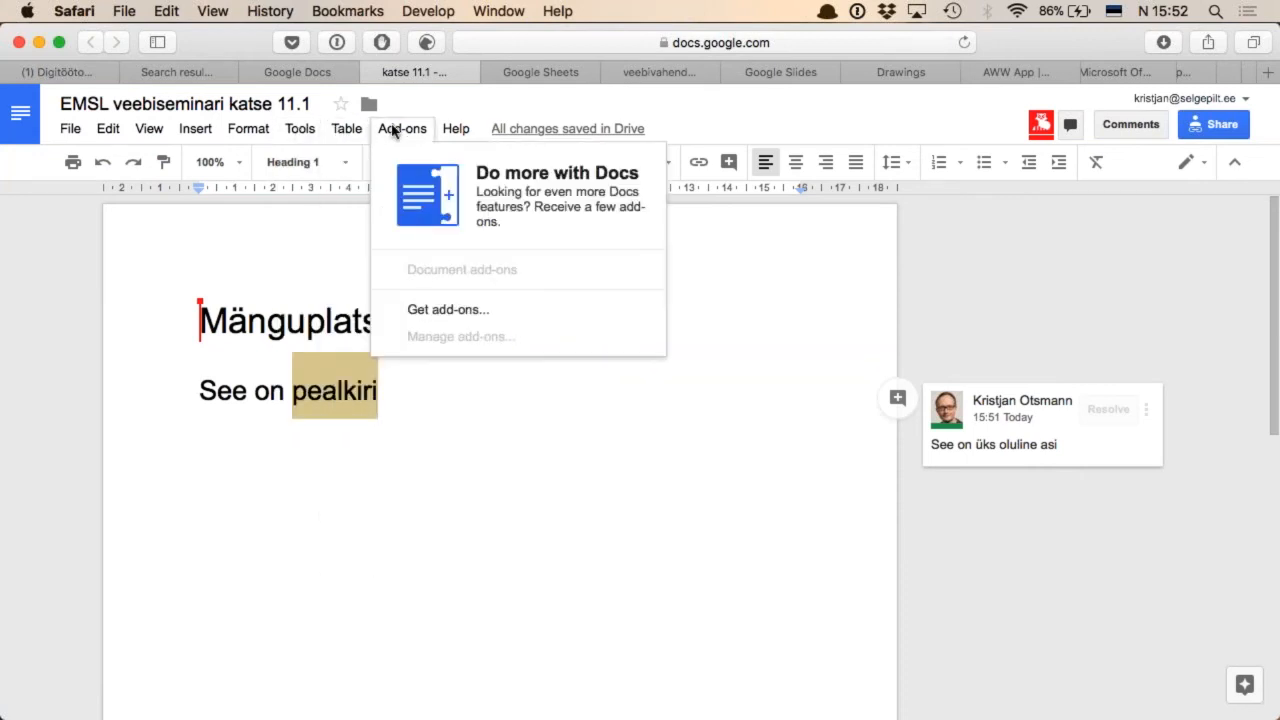
pyautogui.moveTo(71, 134)
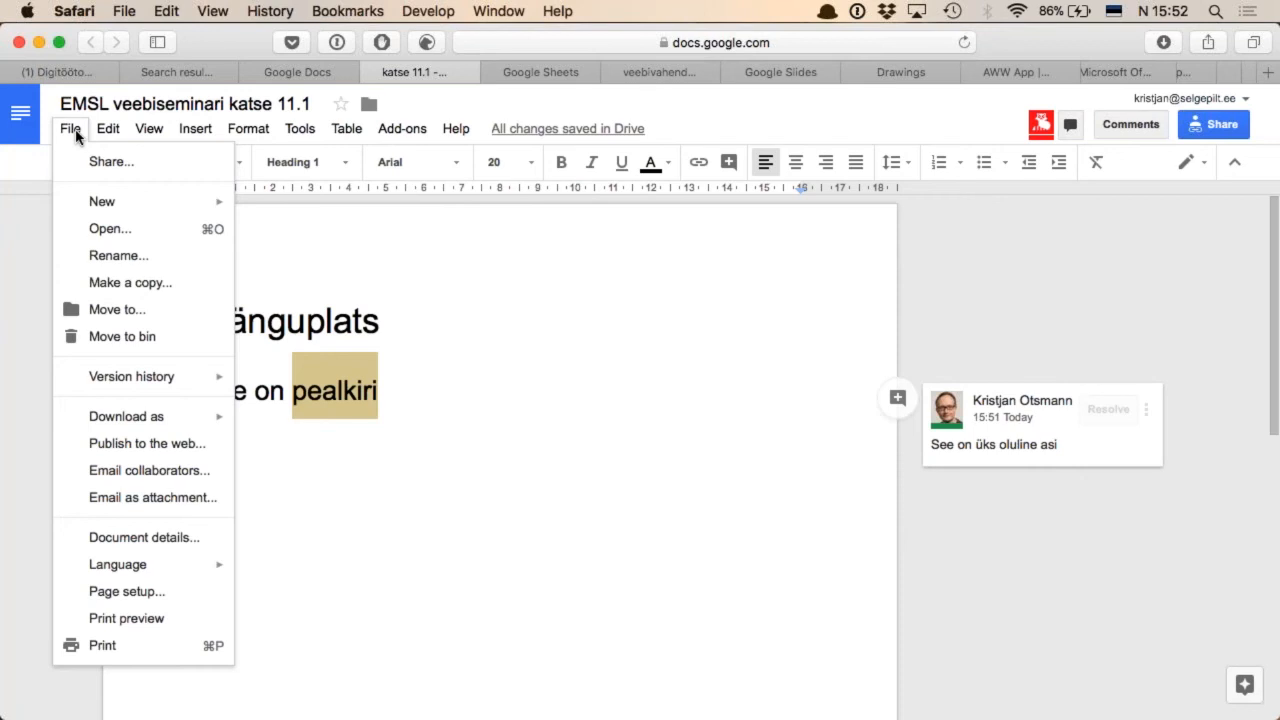
pyautogui.click(75, 136)
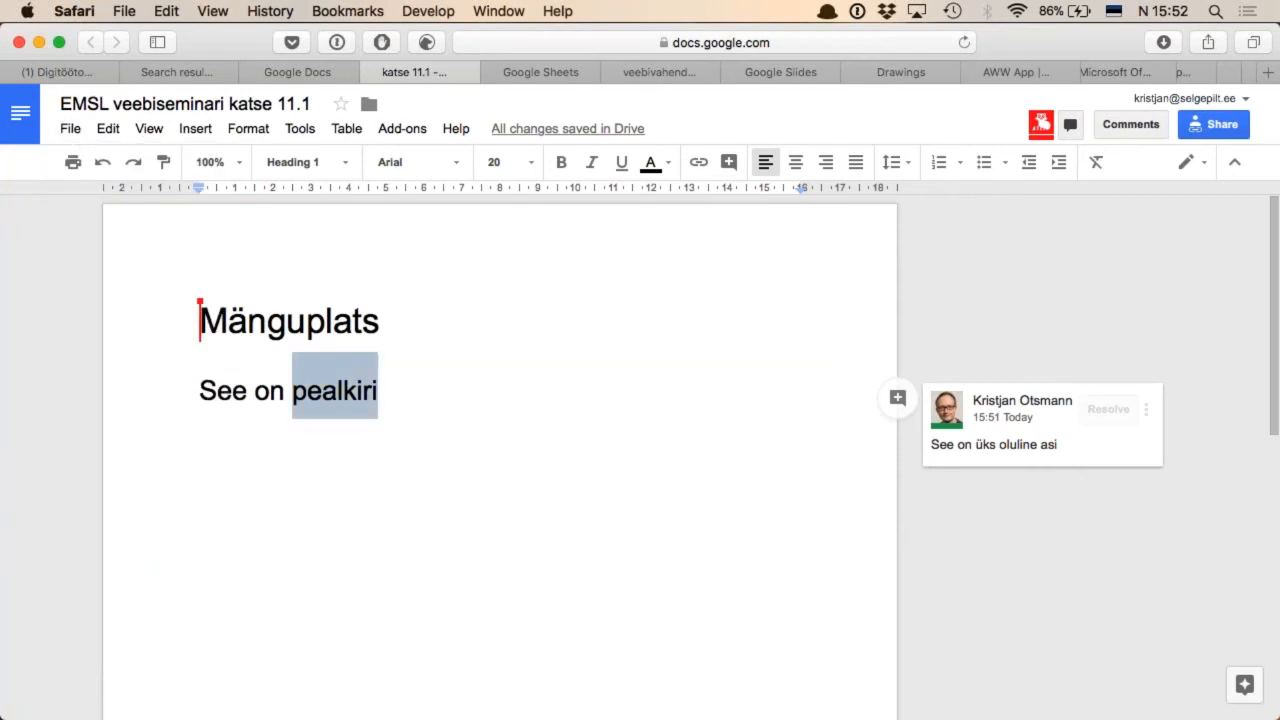
# Write the body sentence "Probleem on selles, et kui mitu inimest korraga mudivad dokumenti." on the line below the "See on pealkiri" heading
pyautogui.click(458, 404)
pyautogui.press('Return')
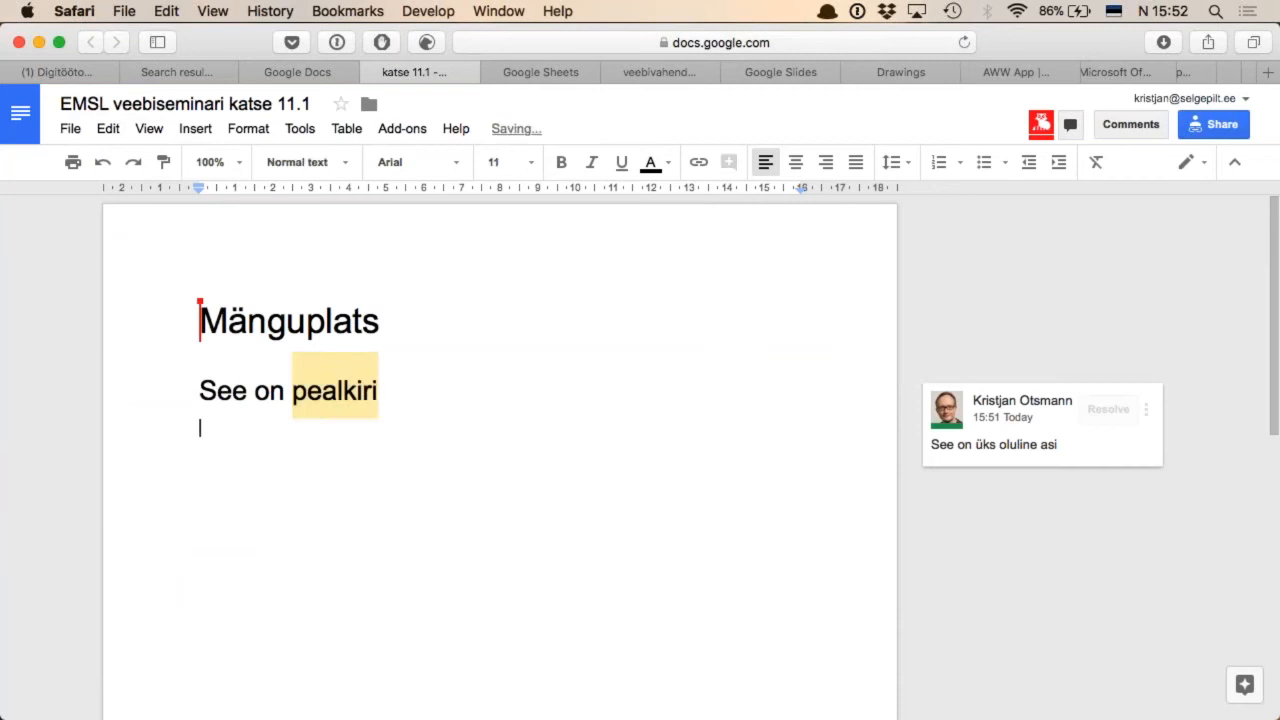
pyautogui.write('Probleem on selles, e')
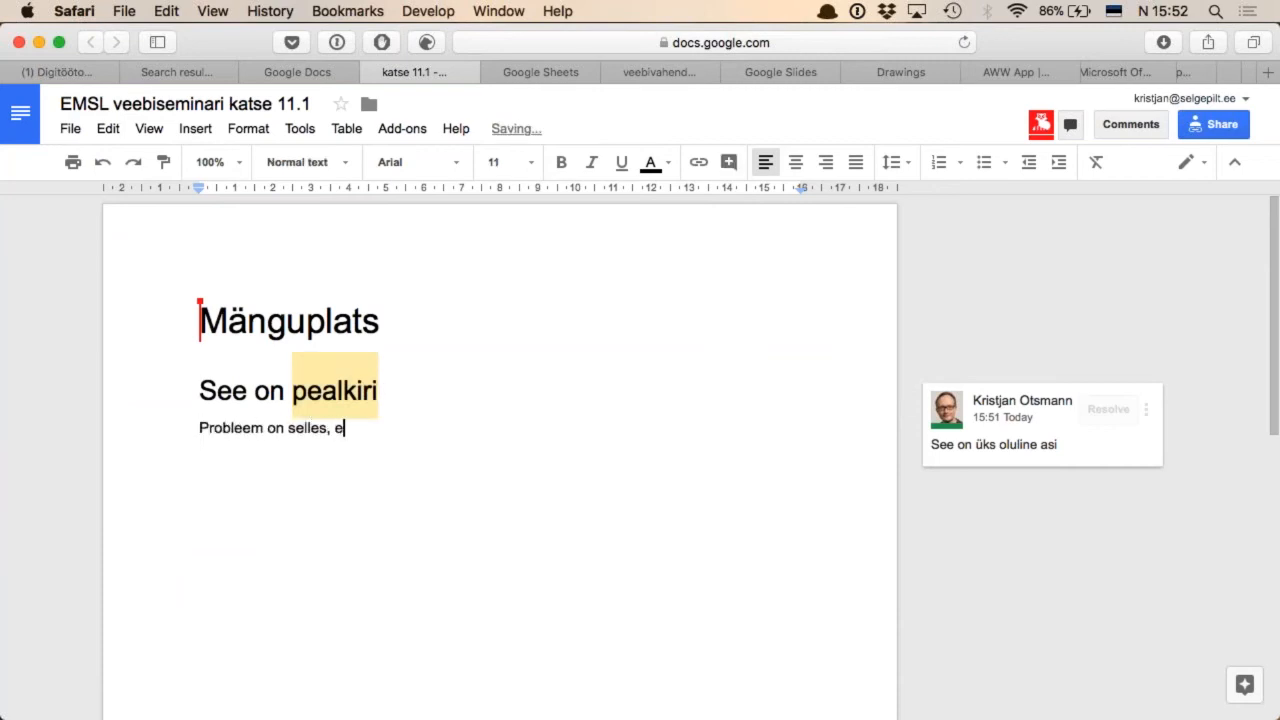
pyautogui.write('t kui mitu inimes')
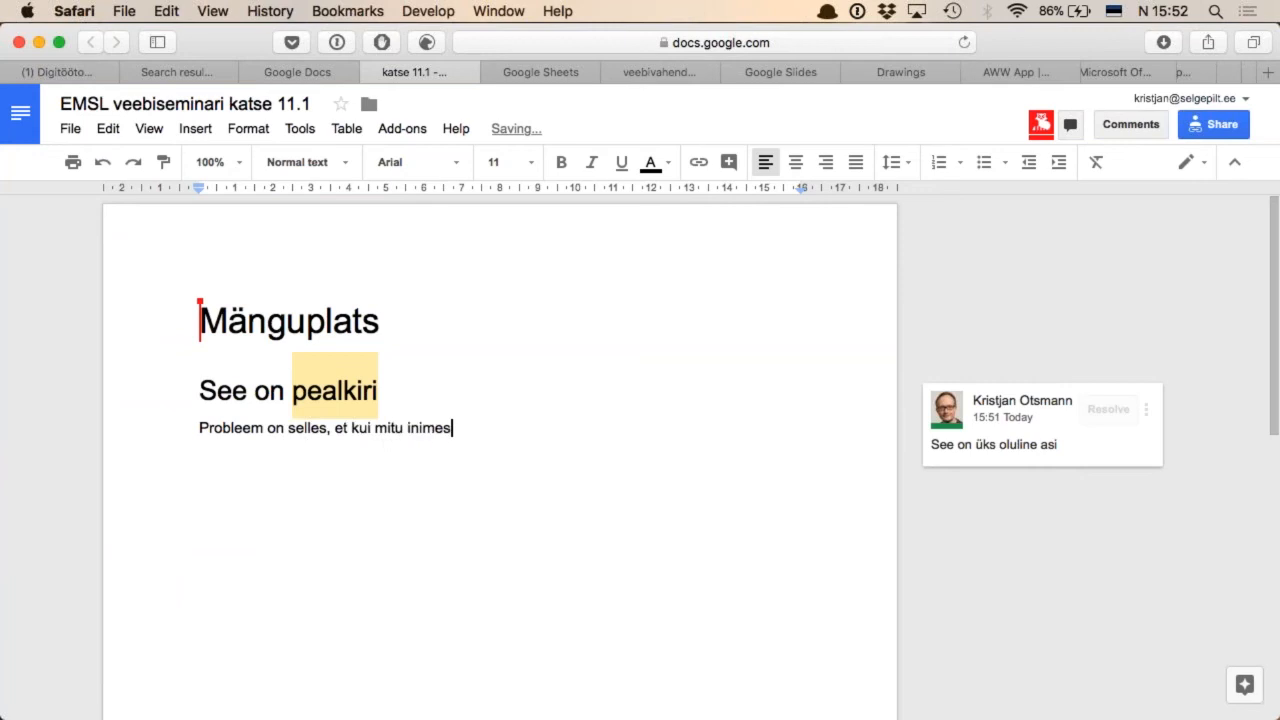
pyautogui.write('t korraga mudivad dod')
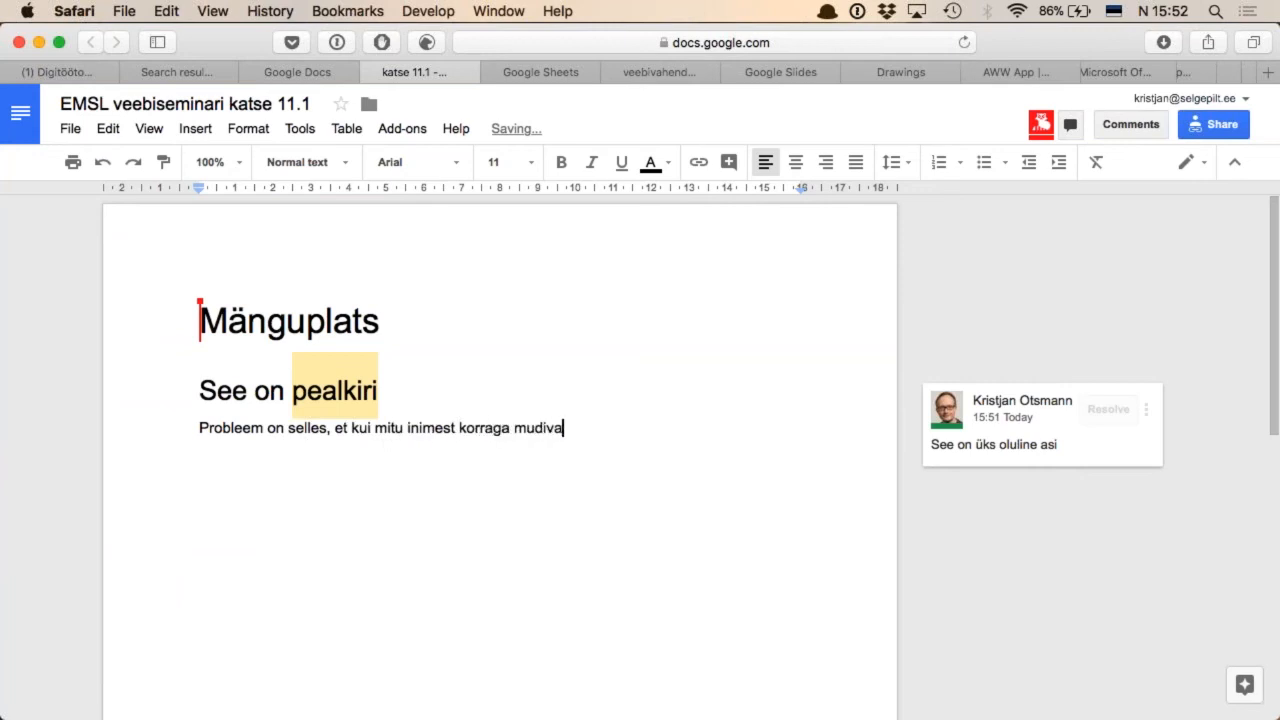
pyautogui.press('BackSpace')
pyautogui.press('BackSpace')
pyautogui.write('okumenti.')
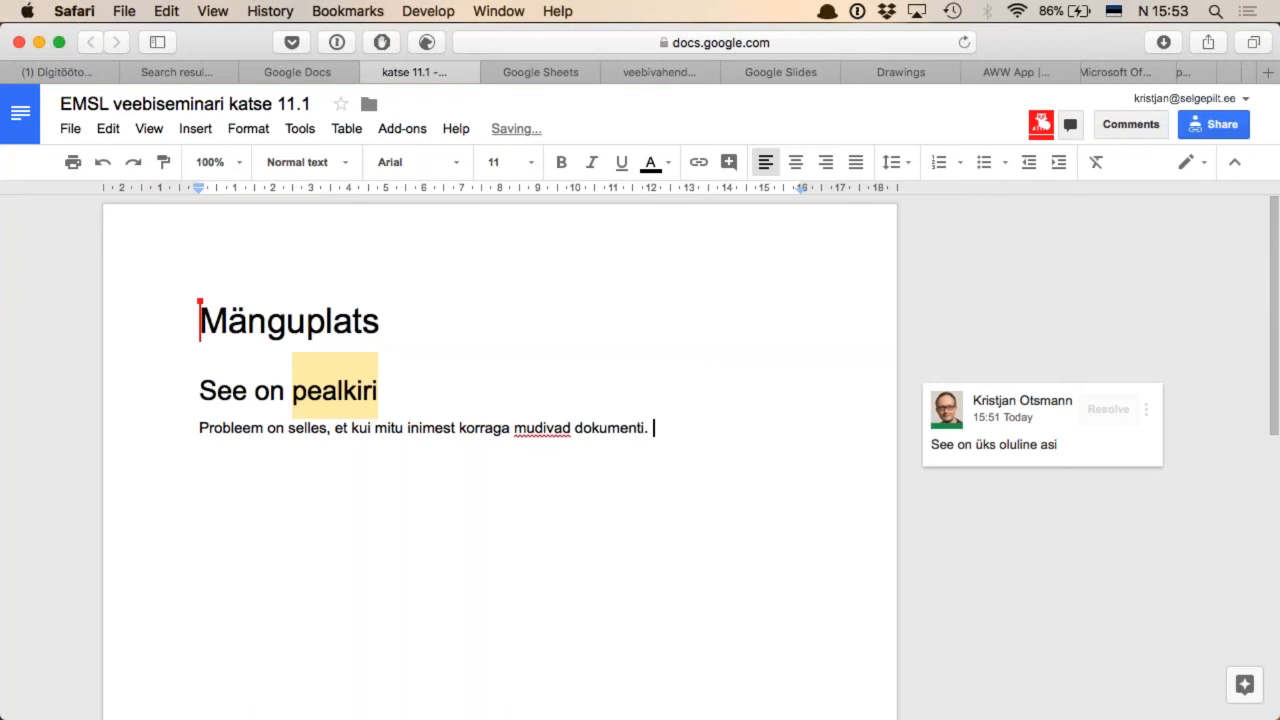
pyautogui.press('BackSpace')
pyautogui.press('BackSpace')
pyautogui.press('BackSpace')
pyautogui.write('. Võime ülekirju')
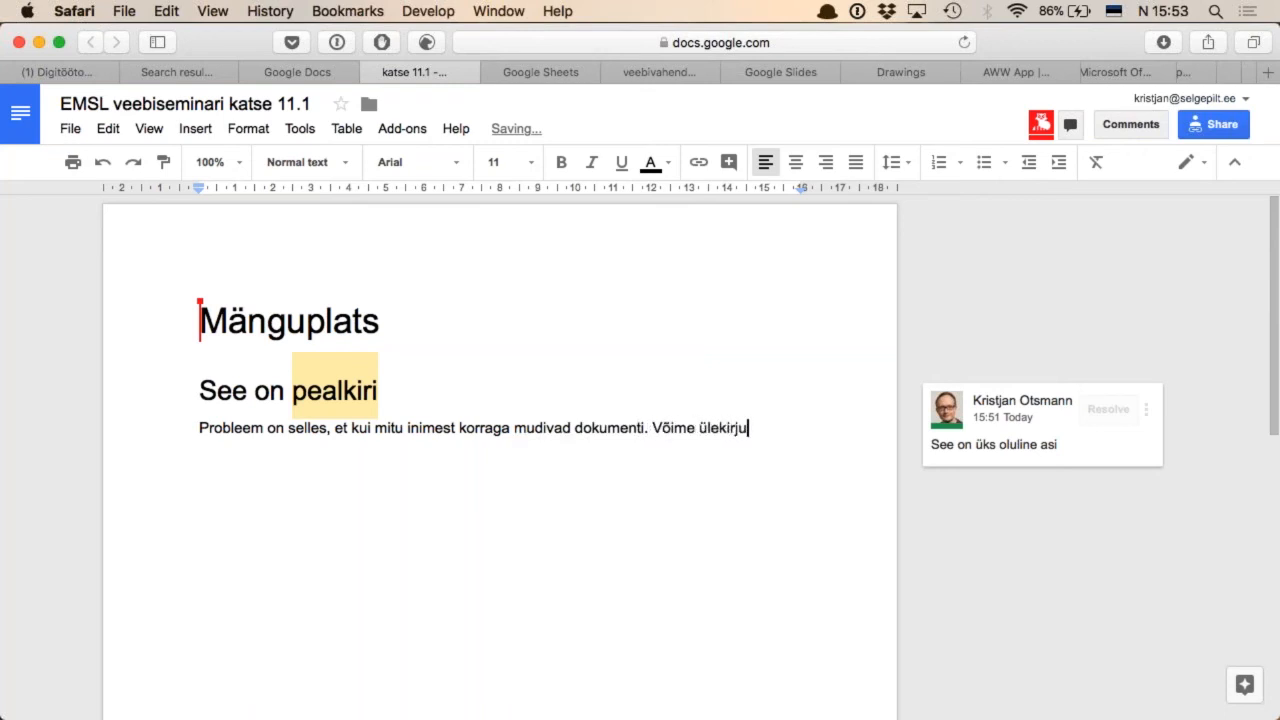
pyautogui.write('tamise ahelasse.')
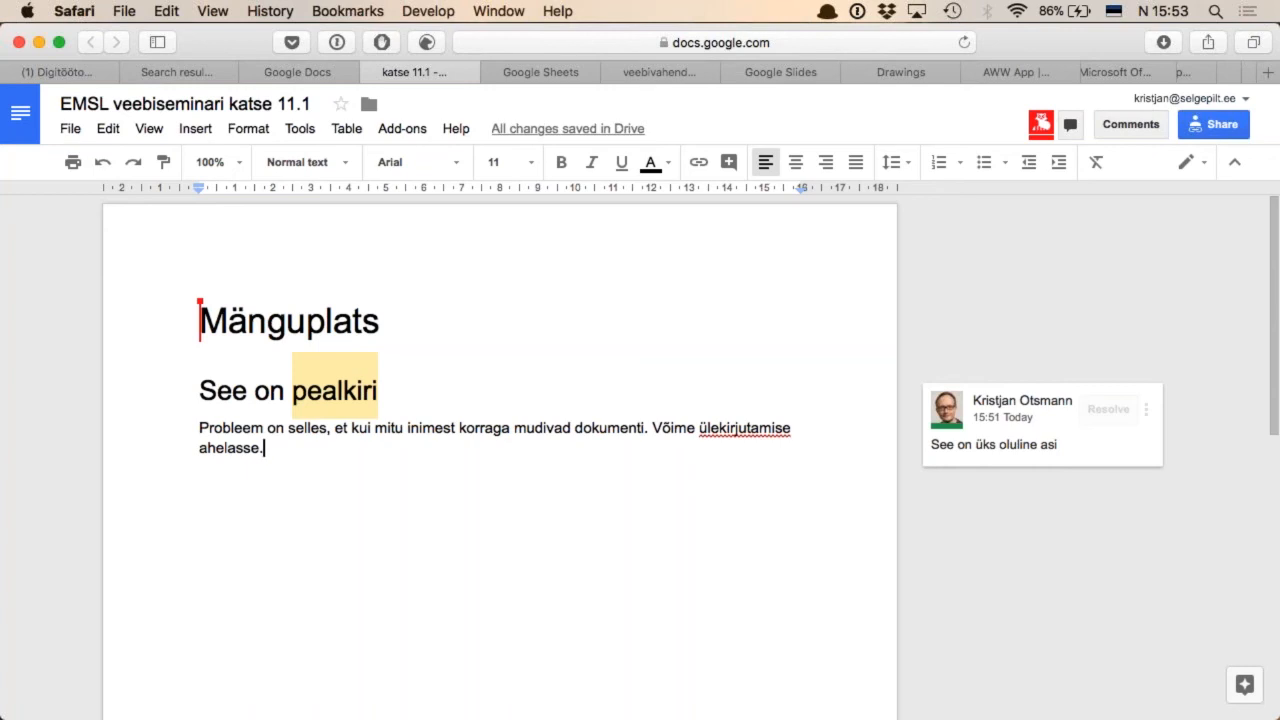
# Review the document's sharing options, including the permission levels for invited people and for link access, without changing them
pyautogui.click(1225, 130)
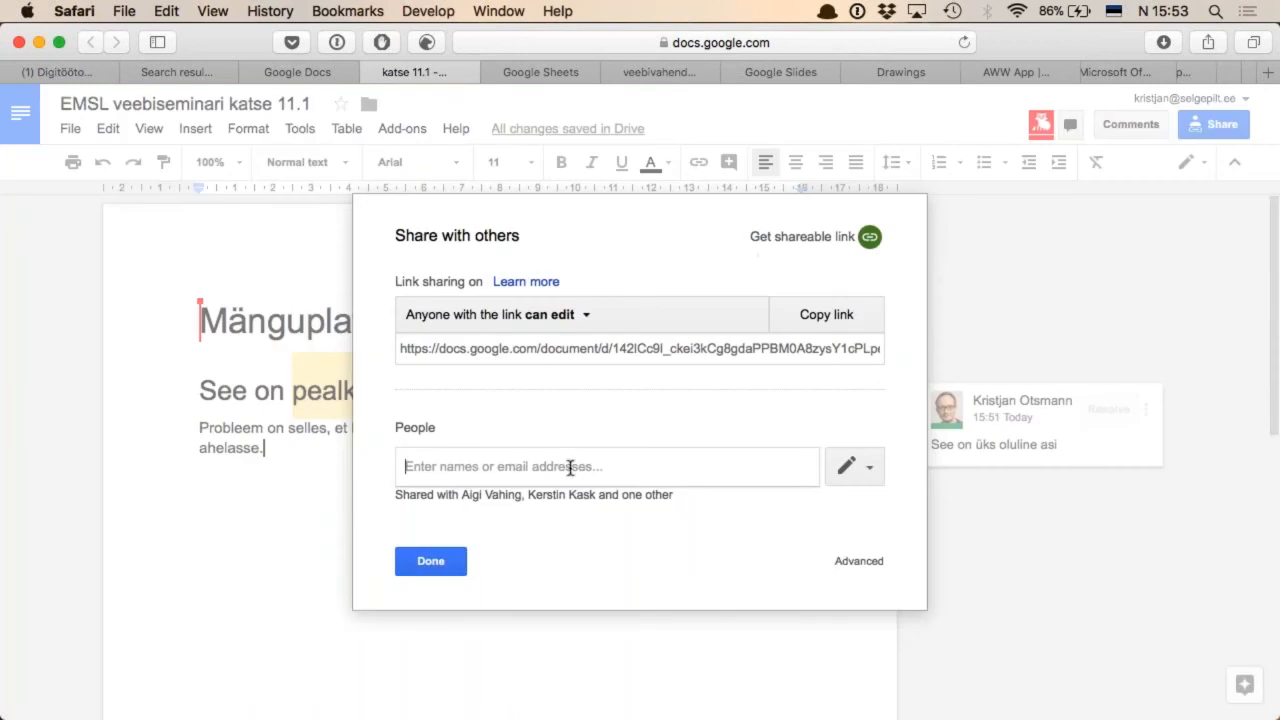
pyautogui.click(863, 467)
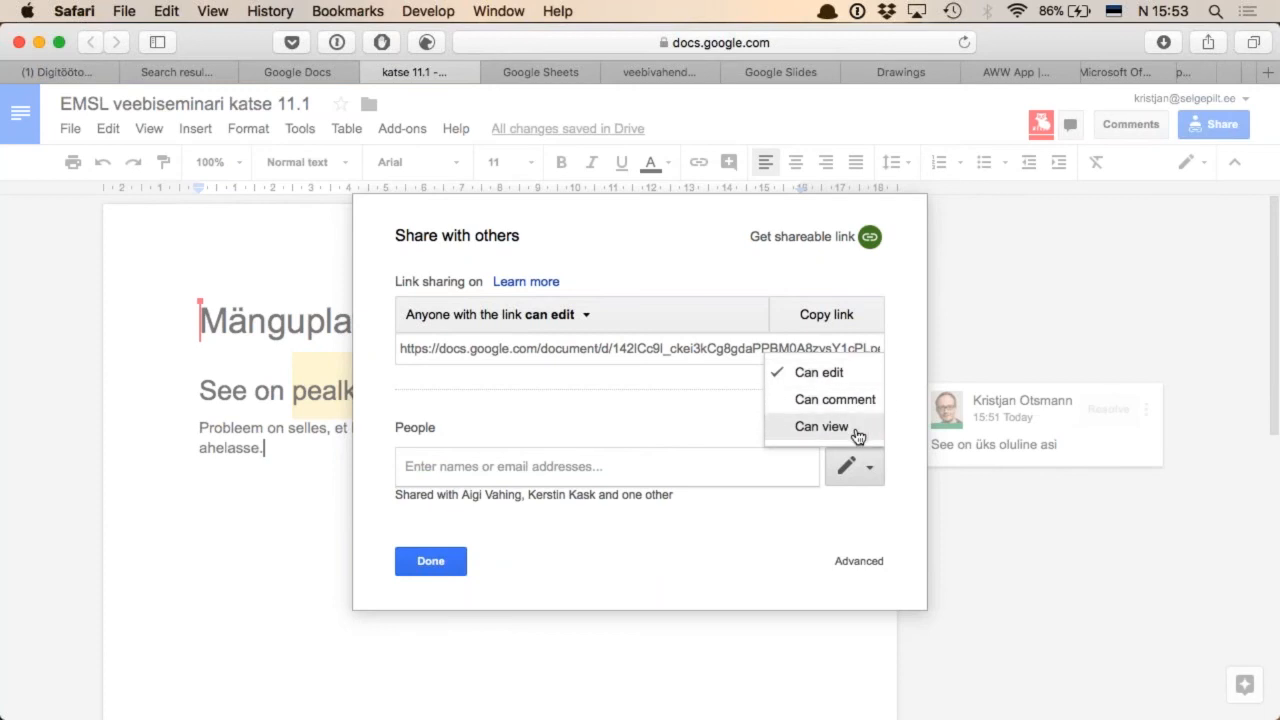
pyautogui.click(857, 464)
pyautogui.click(566, 318)
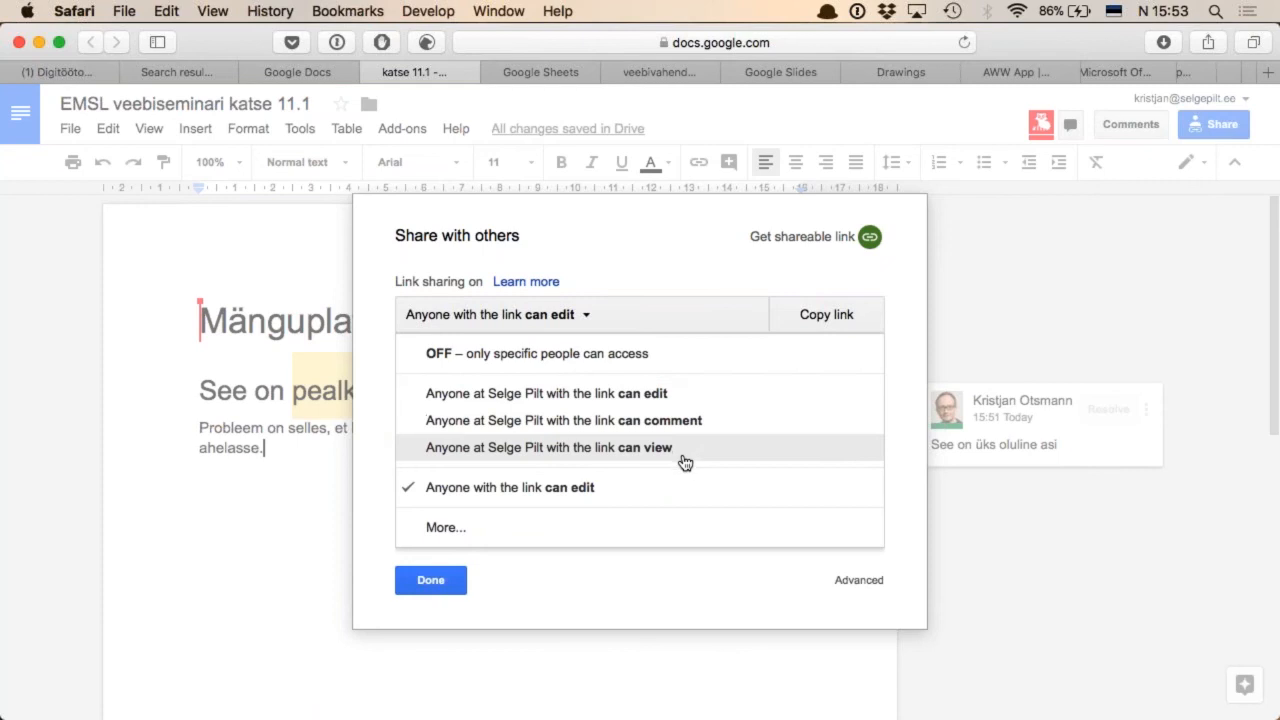
pyautogui.press('Escape')
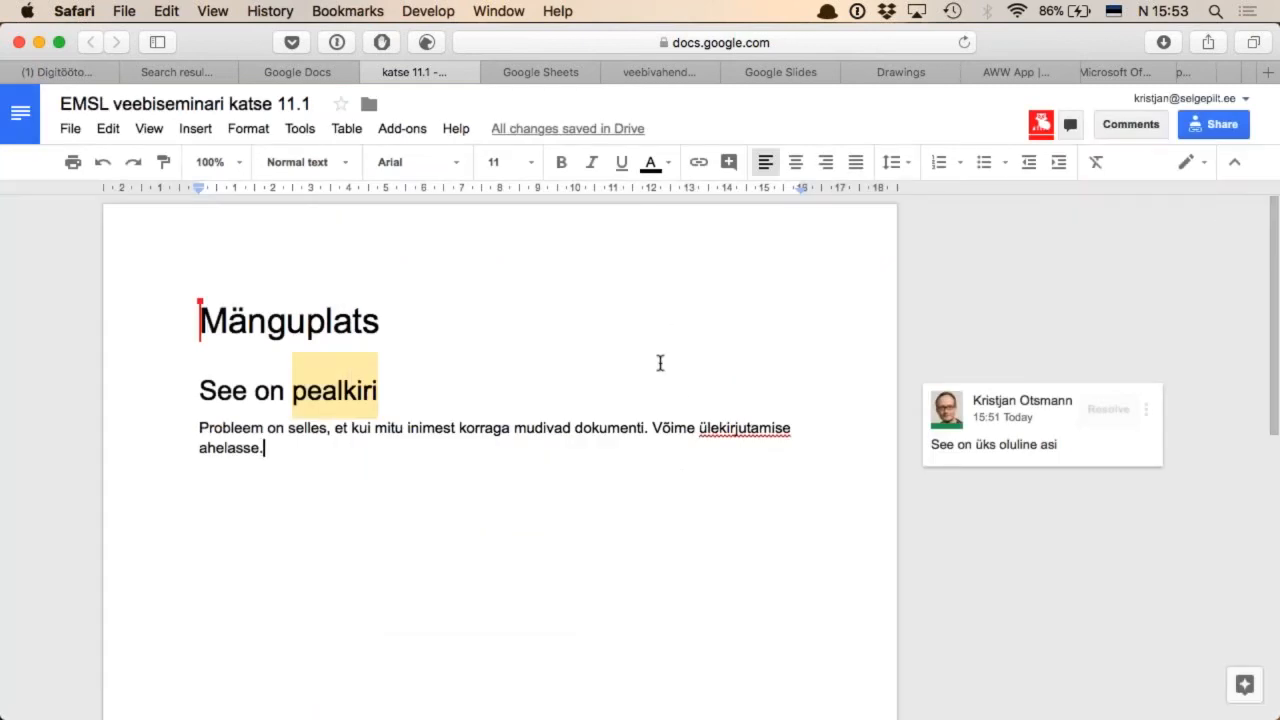
# Switch to the EMSL mänguplats spreadsheet in Google Sheets and enter the row 1 headers "Eesnimi", "Perenimi" and "e-post" in columns A to C
pyautogui.hotkey('ctrl', 'Tab')
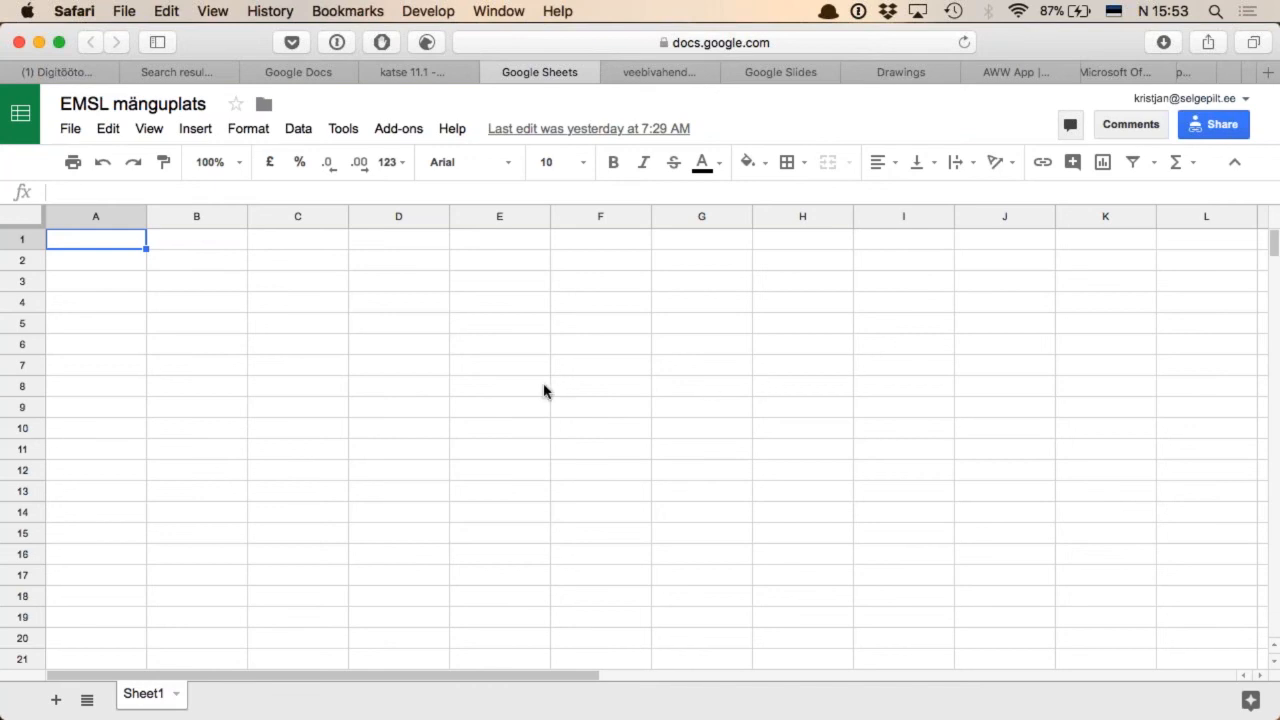
pyautogui.write('Eesnimi')
pyautogui.press('Tab')
pyautogui.write('Perenimi')
pyautogui.press('Tab')
pyautogui.write('e-post')
pyautogui.press('Return')
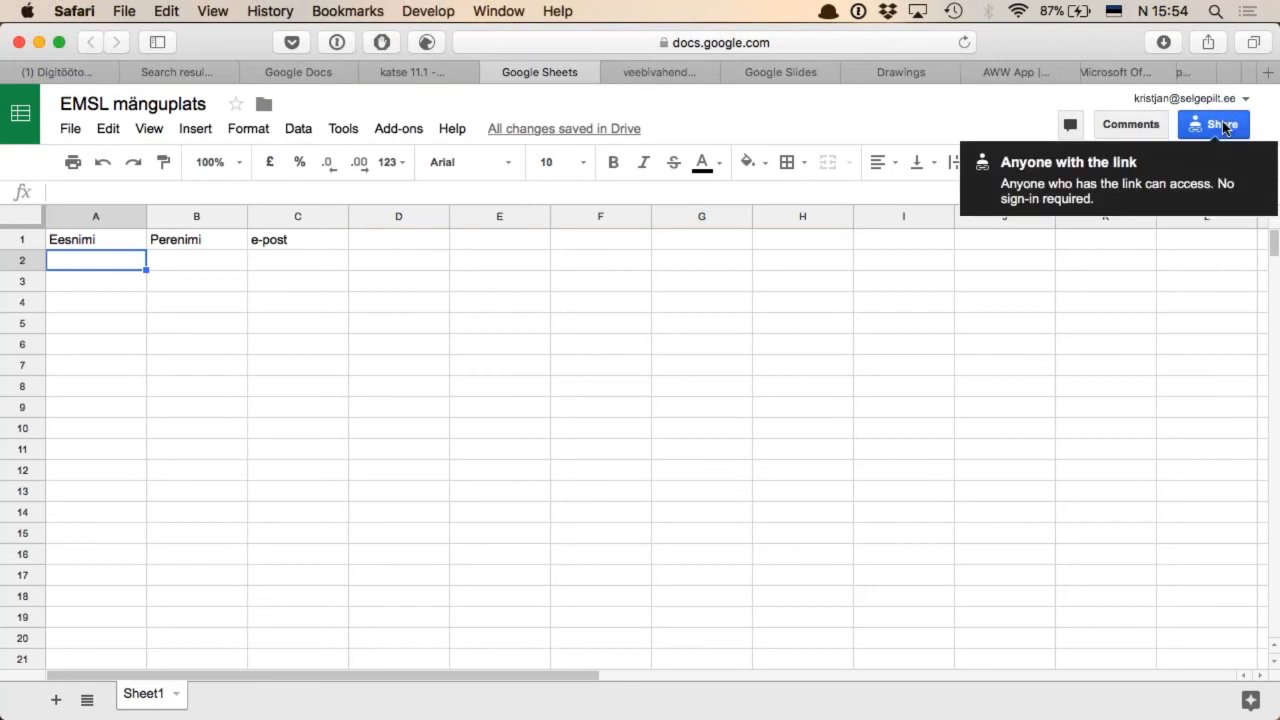
# Review the spreadsheet's notification rule options and close them without setting a rule
pyautogui.click(343, 130)
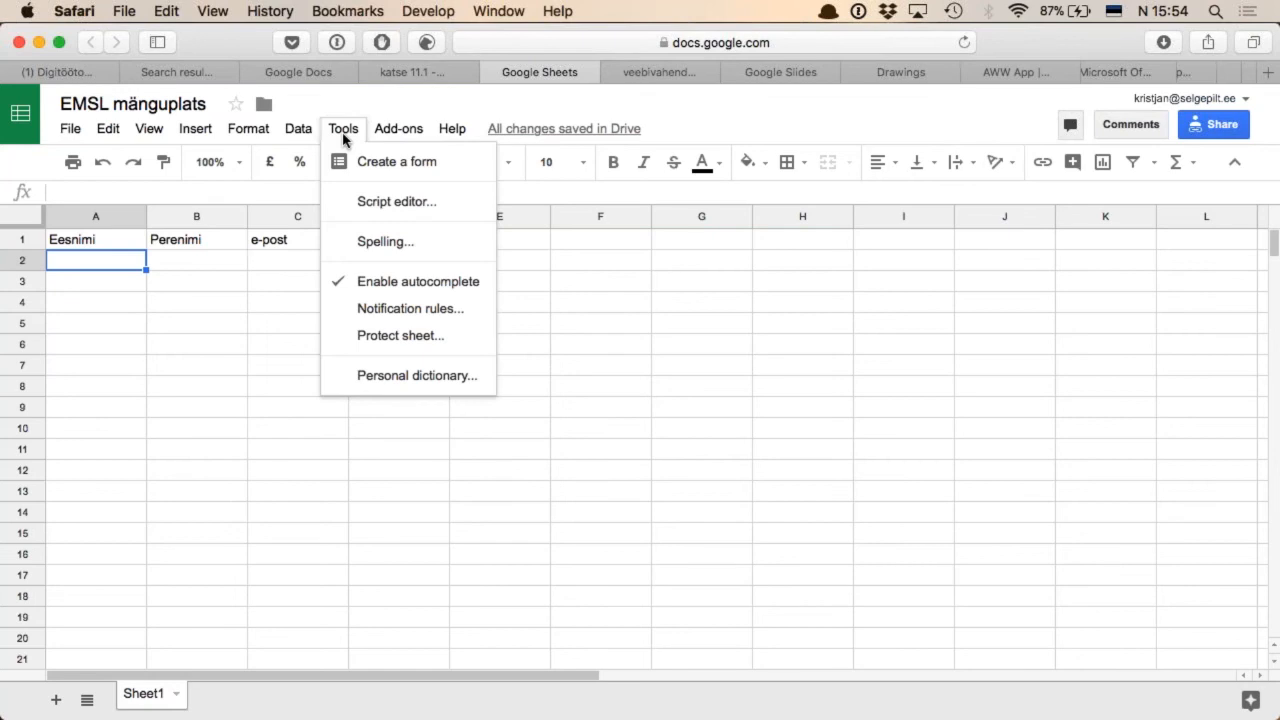
pyautogui.click(455, 314)
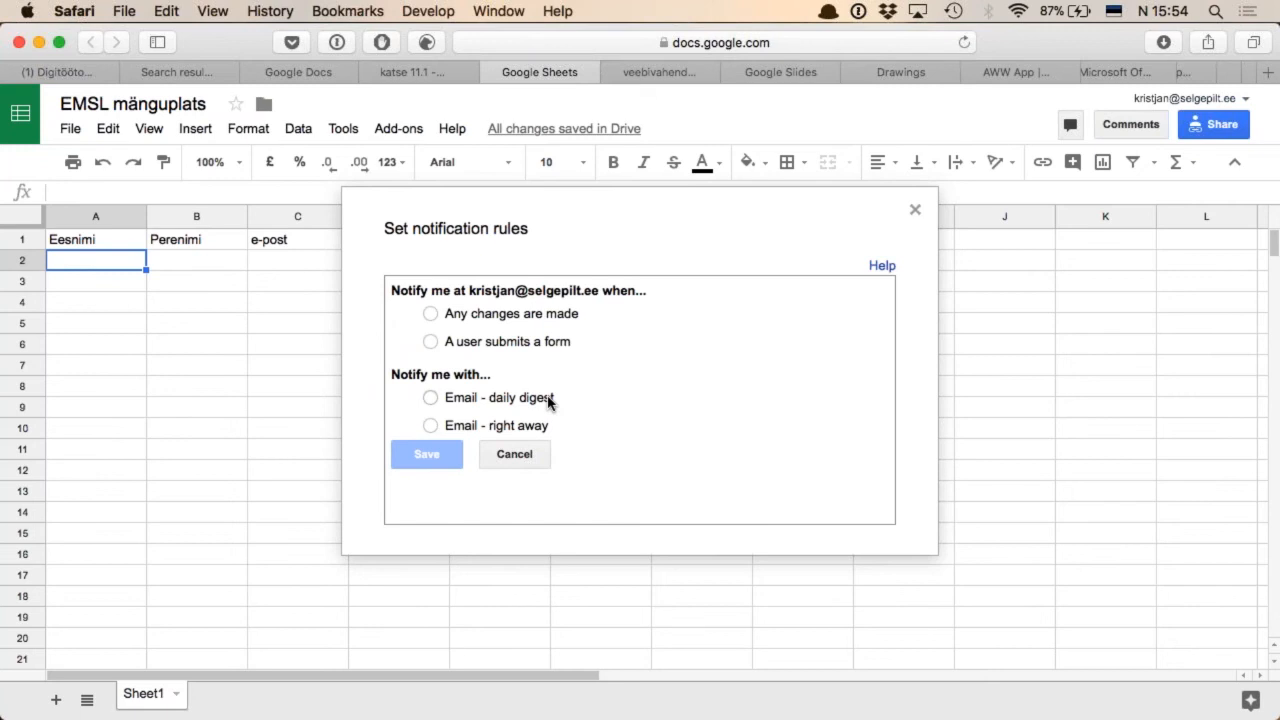
pyautogui.press('Escape')
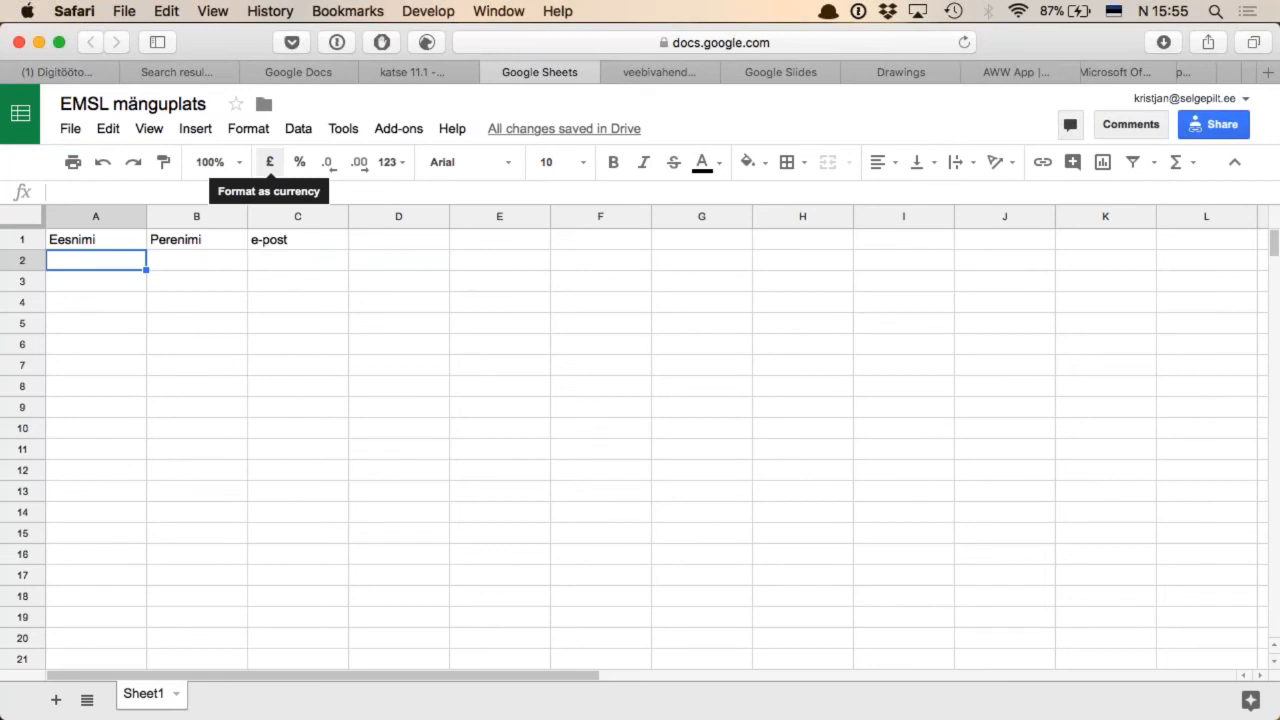
# Switch to the EMSL veebivahendite küsitlus form in Google Forms and title its first question "Kas oled enda arvates nutikas ja tark?"
pyautogui.click(659, 72)
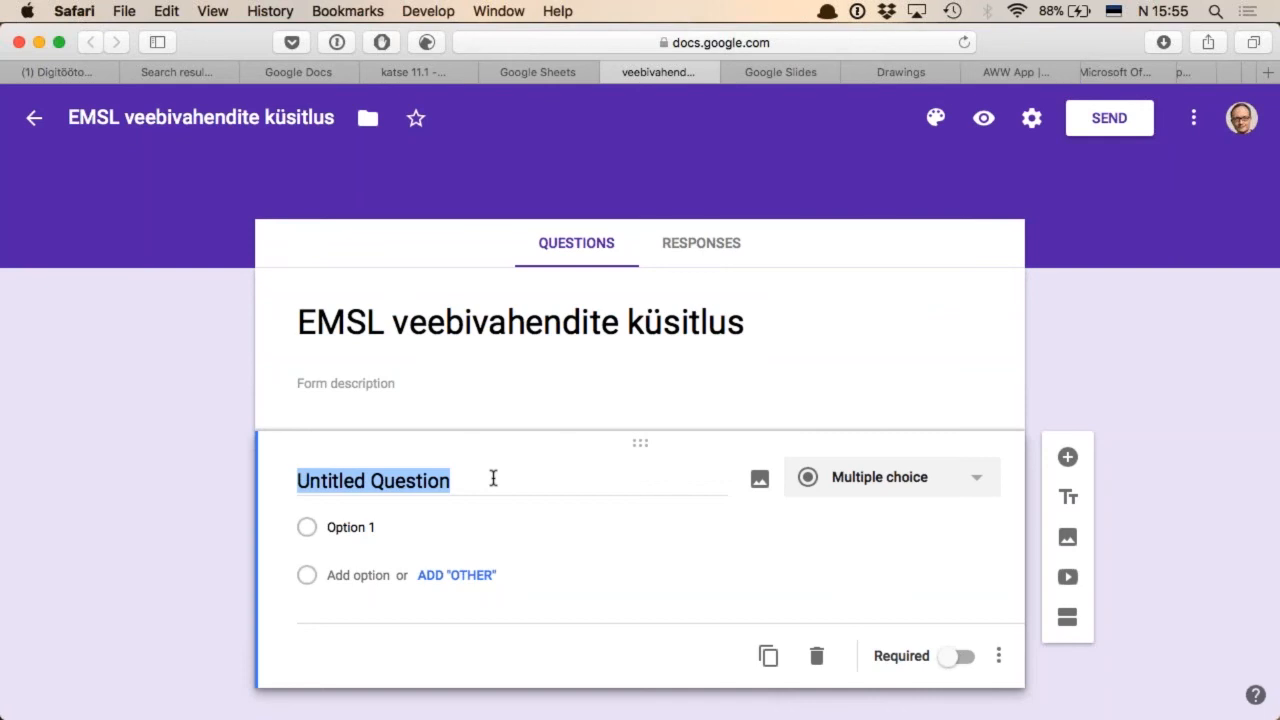
pyautogui.write('Kas oled')
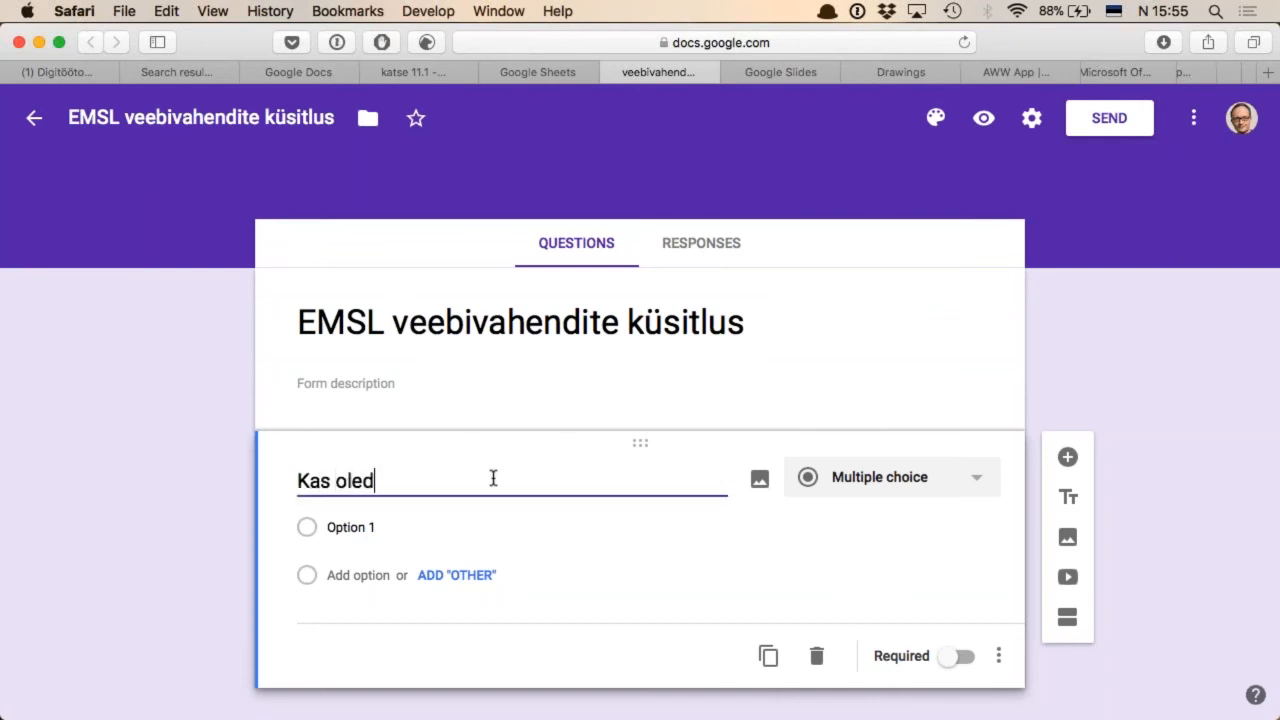
pyautogui.press('BackSpace')
pyautogui.press('BackSpace')
pyautogui.press('BackSpace')
pyautogui.press('BackSpace')
pyautogui.write('oled enda')
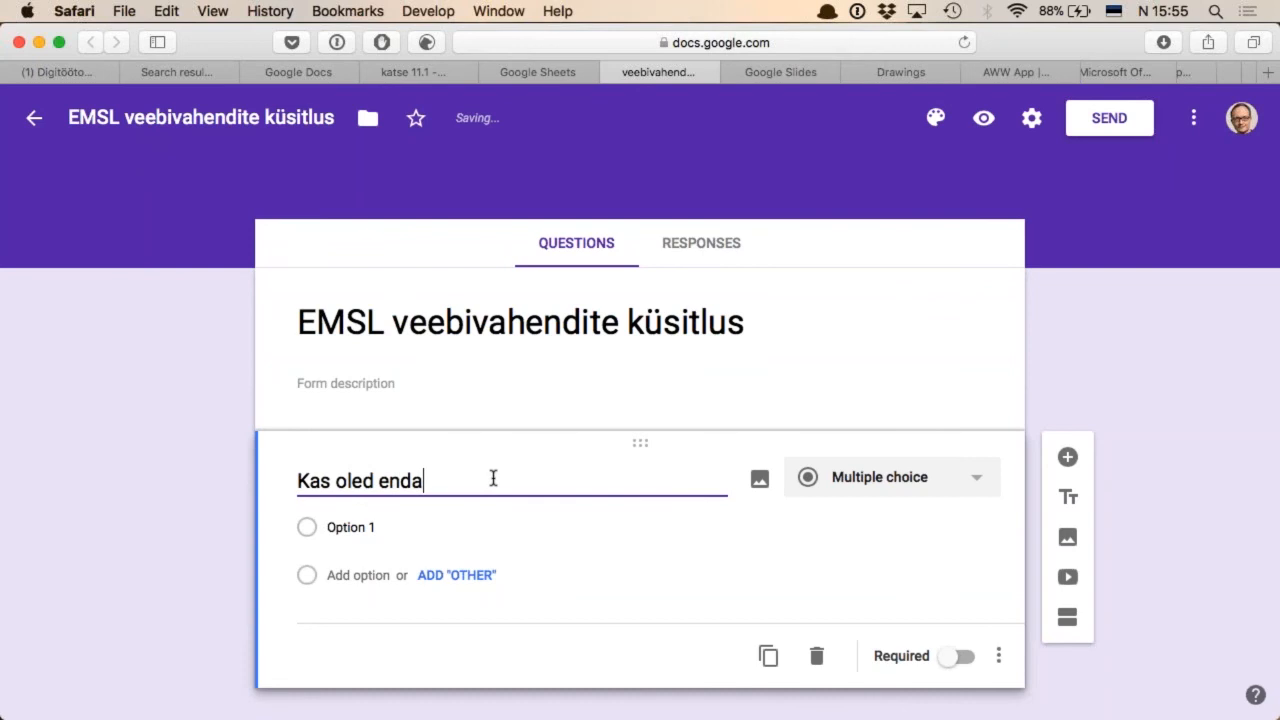
pyautogui.write(' arvates nutika')
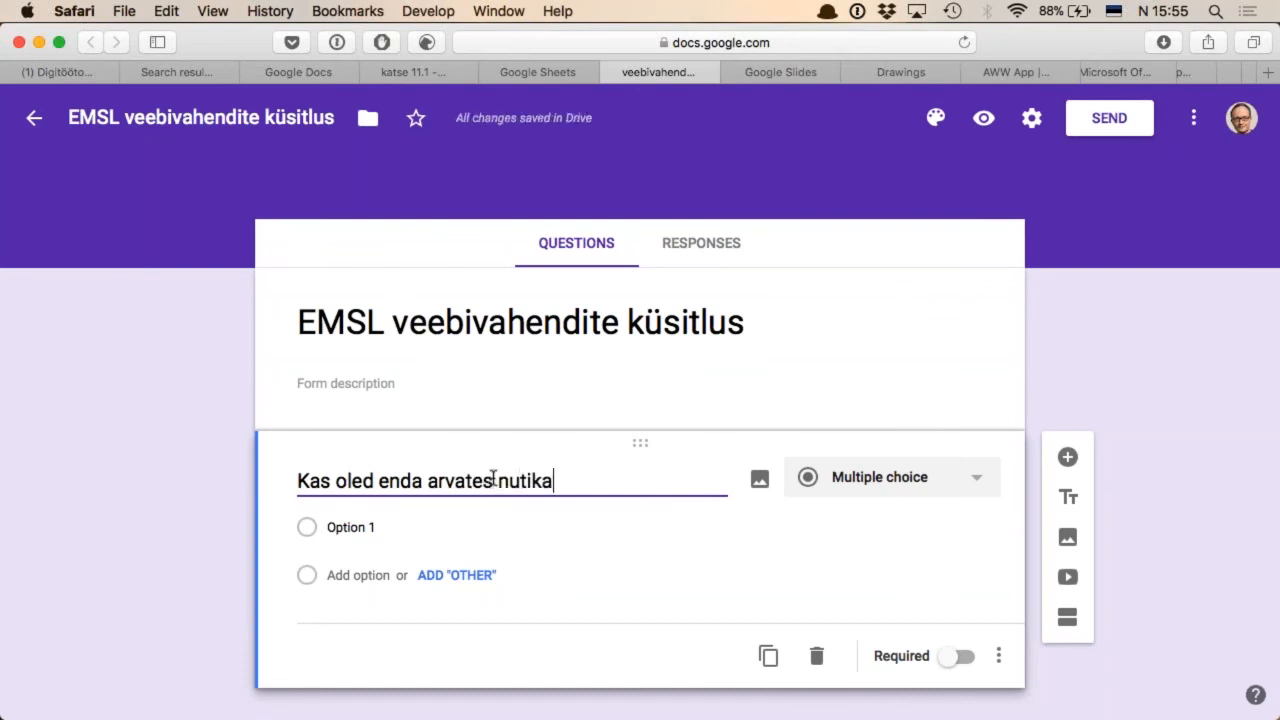
pyautogui.write('s ja tark?')
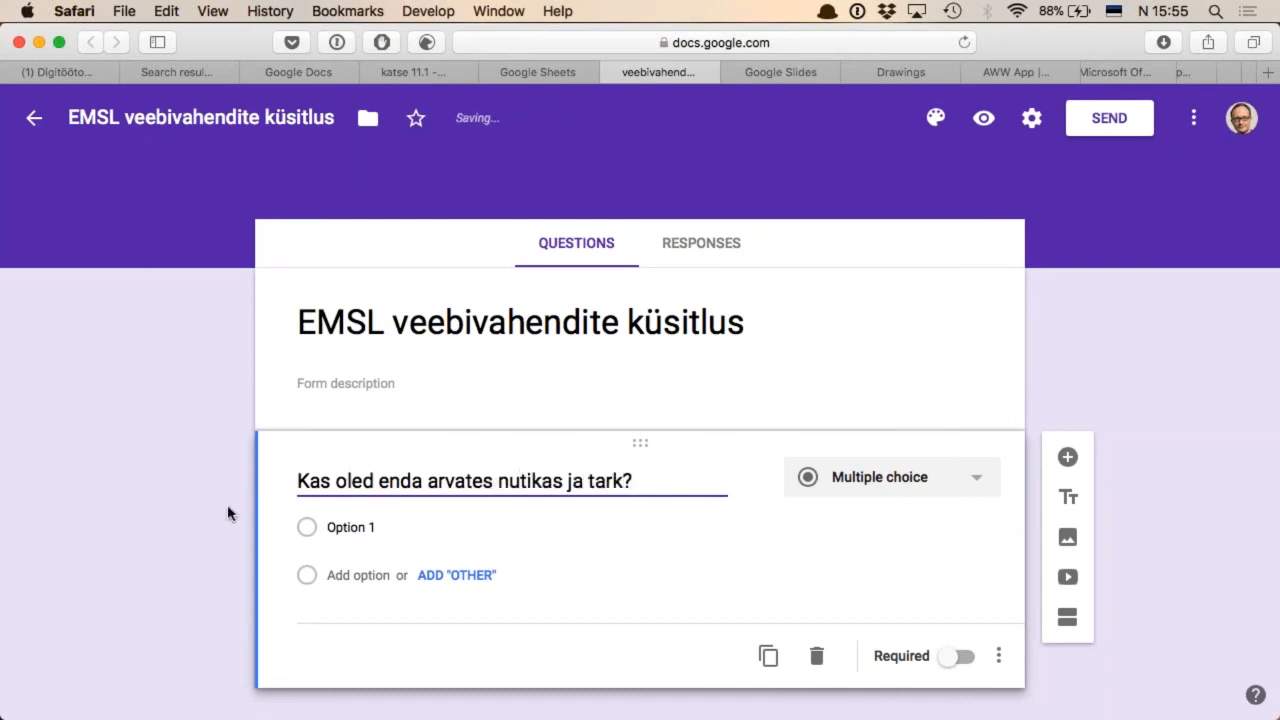
# Give the first question the answer options "Jah", "Ei" and "Võib-olla"
pyautogui.click(362, 527)
pyautogui.write('Jah')
pyautogui.press('Return')
pyautogui.write('Ei')
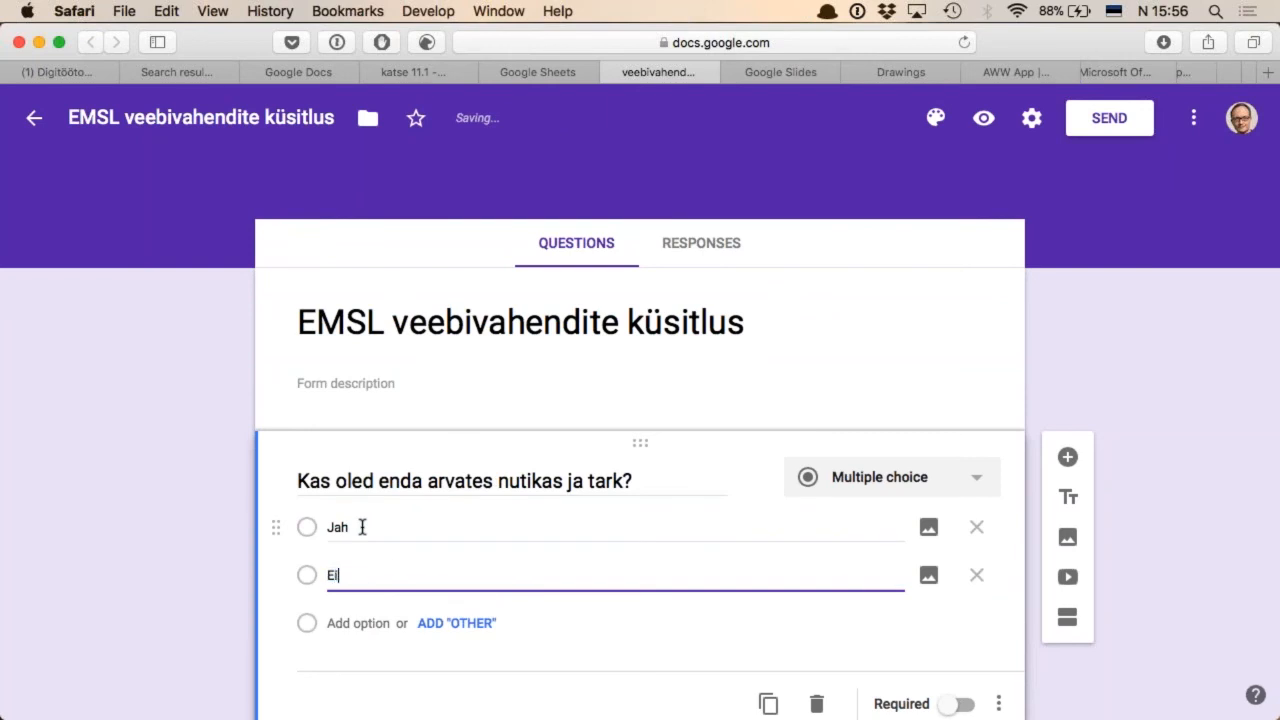
pyautogui.press('Return')
pyautogui.write('Võib-olla')
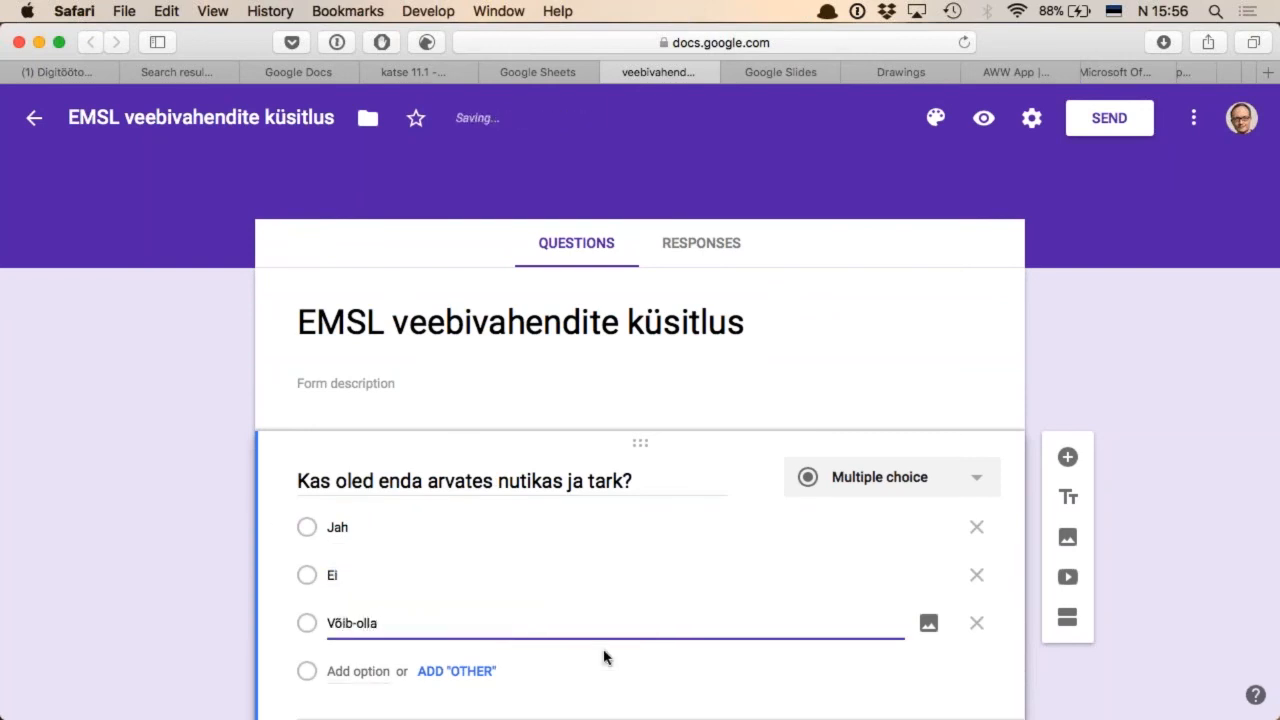
# Duplicate the first question and reword the copy to "Kas oled teiste arvates ka nutikas ja tark?"
pyautogui.scroll(-3, 604, 657)
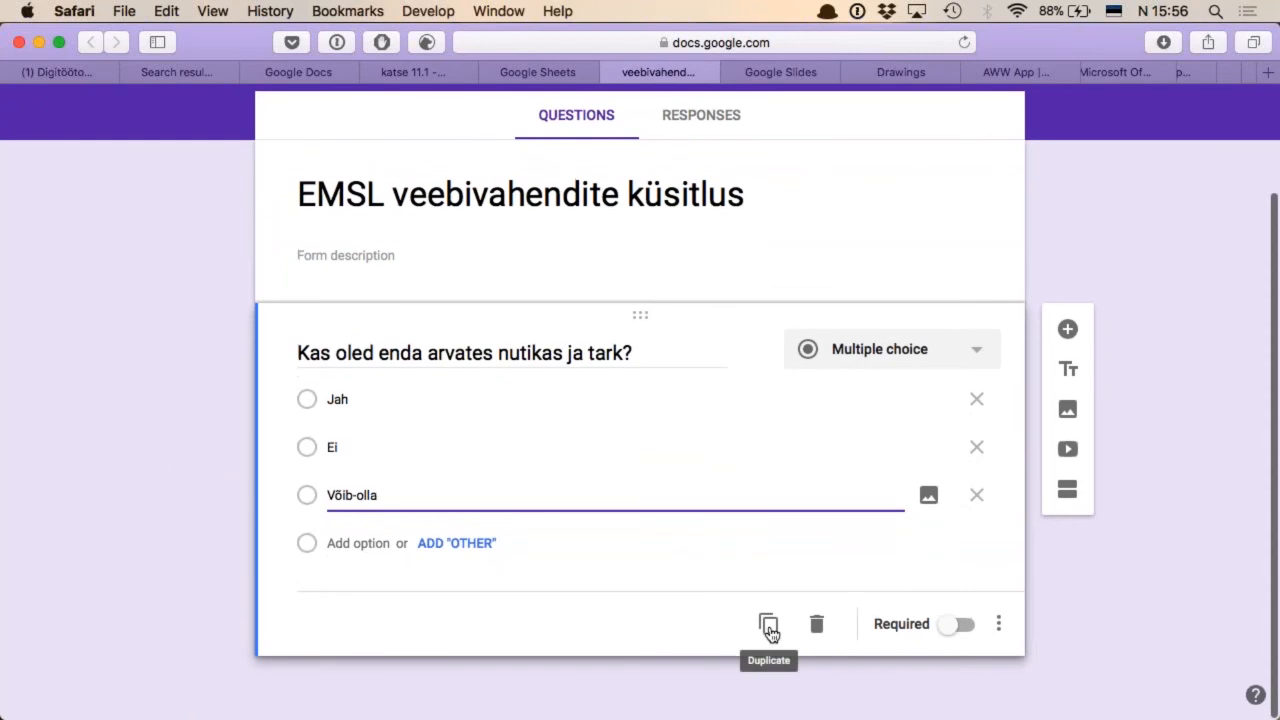
pyautogui.click(768, 627)
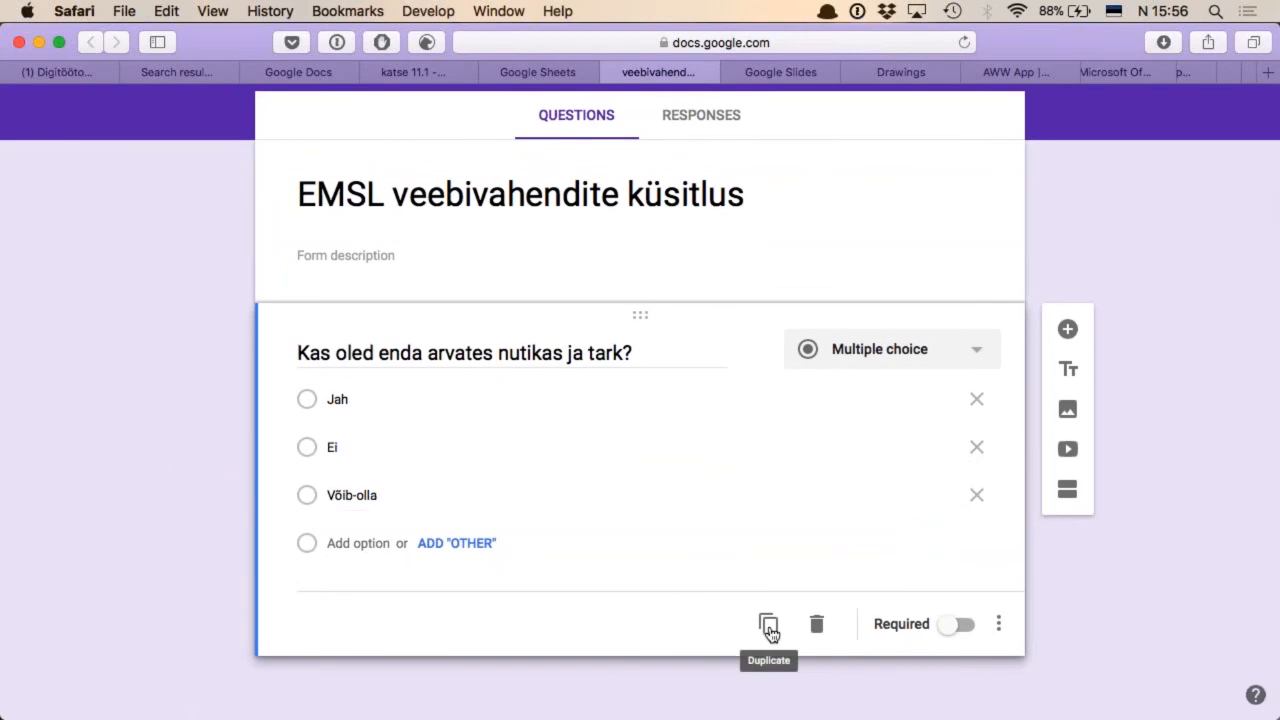
pyautogui.click(768, 627)
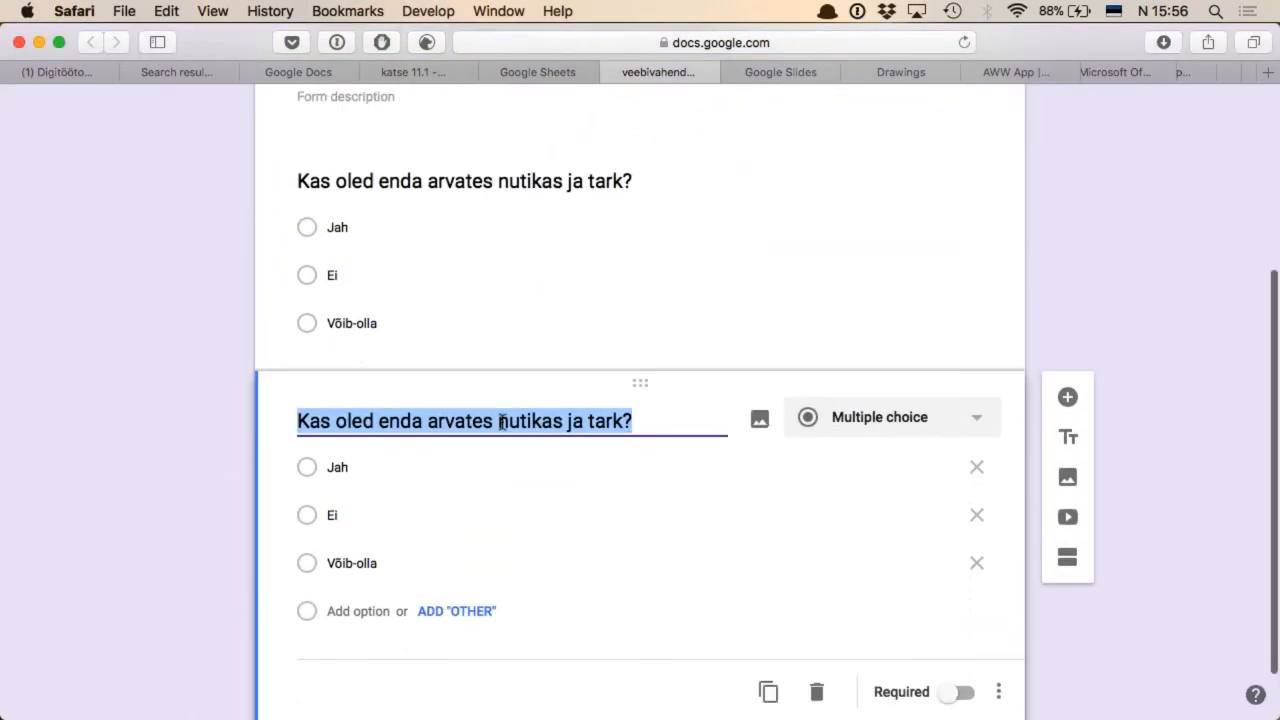
pyautogui.doubleClick(391, 421)
pyautogui.write('teist')
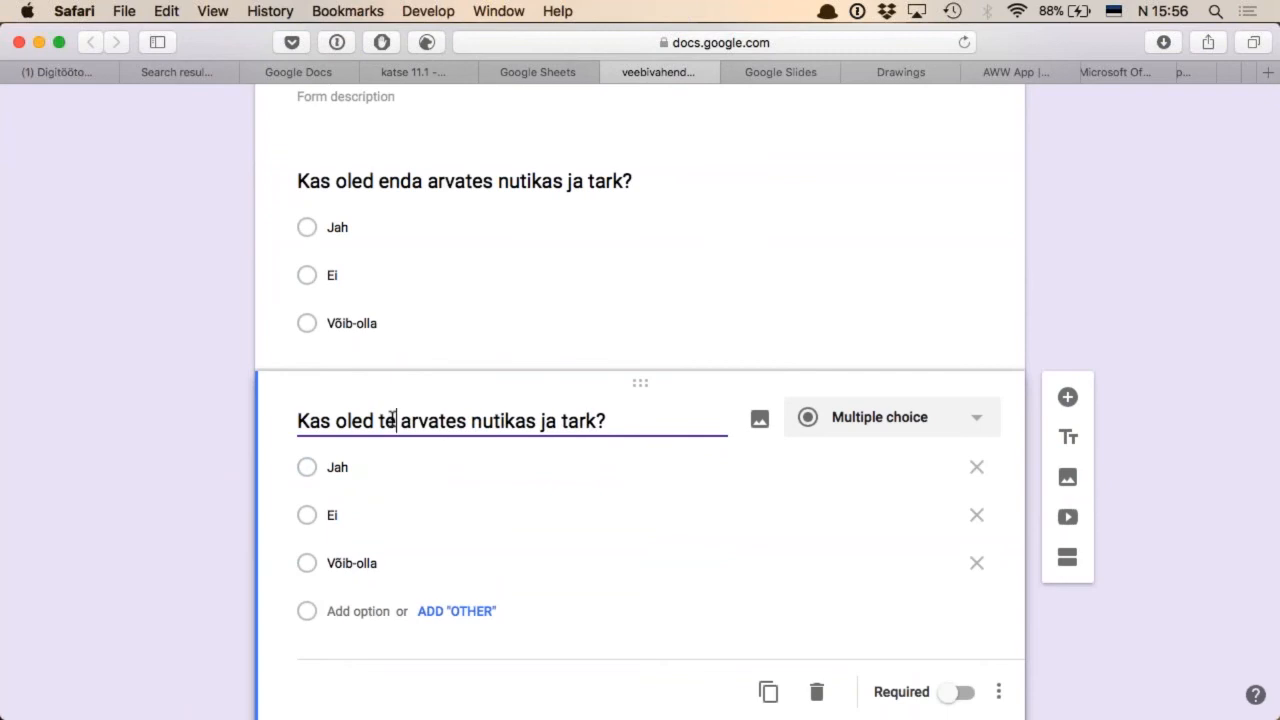
pyautogui.write('e')
pyautogui.hotkey('alt', 'Right')
pyautogui.hotkey('alt', 'Right')
pyautogui.hotkey('alt', 'Left')
pyautogui.write('ka')
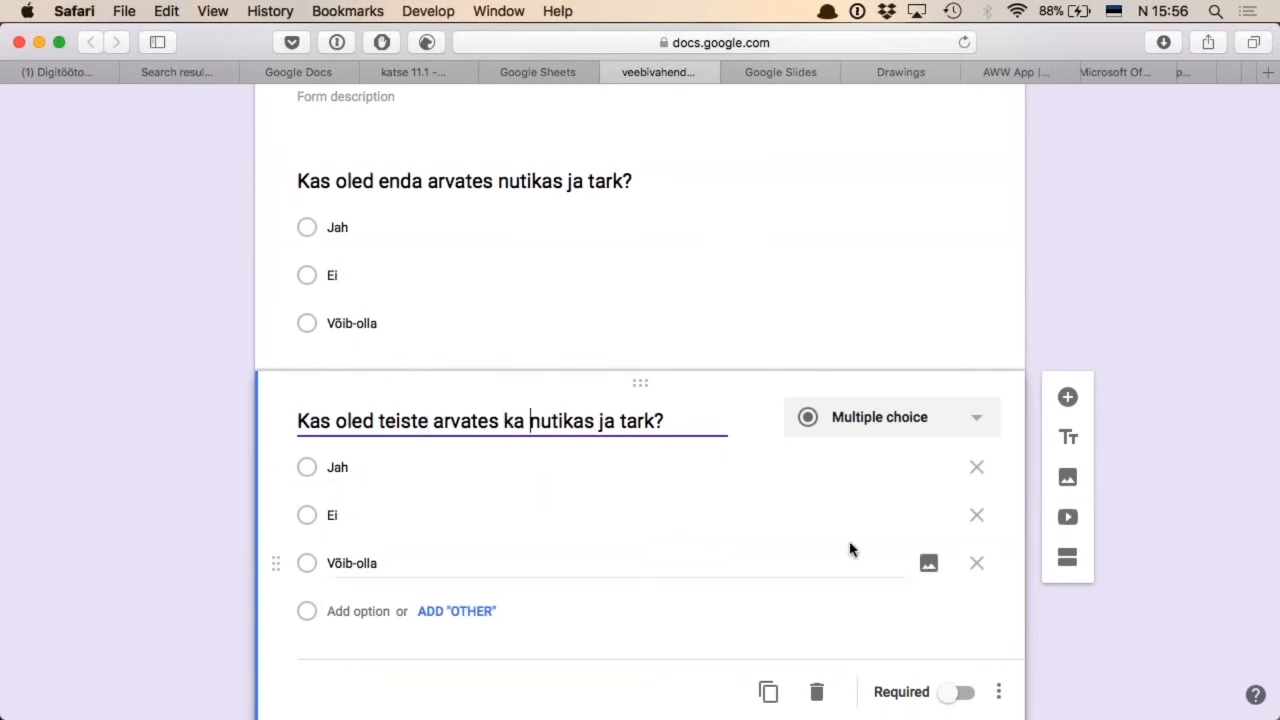
# Duplicate the second question and change the copy's question type to Checkboxes
pyautogui.click(769, 693)
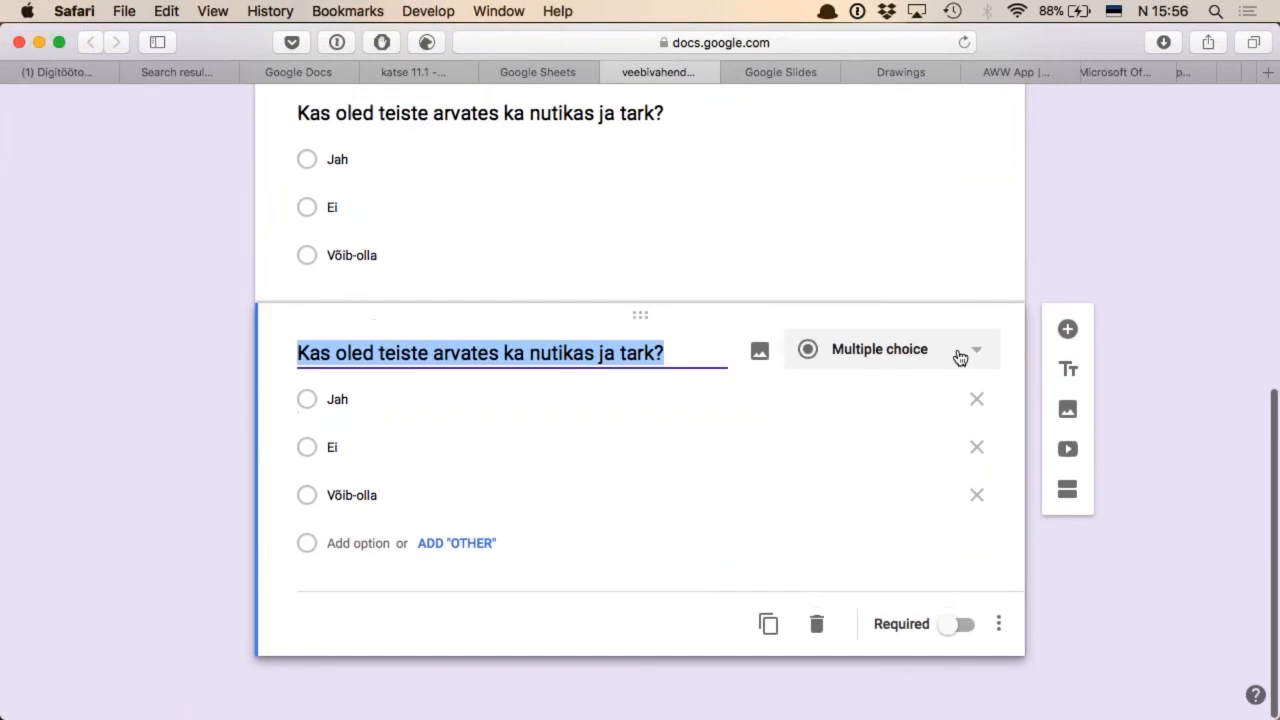
pyautogui.click(959, 357)
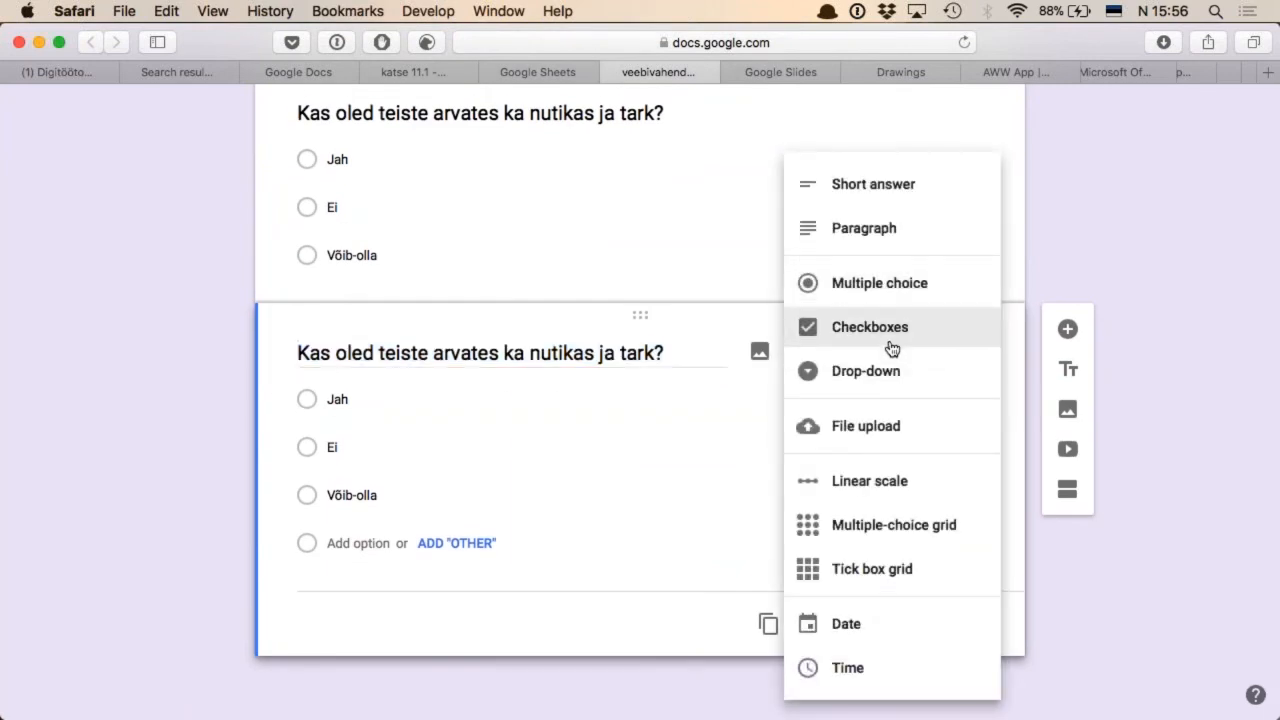
pyautogui.click(897, 329)
# Reword the checkbox question to "Milline Sa oled" and its answer options to "Nutikas", "Tark" and "Ilus"
pyautogui.tripleClick(476, 355)
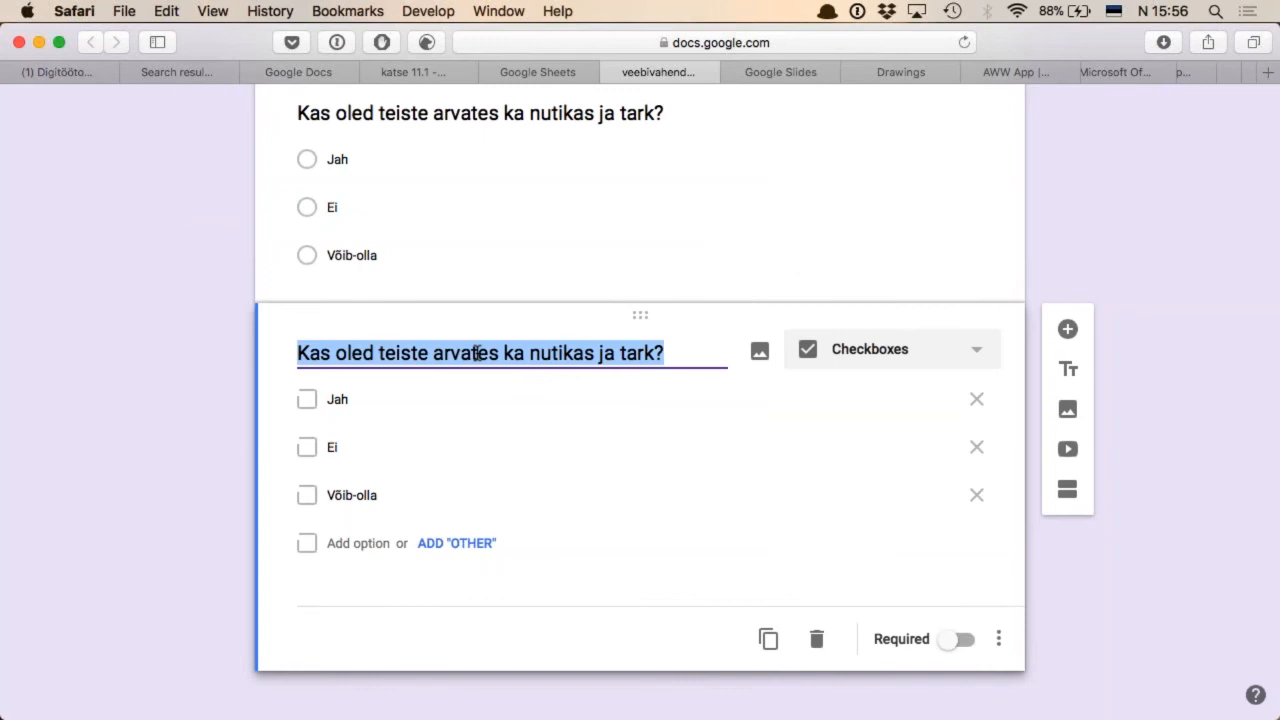
pyautogui.write('Milline Sa oled')
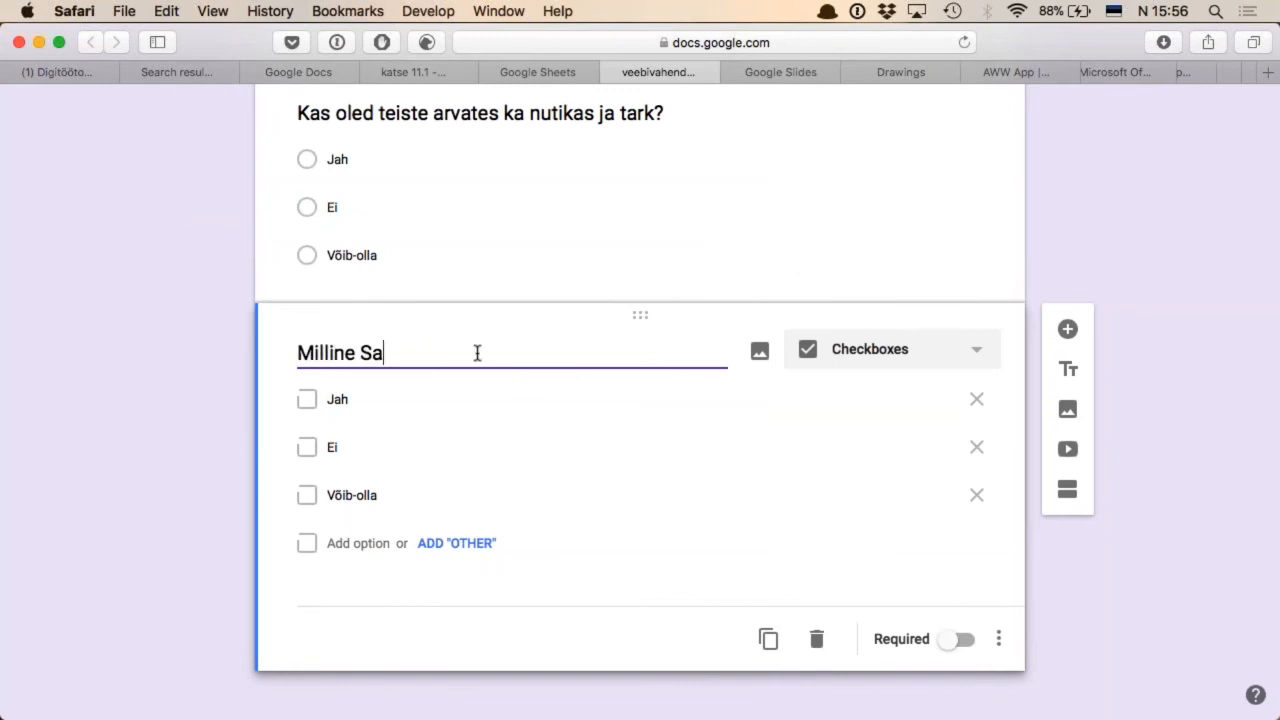
pyautogui.doubleClick(331, 405)
pyautogui.write('Nutikas')
pyautogui.press('Tab')
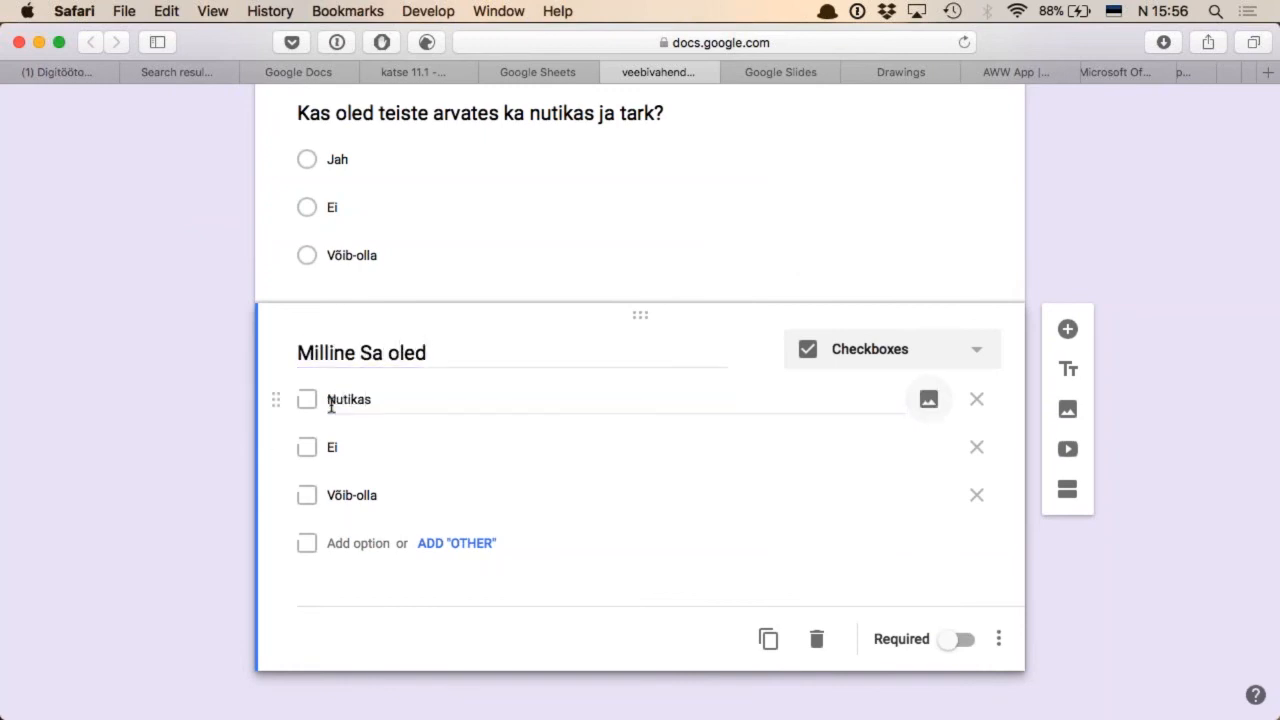
pyautogui.press('Tab')
pyautogui.doubleClick(331, 446)
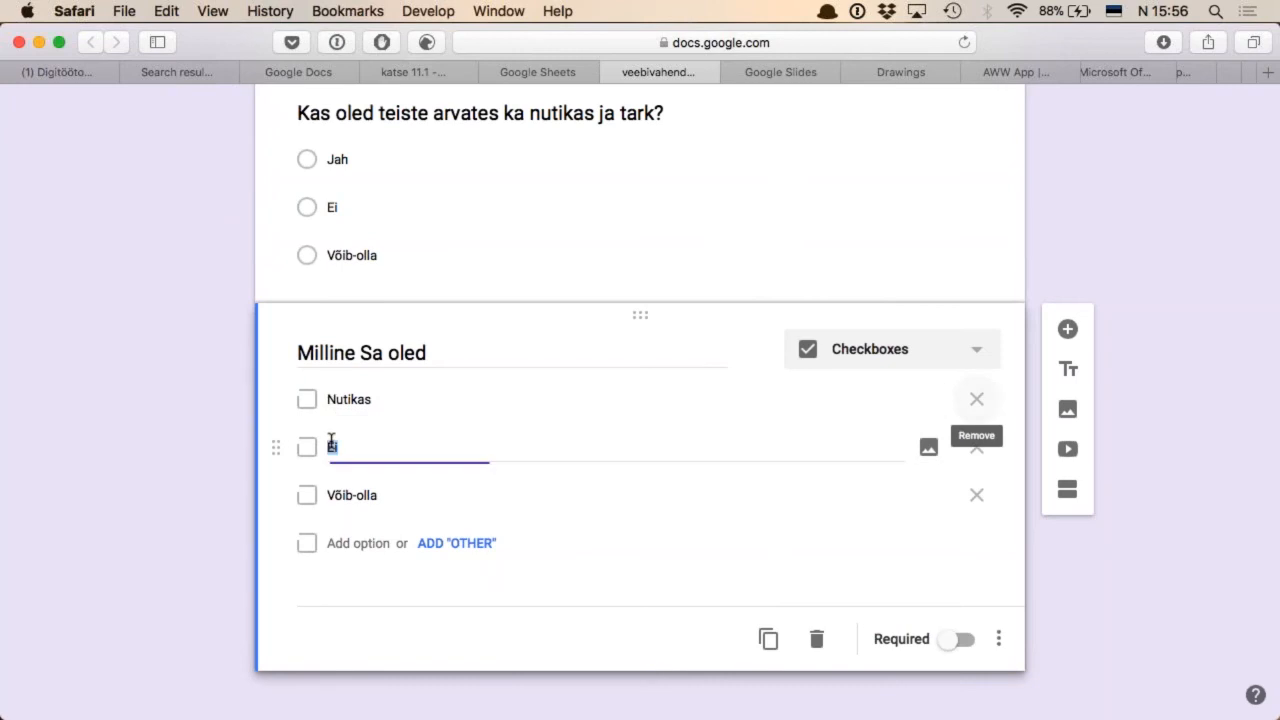
pyautogui.write('Tark')
pyautogui.doubleClick(345, 496)
pyautogui.write('Ilus')
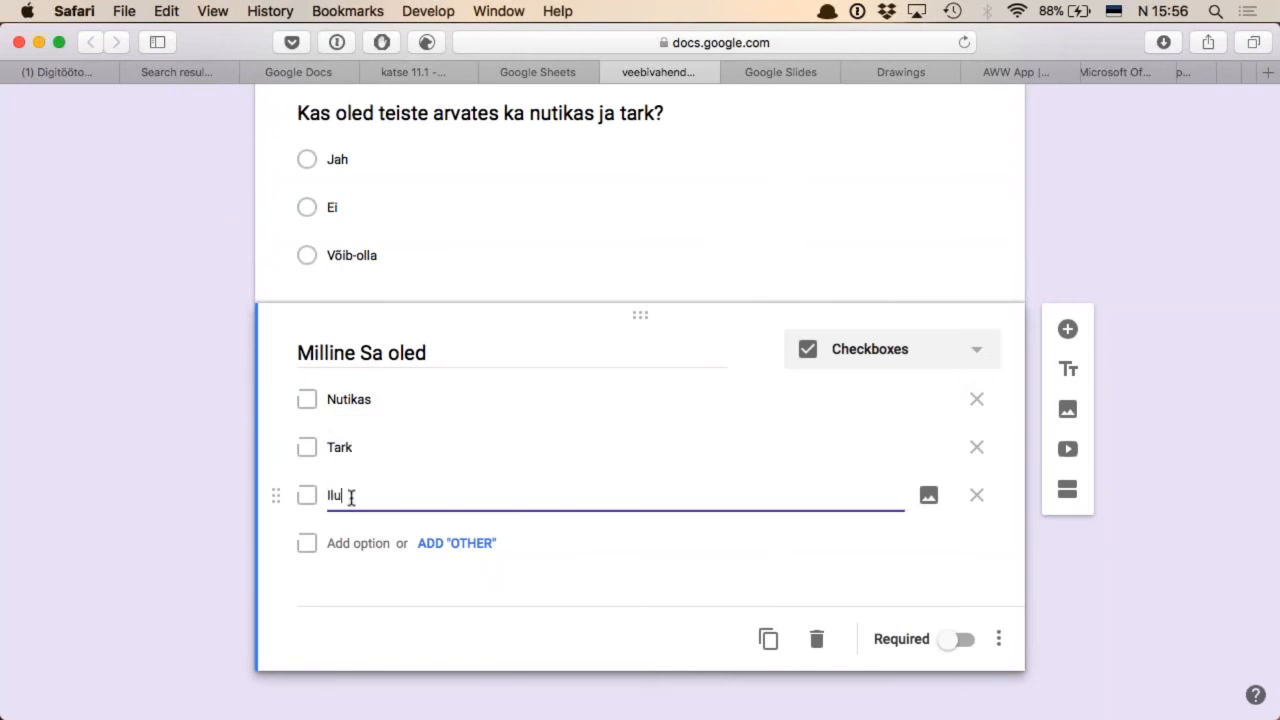
# Duplicate the checkbox question and turn the copy into a Linear scale question titled "Kuidas Sa end tunned?"
pyautogui.click(768, 638)
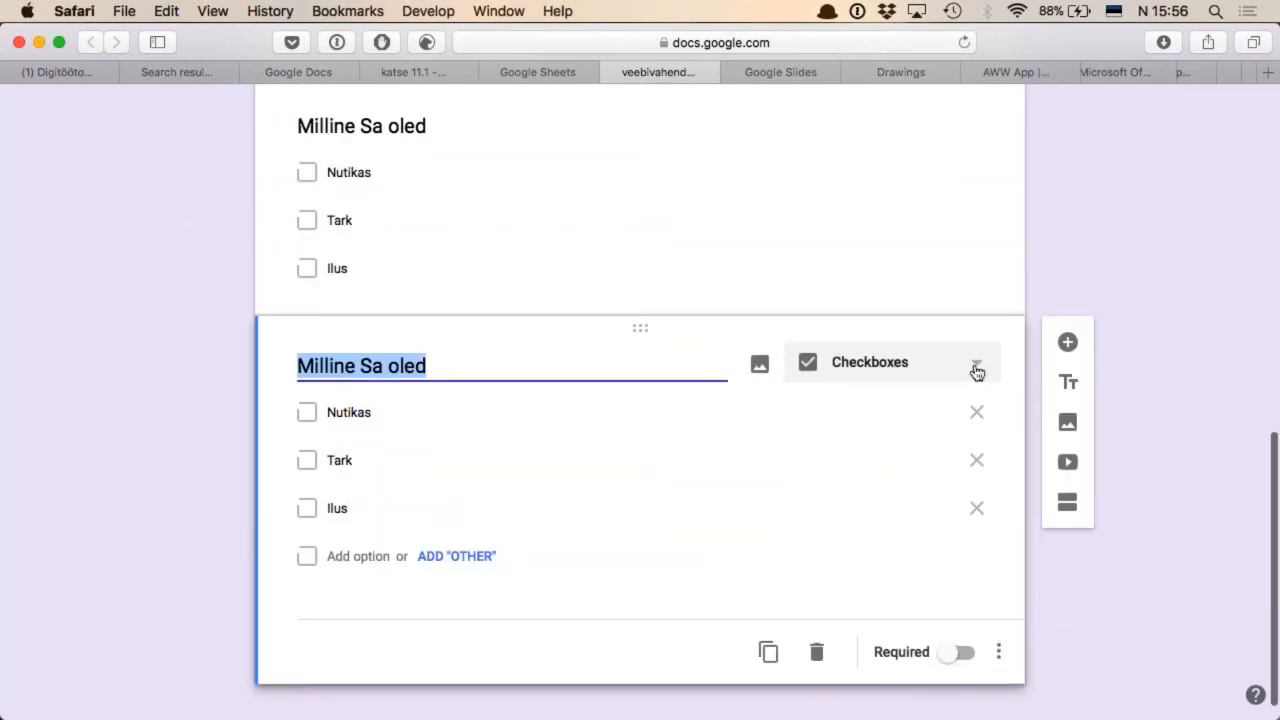
pyautogui.click(977, 372)
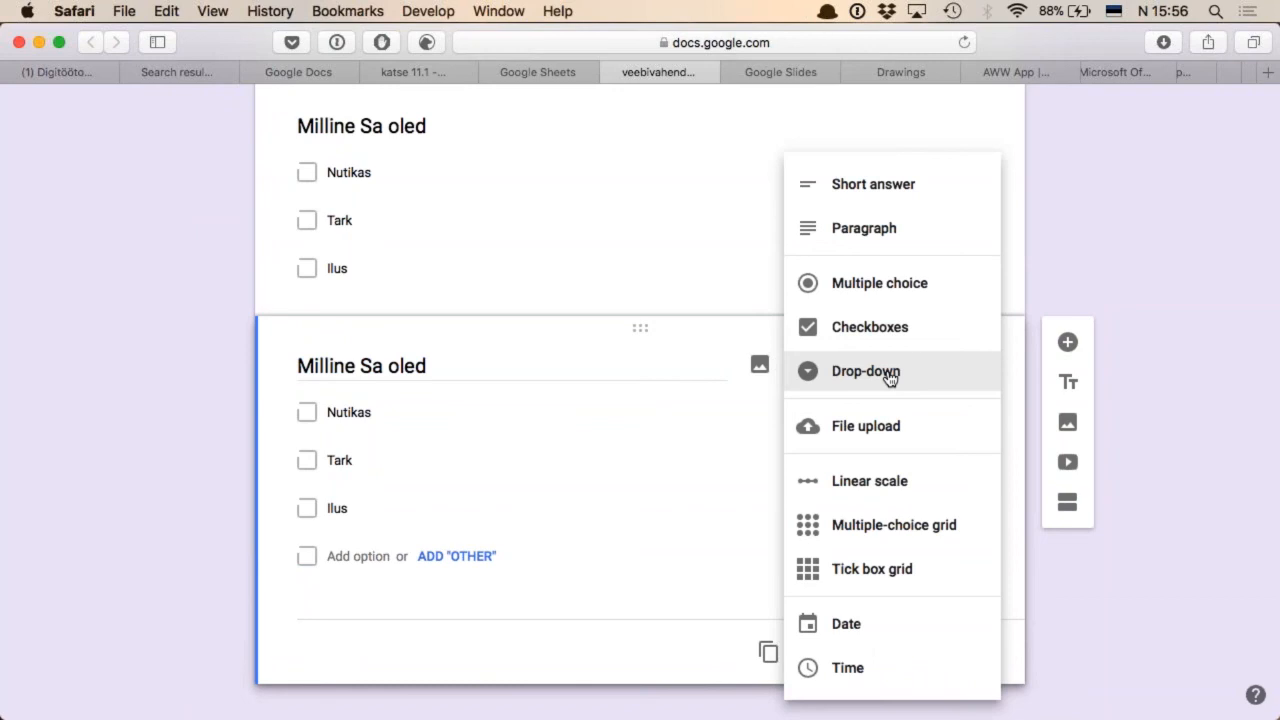
pyautogui.click(878, 490)
pyautogui.tripleClick(443, 369)
pyautogui.write('Kuidas Sa end tunned?')
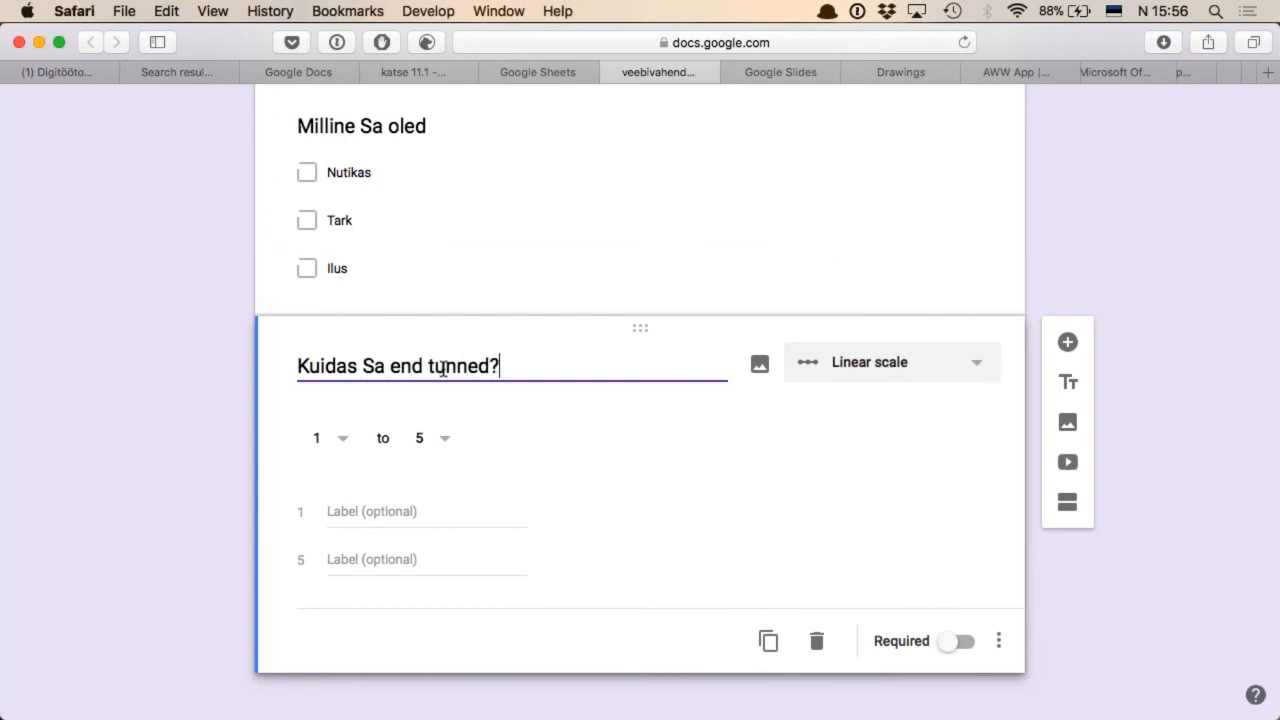
# Label value 1 of the linear scale "kehvasti" and value 5 "suurepäraselt"
pyautogui.click(350, 509)
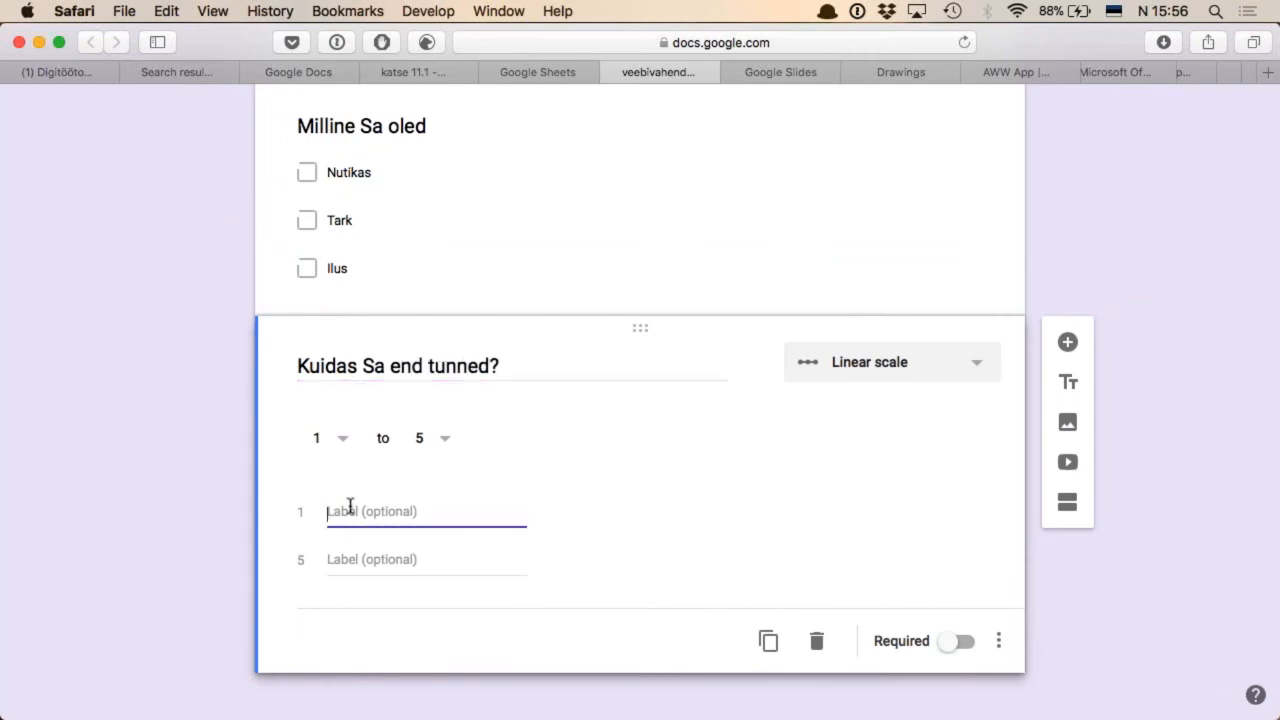
pyautogui.write('kehvasti')
pyautogui.click(366, 556)
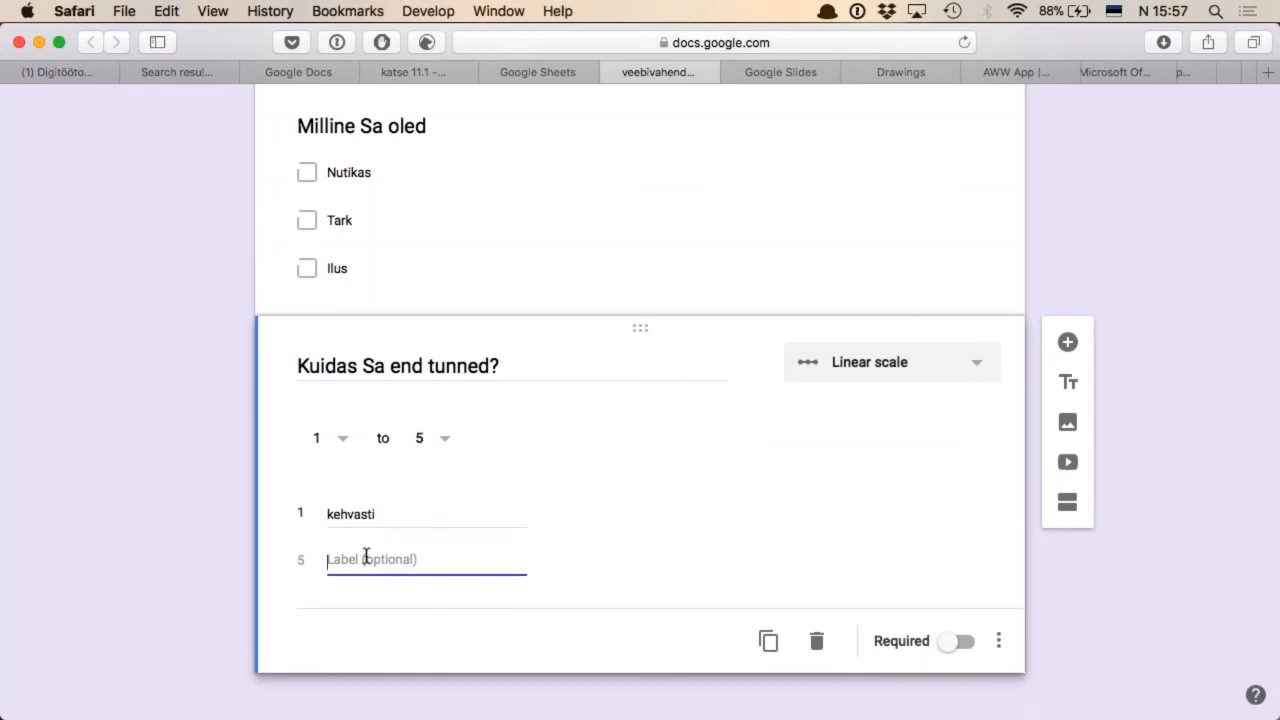
pyautogui.write('suurepäraselt')
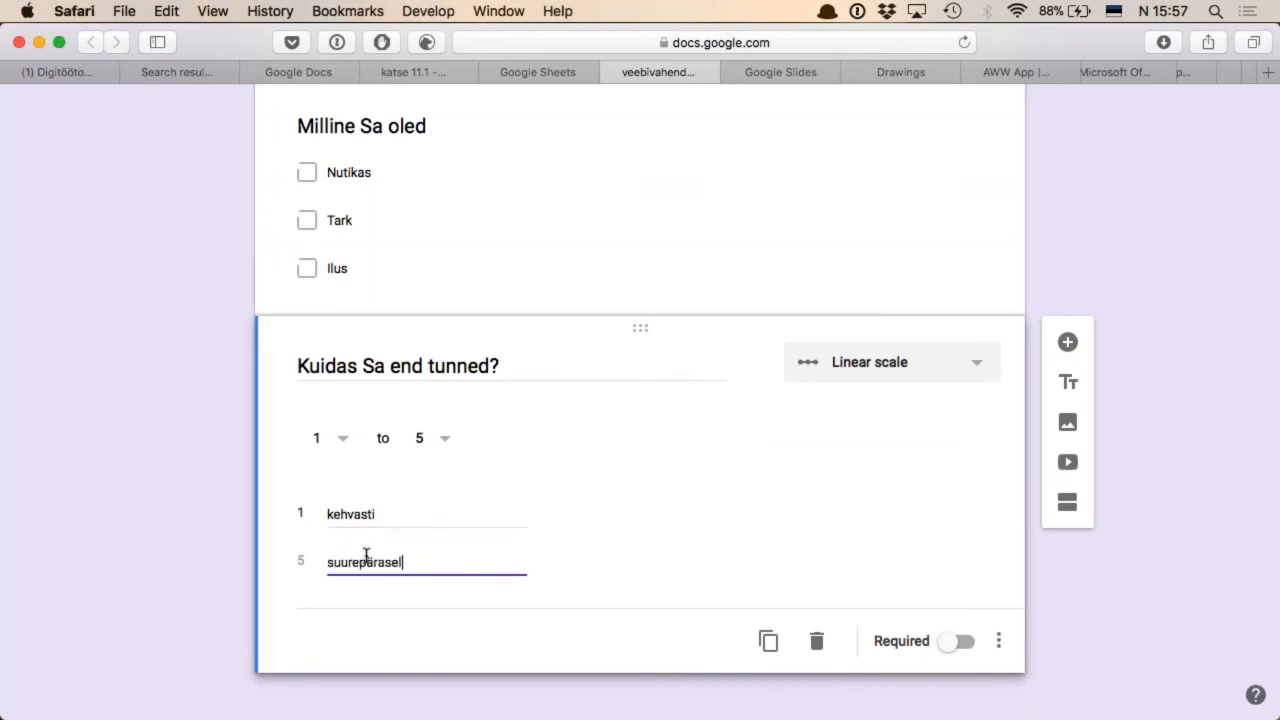
# Duplicate the linear scale question and turn the copy into a Paragraph question titled "Noh, kuidas töövahendina tundub?"
pyautogui.click(768, 643)
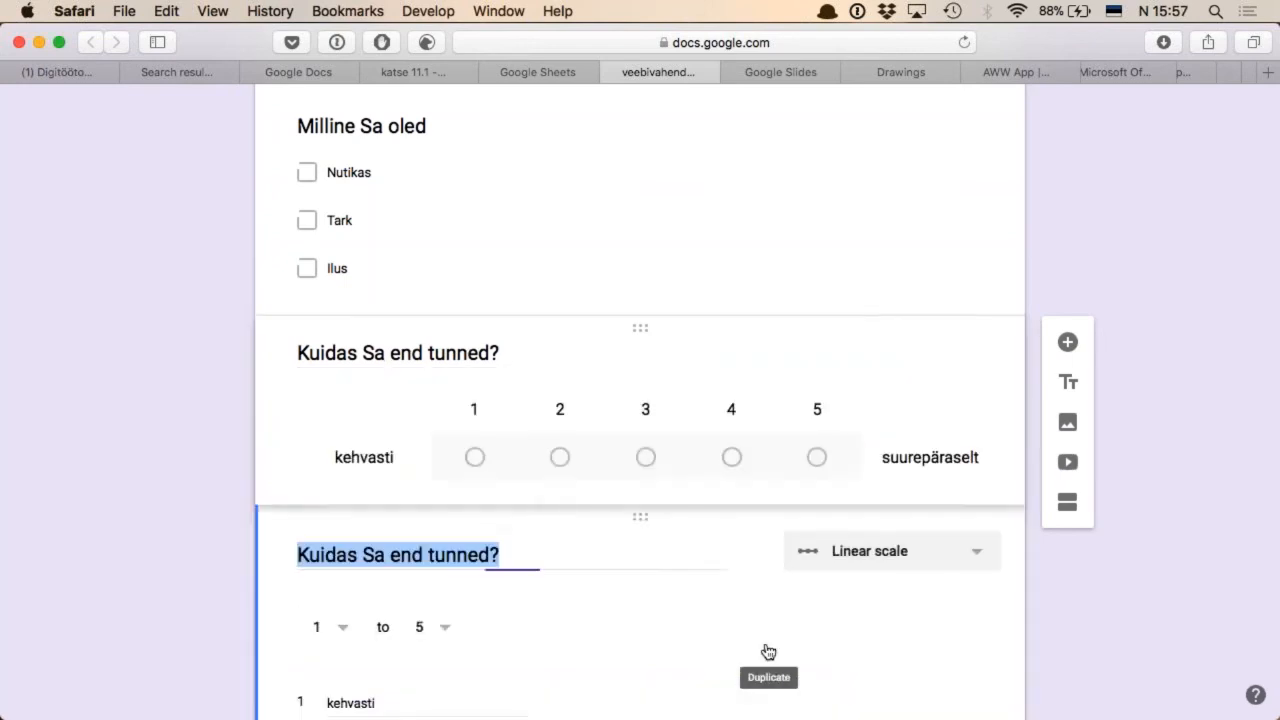
pyautogui.click(933, 552)
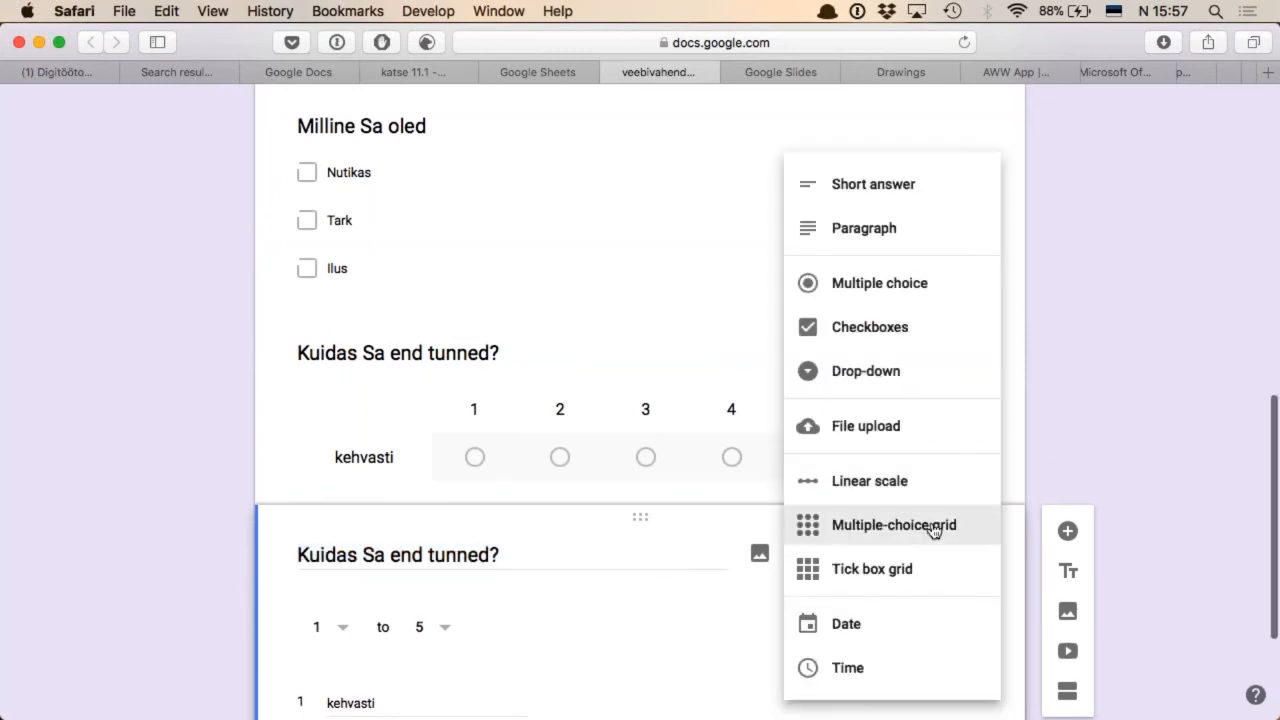
pyautogui.scroll(-3, 934, 531)
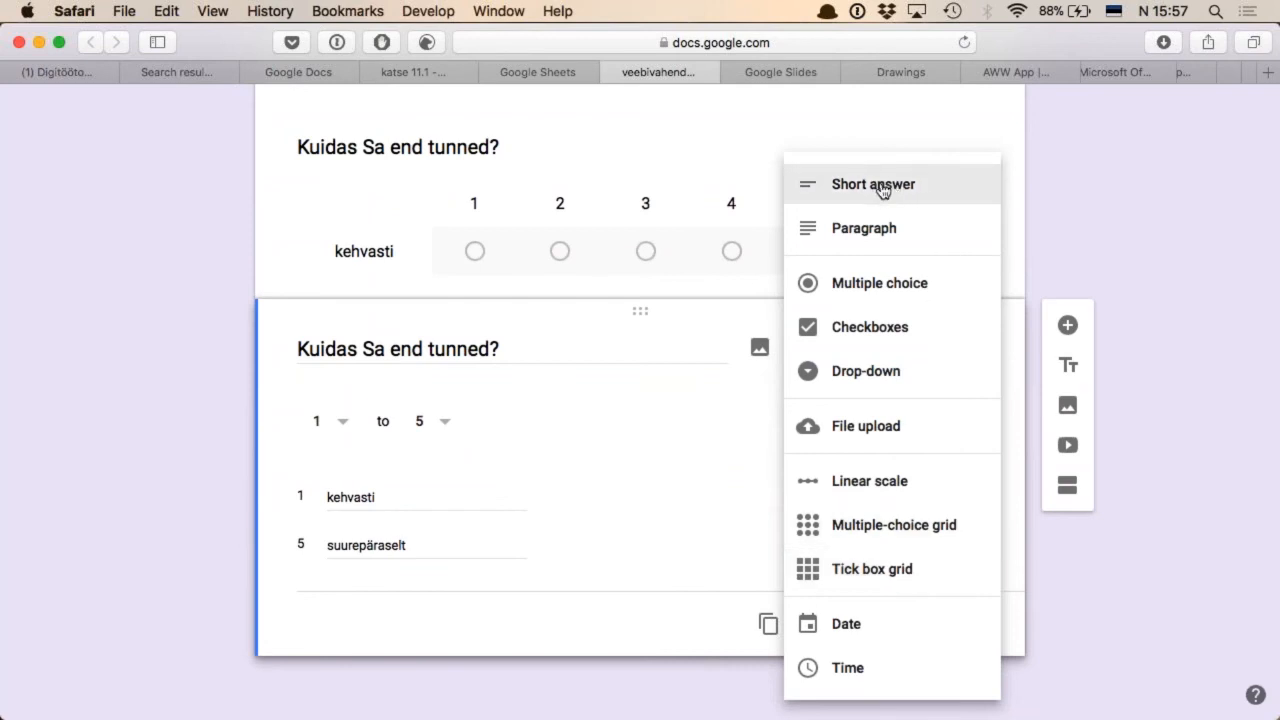
pyautogui.click(882, 229)
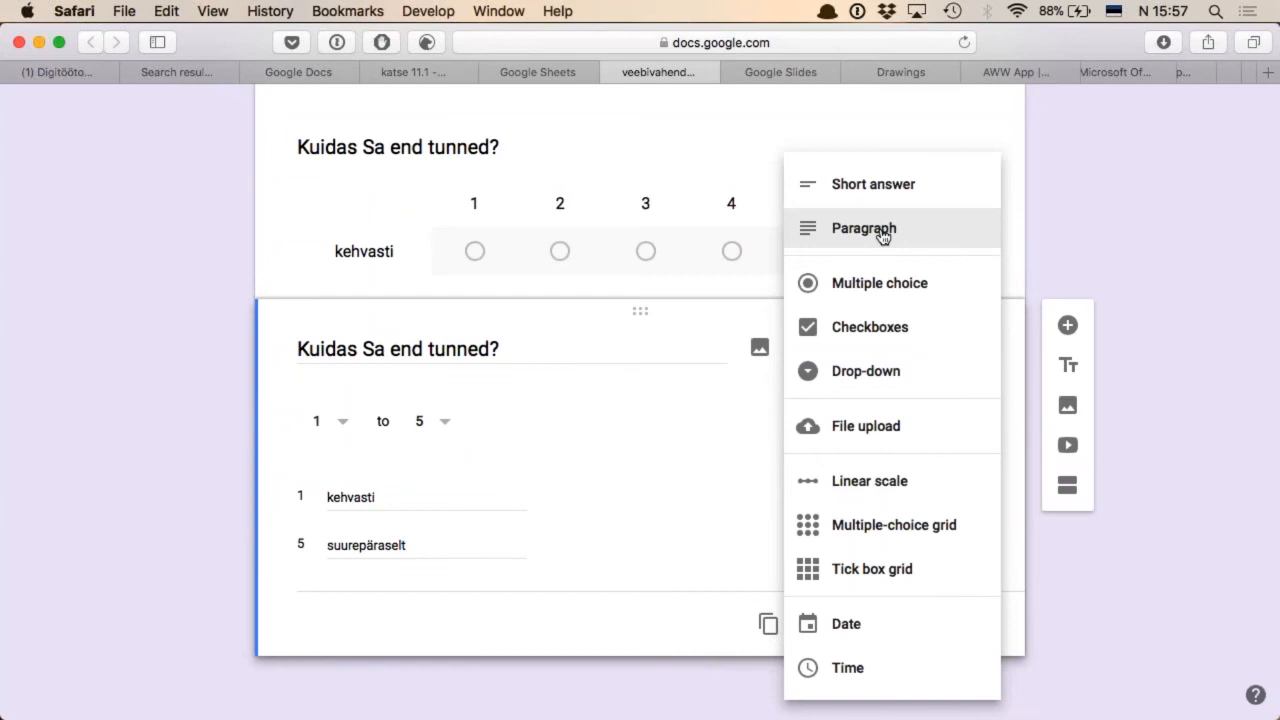
pyautogui.tripleClick(430, 485)
pyautogui.write('Noh, kuidas töövah')
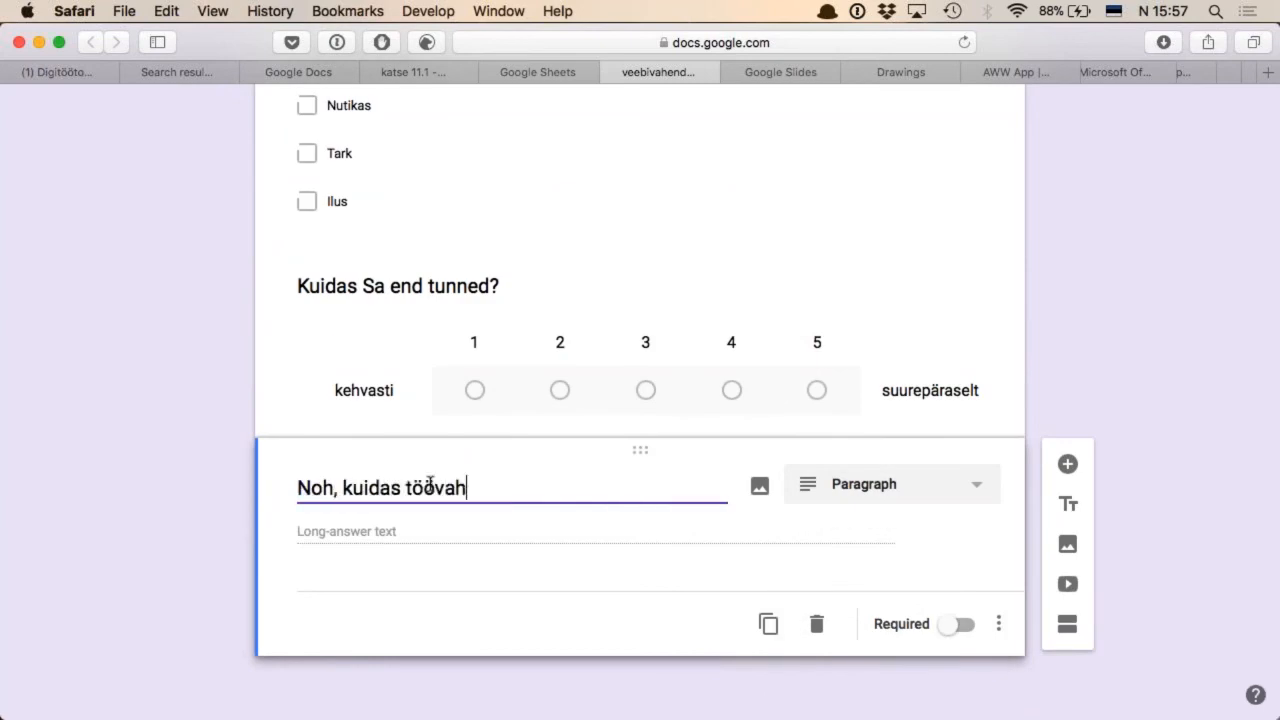
pyautogui.write('endina tundub?')
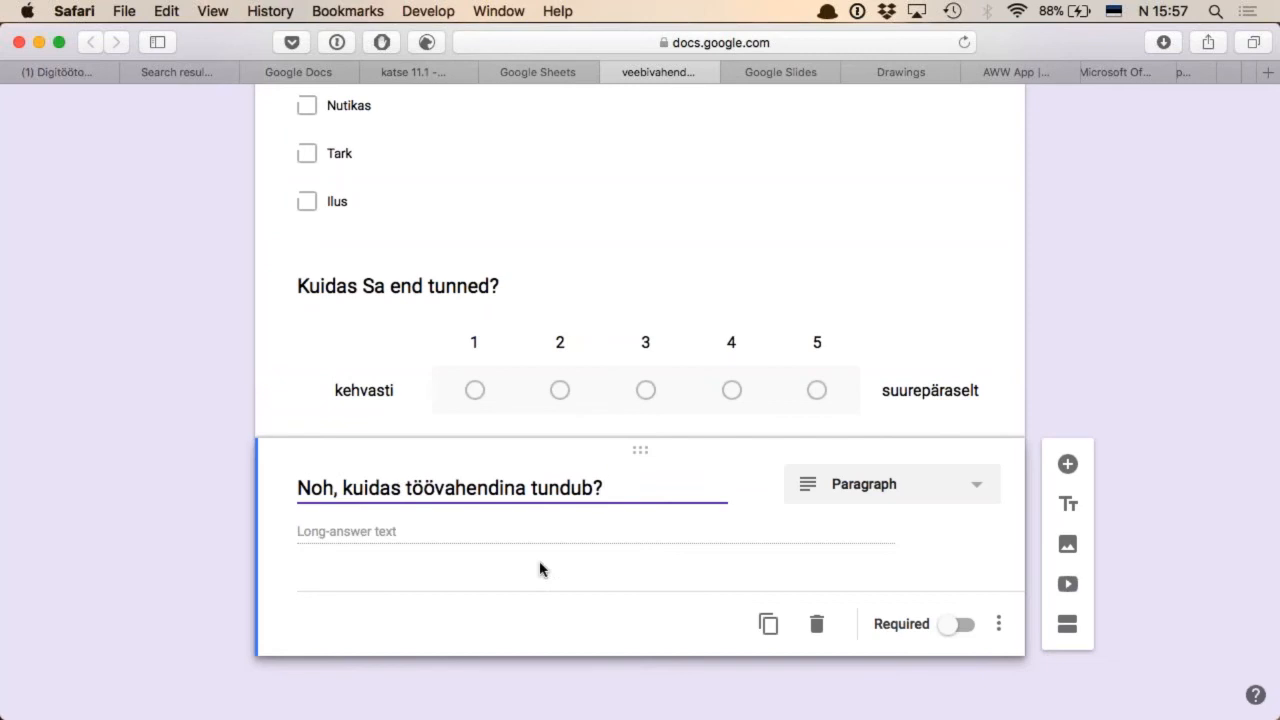
# Review the form's questions and view the image insertion options for the first question's answer "Jah", without adding an image
pyautogui.scroll(1, 794, 583)
pyautogui.scroll(-2, 809, 600)
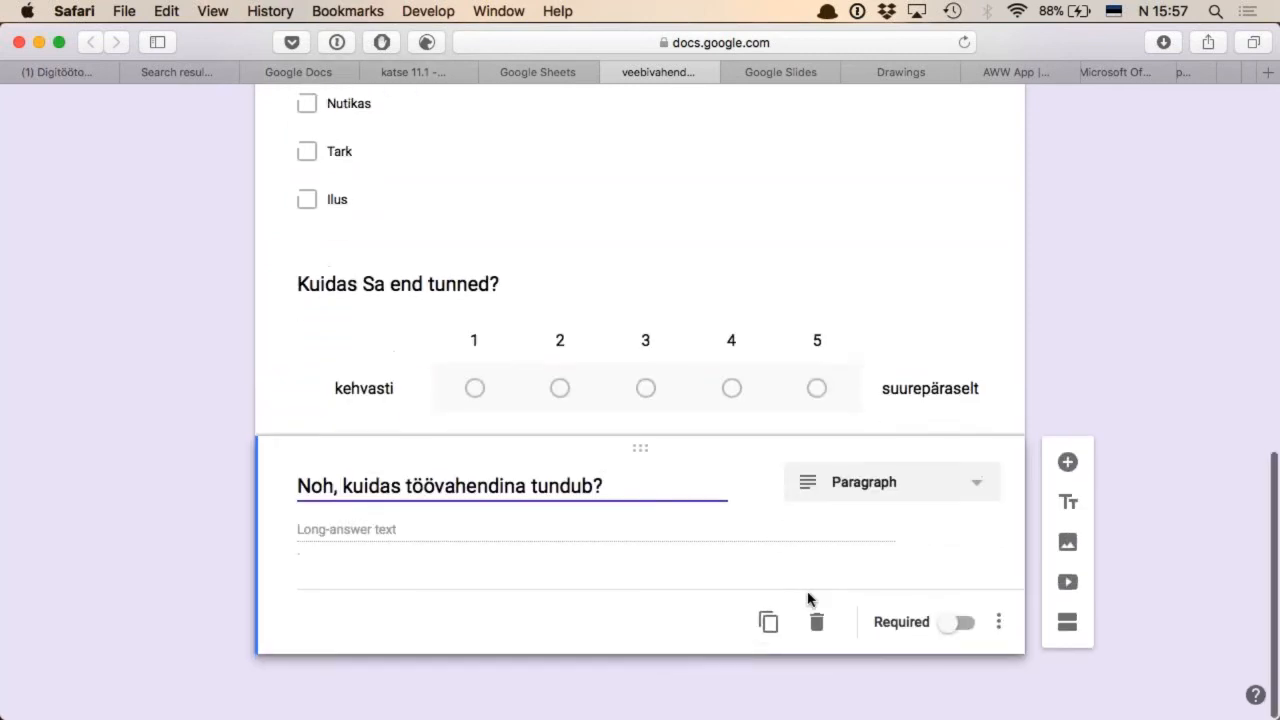
pyautogui.scroll(15, 922, 486)
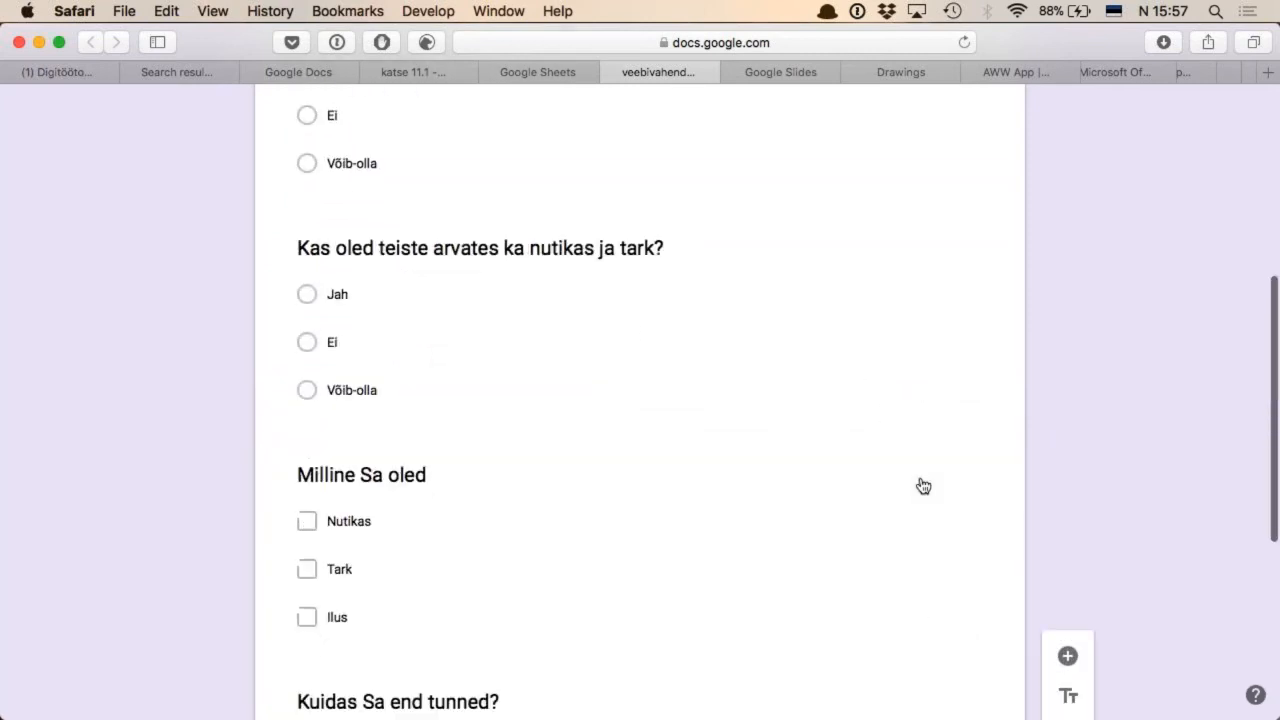
pyautogui.scroll(-5, 920, 480)
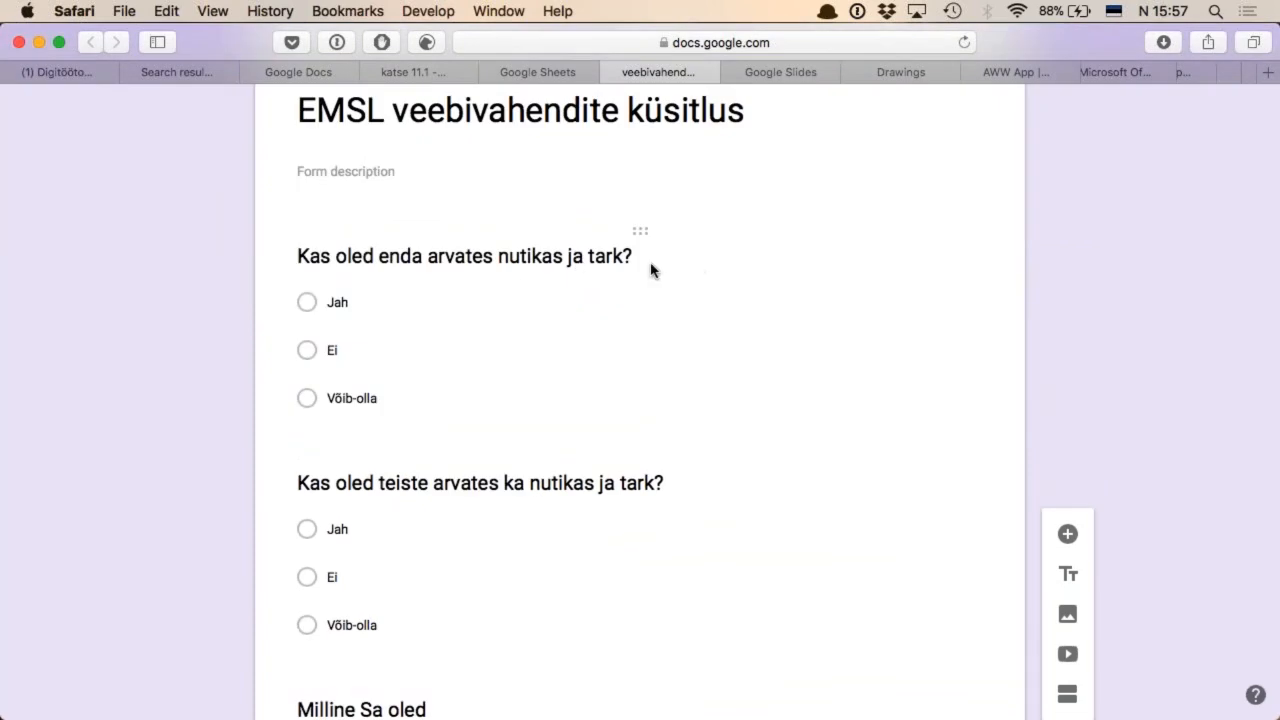
pyautogui.click(675, 294)
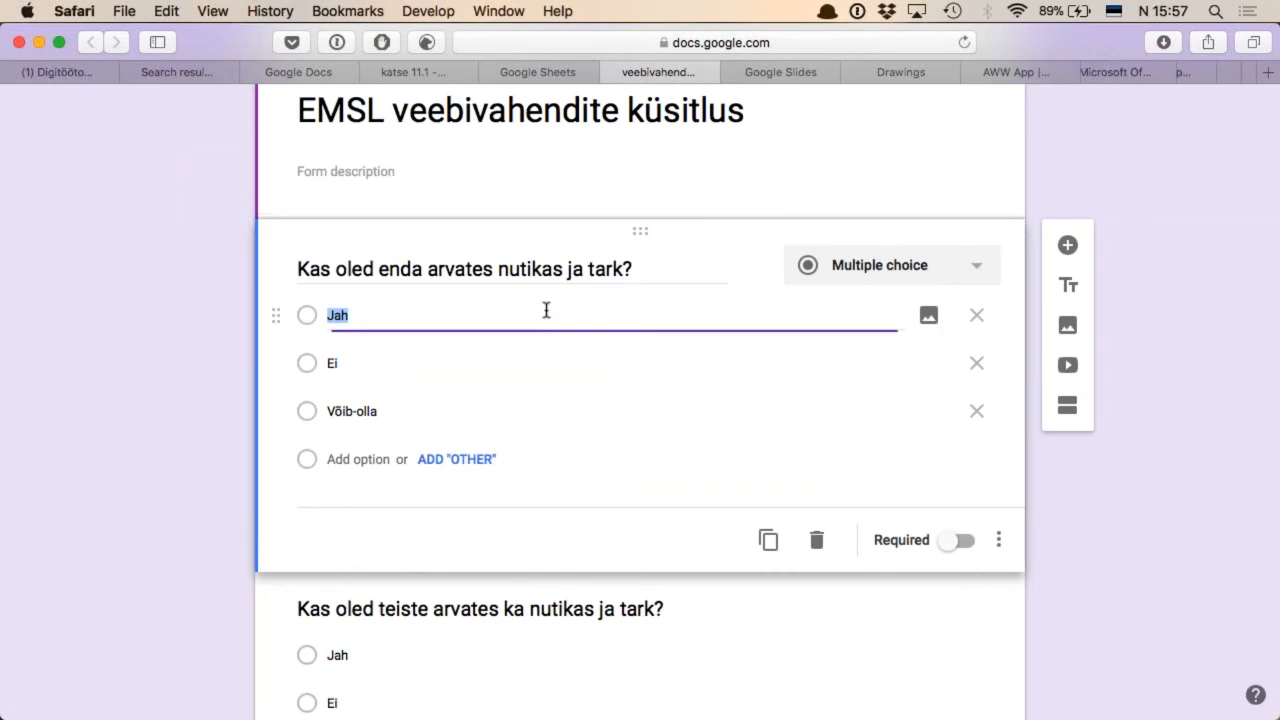
pyautogui.click(930, 318)
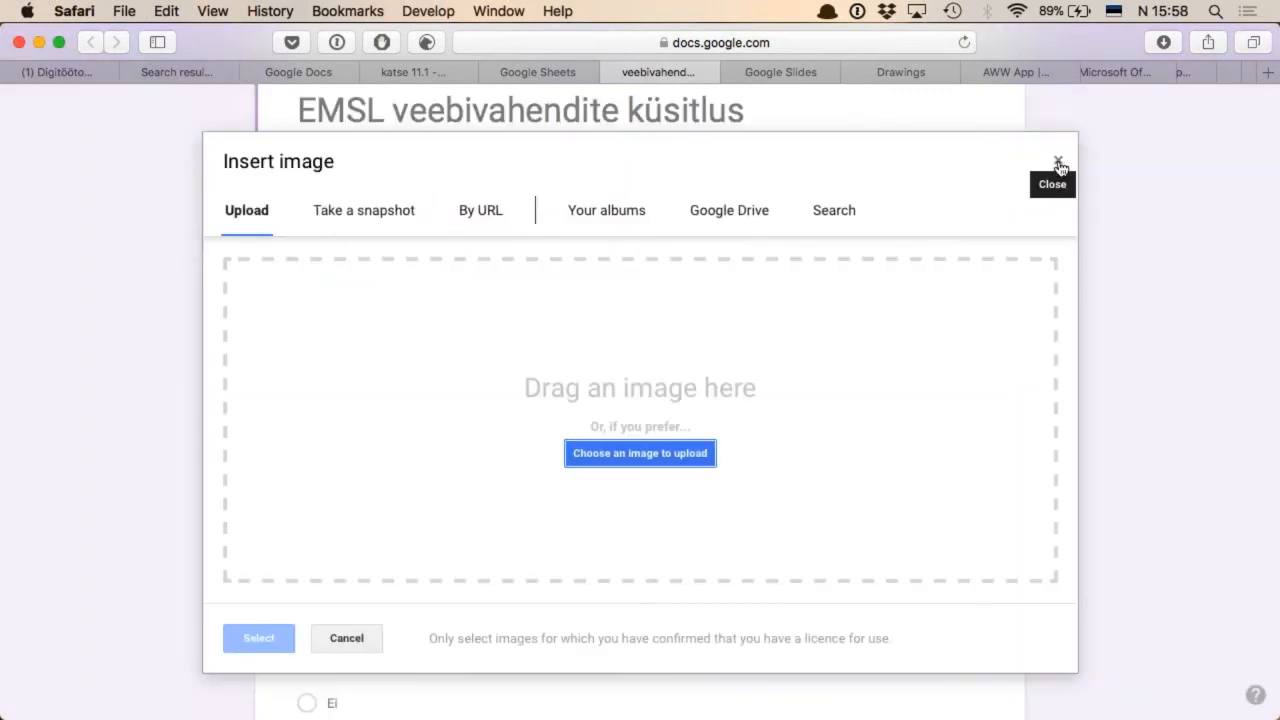
pyautogui.click(1058, 162)
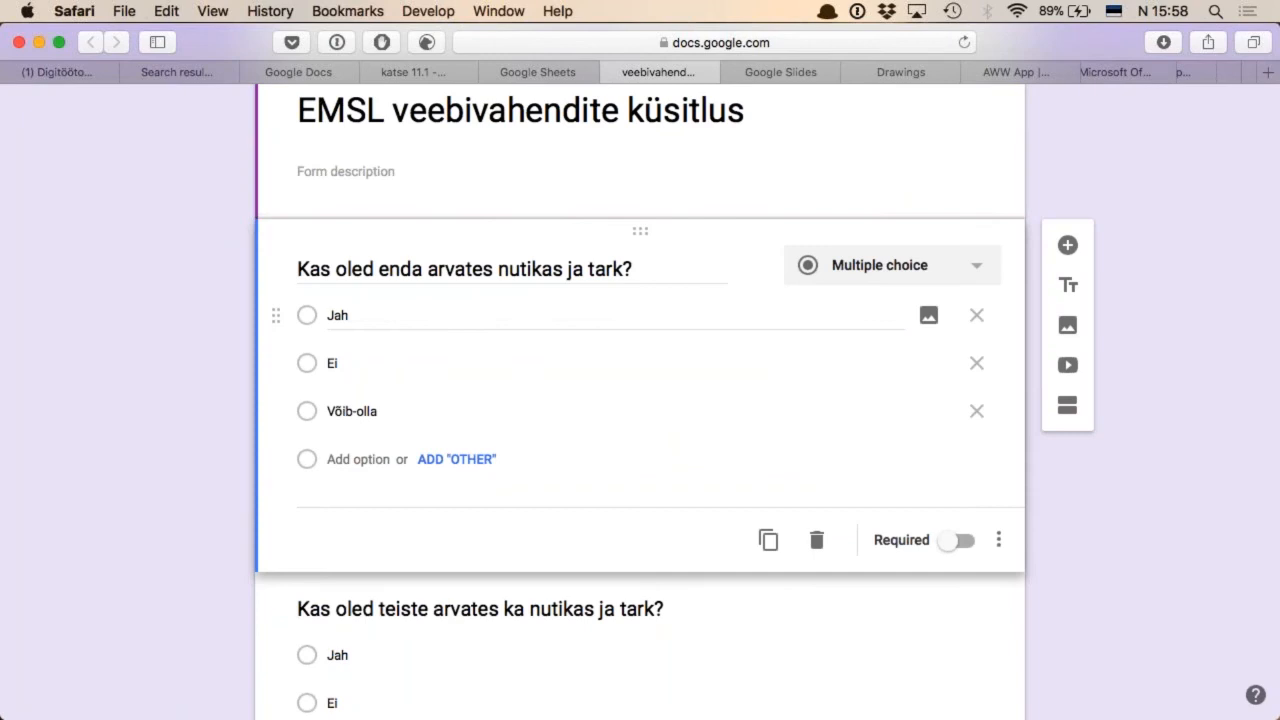
# Enable "Go to section based on answer" for the first question
pyautogui.scroll(4, 418, 333)
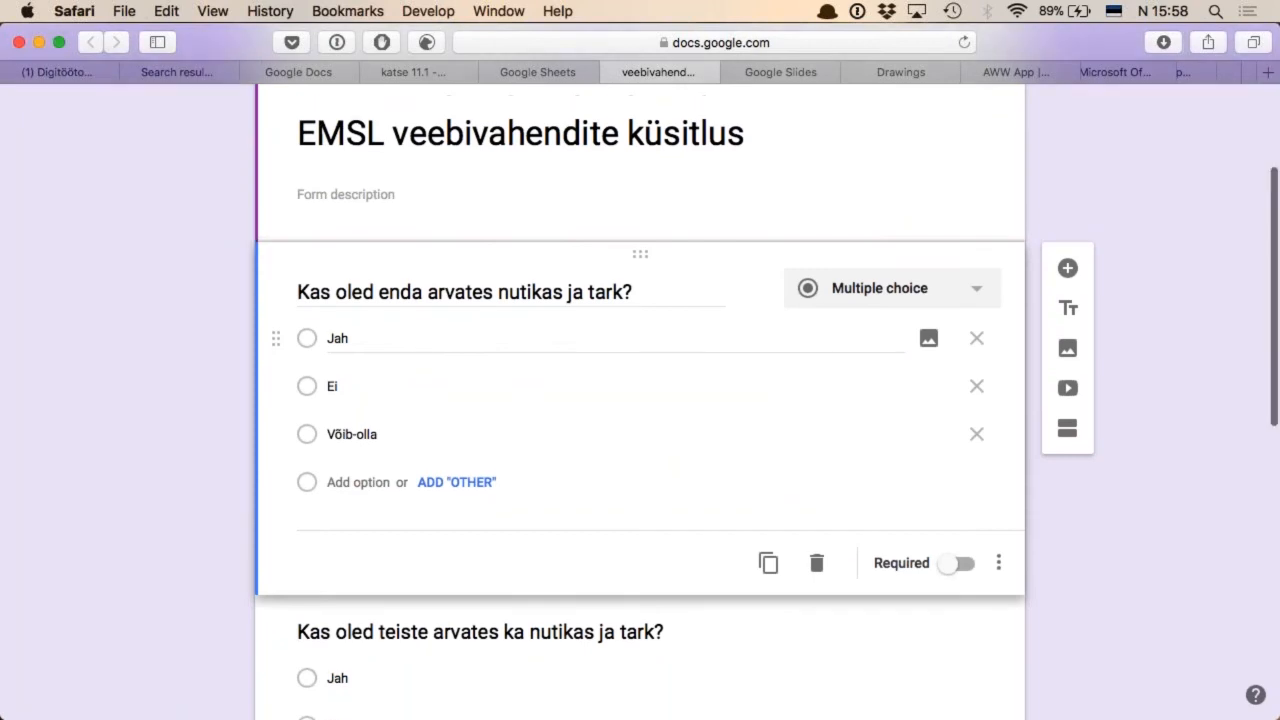
pyautogui.scroll(-5, 548, 330)
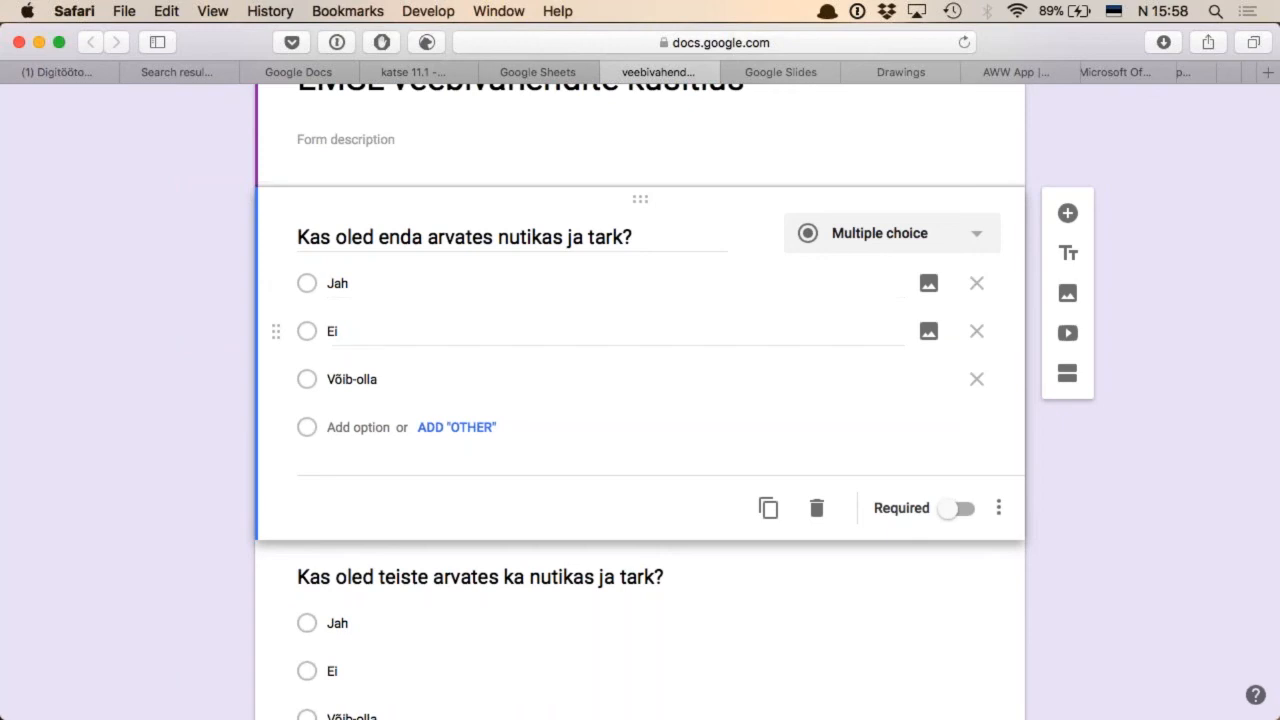
pyautogui.click(999, 509)
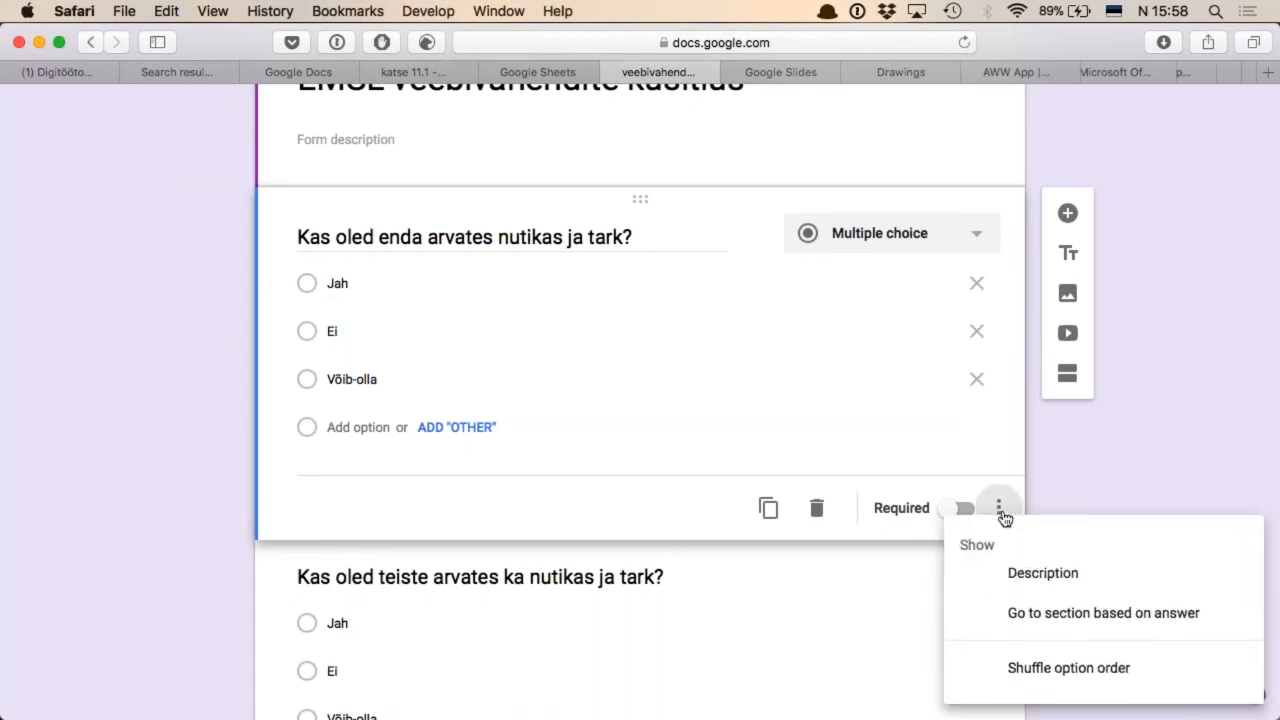
pyautogui.click(1004, 515)
pyautogui.scroll(-2, 1000, 470)
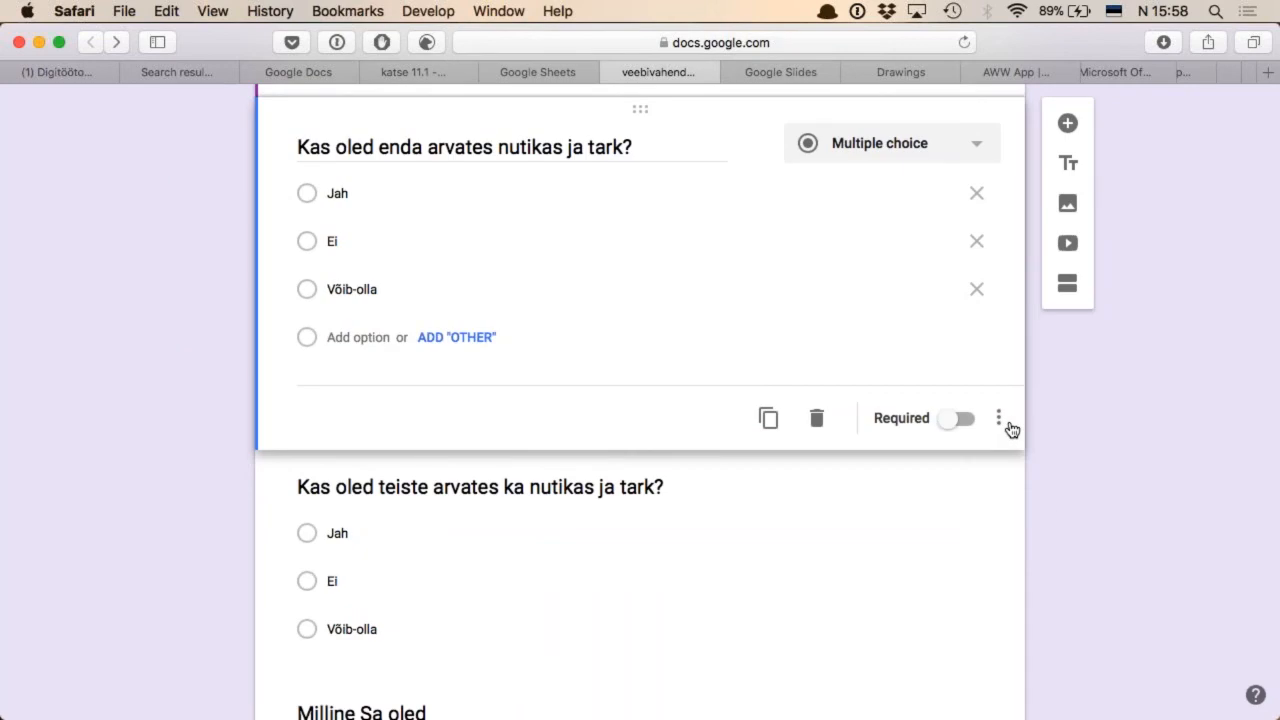
pyautogui.click(1002, 426)
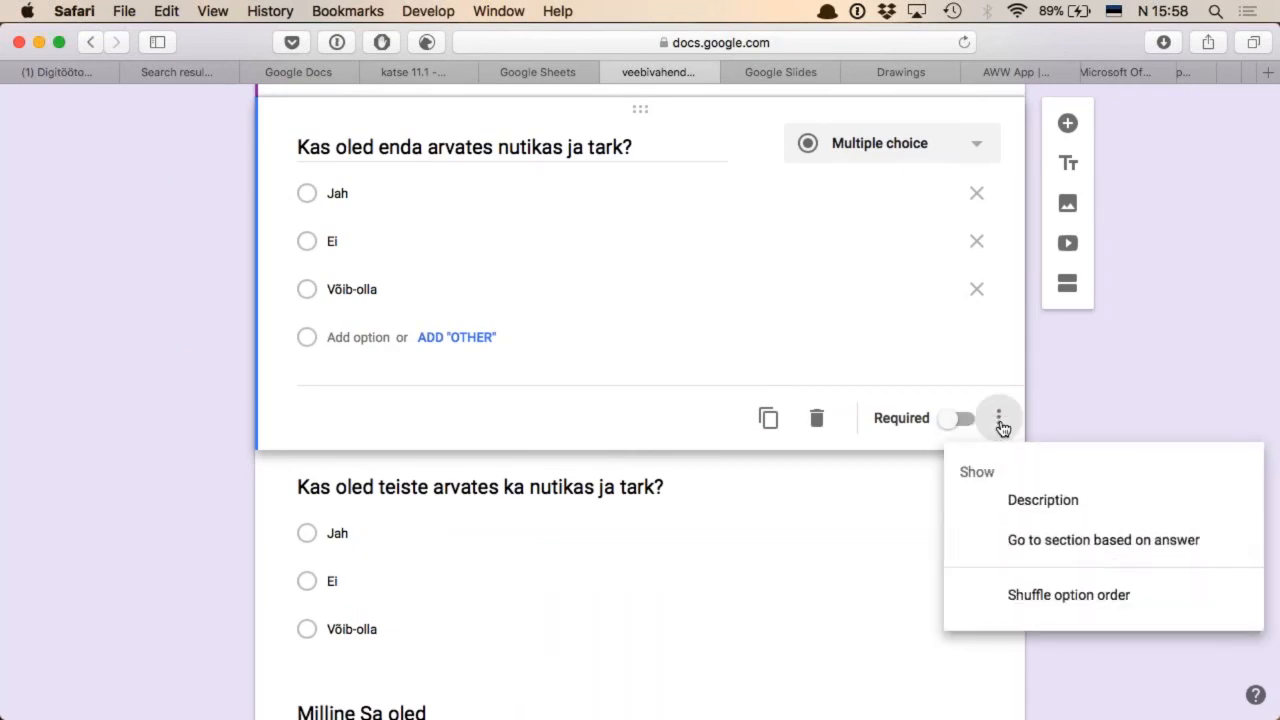
pyautogui.click(1125, 545)
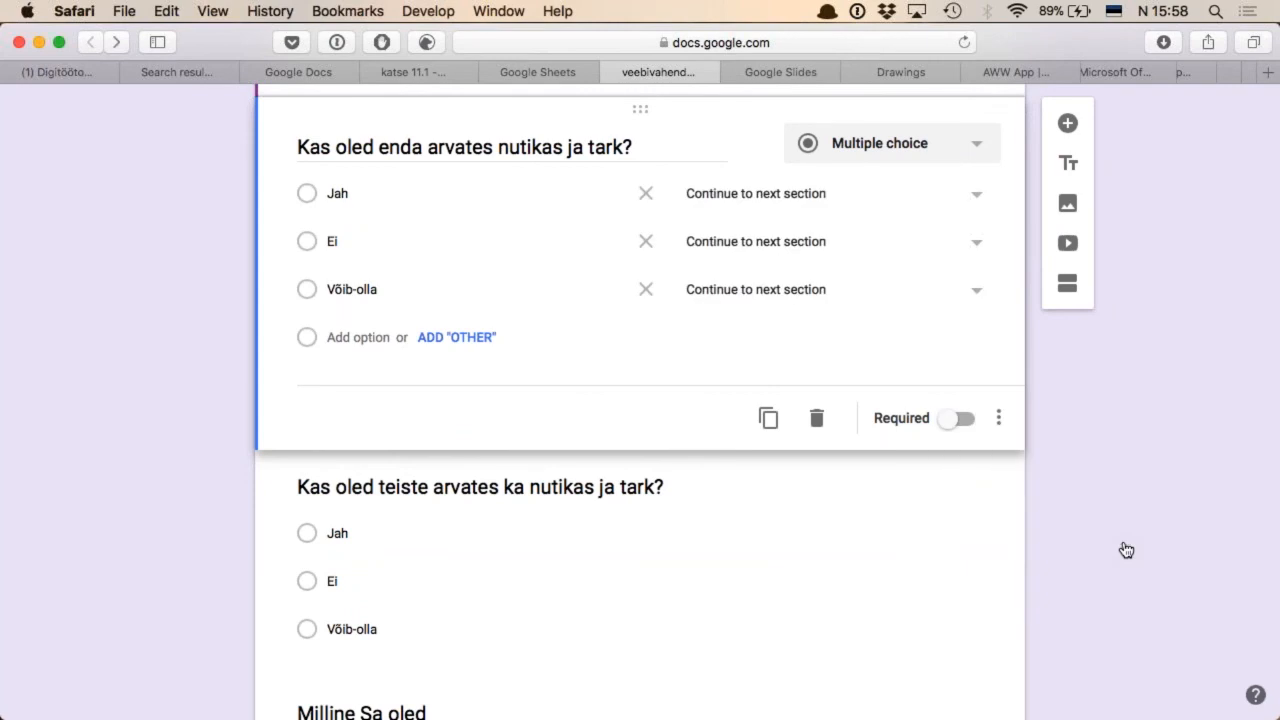
# Make the first question's answer "Jah" go to section 1 (EMSL veebivahendite küsitlus) and the answer "Ei" submit the form
pyautogui.click(976, 198)
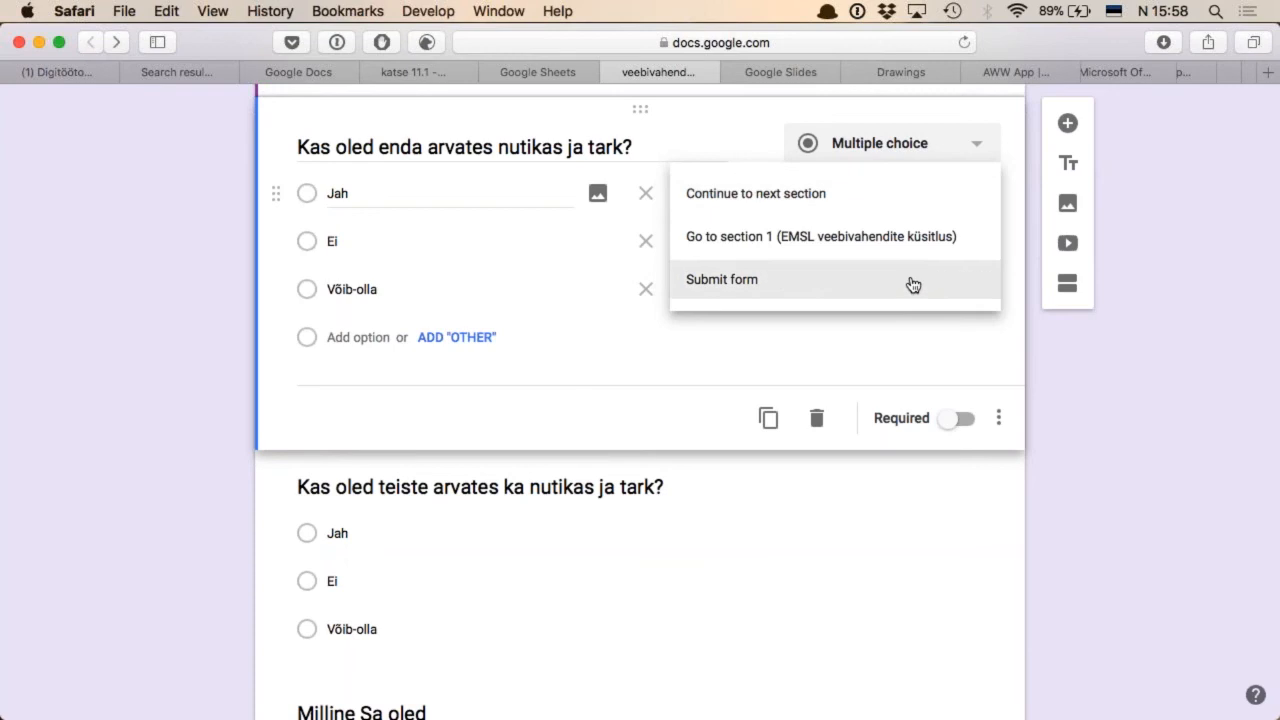
pyautogui.press('Escape')
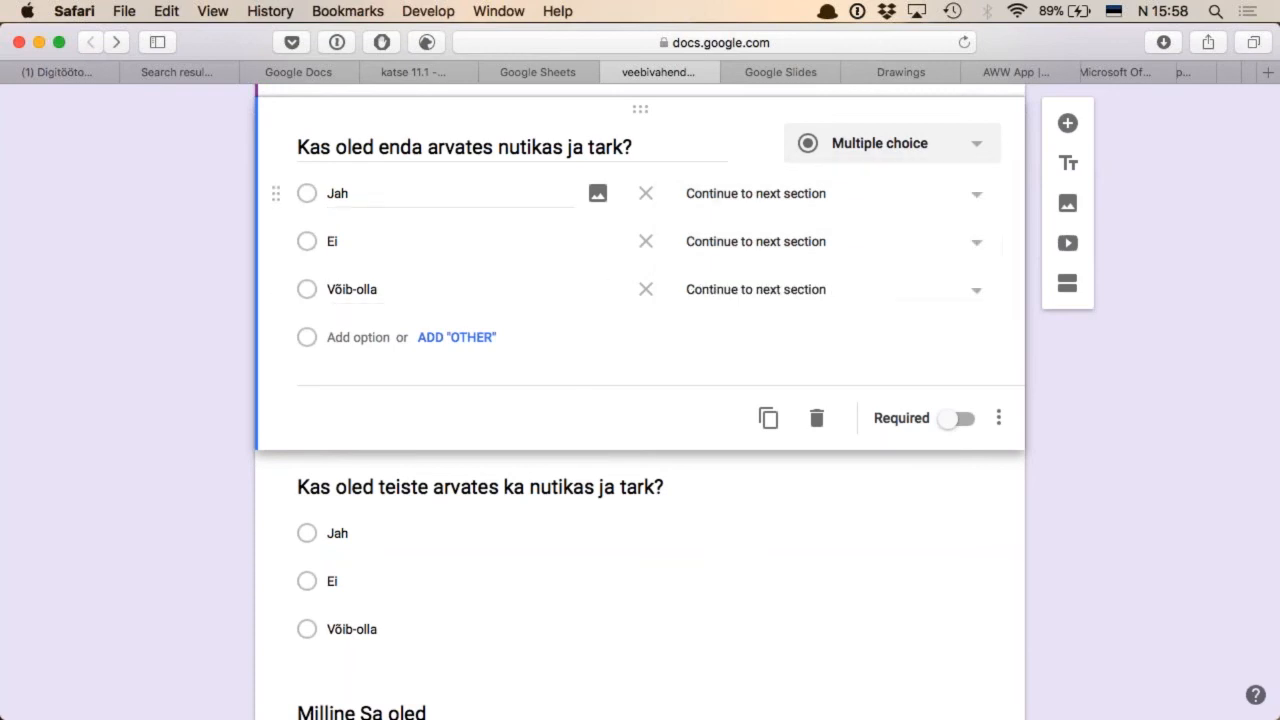
pyautogui.click(975, 200)
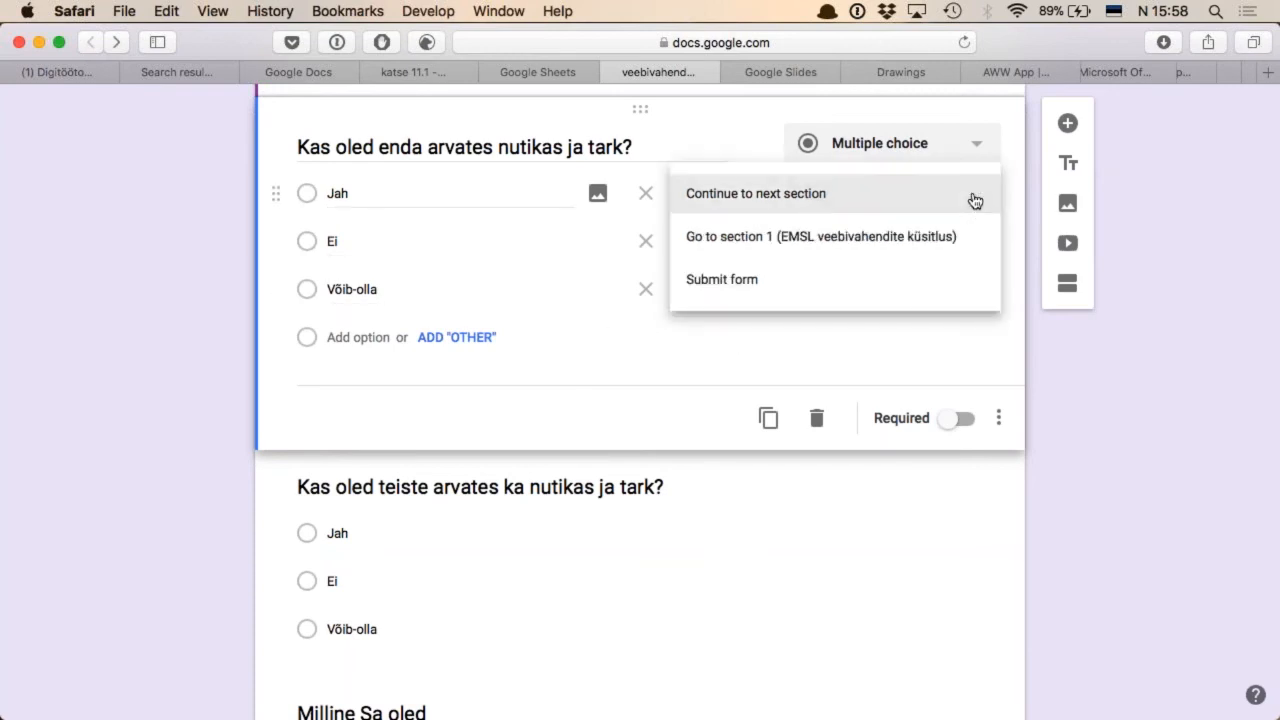
pyautogui.click(900, 240)
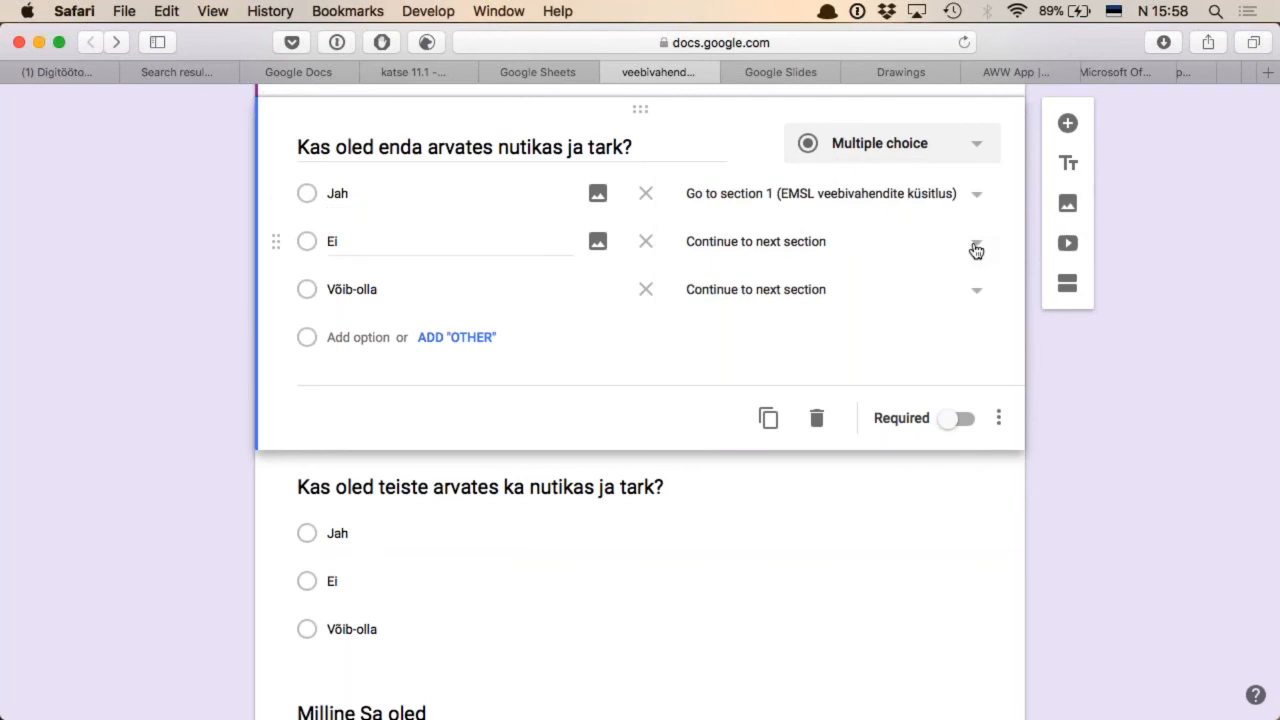
pyautogui.click(976, 250)
pyautogui.click(770, 335)
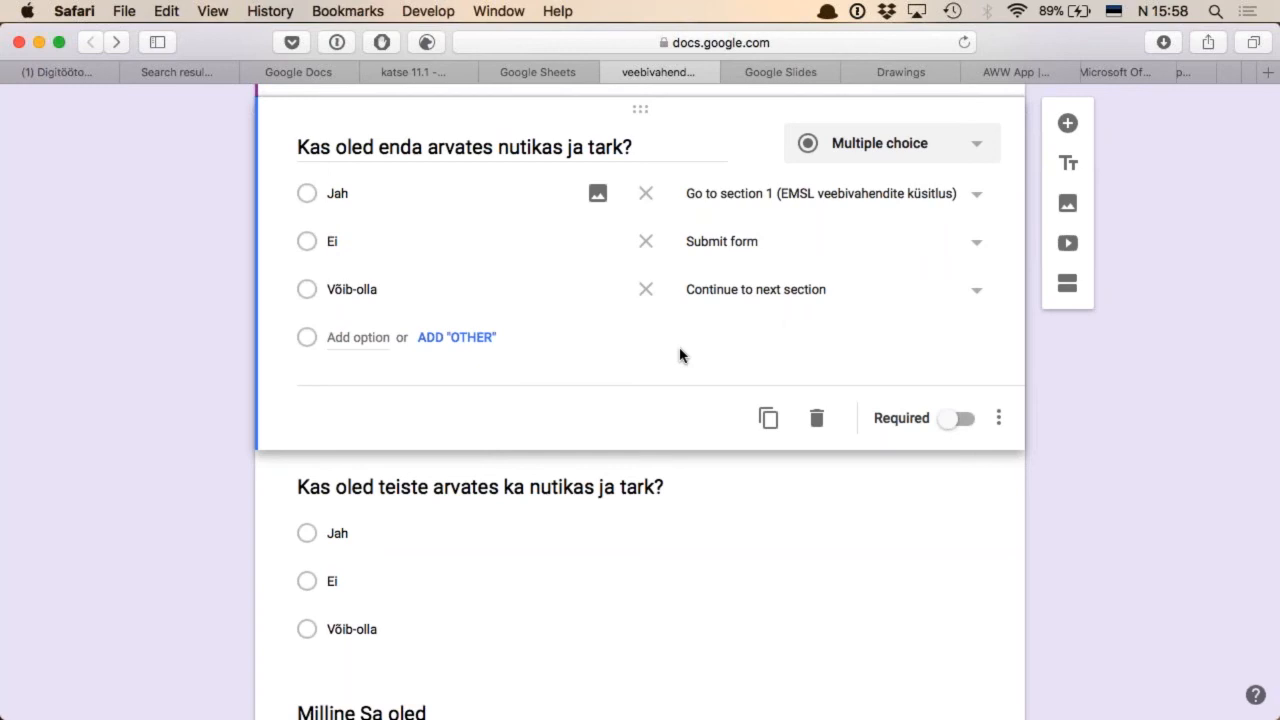
pyautogui.scroll(5, 680, 355)
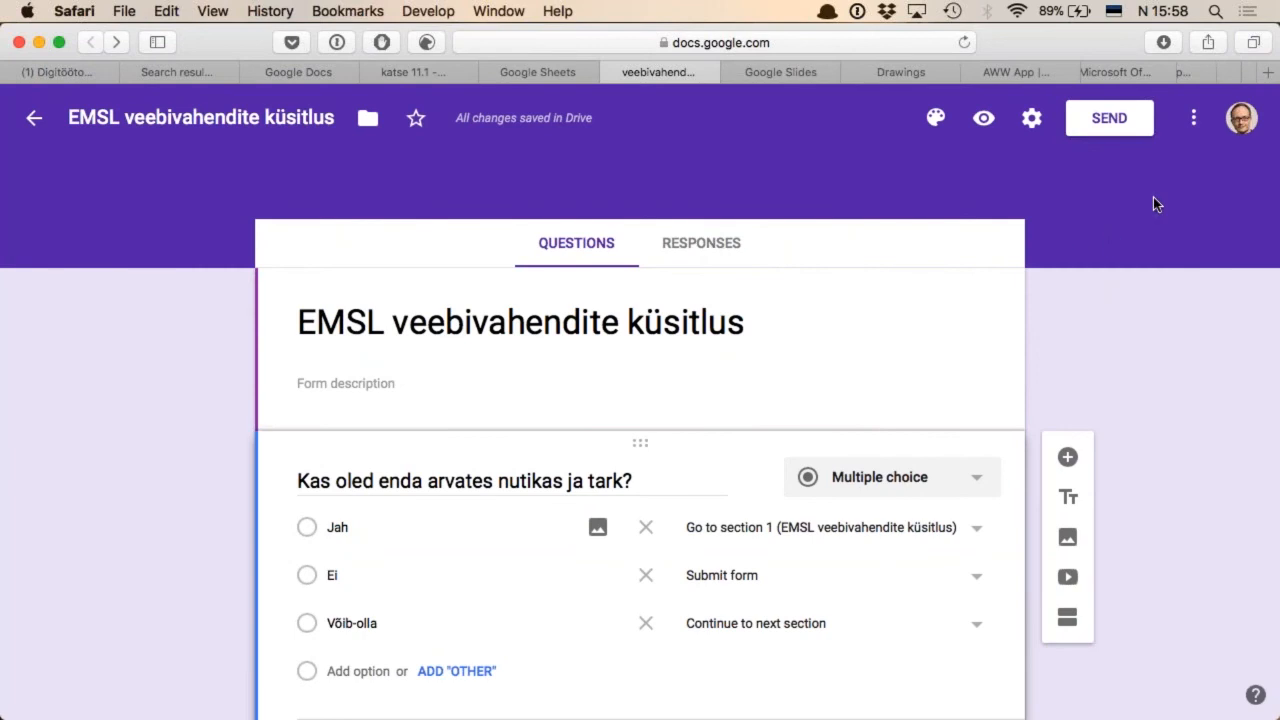
# Copy a shortened share link for the EMSL veebivahendite küsitlus form and close the sending options
pyautogui.click(1110, 120)
pyautogui.scroll(-1, 624, 384)
pyautogui.scroll(1, 624, 384)
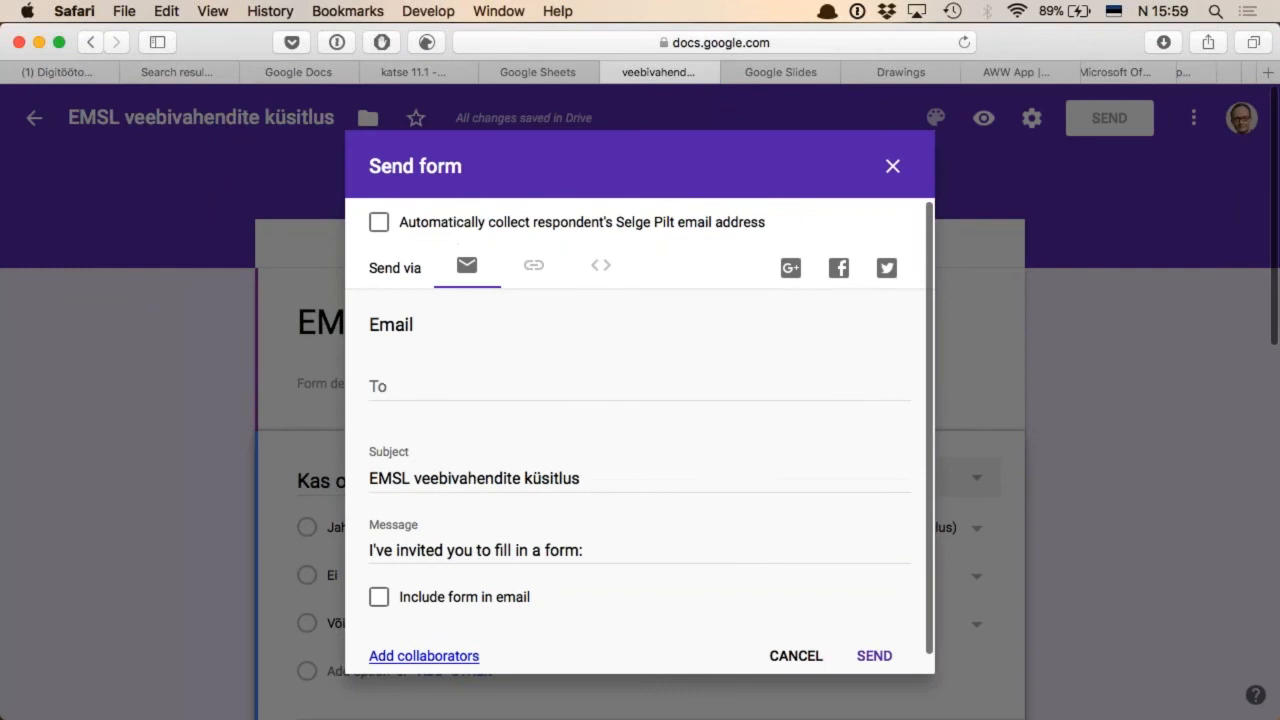
pyautogui.click(533, 267)
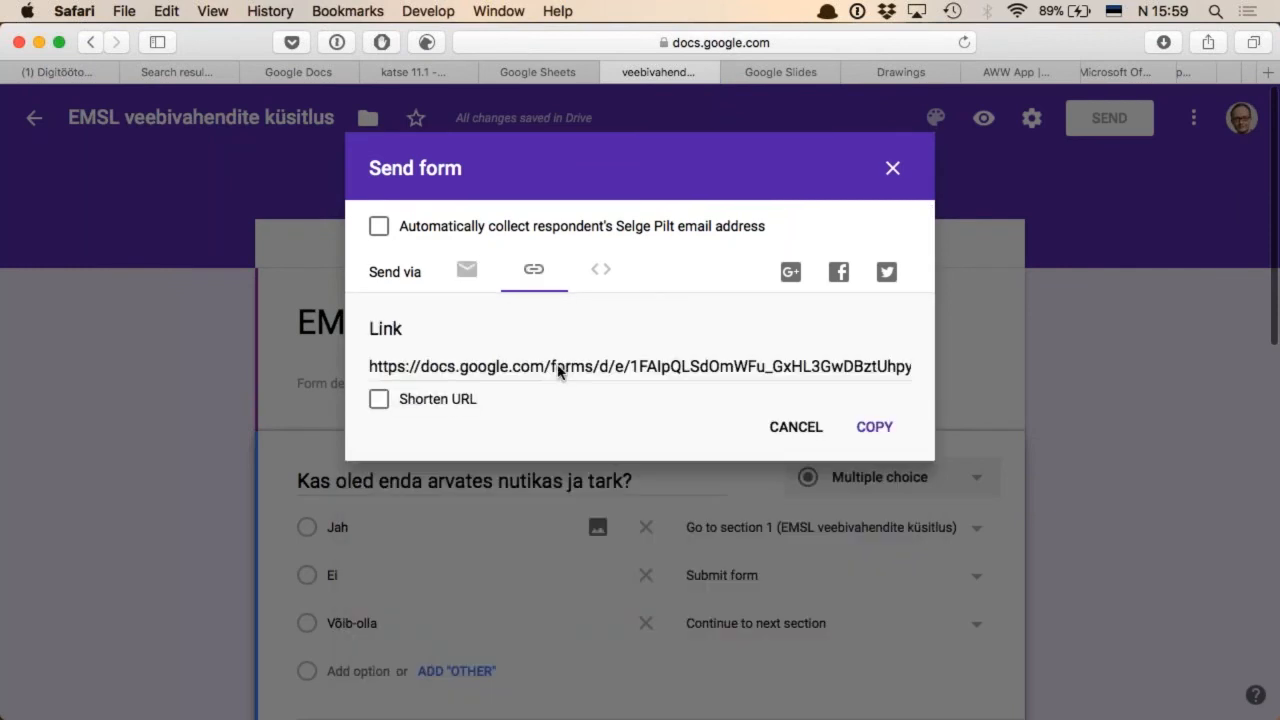
pyautogui.click(560, 368)
pyautogui.click(380, 401)
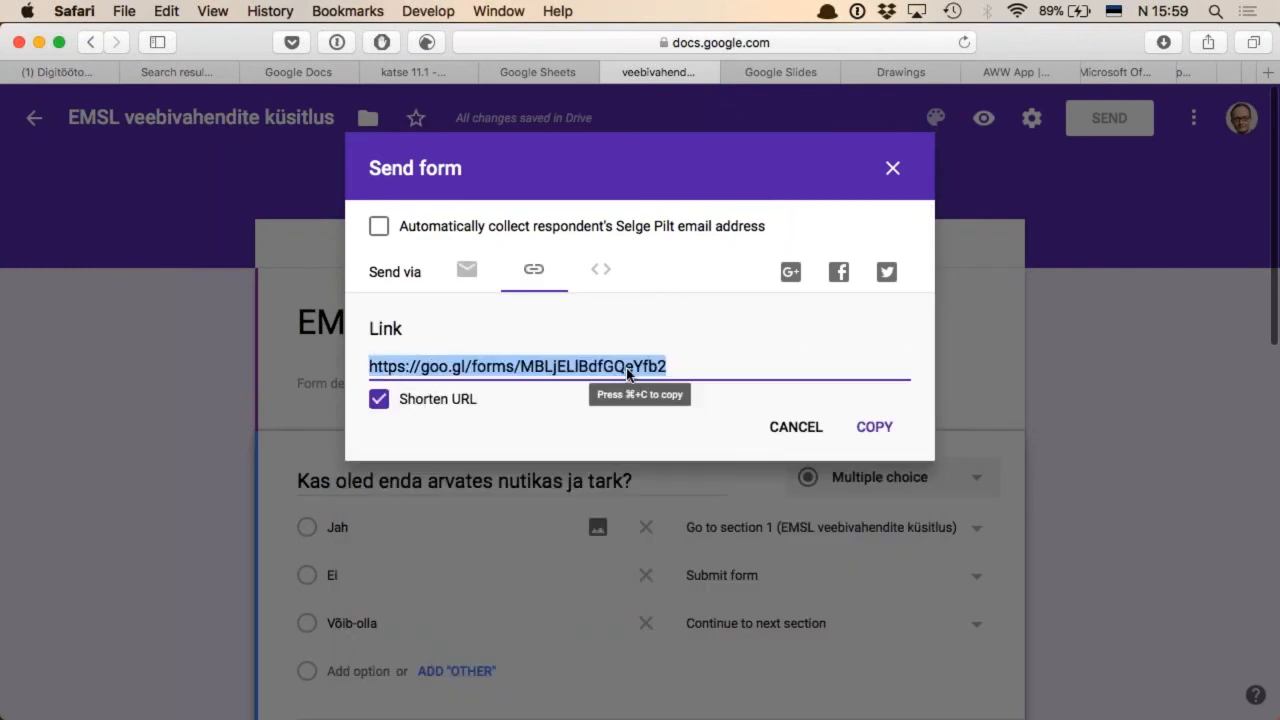
pyautogui.press('super+c')
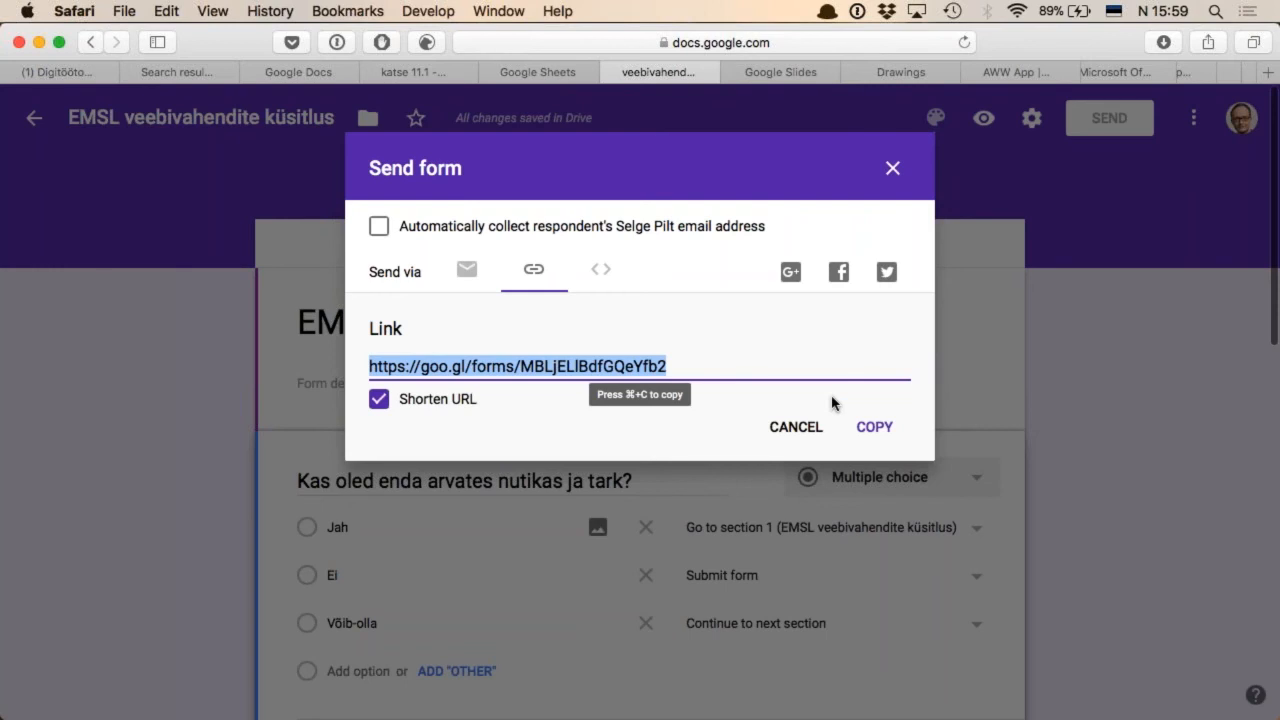
pyautogui.click(878, 432)
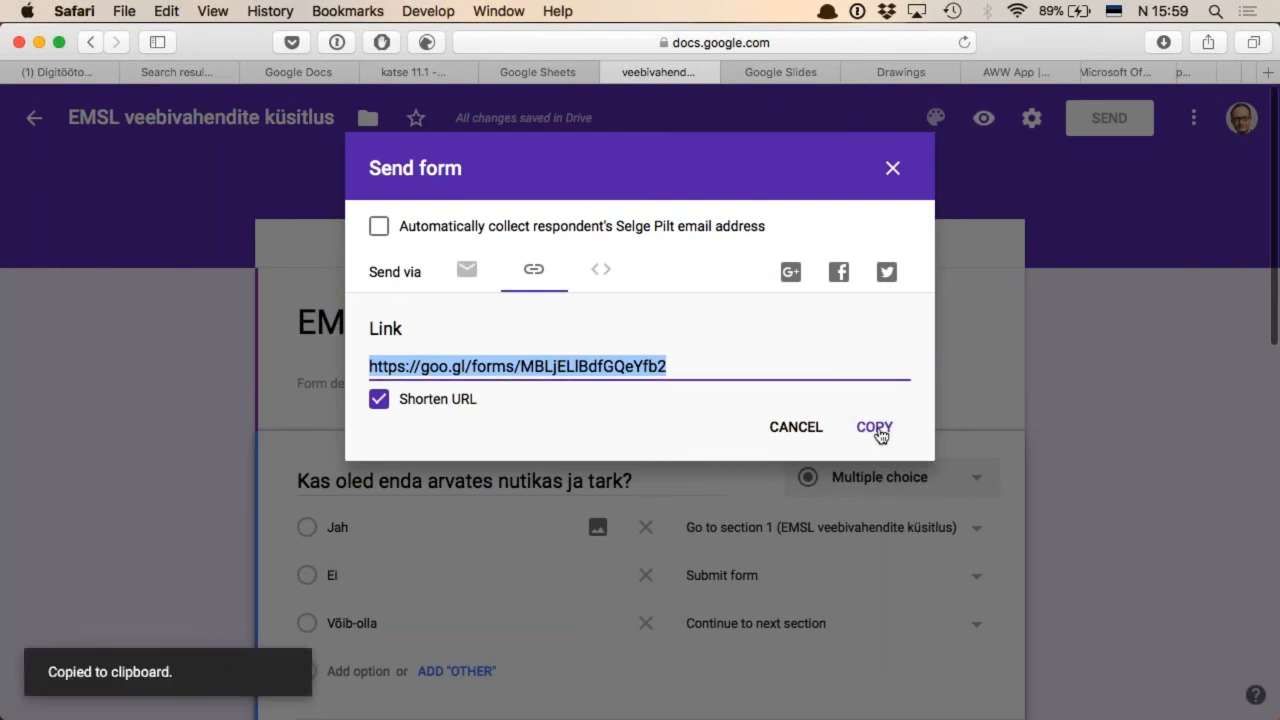
pyautogui.click(893, 169)
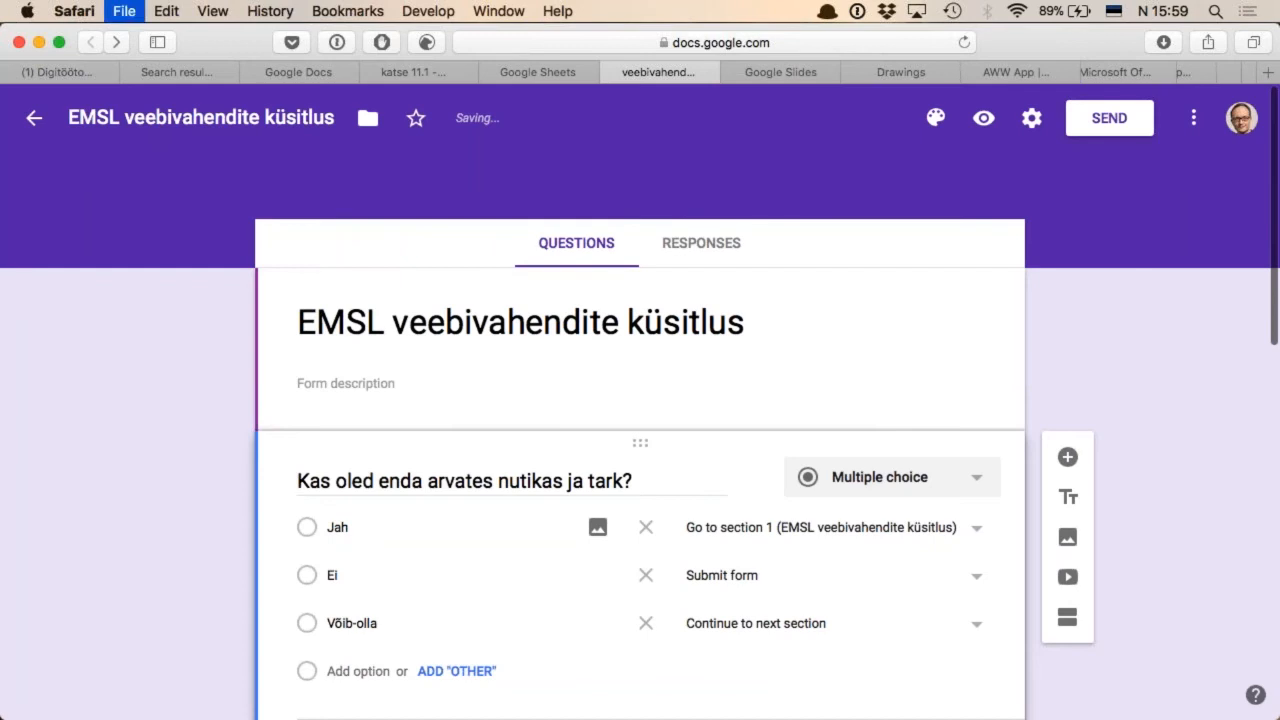
# Open the copied form link in a new browser tab
pyautogui.press('cmd+t')
pyautogui.press('cmd+v')
pyautogui.press('Return')
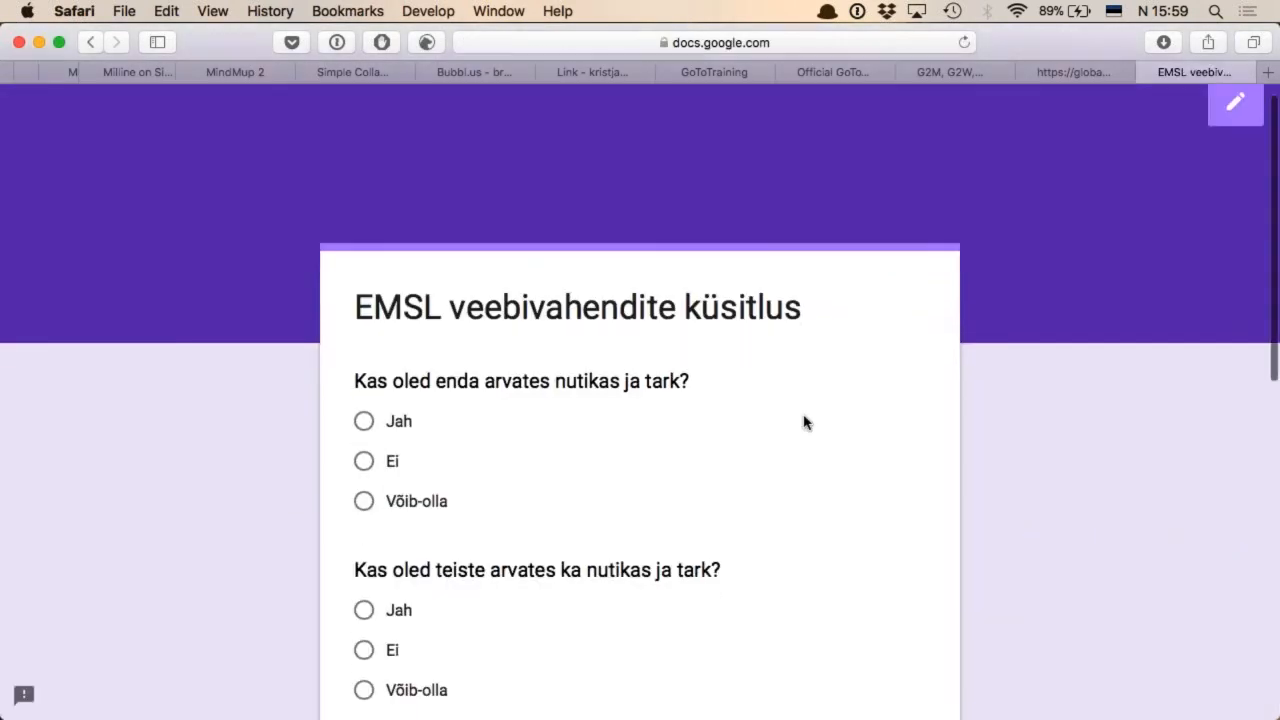
# Answer the first two questions with "Jah" and choose "Nutikas" and "Tark" for "Milline Sa oled"
pyautogui.scroll(-3, 376, 321)
pyautogui.click(365, 302)
pyautogui.scroll(-4, 623, 400)
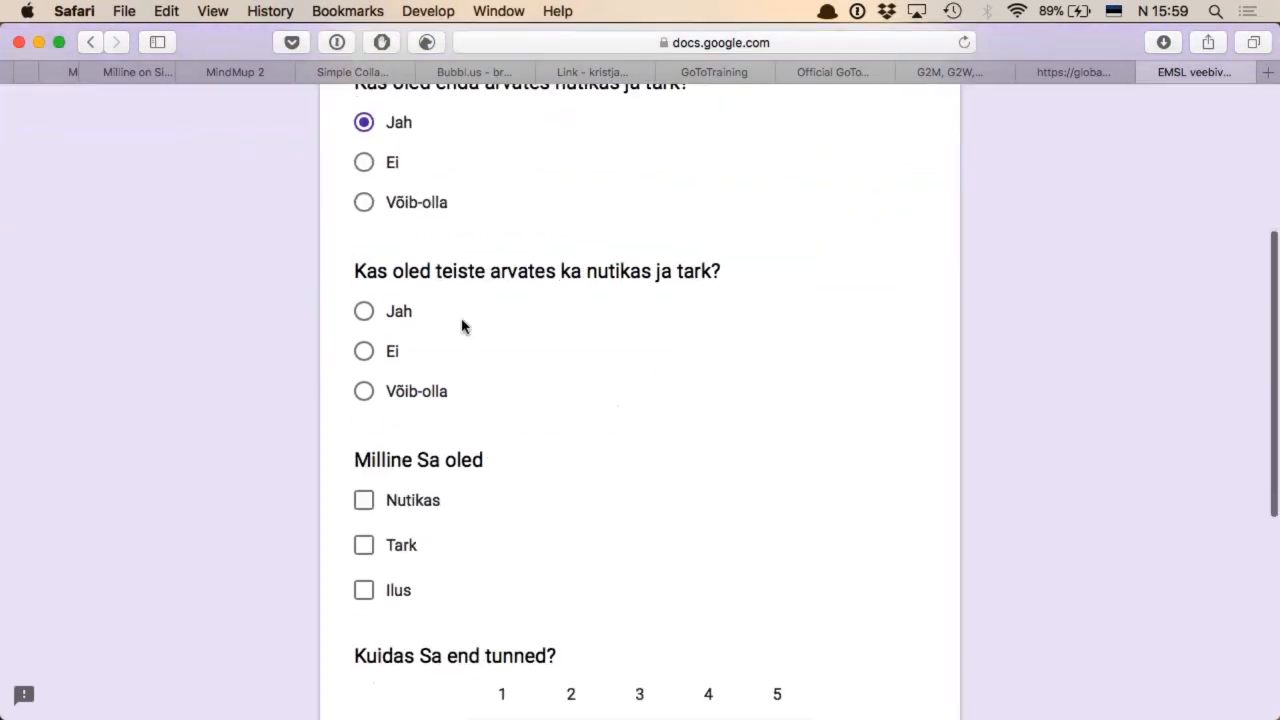
pyautogui.click(364, 313)
pyautogui.scroll(-5, 623, 451)
pyautogui.click(363, 278)
pyautogui.click(363, 322)
# Rate "Kuidas Sa end tunned?" as 5, answer the paragraph question with "Päris hea" and submit the form
pyautogui.scroll(-4, 771, 388)
pyautogui.click(777, 360)
pyautogui.click(508, 459)
pyautogui.write('Päris hea')
pyautogui.click(400, 572)
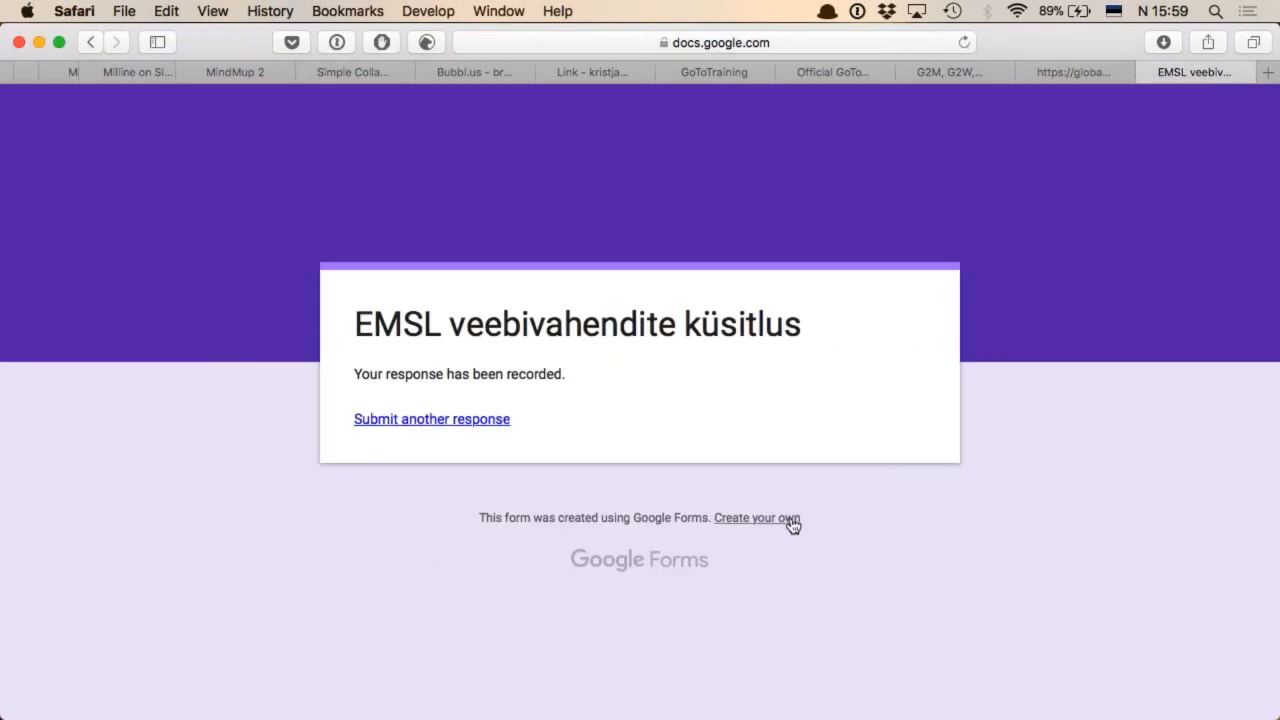
# Close the submitted form's browser tab and return to the form editor
pyautogui.press('super+w')
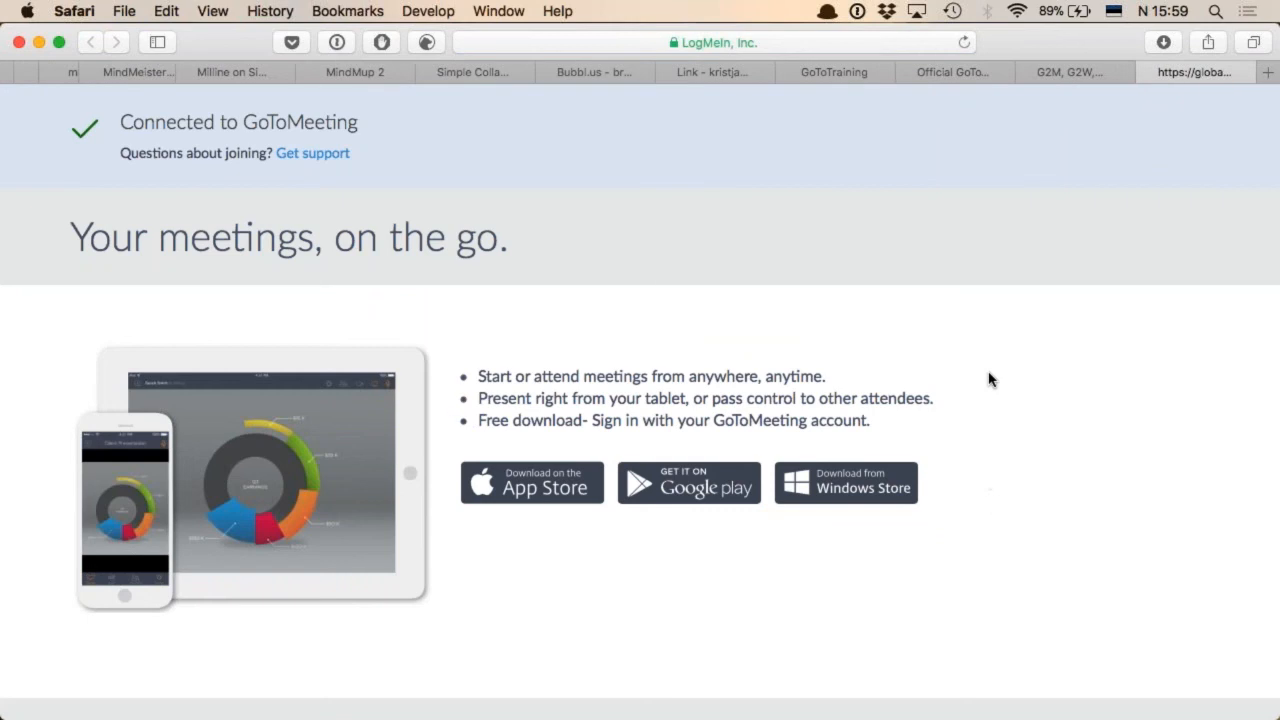
pyautogui.hotkey('ctrl', 'Tab')
pyautogui.hotkey('ctrl', 'Tab')
pyautogui.hotkey('ctrl', 'Tab')
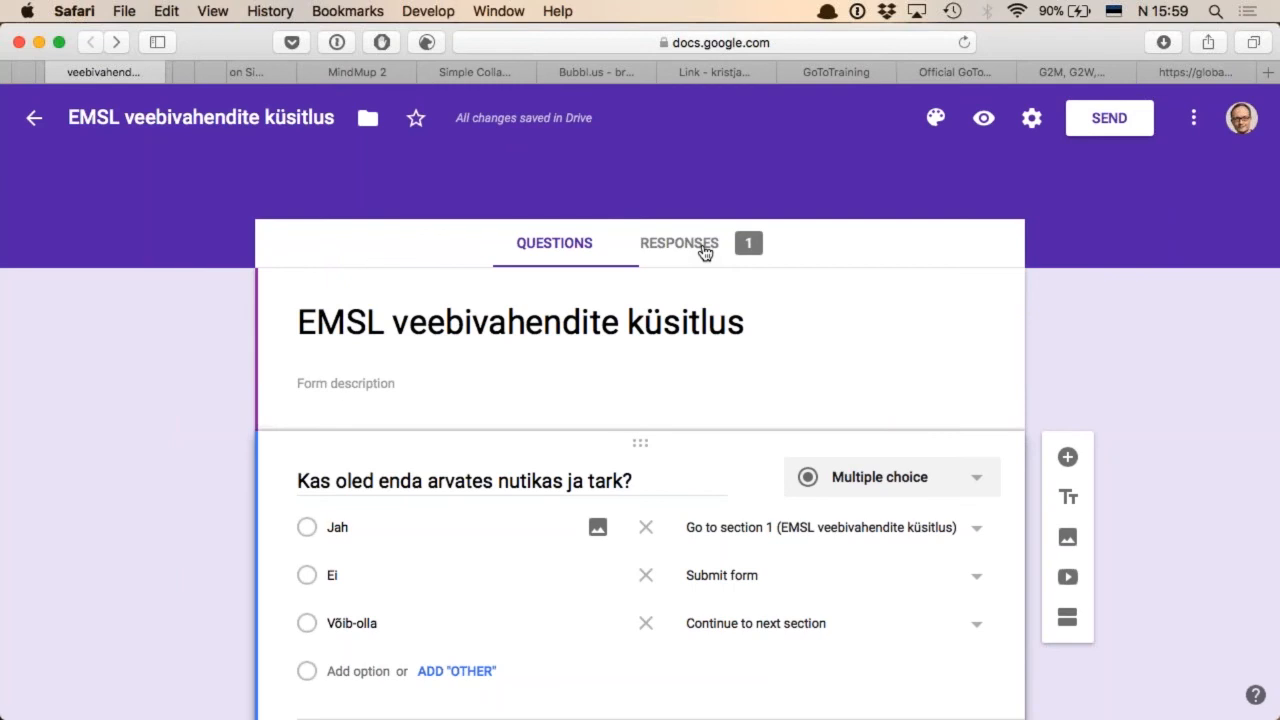
# Examine the summary charts of the form's responses for each question
pyautogui.scroll(-2, 810, 310)
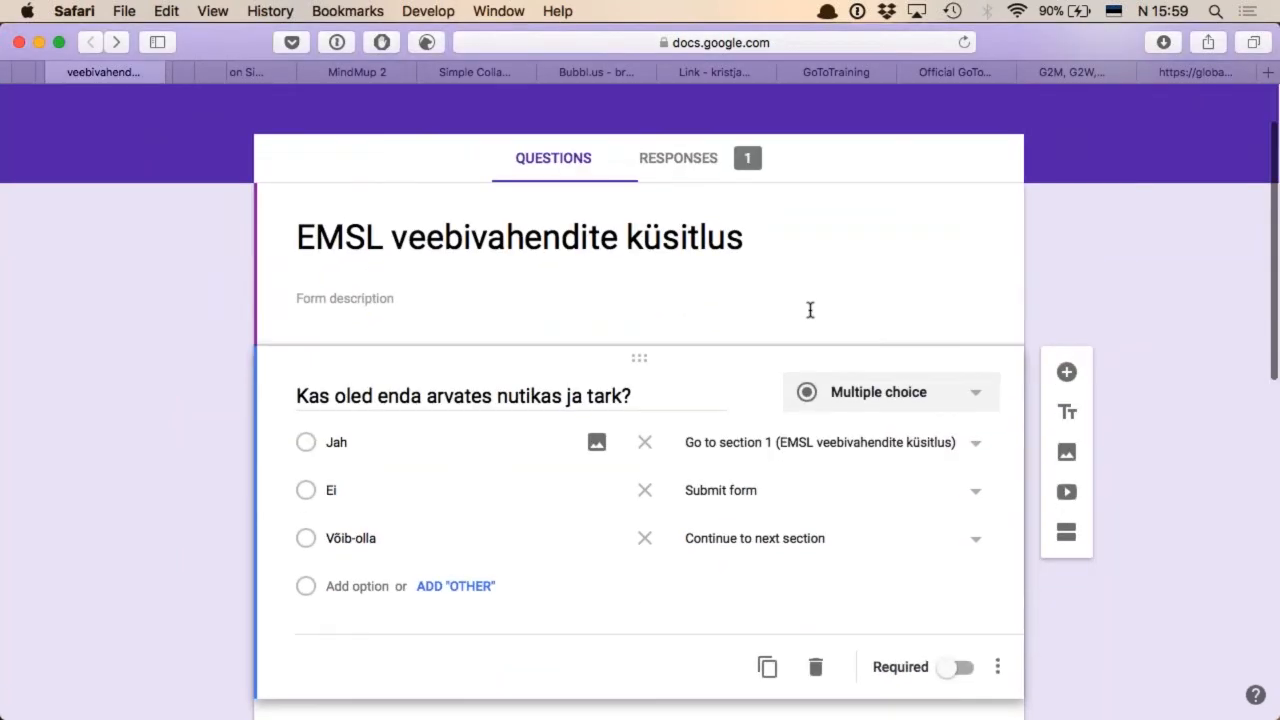
pyautogui.click(697, 166)
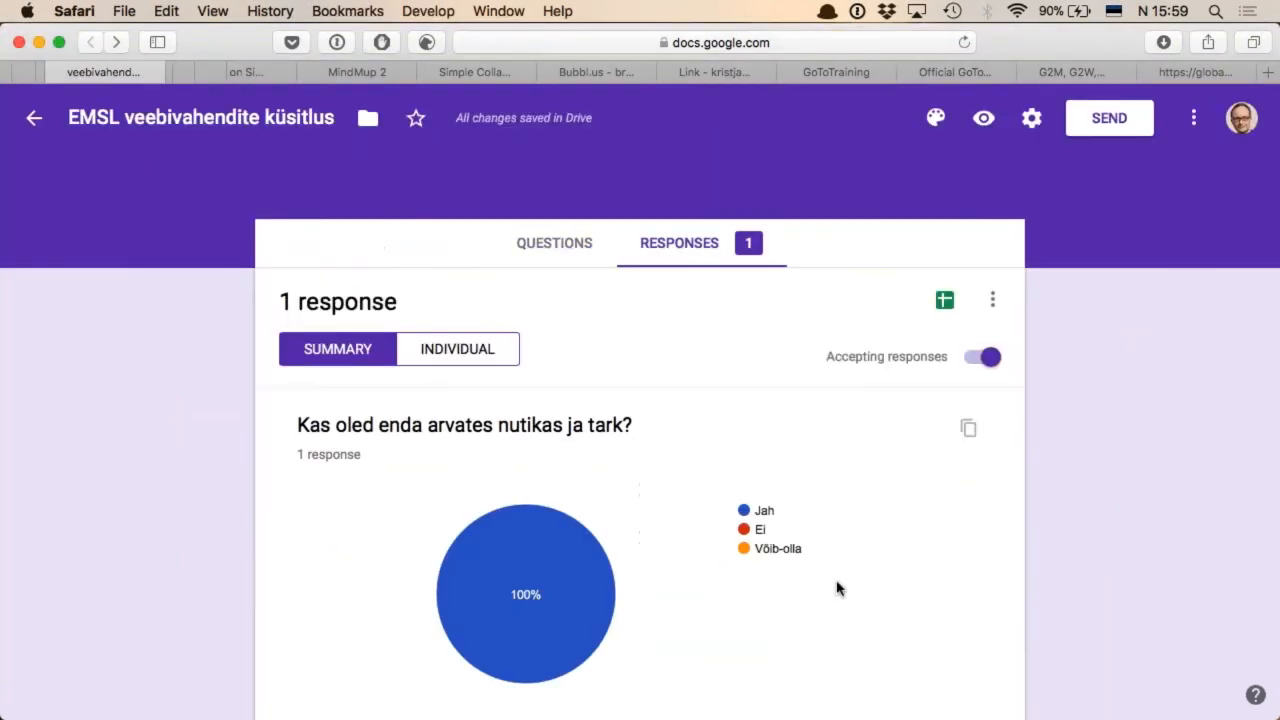
pyautogui.scroll(-10, 838, 589)
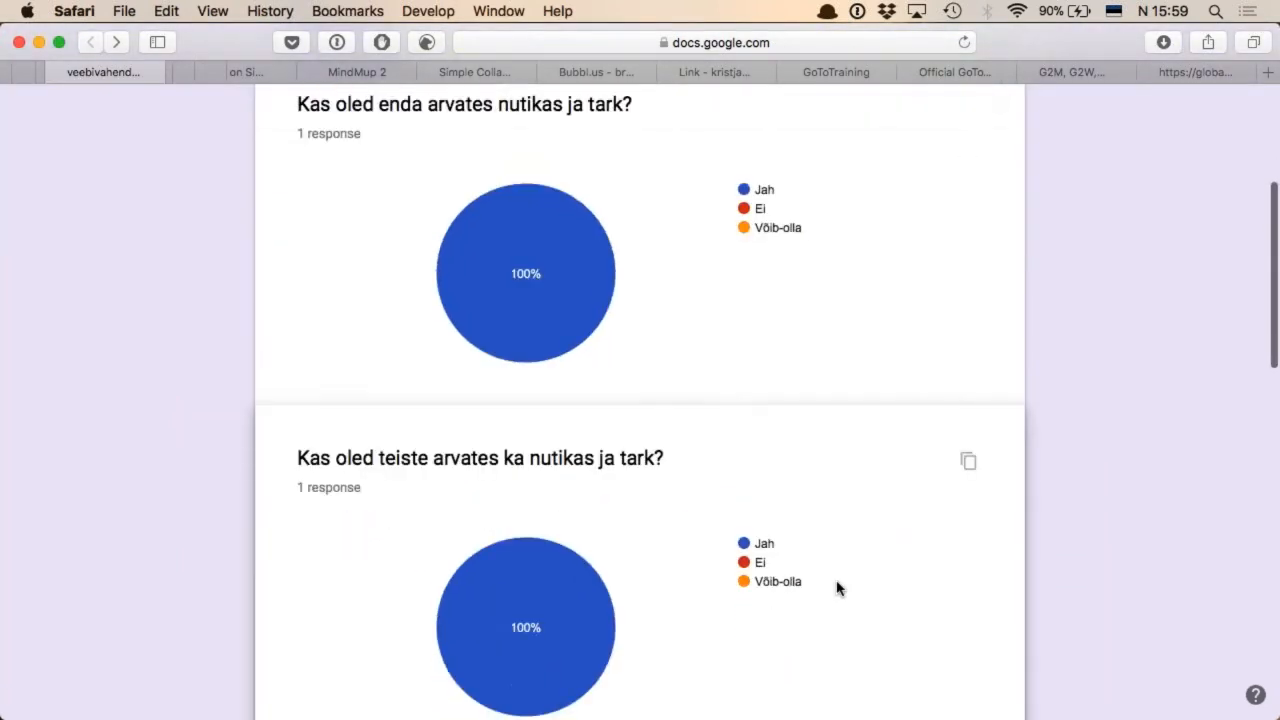
pyautogui.scroll(-10, 838, 589)
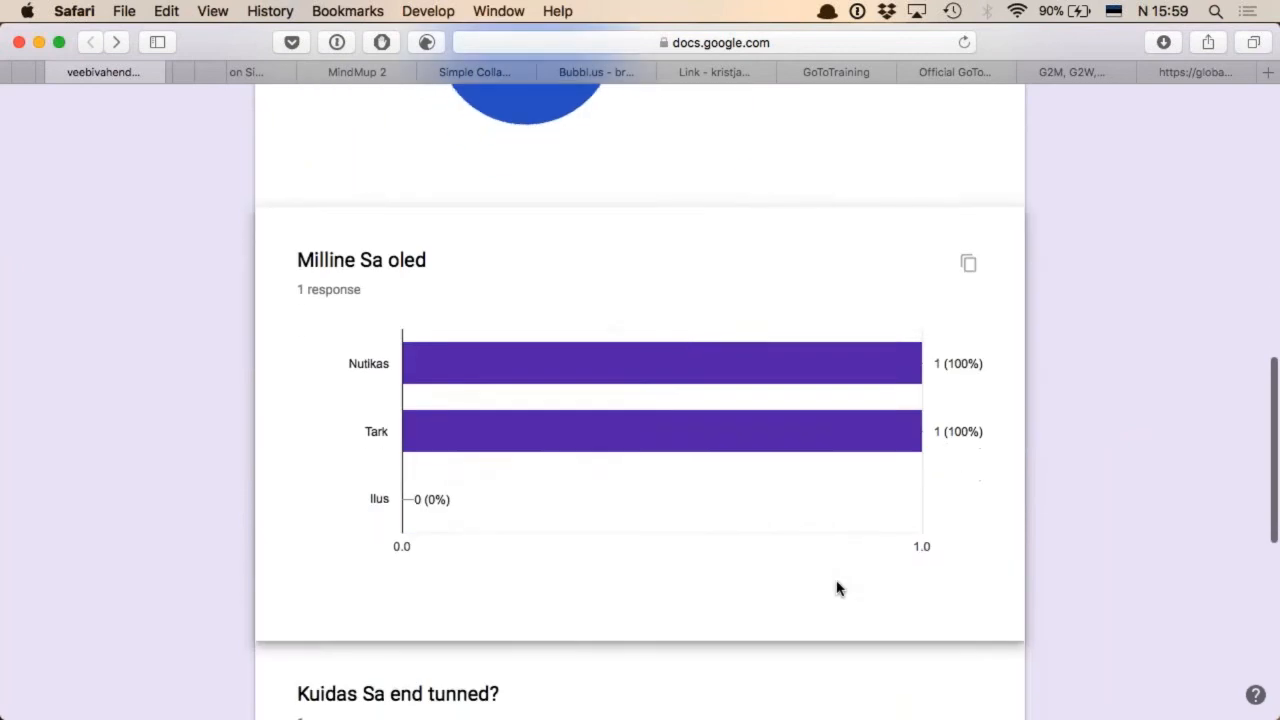
pyautogui.scroll(-5, 838, 589)
# Create a new spreadsheet as the destination for the form's responses
pyautogui.scroll(20, 838, 589)
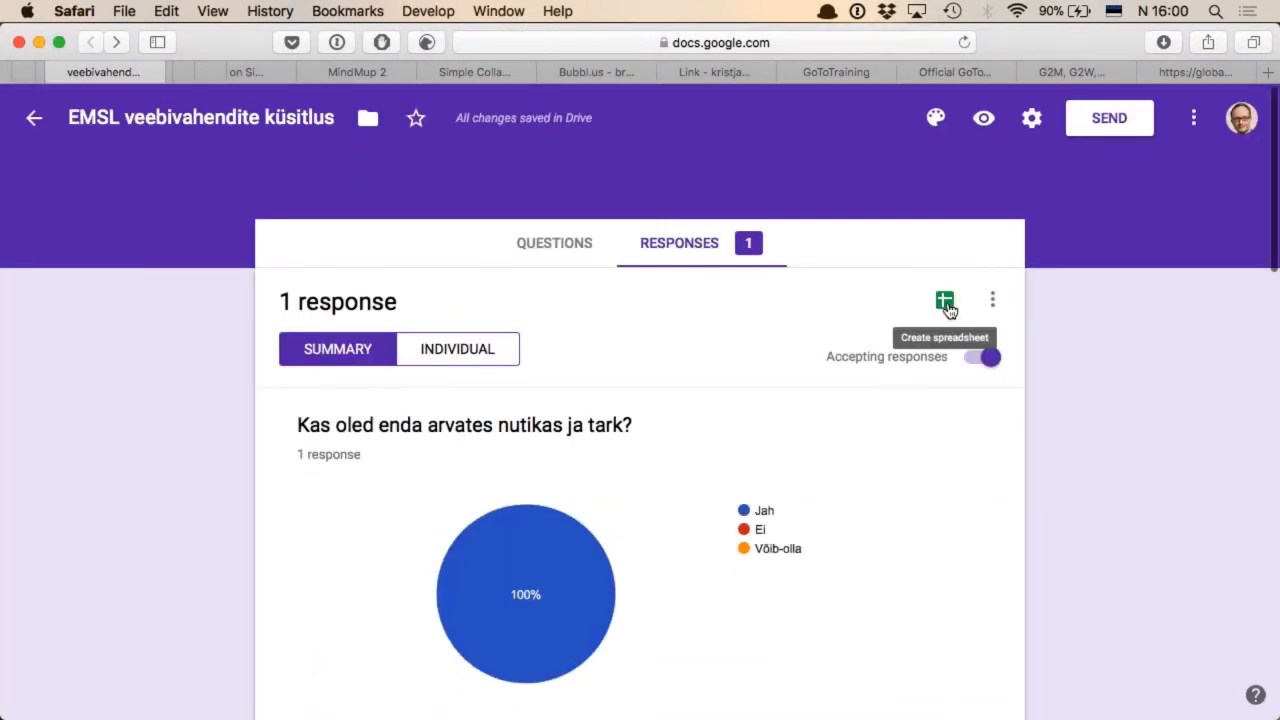
pyautogui.click(946, 303)
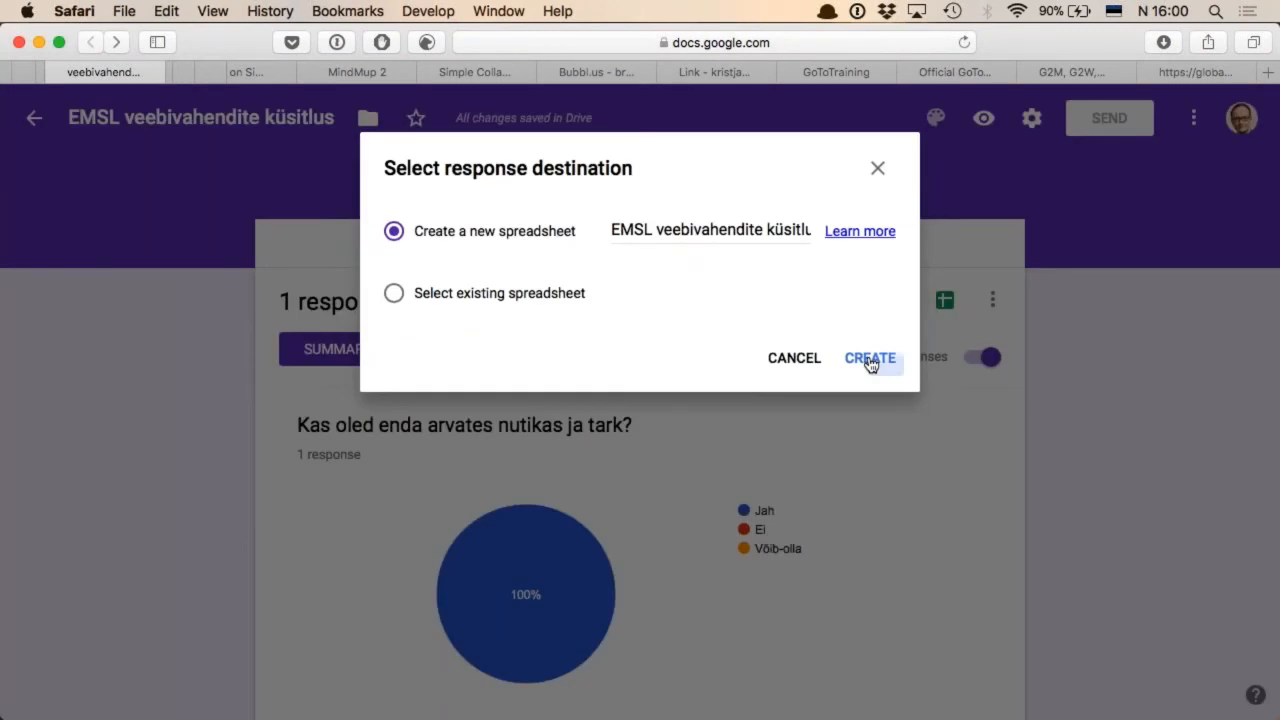
pyautogui.click(870, 361)
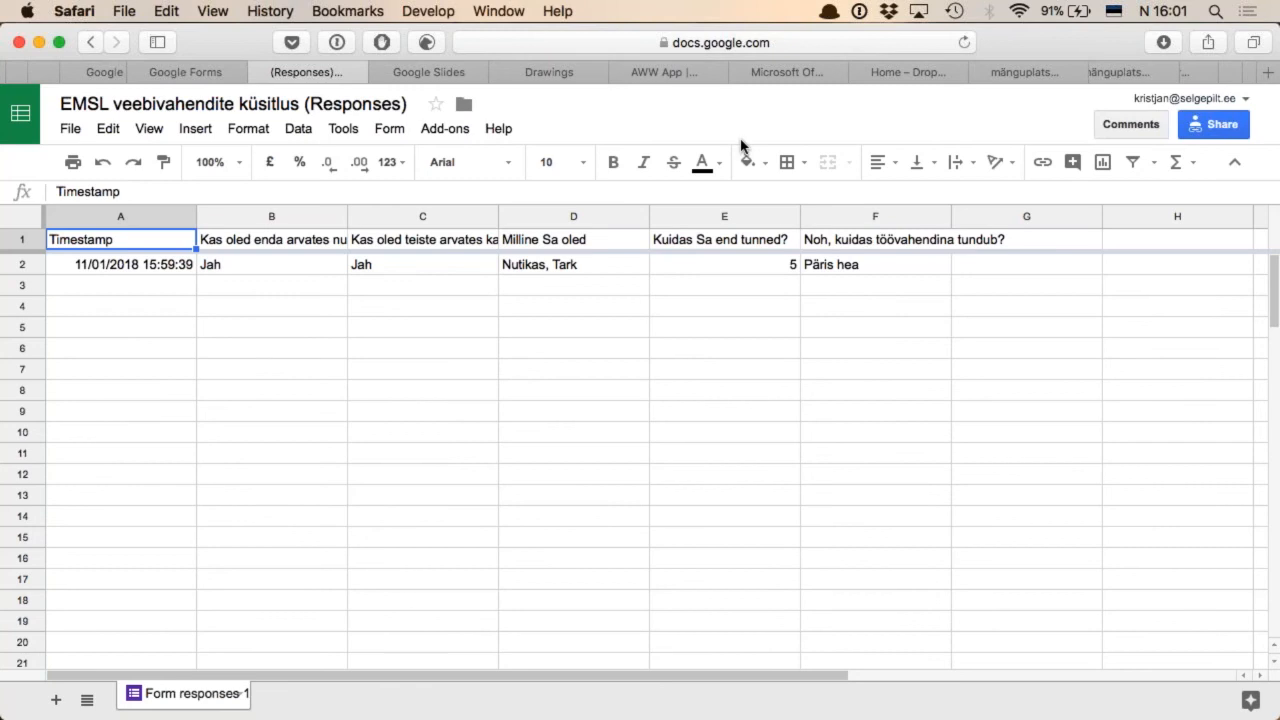
# View the Google Slides presentation and the Google Drawings canvas named "EMSL mänguplats"
pyautogui.hotkey('ctrl', 'Tab')
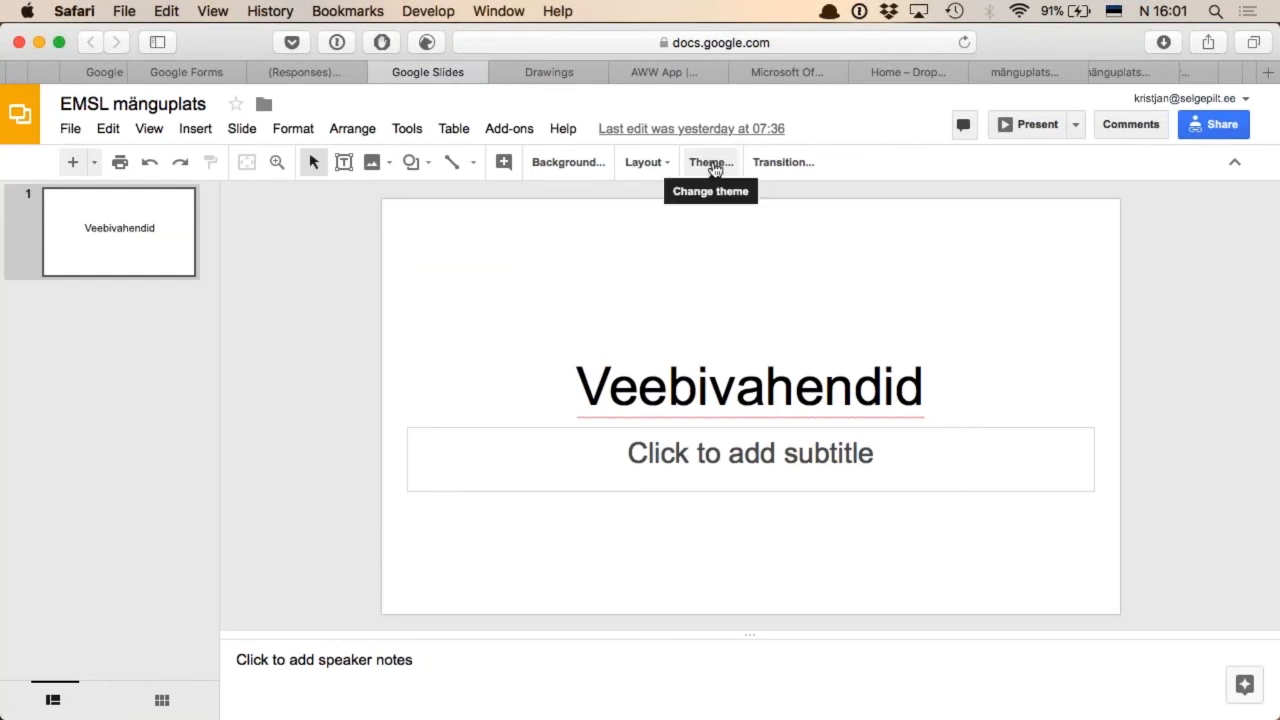
pyautogui.hotkey('ctrl', 'Tab')
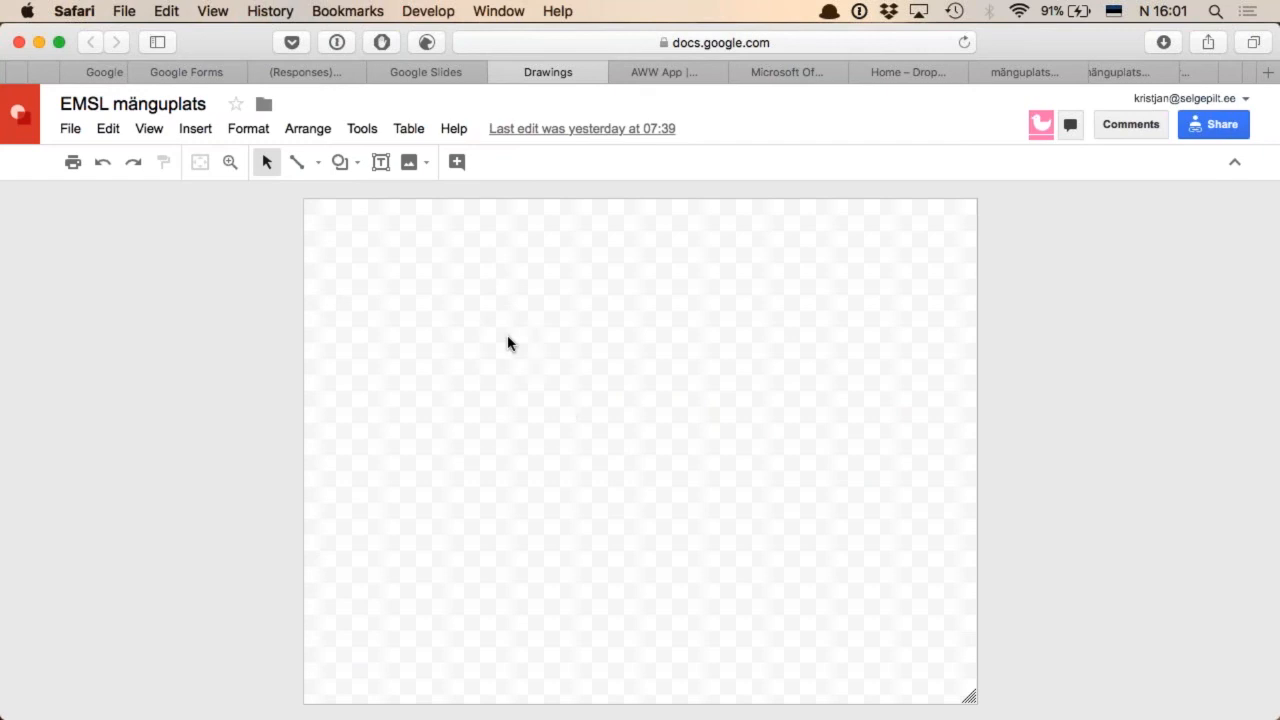
pyautogui.moveTo(567, 407); pyautogui.dragTo(686, 377)
# Switch to AWW App, rename the whiteboard as "EMSL mänguplats" and view its sharing options
pyautogui.hotkey('ctrl', 'Tab')
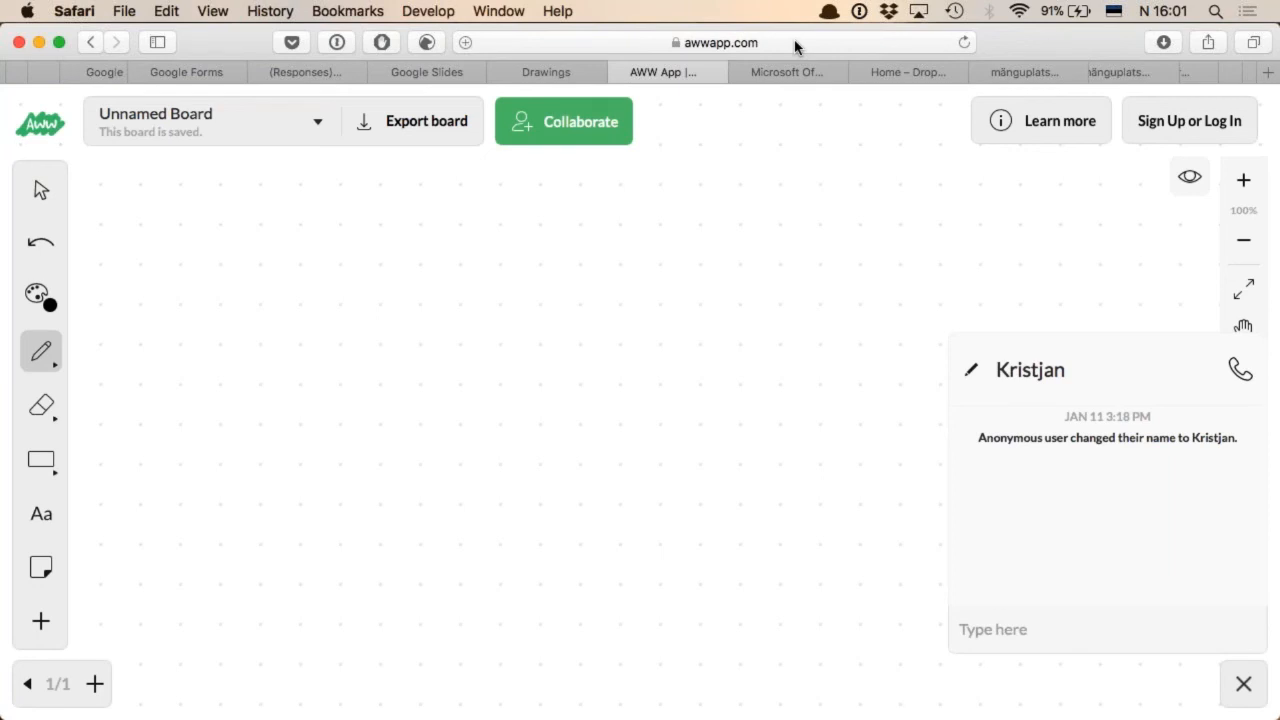
pyautogui.click(200, 116)
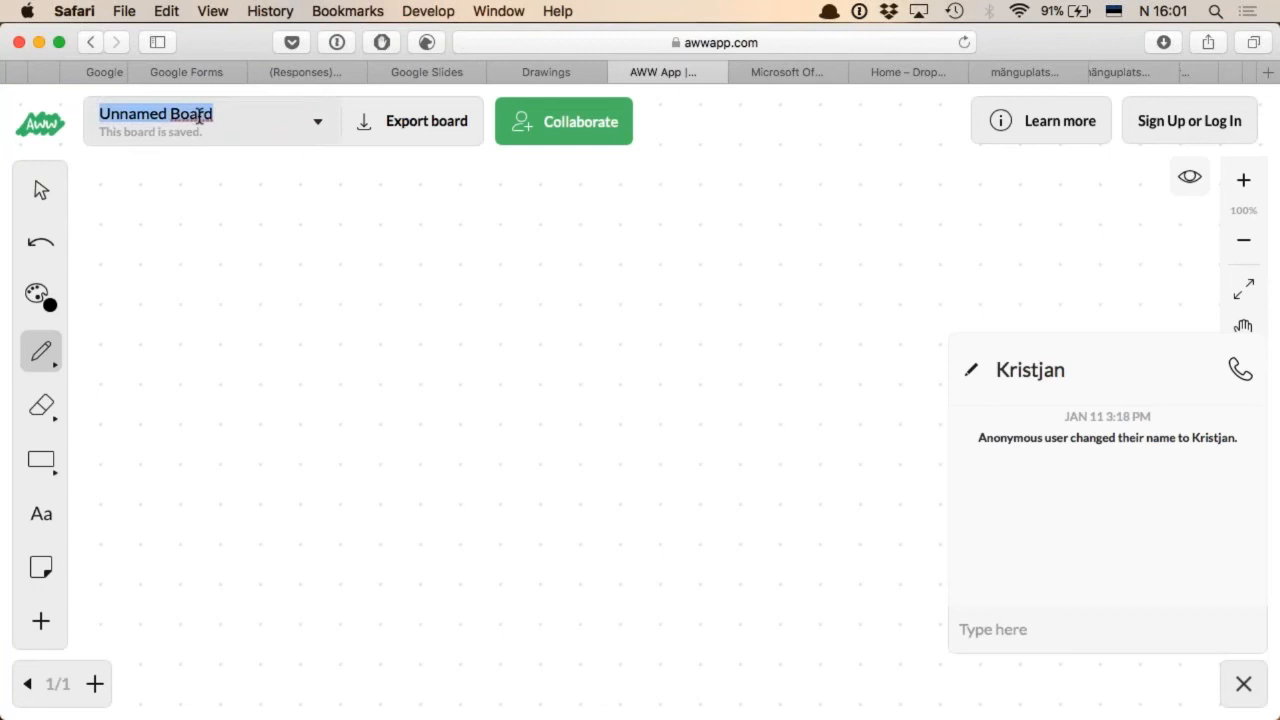
pyautogui.write('EMSL mänguplats')
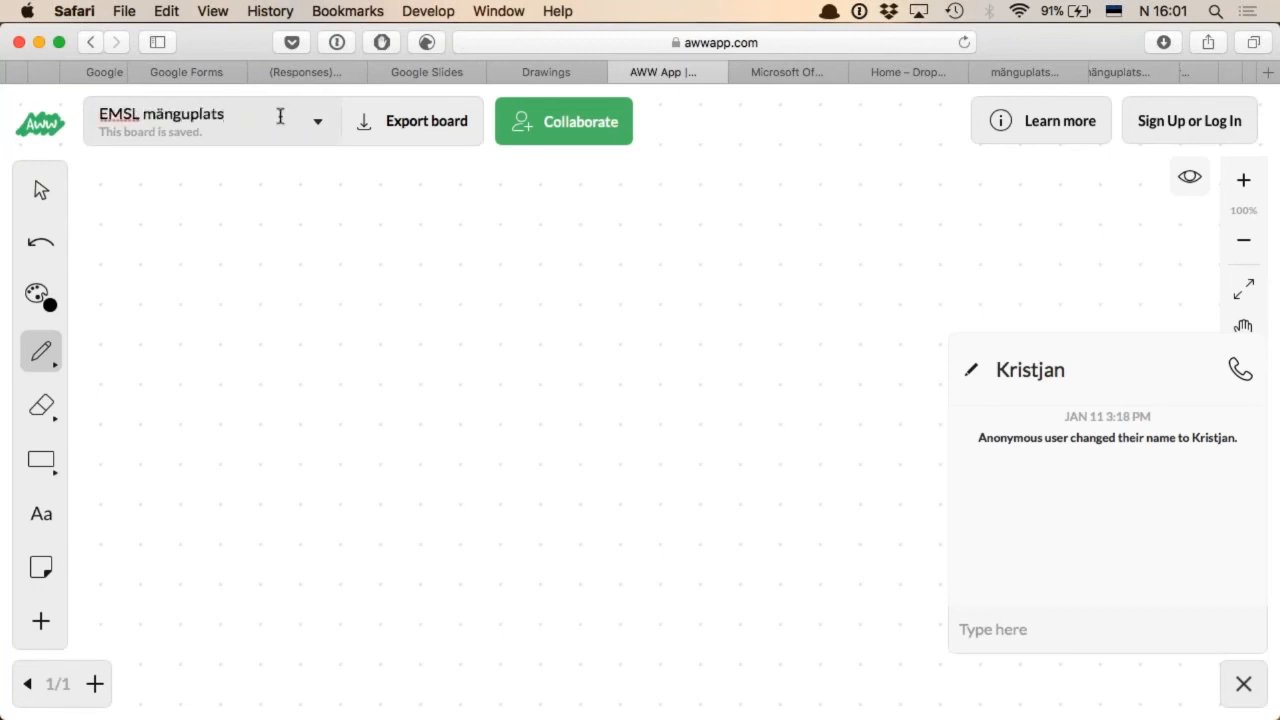
pyautogui.click(340, 398)
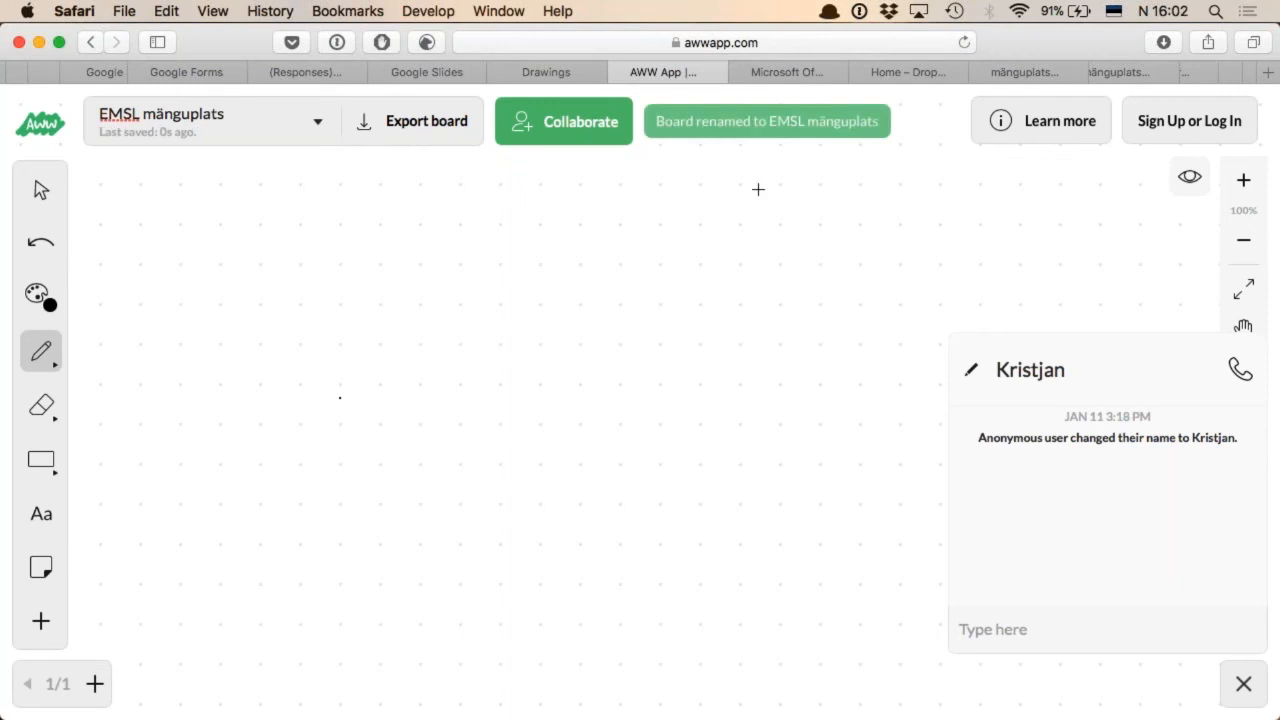
pyautogui.click(581, 131)
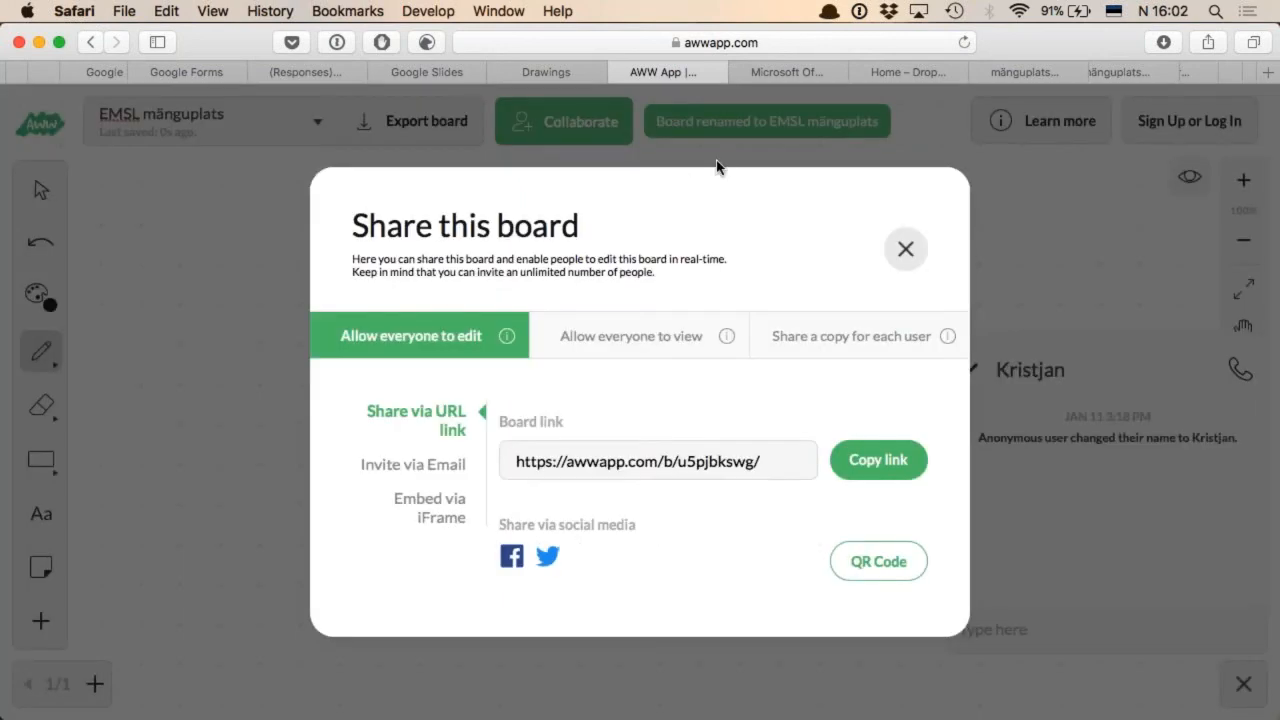
pyautogui.click(905, 249)
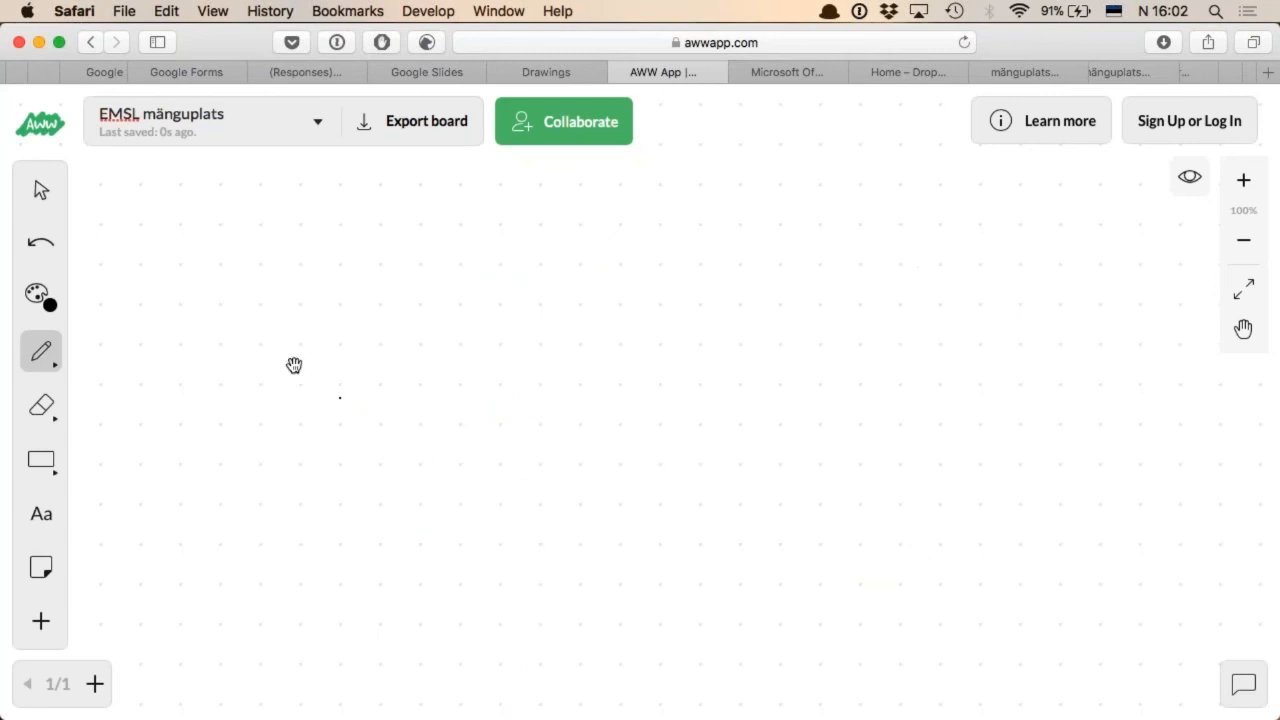
# Draw large freehand looping curves in the middle of the board with the size 1 pen
pyautogui.click(46, 353)
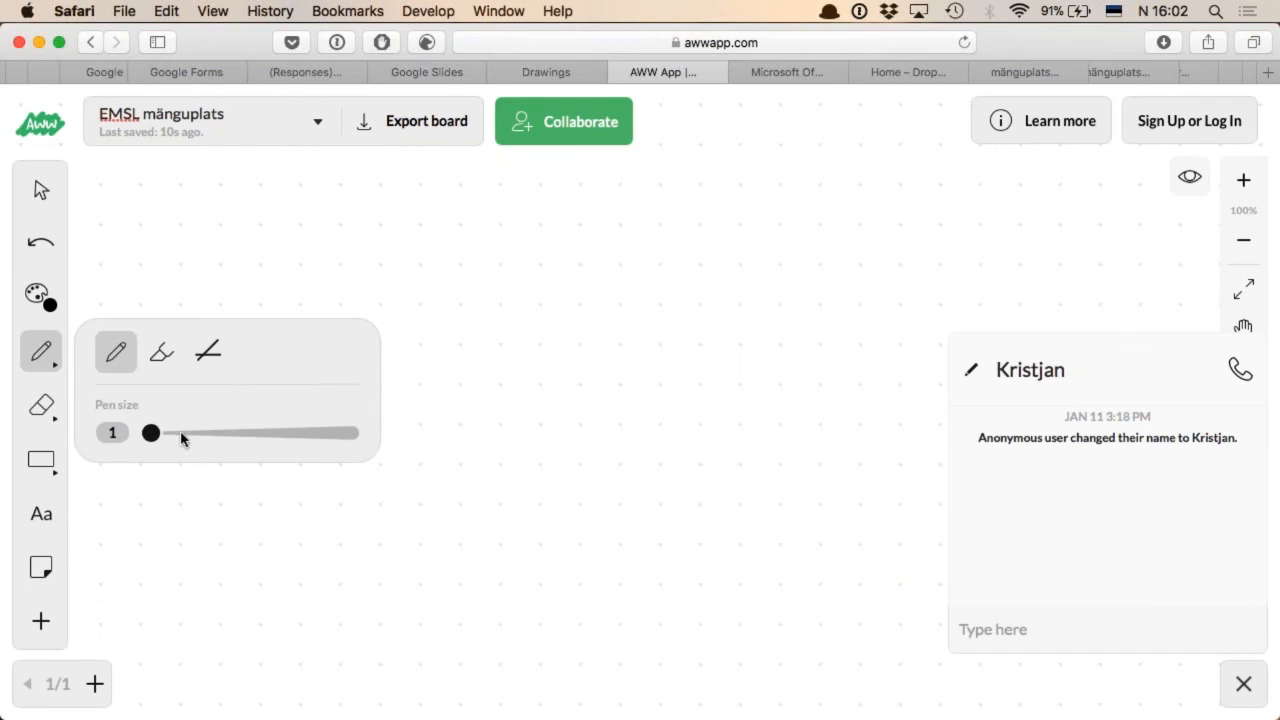
pyautogui.click(117, 353)
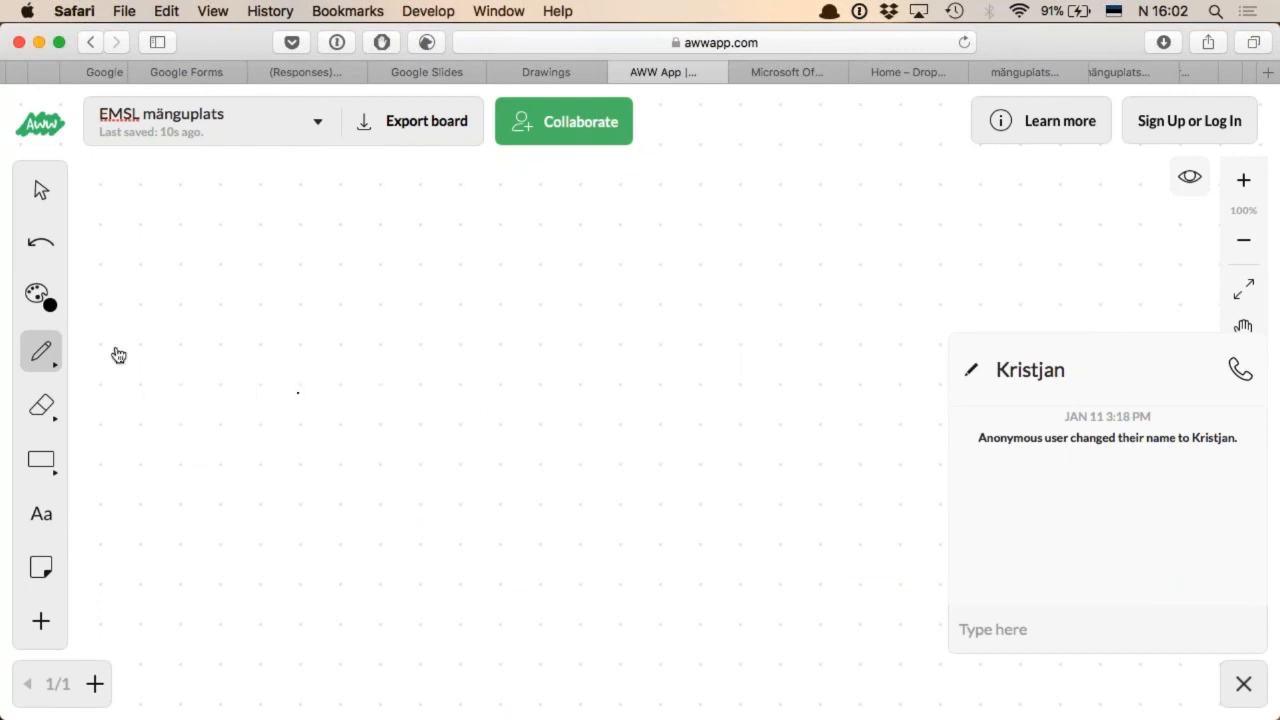
pyautogui.moveTo(346, 326)
pyautogui.mouseDown()
pyautogui.moveTo(391, 369)
pyautogui.moveTo(574, 229)
pyautogui.moveTo(665, 447)
pyautogui.mouseUp()
pyautogui.moveTo(641, 491)
pyautogui.mouseDown()
pyautogui.moveTo(434, 420)
pyautogui.moveTo(545, 435)
pyautogui.mouseUp()
# Draw a smiling face beside the curves with two eyes, pupils, a nose, a mouth and a curl above
pyautogui.moveTo(806, 263); pyautogui.dragTo(782, 259)
pyautogui.moveTo(880, 269)
pyautogui.mouseDown()
pyautogui.moveTo(892, 273)
pyautogui.moveTo(885, 264)
pyautogui.mouseUp()
pyautogui.moveTo(828, 325)
pyautogui.mouseDown()
pyautogui.moveTo(818, 333)
pyautogui.moveTo(828, 325)
pyautogui.mouseUp()
pyautogui.moveTo(760, 358)
pyautogui.mouseDown()
pyautogui.moveTo(863, 408)
pyautogui.moveTo(891, 364)
pyautogui.mouseUp()
pyautogui.moveTo(870, 281); pyautogui.dragTo(872, 282)
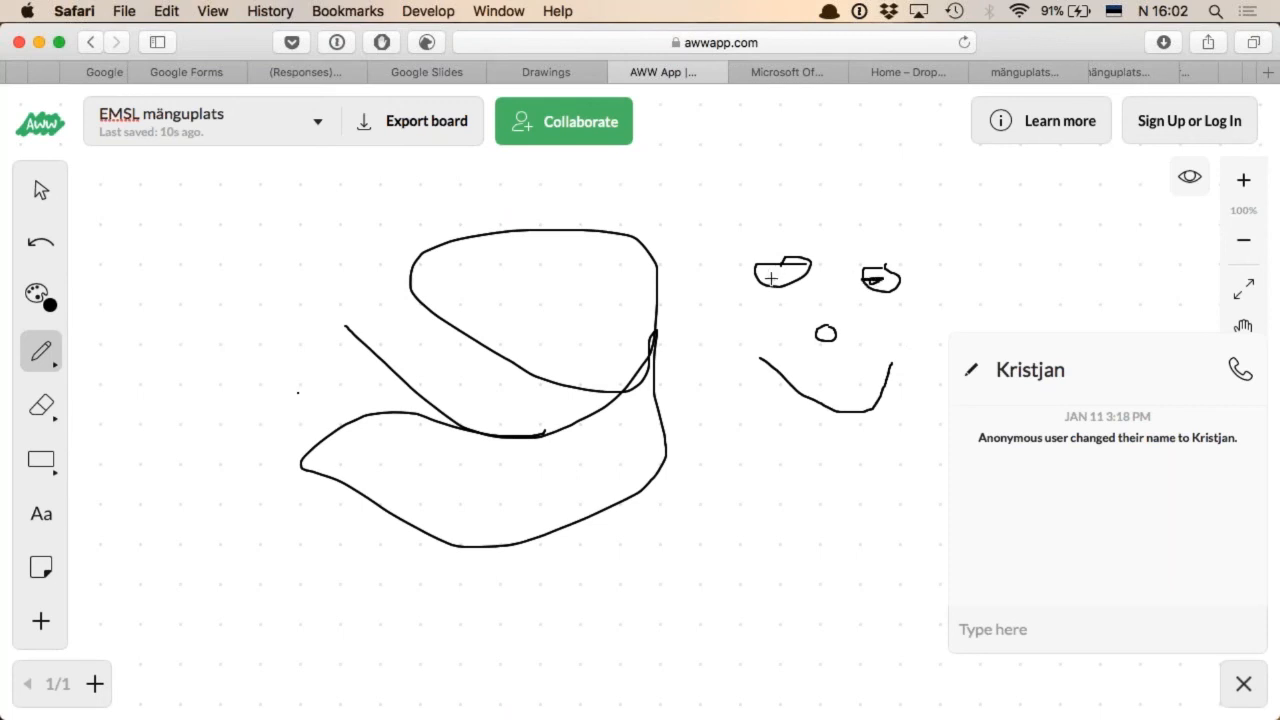
pyautogui.moveTo(771, 280); pyautogui.dragTo(776, 280)
pyautogui.moveTo(847, 228); pyautogui.dragTo(889, 175)
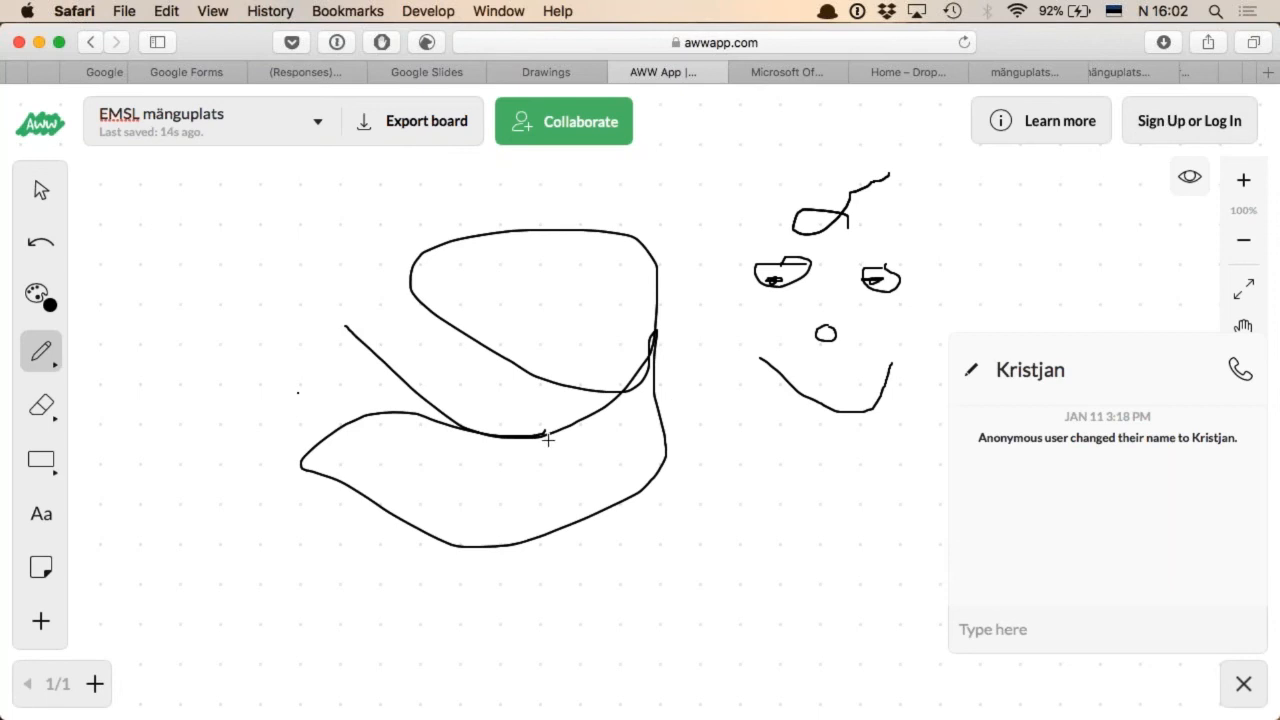
# View the whiteboard's export formats and close them without exporting
pyautogui.click(411, 127)
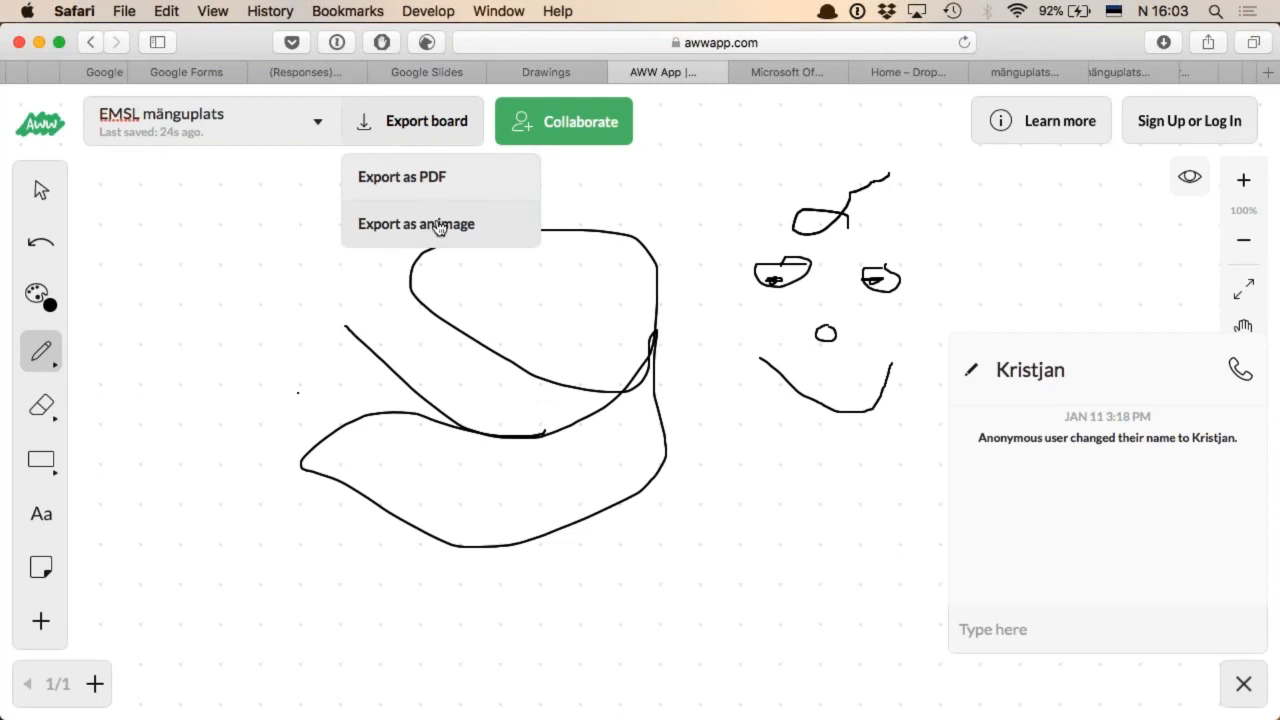
pyautogui.click(224, 276)
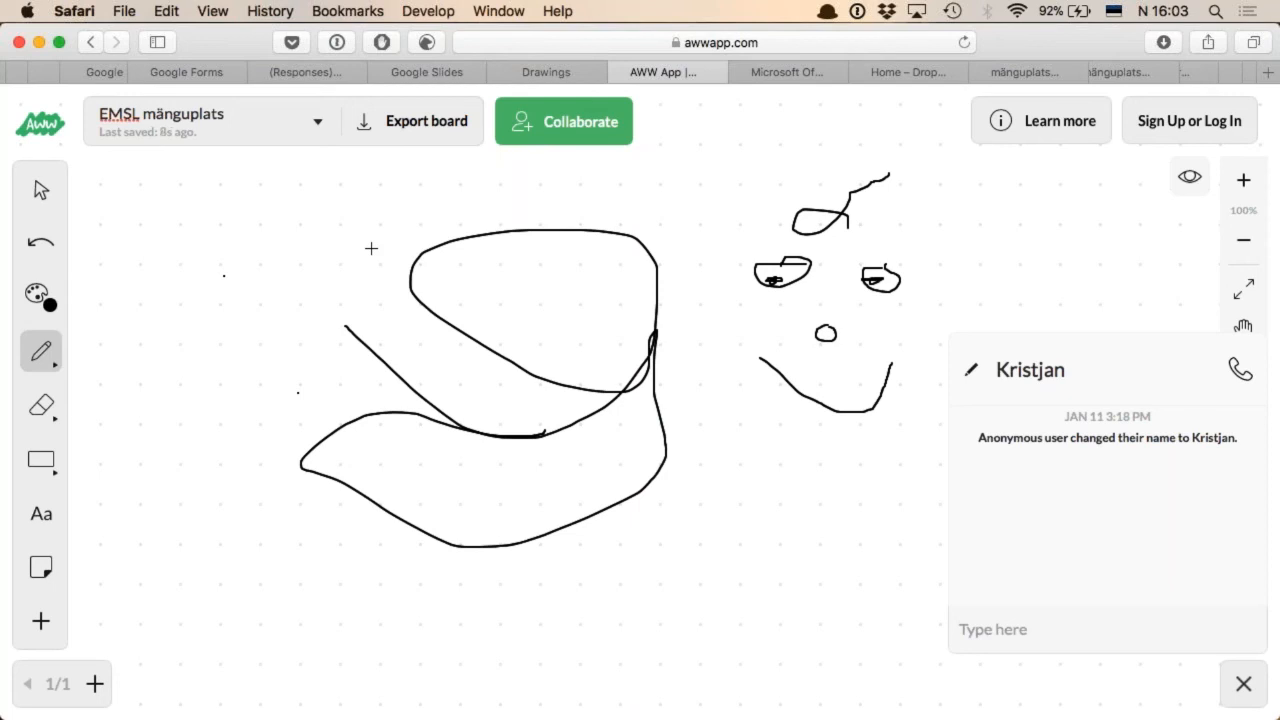
# View the Office 365 and Dropbox Paper home pages, ending on Office 365
pyautogui.hotkey('ctrl', 'Tab')
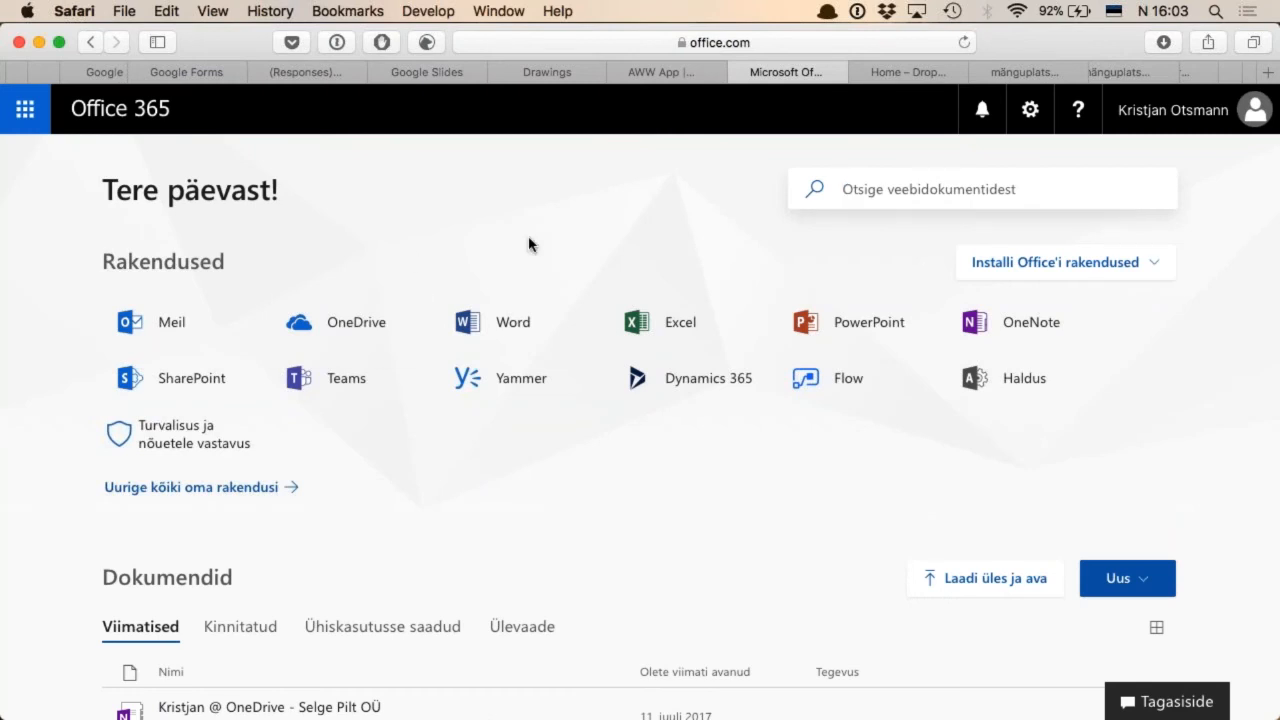
pyautogui.hotkey('ctrl', 'Tab')
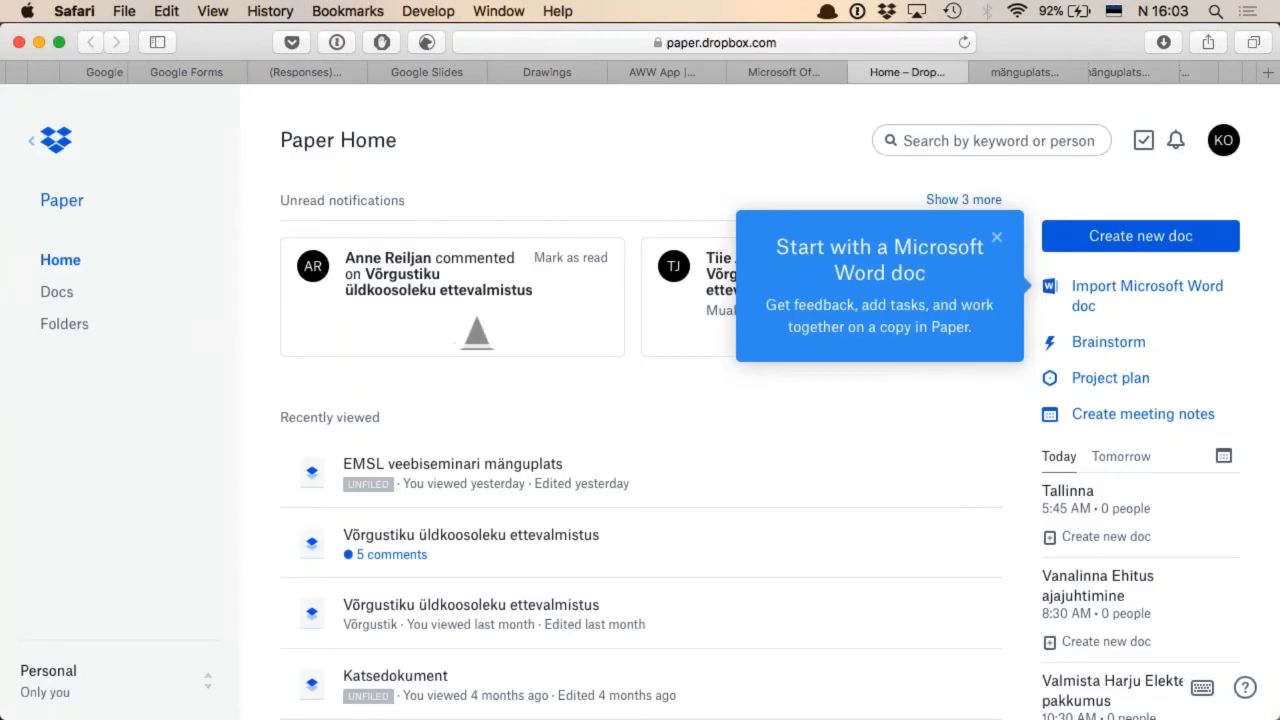
pyautogui.hotkey('ctrl', 'shift', 'Tab')
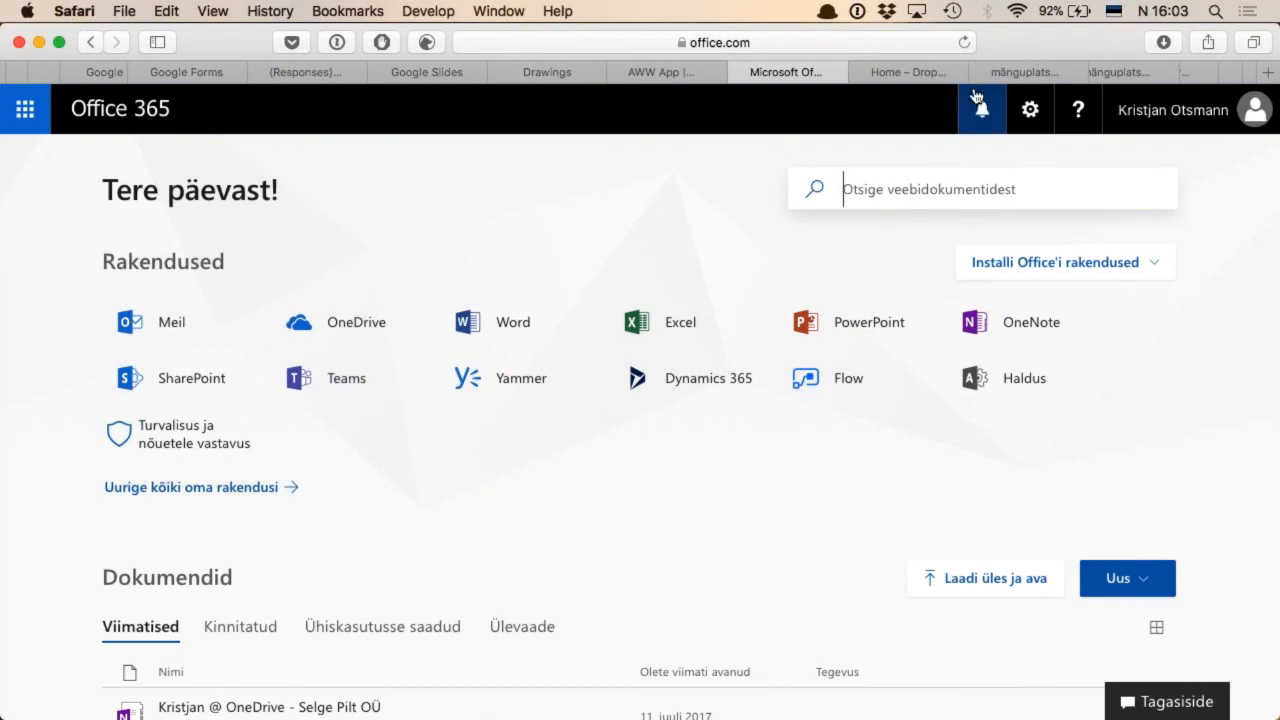
# Switch to the EMSL mänguplats notebook in OneNote Online and move its browser tab directly after the Office 365 one
pyautogui.hscroll(5, 990, 72)
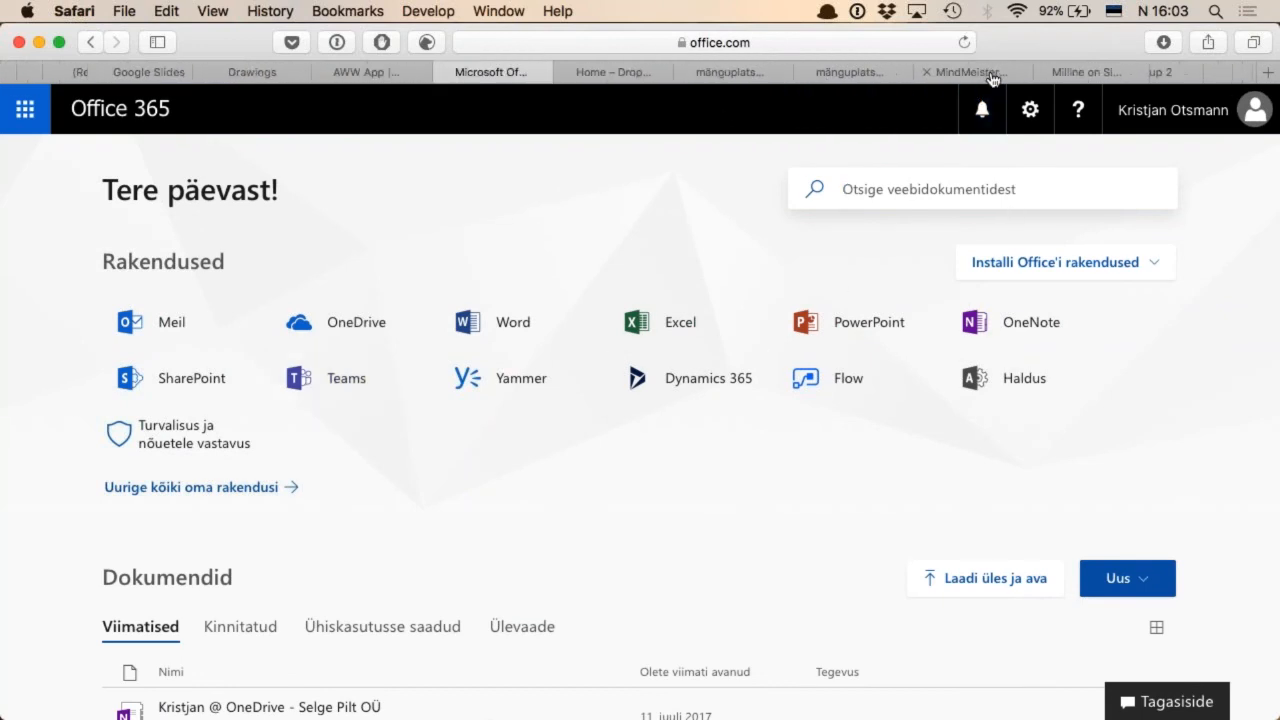
pyautogui.hscroll(5, 992, 72)
pyautogui.hscroll(6, 992, 72)
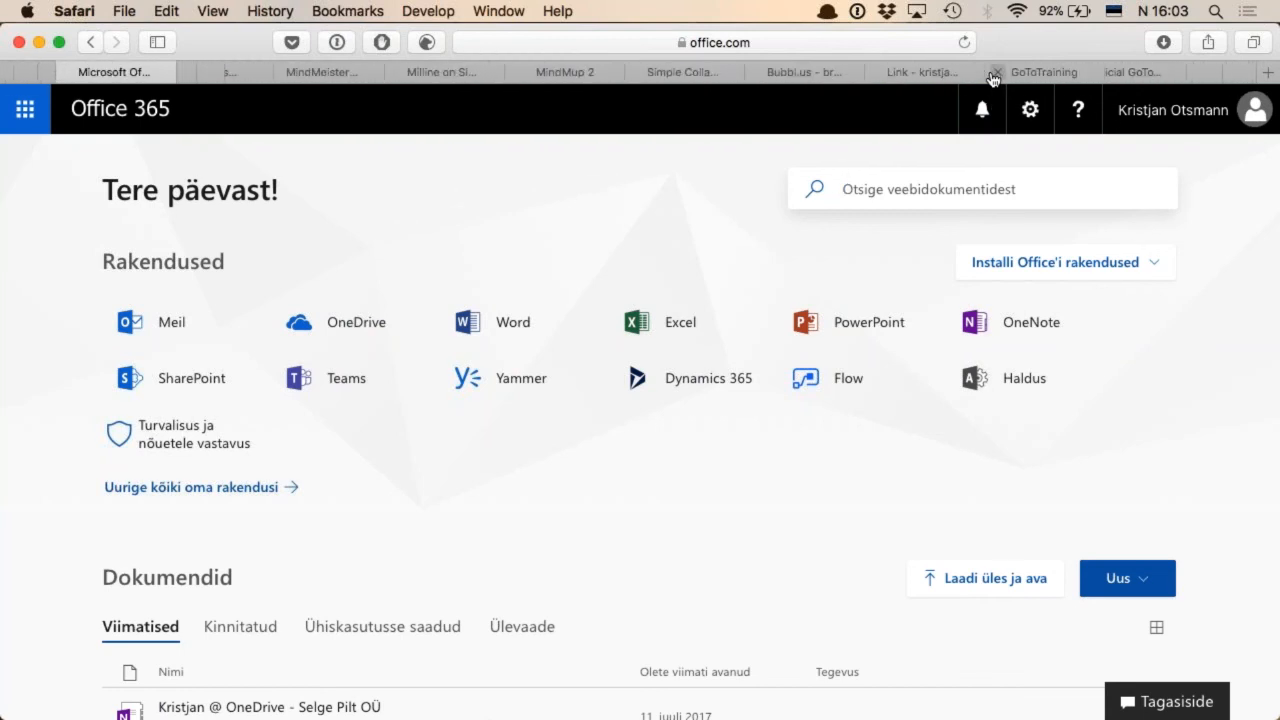
pyautogui.hscroll(4, 993, 72)
pyautogui.hscroll(-4, 992, 72)
pyautogui.hscroll(-5, 992, 72)
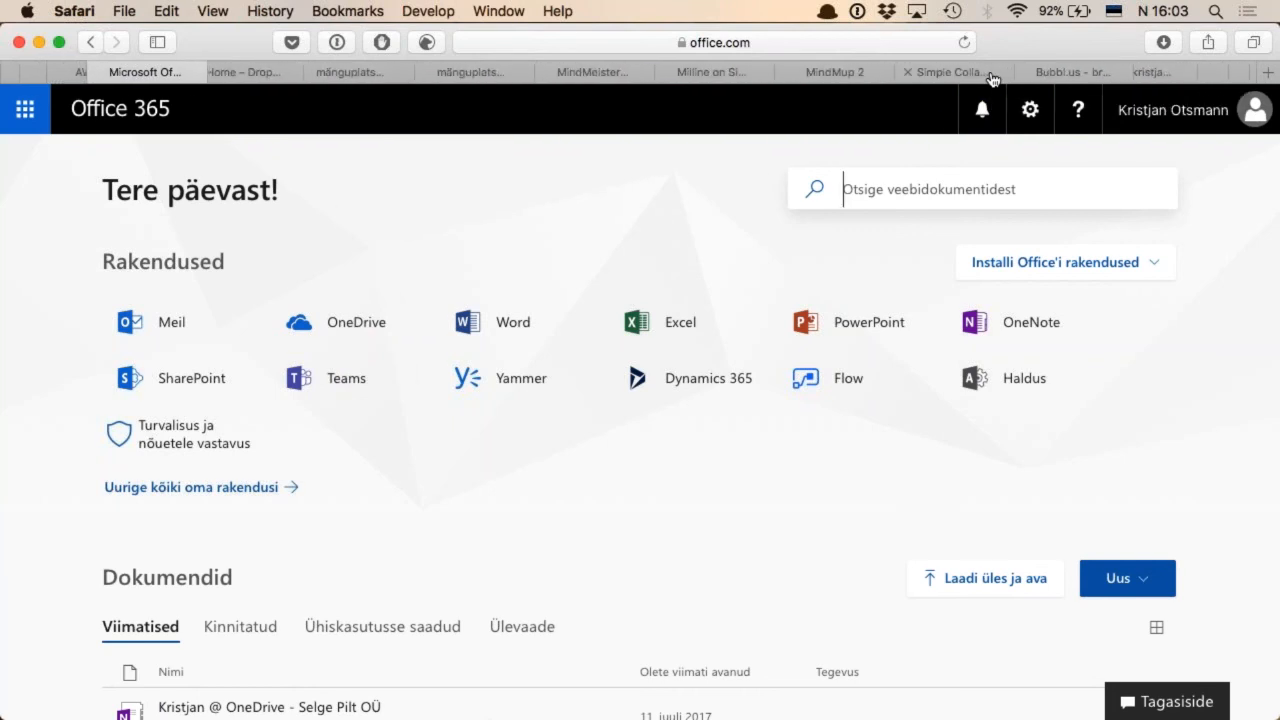
pyautogui.hscroll(-1, 993, 72)
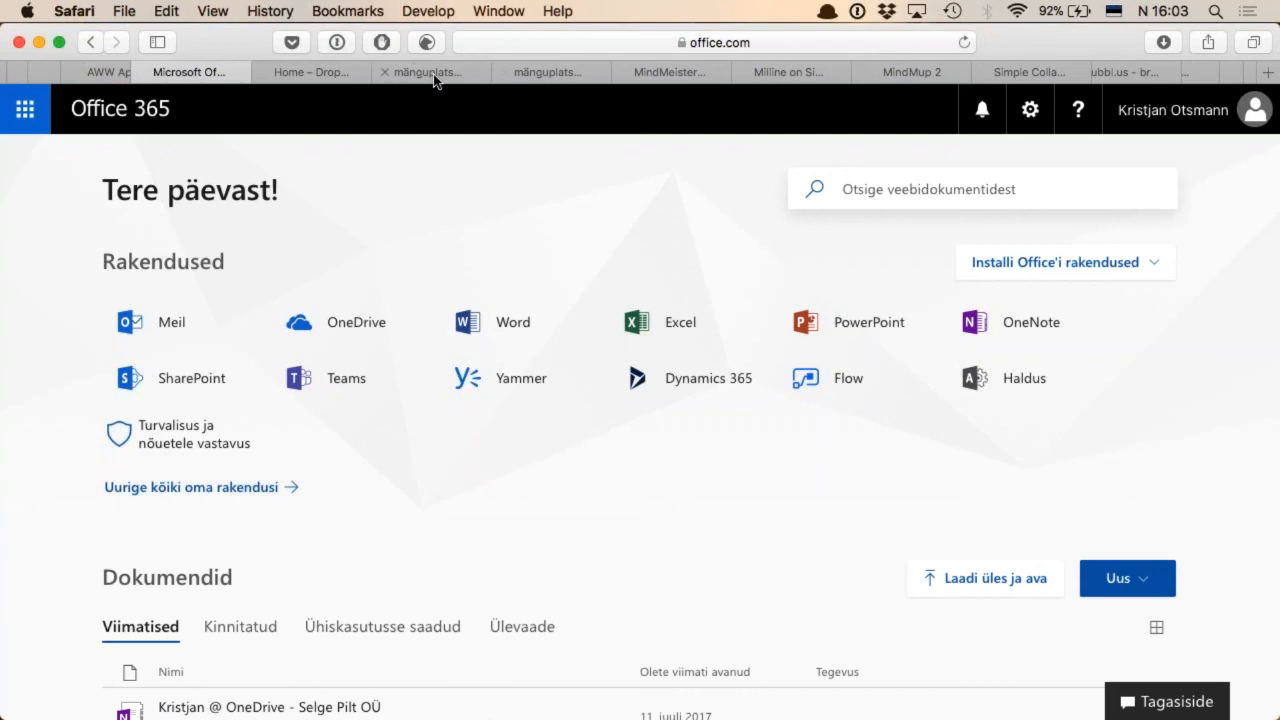
pyautogui.click(575, 79)
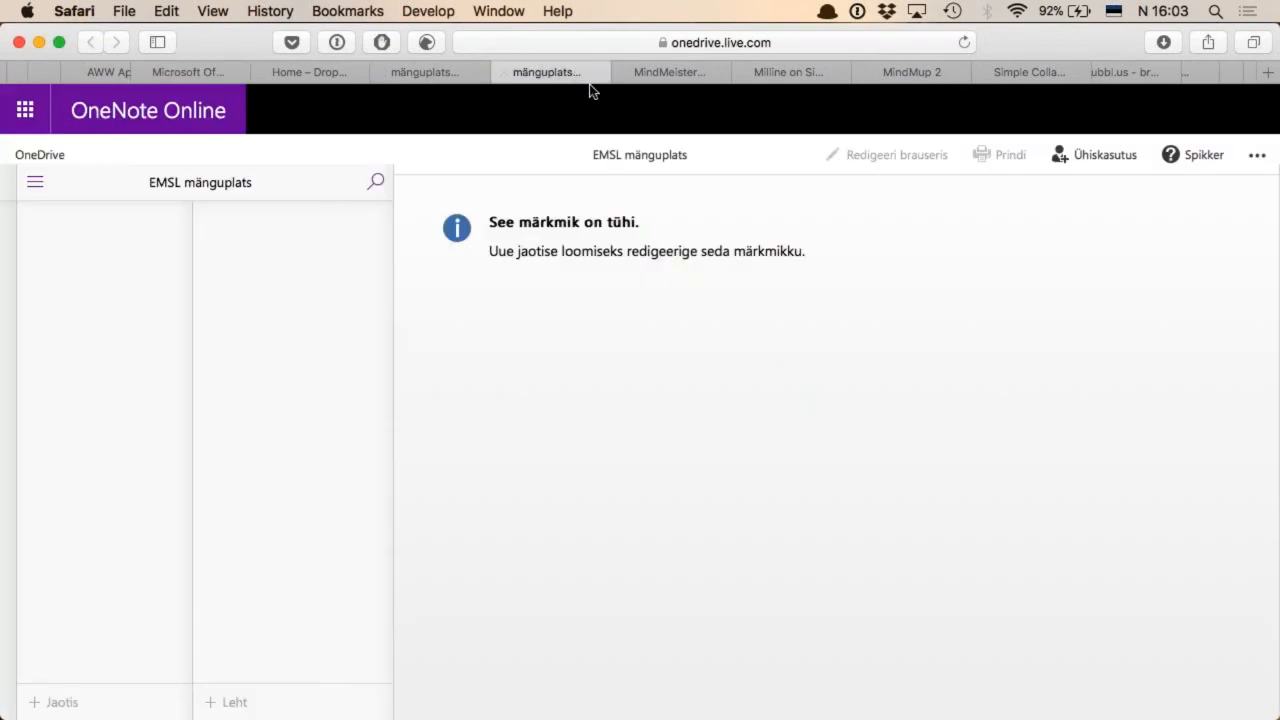
pyautogui.moveTo(563, 75); pyautogui.dragTo(296, 76)
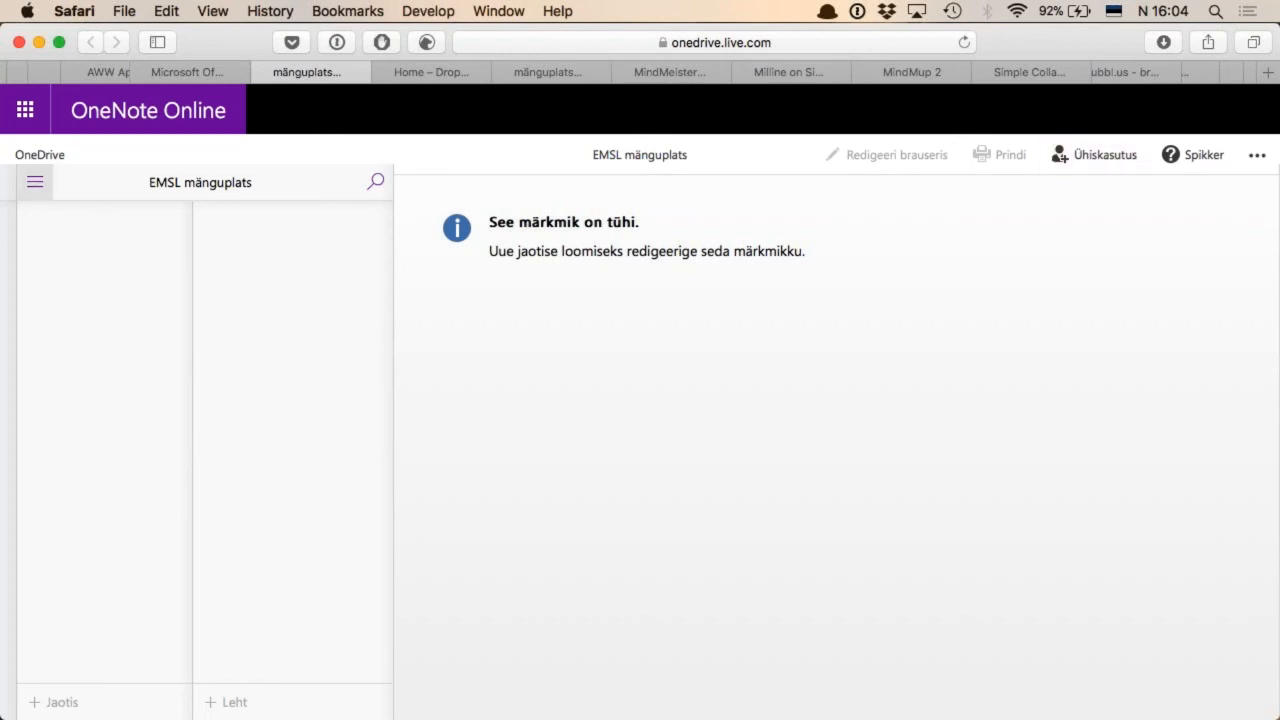
# Go to the full list of OneNote notebooks and enter the Microsoft account e-mail on the sign-in page
pyautogui.click(36, 186)
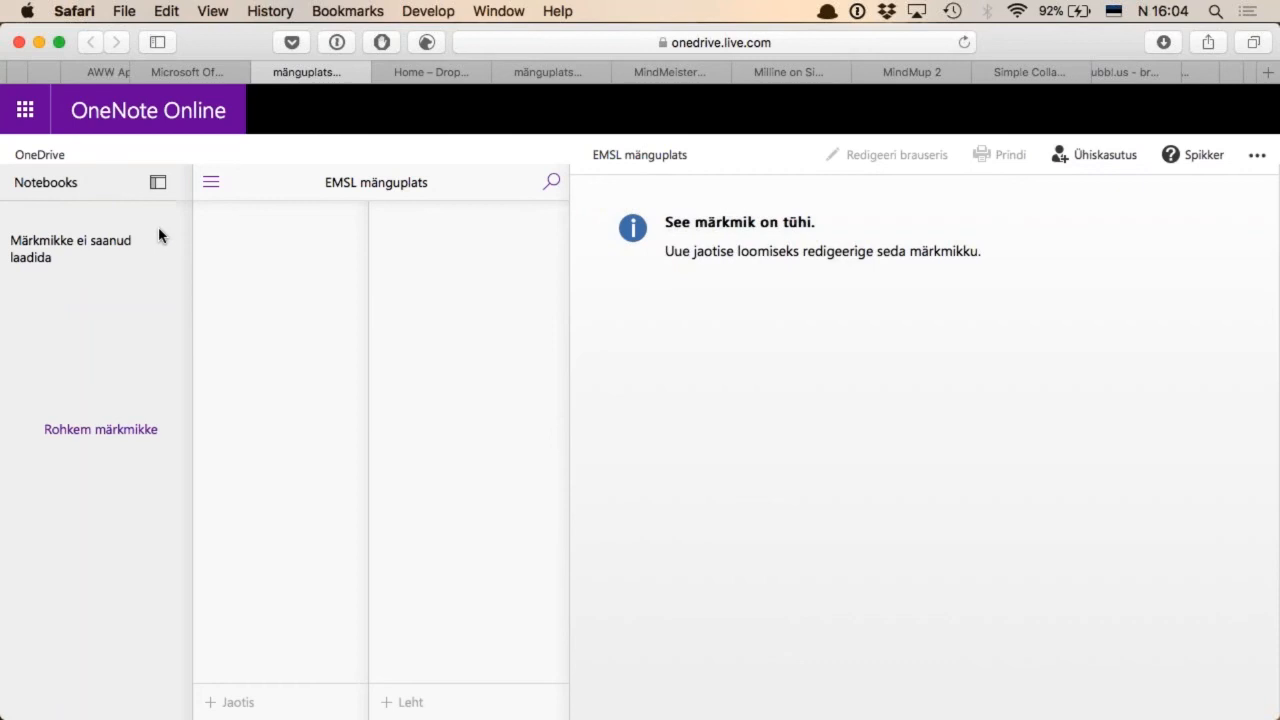
pyautogui.click(122, 433)
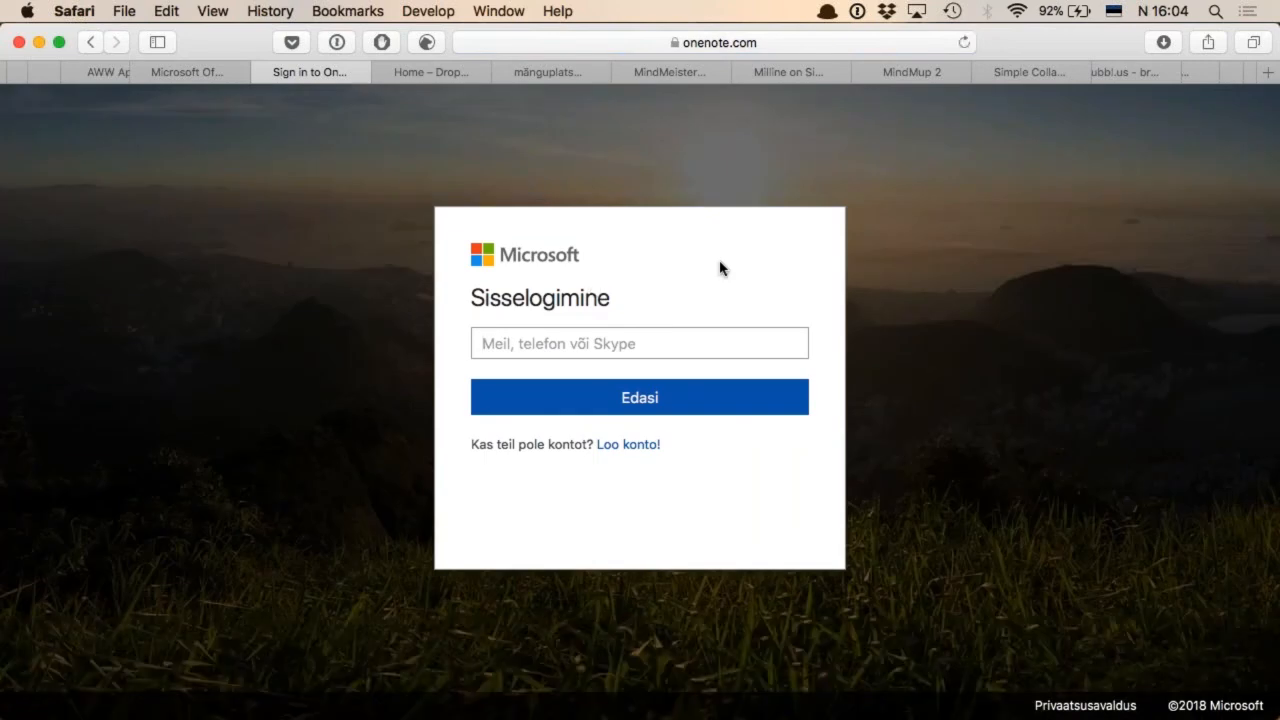
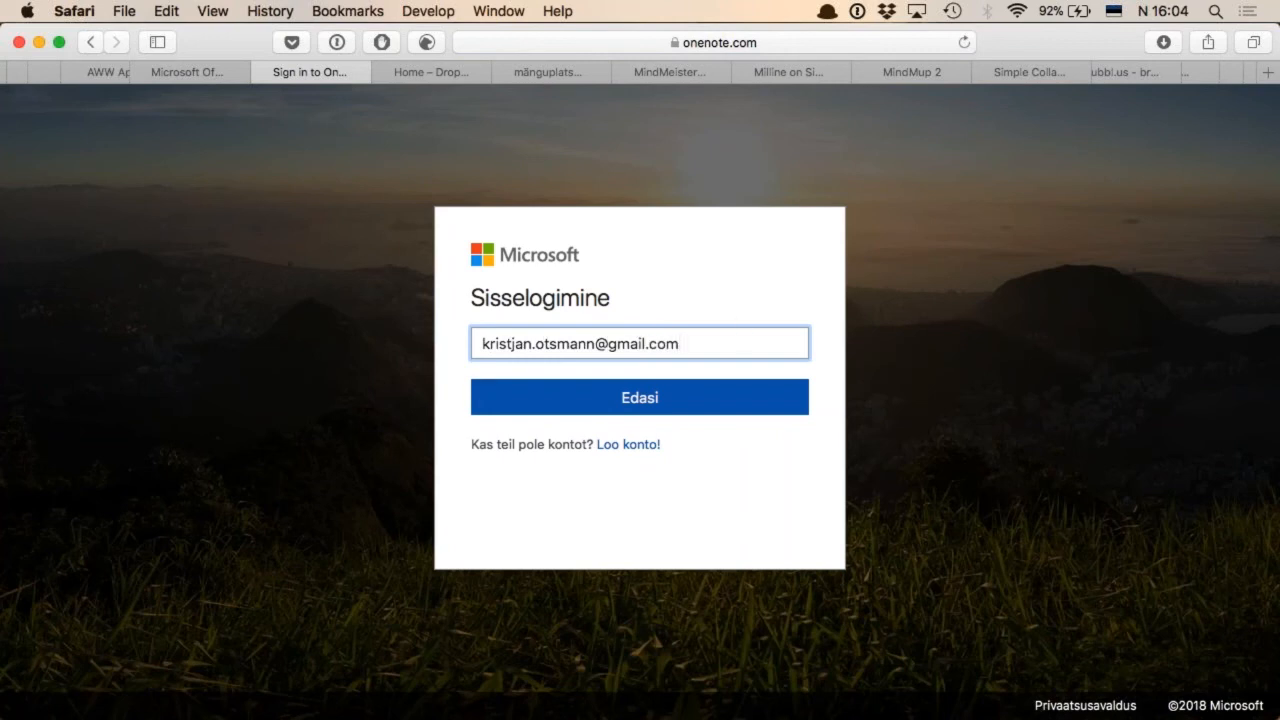
pyautogui.click(648, 405)
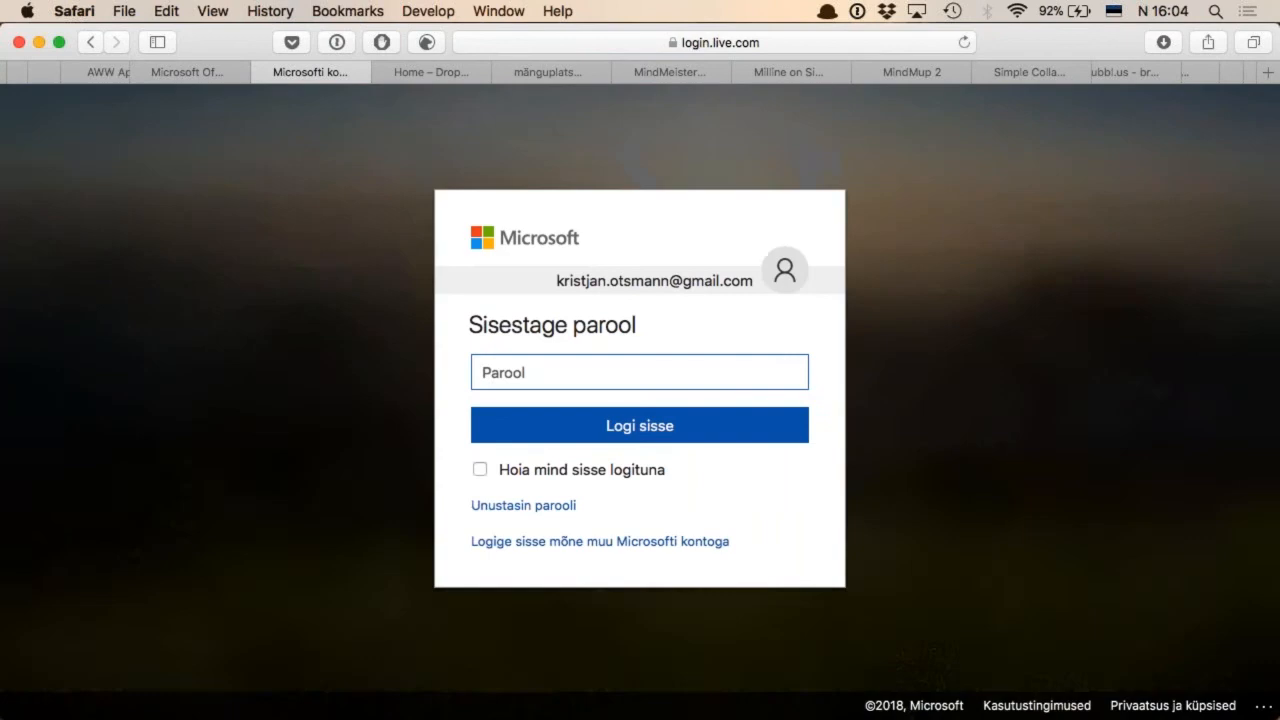
# Copy the Microsoft account password from 1Password, paste it into the password field and sign in
pyautogui.click(862, 12)
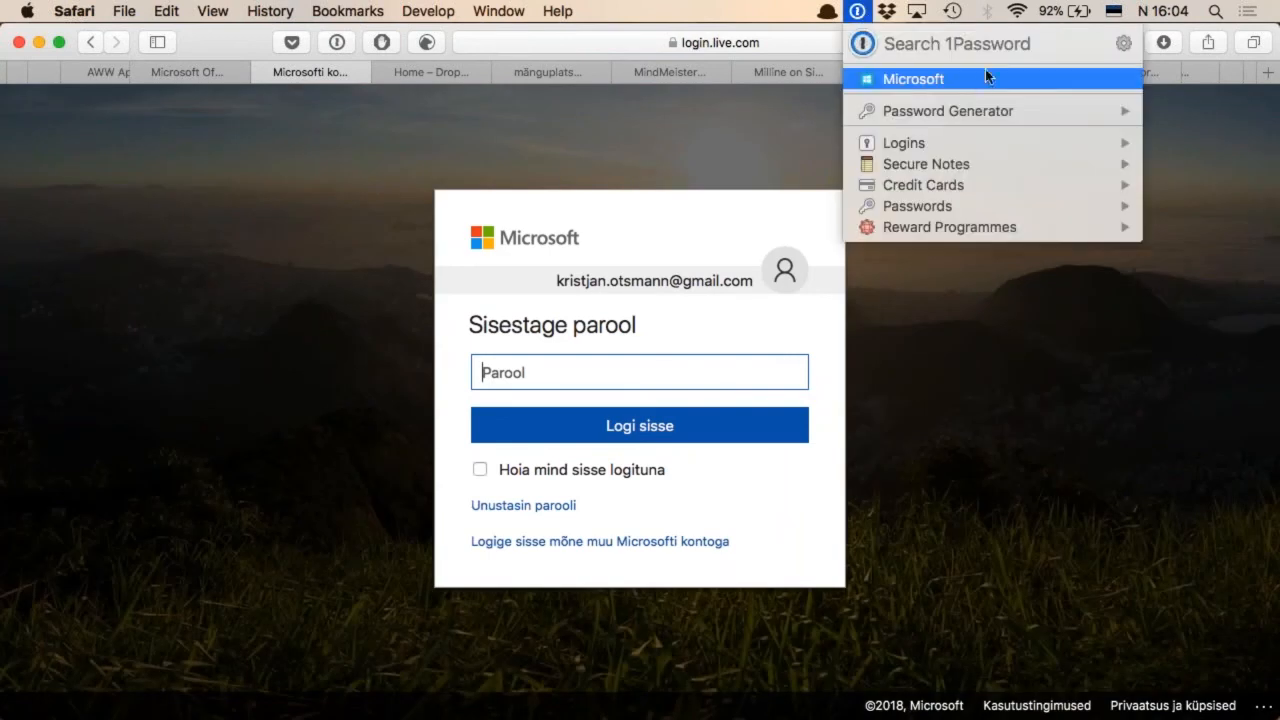
pyautogui.moveTo(974, 82)
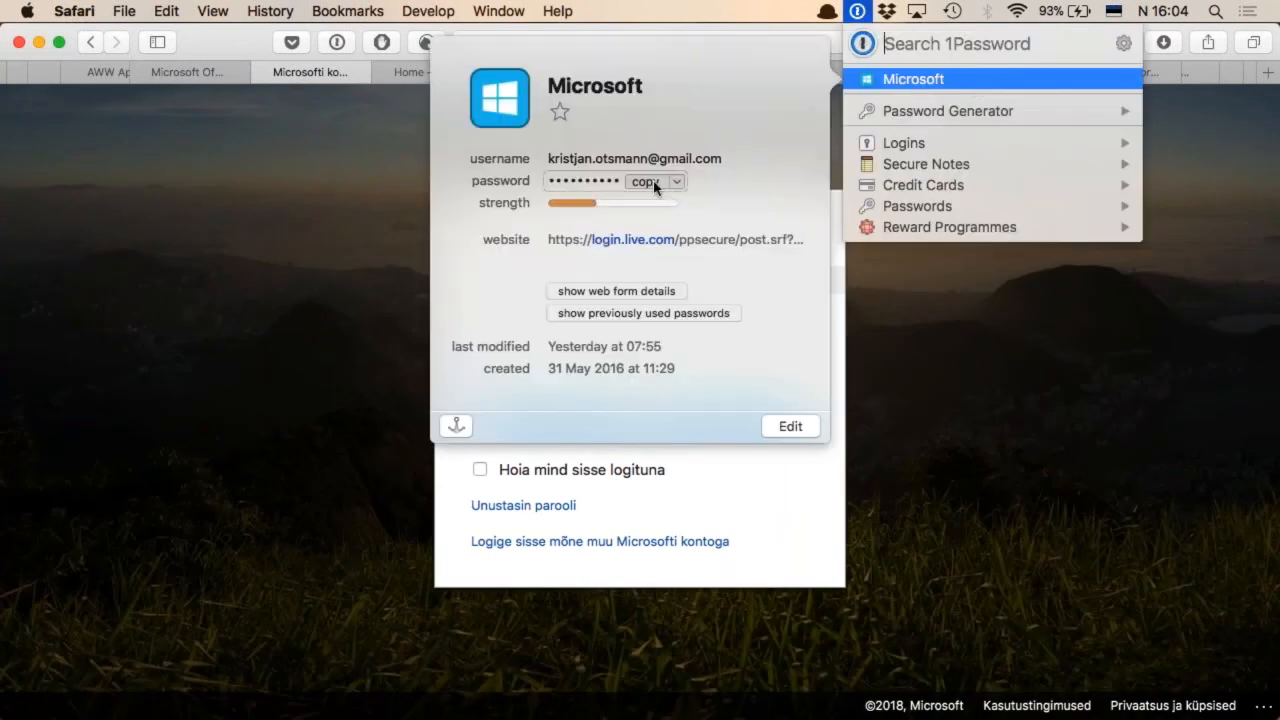
pyautogui.click(646, 182)
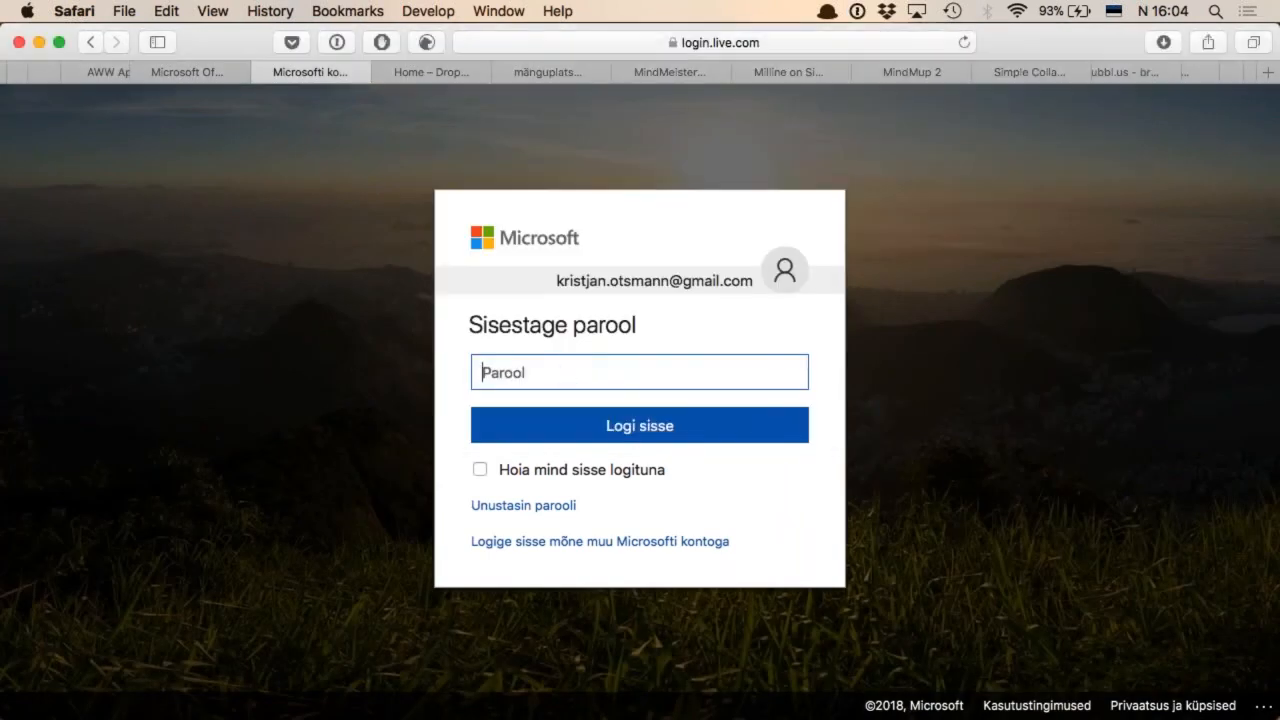
pyautogui.press('super+v')
pyautogui.press('Return')
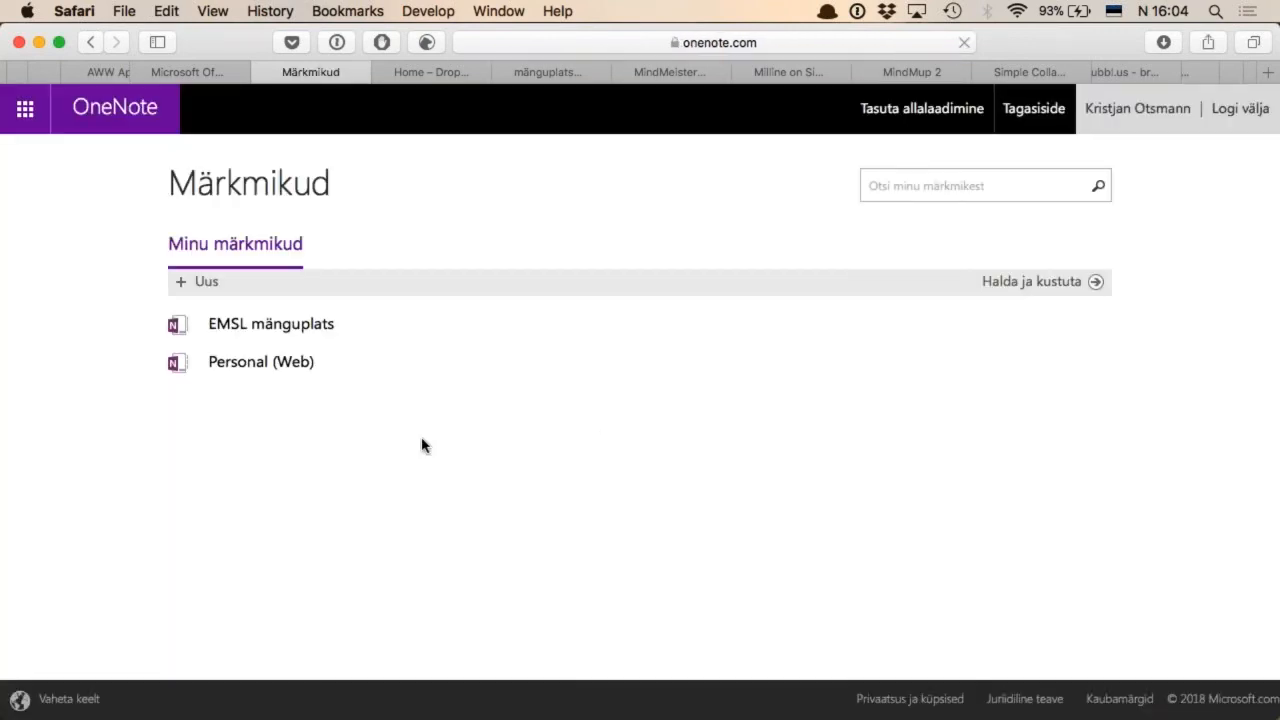
# Open the EMSL mänguplats notebook and create a section named "Koolituse märkmed"
pyautogui.click(293, 331)
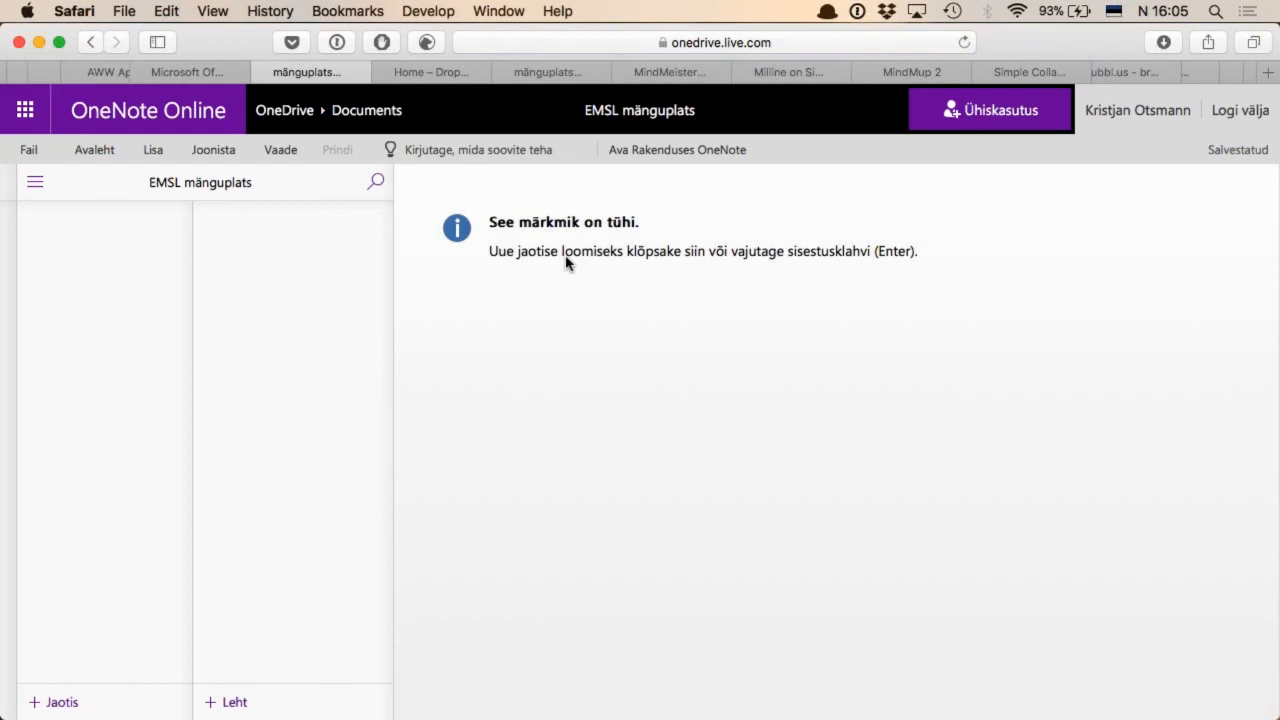
pyautogui.click(660, 257)
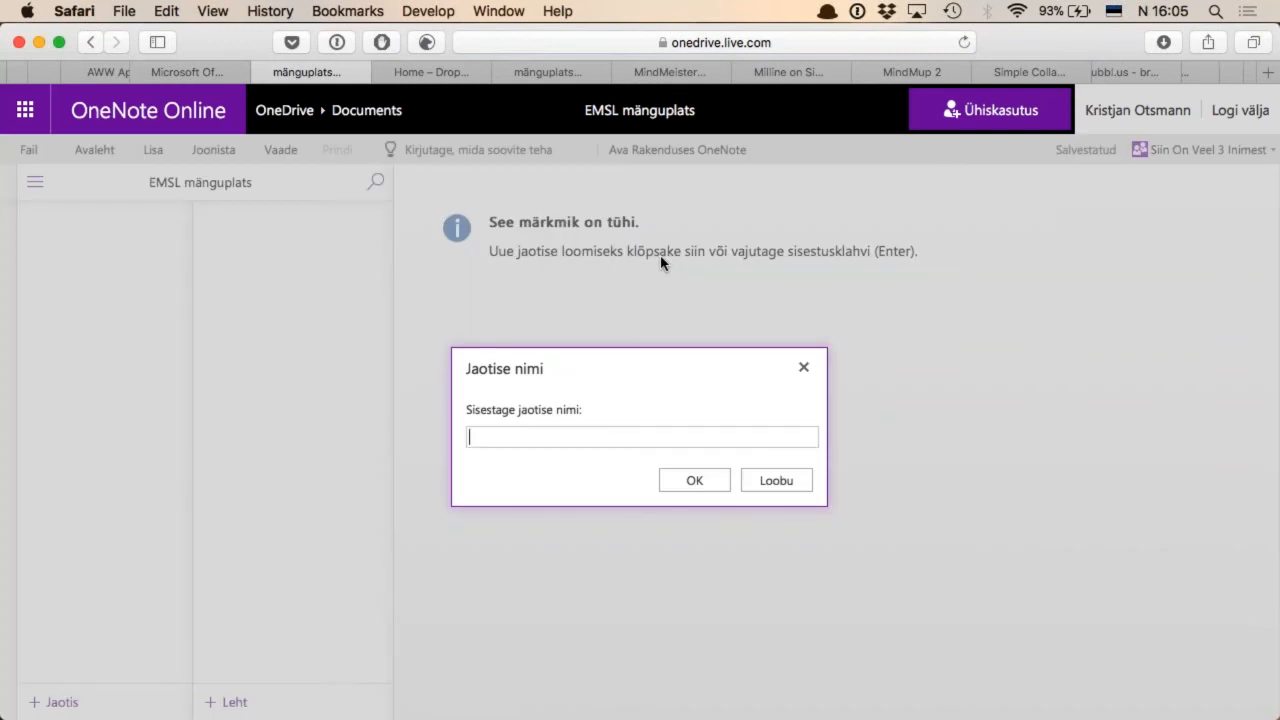
pyautogui.write('Koolituse märkmed')
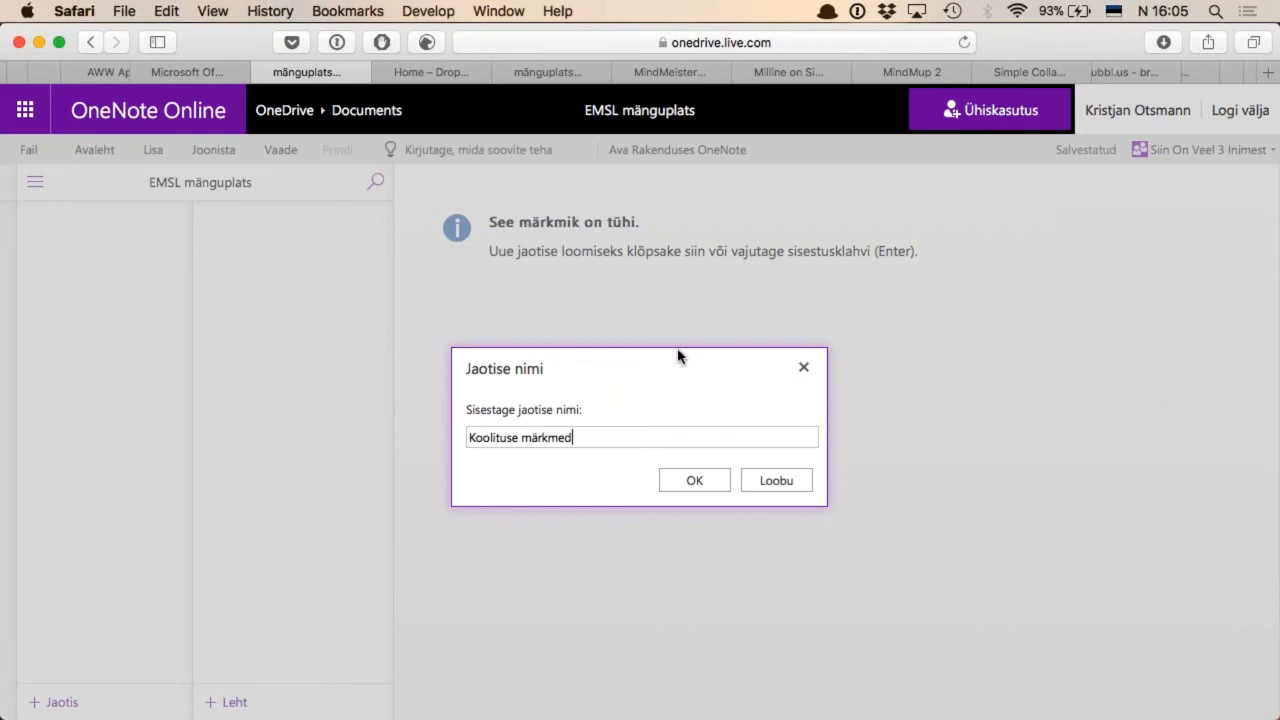
pyautogui.click(708, 488)
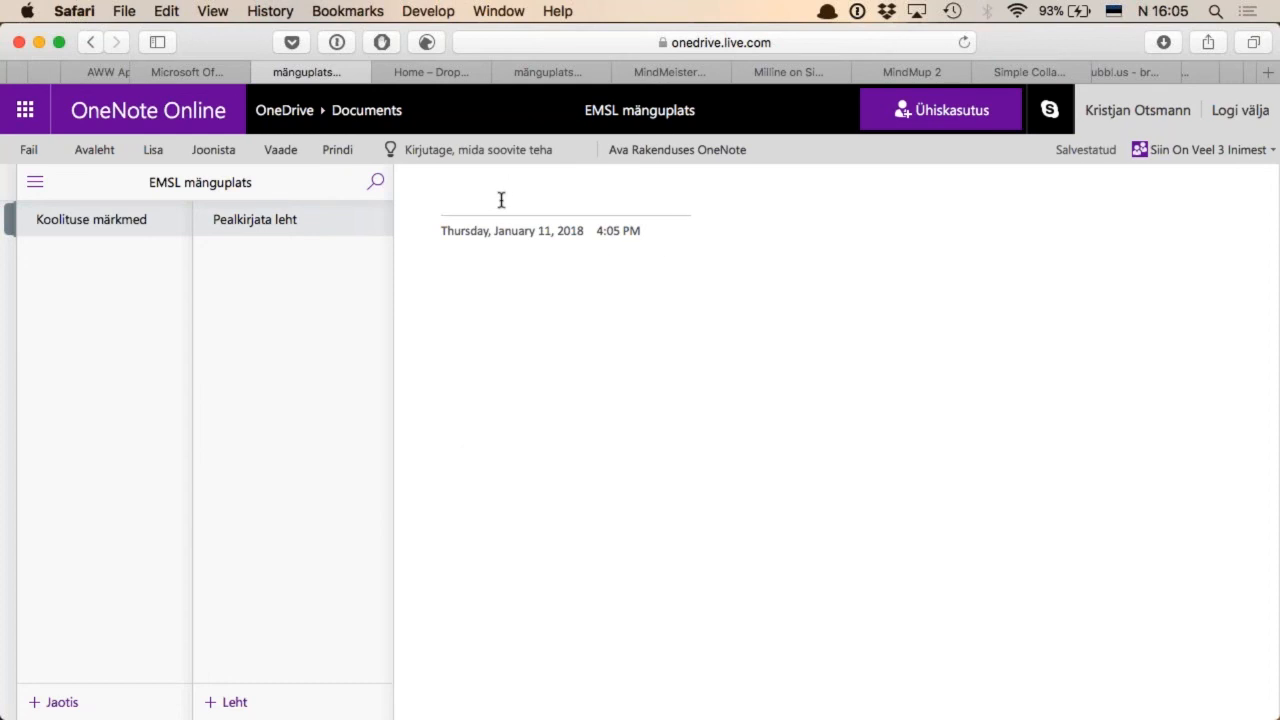
# Title the untitled page in the new section "Veebivahendid"
pyautogui.write('Veebivahendid')
pyautogui.press('Return')
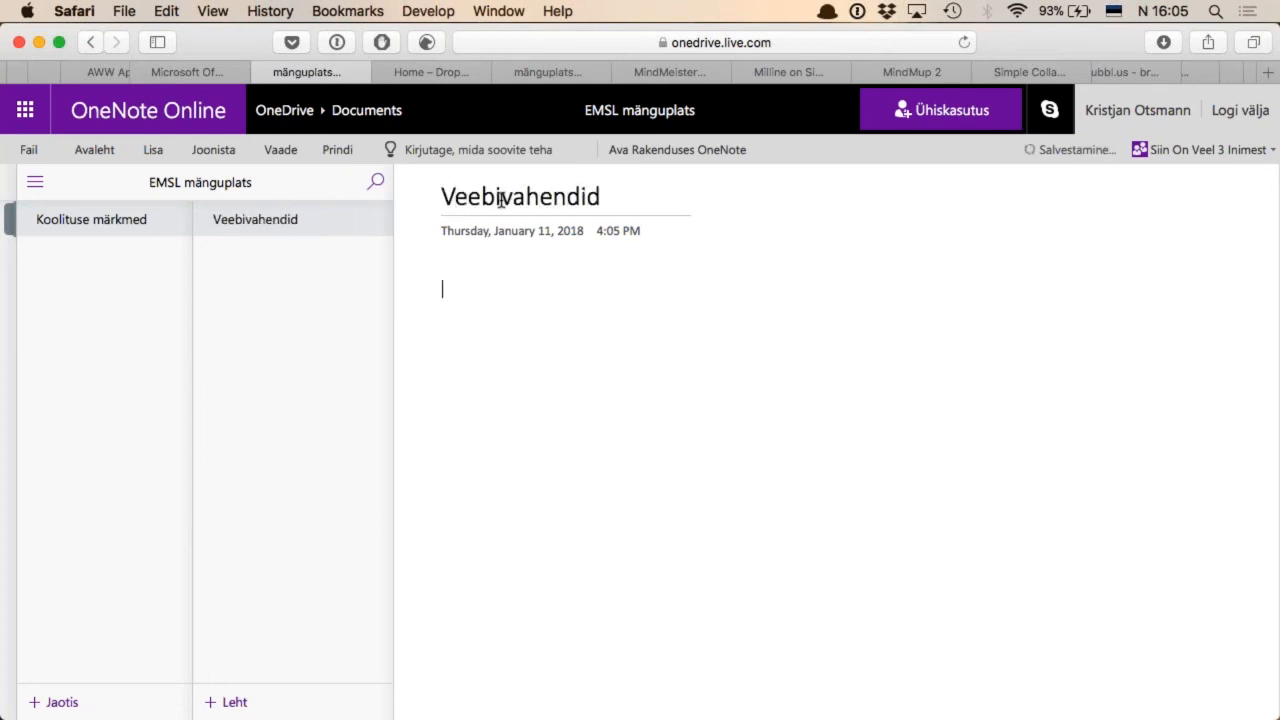
# Write "Nüüd saame kõik koos märkmeid teha." in the page body, and view who else is in the notebook
pyautogui.write('Nõud')
pyautogui.hotkey('alt', 'BackSpace')
pyautogui.write('Nüüd saame kõik koos mär')
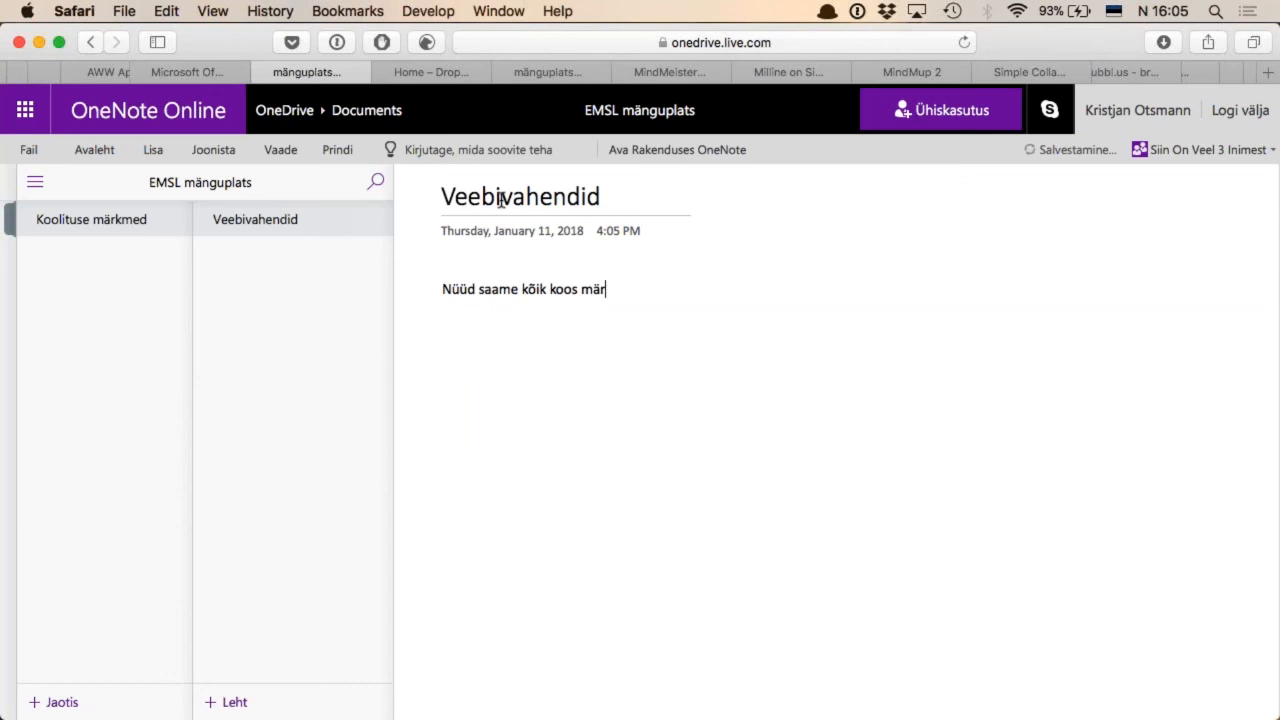
pyautogui.write('kmeid teha.')
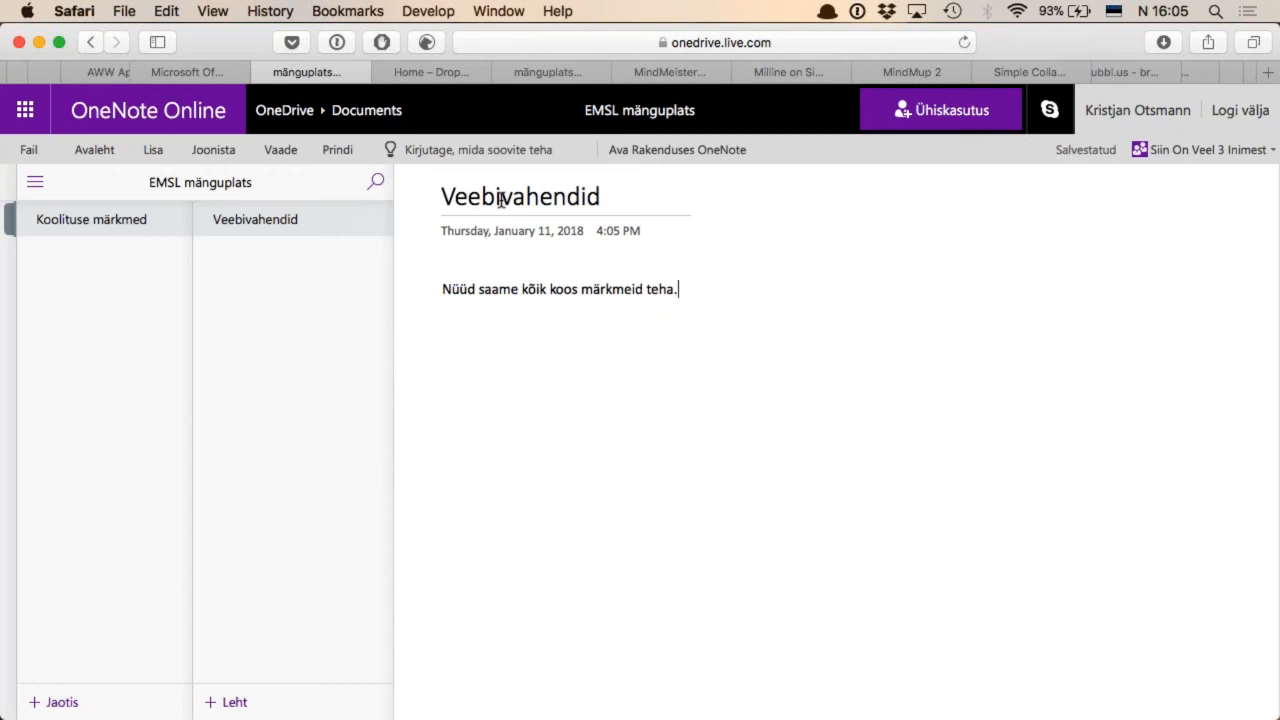
pyautogui.click(1270, 160)
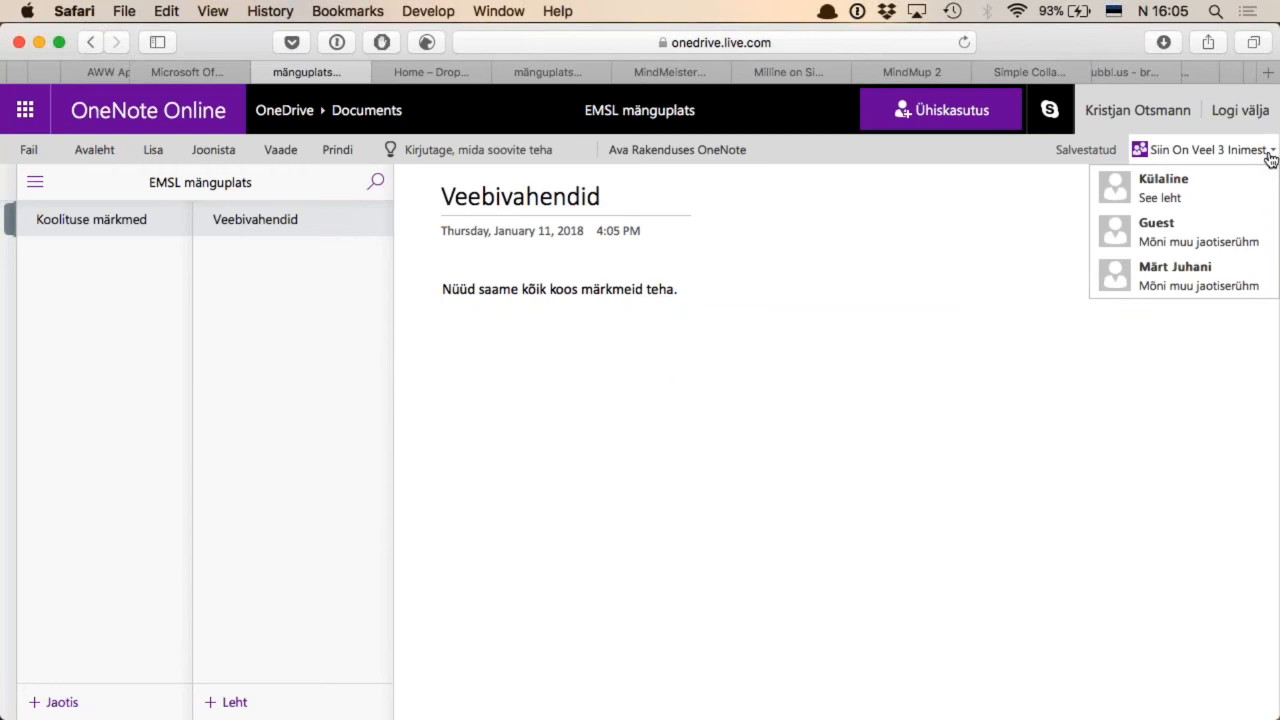
pyautogui.click(1270, 160)
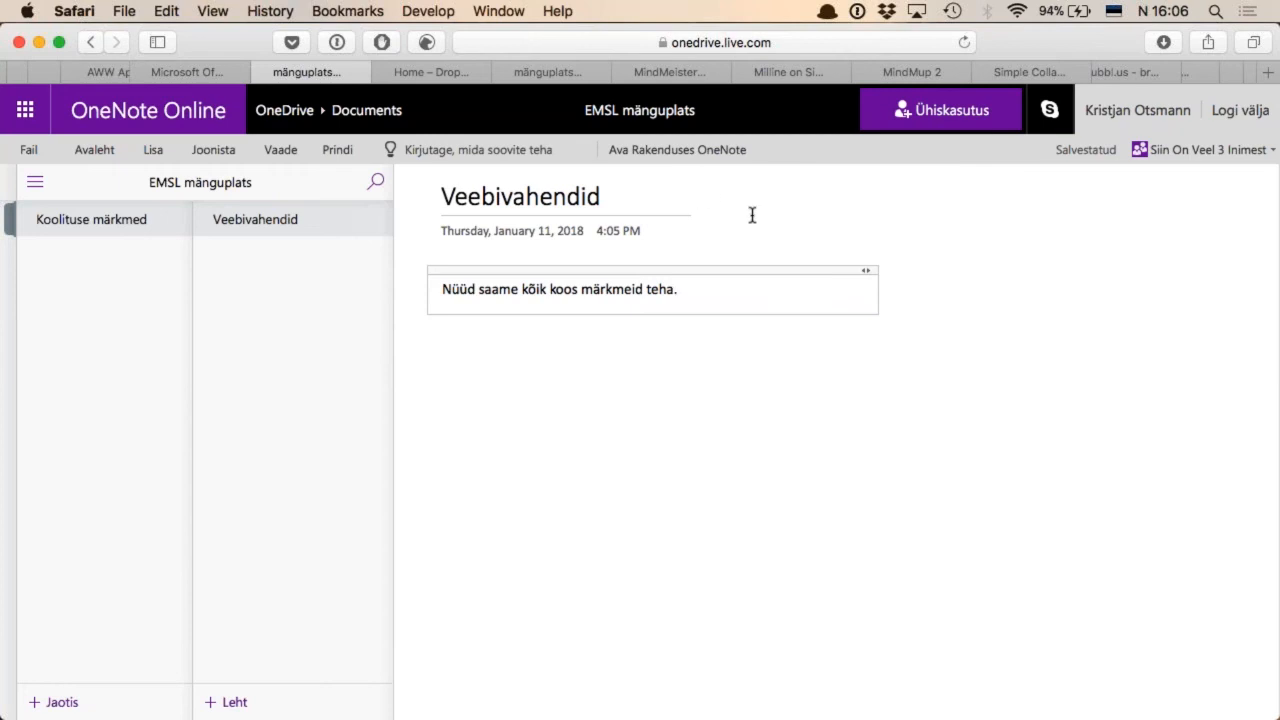
# Switch to Dropbox Paper, dismiss the Microsoft Word tip and go to the "EMSL veebiseminari mänguplats" document
pyautogui.hotkey('ctrl', 'Tab')
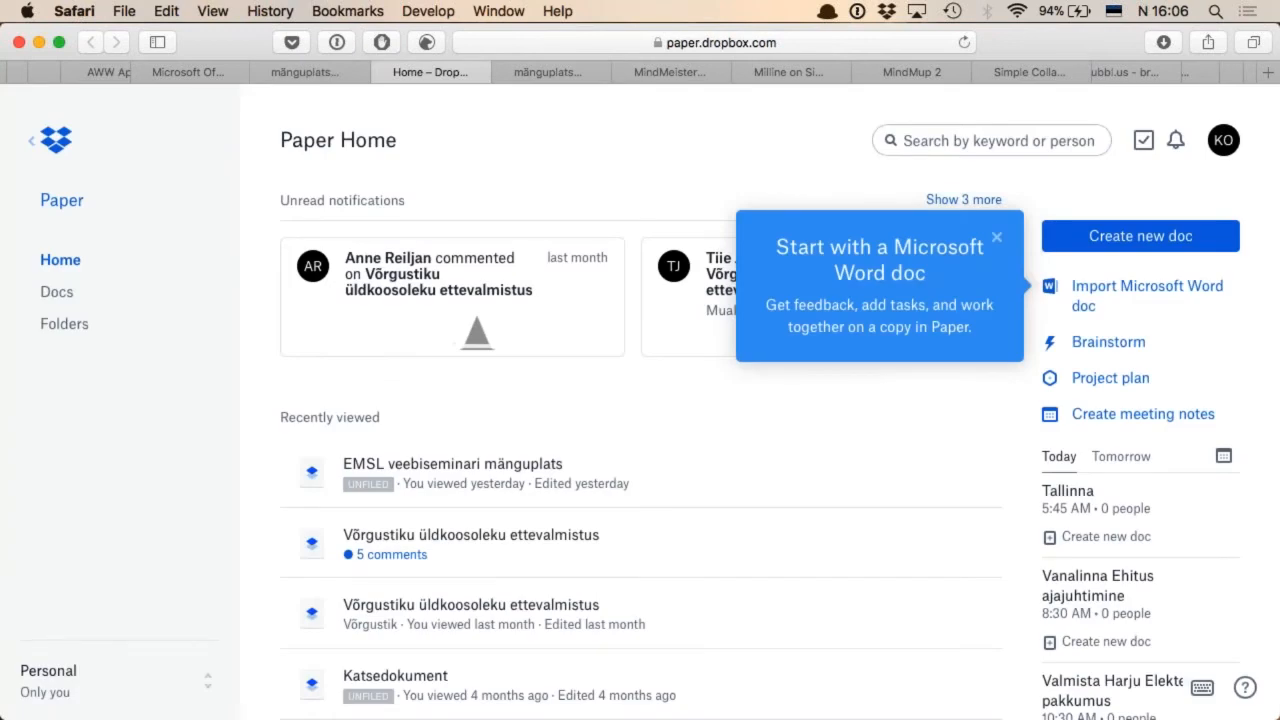
pyautogui.click(996, 241)
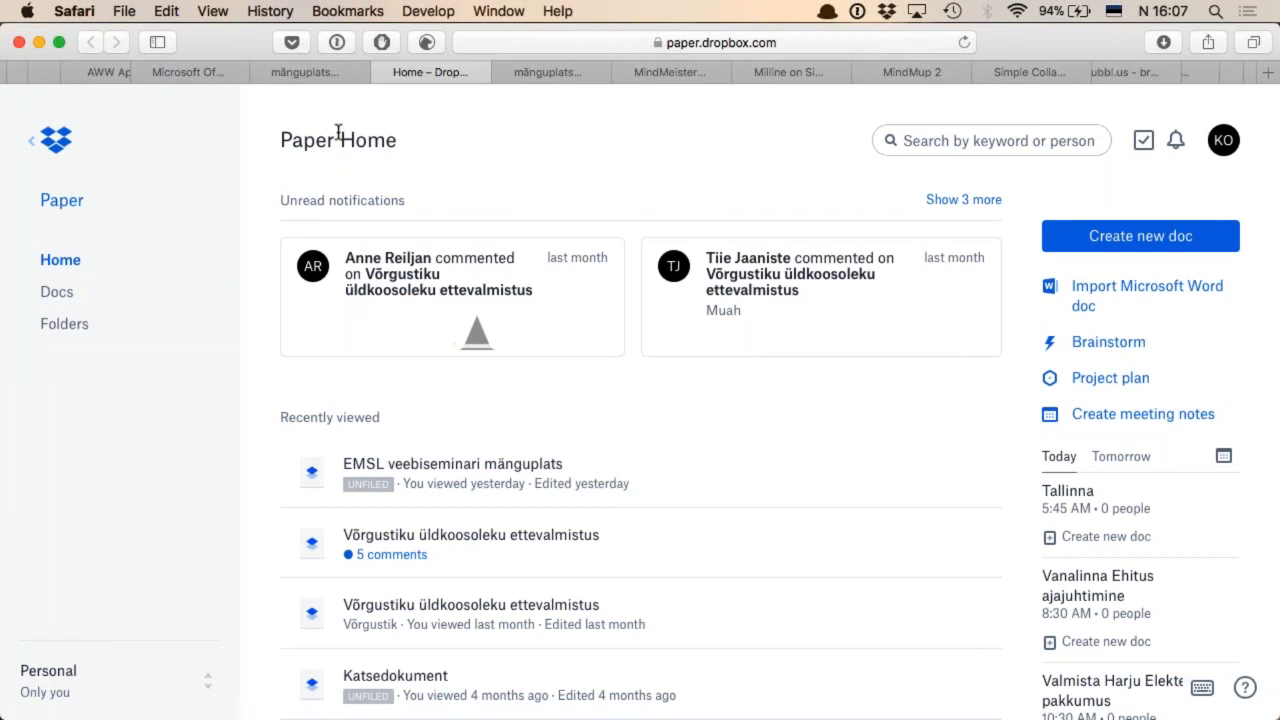
pyautogui.hotkey('ctrl', 'Tab')
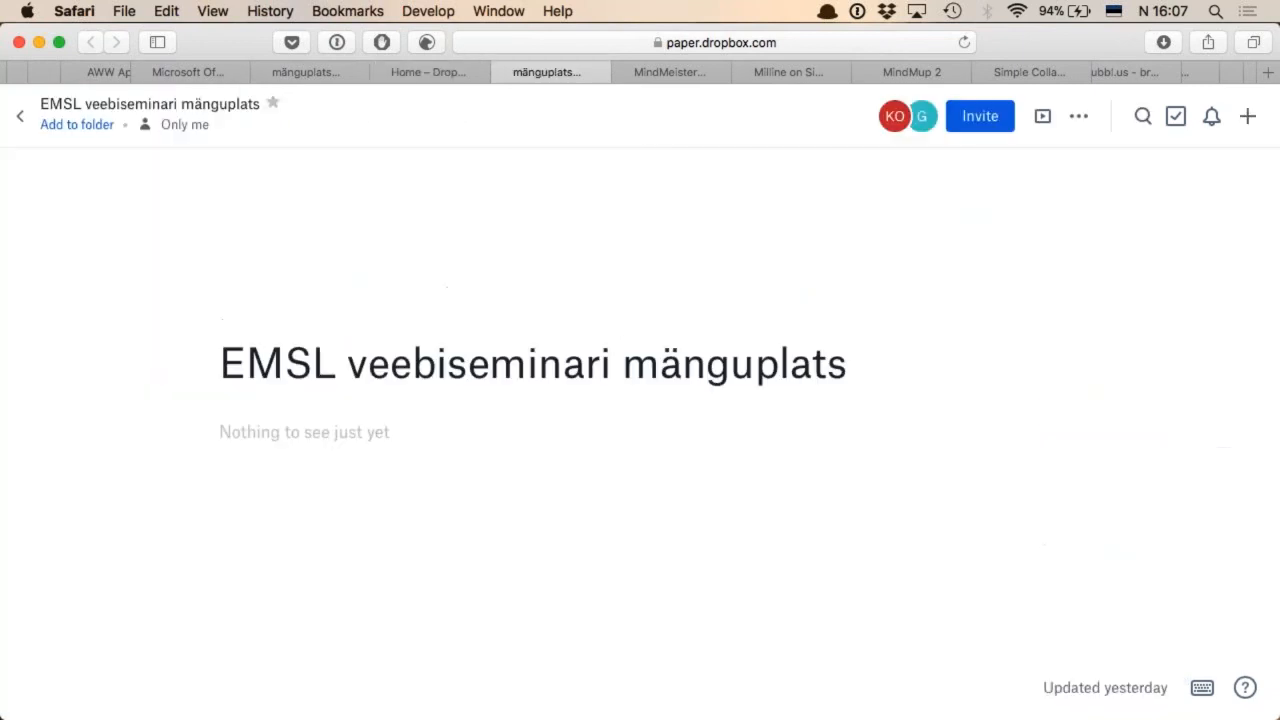
# Write "Ma saan kirjutada." as the first body line of the Paper document
pyautogui.click(284, 434)
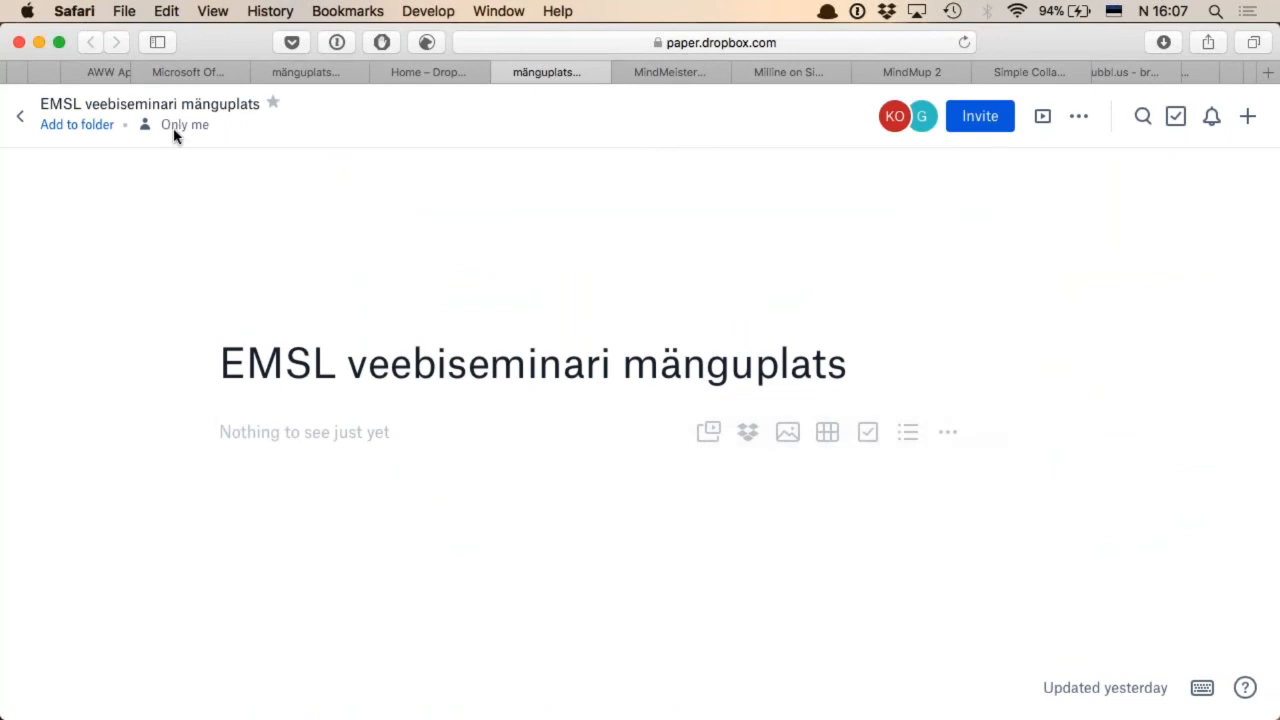
pyautogui.moveTo(174, 133)
pyautogui.moveTo(923, 116)
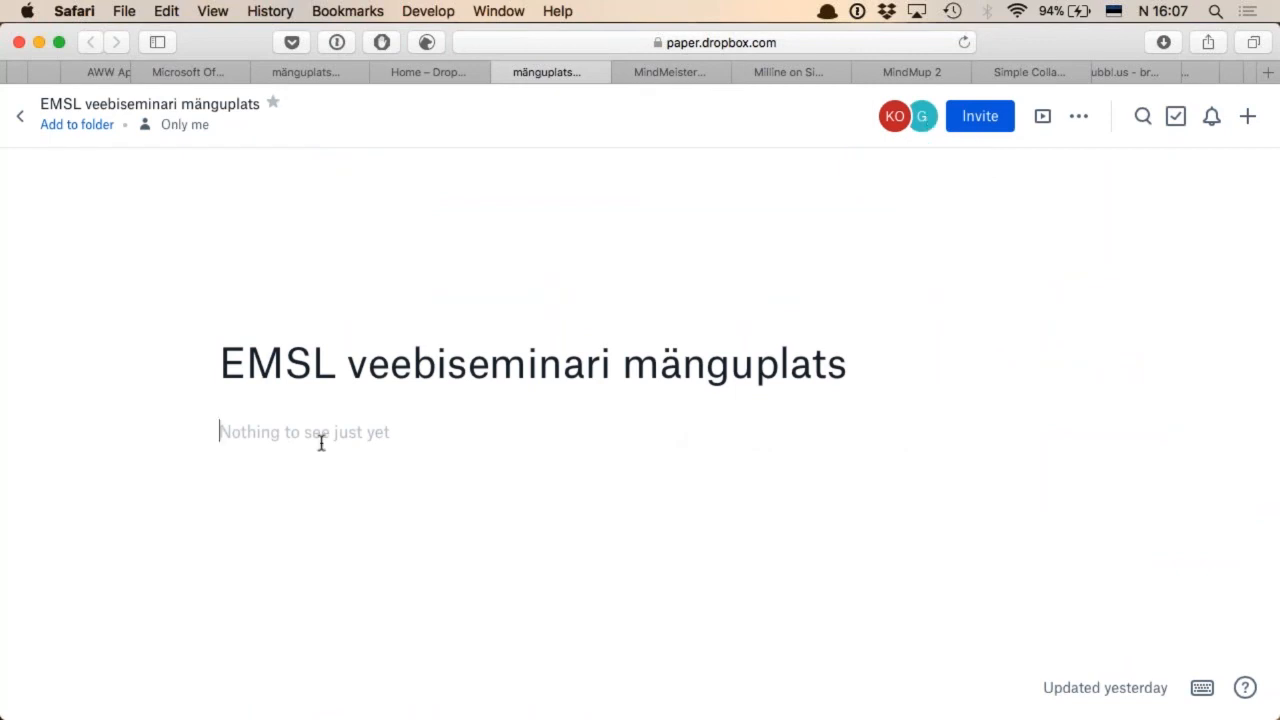
pyautogui.write('Ma sa')
pyautogui.press('BackSpace')
pyautogui.write('saan kirjutada.')
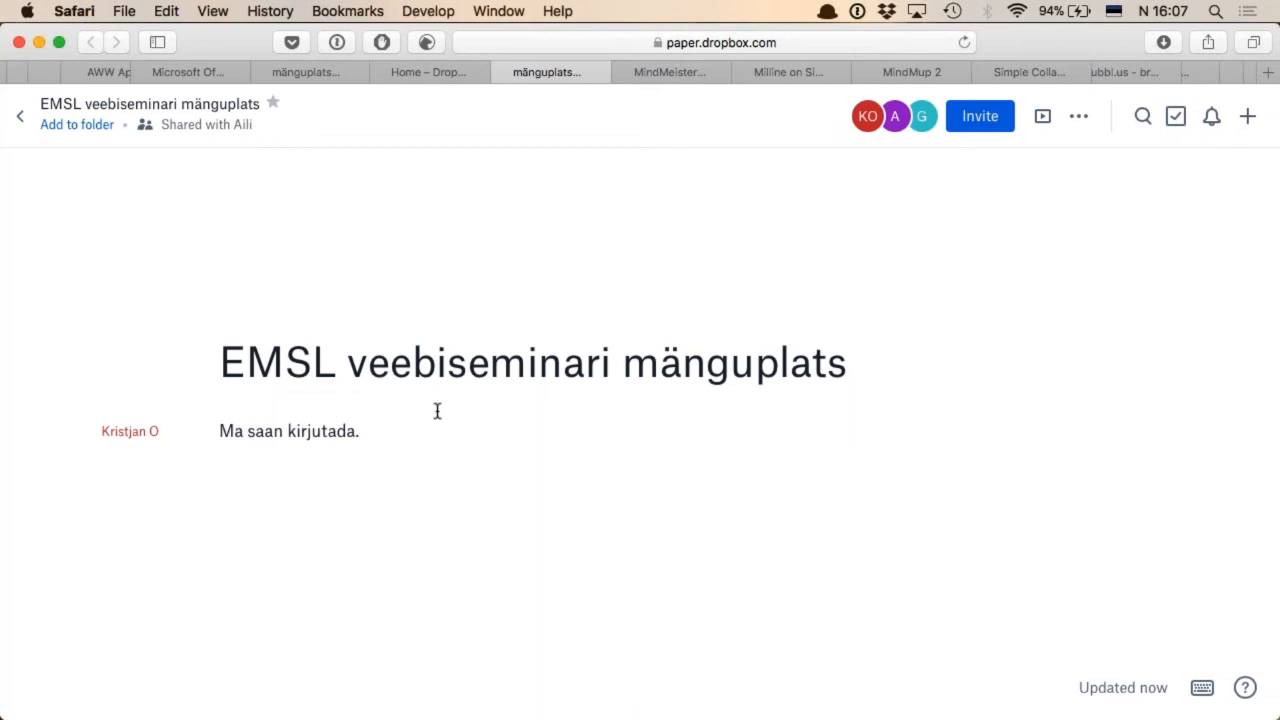
# Insert the image "Selge Pilt logo.jpg" from the Logo folder on a new line below the text
pyautogui.press('Return')
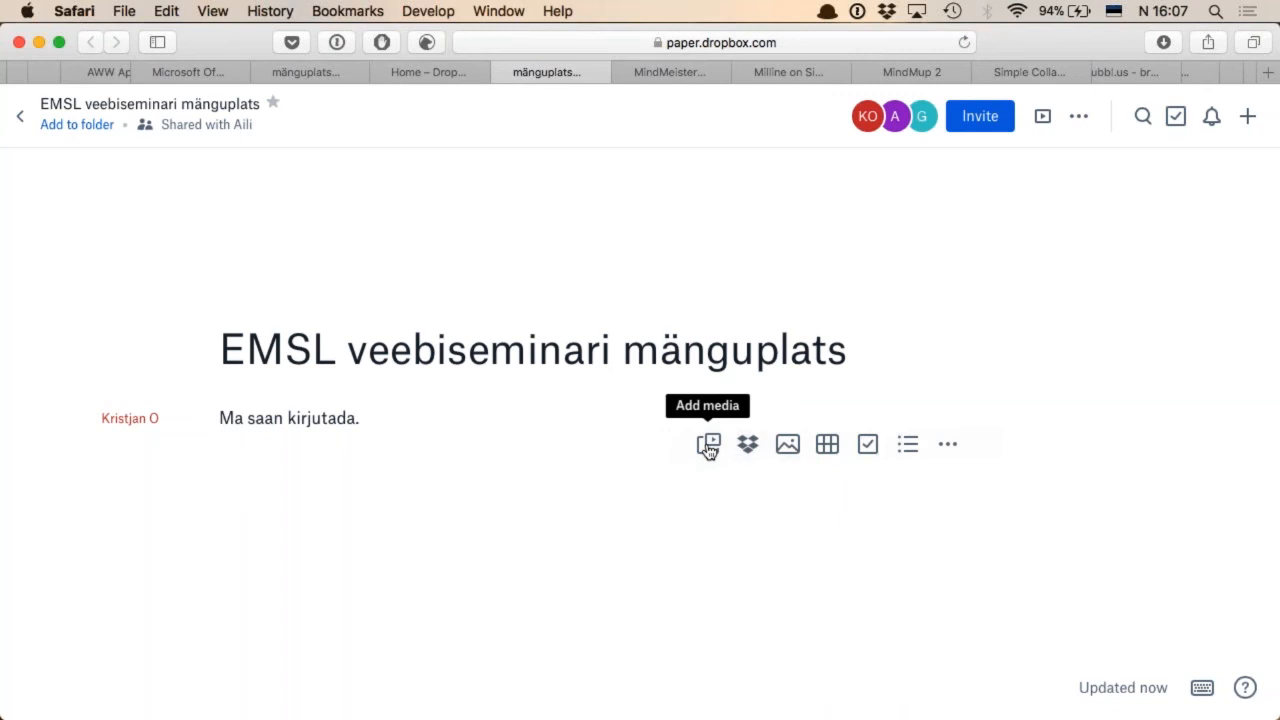
pyautogui.click(789, 448)
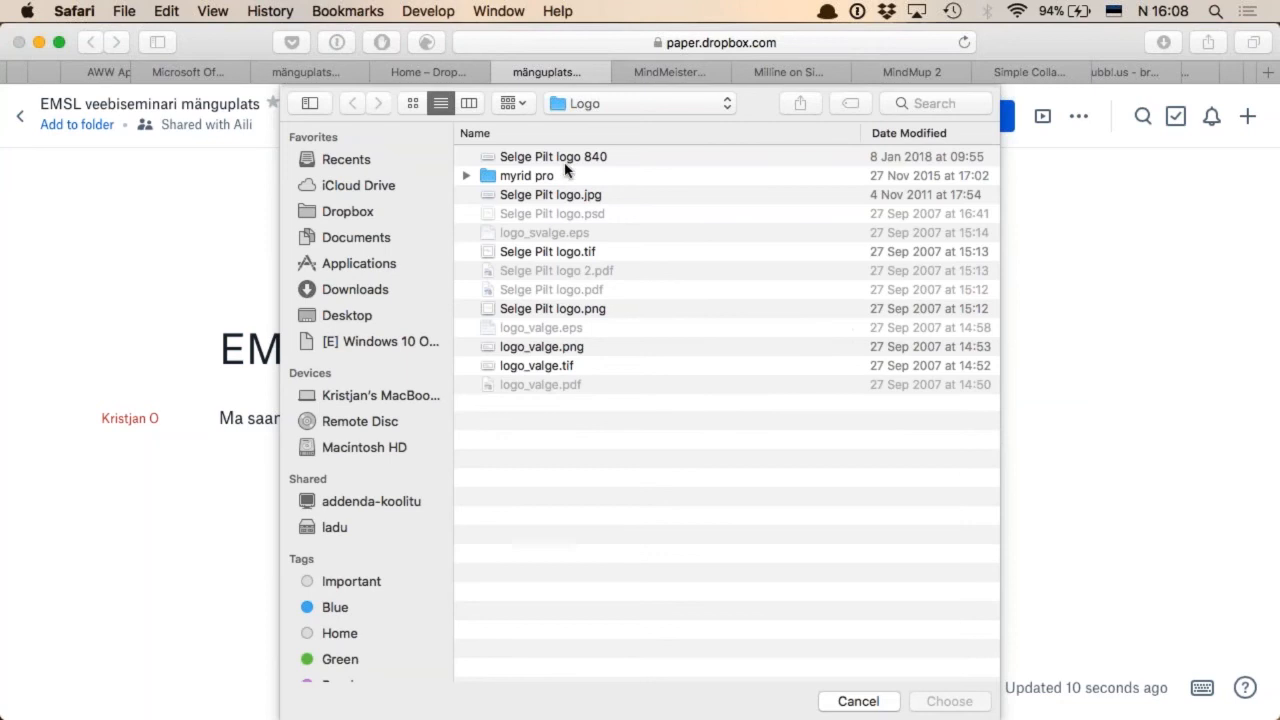
pyautogui.doubleClick(583, 196)
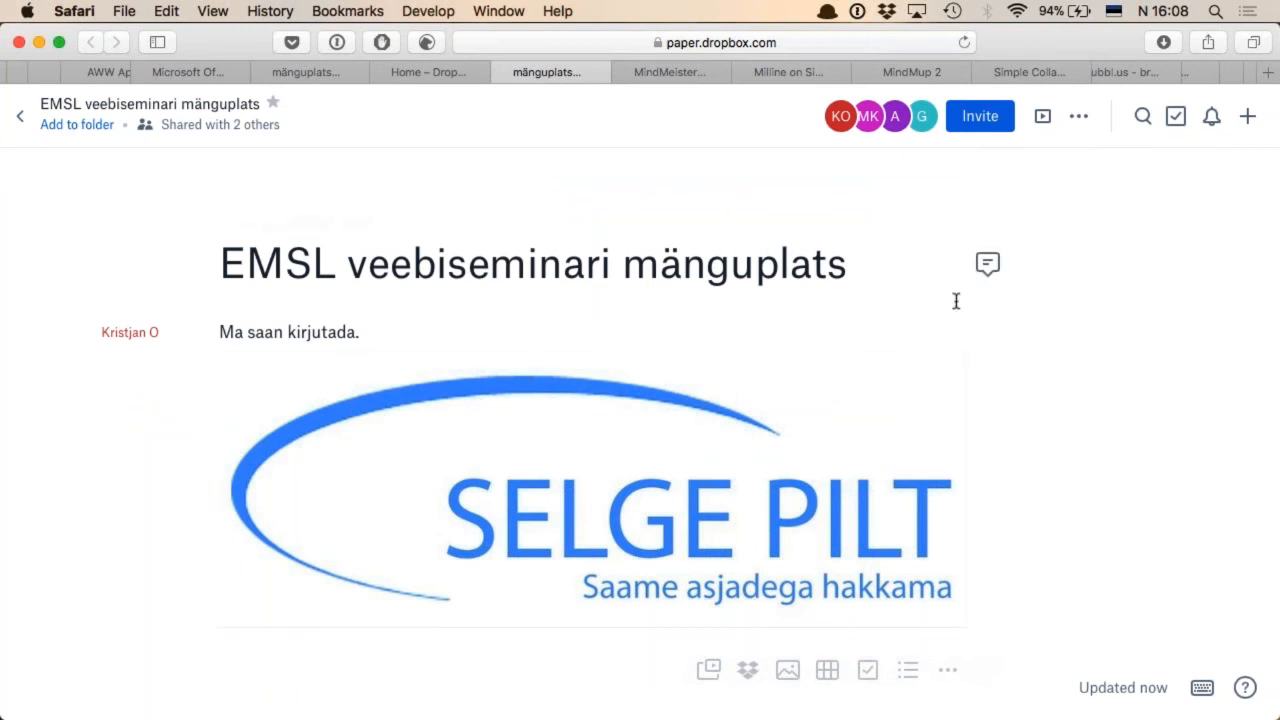
# Insert a two-column table below the Selge Pilt logo
pyautogui.scroll(-4, 950, 310)
pyautogui.scroll(4, 950, 310)
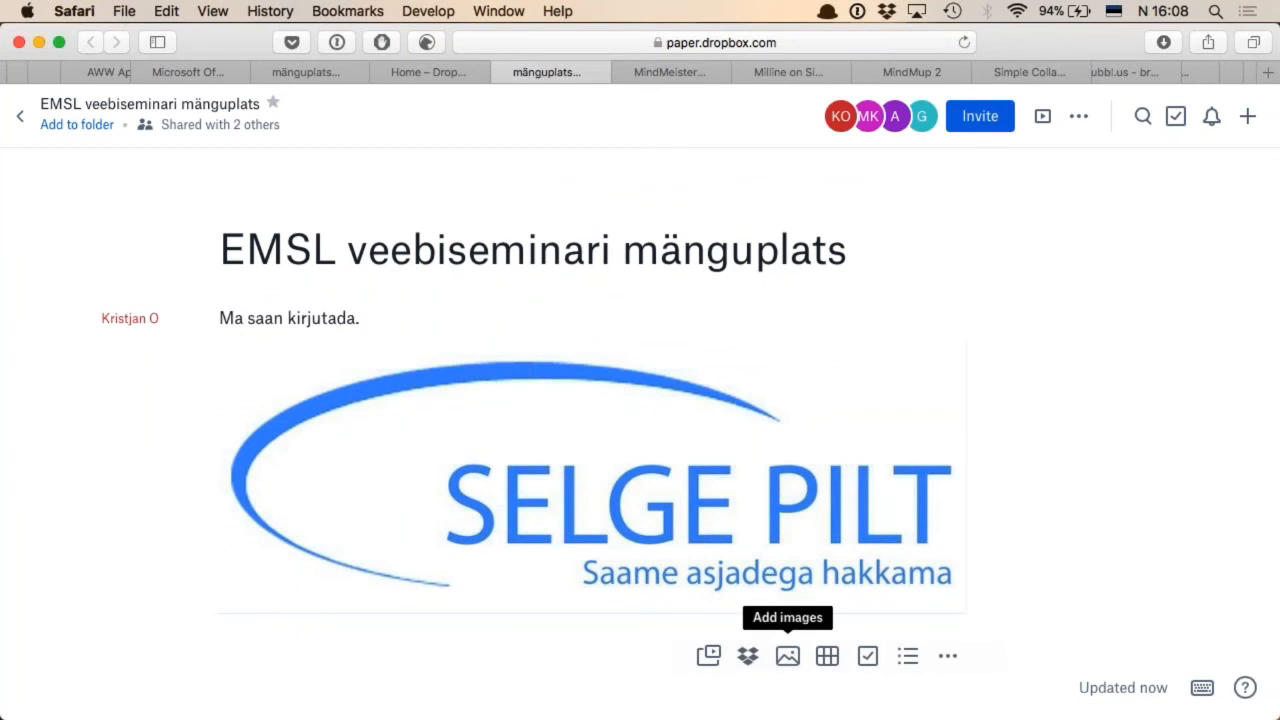
pyautogui.click(828, 658)
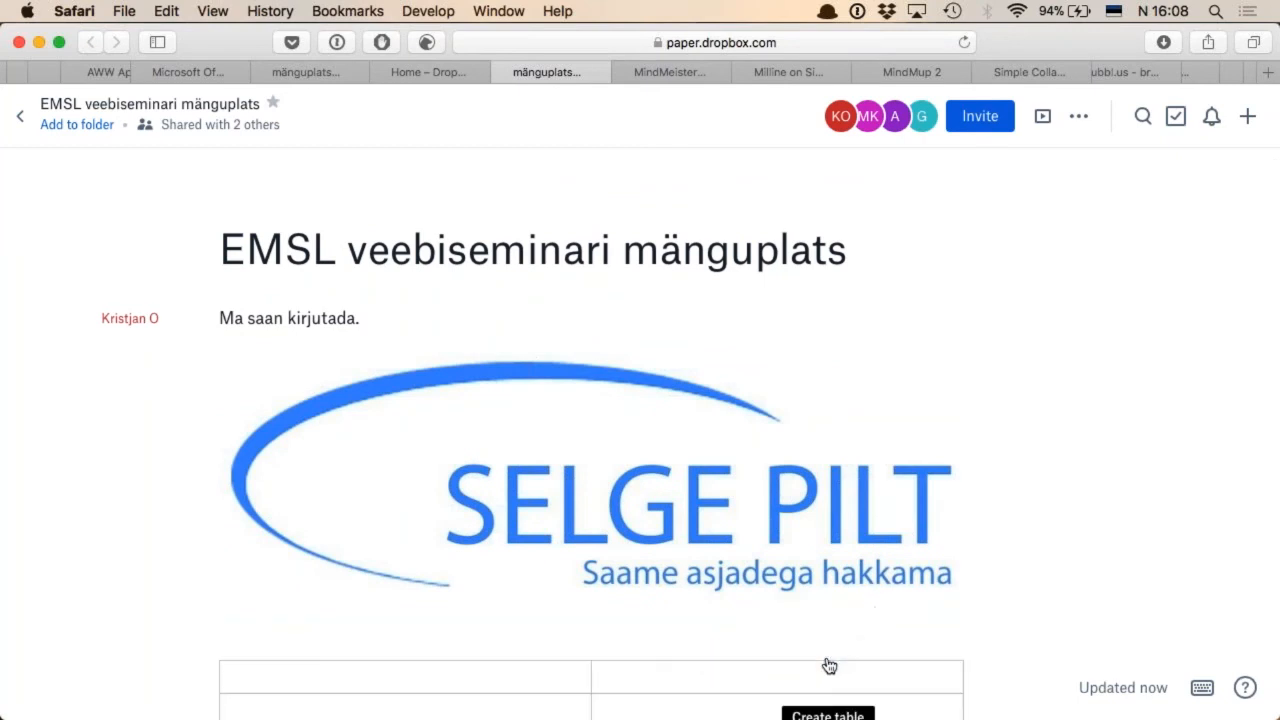
# Enter "Tabel" and "Väärtus" as the column headings in the table's first row
pyautogui.click(377, 380)
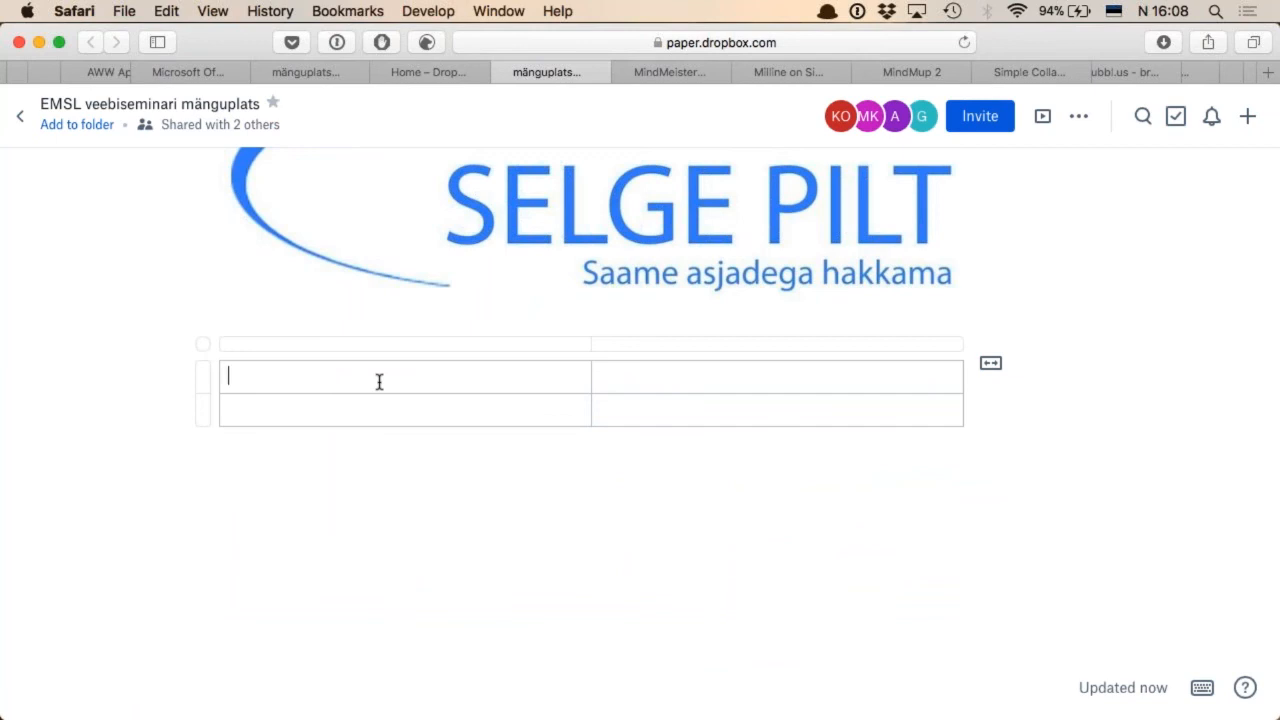
pyautogui.write('Tabel')
pyautogui.press('Tab')
pyautogui.write('Väärtus')
pyautogui.press('Tab')
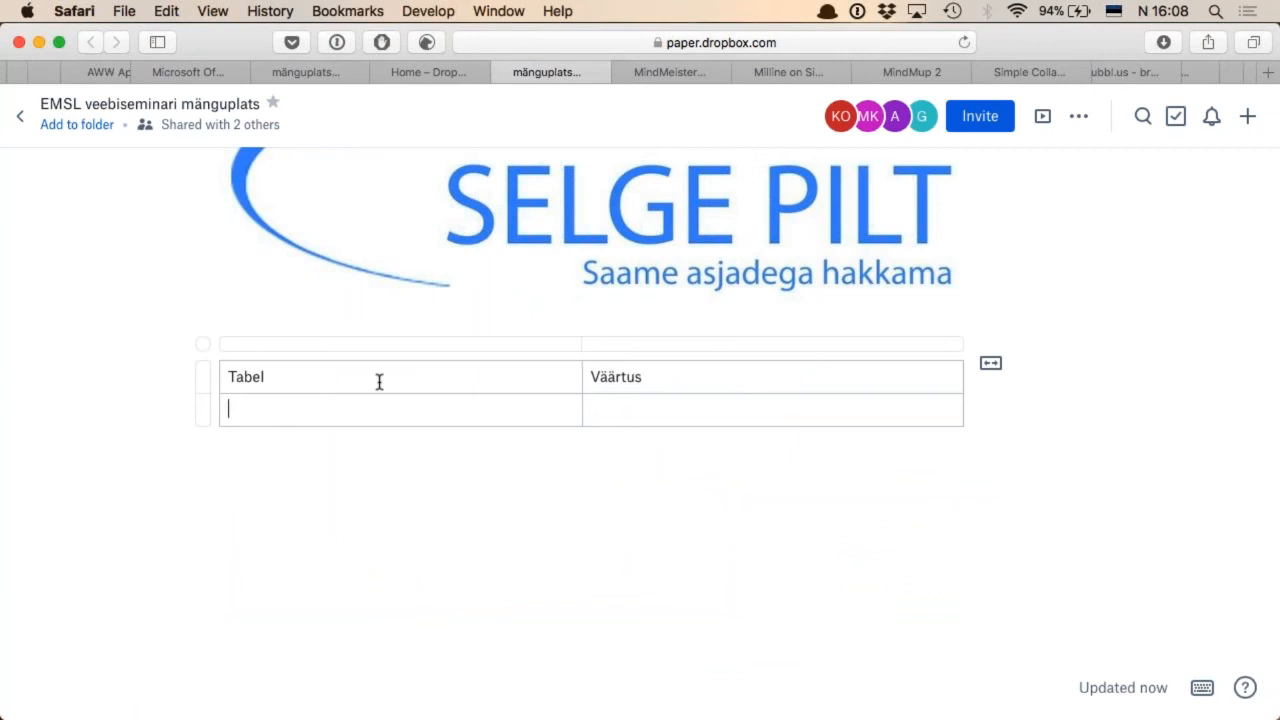
# Enter 1 and 2 in consecutive rows under "Väärtus", extend the table by another row, and place the cursor below the table
pyautogui.press('Tab')
pyautogui.write('1')
pyautogui.press('Return')
pyautogui.write('2')
pyautogui.press('Return')
pyautogui.press('Tab')
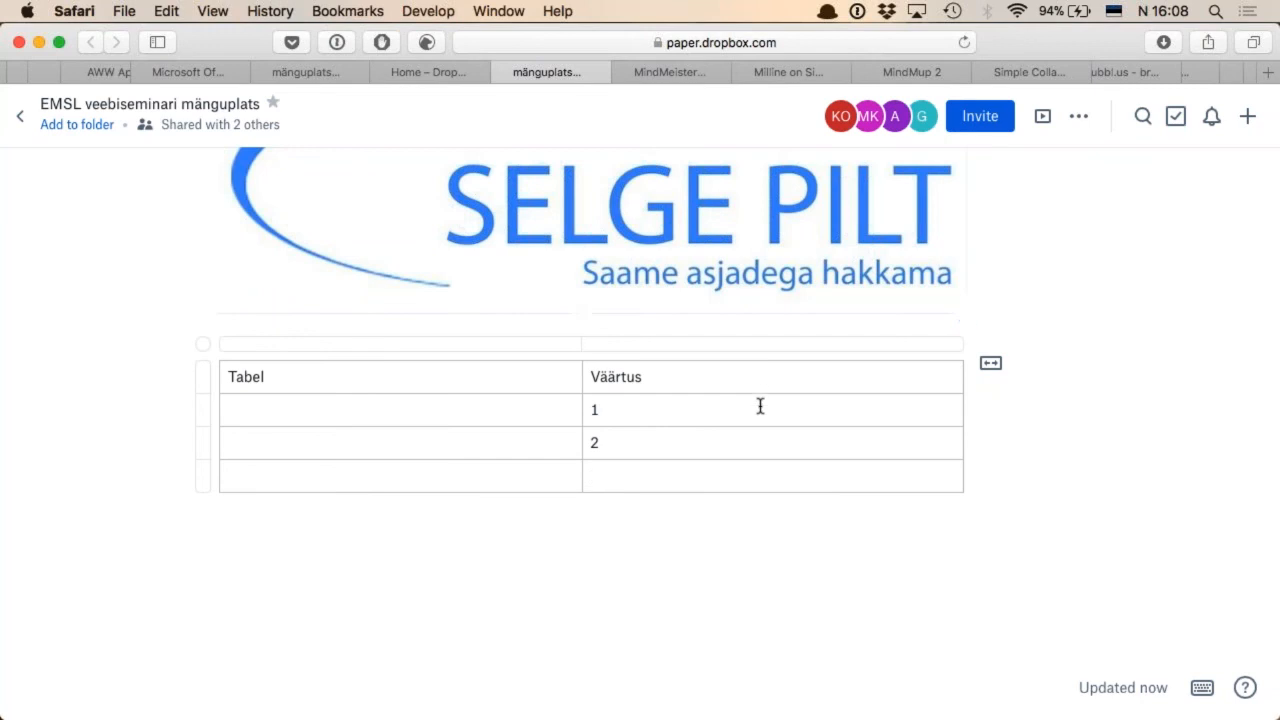
pyautogui.moveTo(703, 420); pyautogui.dragTo(643, 467)
pyautogui.click(643, 467)
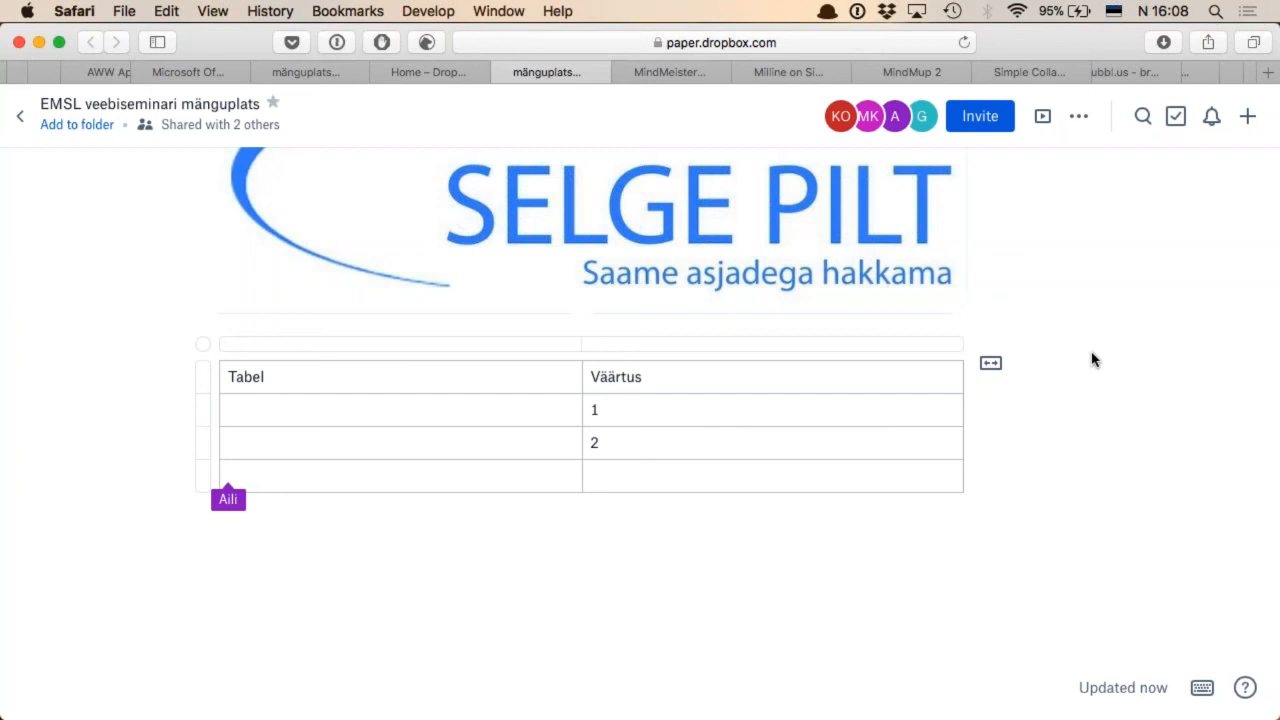
pyautogui.click(874, 527)
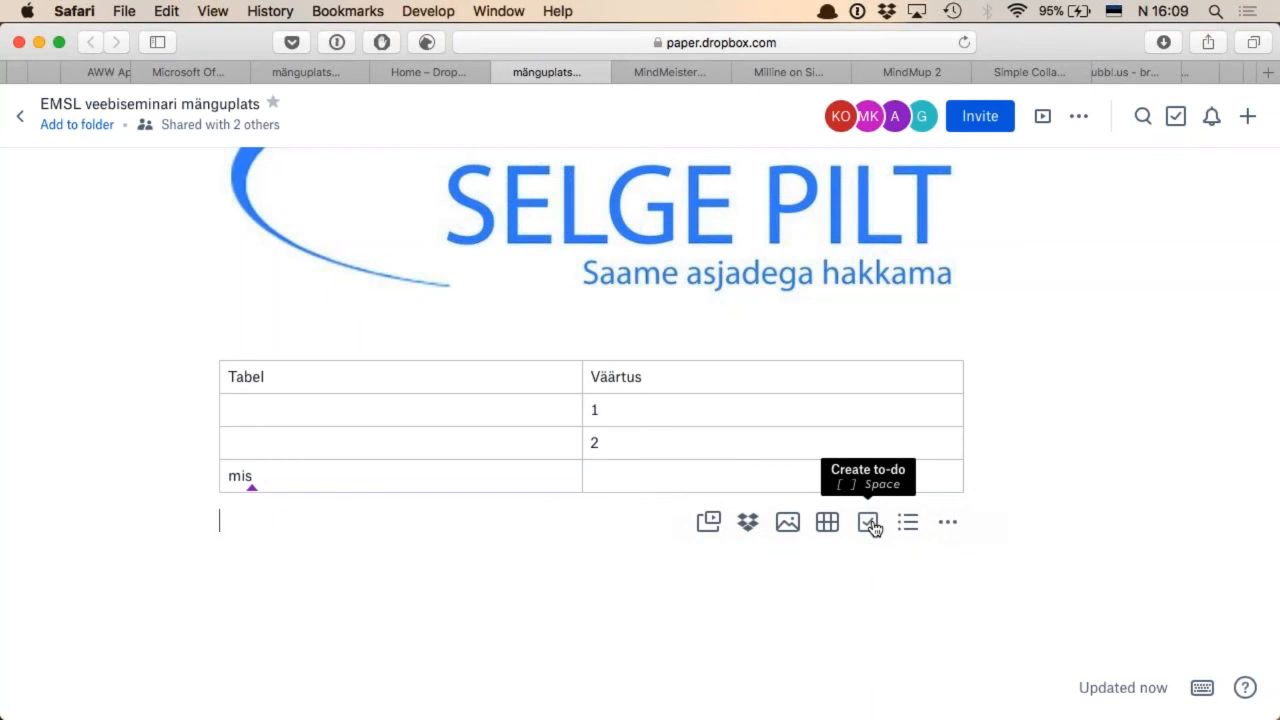
# Open Google Keep at keep.google.com in a new browser tab
pyautogui.press('super+s')
pyautogui.press('super+t')
pyautogui.write('keep.google.com')
pyautogui.press('Return')
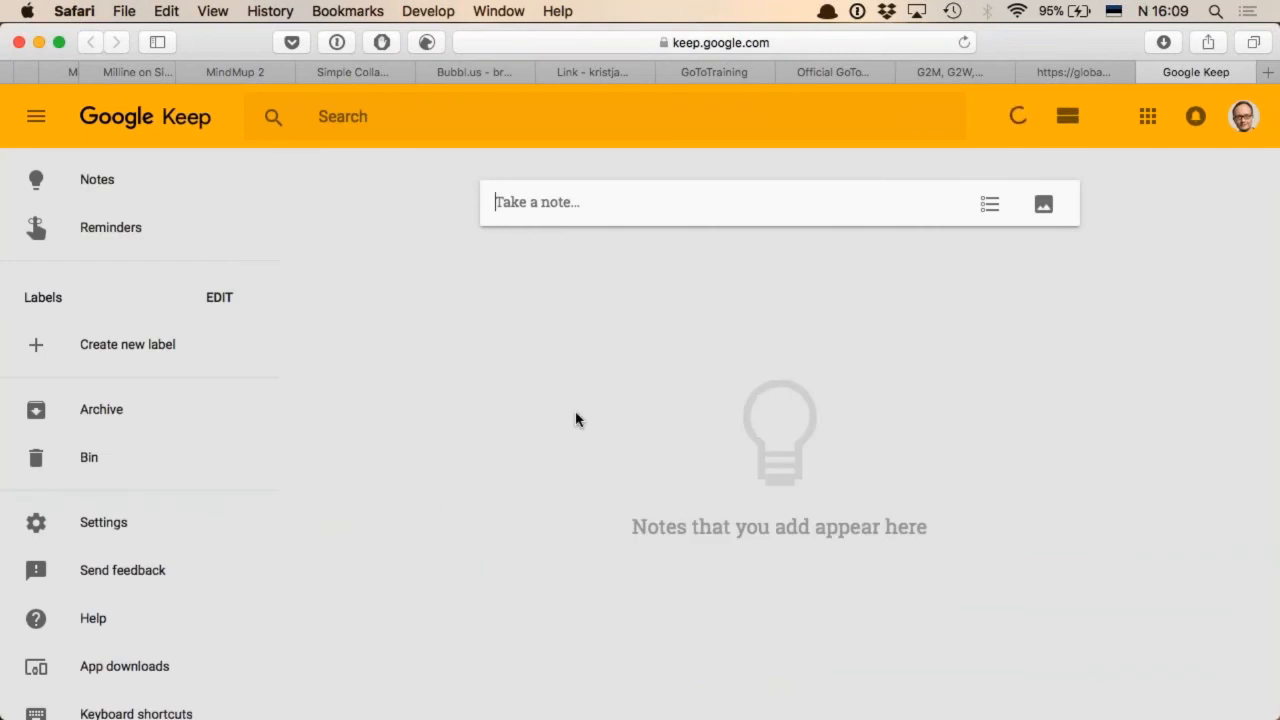
# Create a Google Keep note reading "Tuli maailmamuutev idee"
pyautogui.write('Tuli maailma muutev idee')
pyautogui.press('Return')
pyautogui.click(1033, 312)
pyautogui.click(894, 203)
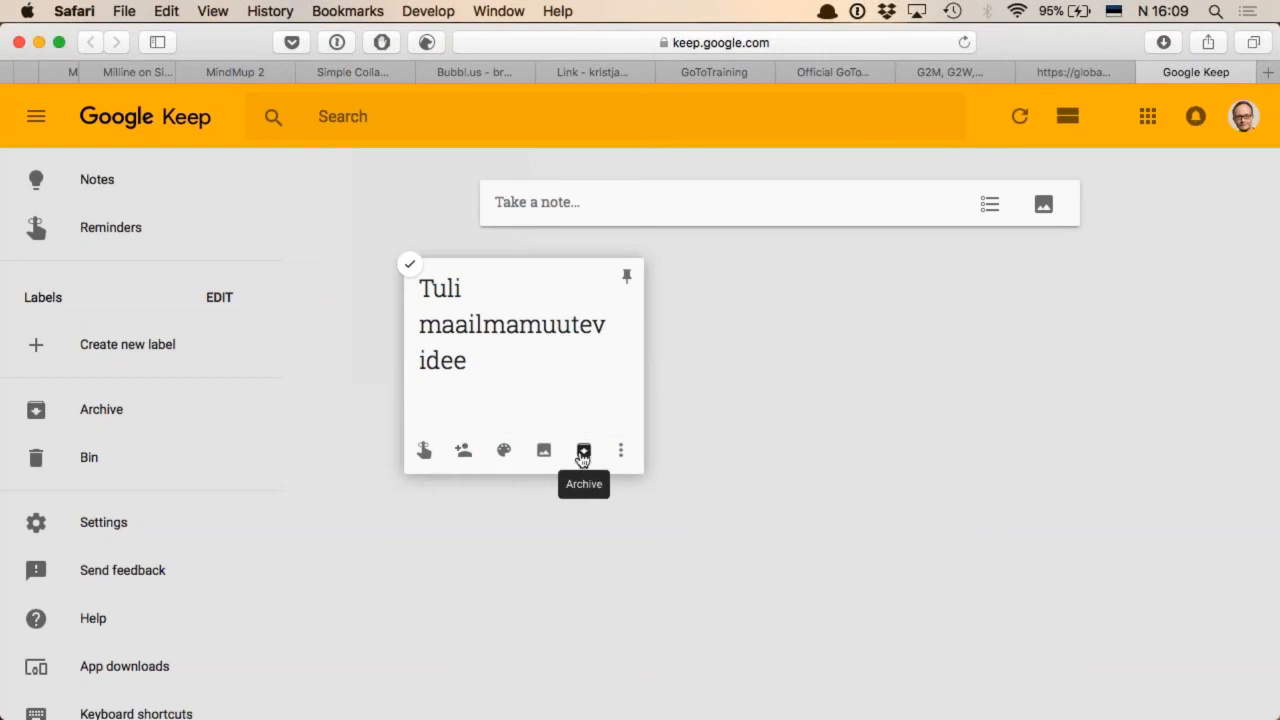
# Show the new note's additional actions and look through the Google Keep navigation options
pyautogui.click(621, 455)
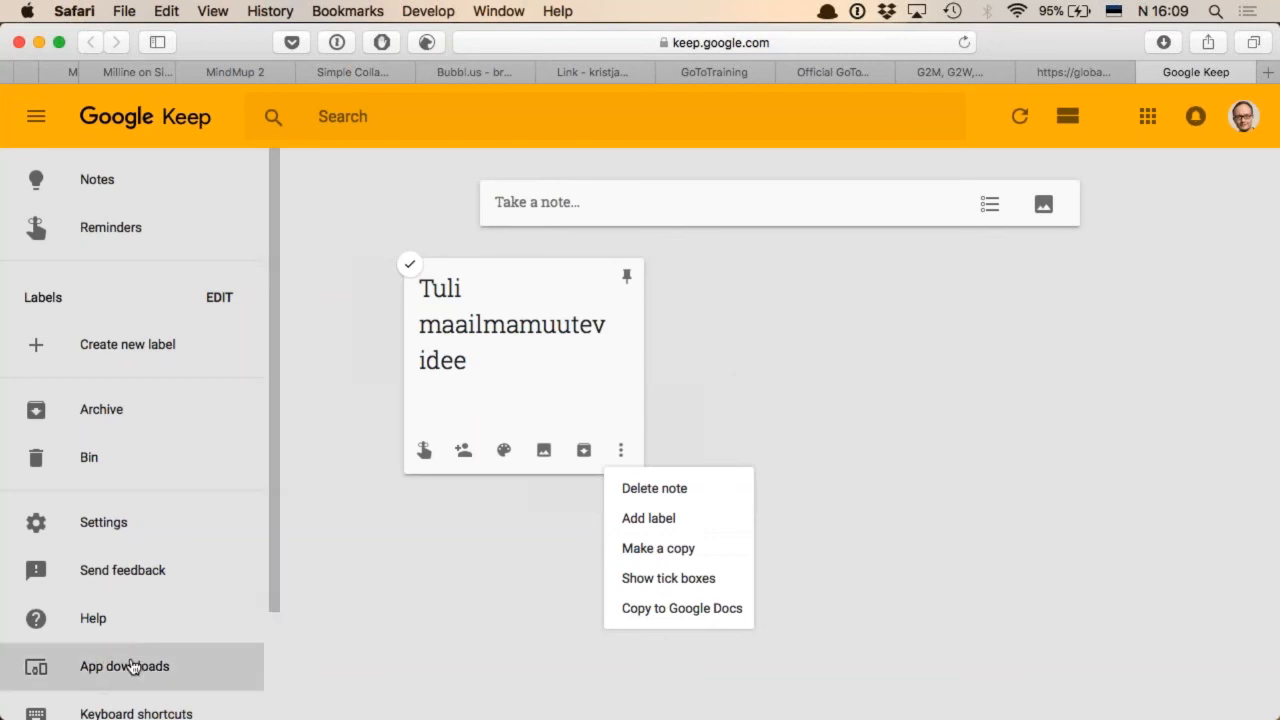
pyautogui.scroll(-3, 128, 570)
pyautogui.scroll(3, 130, 568)
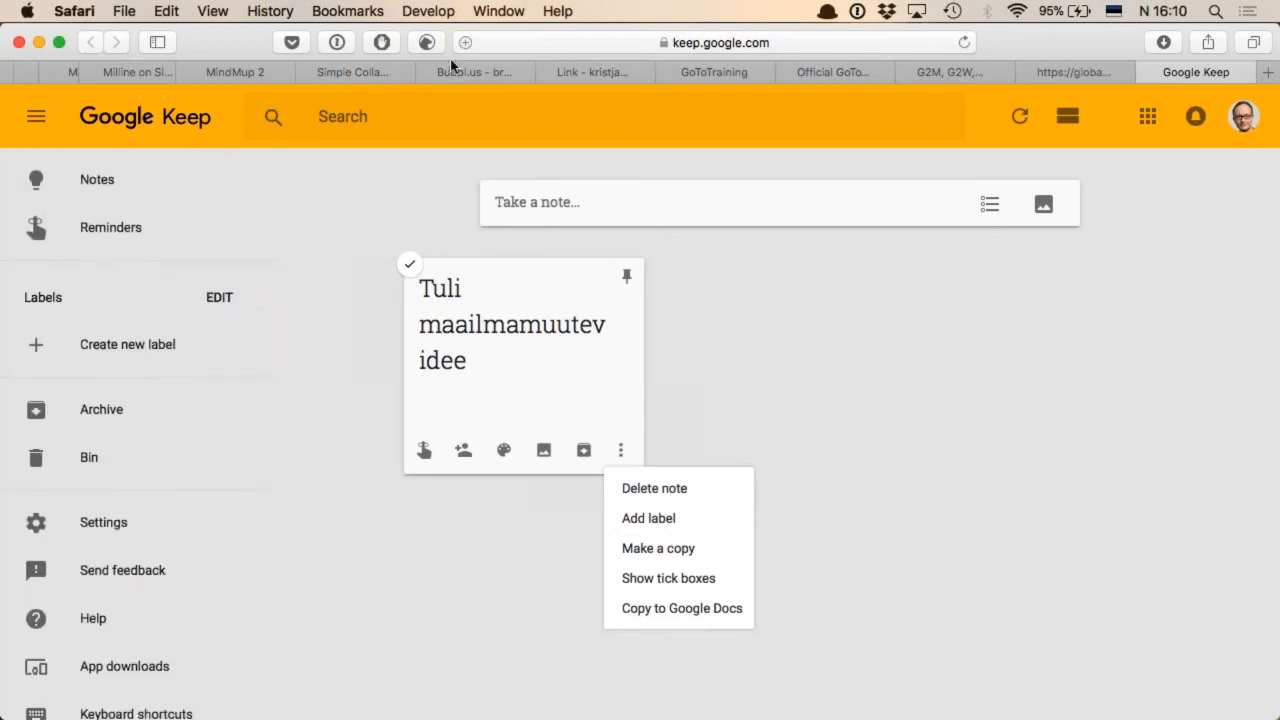
# Return to the Dropbox Paper document and add the to-dos "Hinga sisse", "Hinga välja" and "Lõõtsuta" below the table
pyautogui.hscroll(-5, 248, 76)
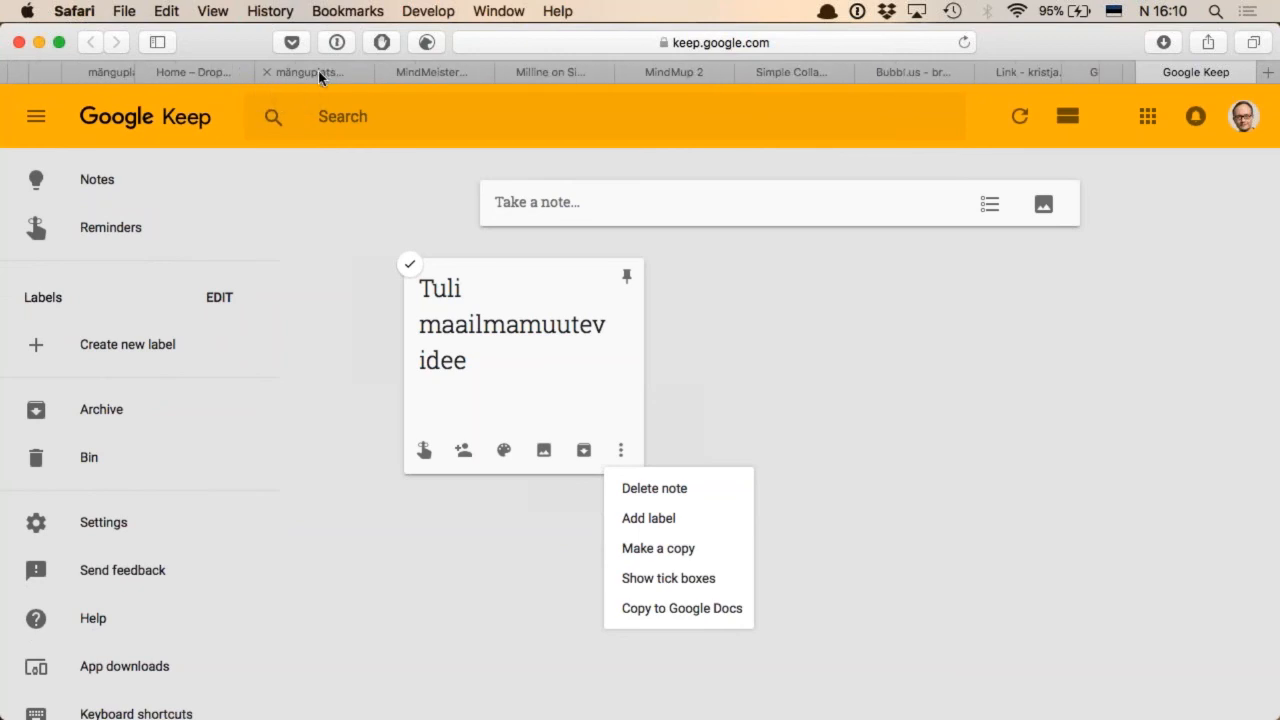
pyautogui.click(318, 70)
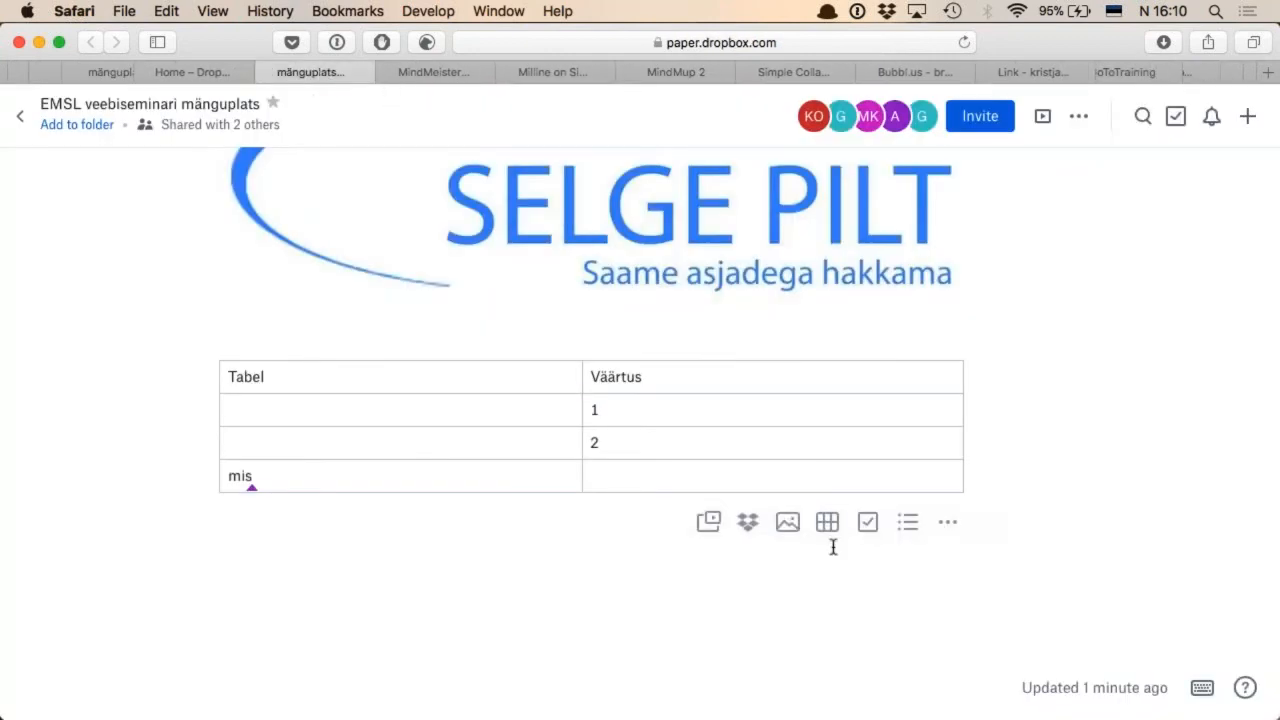
pyautogui.click(868, 524)
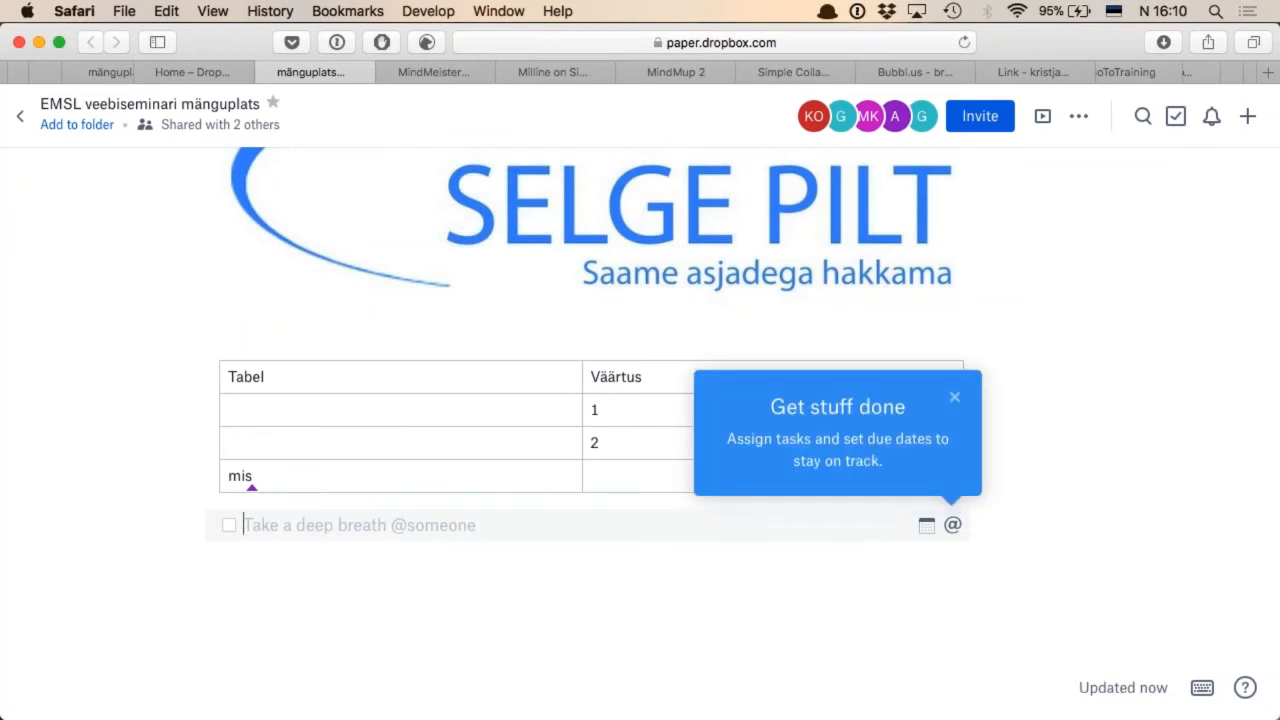
pyautogui.write('Hinga sisse')
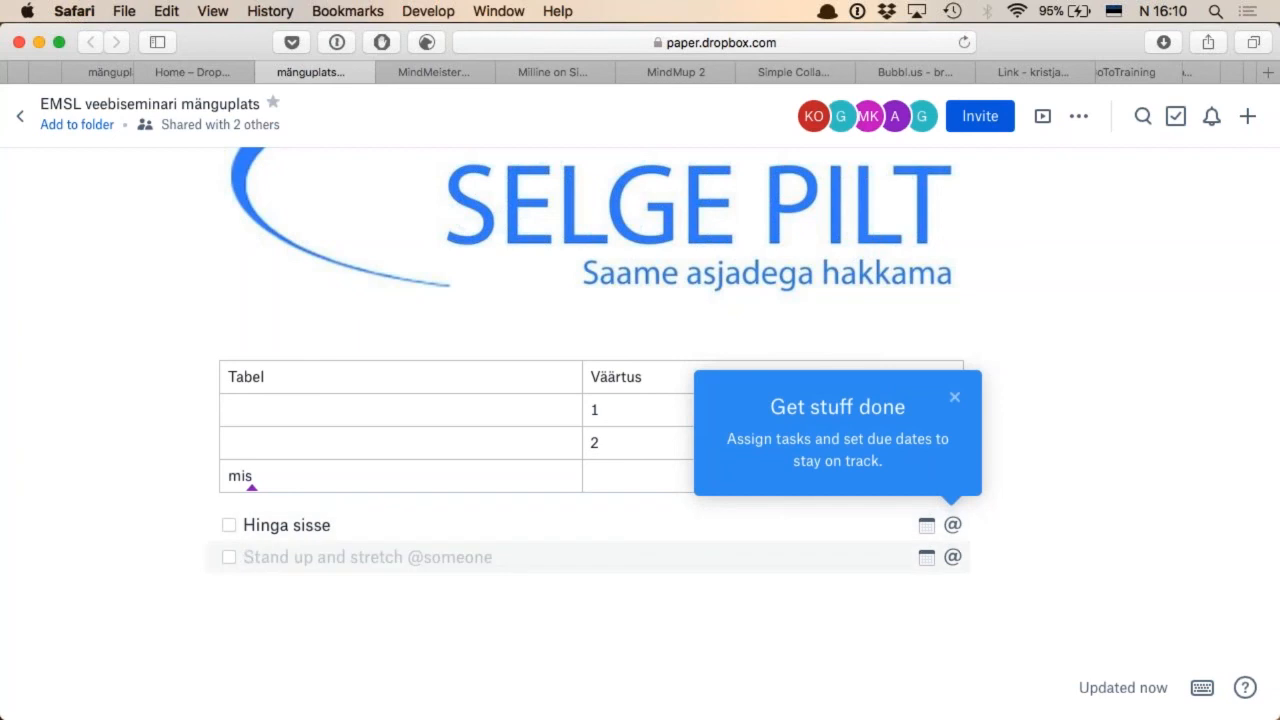
pyautogui.write('Hinga välja')
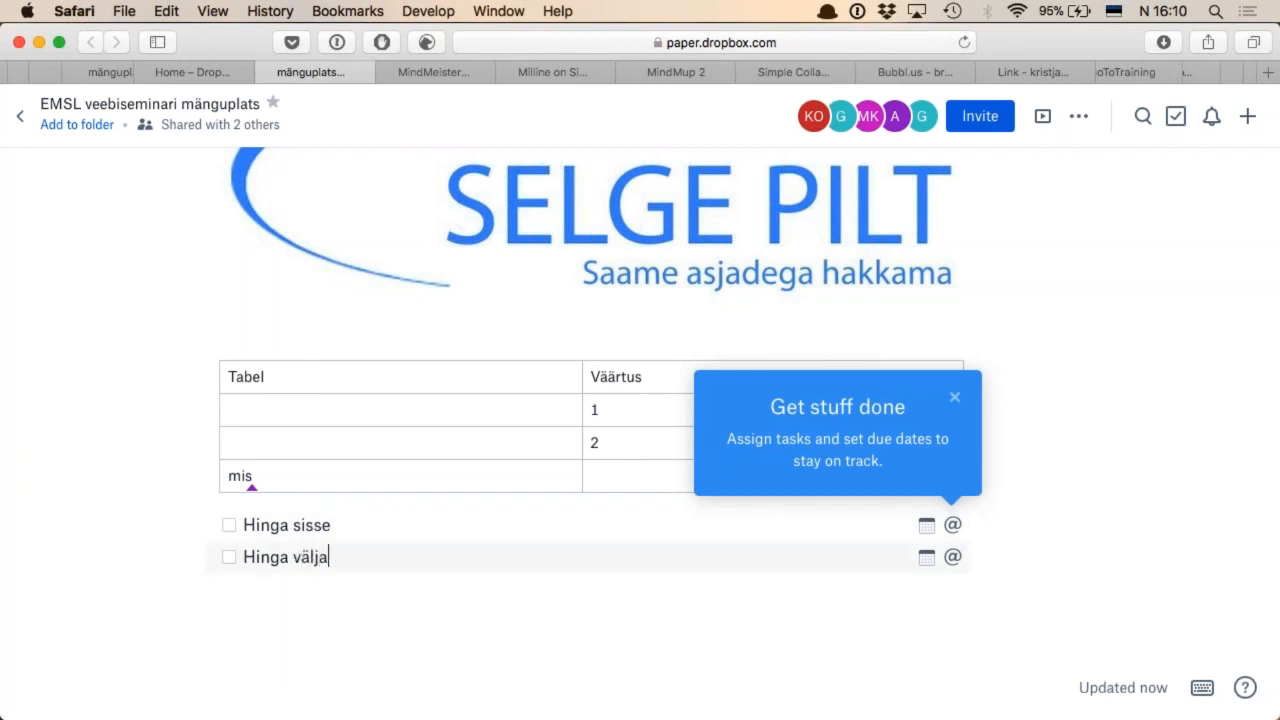
pyautogui.press('Return')
pyautogui.write('Lõõtsuta')
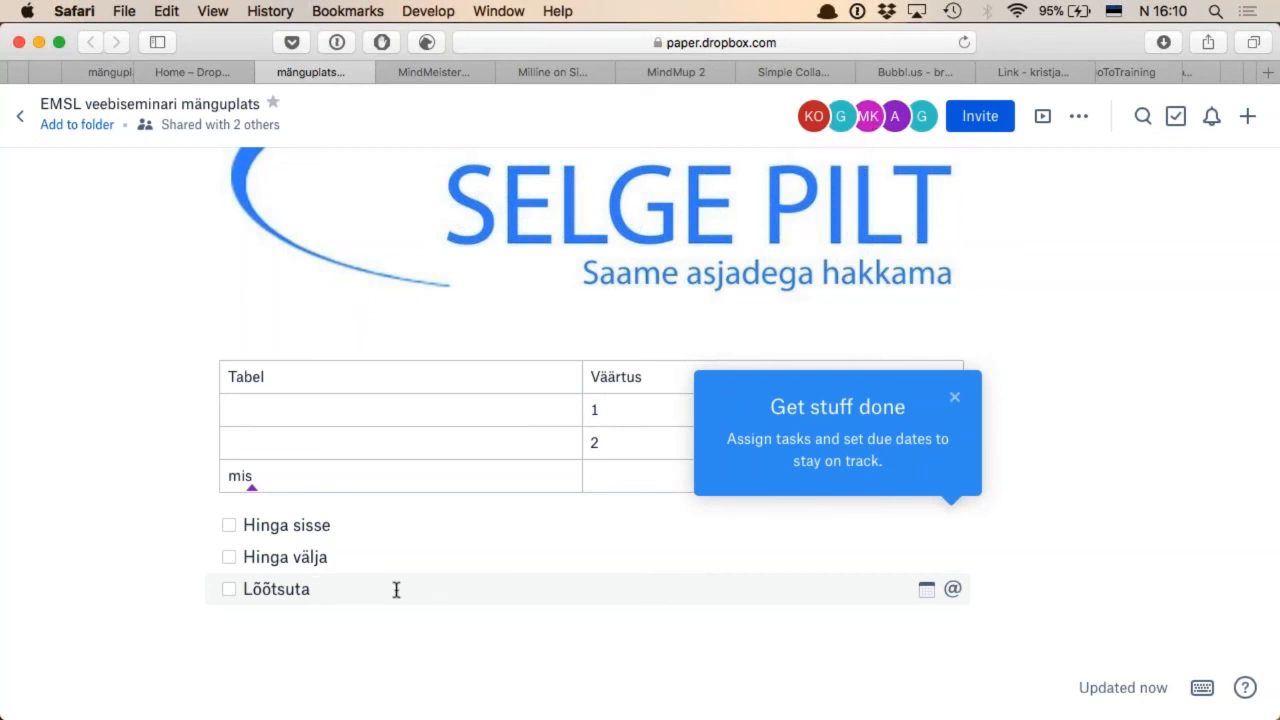
# Assign the "Lõõtsuta" to-do to another participant of the document by mentioning them
pyautogui.write('@M')
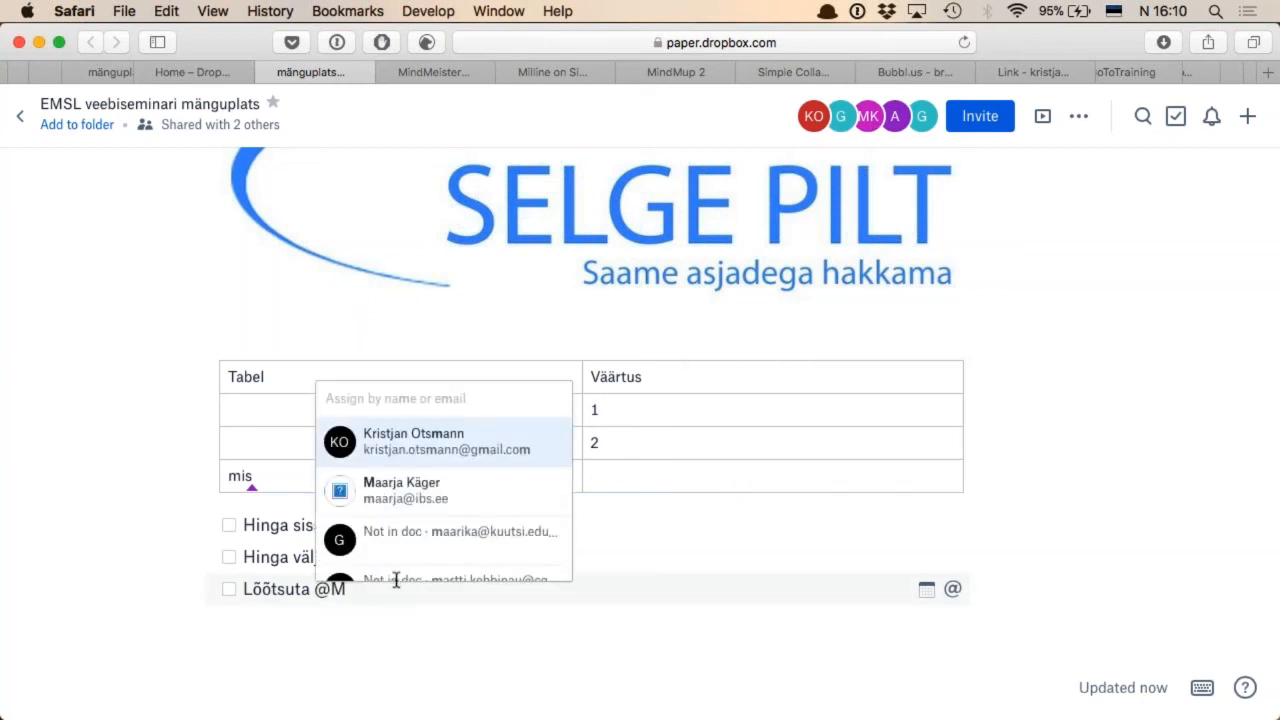
pyautogui.click(469, 500)
pyautogui.scroll(-2, 465, 498)
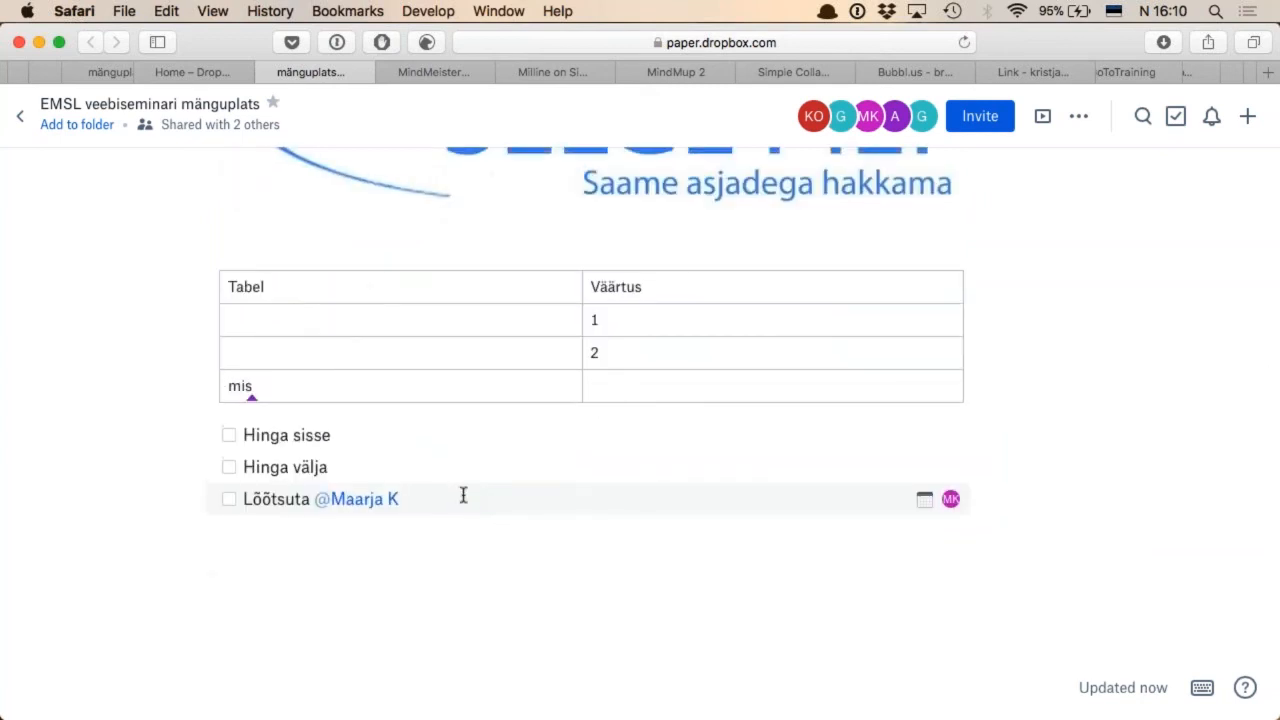
# Replace the word "Lõõtsuta" in the assigned to-do with "Mõtle veidi ja kasuta :)", keeping the mention
pyautogui.click(272, 500)
pyautogui.doubleClick(272, 500)
pyautogui.write('Mõtle veidi ja kasuta :)')
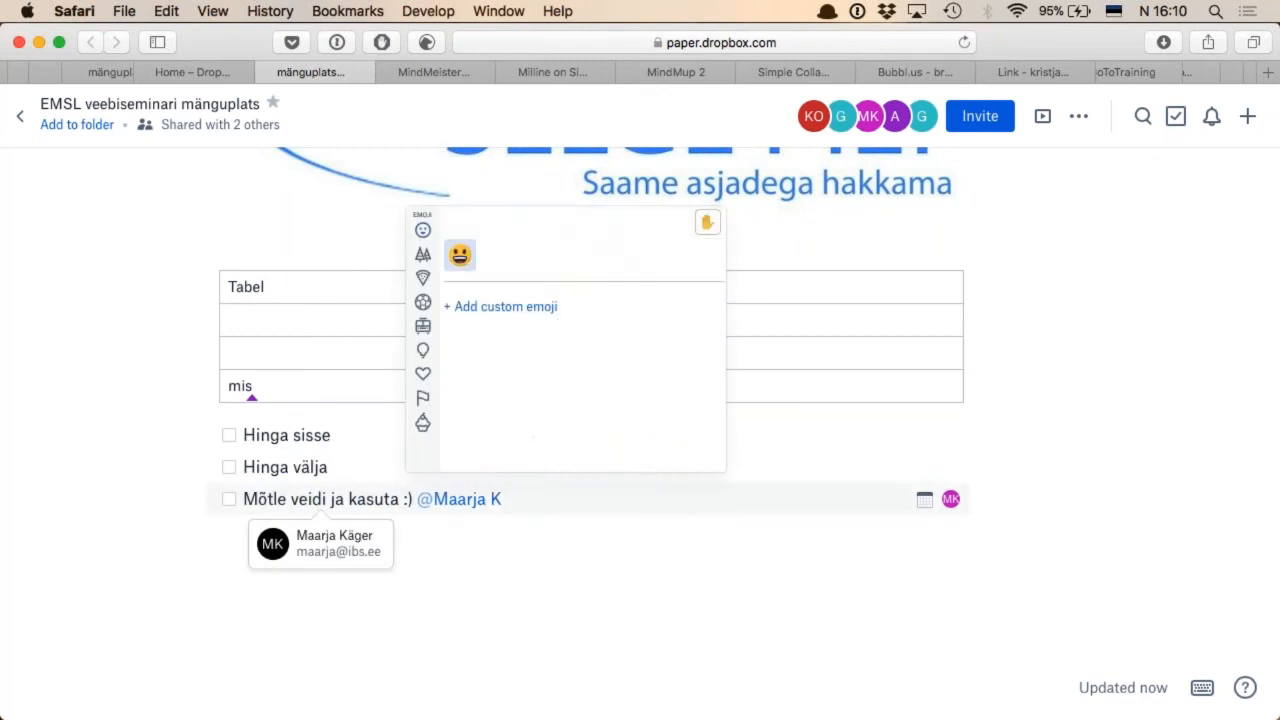
pyautogui.click(597, 631)
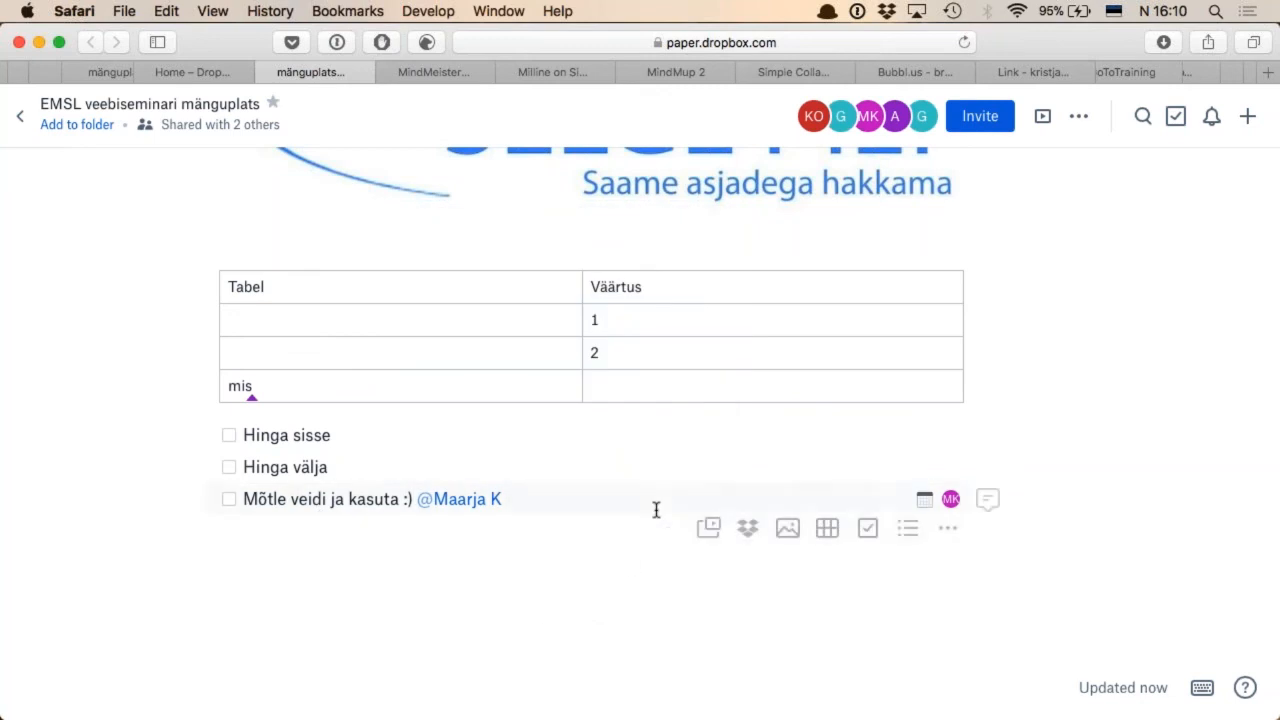
# Set the due date of the "Mõtle veidi ja kasuta :)" to-do to tomorrow
pyautogui.click(623, 500)
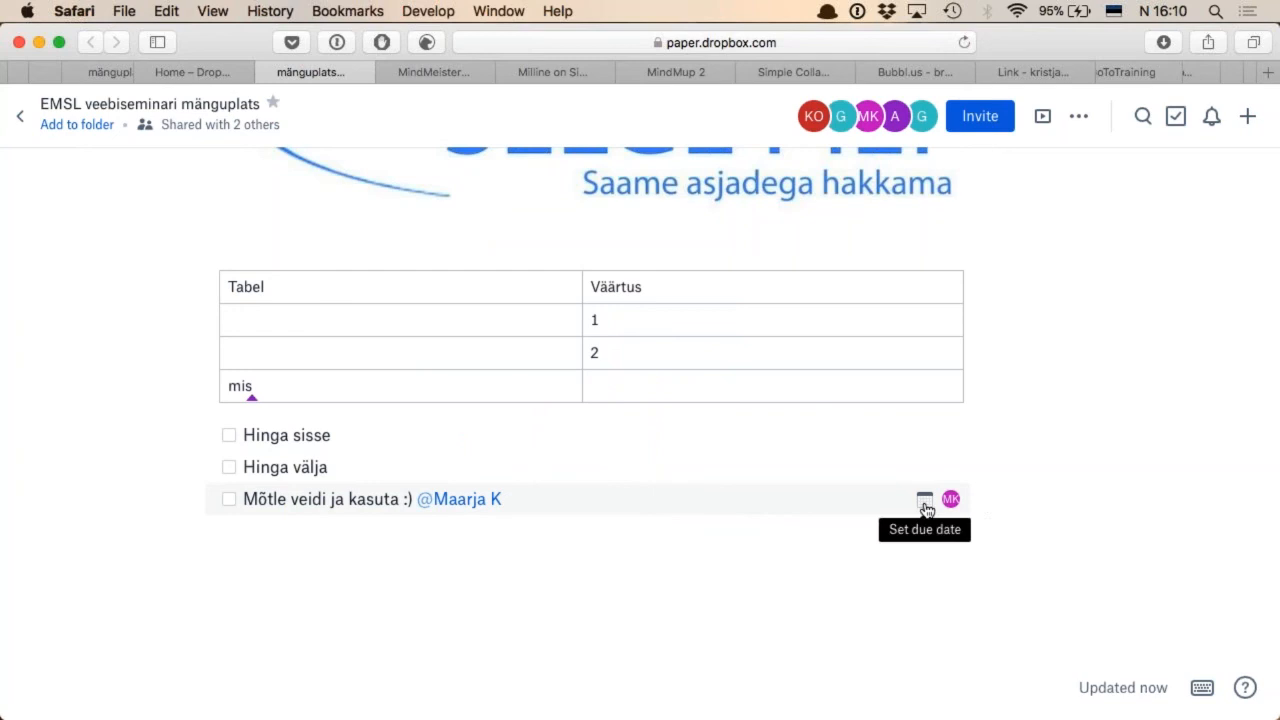
pyautogui.click(925, 505)
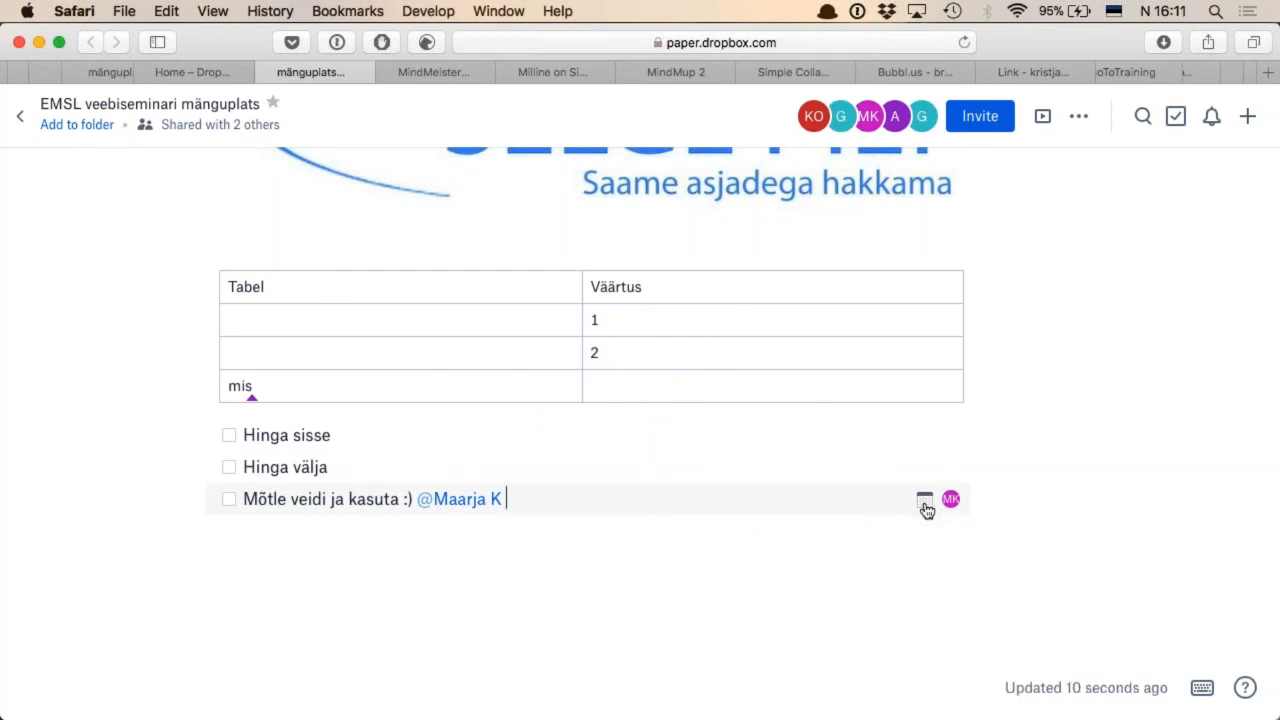
pyautogui.click(886, 604)
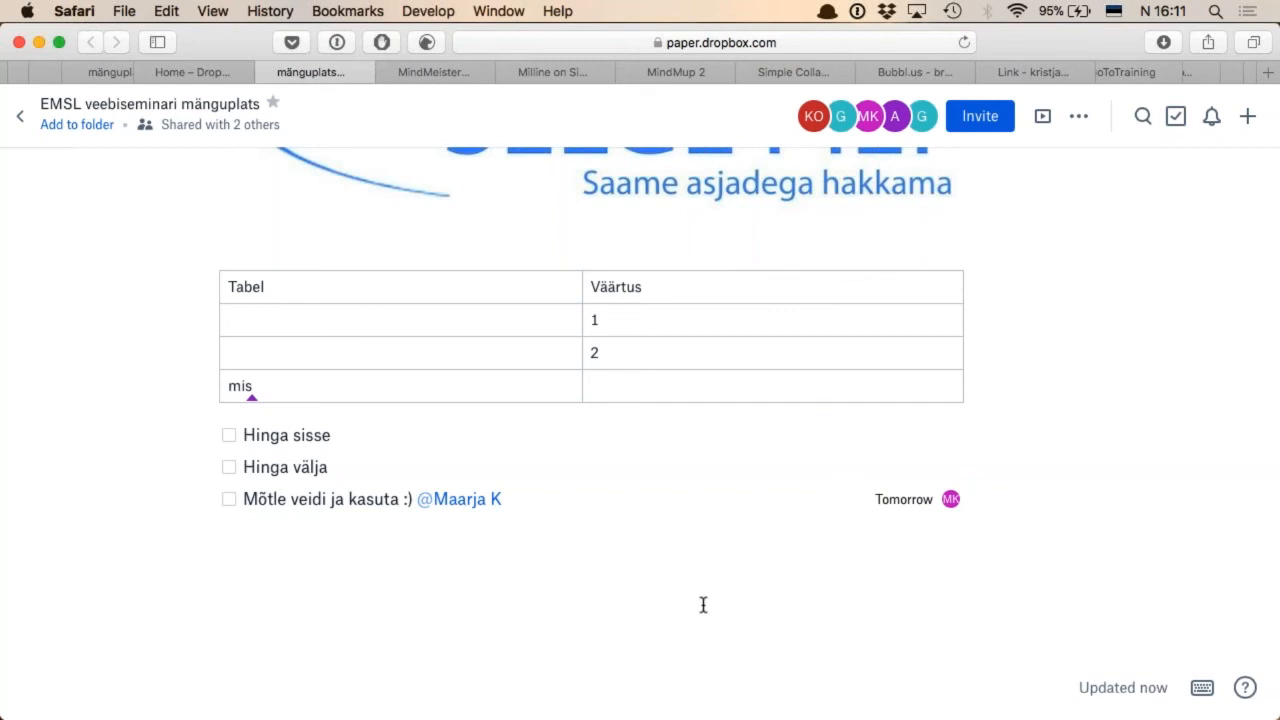
# Look at the additional insertion options on the empty line below the to-do list
pyautogui.click(660, 551)
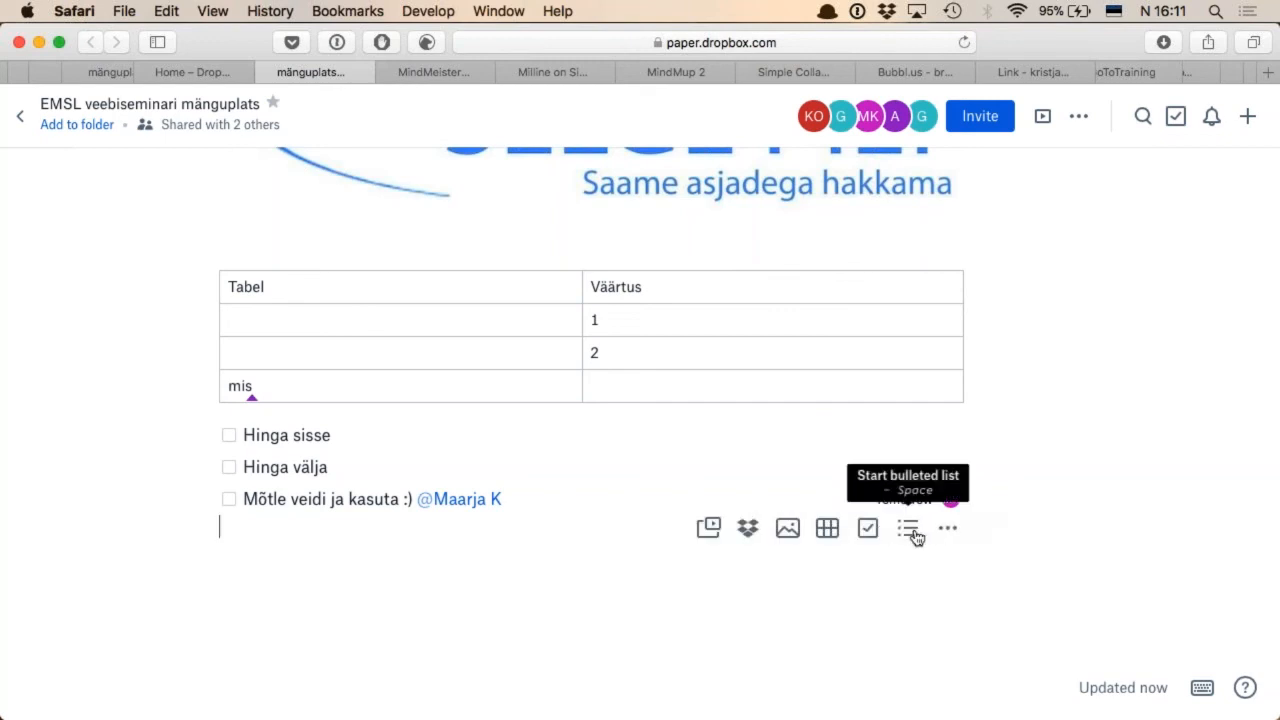
pyautogui.click(947, 533)
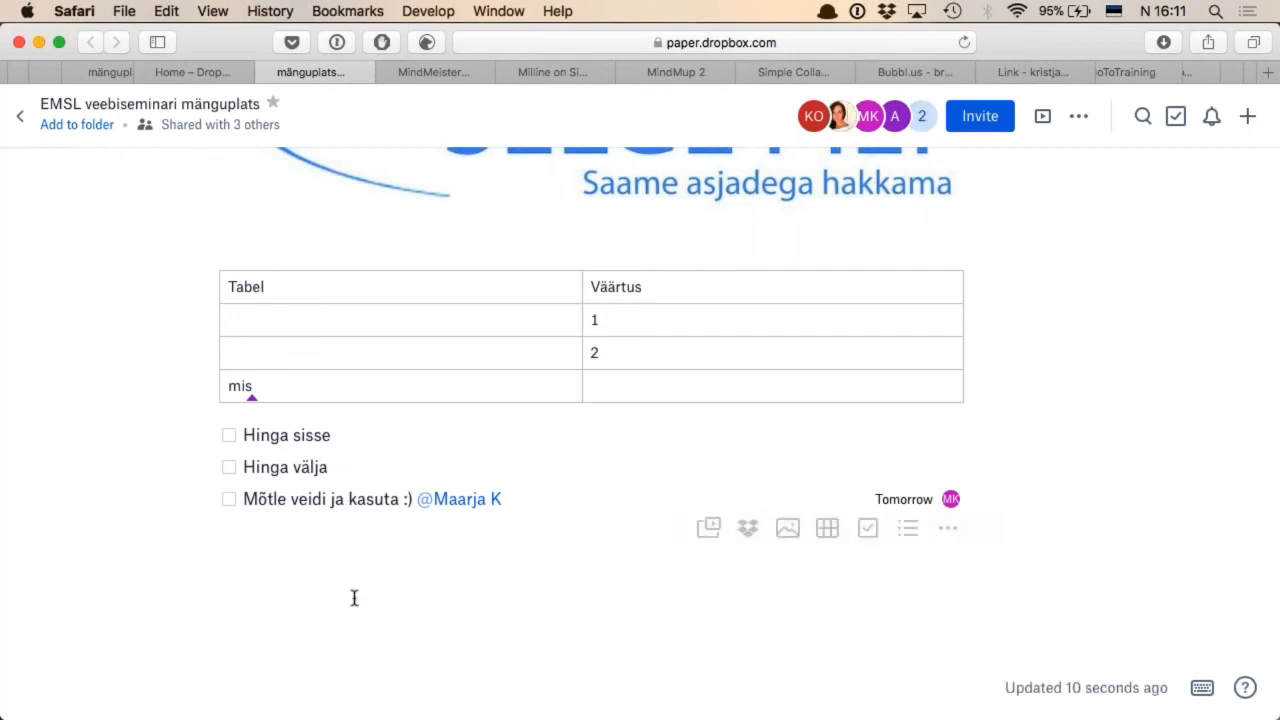
pyautogui.scroll(-1, 354, 598)
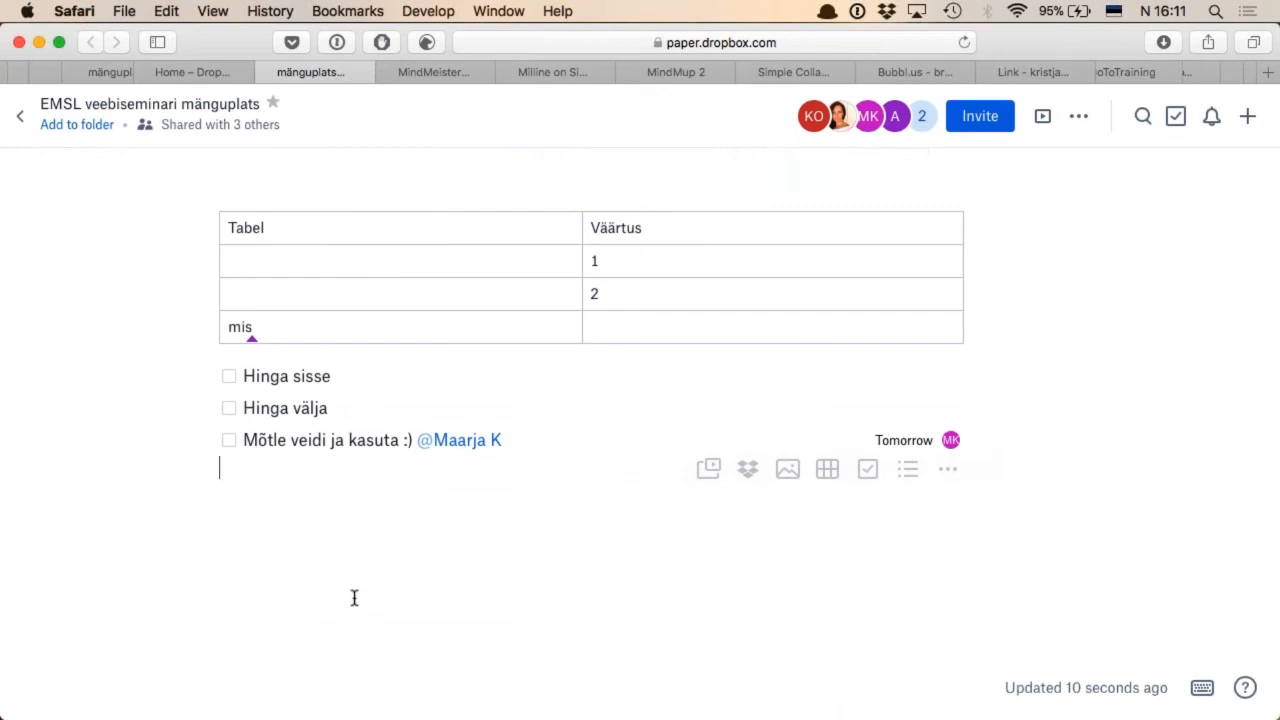
# Select the Selge Pilt logo to examine its image options, and go back to the to-do list
pyautogui.scroll(4, 354, 598)
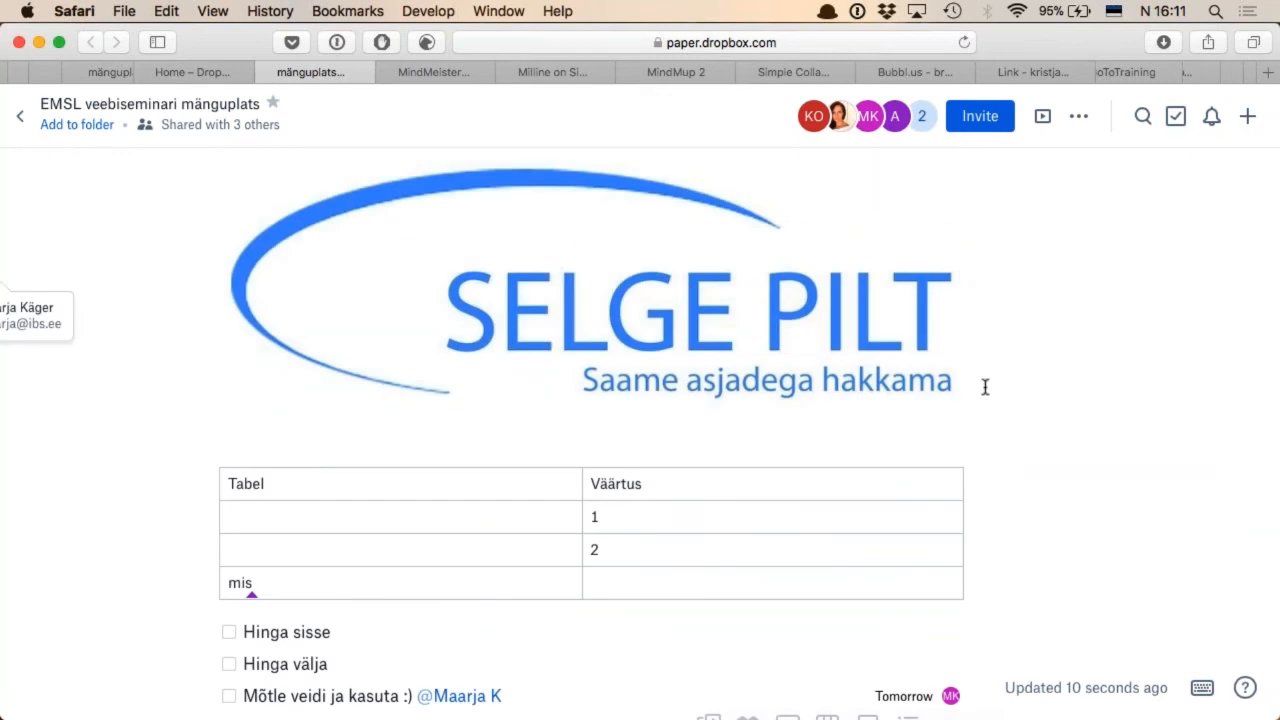
pyautogui.click(925, 338)
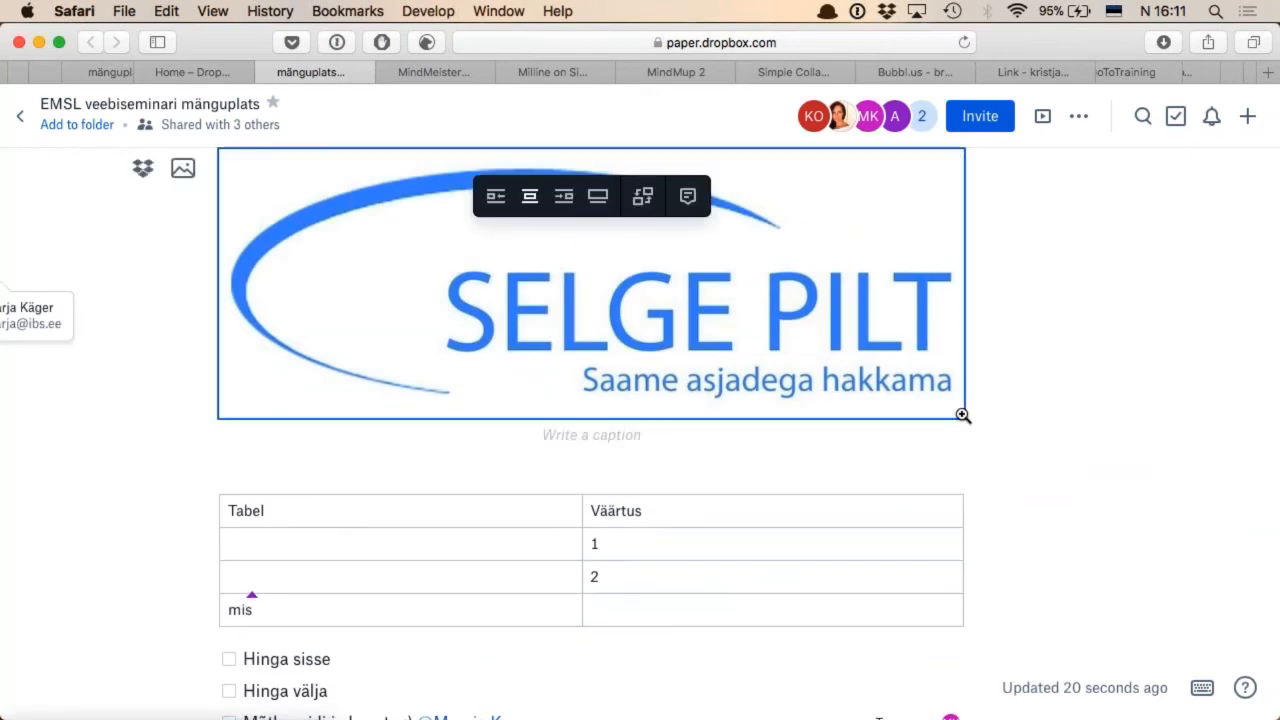
pyautogui.scroll(-3, 963, 415)
pyautogui.click(560, 404)
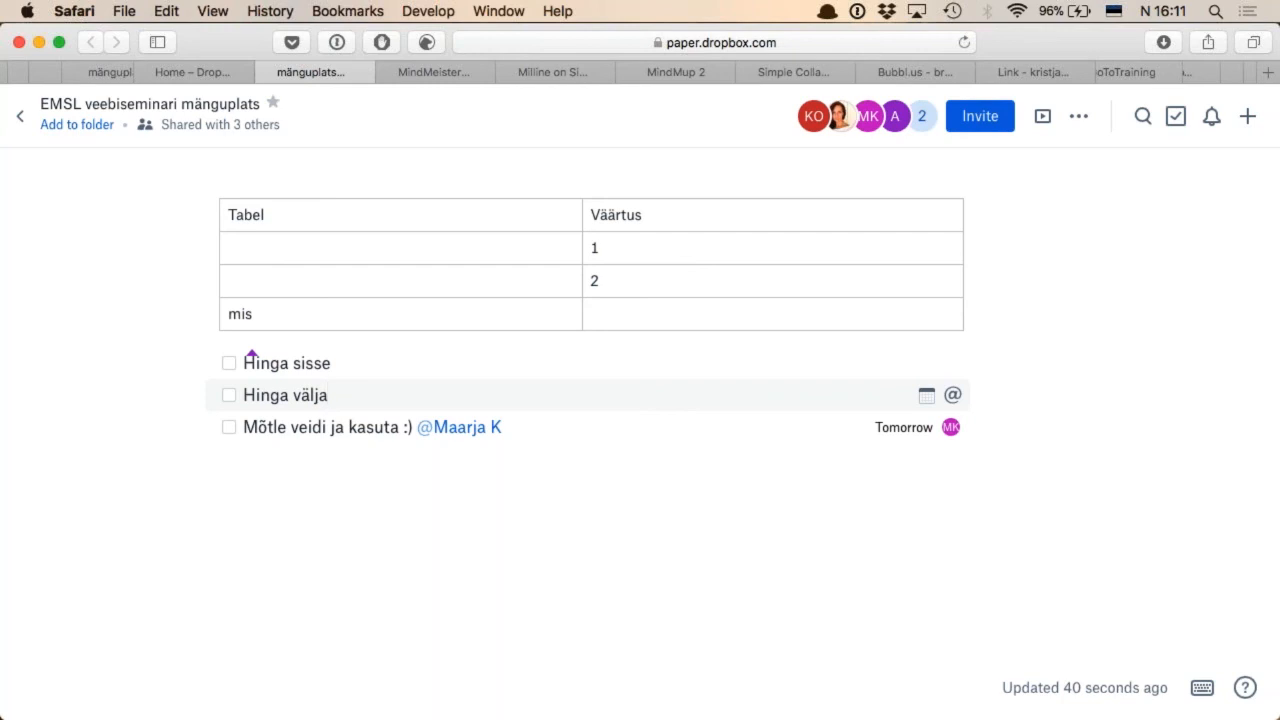
# Look over the document's additional actions, view it in presentation mode, and close the presentation
pyautogui.scroll(5, 590, 450)
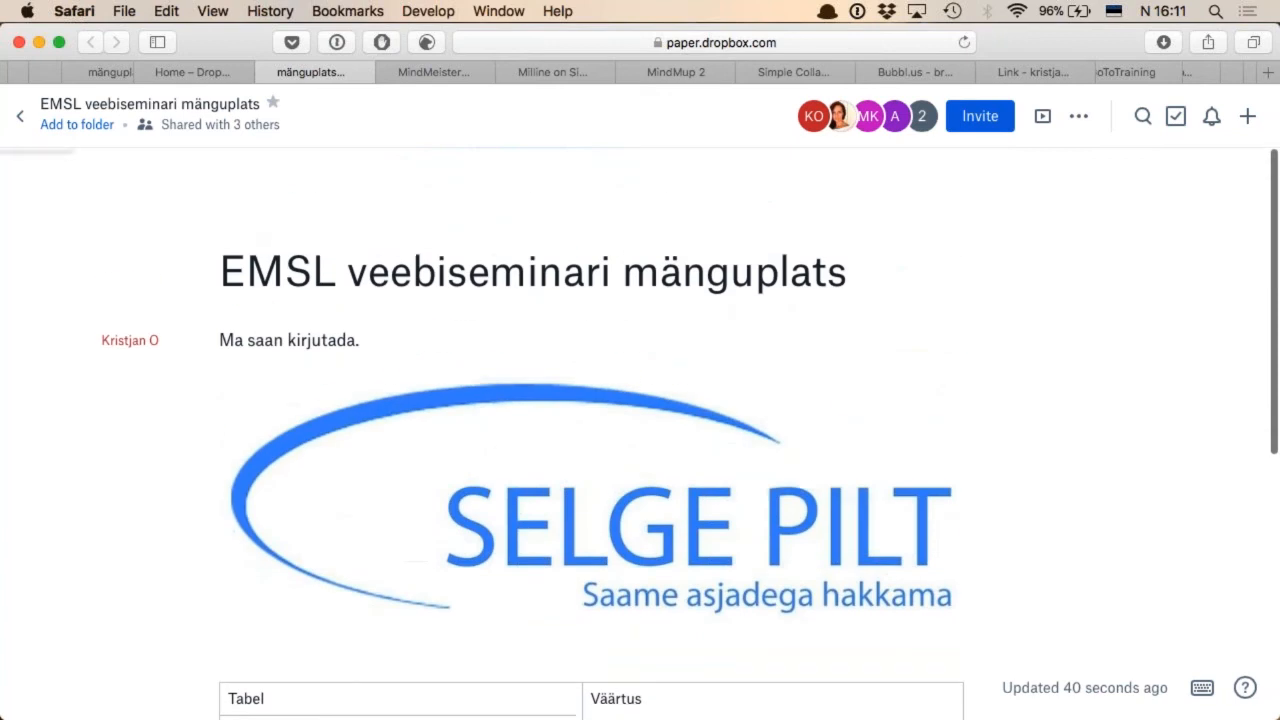
pyautogui.click(1081, 120)
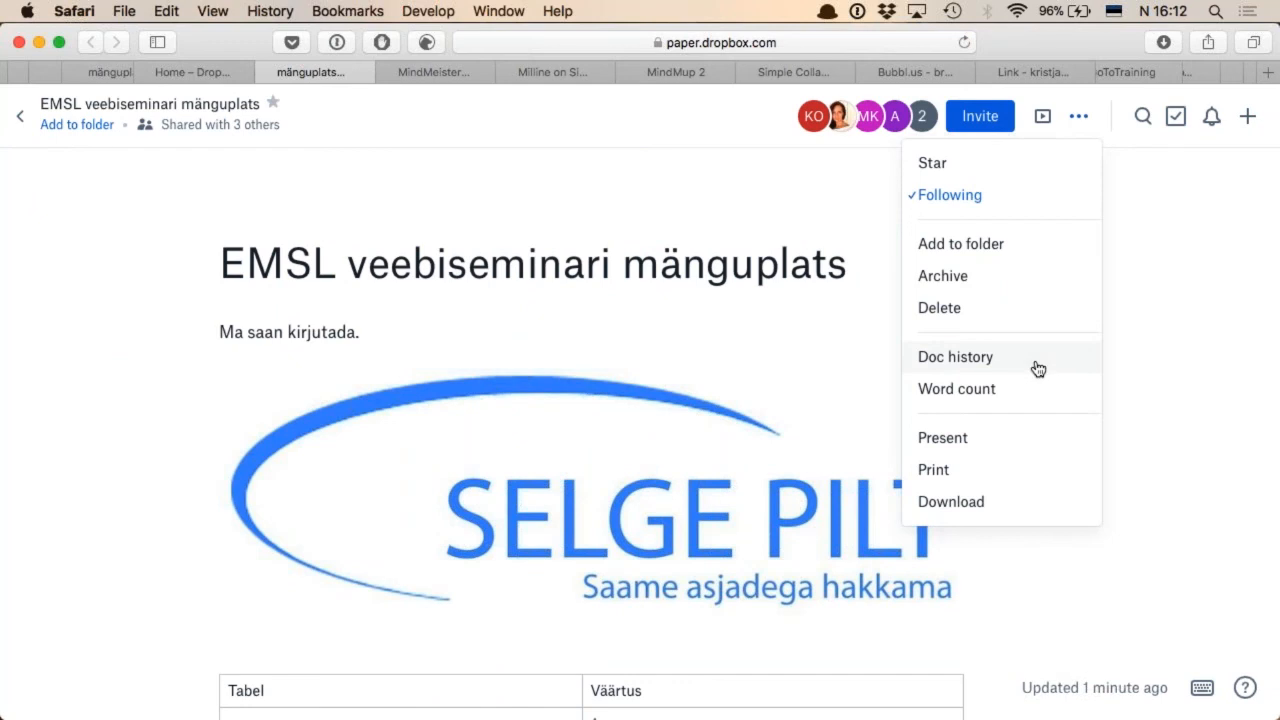
pyautogui.click(1044, 116)
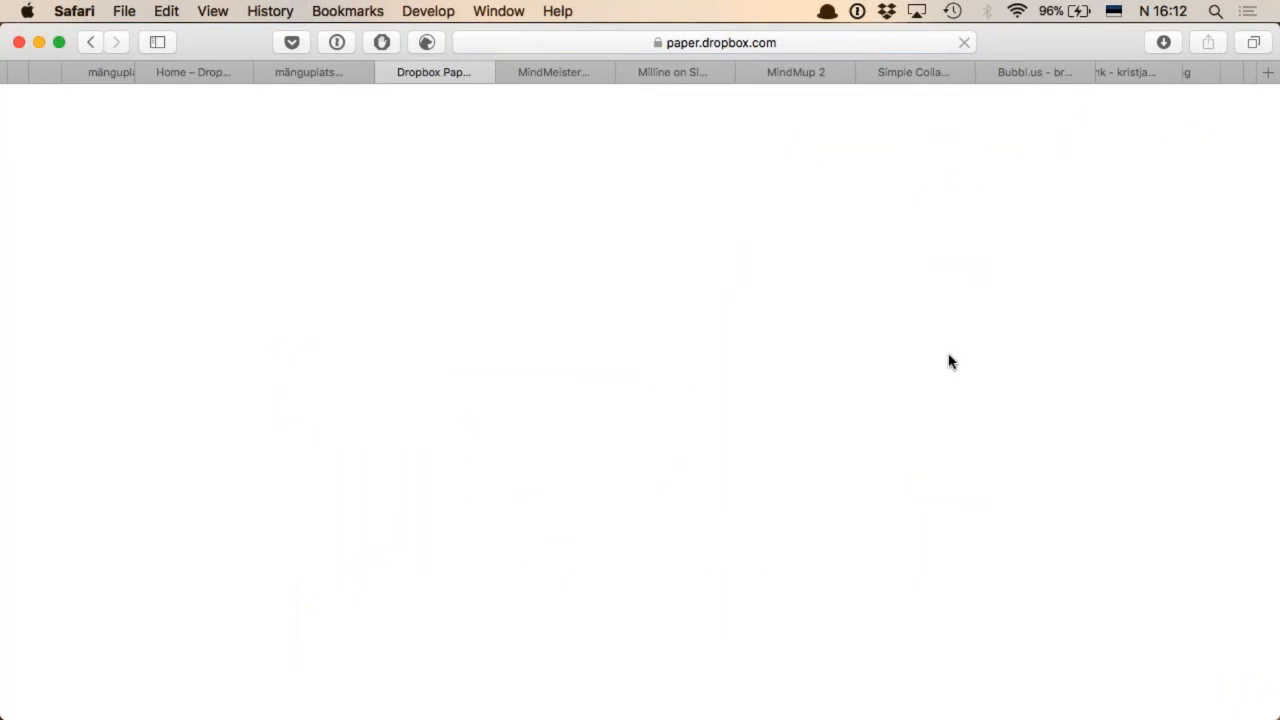
pyautogui.scroll(-5, 951, 483)
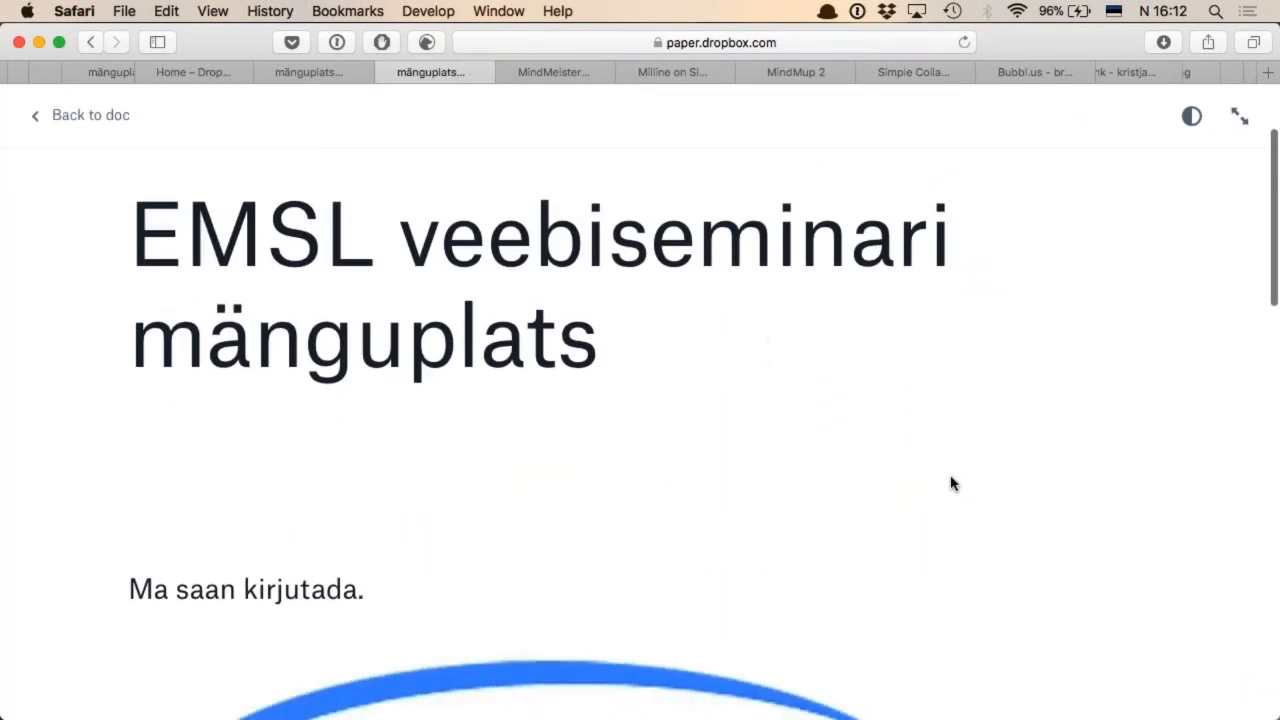
pyautogui.scroll(-15, 951, 483)
pyautogui.scroll(12, 951, 483)
pyautogui.scroll(6, 951, 483)
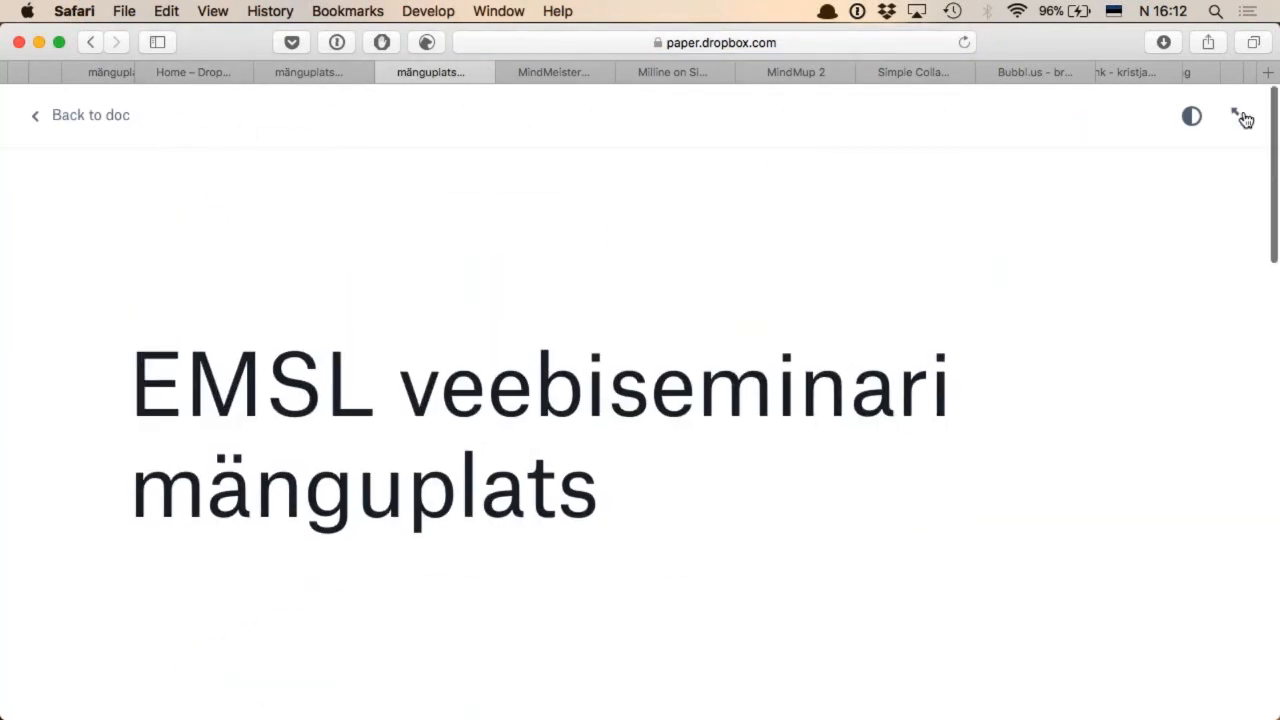
pyautogui.press('super+w')
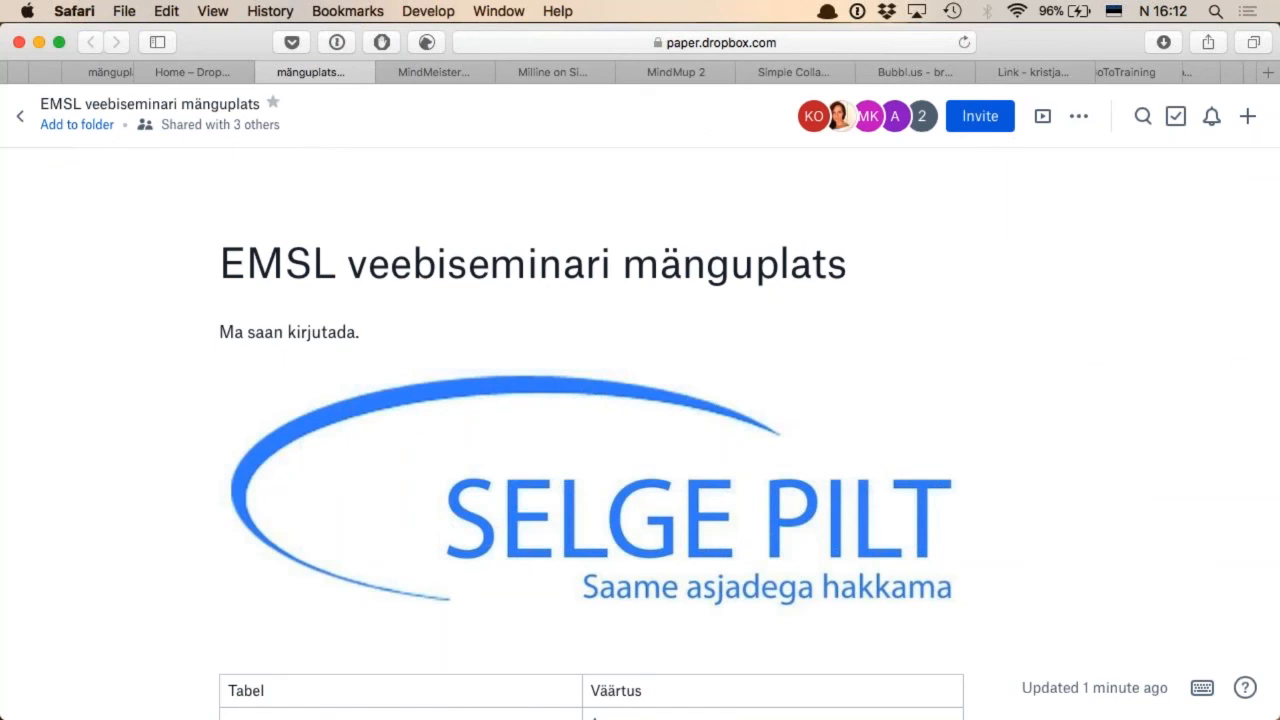
# Switch to the "EMSL mänguplats" notebook in OneNote Online
pyautogui.hotkey('ctrl', 'shift', 'Tab')
pyautogui.hotkey('ctrl', 'shift', 'Tab')
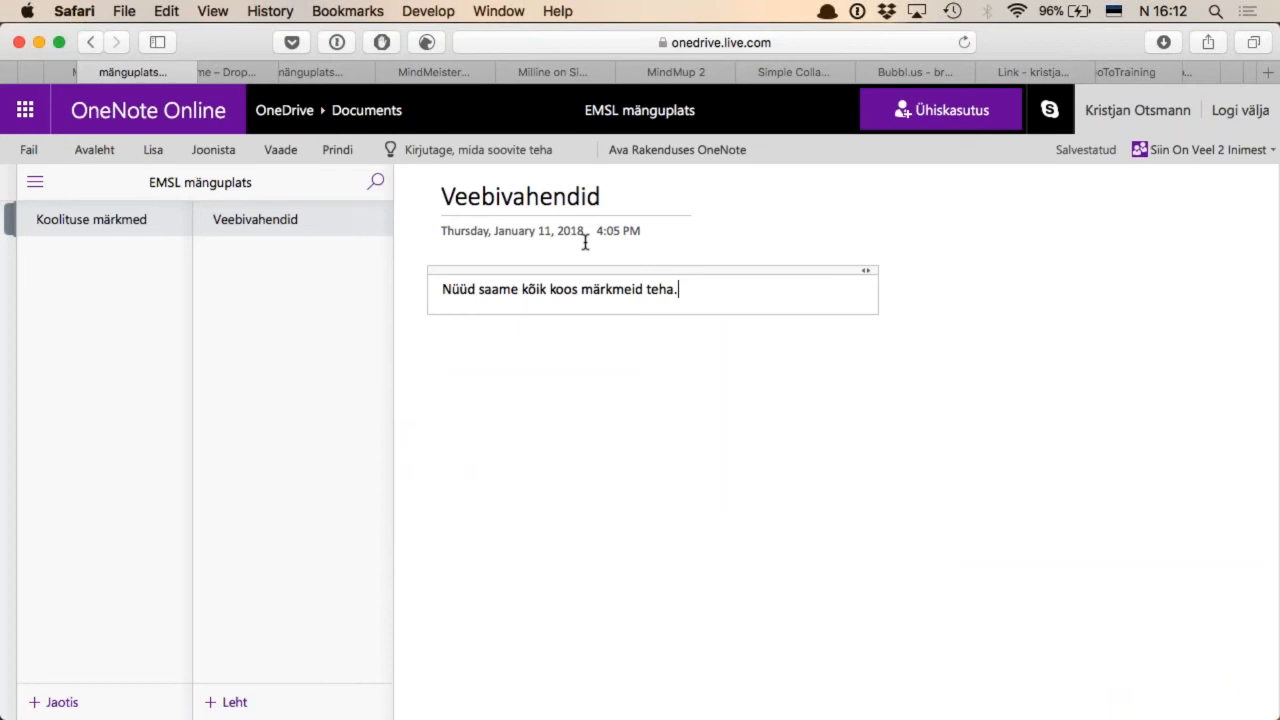
# Look over the list of available Microsoft online apps, and close the list
pyautogui.click(26, 112)
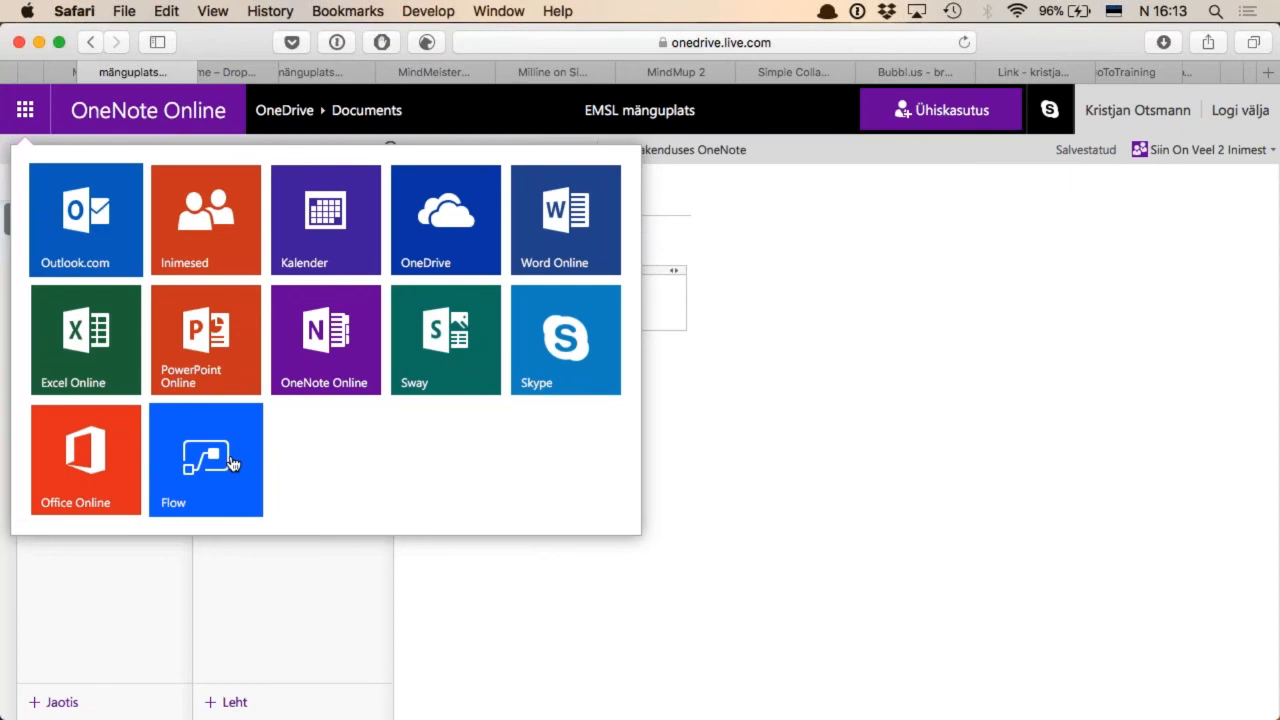
pyautogui.click(837, 474)
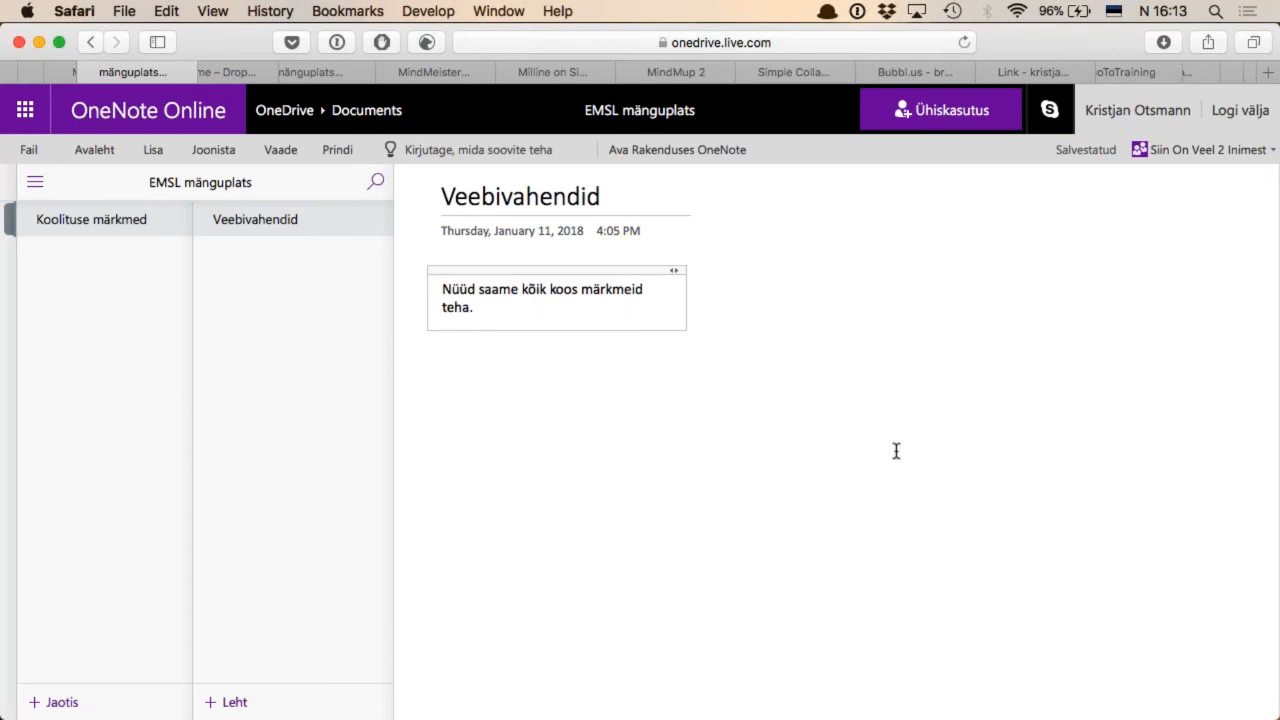
# Try to launch the Microsoft OneNote desktop app through a search for "onenote"
pyautogui.hotkey('alt', 'space')
pyautogui.write('onenote')
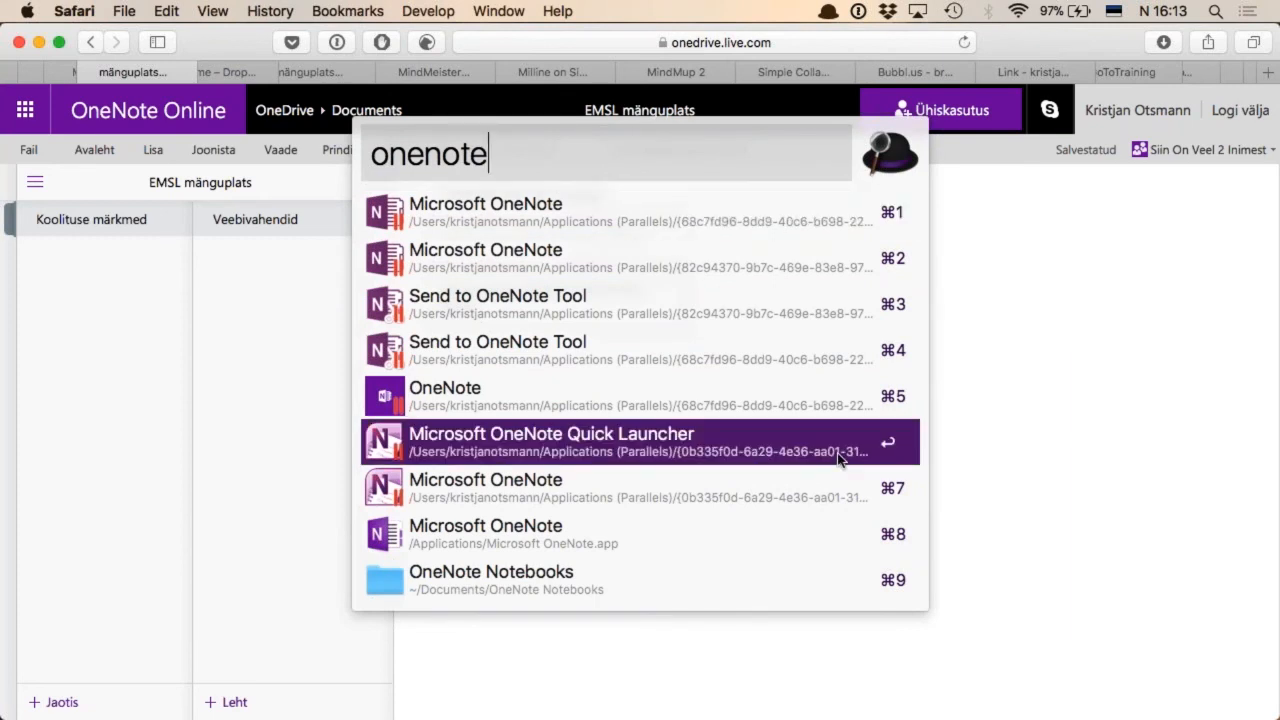
pyautogui.press('super+8')
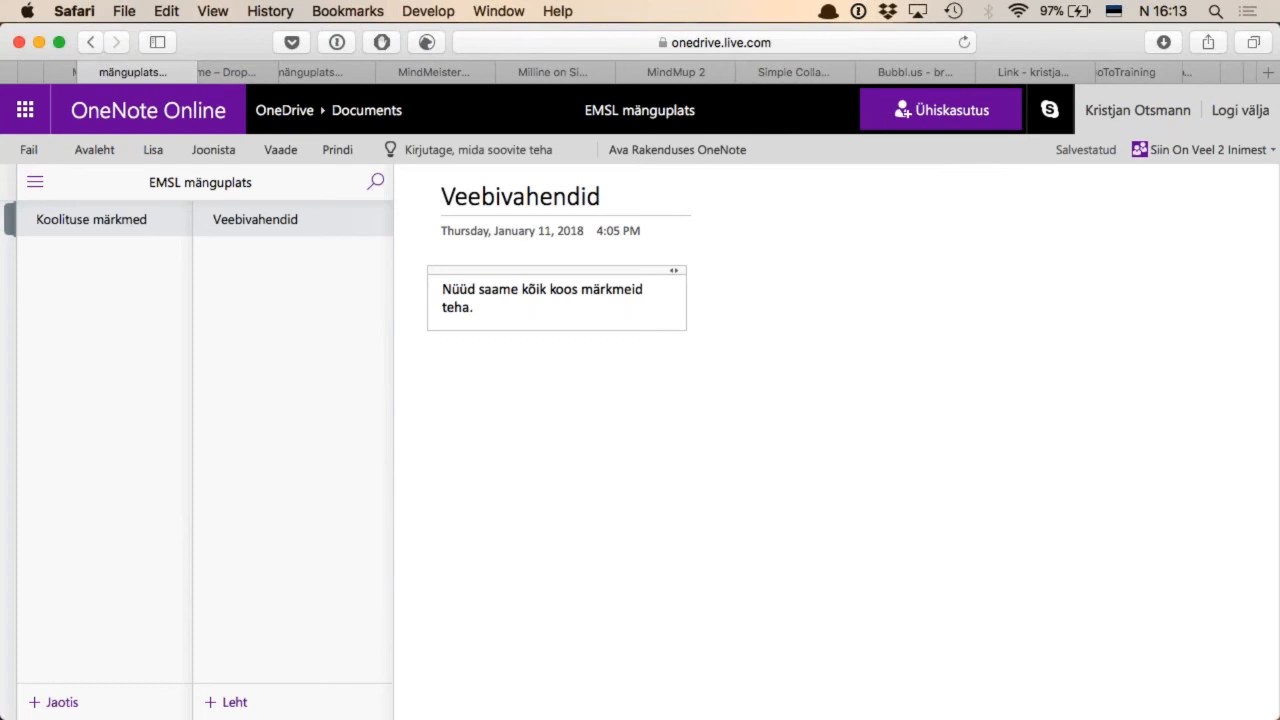
# Open the Mac's Applications folder and launch Microsoft OneNote from it
pyautogui.hotkey('alt', 'space')
pyautogui.write('applic')
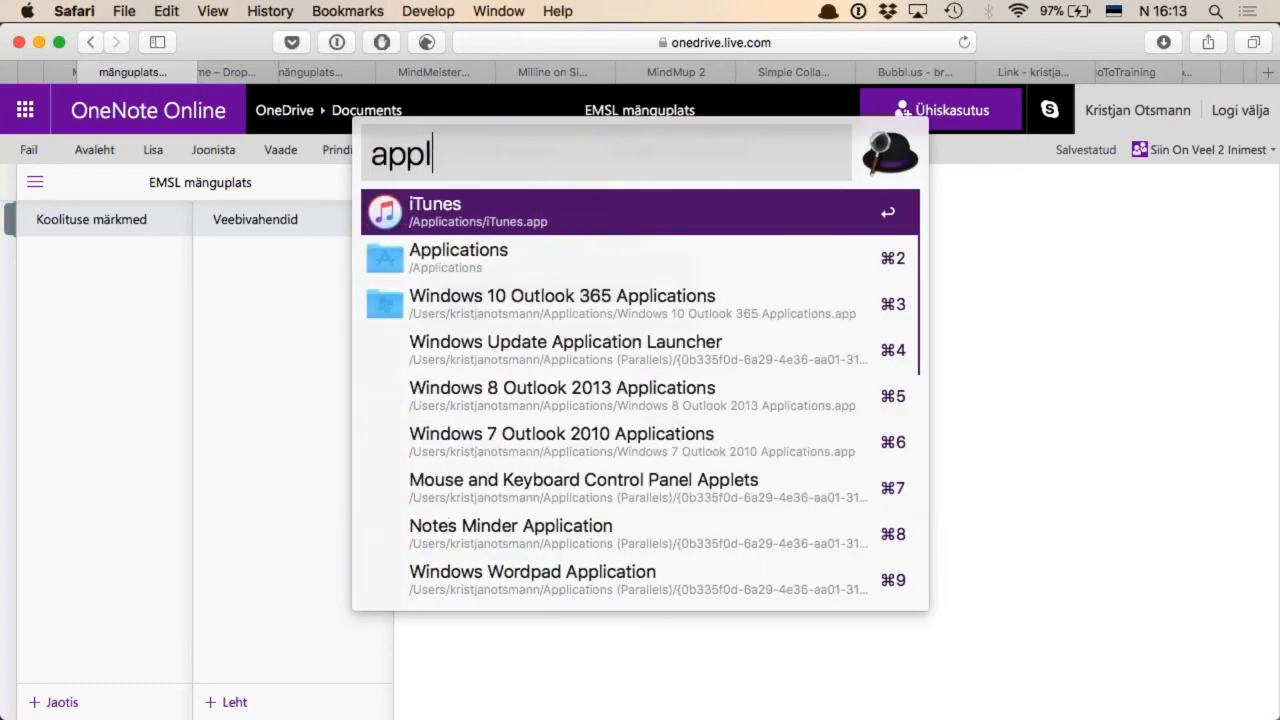
pyautogui.press('Return')
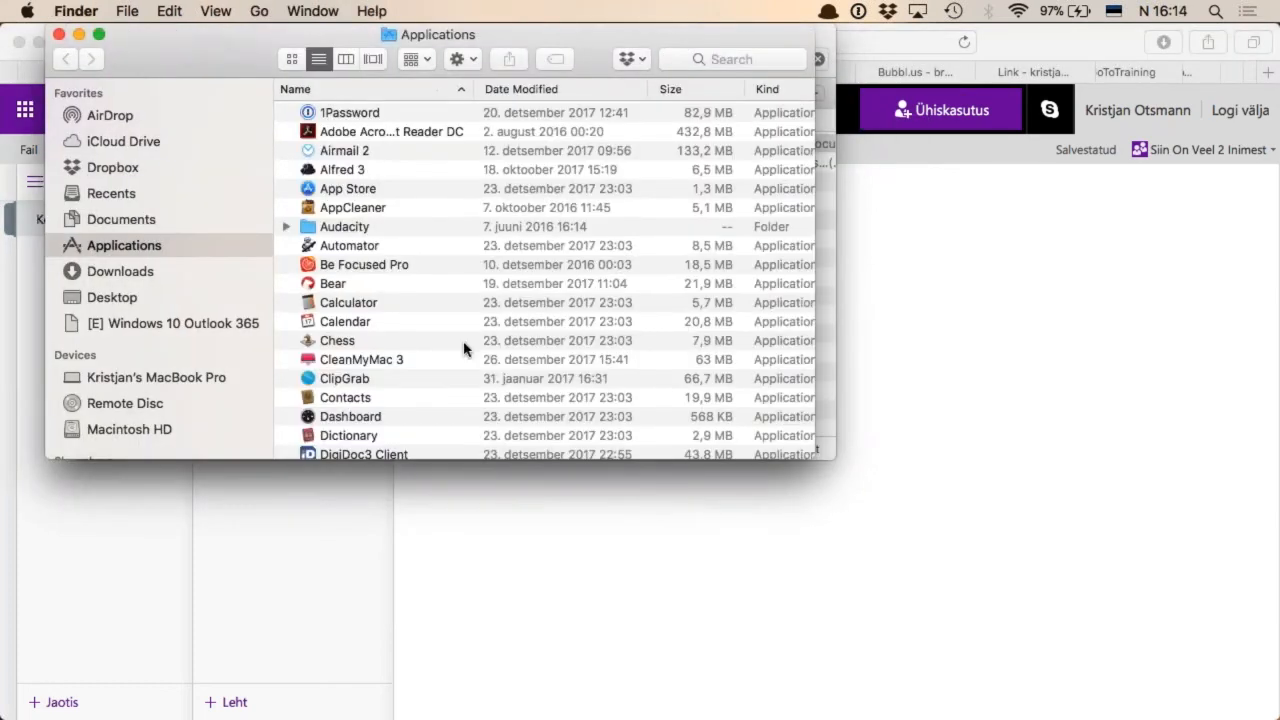
pyautogui.scroll(-15, 463, 345)
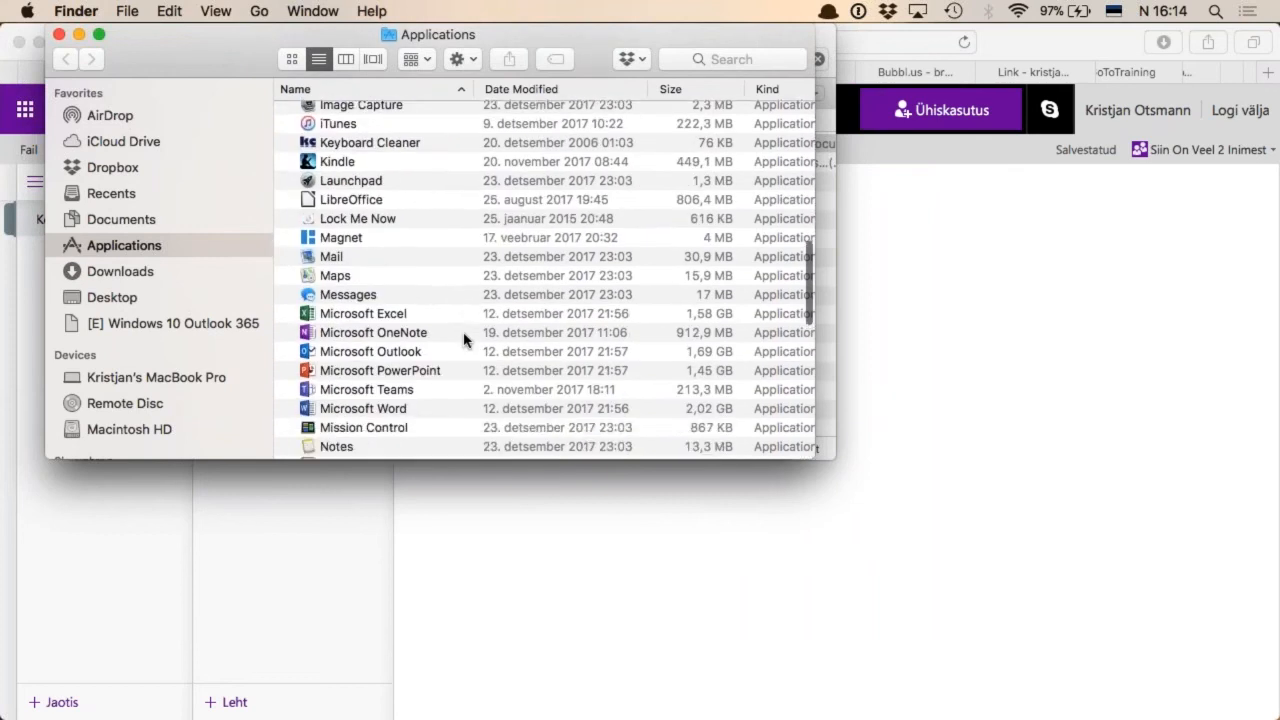
pyautogui.scroll(-1, 463, 340)
pyautogui.doubleClick(391, 314)
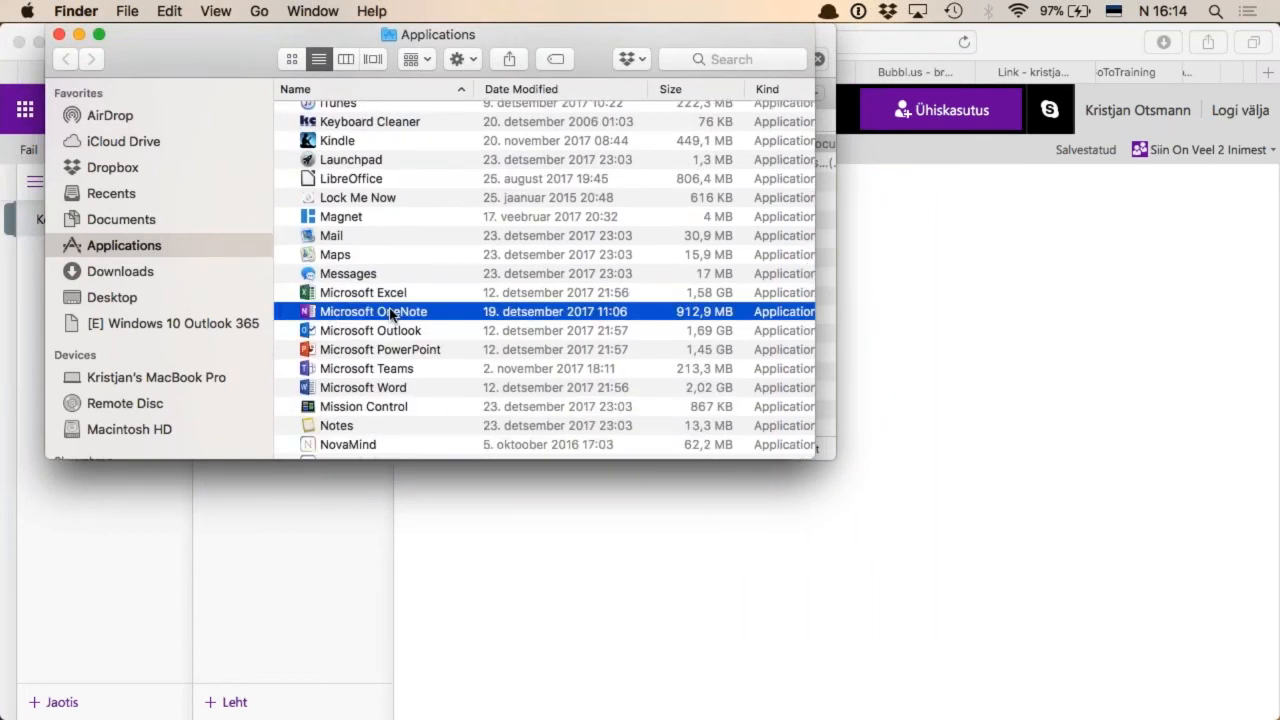
pyautogui.press('Return')
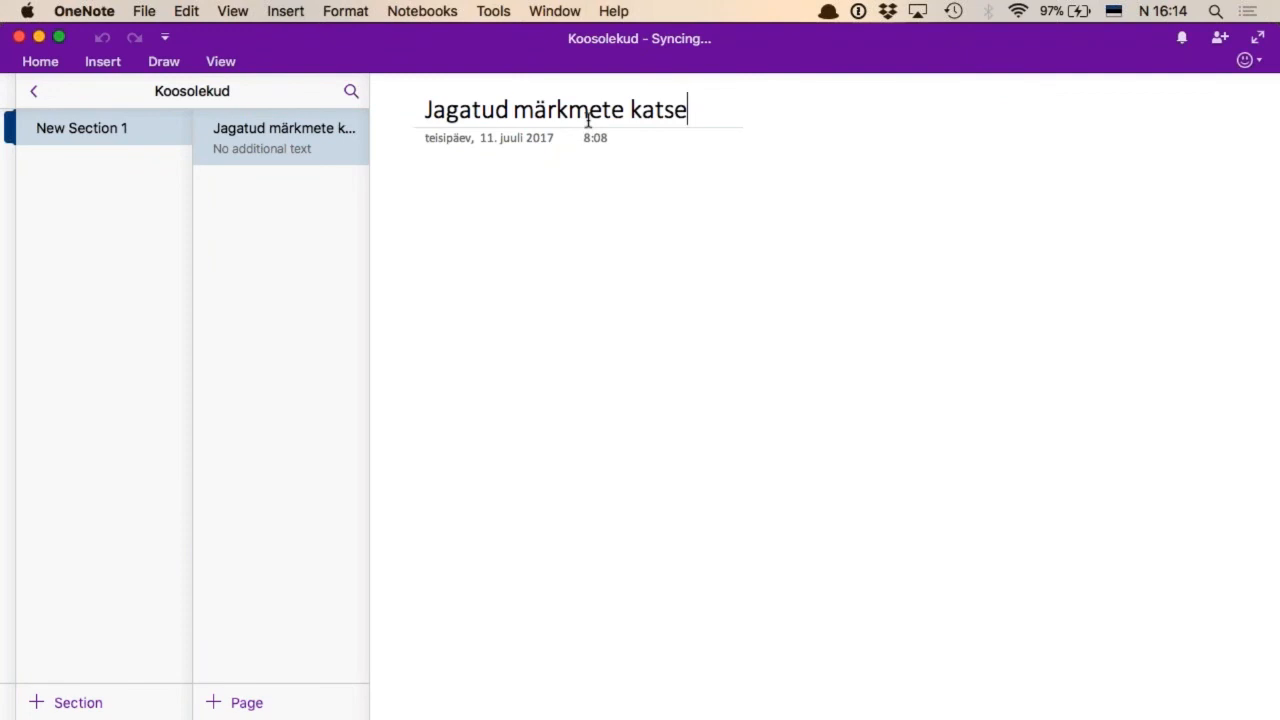
# Insert an audio recording into the body of the "Jagatud märkmete katse" page
pyautogui.press('Return')
pyautogui.click(284, 12)
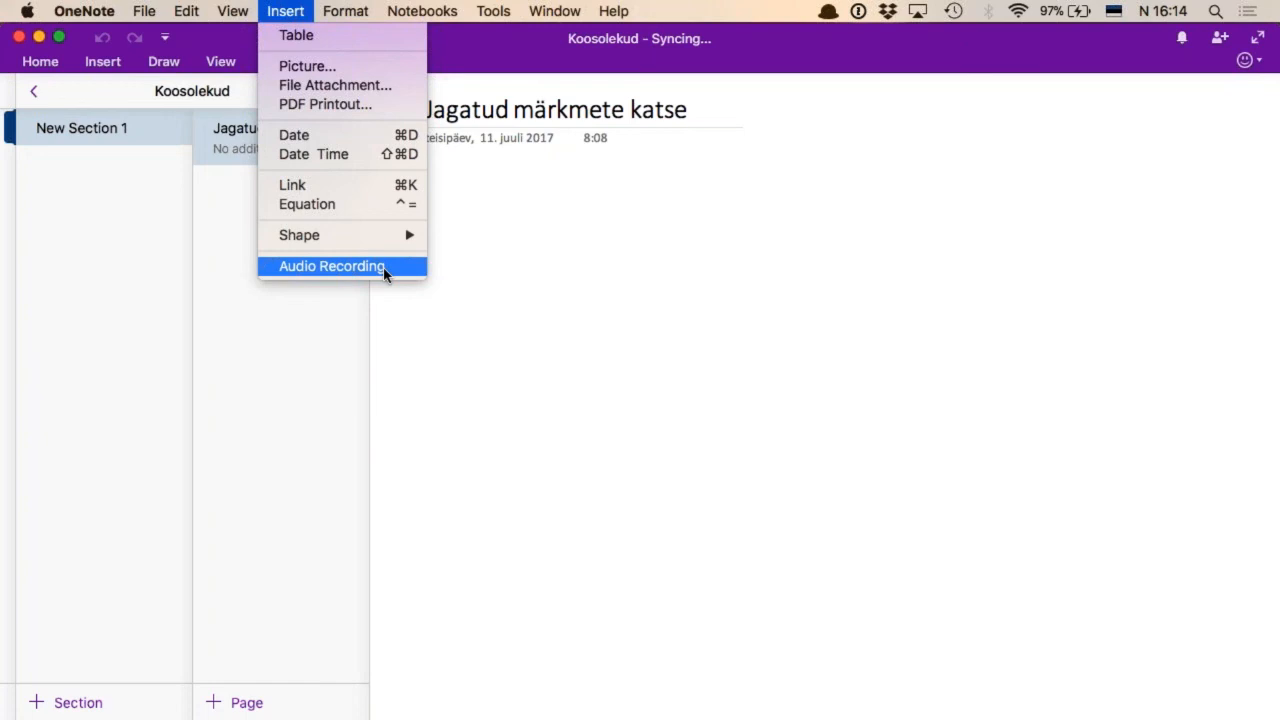
pyautogui.click(571, 191)
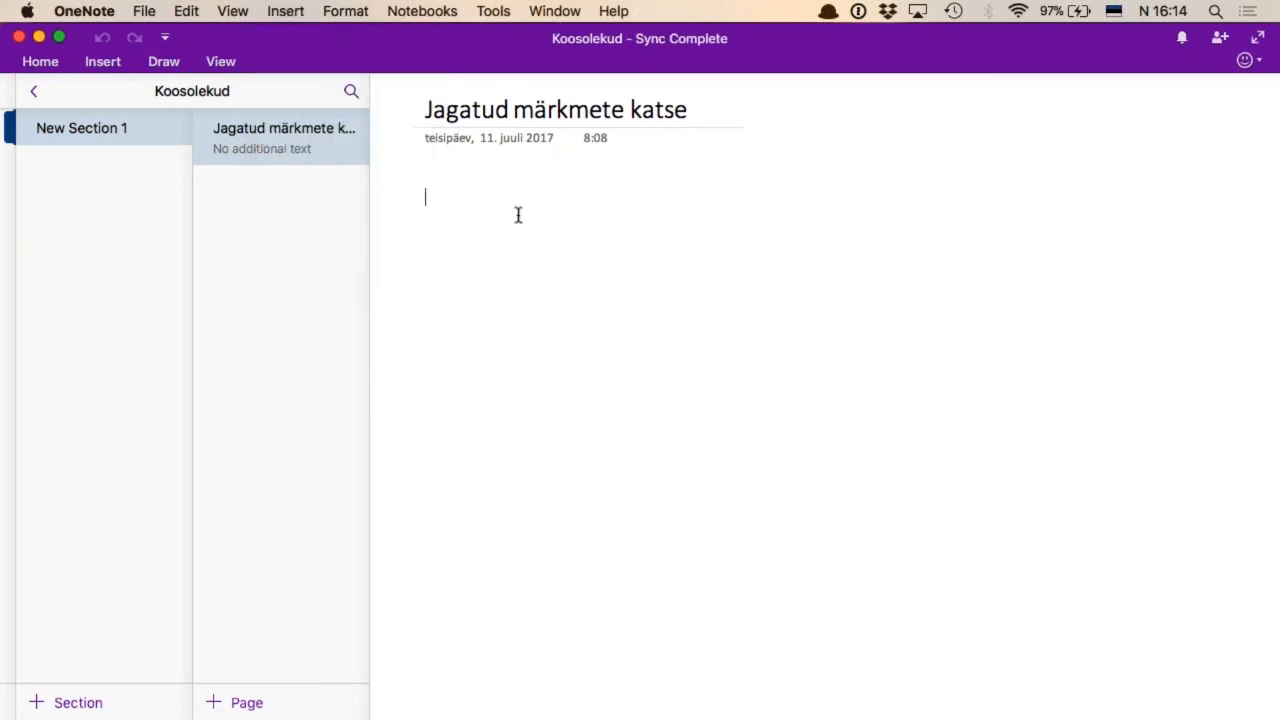
pyautogui.click(298, 14)
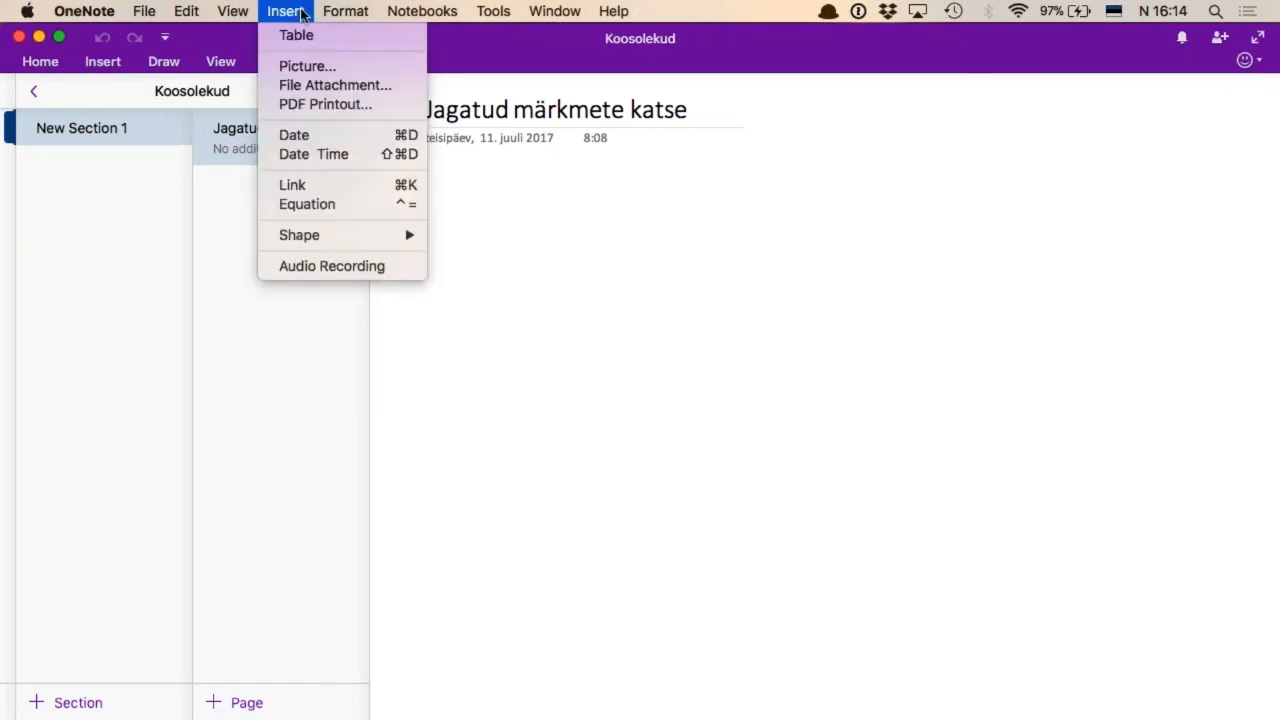
pyautogui.click(372, 265)
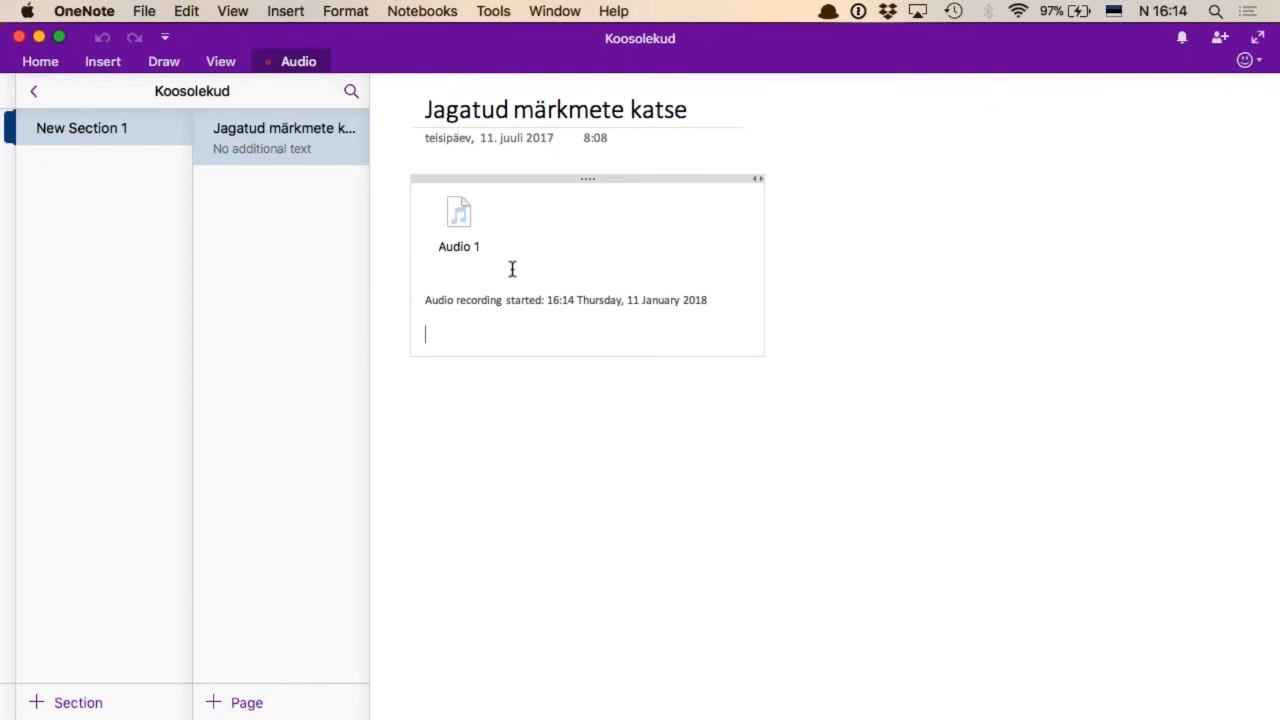
# Write the note "Samal ajal kirjutada siia märkmeid." below the audio recording while it runs
pyautogui.write('Samal ajal kirjuta')
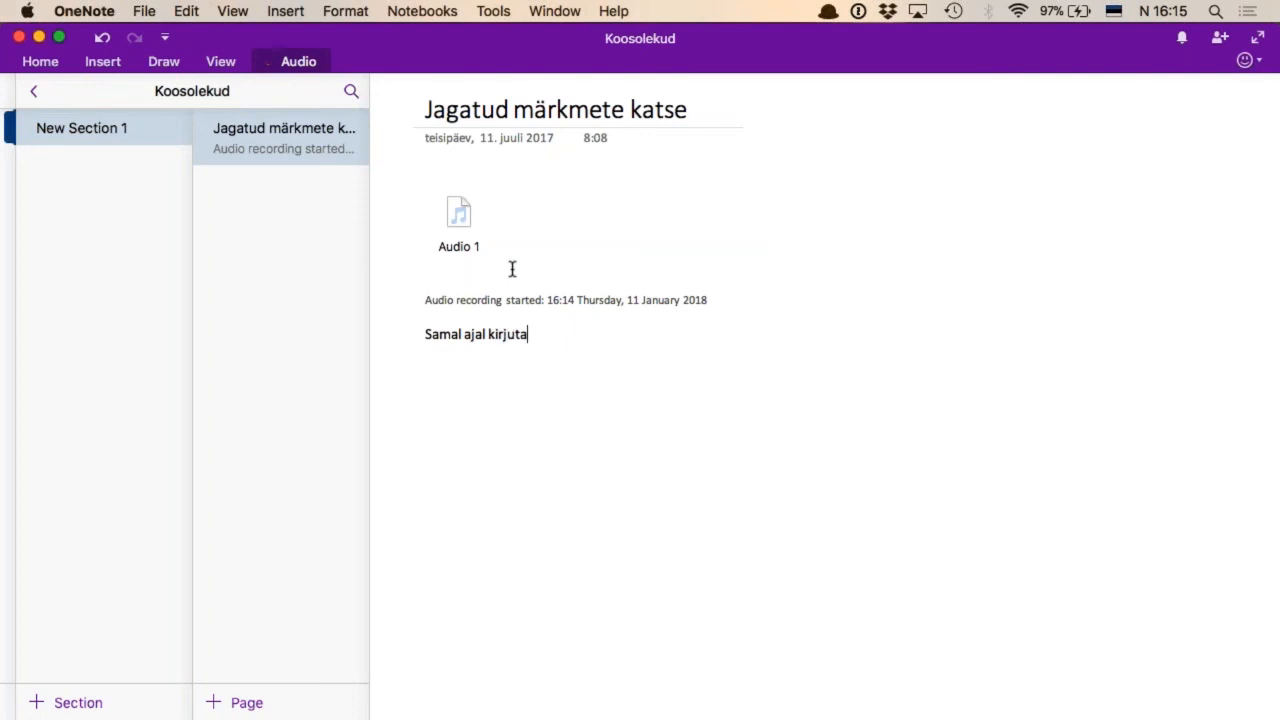
pyautogui.write('da siia märkmedi')
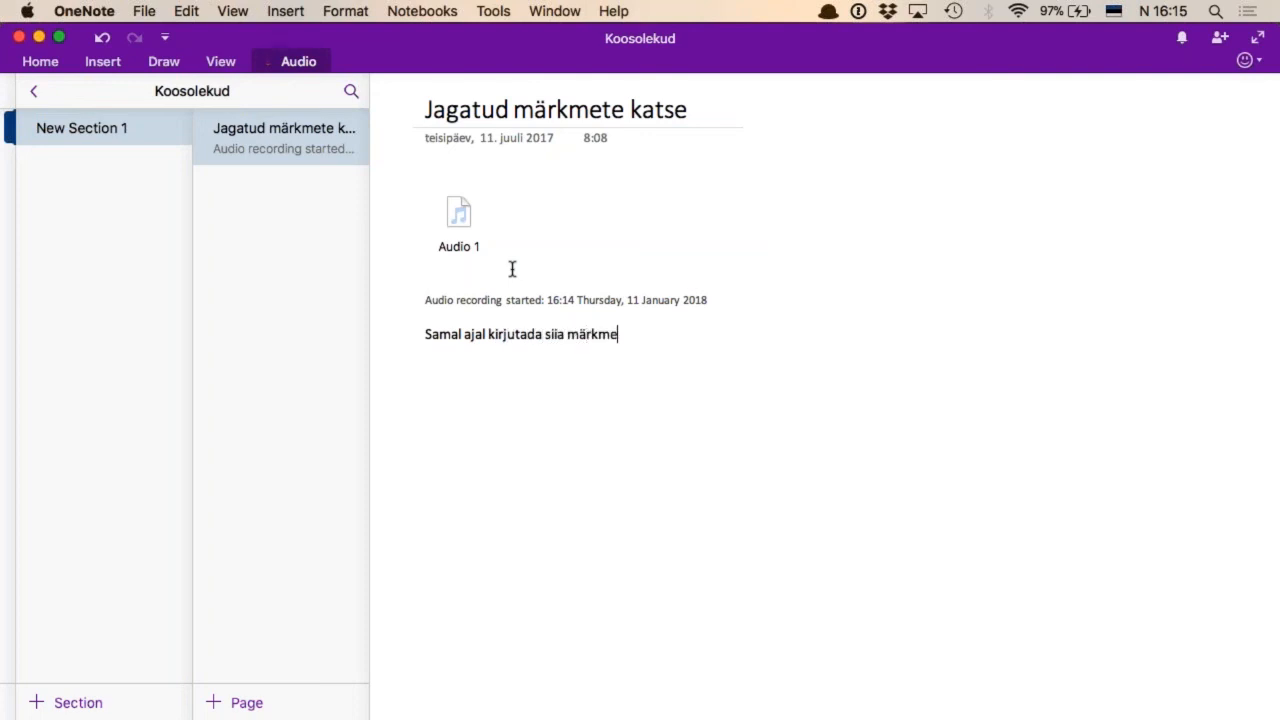
pyautogui.press('BackSpace')
pyautogui.press('BackSpace')
pyautogui.write('id.')
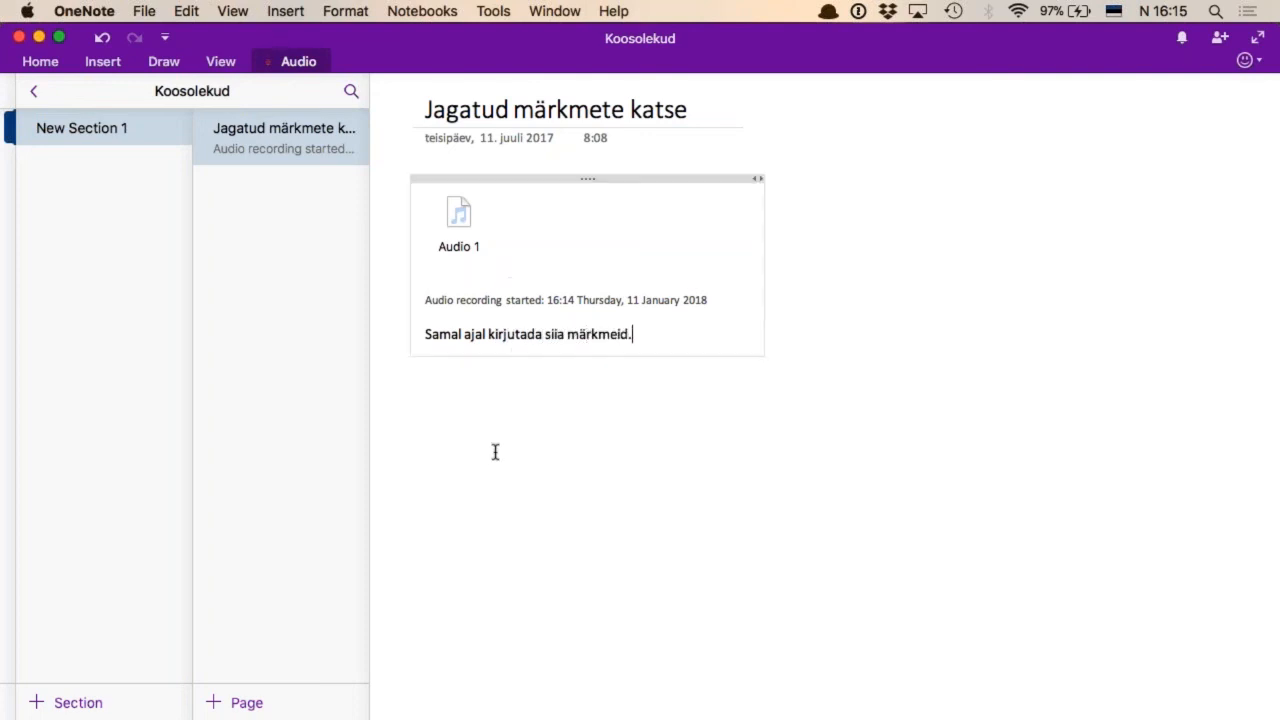
# Add the text "Kirjutan" a few lines below the first note
pyautogui.click(498, 455)
pyautogui.write('K')
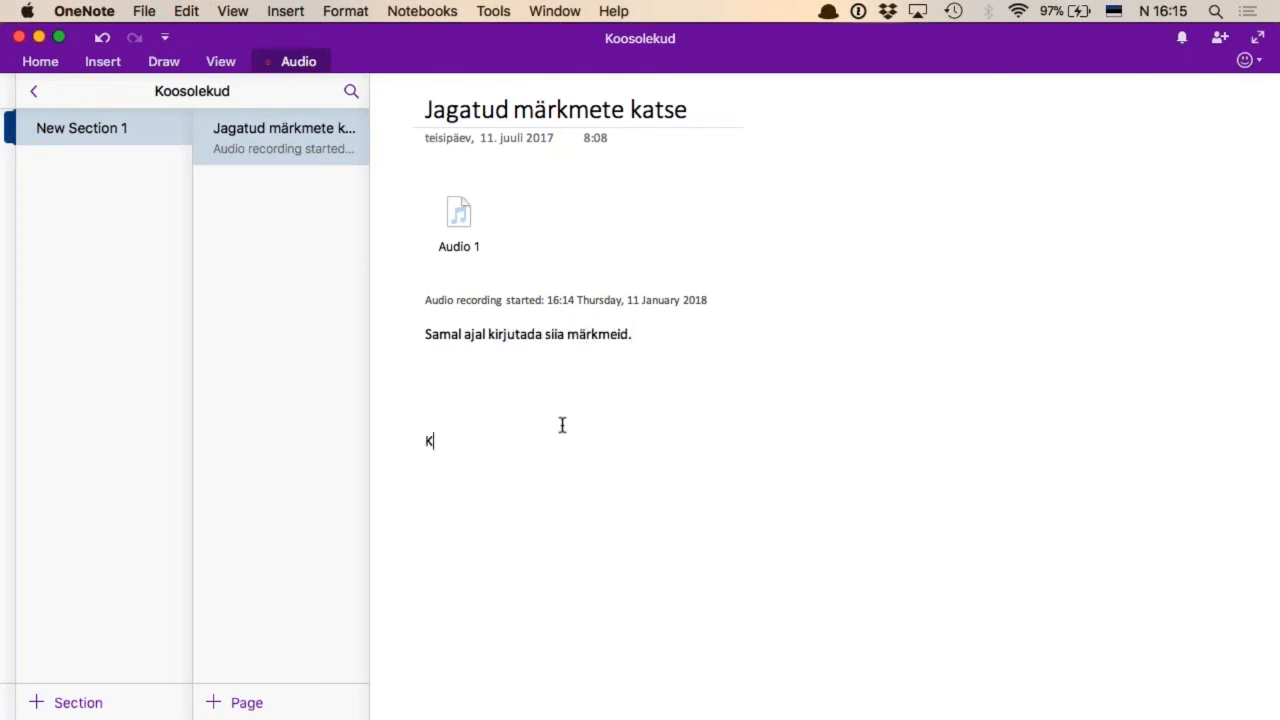
pyautogui.write('irjutan')
pyautogui.press('Return')
pyautogui.click(906, 430)
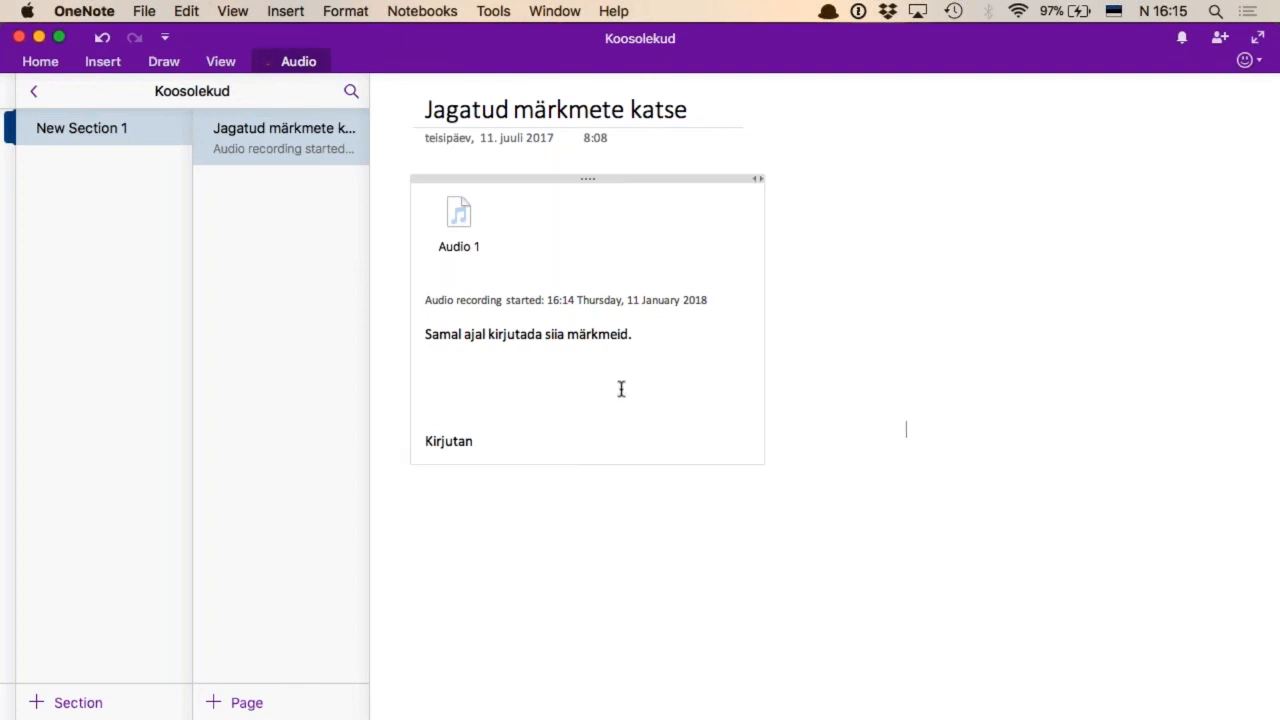
pyautogui.click(546, 429)
pyautogui.click(529, 441)
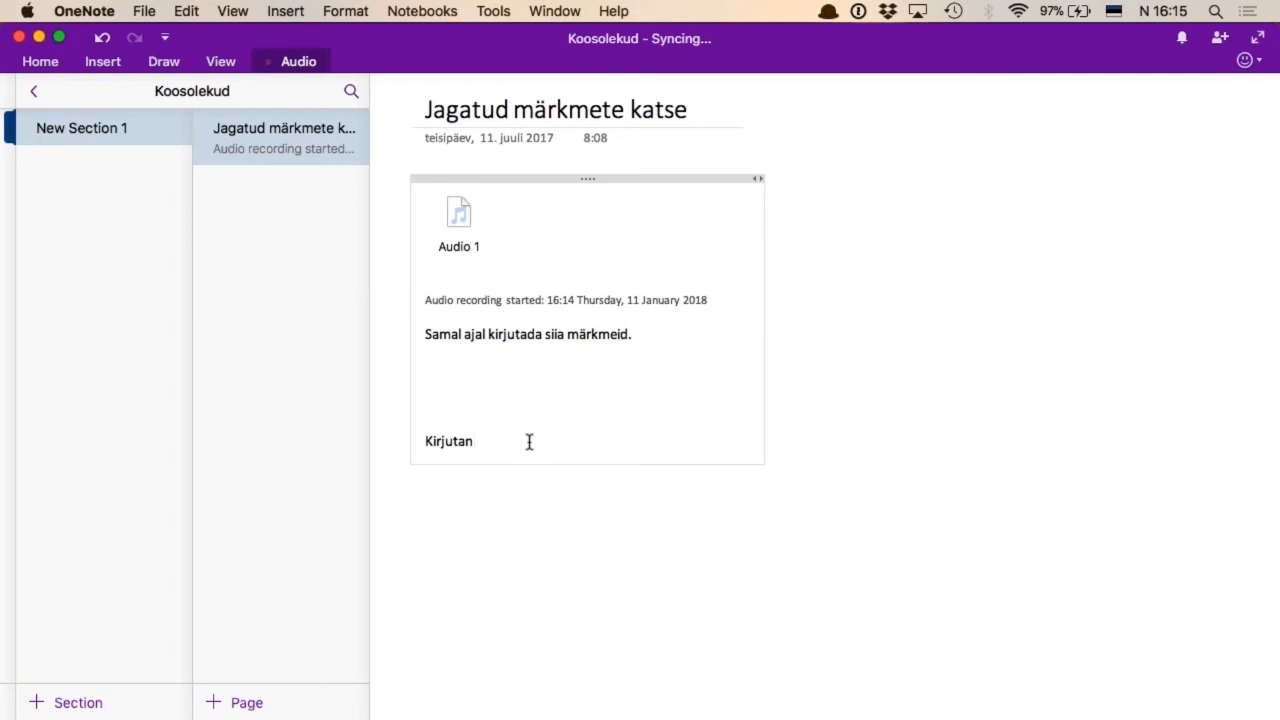
# Select the Audio 1 recording, show the audio controls, and stop recording
pyautogui.click(300, 12)
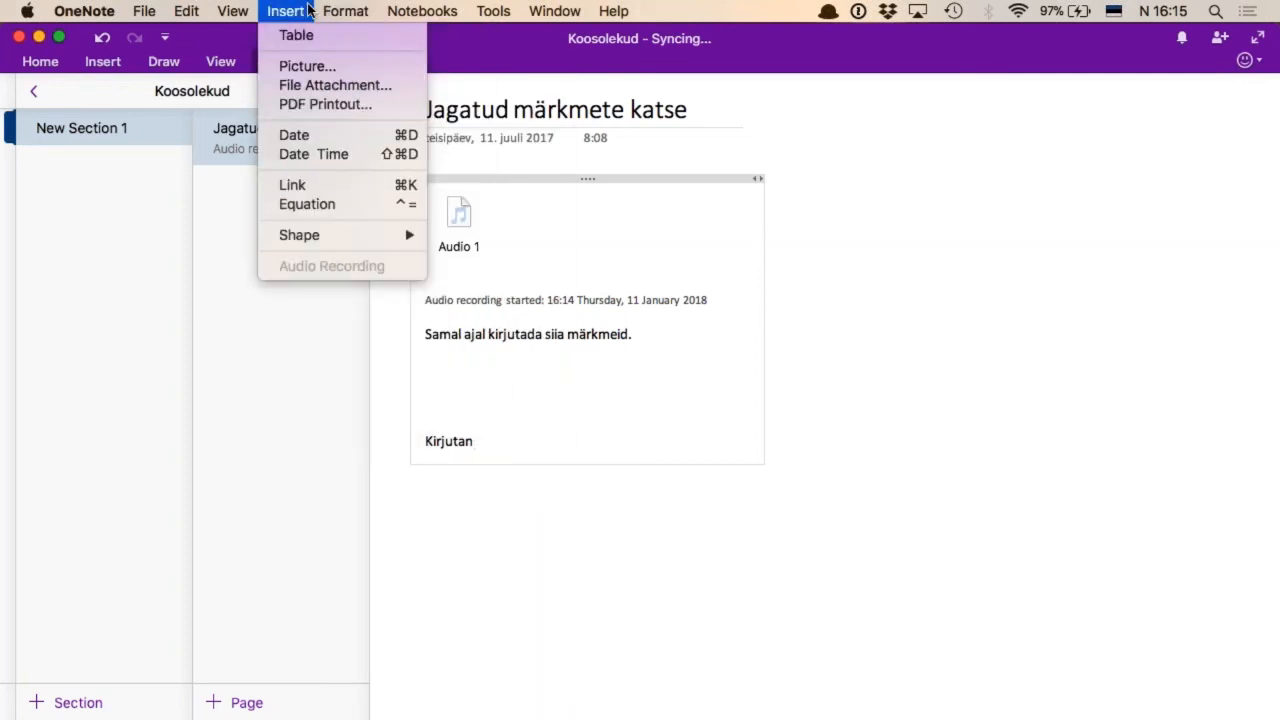
pyautogui.click(740, 460)
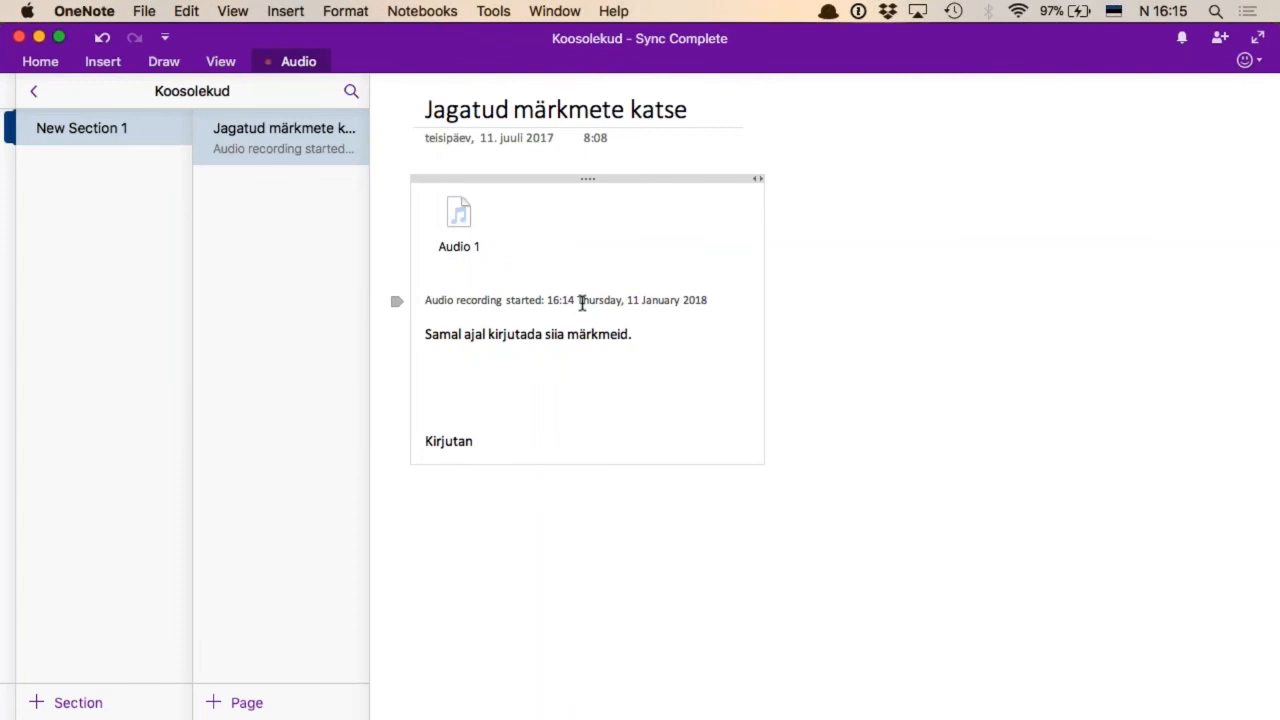
pyautogui.click(458, 213)
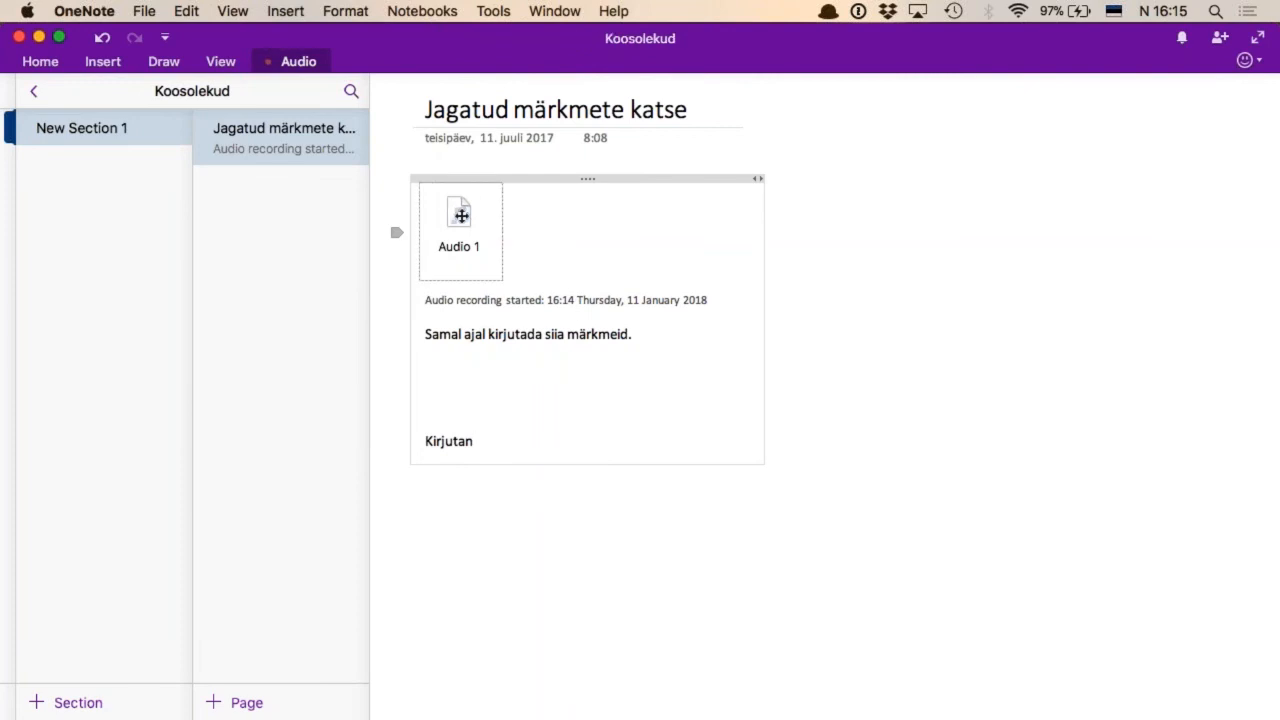
pyautogui.click(296, 64)
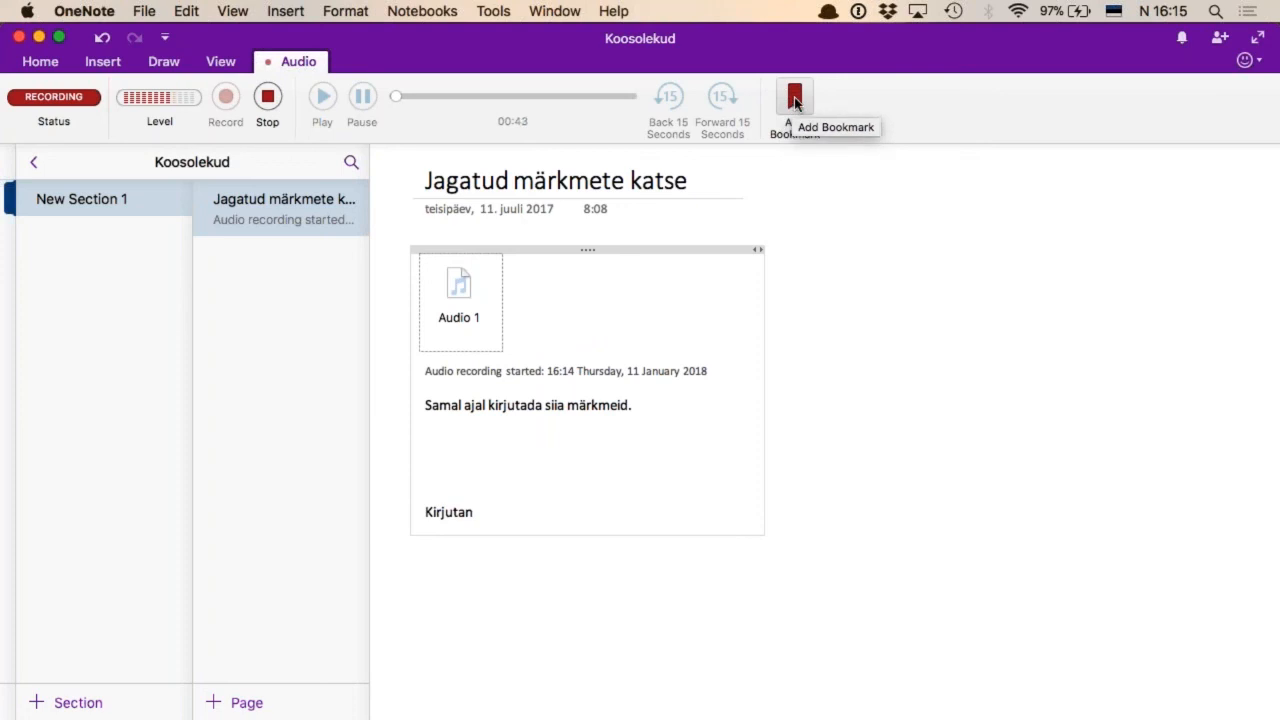
pyautogui.click(267, 98)
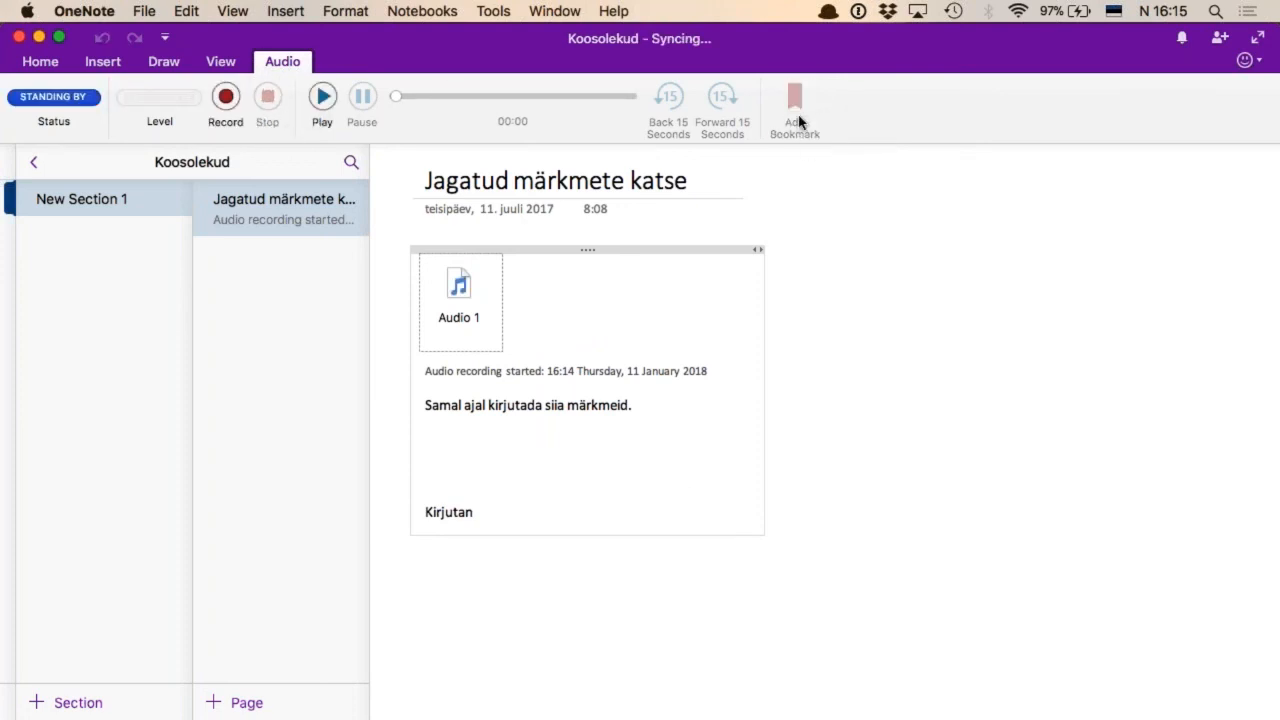
# Start a second audio recording below the "Kirjutan" text
pyautogui.click(503, 597)
pyautogui.click(920, 389)
pyautogui.click(477, 552)
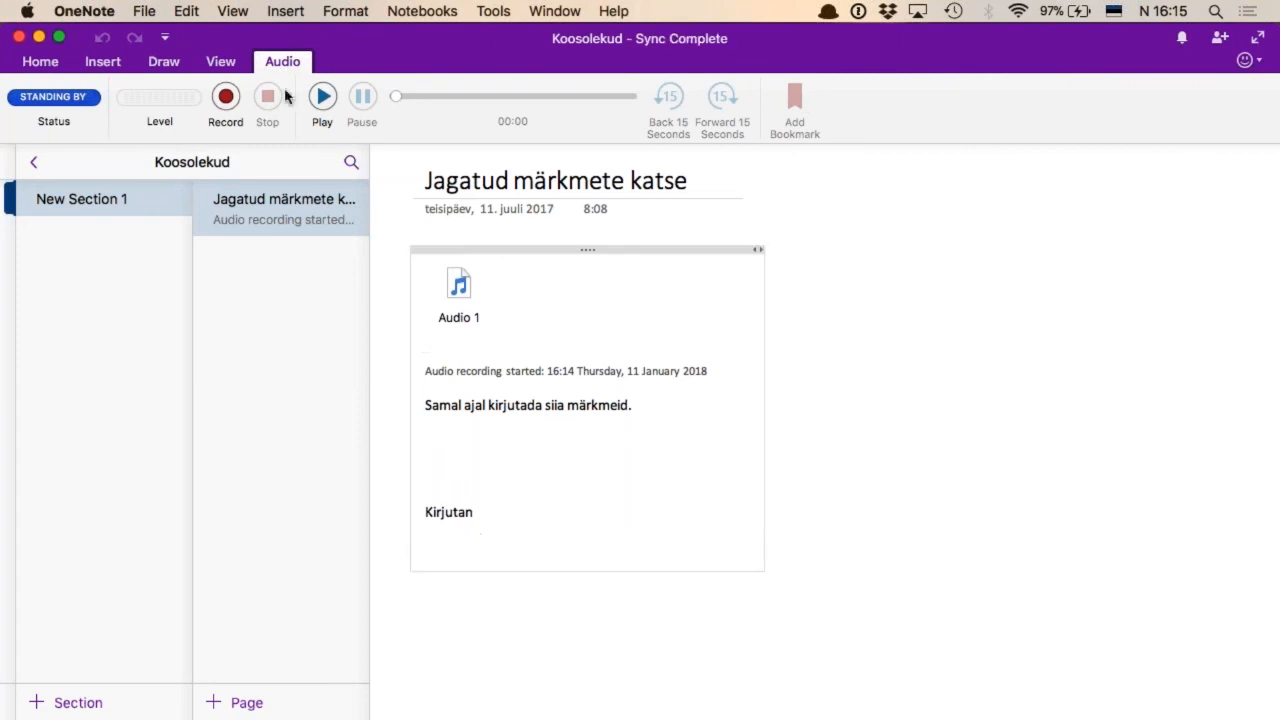
pyautogui.click(225, 96)
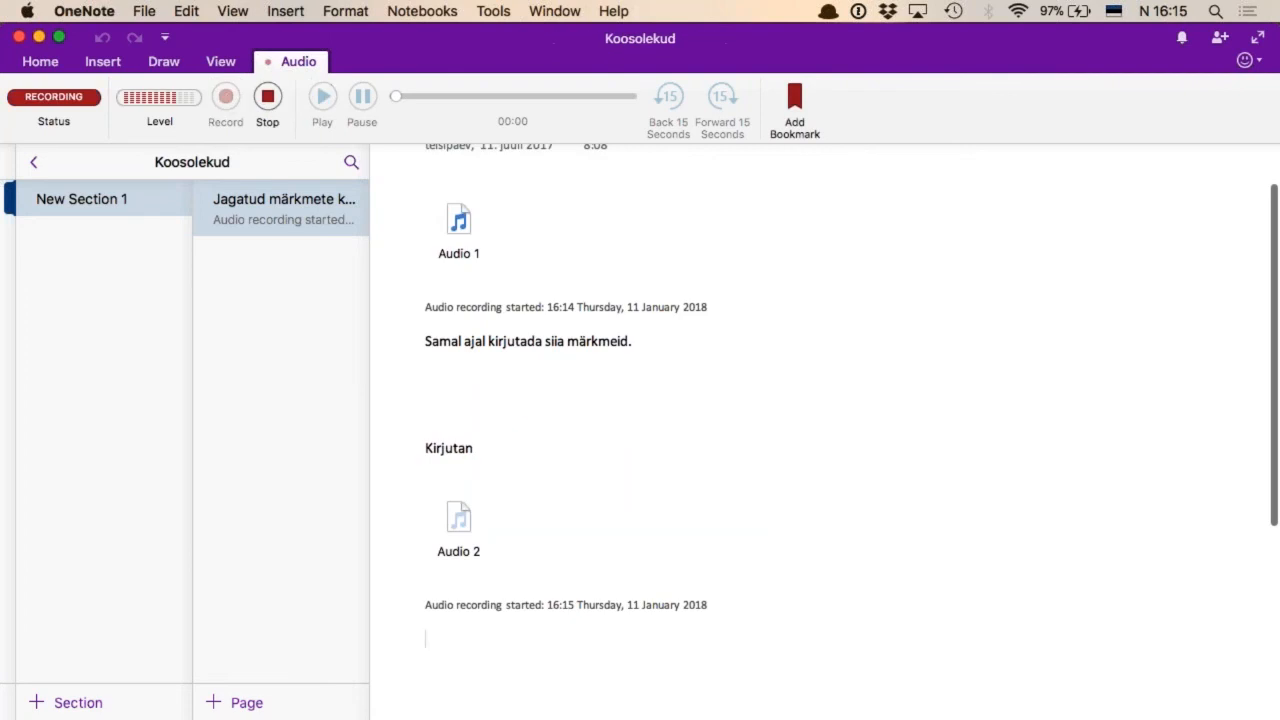
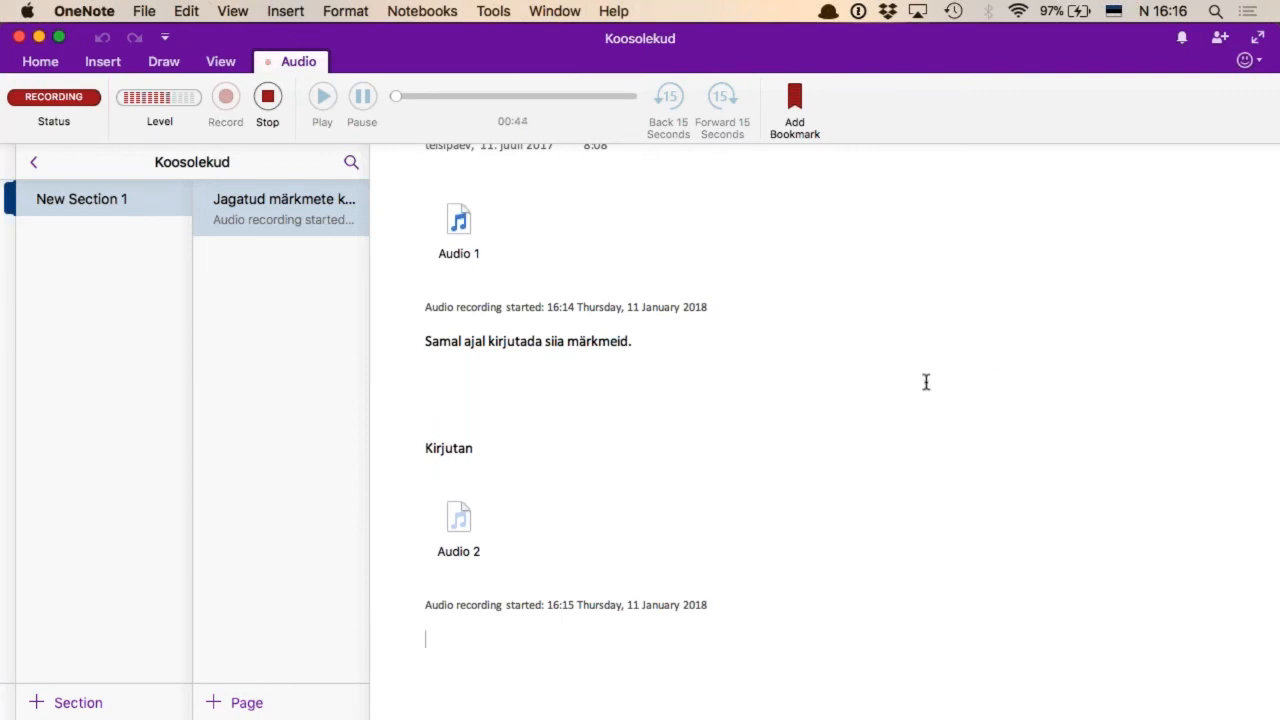
# Switch to Safari and bring up the Dropbox Paper document "EMSL veebiseminari mänguplats"
pyautogui.press('super+Tab')
pyautogui.press('super+shift+Tab')
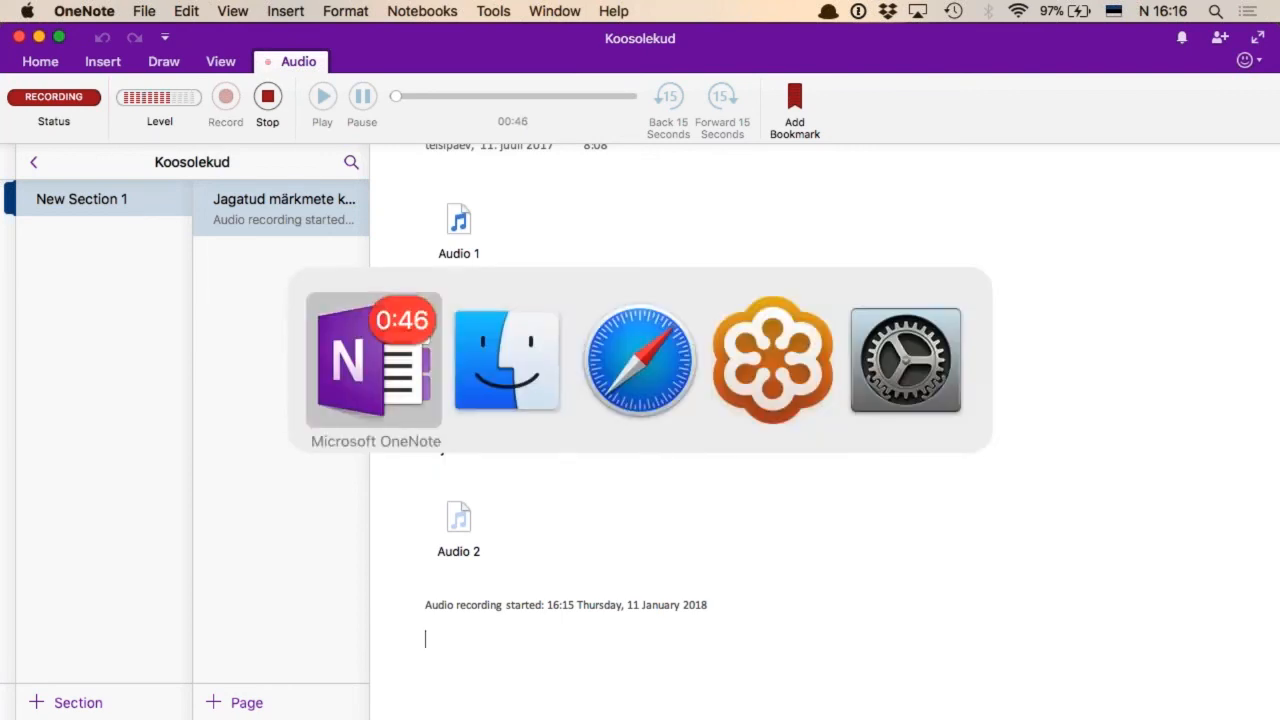
pyautogui.press('super+Tab')
pyautogui.press('super+Tab')
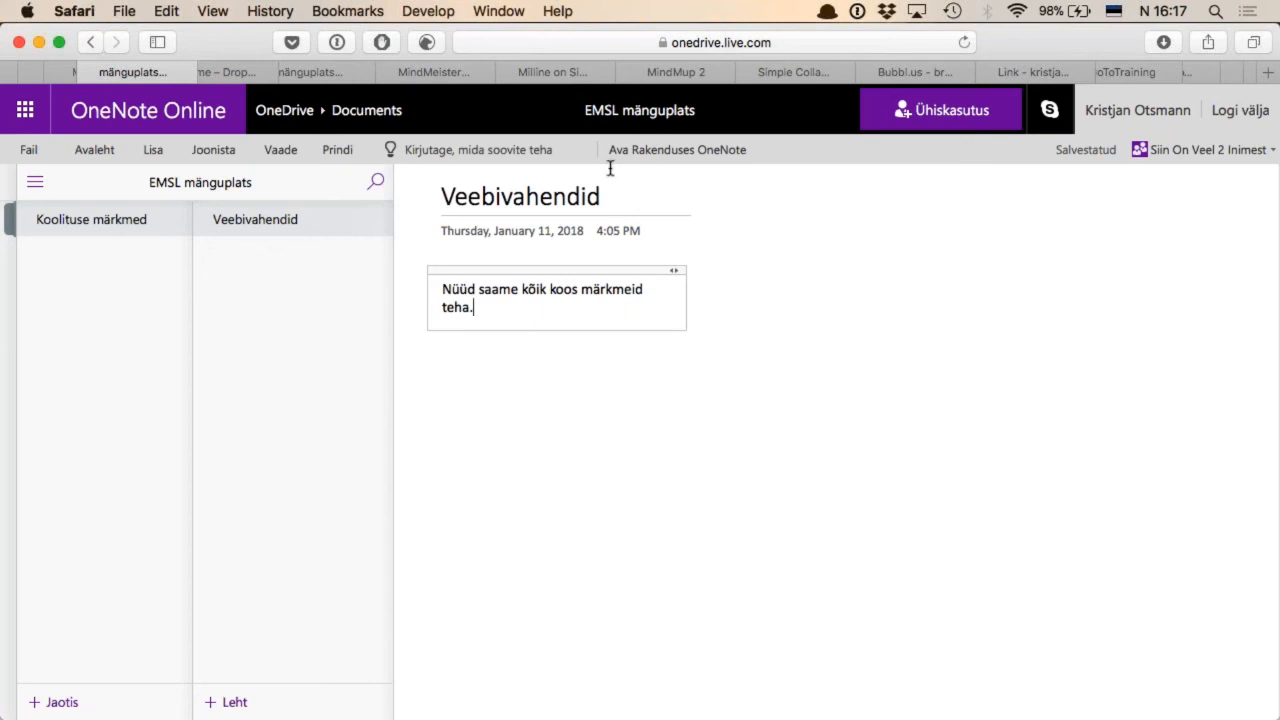
pyautogui.hotkey('ctrl', 'Tab')
pyautogui.hotkey('ctrl', 'Tab')
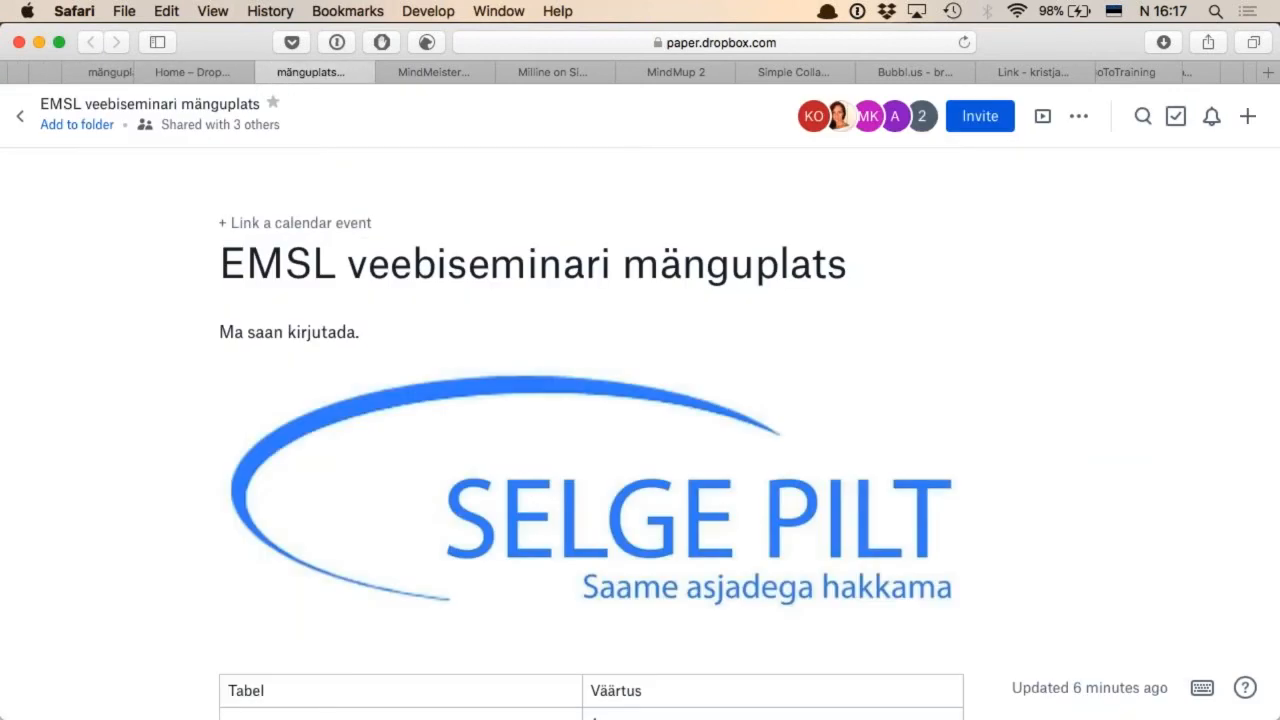
pyautogui.scroll(-5, 640, 400)
pyautogui.scroll(6, 640, 400)
pyautogui.hotkey('ctrl', 'Tab')
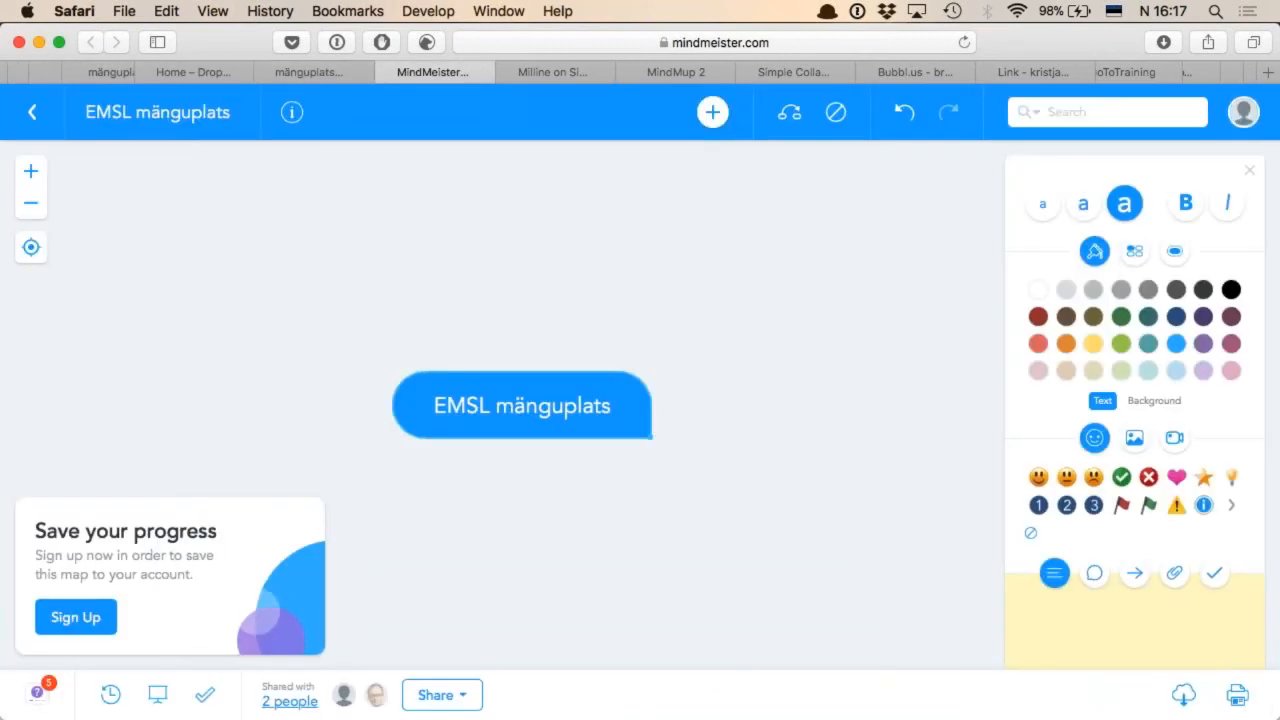
pyautogui.click(300, 72)
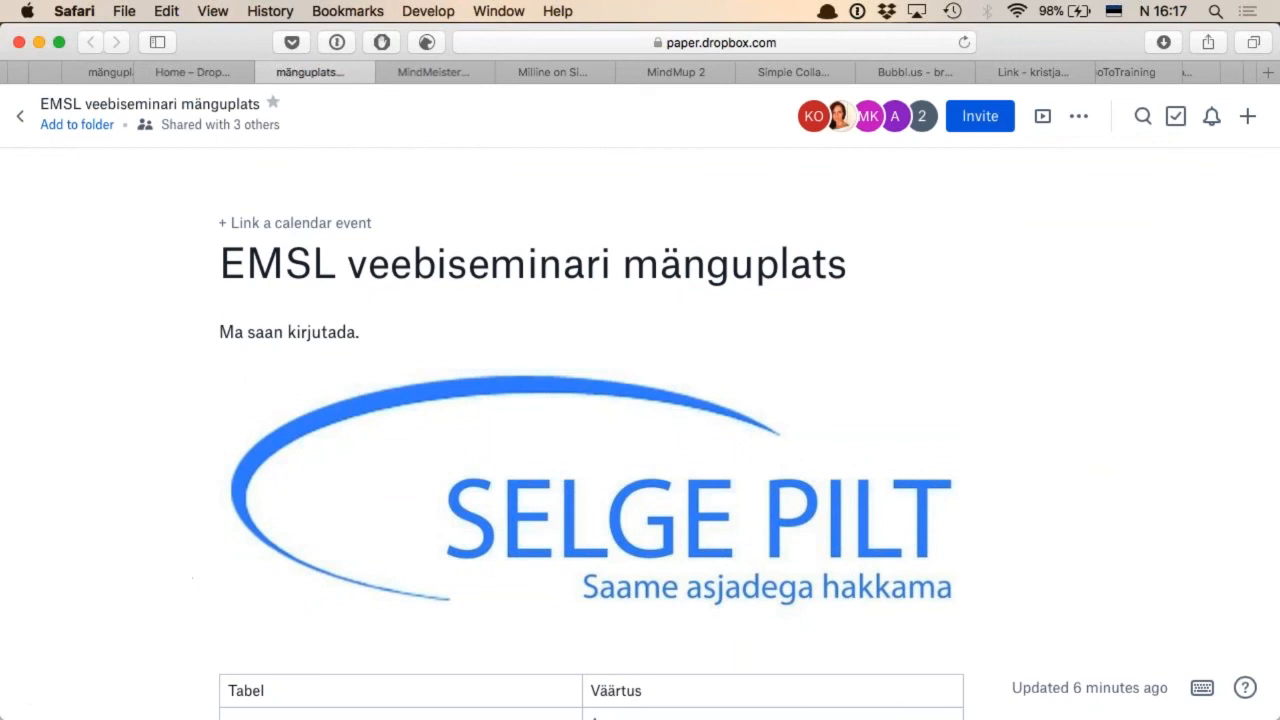
# Link the January 11 calendar event "Vabaühenduste veebiseminar" to the Dropbox Paper document
pyautogui.click(305, 224)
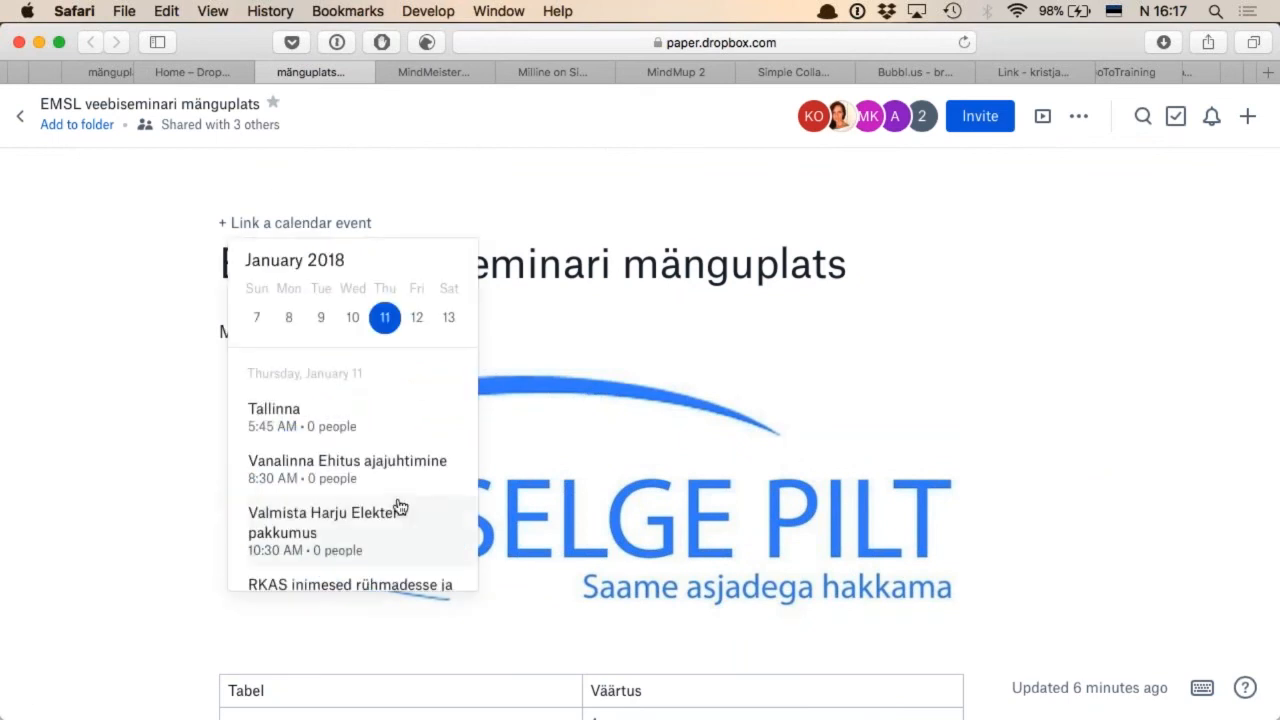
pyautogui.scroll(-10, 398, 508)
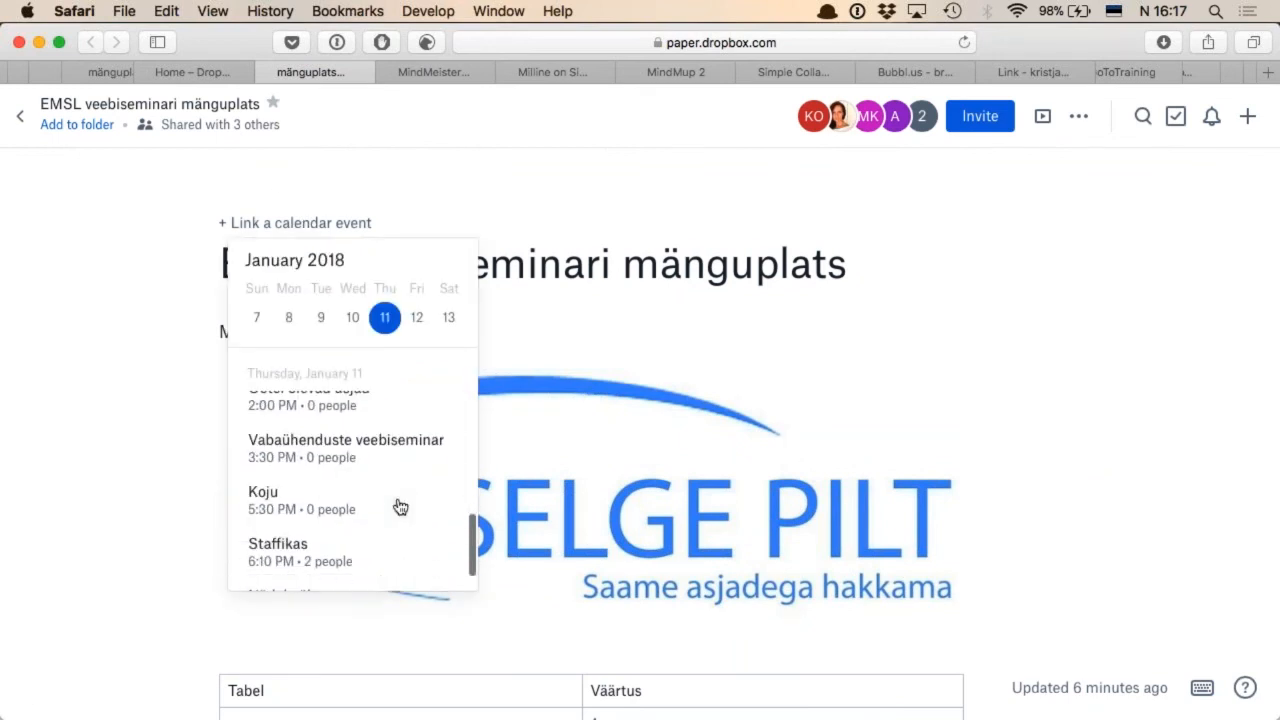
pyautogui.click(377, 446)
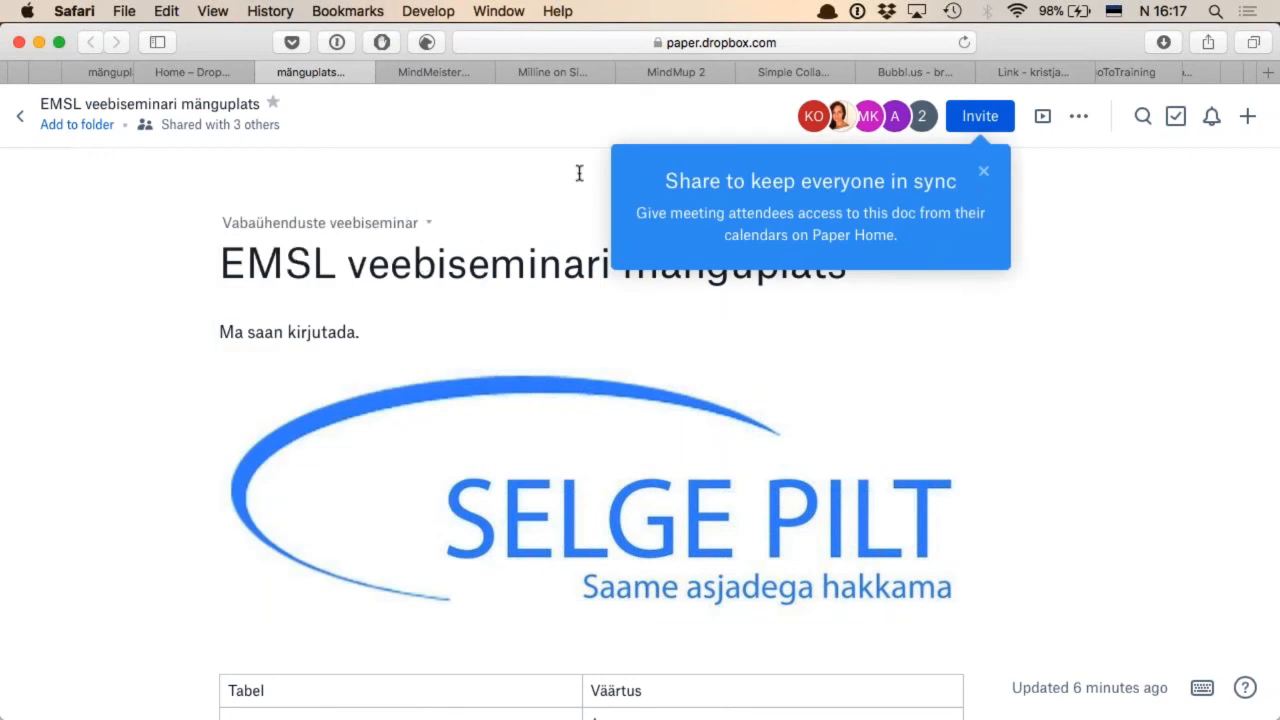
pyautogui.click(549, 148)
# Reorder the browser tabs so MindMup 2, Simple Collaboration and Bubbl.us directly follow MindMeister, and return to the MindMeister map
pyautogui.hotkey('ctrl', 'Tab')
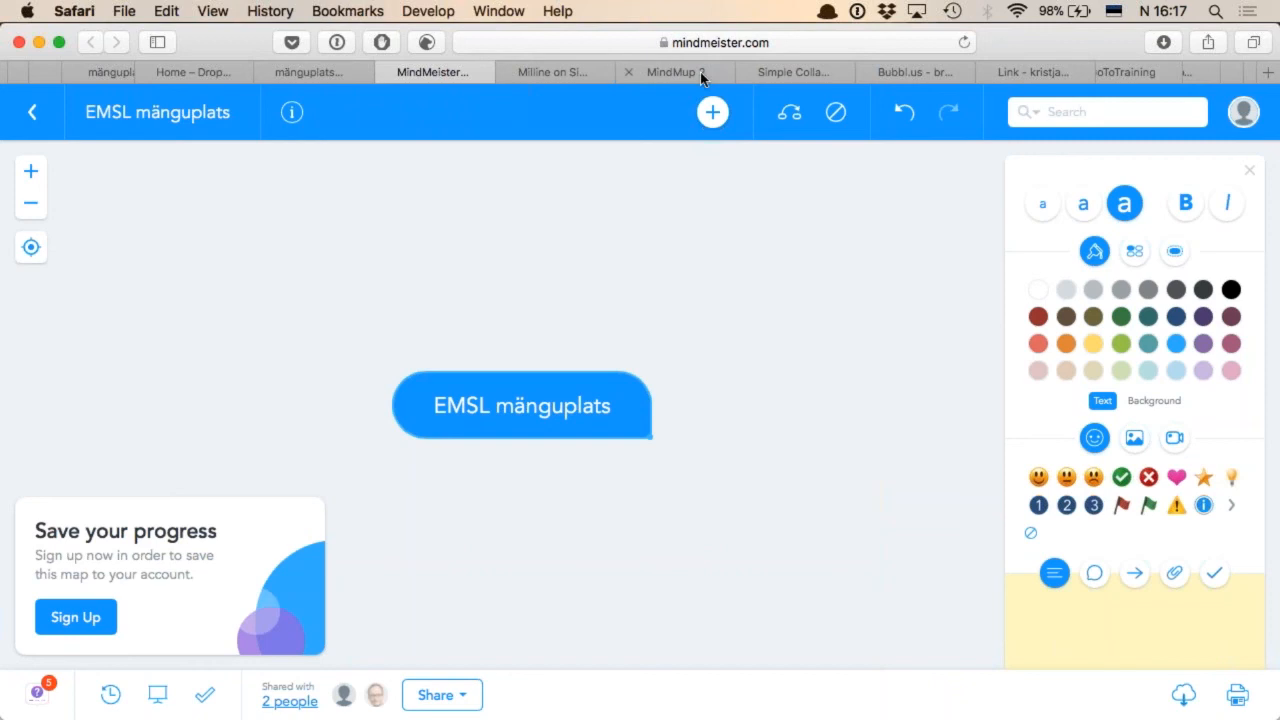
pyautogui.click(653, 72)
pyautogui.moveTo(565, 78); pyautogui.dragTo(558, 78)
pyautogui.moveTo(818, 78); pyautogui.dragTo(700, 76)
pyautogui.moveTo(915, 72); pyautogui.dragTo(794, 72)
pyautogui.click(453, 72)
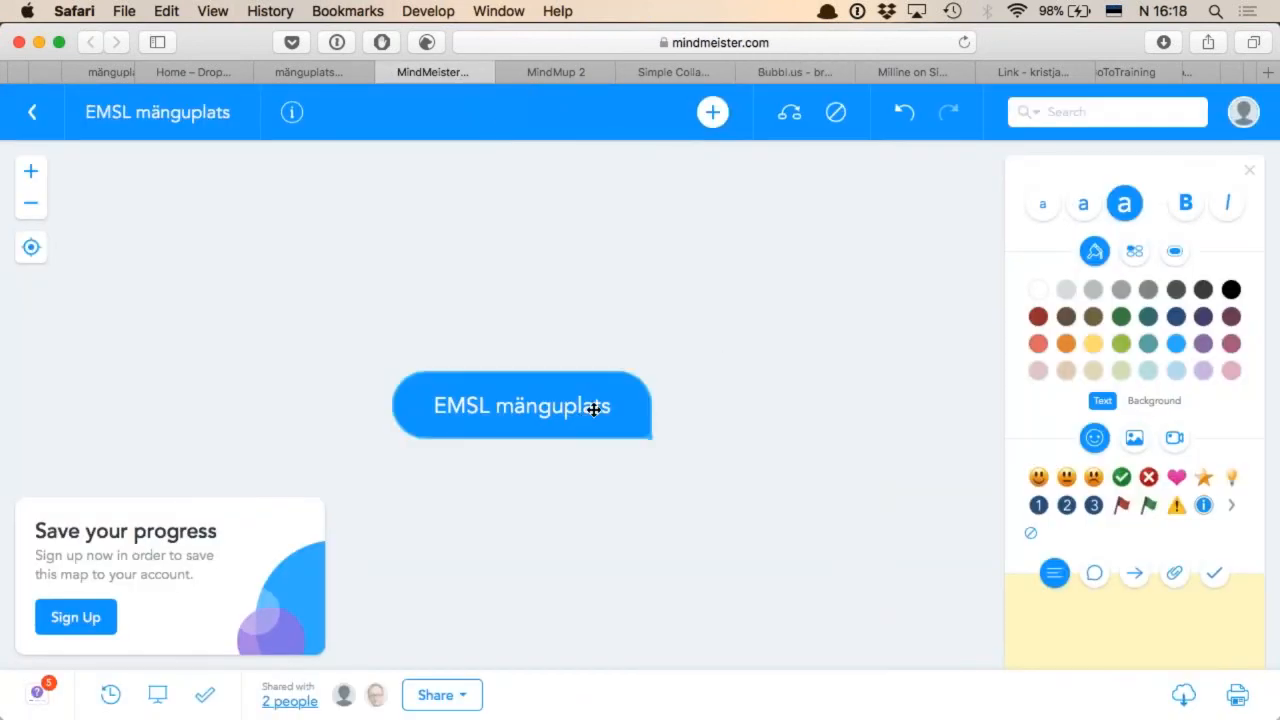
# Add the main topics "Sisu" and "Vorm" to the central "EMSL mänguplats" topic
pyautogui.doubleClick(530, 390)
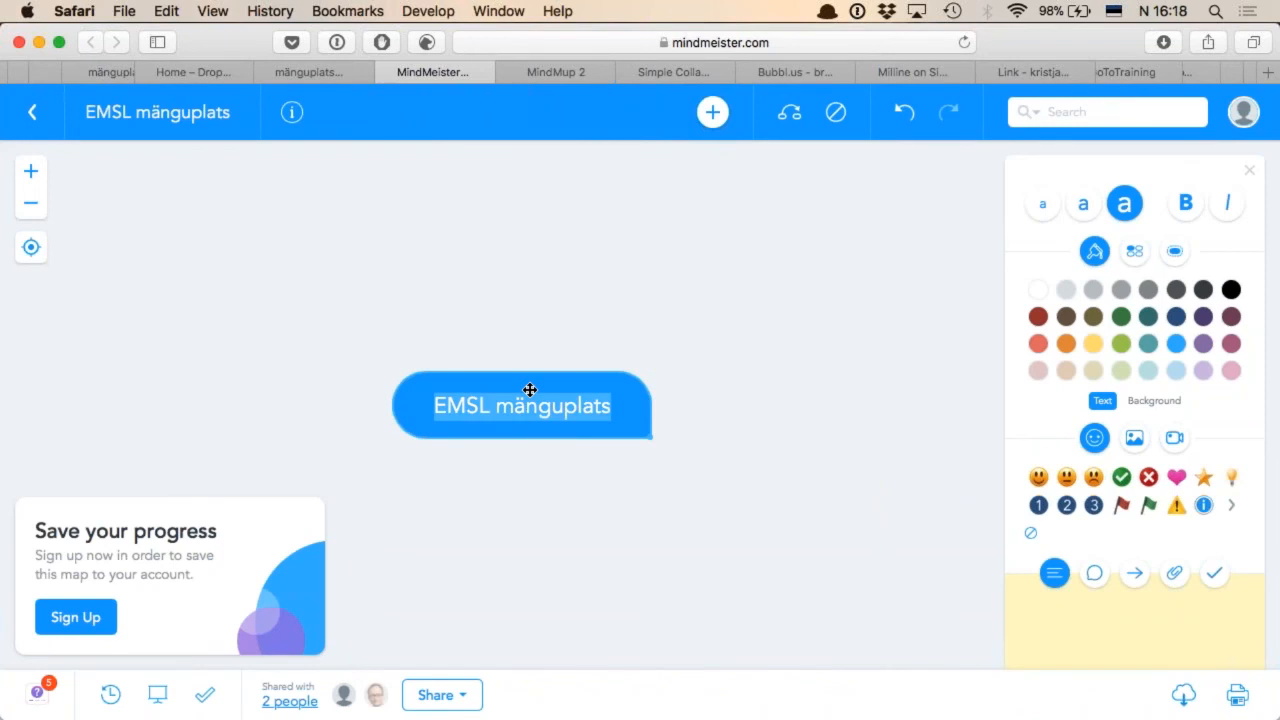
pyautogui.press('Tab')
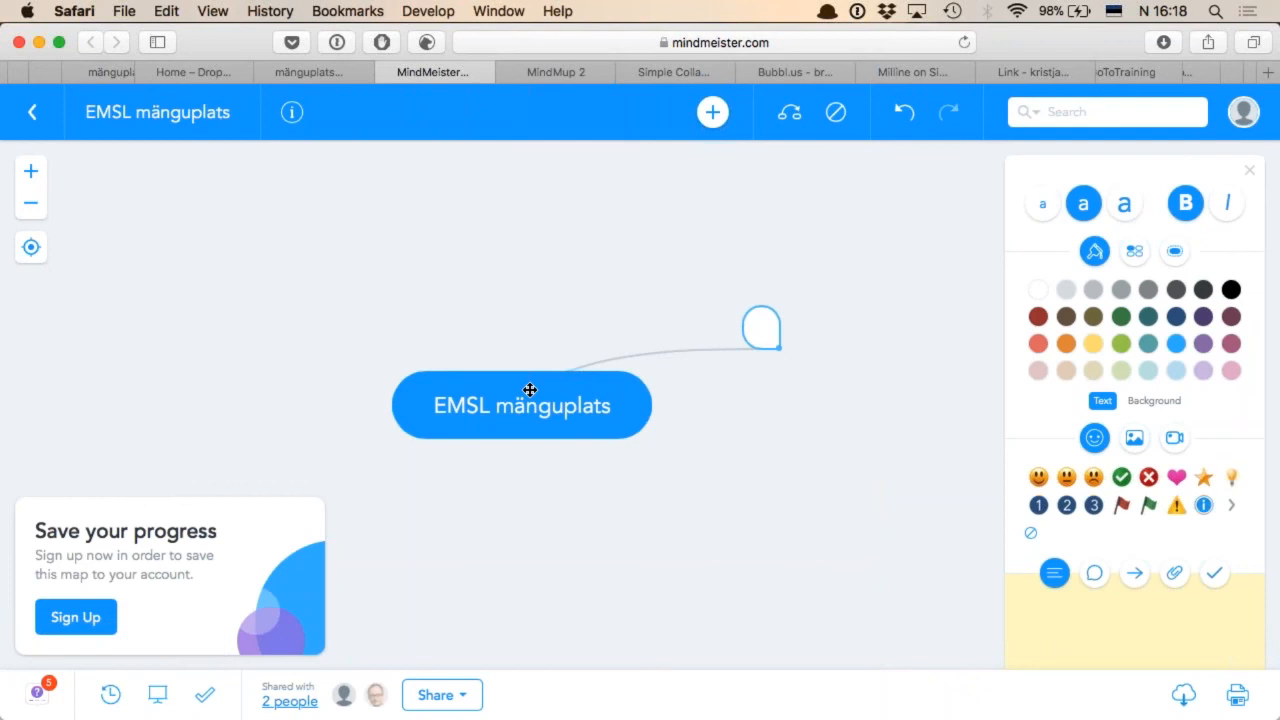
pyautogui.write('Sisu')
pyautogui.press('Return')
pyautogui.write('Vorm')
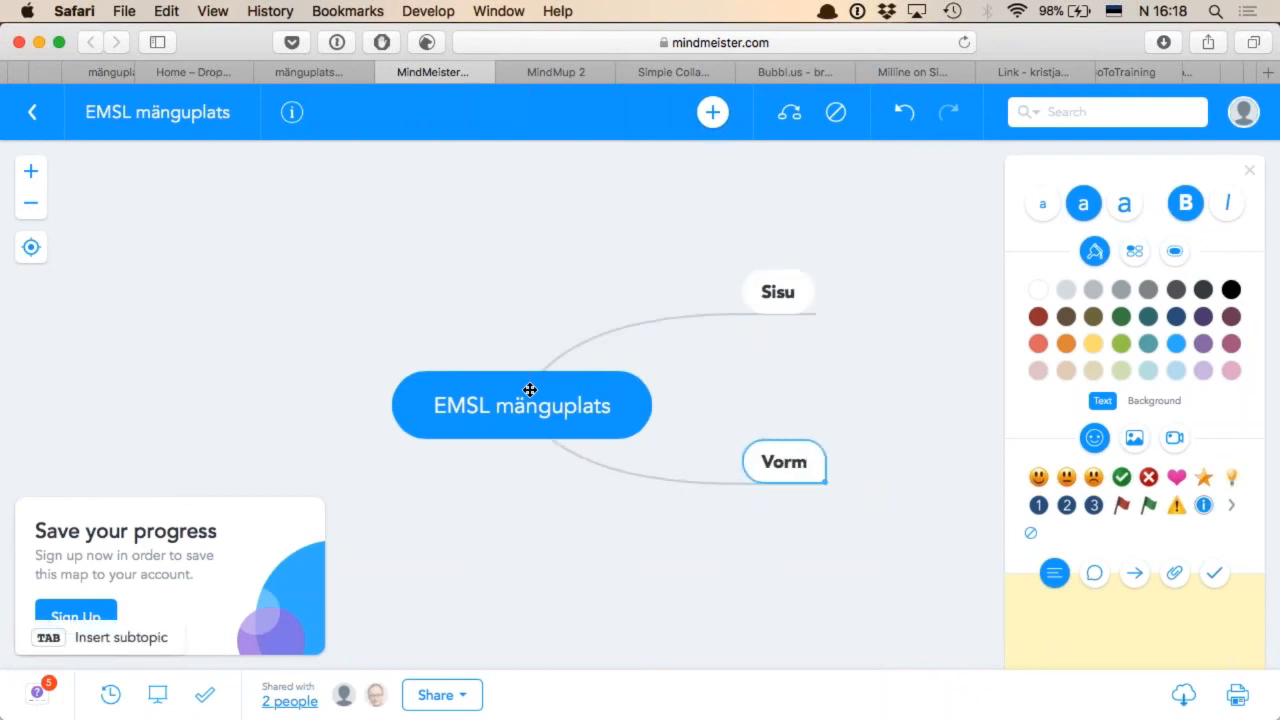
# Add the subtopics "Veeb?" and "Kohale?" under "Vorm"
pyautogui.press('Tab')
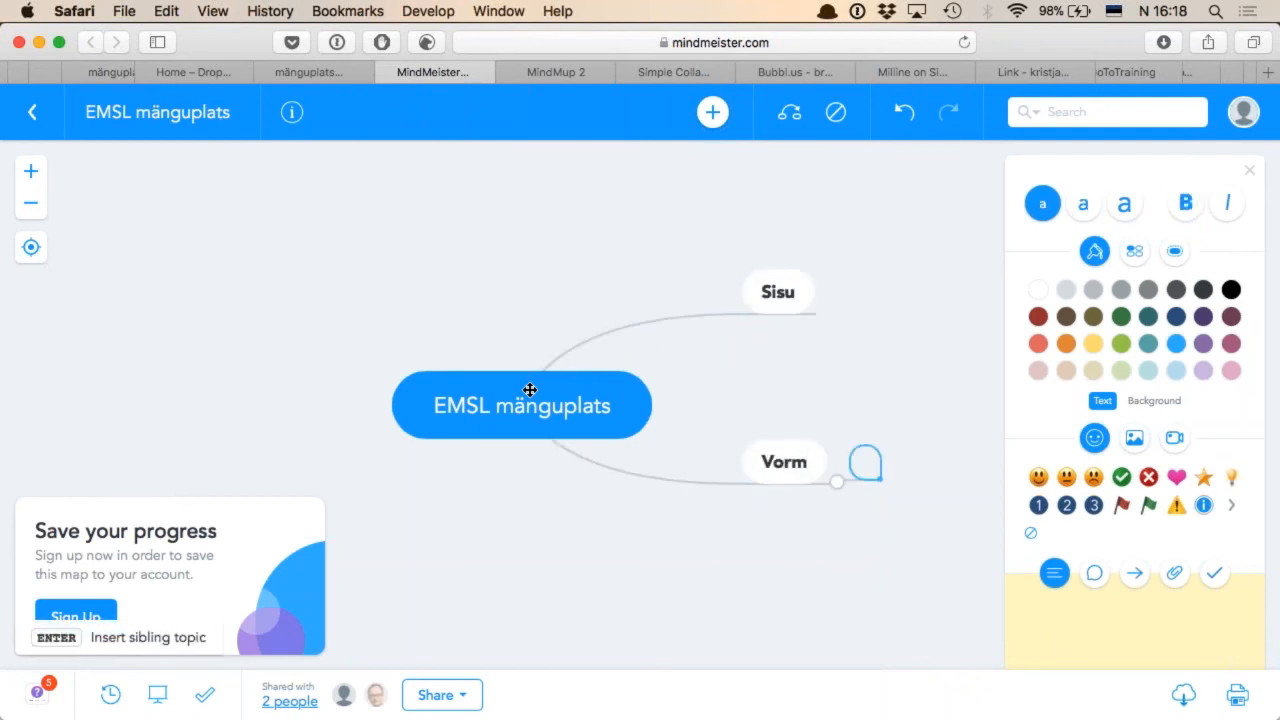
pyautogui.write('Veeb?')
pyautogui.press('Return')
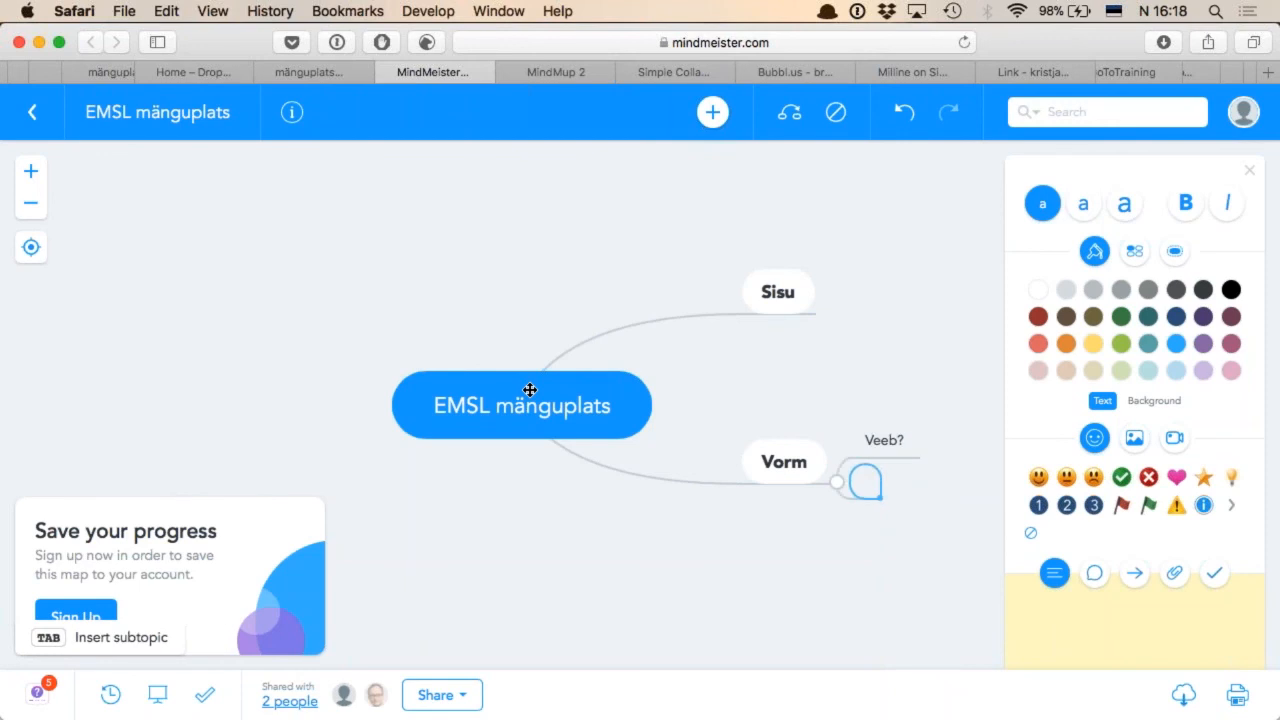
pyautogui.write('Kohale?')
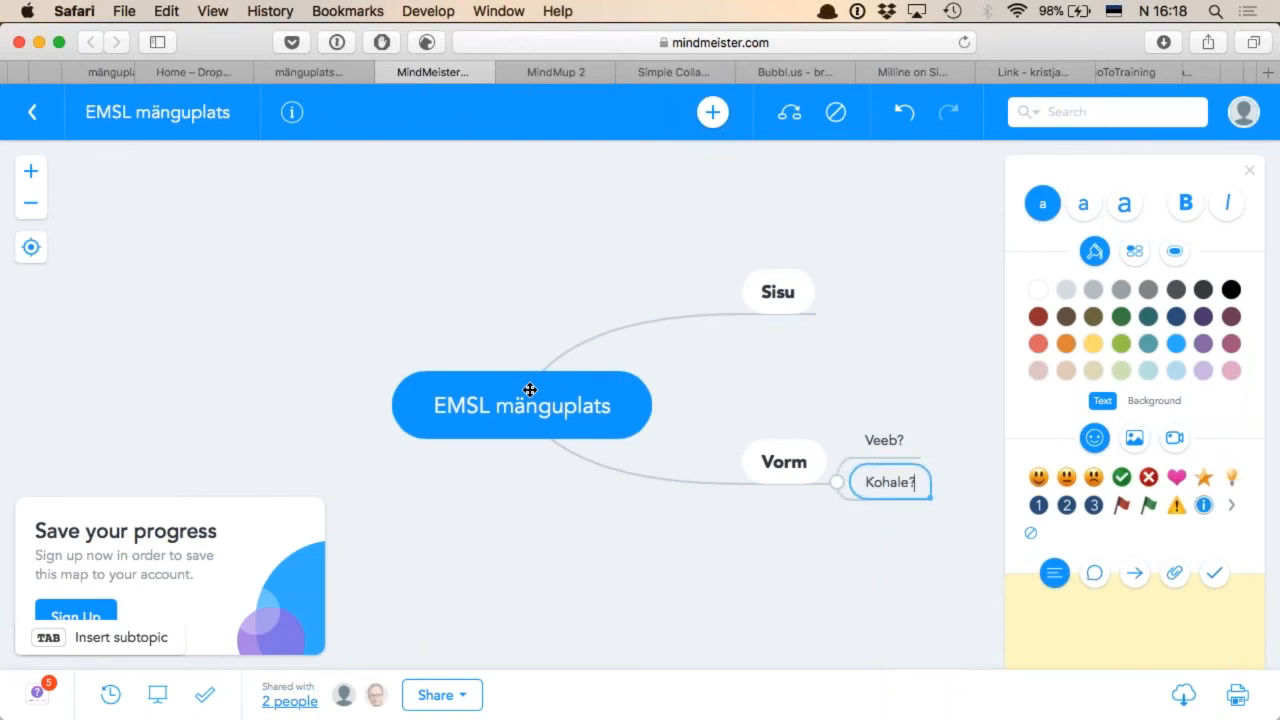
# Add the subtopics "Kontorivara", "Visualiseerimine" and "Ajurünnak" under "Sisu"
pyautogui.click(785, 292)
pyautogui.press('Tab')
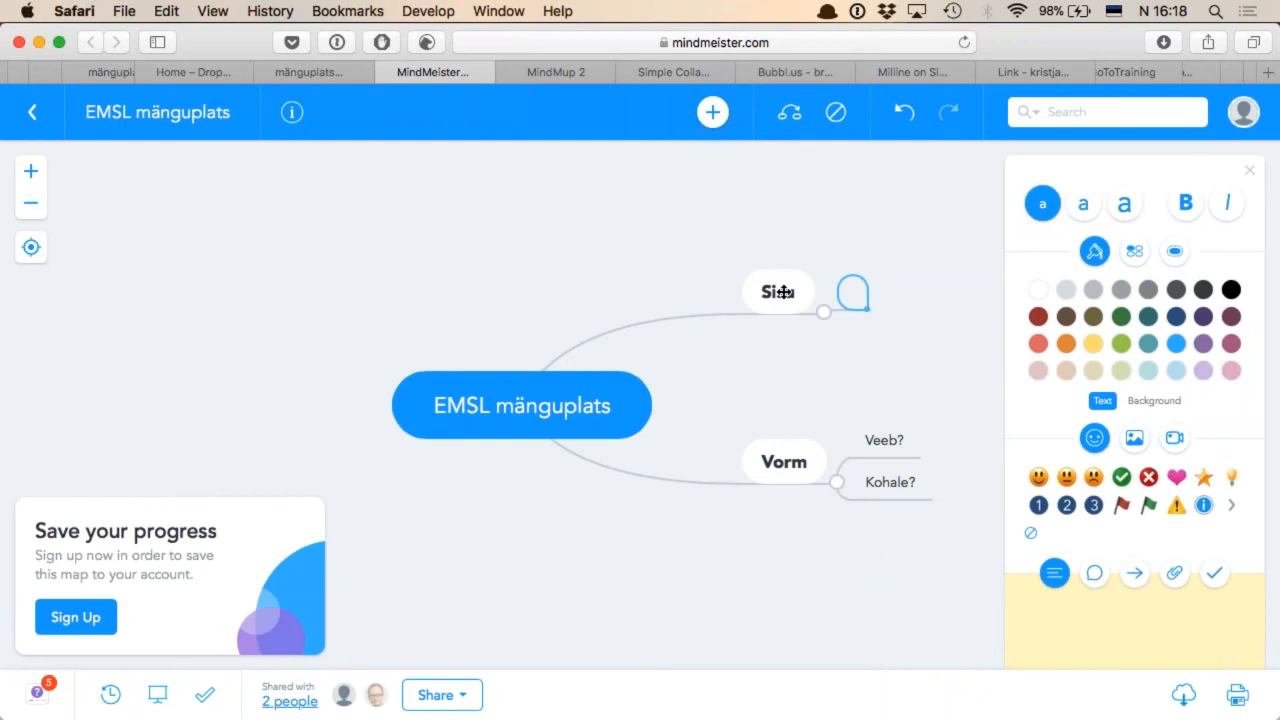
pyautogui.write('Kontorivara')
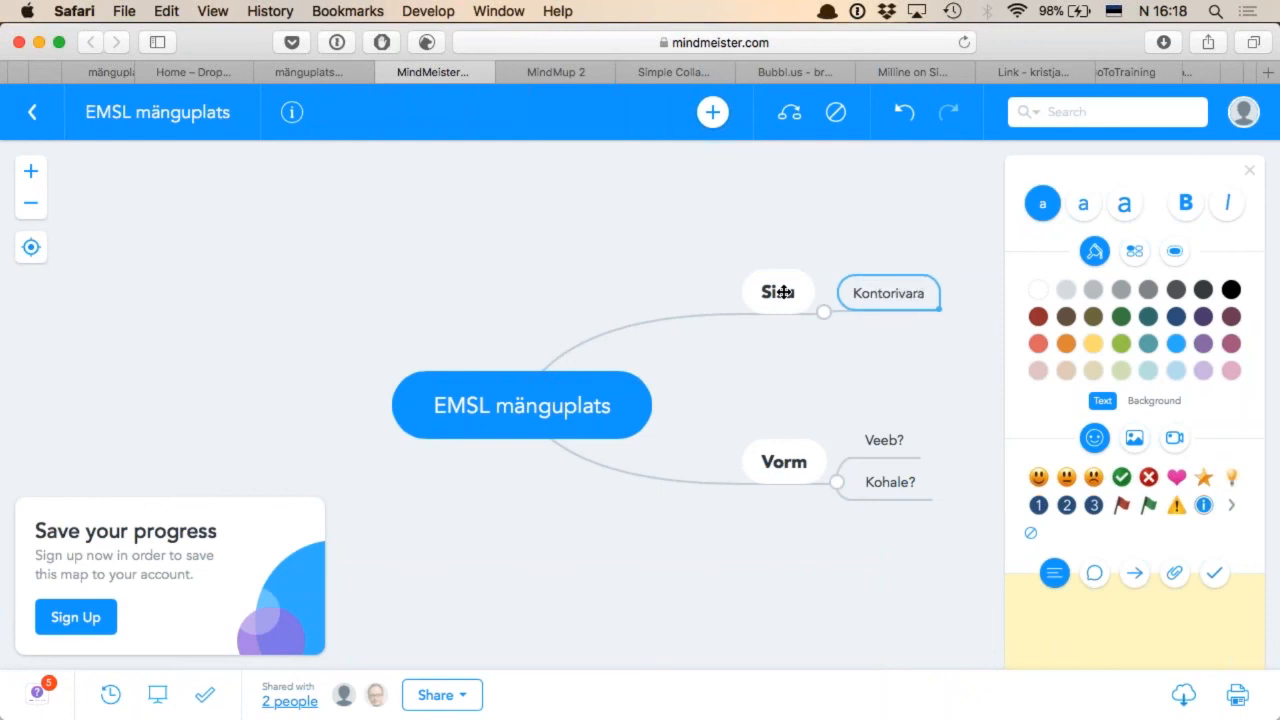
pyautogui.press('Return')
pyautogui.write('Visualis')
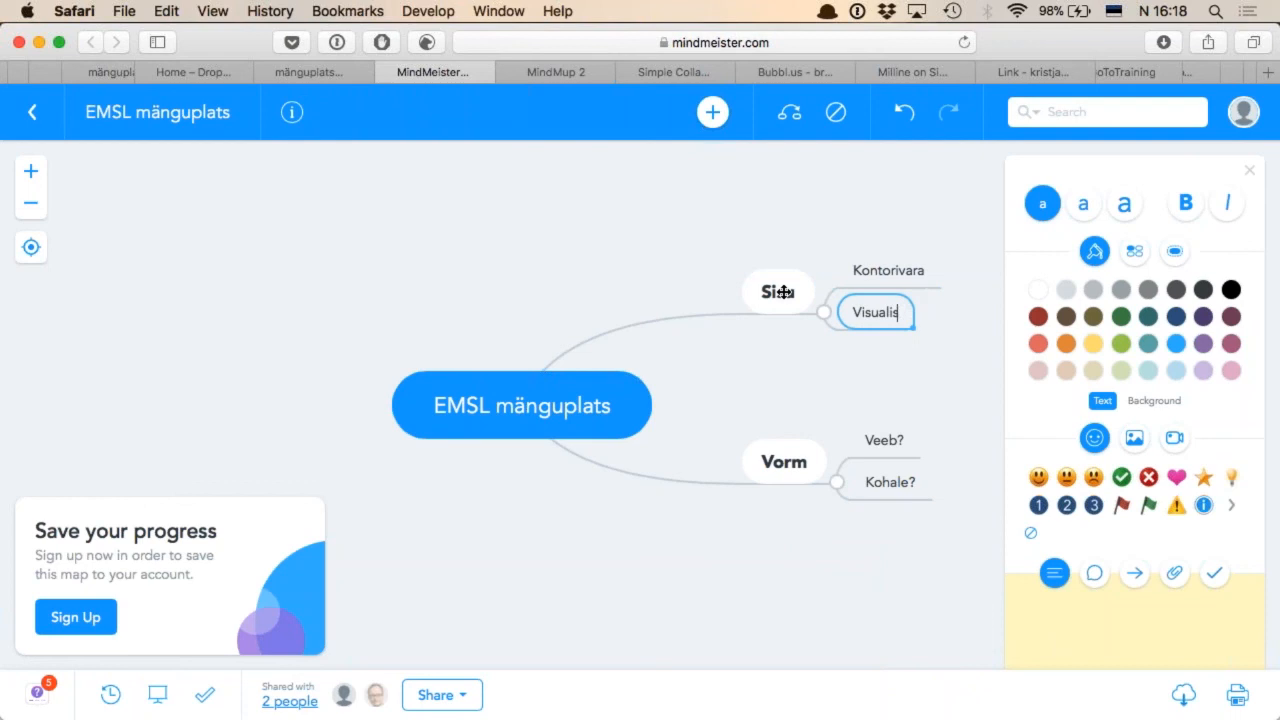
pyautogui.write('eerimine')
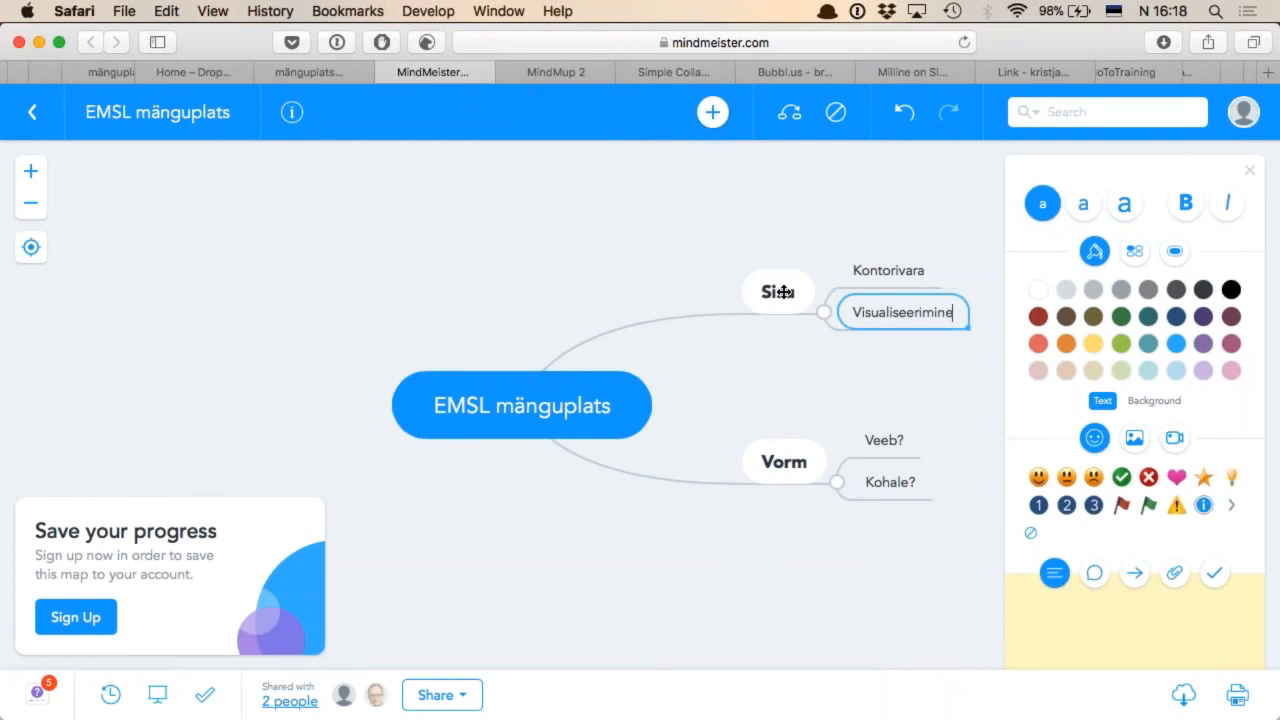
pyautogui.press('Return')
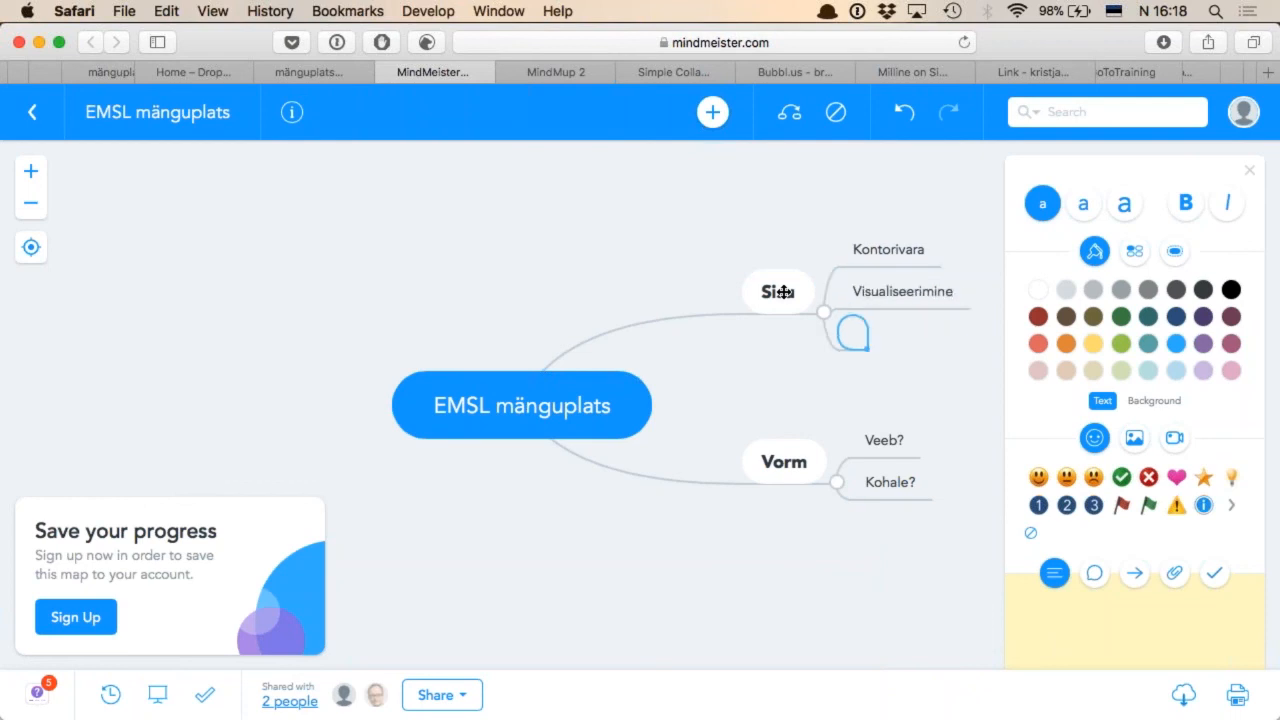
pyautogui.write('Ajurünnak')
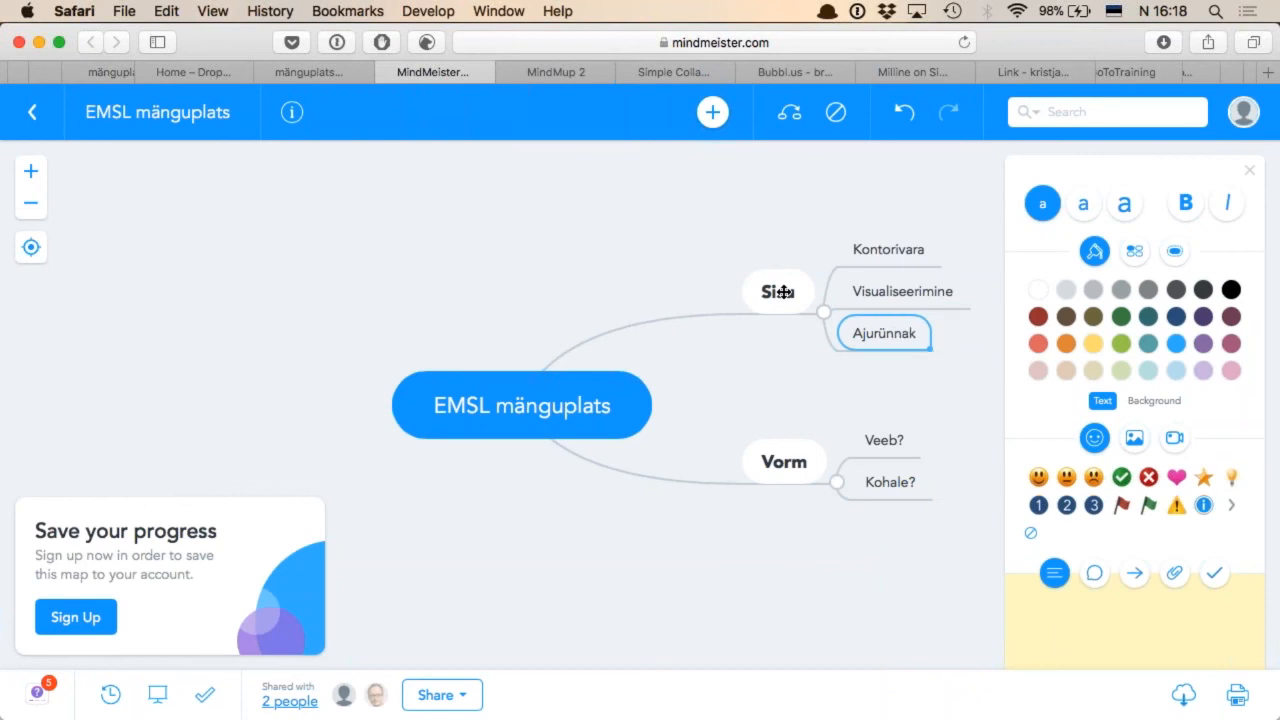
# Add the subtopics "Google", "Microsoft" and "Dropbox" under "Kontorivara"
pyautogui.press('Up')
pyautogui.press('Up')
pyautogui.press('Tab')
pyautogui.write('Goo')
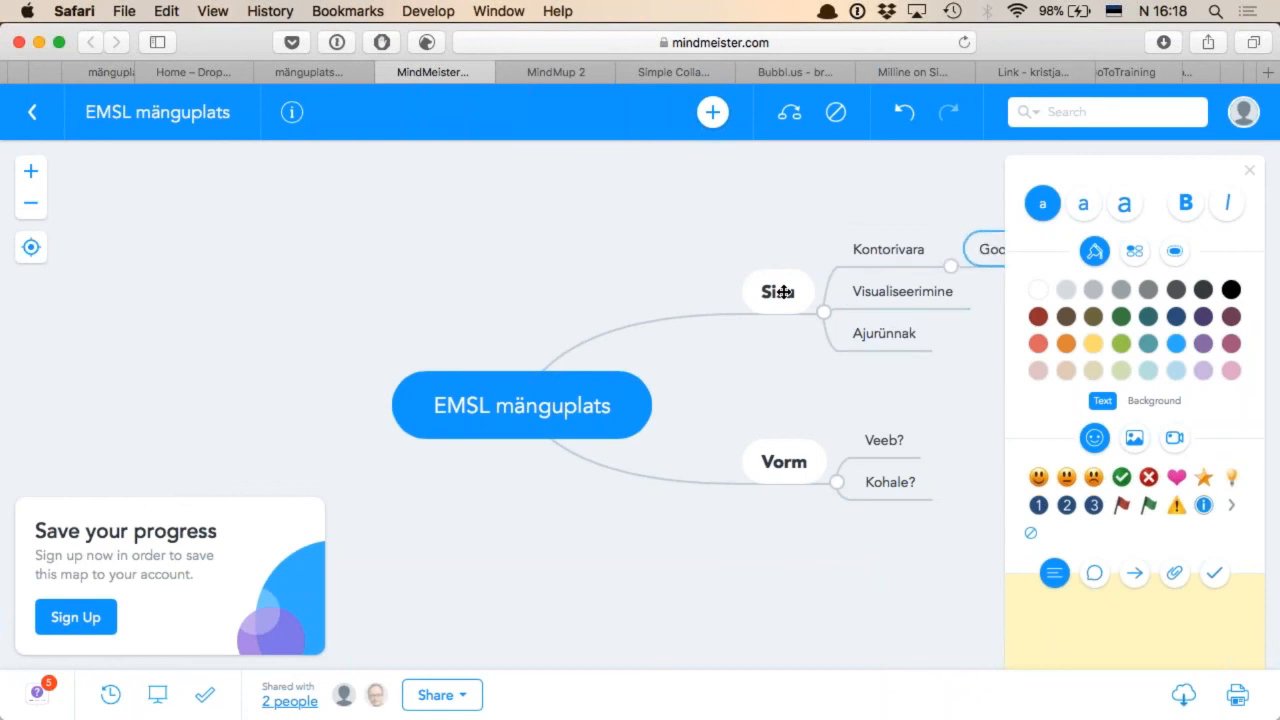
pyautogui.write('gMicro')
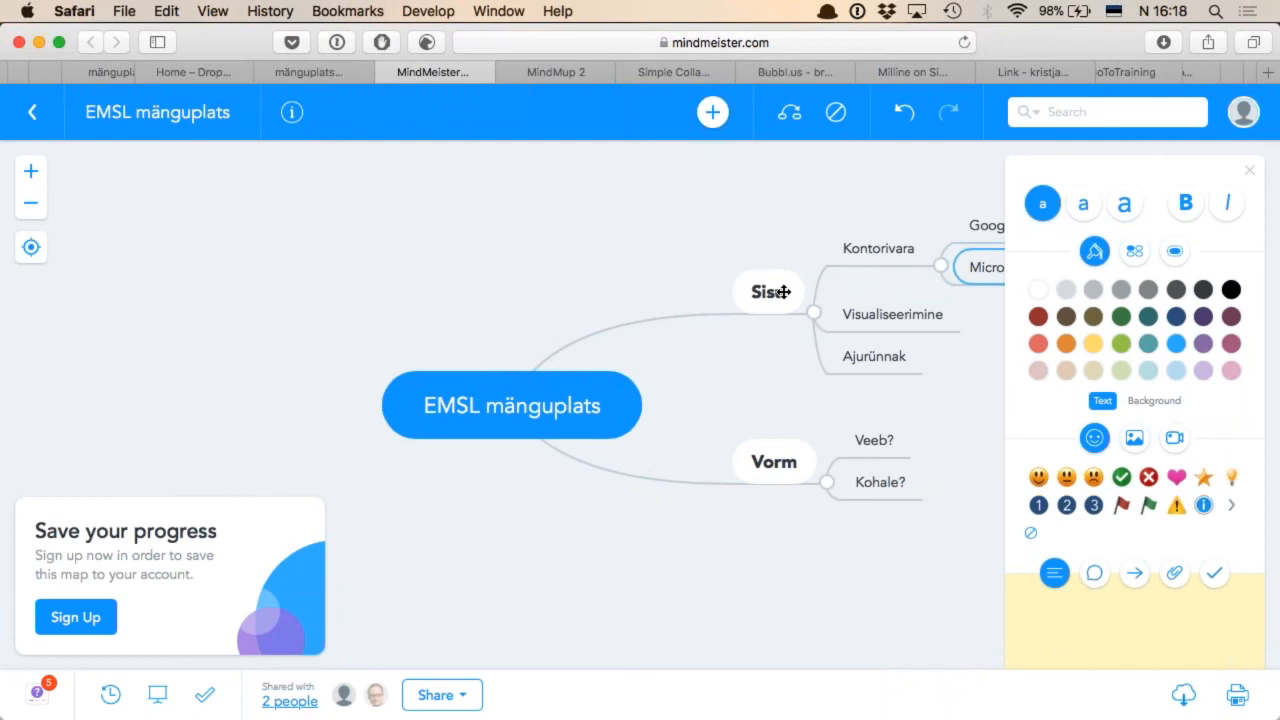
pyautogui.press('Return')
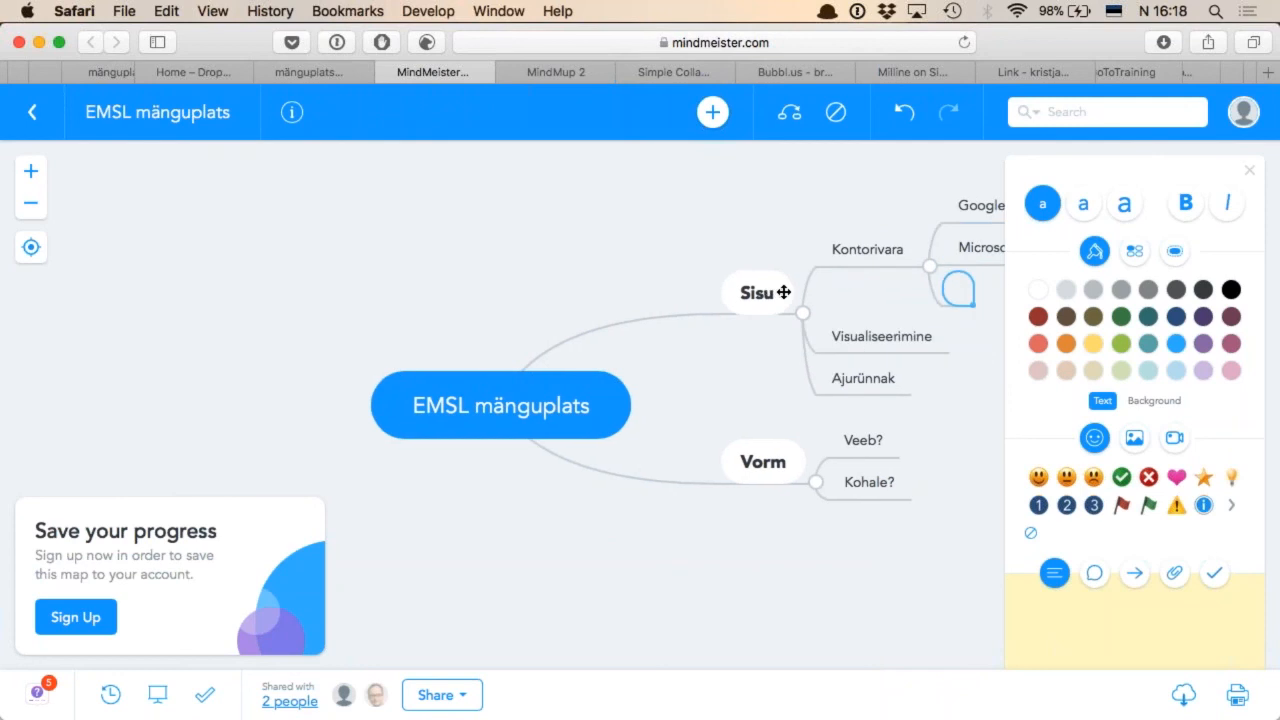
pyautogui.write('Dropbo')
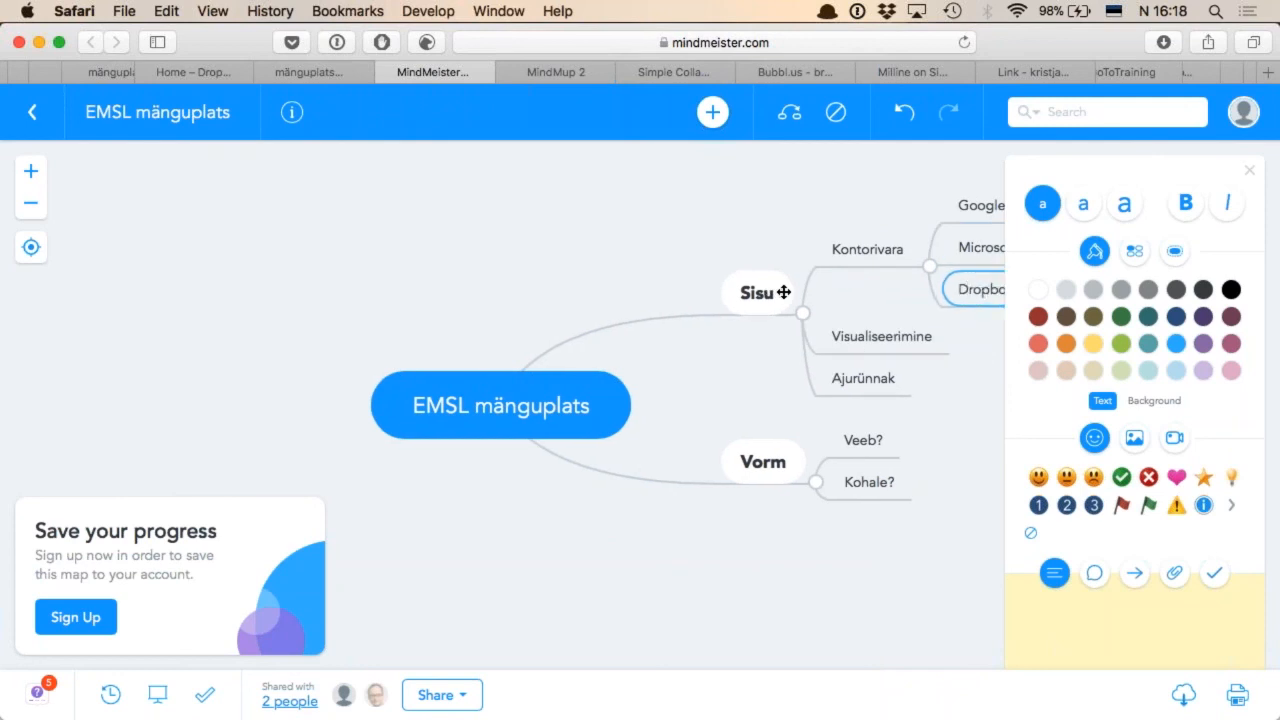
pyautogui.hscroll(2, 723, 242)
pyautogui.hscroll(3, 723, 242)
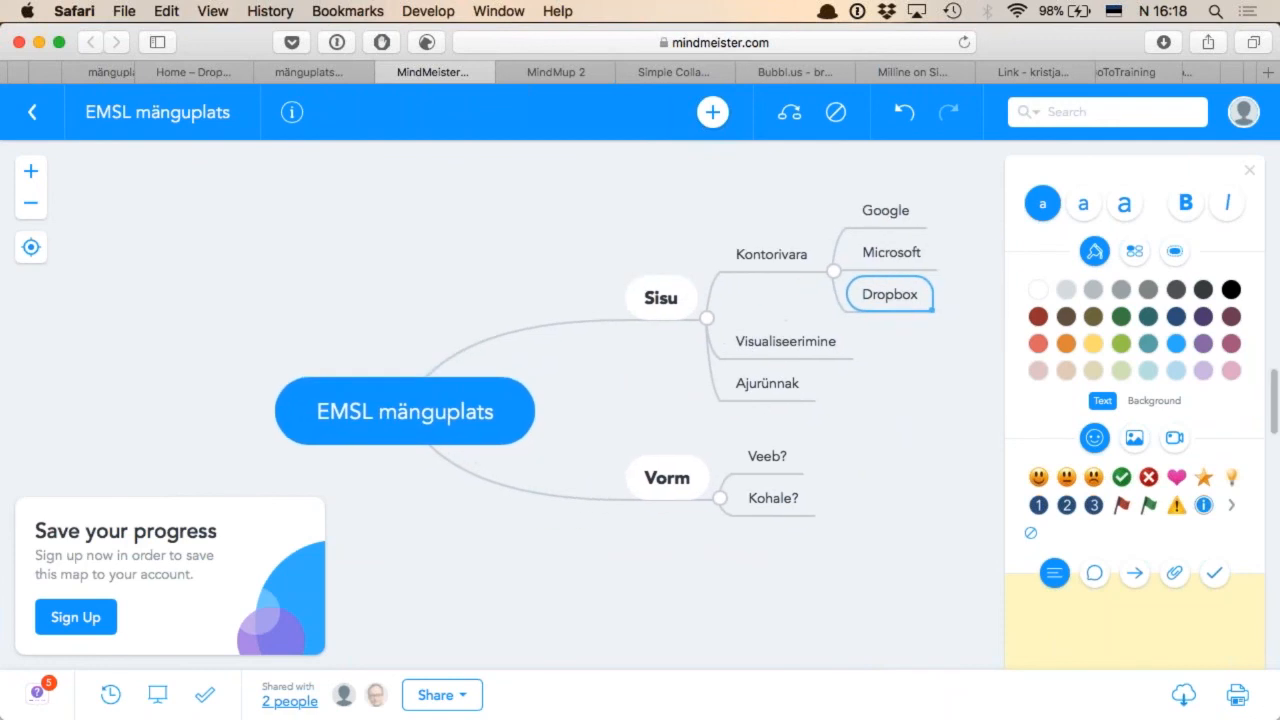
# Add the subtopic "Mõttekaart" under "Visualiseerimine" and give it the child topic "Mindmeister"
pyautogui.click(811, 347)
pyautogui.press('Tab')
pyautogui.write('Mõttekaart')
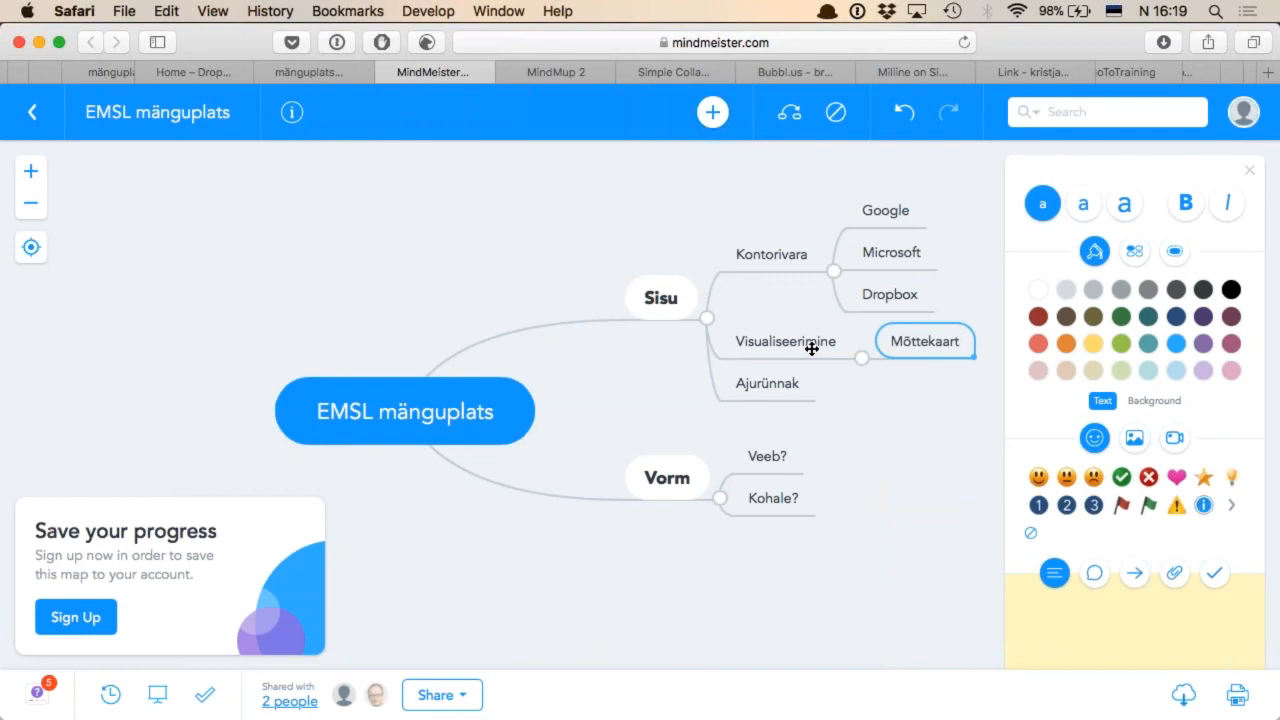
pyautogui.press('Tab')
pyautogui.write('Mindmeister')
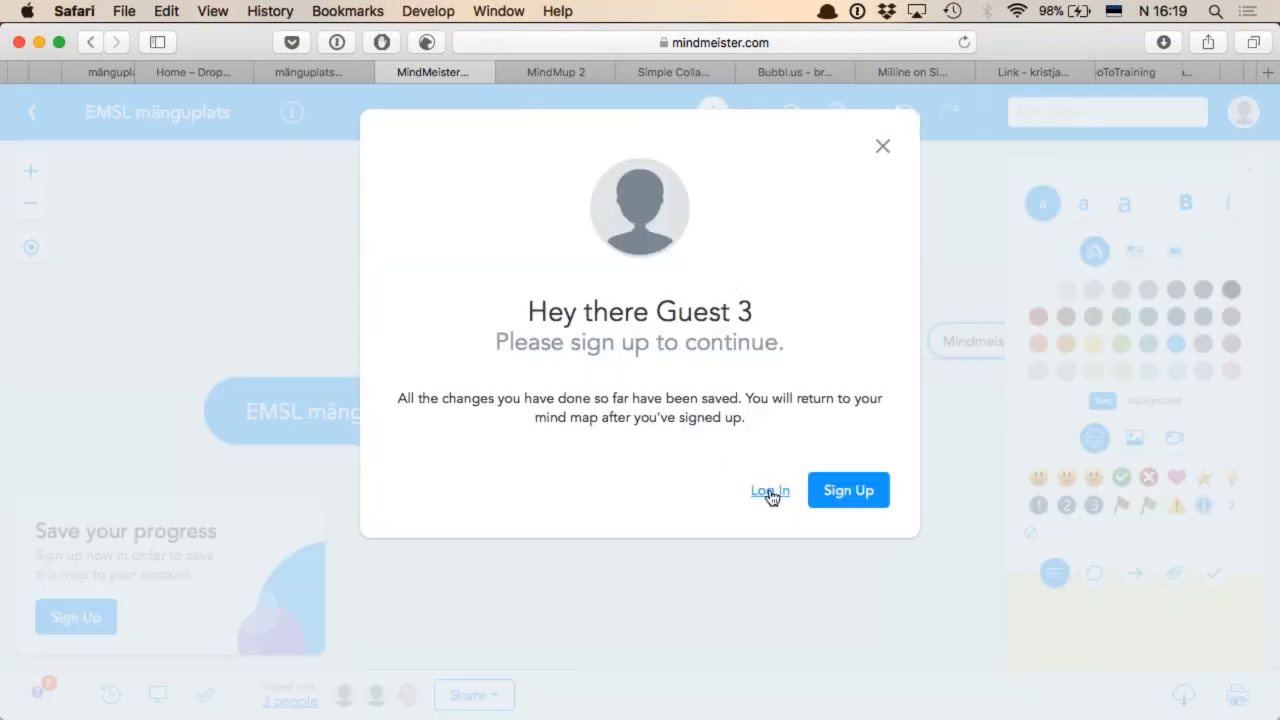
# Choose to log in to MindMeister with an existing account instead of signing up
pyautogui.click(770, 491)
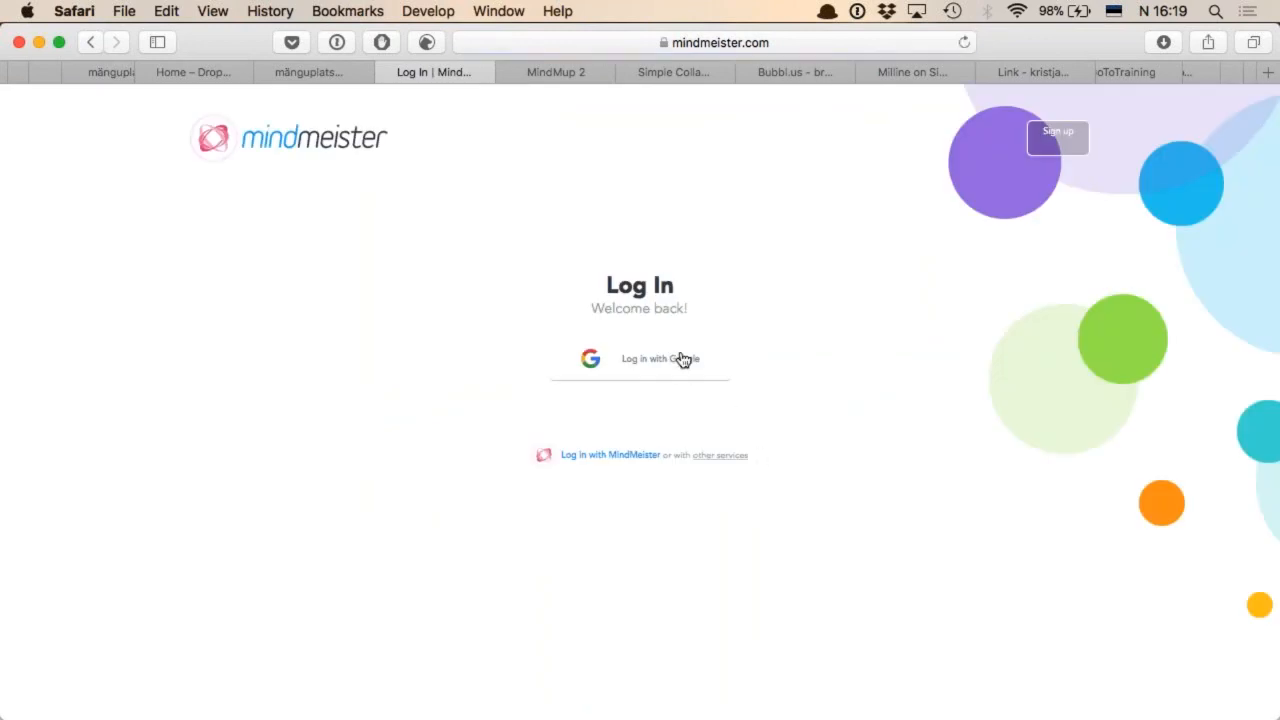
pyautogui.click(858, 12)
pyautogui.moveTo(909, 108)
pyautogui.scroll(-10, 720, 449)
pyautogui.moveTo(720, 451)
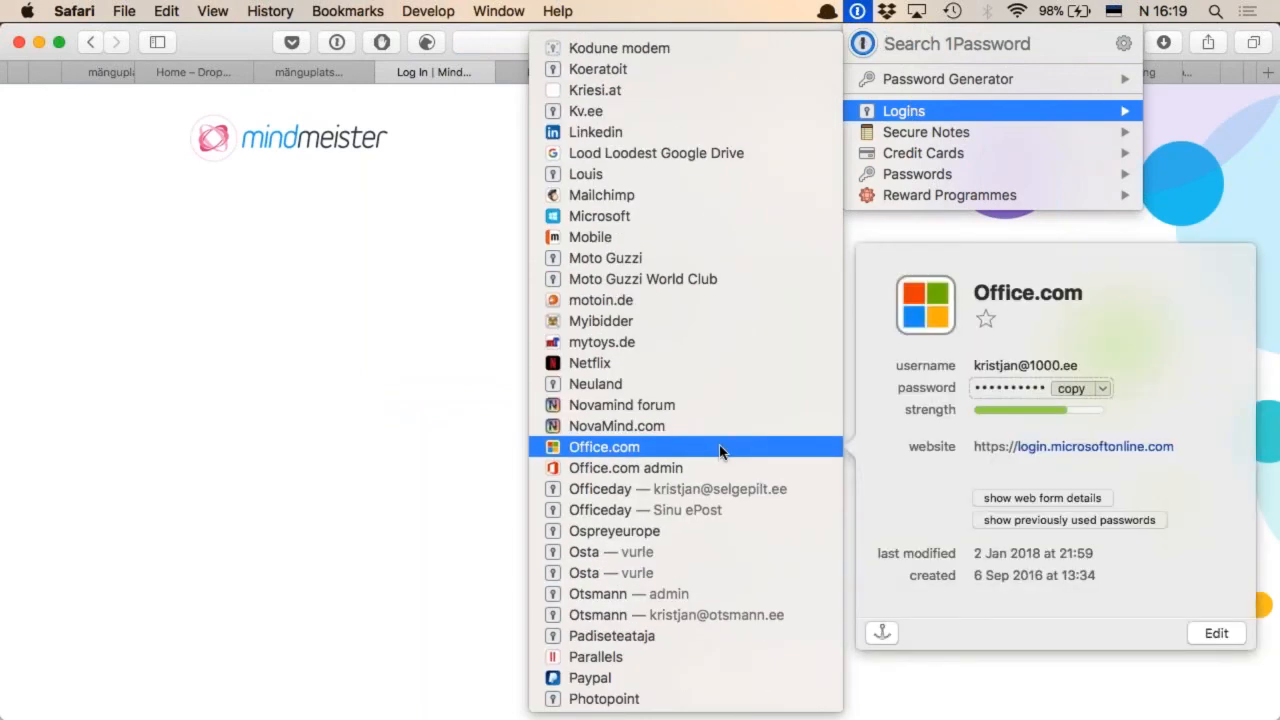
pyautogui.press('Escape')
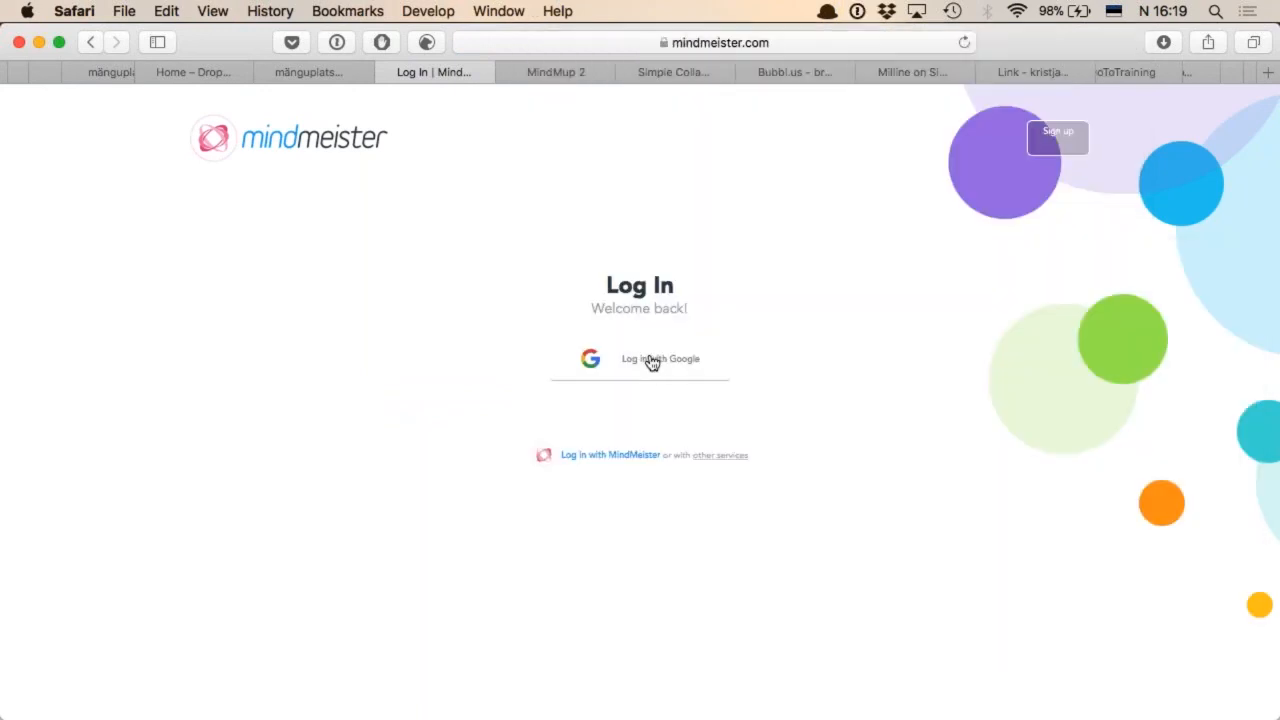
# Log in to MindMeister through Google with the personal Gmail account and open the account options
pyautogui.click(652, 361)
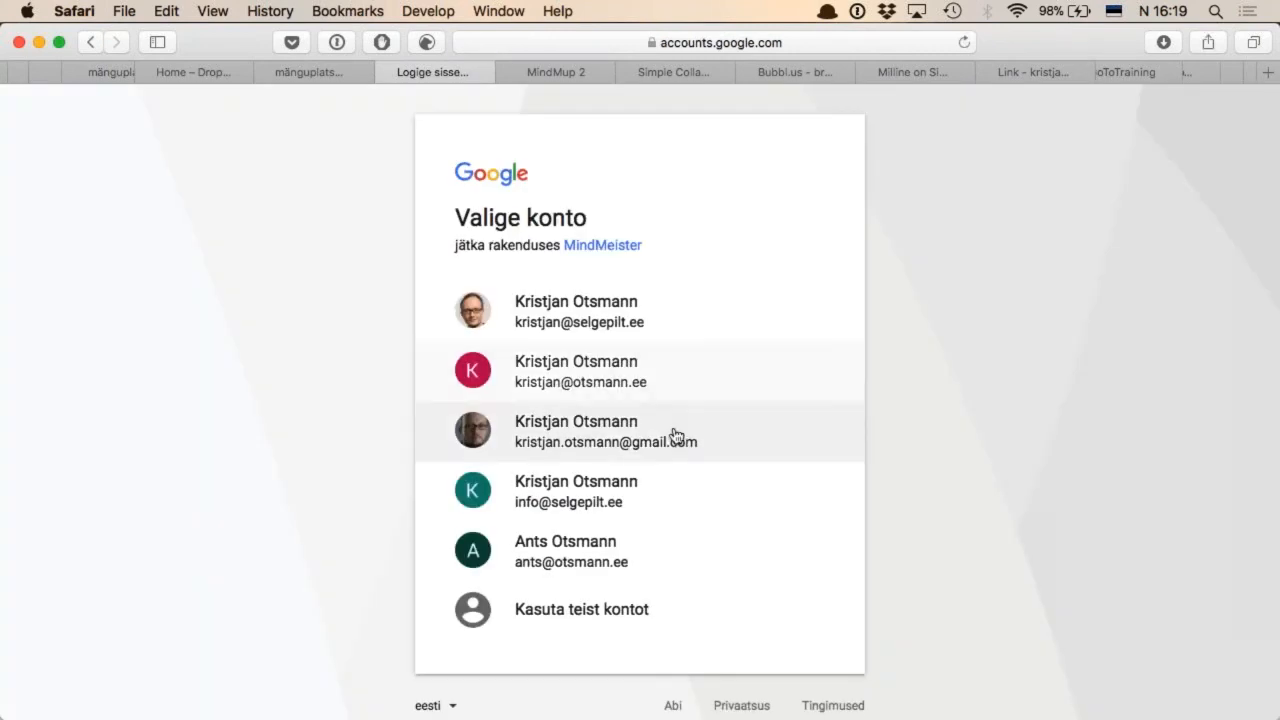
pyautogui.click(600, 433)
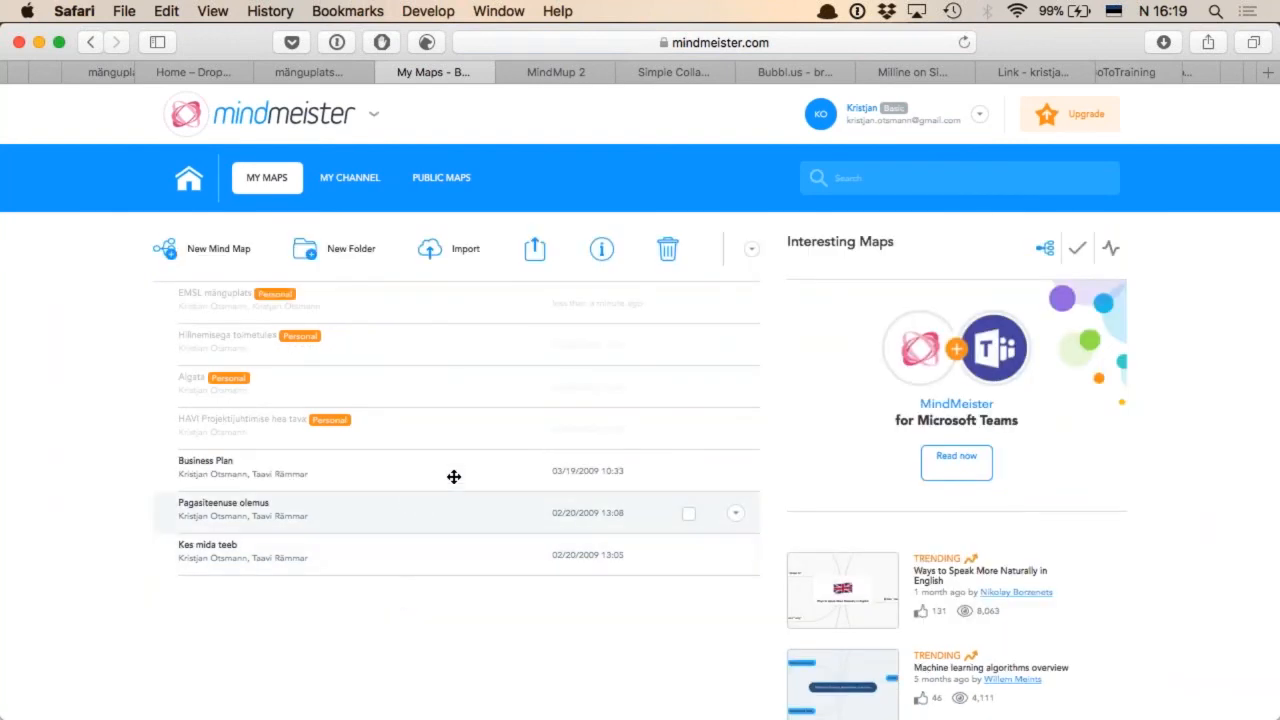
pyautogui.click(981, 118)
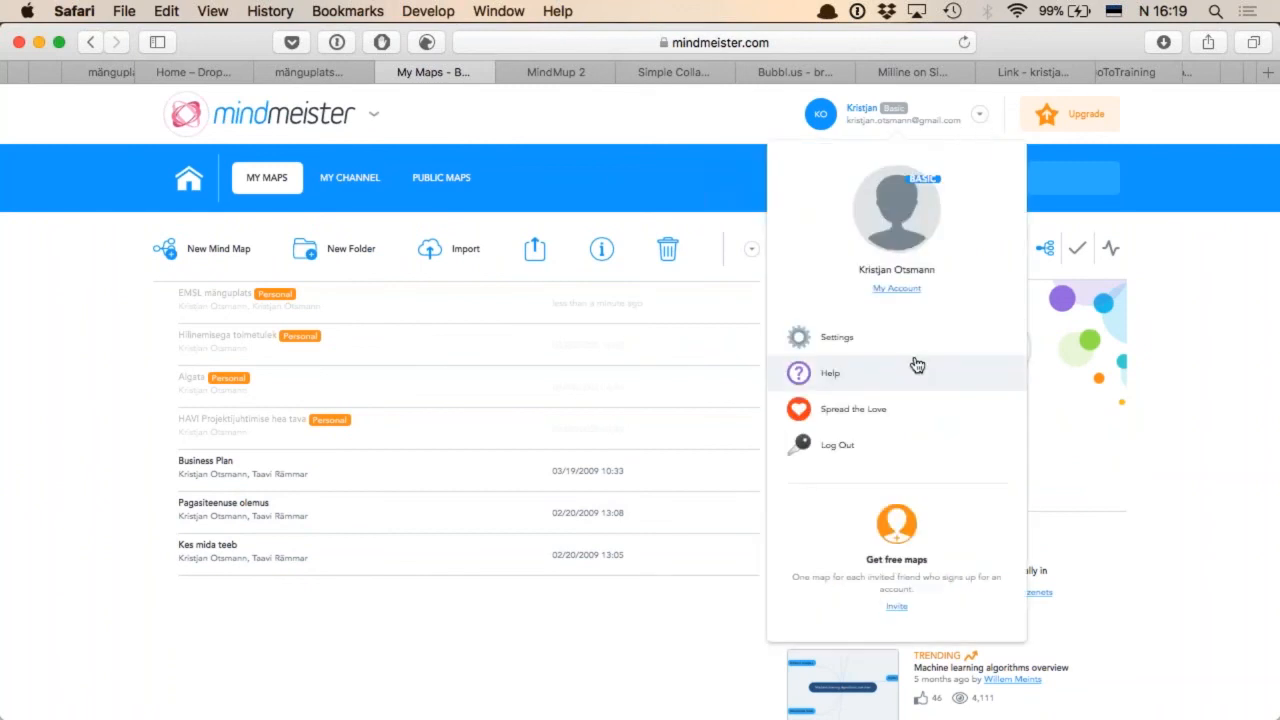
# Switch MindMeister to the first listed Google account by logging out and back in, and open the "EMSL mänguplats" map
pyautogui.click(849, 446)
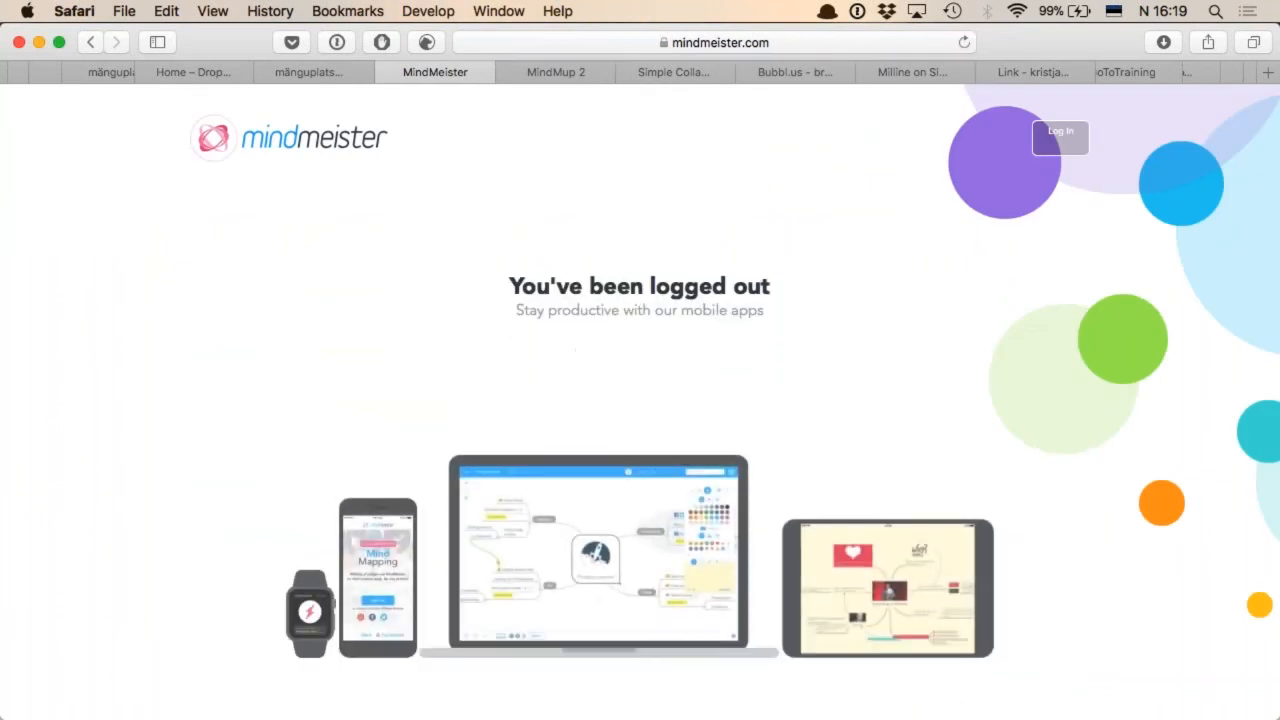
pyautogui.click(1062, 138)
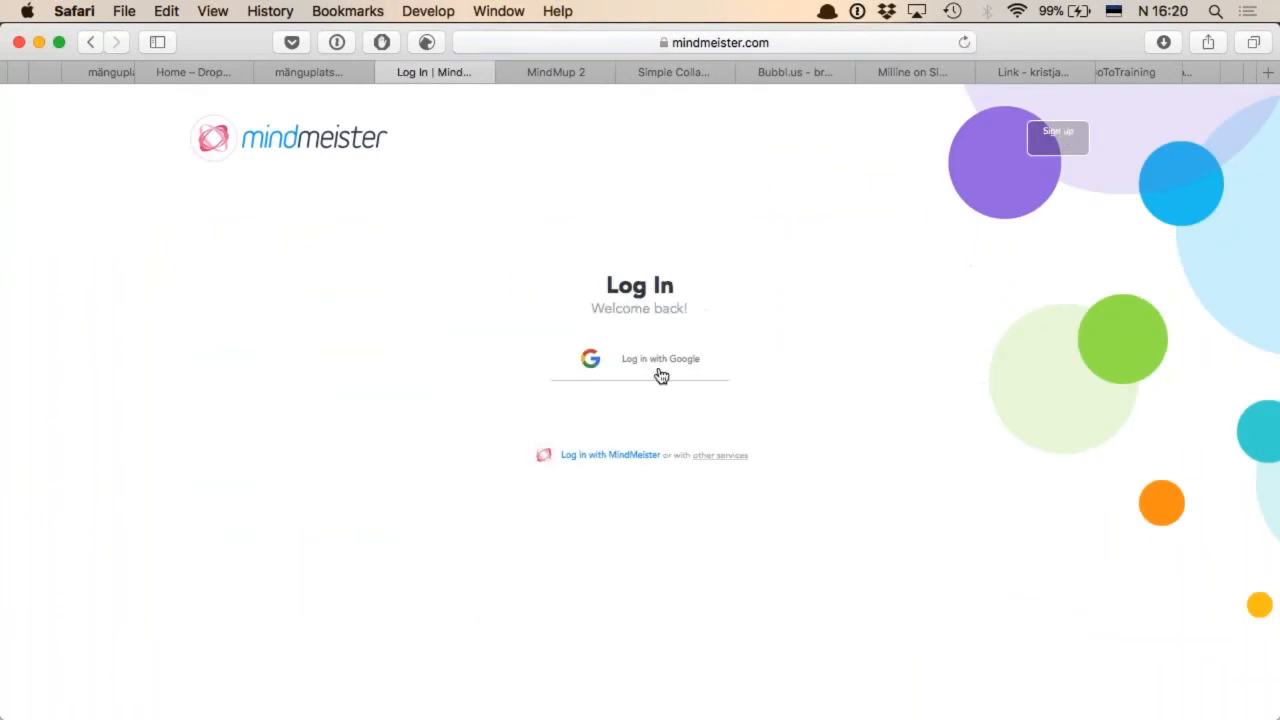
pyautogui.click(653, 362)
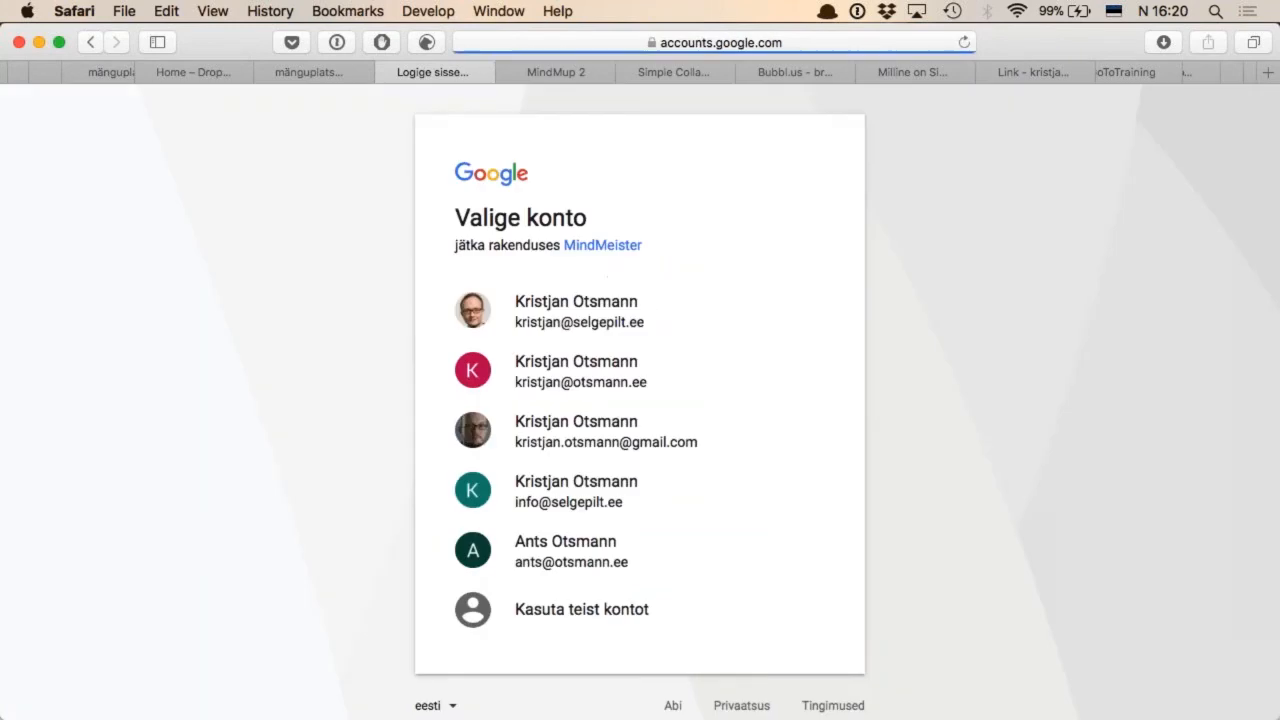
pyautogui.click(598, 312)
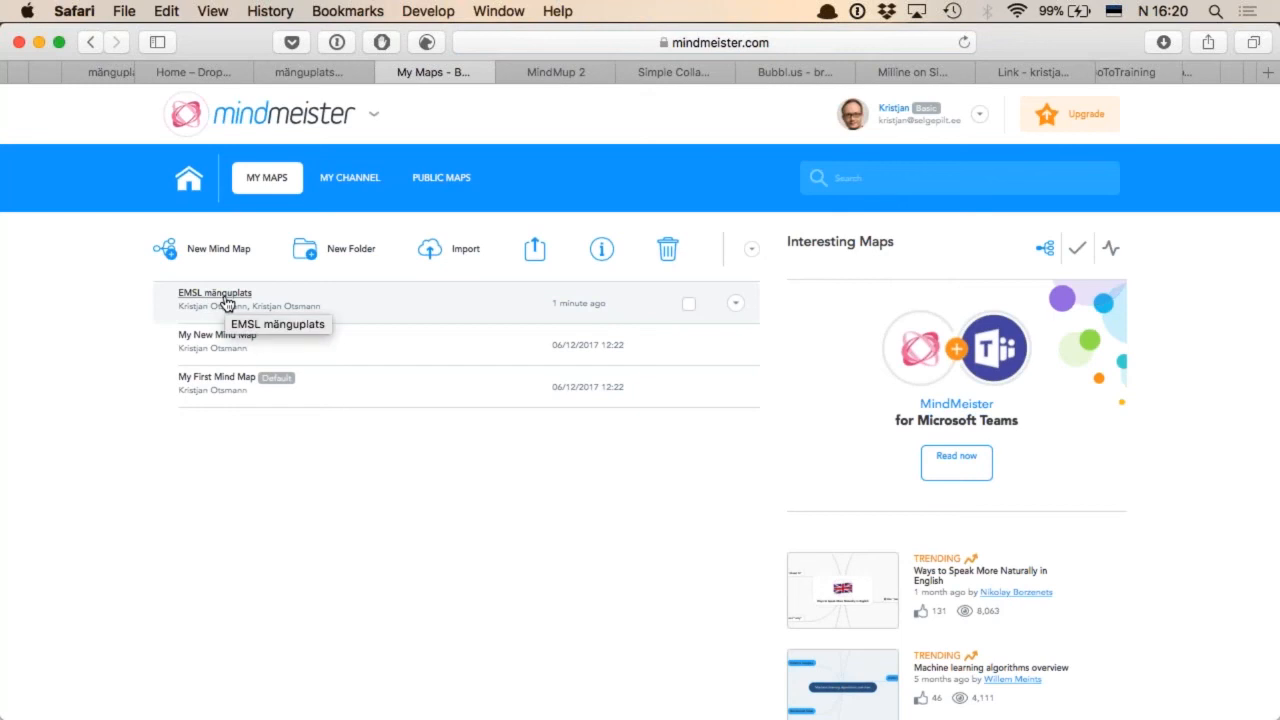
pyautogui.click(226, 302)
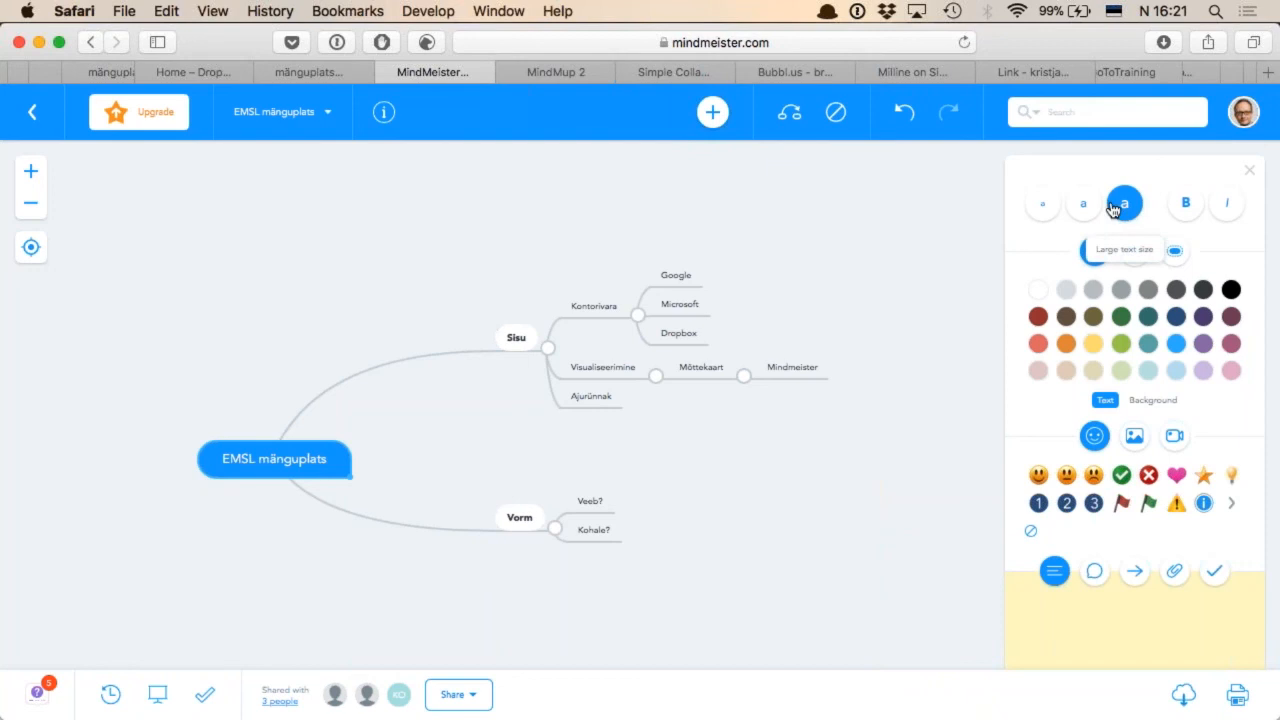
# Set the text of the "Sisu" and "Kontorivara" topics to the large text size
pyautogui.click(515, 340)
pyautogui.click(1126, 205)
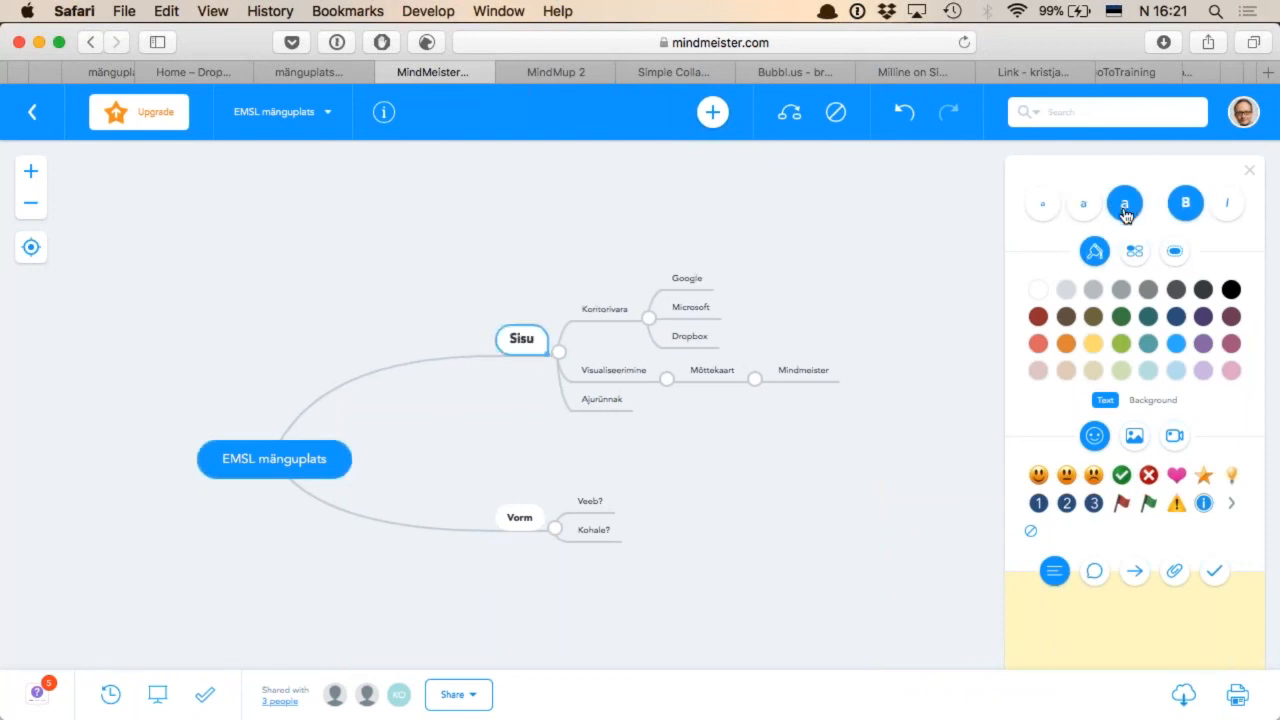
pyautogui.click(603, 312)
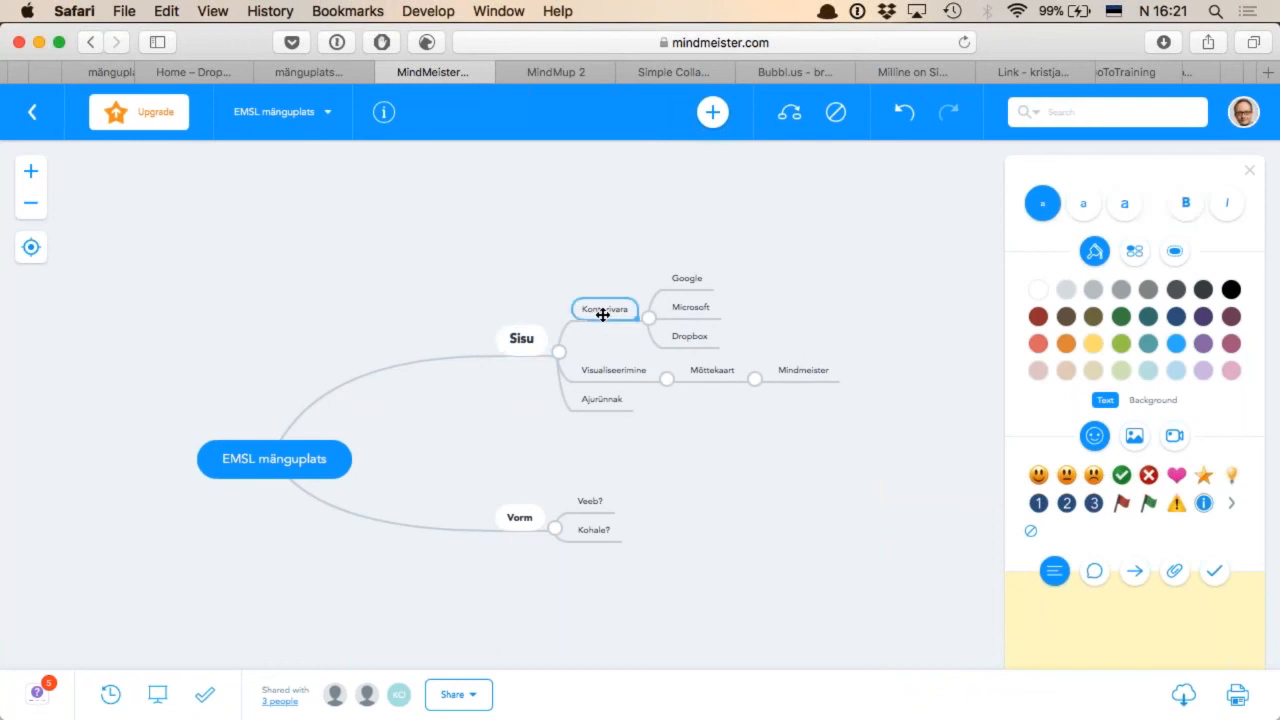
pyautogui.click(1126, 206)
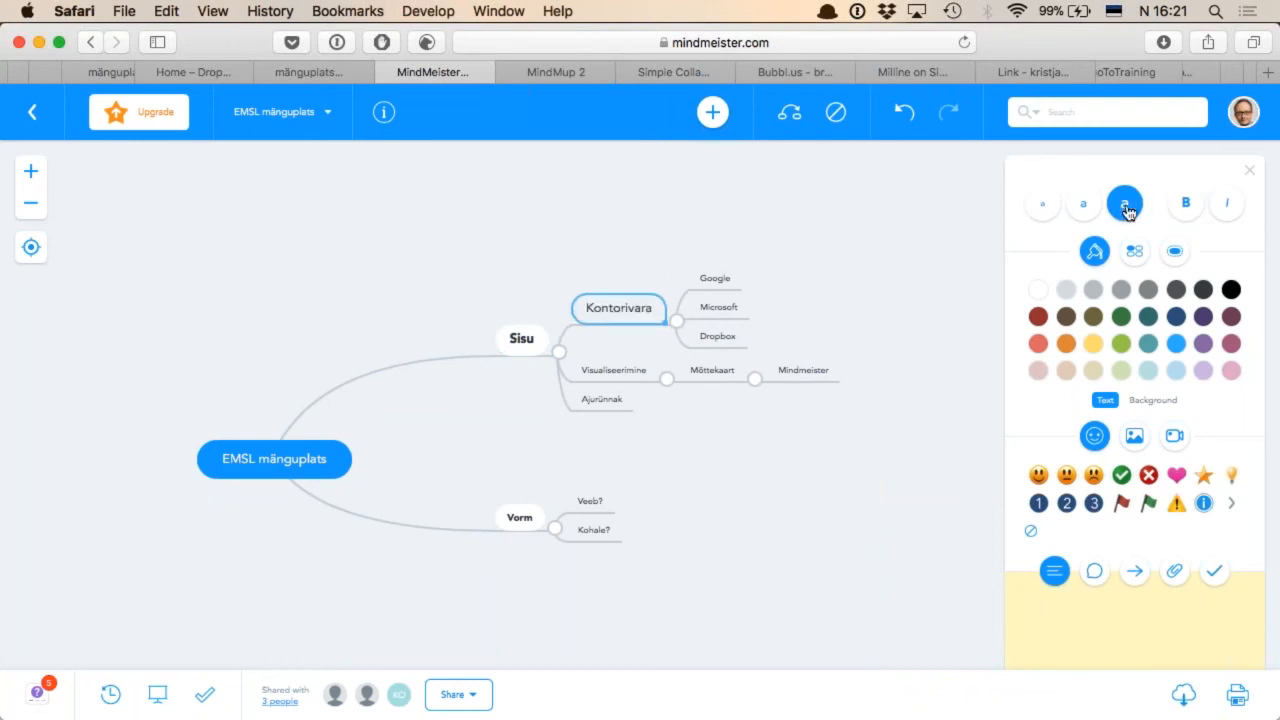
# View the map up close around the "Visualiseerimine" topic, and reopen "EMSL mänguplats" from the map list
pyautogui.click(612, 372)
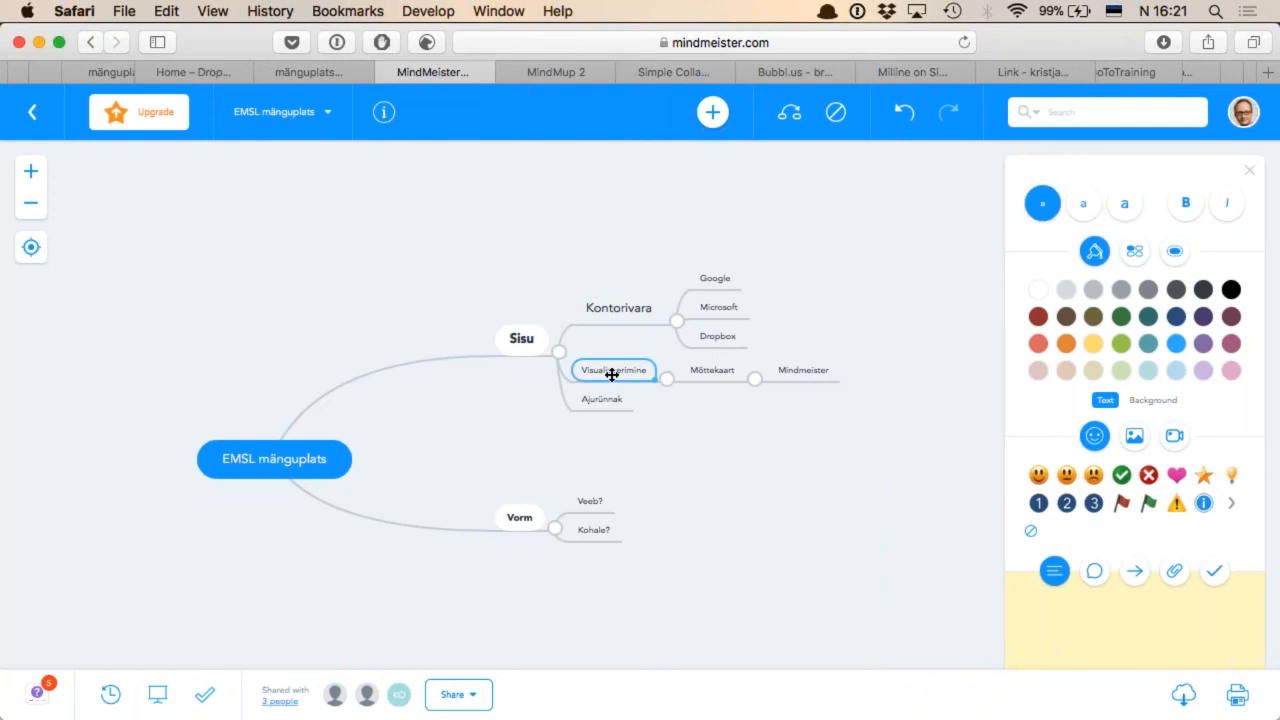
pyautogui.click(31, 174)
pyautogui.click(31, 174)
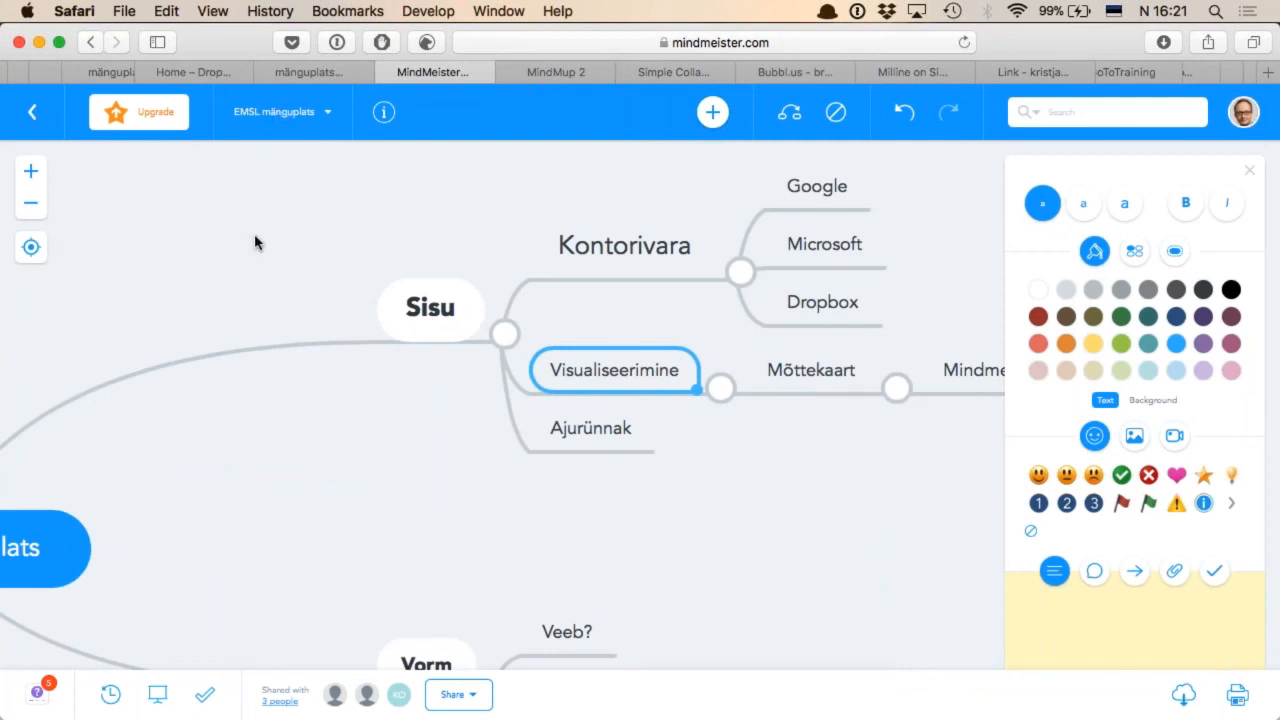
pyautogui.click(30, 173)
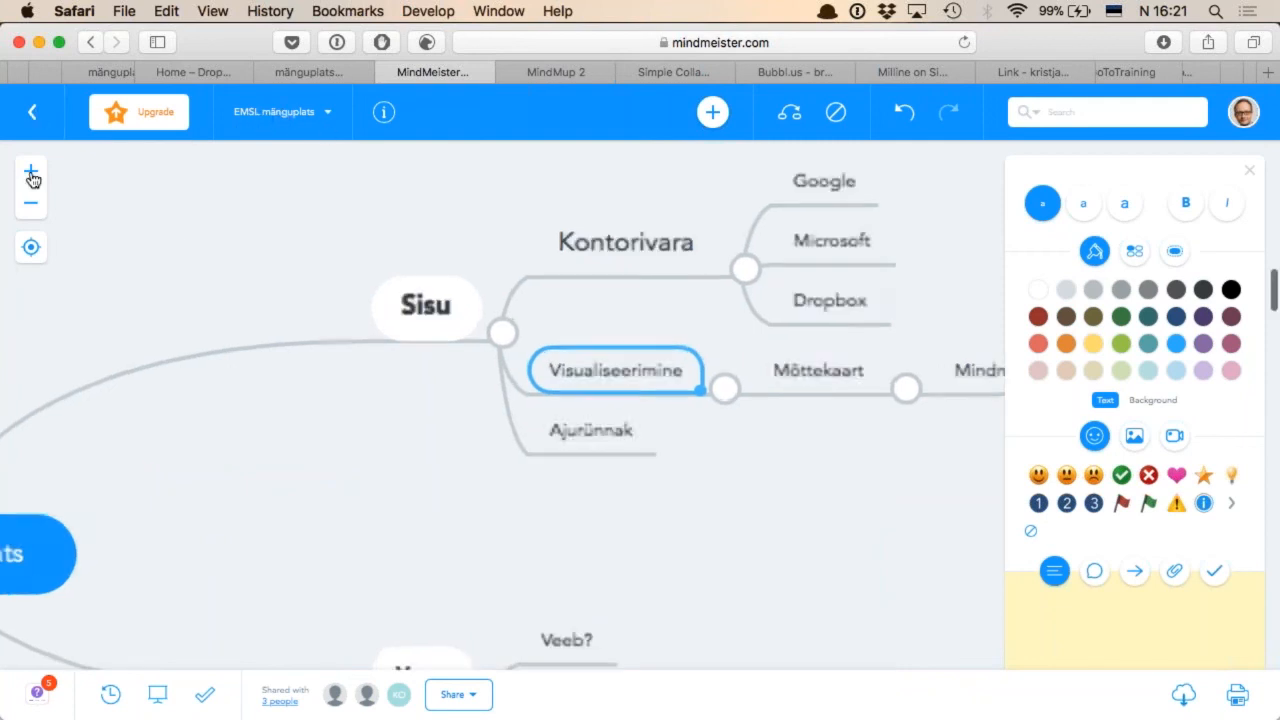
pyautogui.click(30, 206)
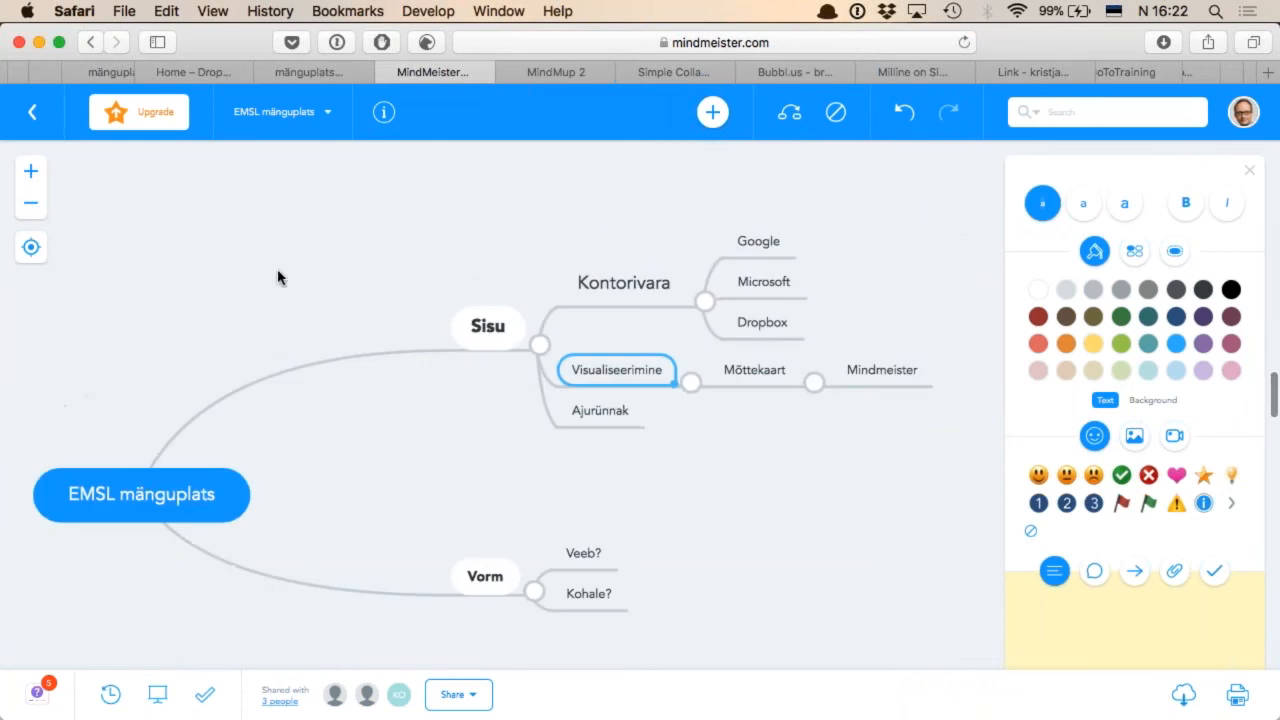
pyautogui.click(32, 113)
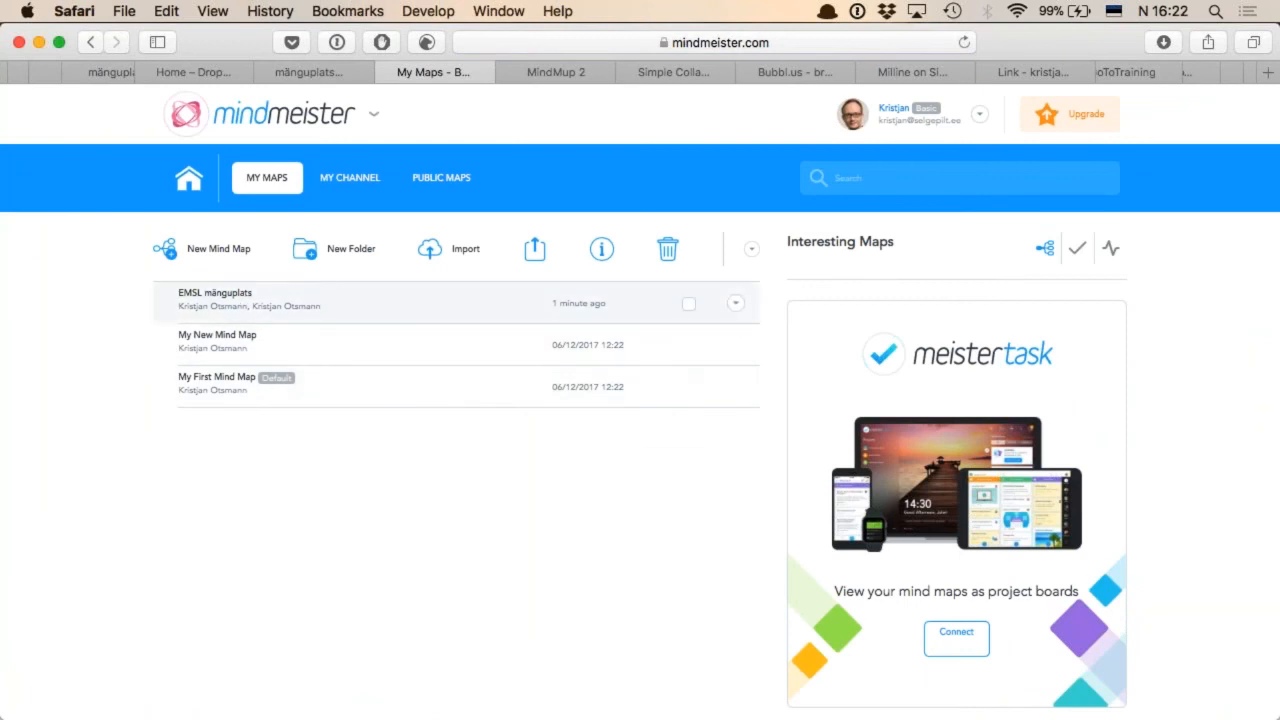
pyautogui.click(243, 296)
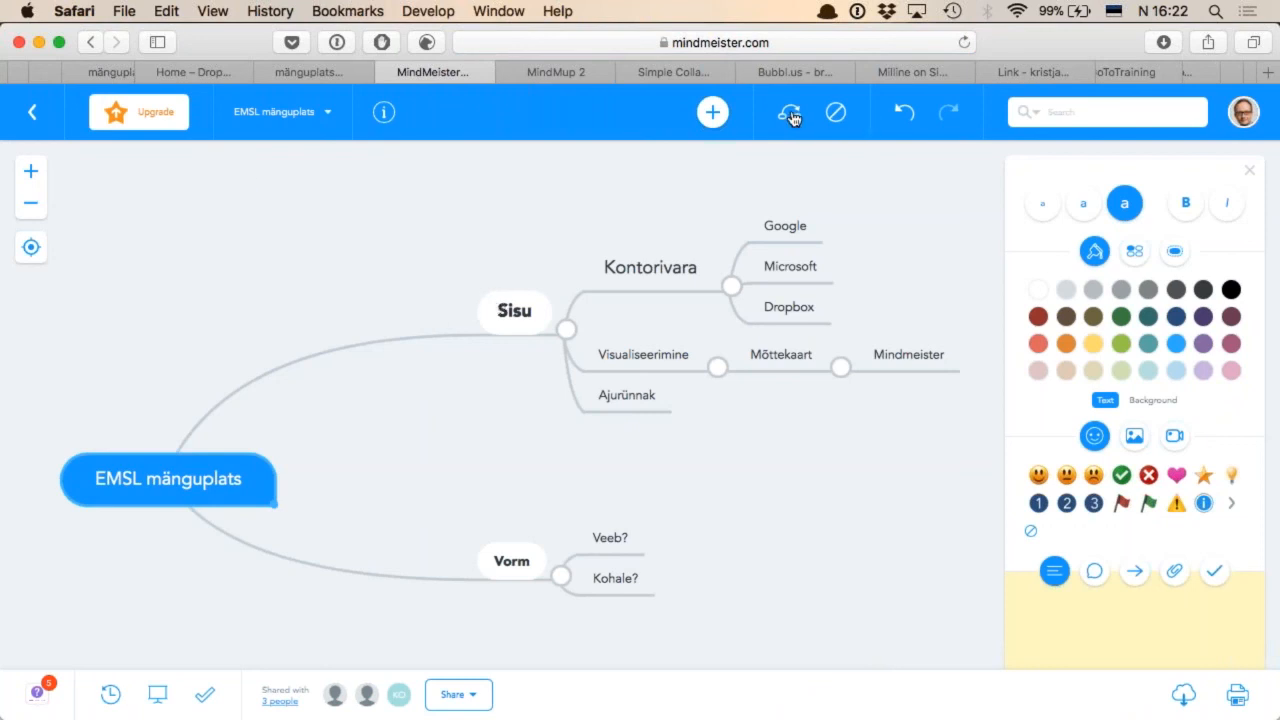
# Draw a connection arrow from the "Sisu" topic to the "Vorm" topic
pyautogui.click(527, 316)
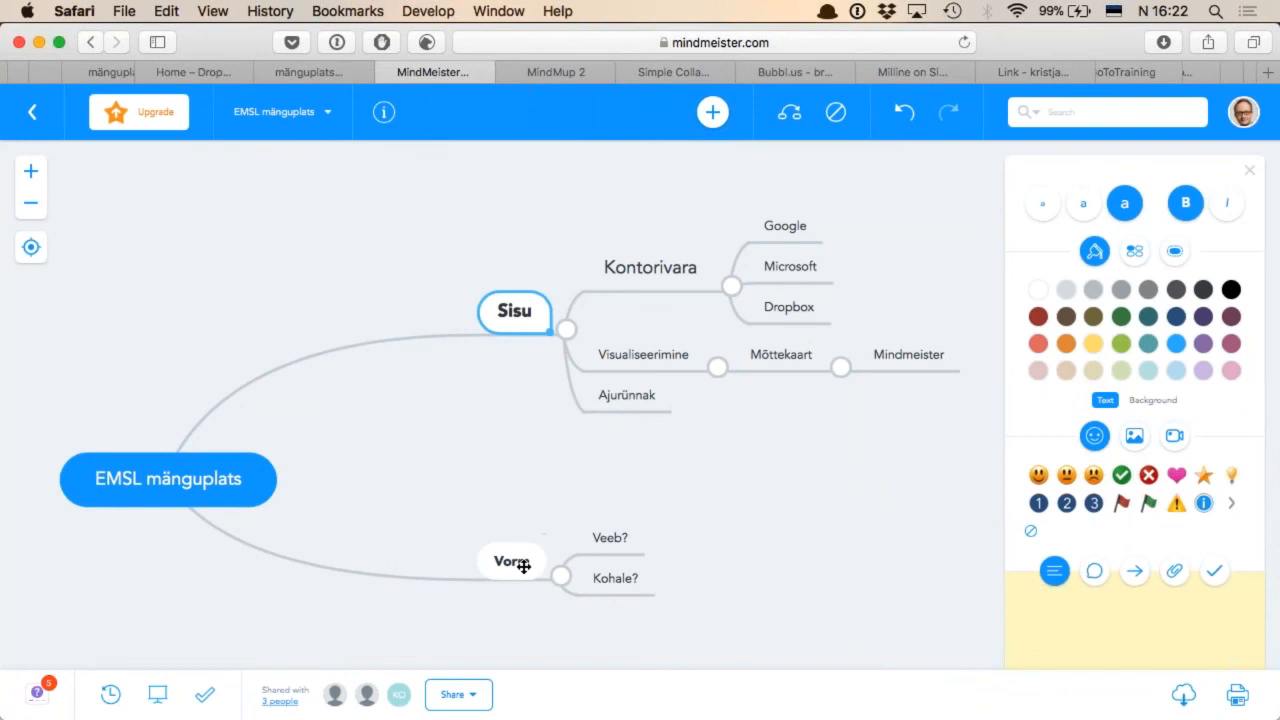
pyautogui.click(792, 115)
pyautogui.click(520, 560)
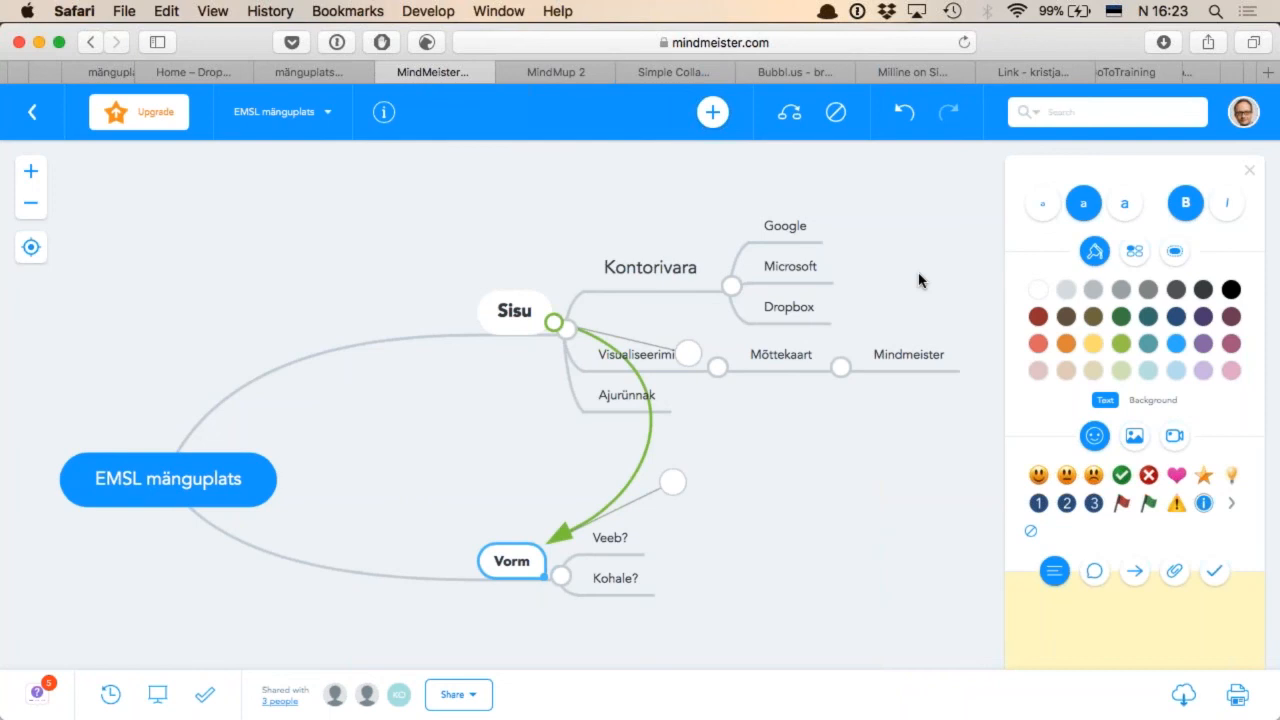
# Switch to the MindMup 2 website and examine its description of features for creating and sharing mind maps
pyautogui.hotkey('ctrl', 'Tab')
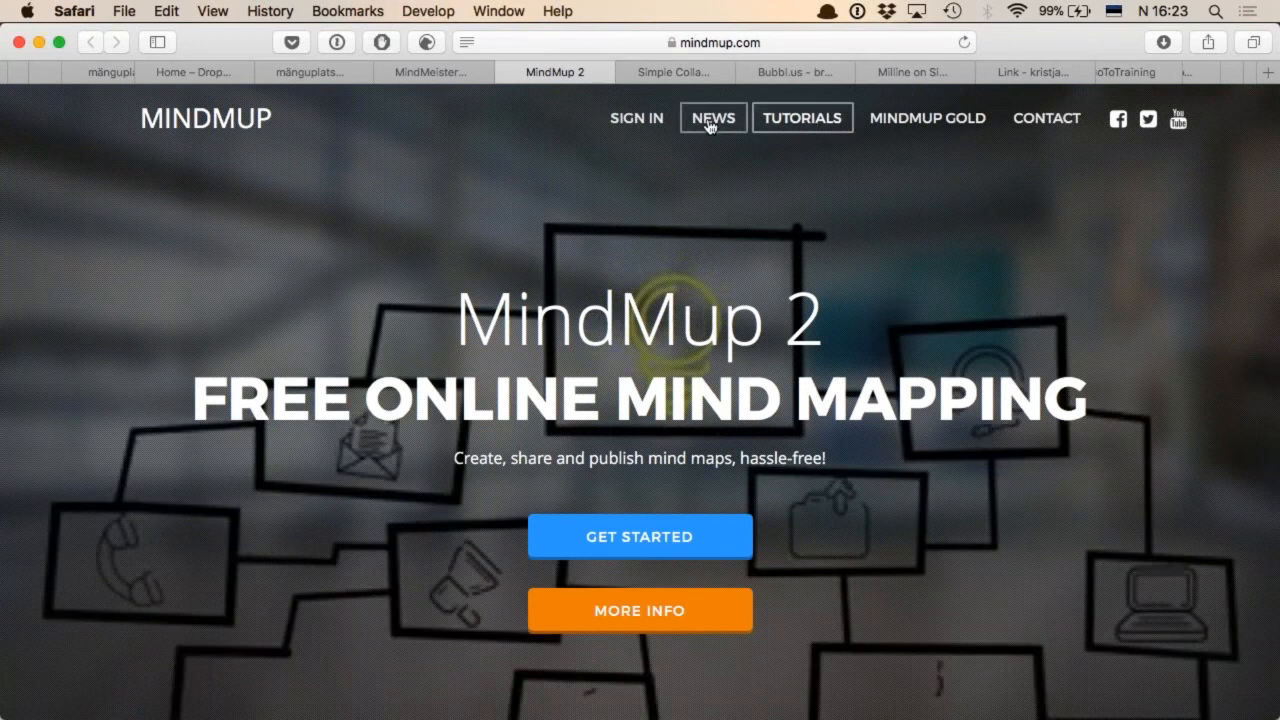
pyautogui.scroll(-5, 909, 547)
pyautogui.scroll(-3, 640, 427)
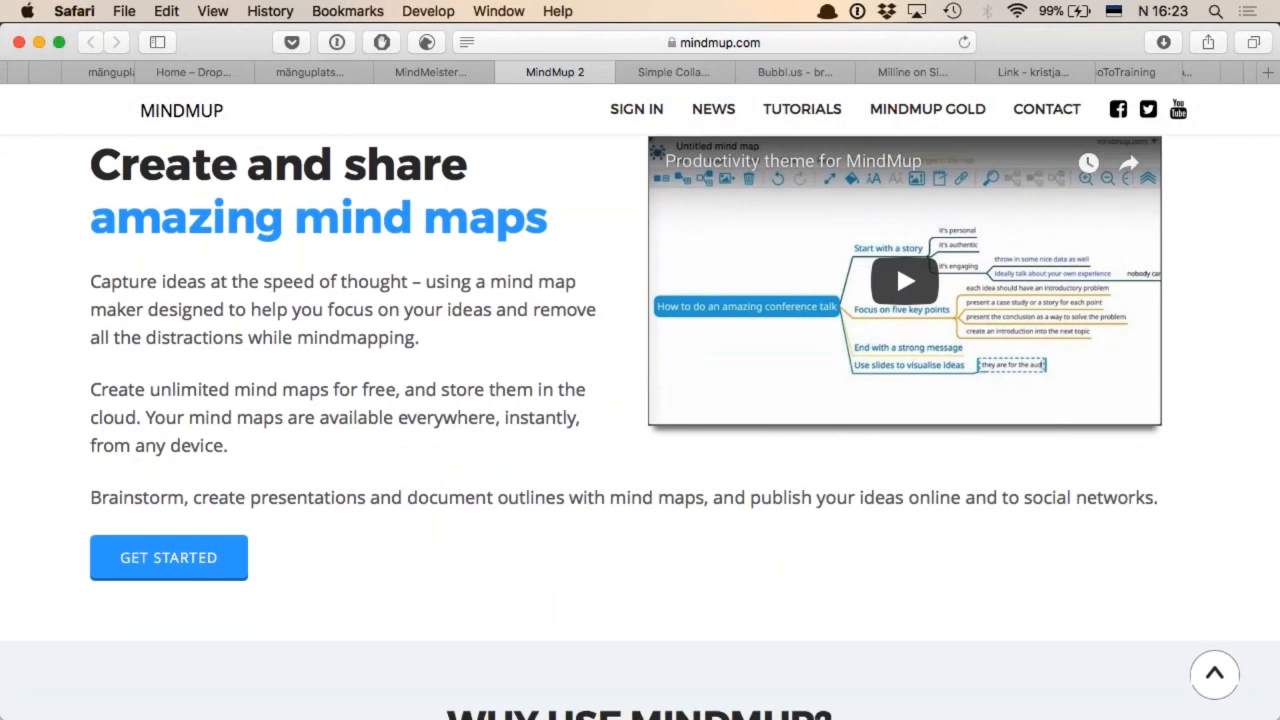
pyautogui.scroll(-1, 640, 427)
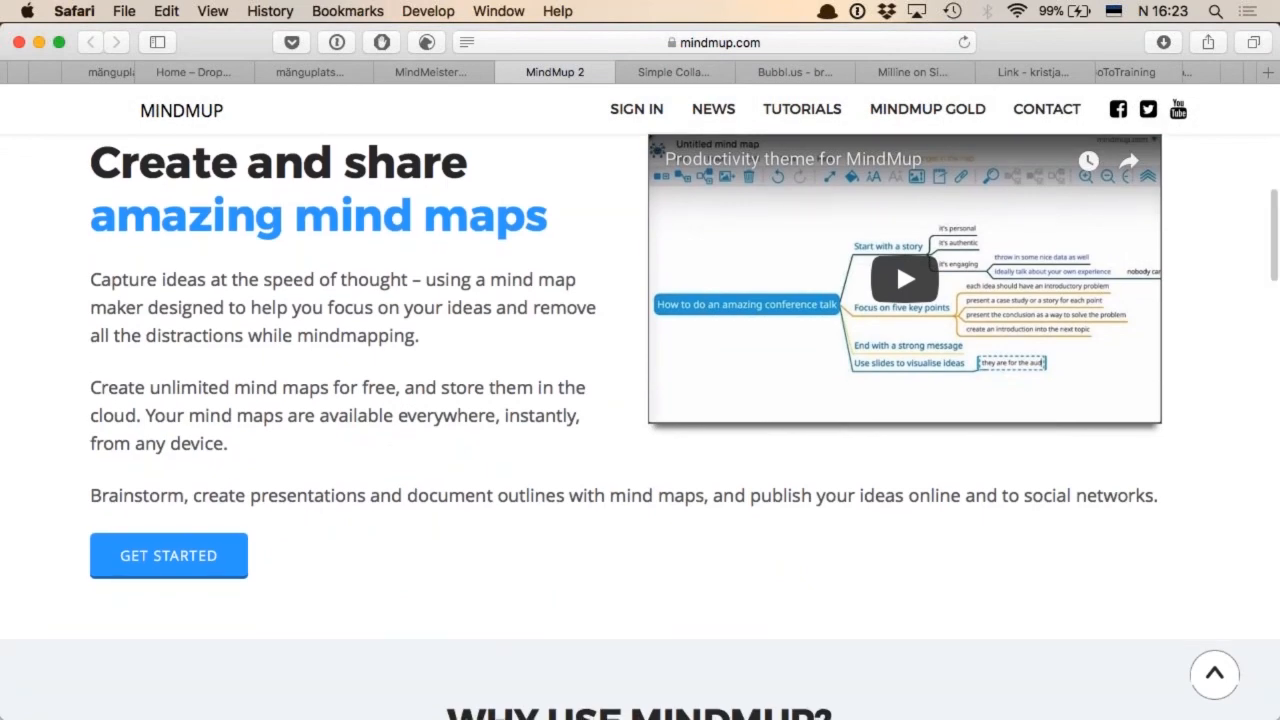
pyautogui.scroll(-10, 896, 260)
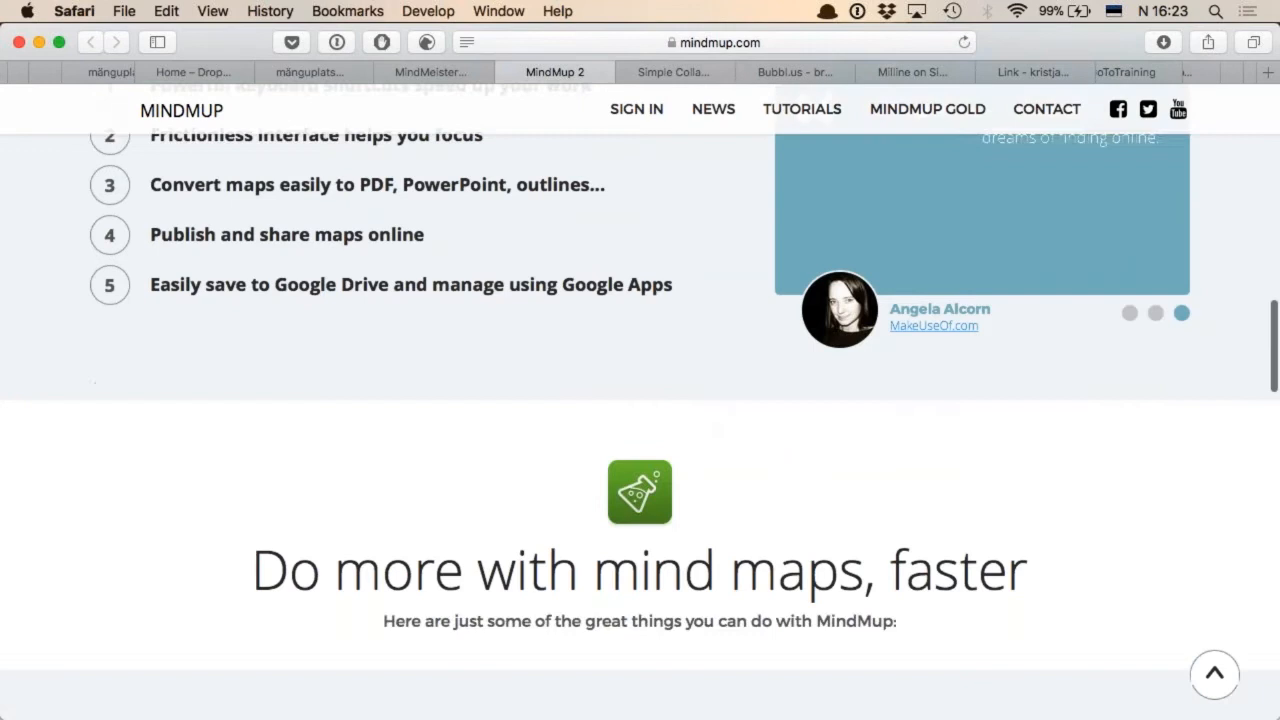
pyautogui.scroll(10, 896, 572)
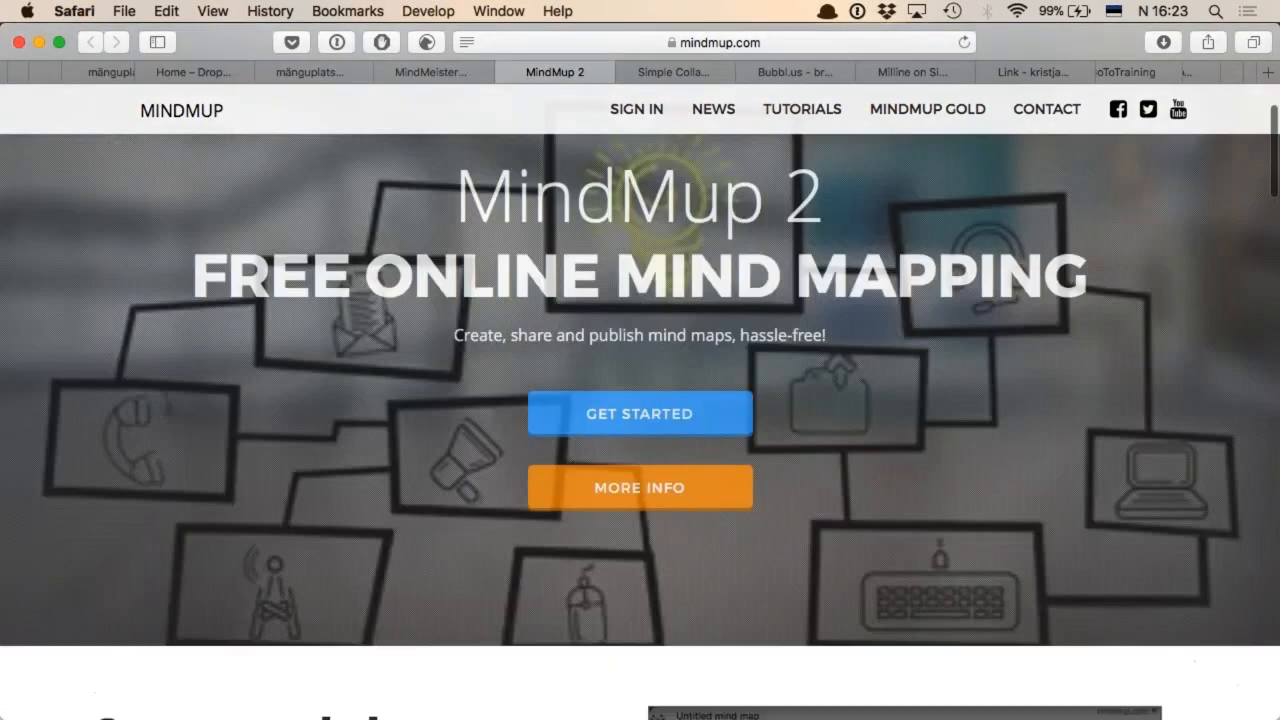
# Switch to the Coggle website and examine its feature overview and the animated demo of branch editing and colours
pyautogui.hotkey('ctrl', 'Tab')
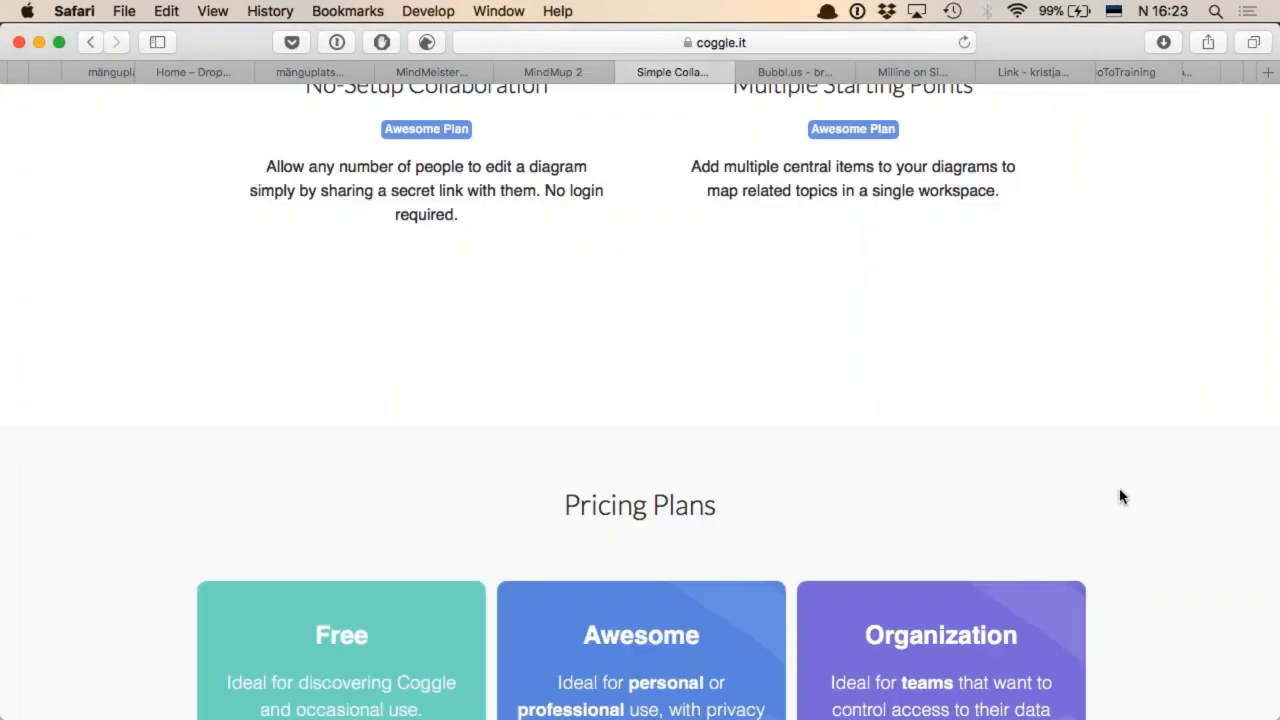
pyautogui.scroll(5, 1120, 497)
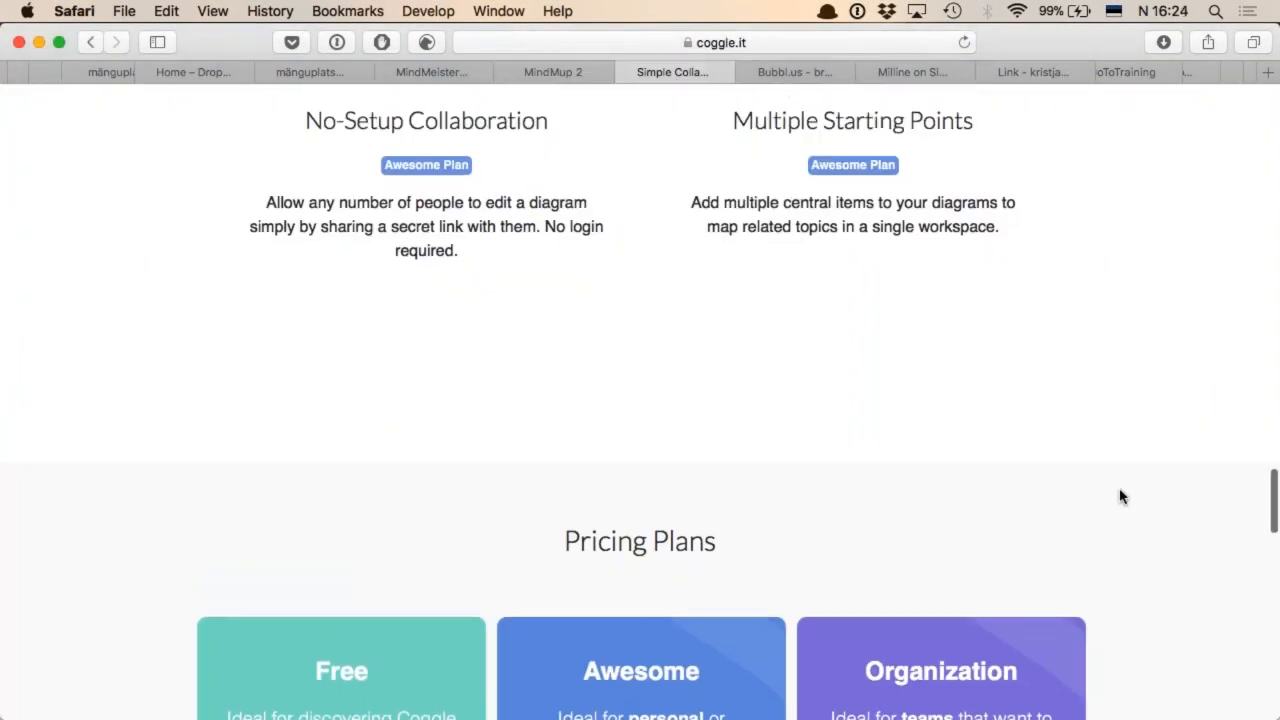
pyautogui.scroll(10, 1120, 497)
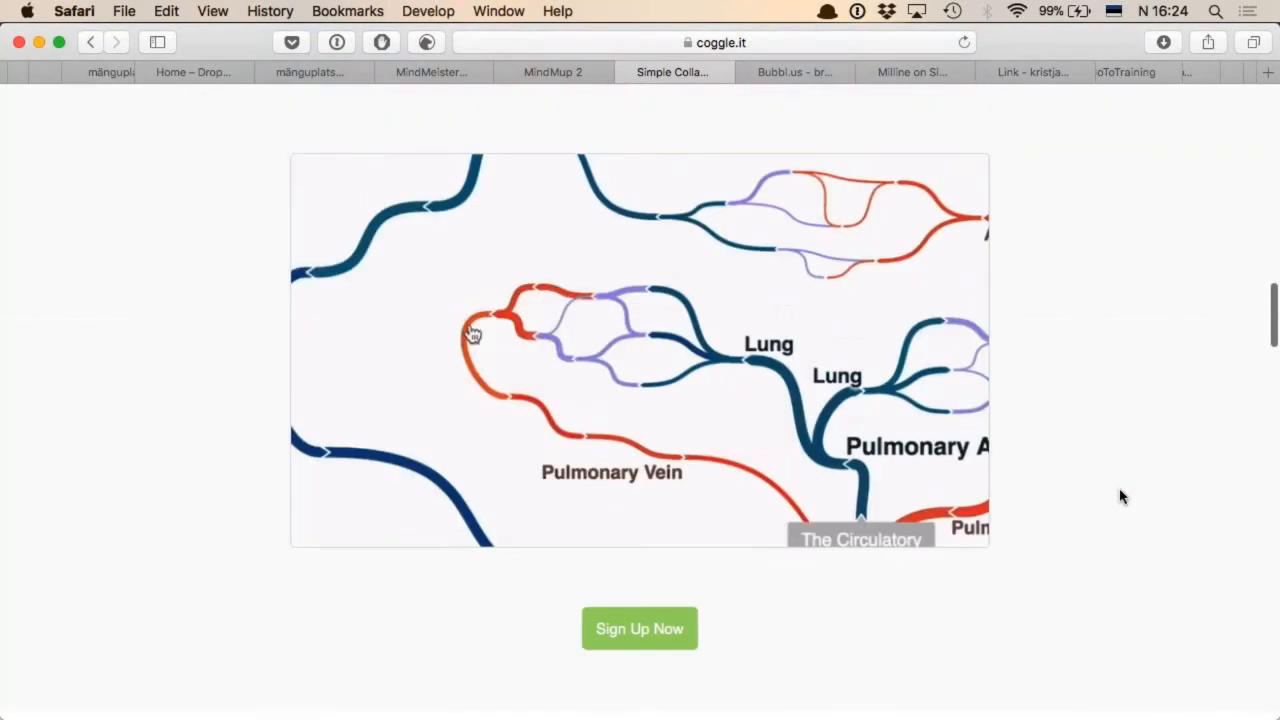
pyautogui.scroll(1, 1120, 497)
pyautogui.scroll(3, 1120, 497)
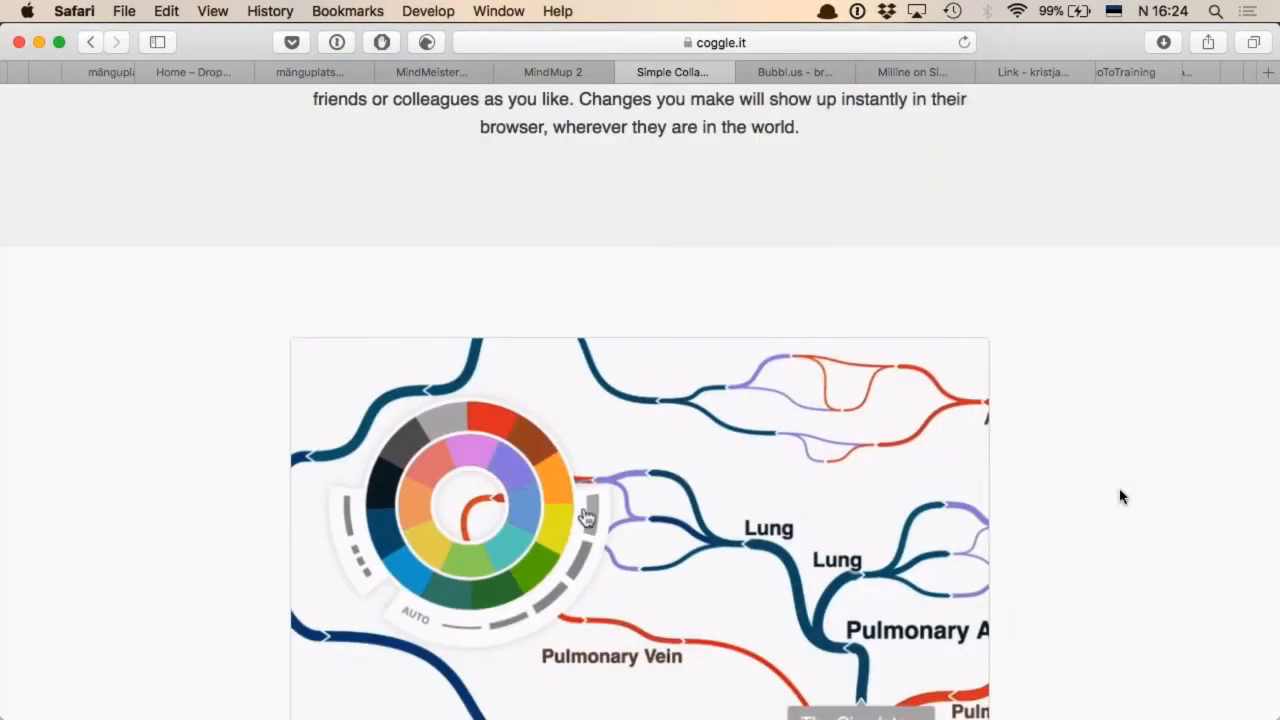
pyautogui.click(473, 510)
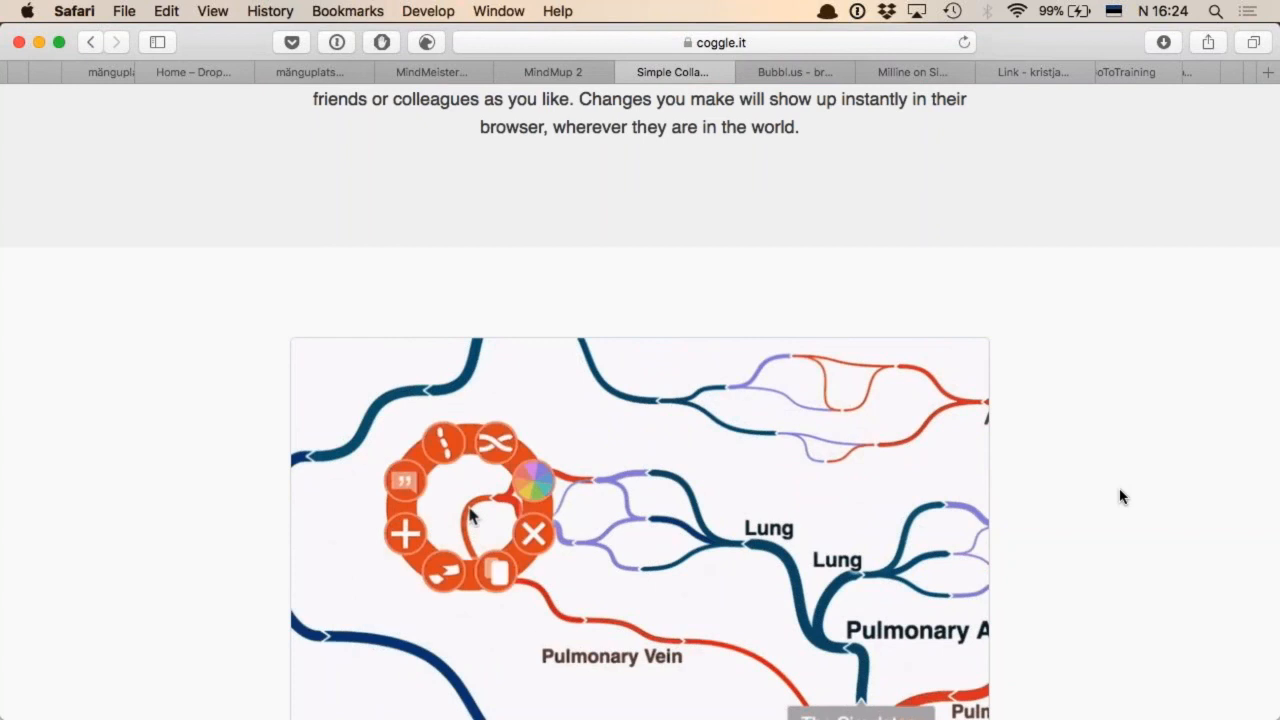
pyautogui.click(532, 490)
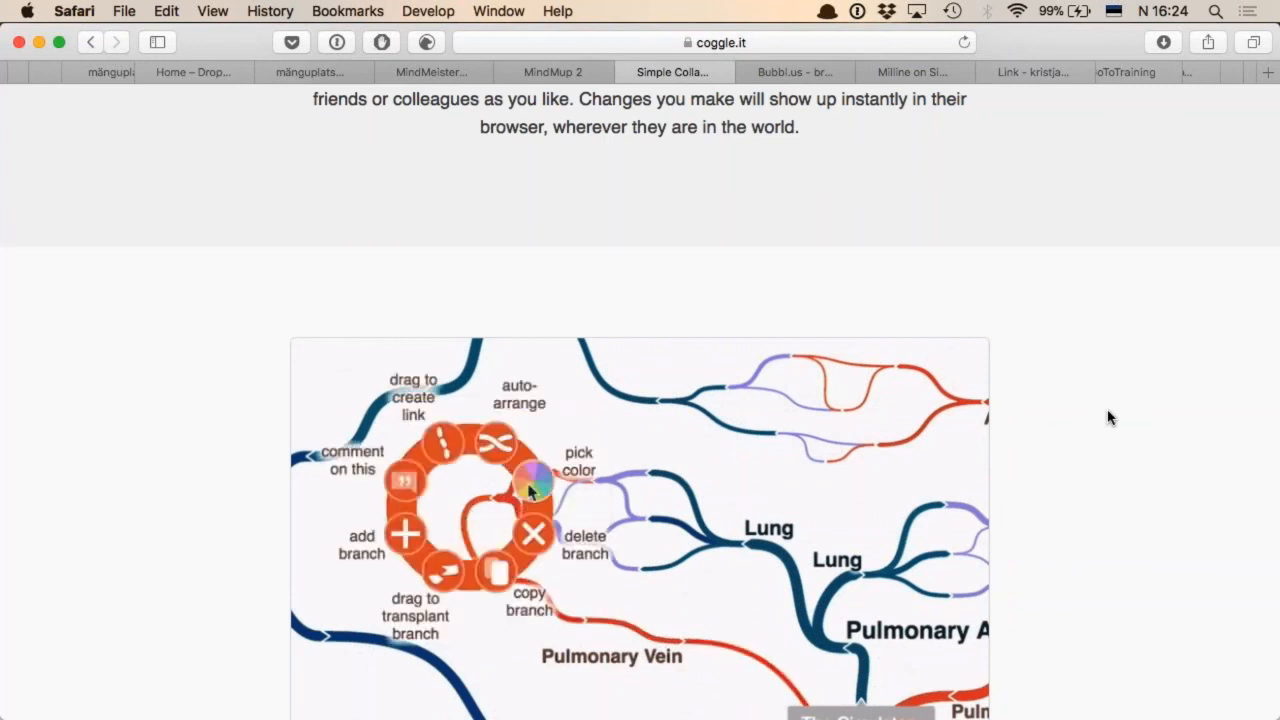
# Switch to the Bubbl.us website to examine its sample "Our Website" mind map, and return to the MindMeister map
pyautogui.hotkey('ctrl', 'Tab')
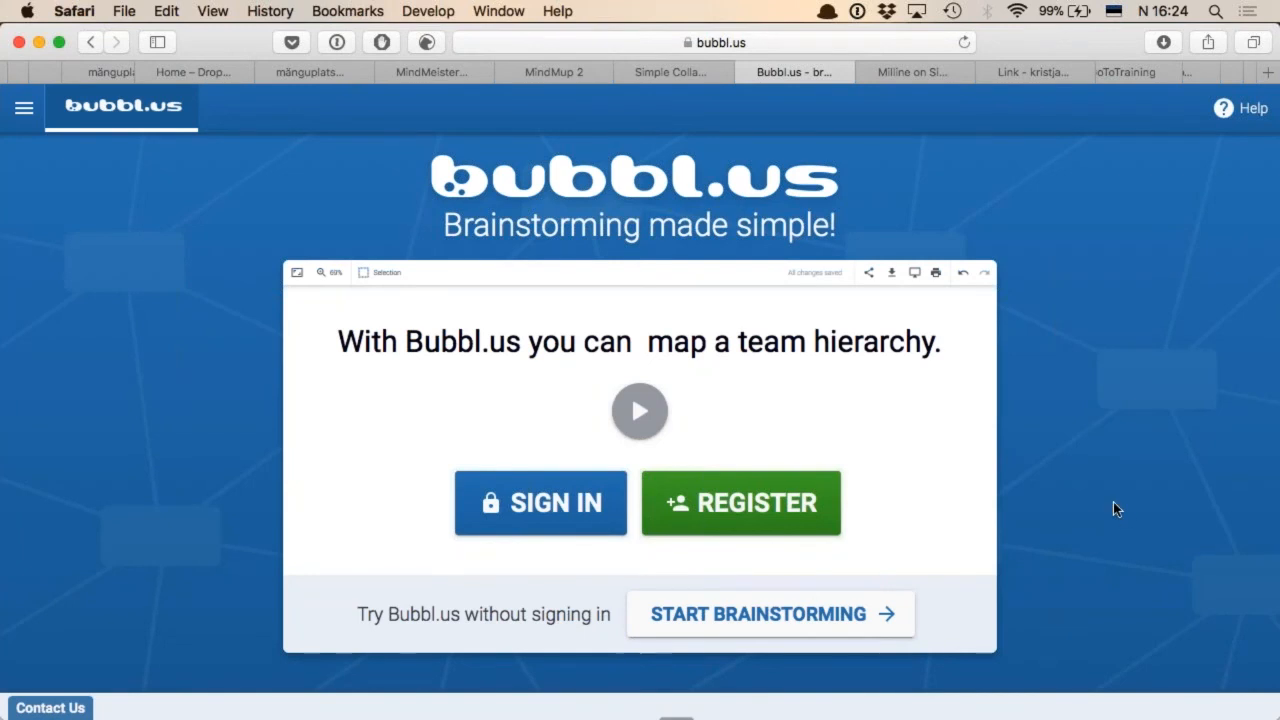
pyautogui.scroll(-2, 1114, 506)
pyautogui.scroll(-10, 1114, 505)
pyautogui.scroll(3, 1114, 509)
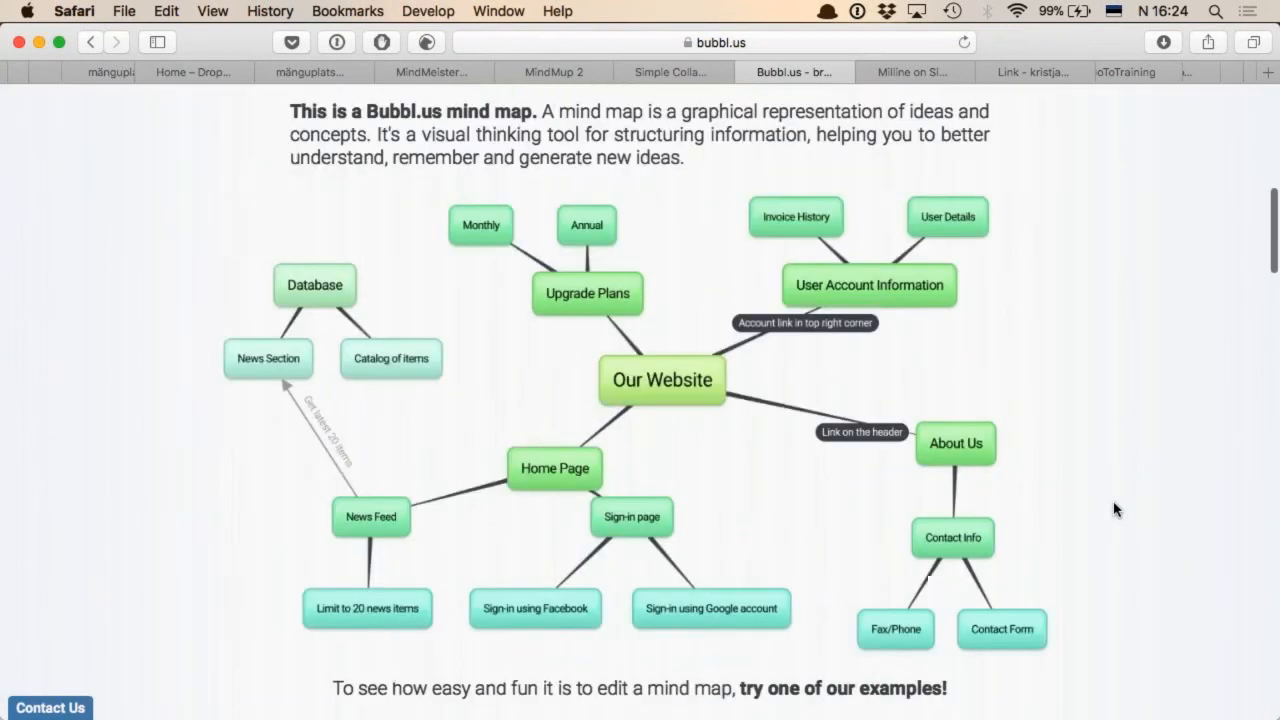
pyautogui.scroll(-1, 1114, 509)
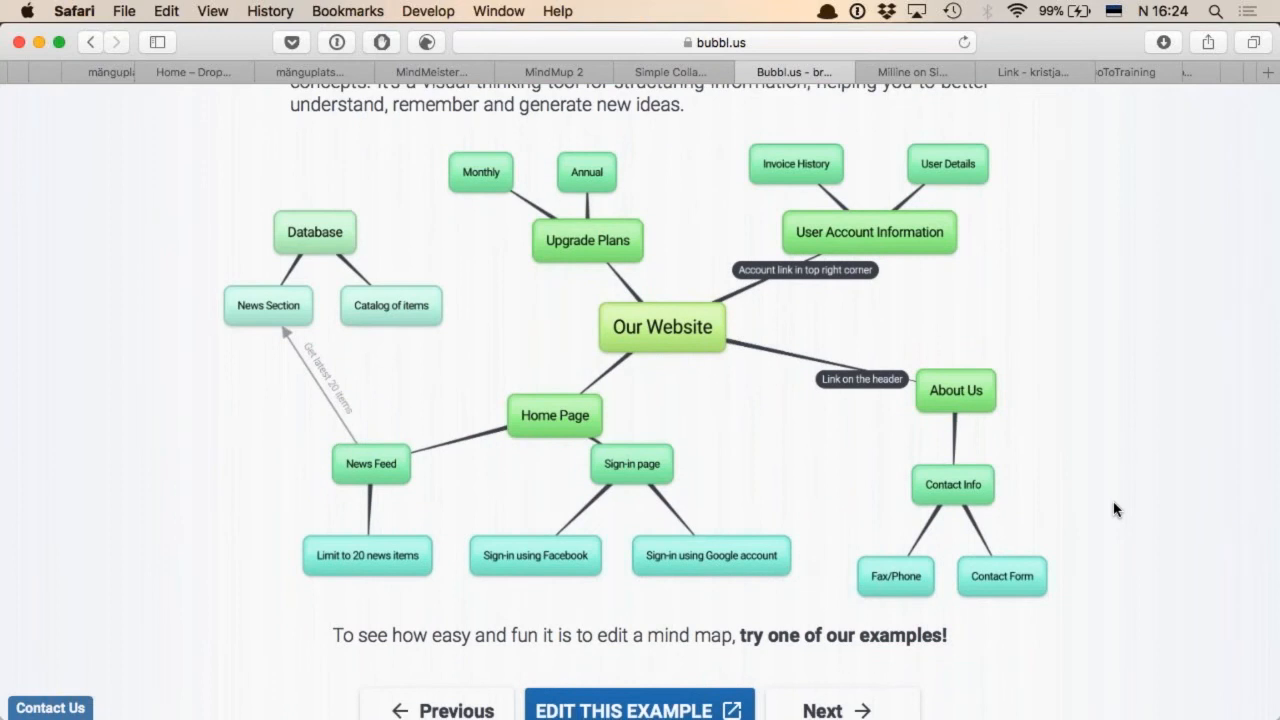
pyautogui.click(431, 70)
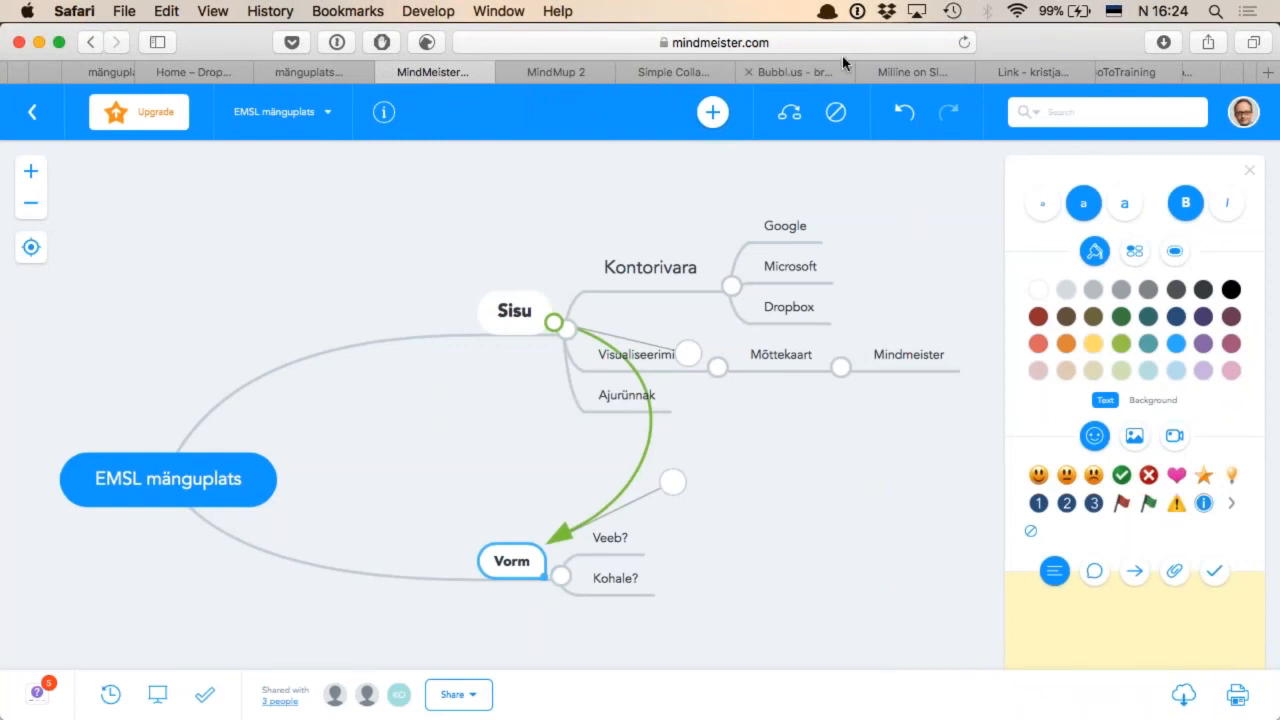
# Switch to the Tricider brainstorming page "Milline on Sinu lemmik?" and view its web address and options for inviting participants
pyautogui.click(926, 73)
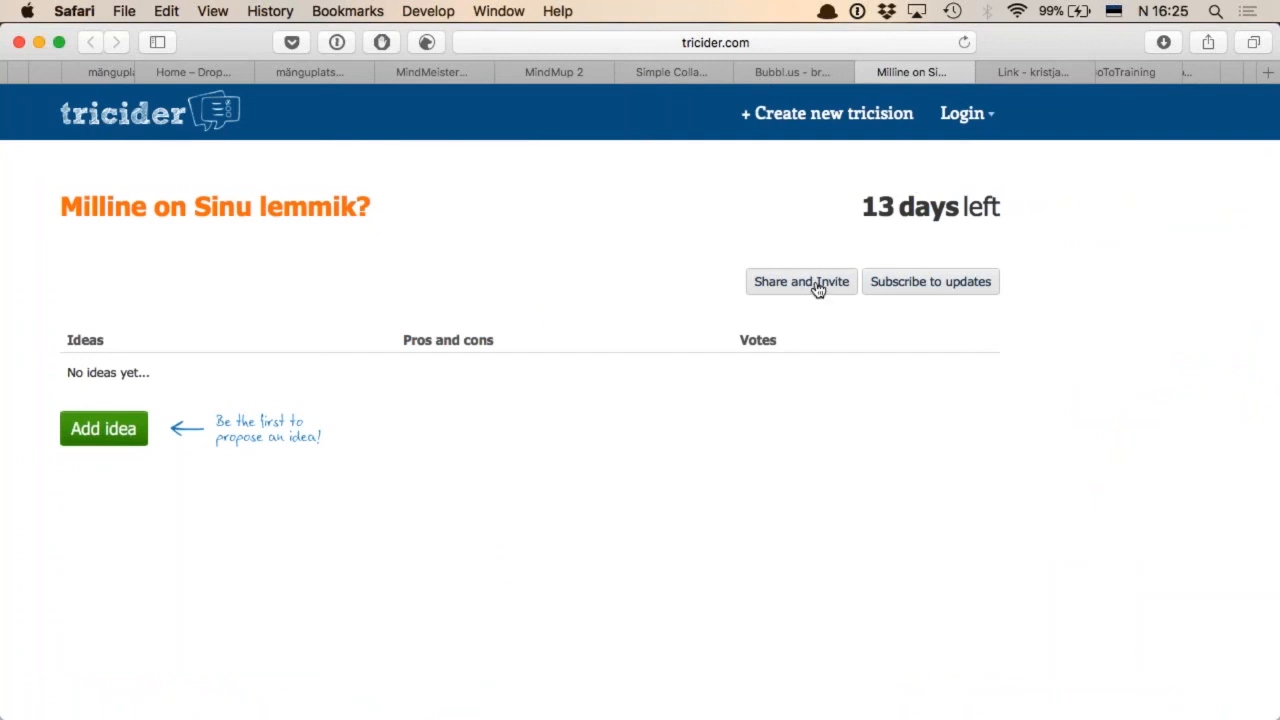
pyautogui.click(771, 42)
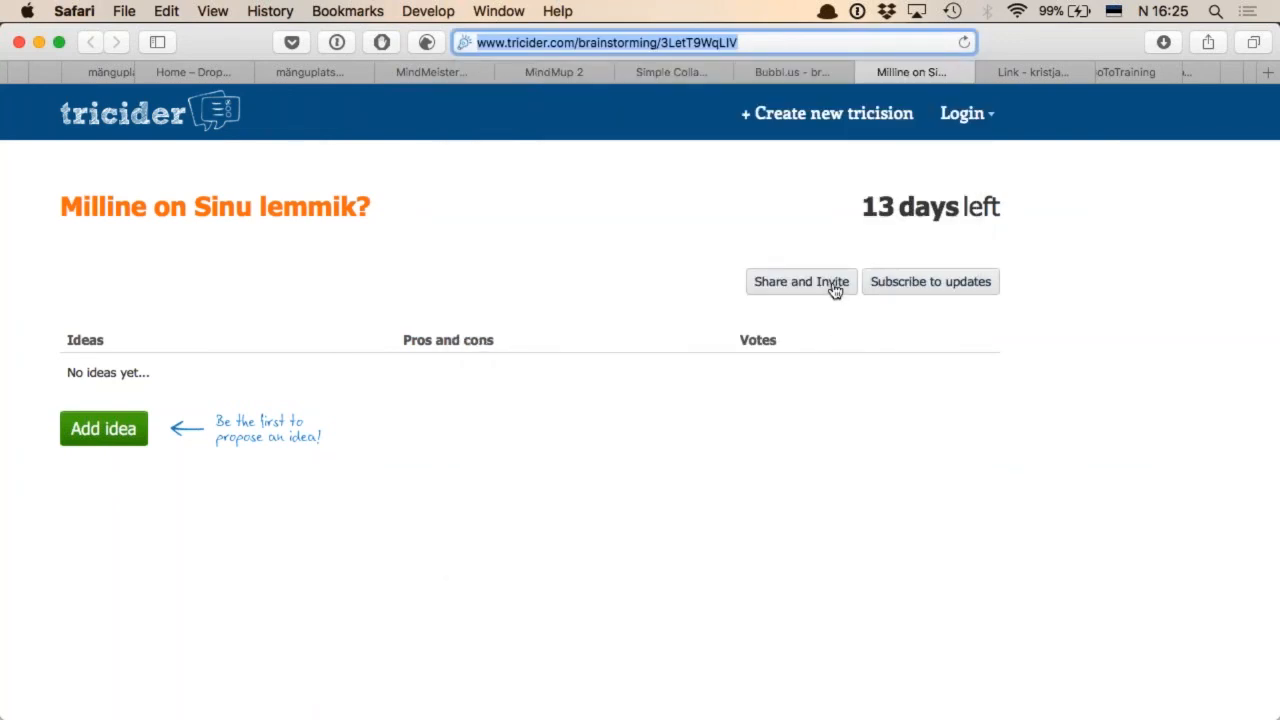
pyautogui.click(834, 285)
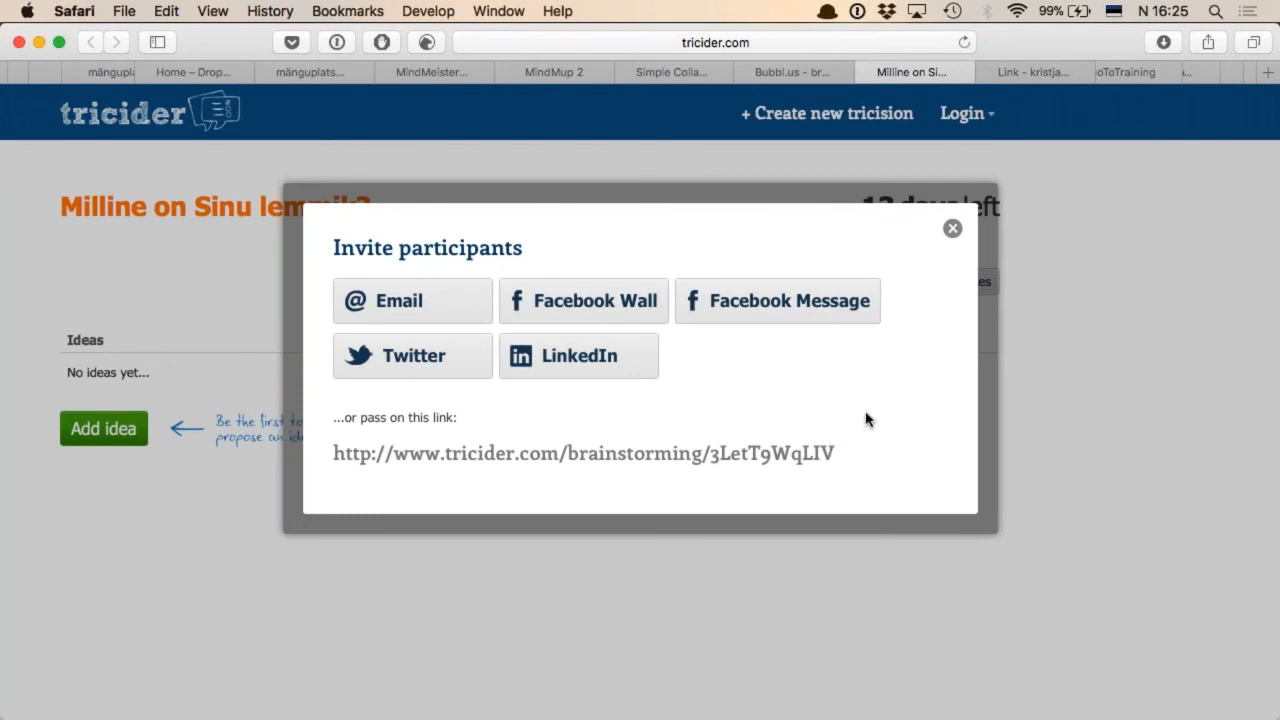
pyautogui.click(953, 231)
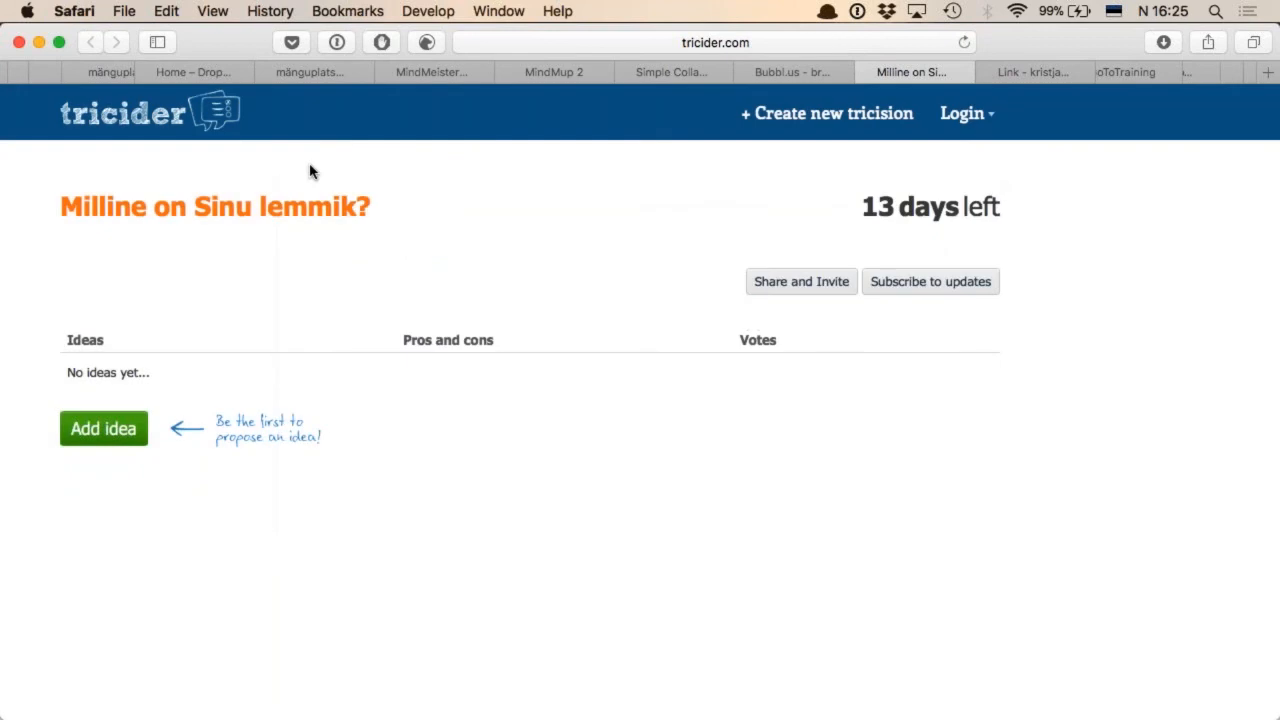
# View the Facebook event post listing the practice links for each tool, and return to the Tricider brainstorming page
pyautogui.hotkey('ctrl', 'Tab')
pyautogui.hotkey('ctrl', 'shift', 'Tab')
pyautogui.click(1257, 46)
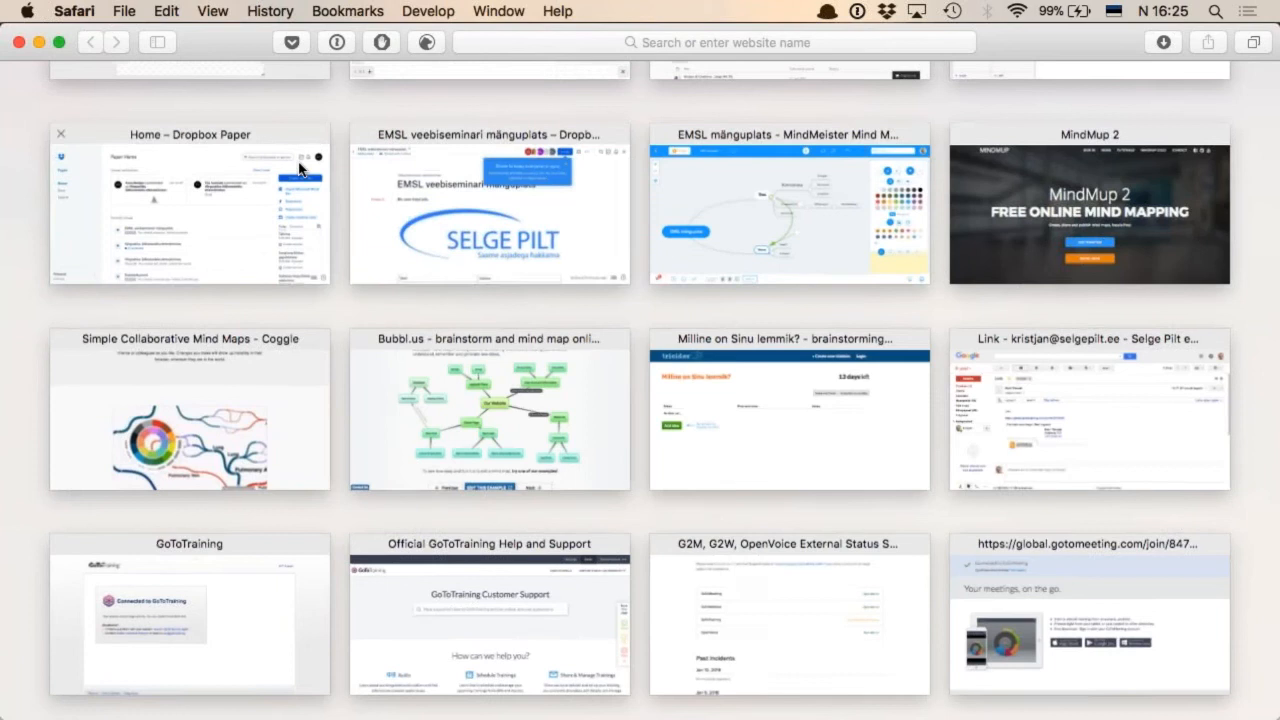
pyautogui.scroll(5, 300, 168)
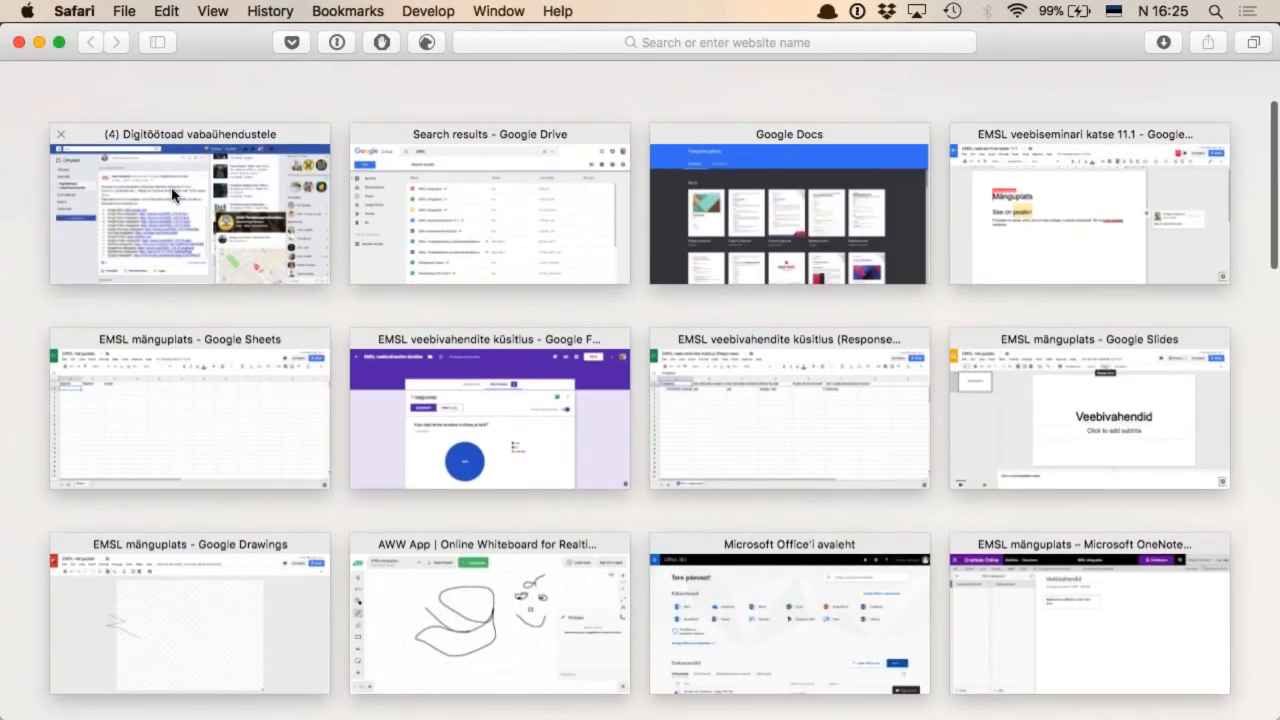
pyautogui.click(172, 195)
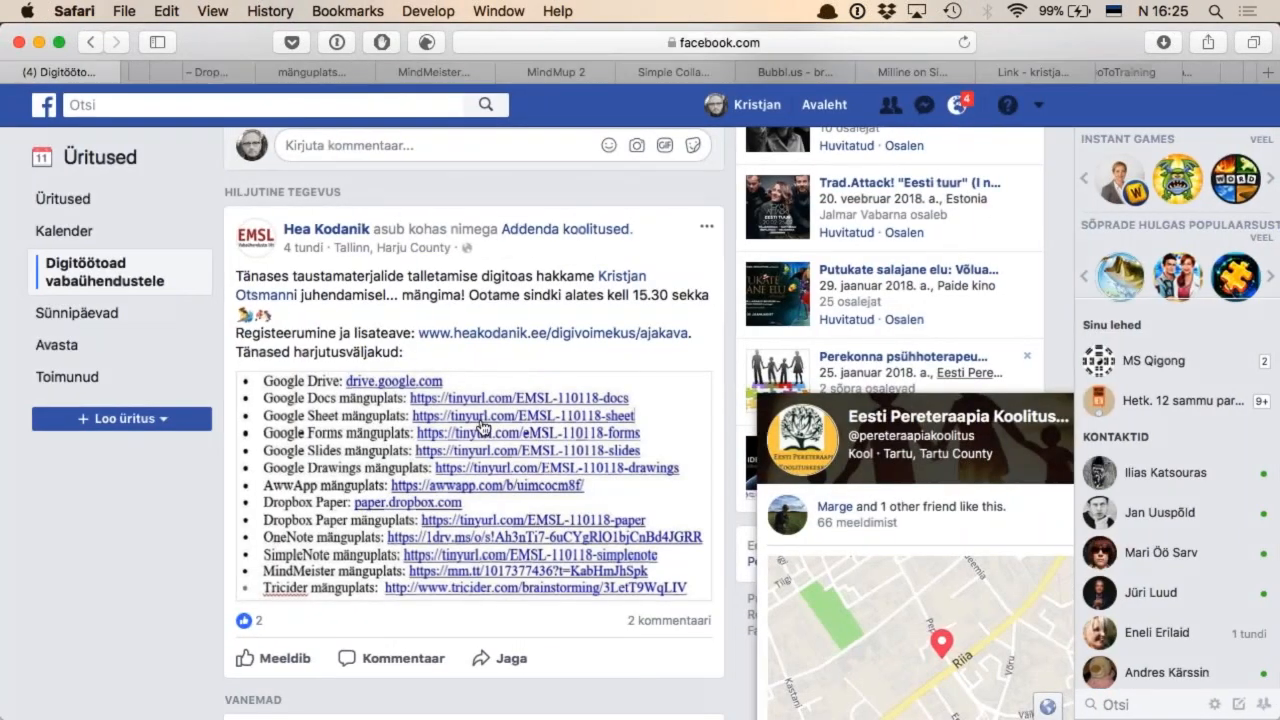
pyautogui.click(1257, 43)
pyautogui.scroll(-10, 526, 280)
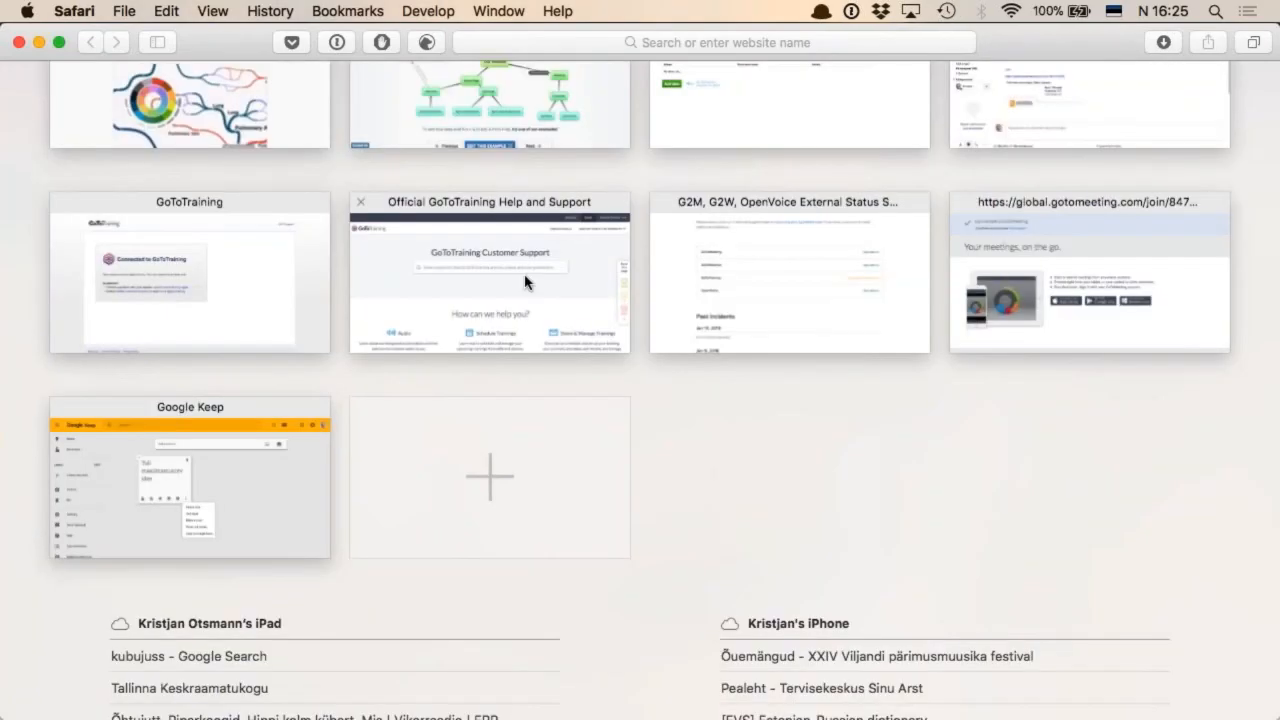
pyautogui.scroll(5, 526, 283)
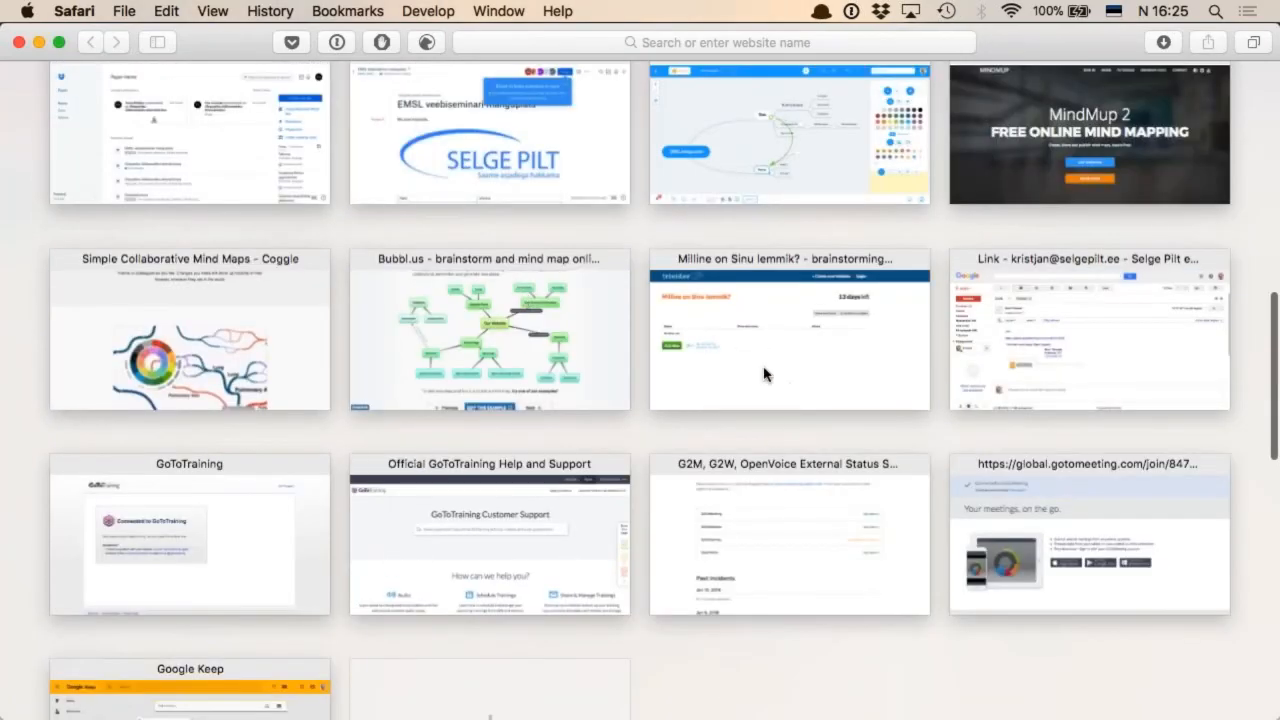
pyautogui.click(762, 372)
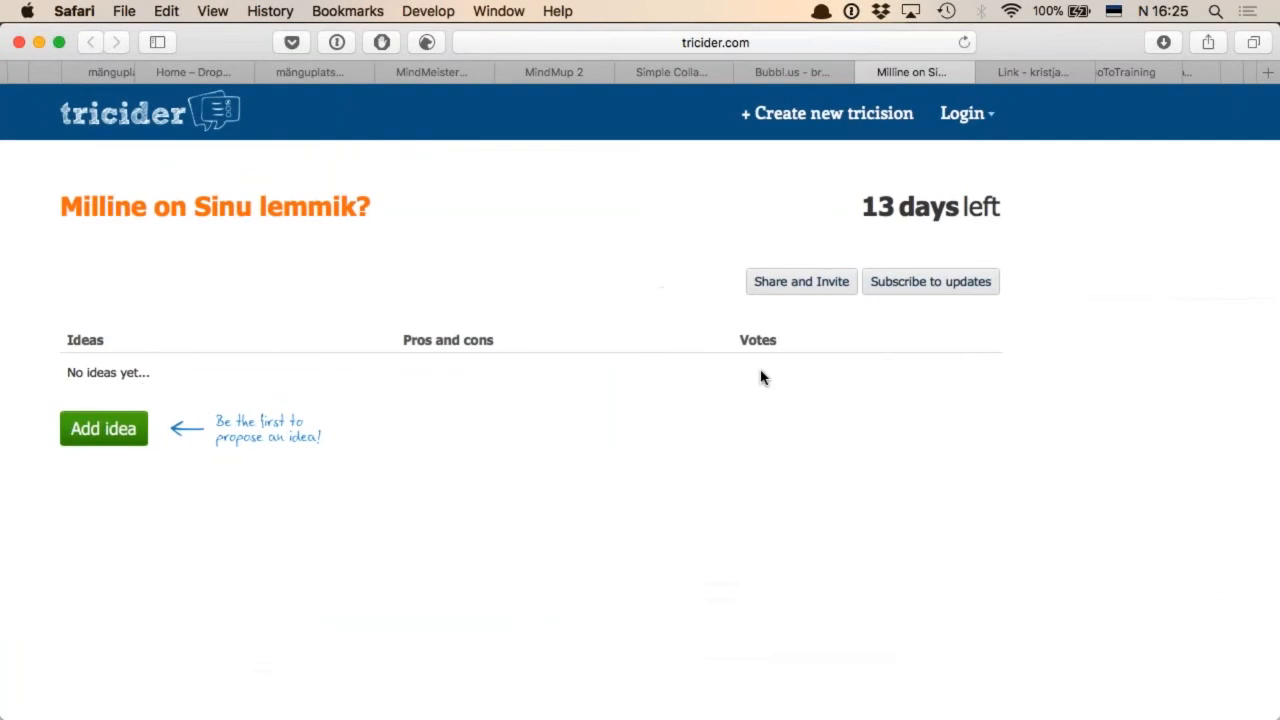
# Add and save the idea "Google Suit" for the question "Milline on Sinu lemmik?"
pyautogui.click(124, 445)
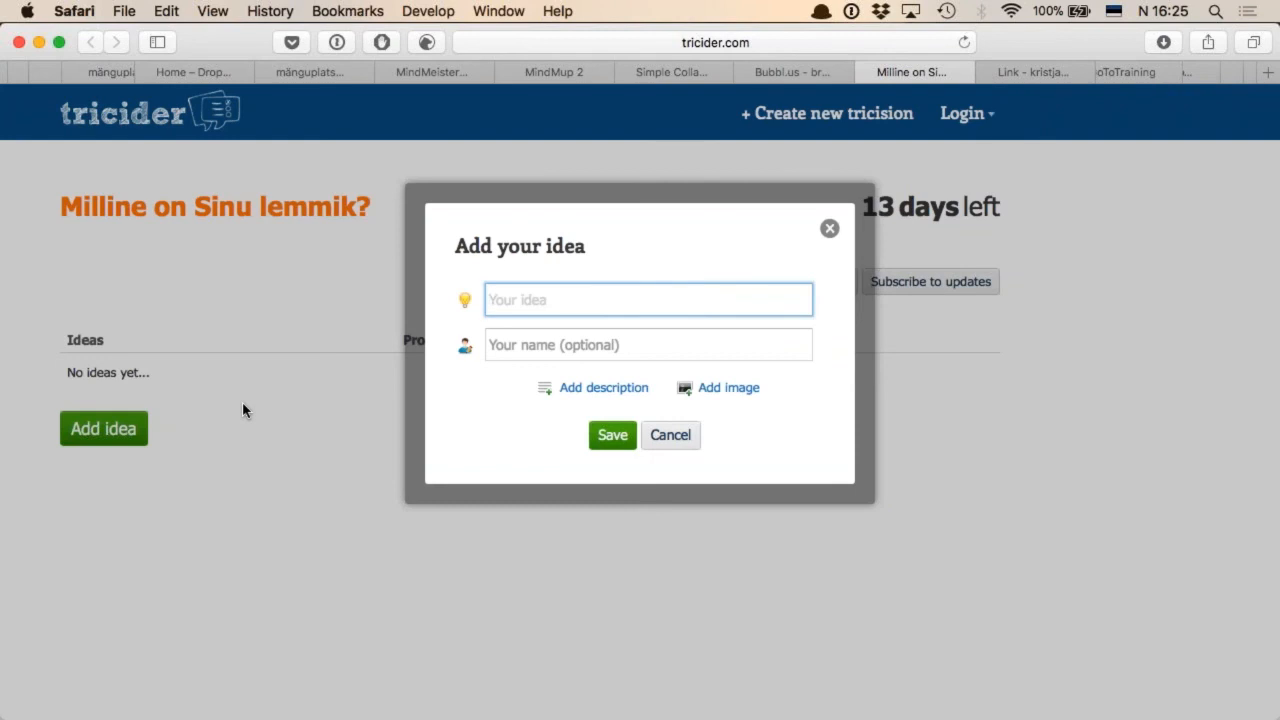
pyautogui.write('Google tootepere')
pyautogui.press('BackSpace')
pyautogui.press('BackSpace')
pyautogui.press('BackSpace')
pyautogui.press('BackSpace')
pyautogui.press('BackSpace')
pyautogui.press('BackSpace')
pyautogui.press('BackSpace')
pyautogui.press('BackSpace')
pyautogui.press('BackSpace')
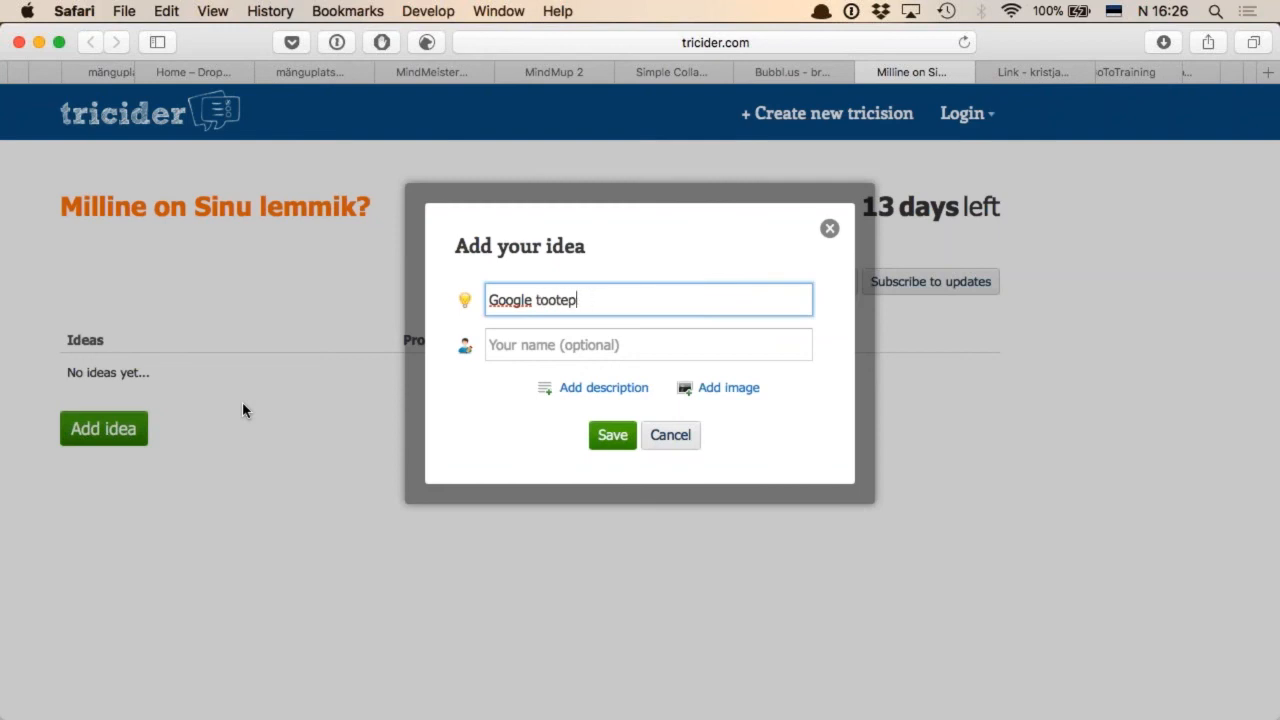
pyautogui.write('Suit')
pyautogui.click(614, 440)
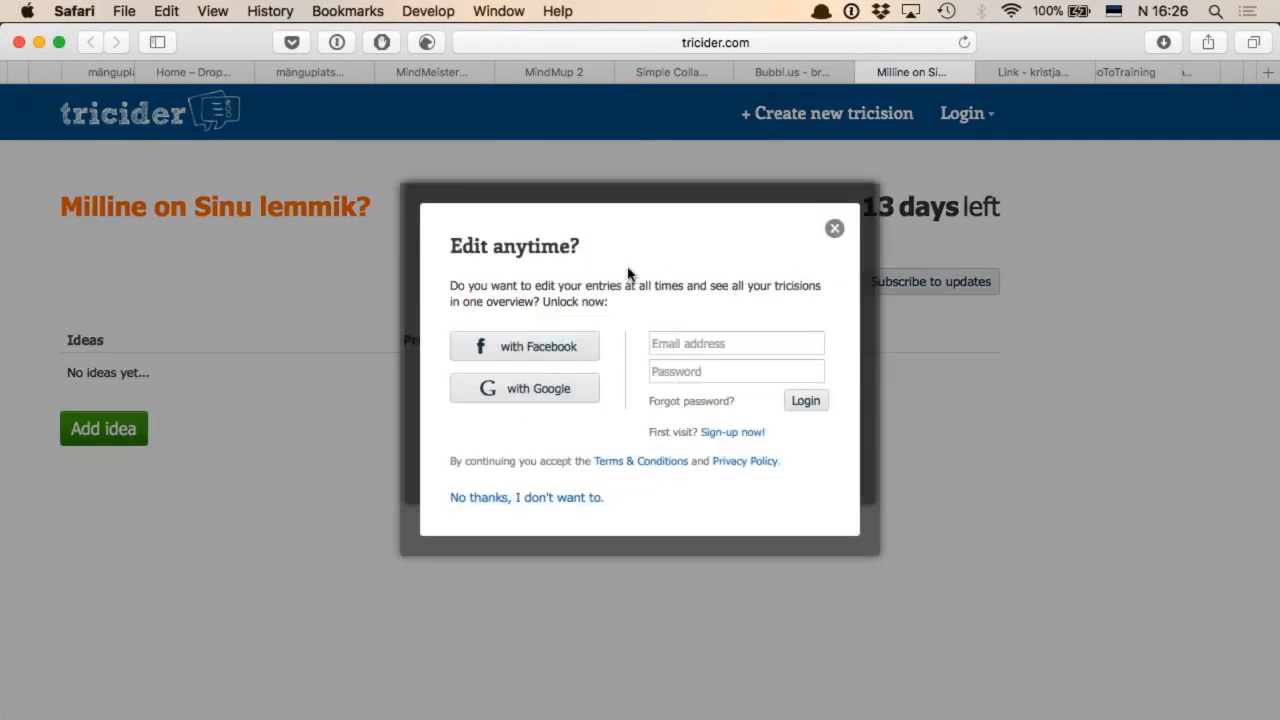
# Sign in to Tricider through Google, pasting the account password copied from 1Password, and allow access for the preselected account
pyautogui.click(567, 399)
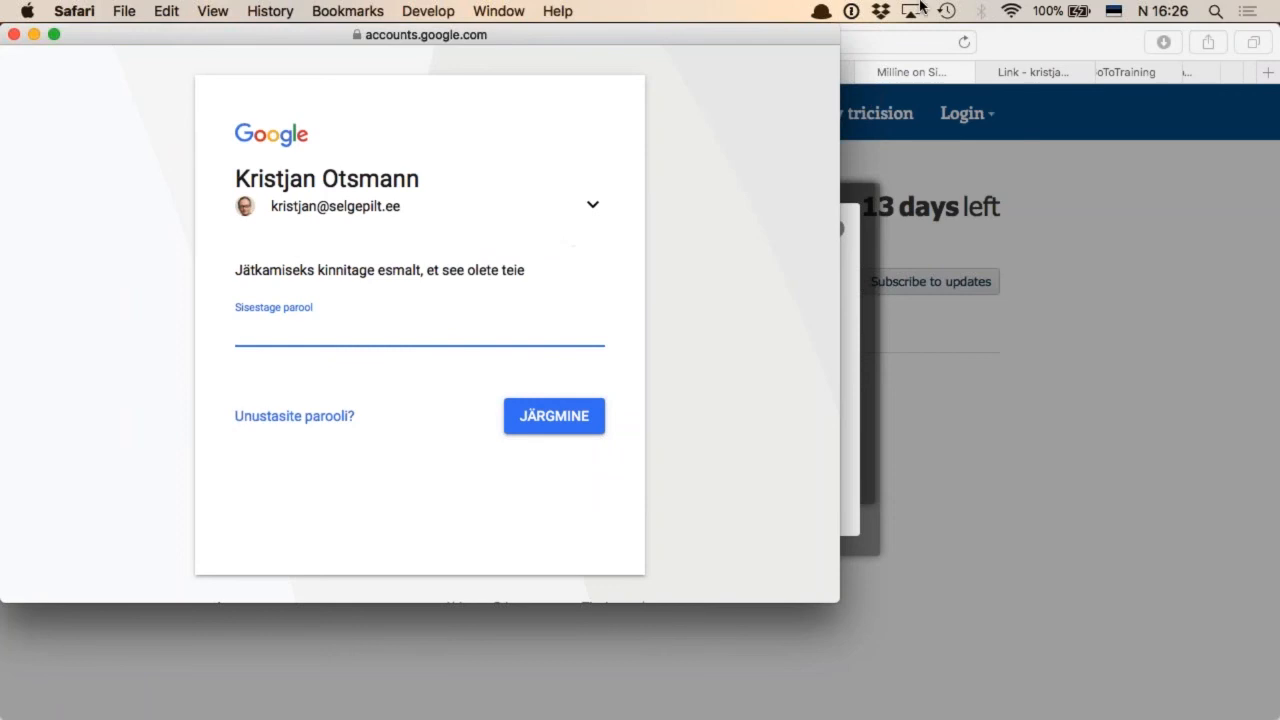
pyautogui.click(851, 11)
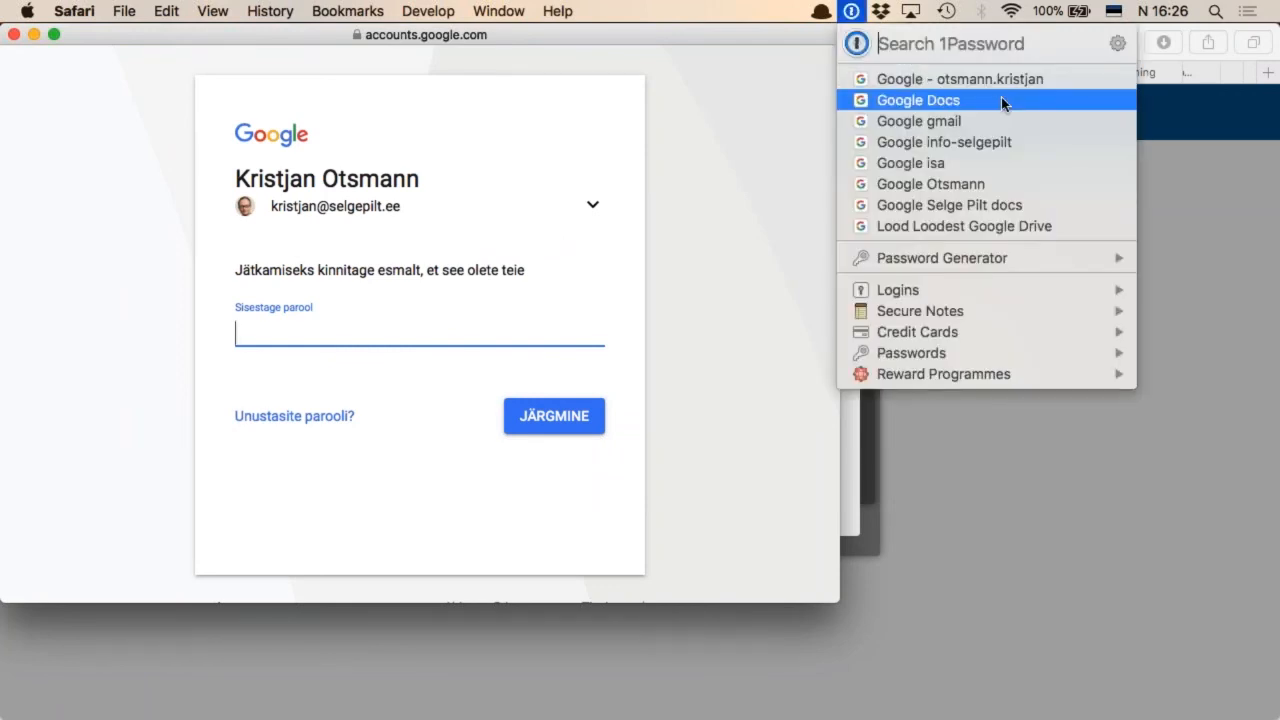
pyautogui.moveTo(1003, 104)
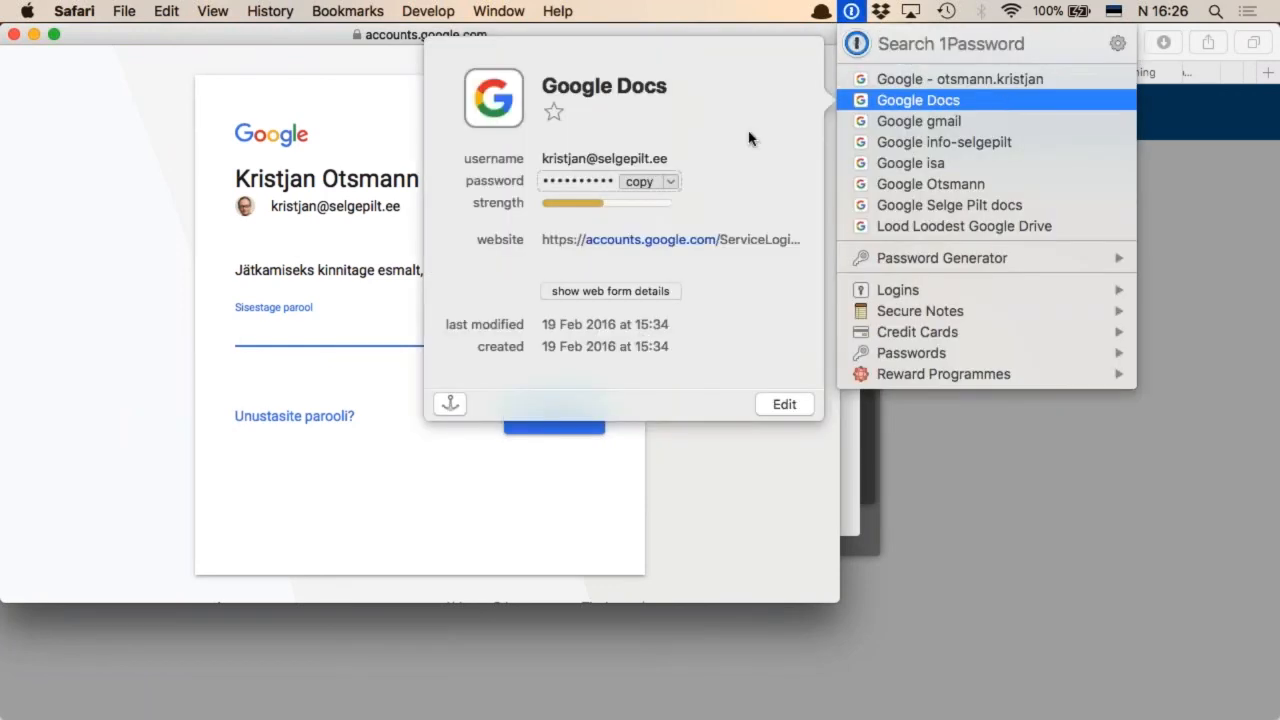
pyautogui.click(639, 182)
pyautogui.click(289, 337)
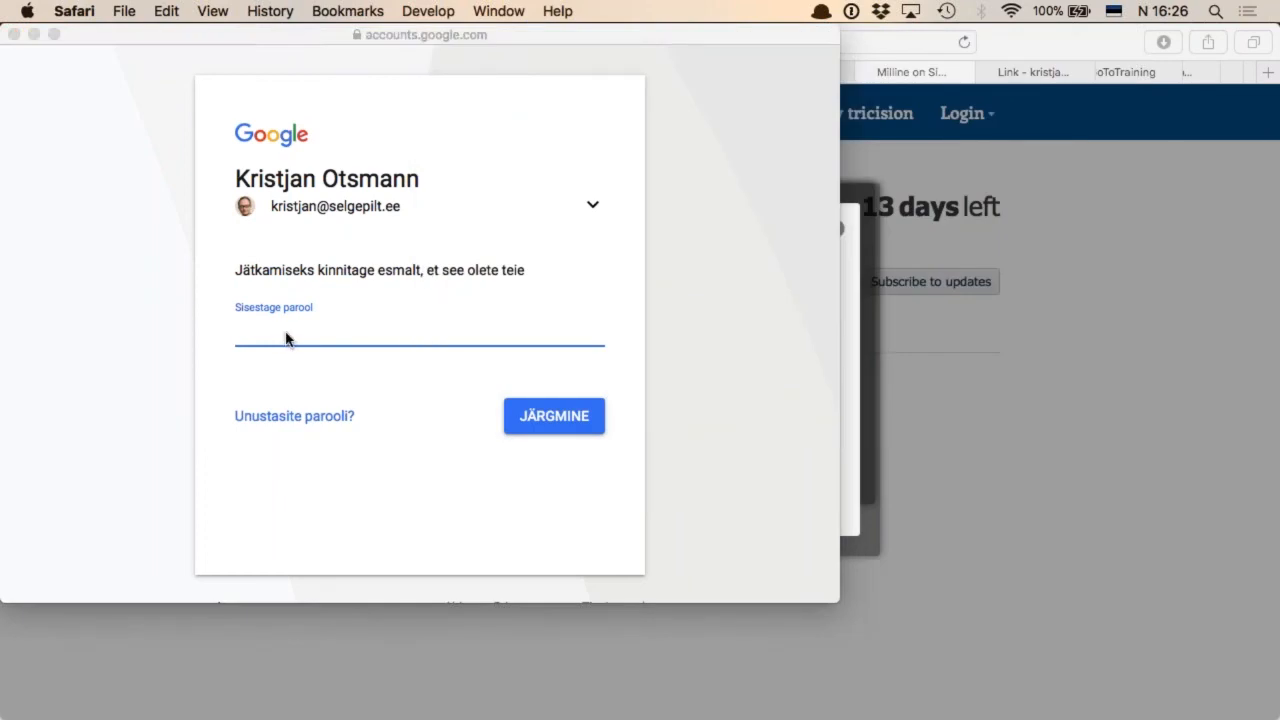
pyautogui.press('super+v')
pyautogui.click(536, 415)
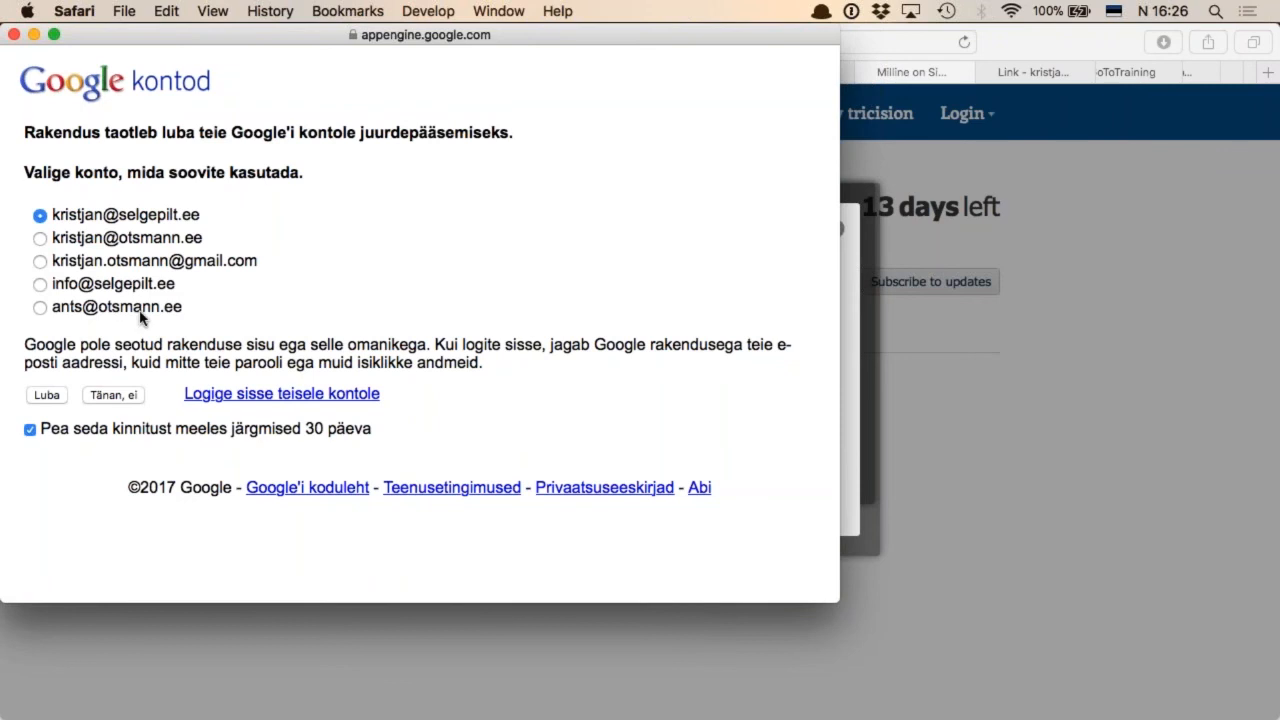
pyautogui.click(47, 396)
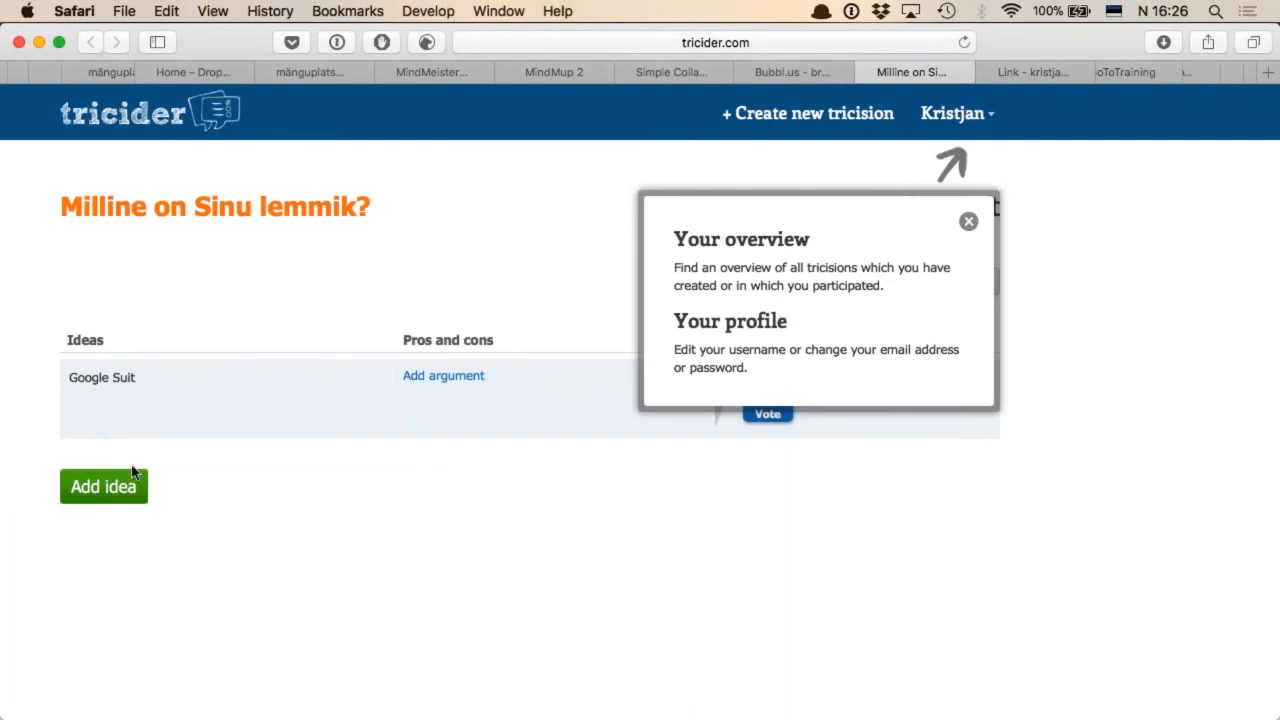
# Add and save a second idea, "Microsofti Office"
pyautogui.click(103, 487)
pyautogui.write('Microsofti too')
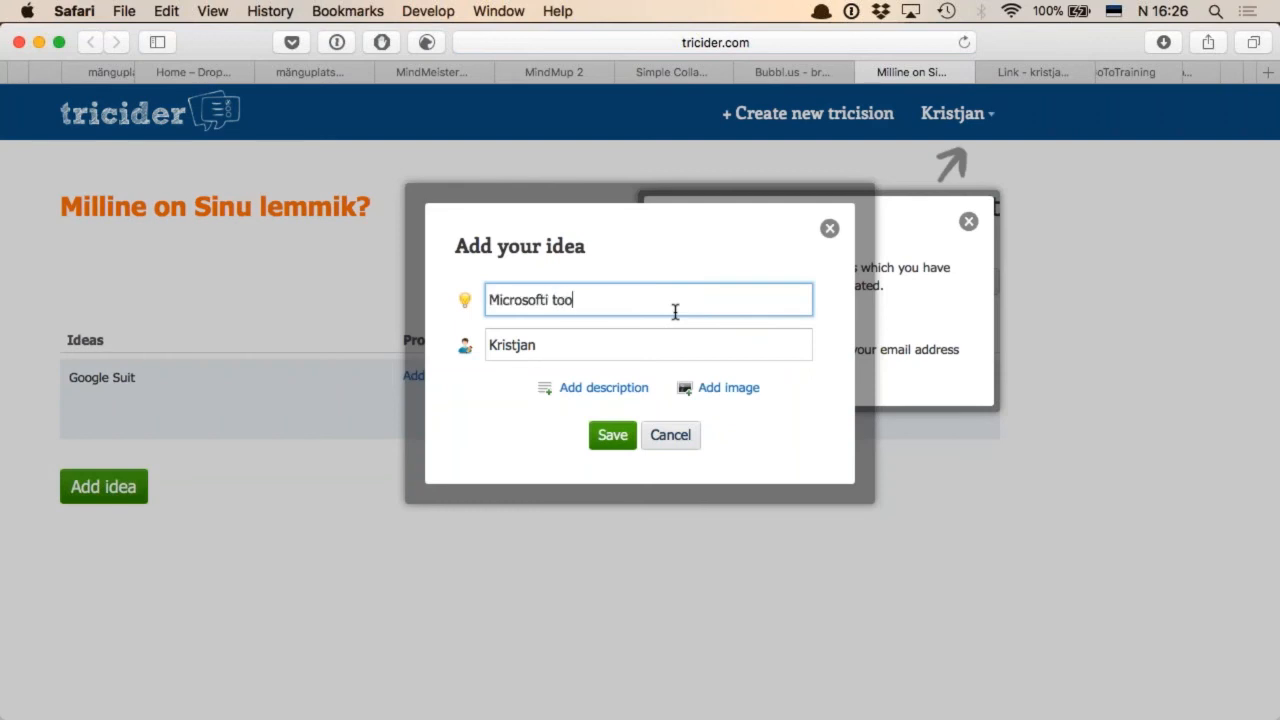
pyautogui.write('tepere')
pyautogui.hotkey('alt', 'shift', 'Left')
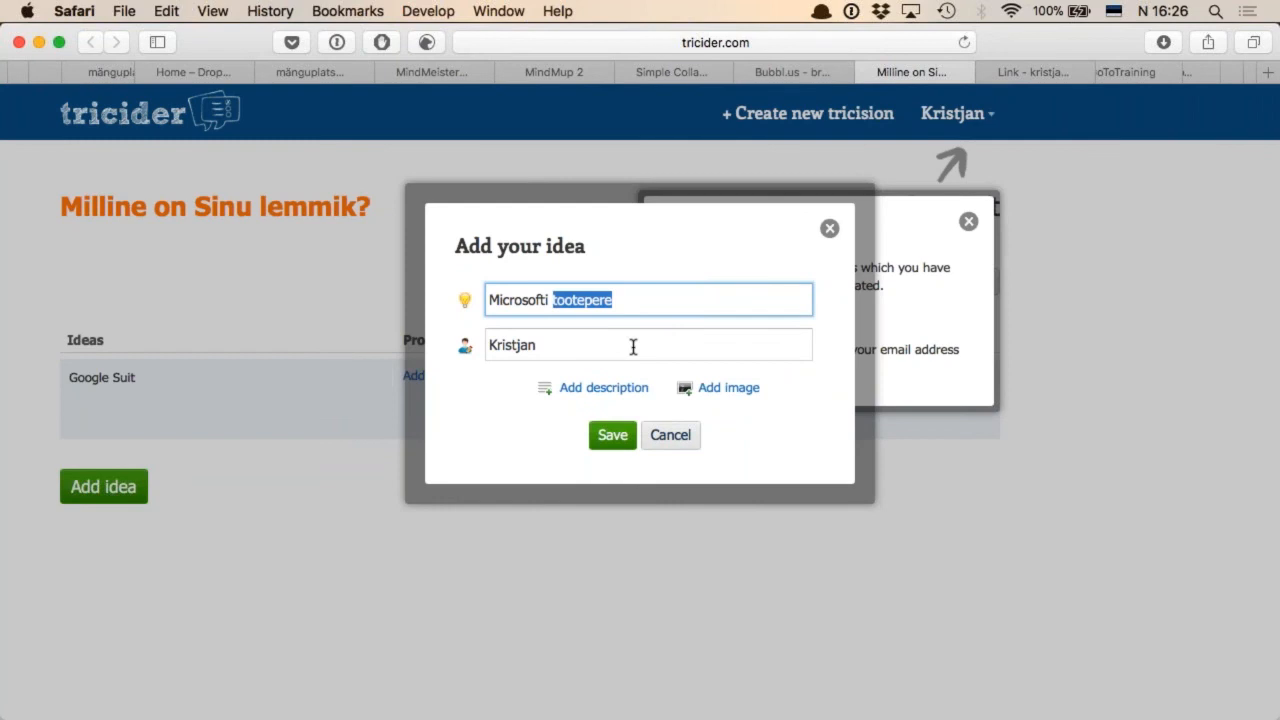
pyautogui.write('Office 365')
pyautogui.press('BackSpace')
pyautogui.press('BackSpace')
pyautogui.press('BackSpace')
pyautogui.press('BackSpace')
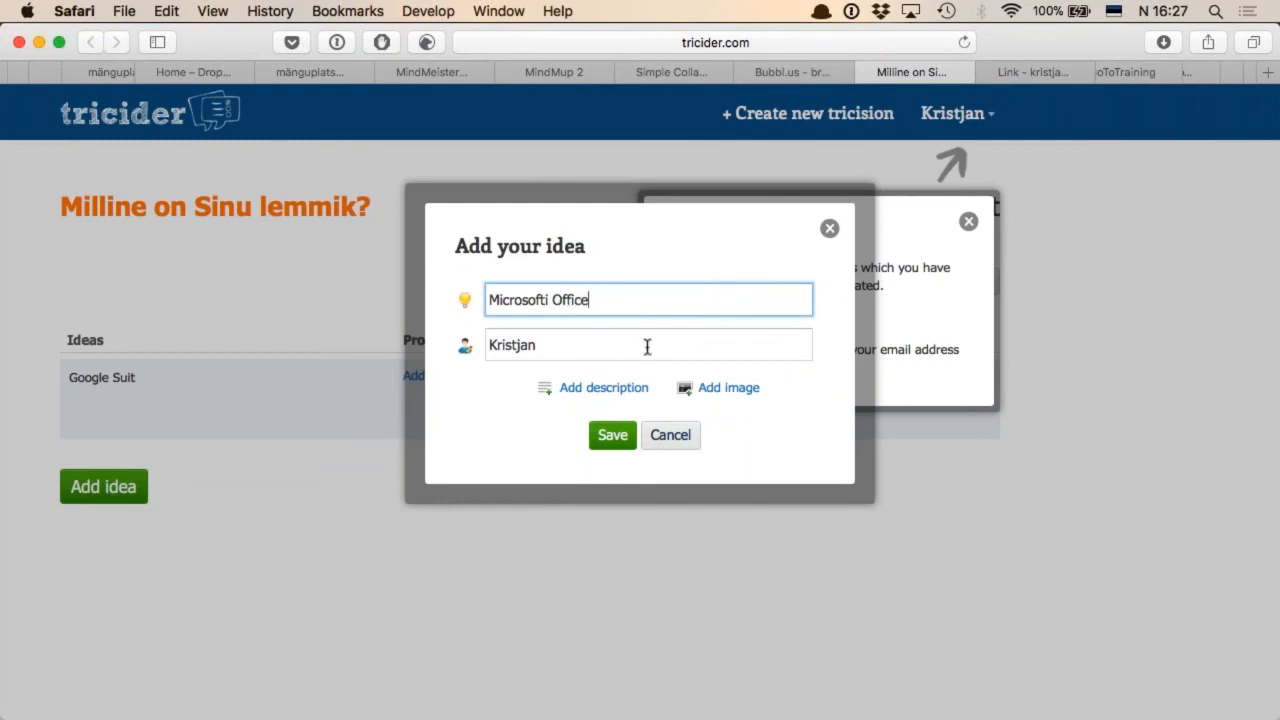
pyautogui.click(614, 435)
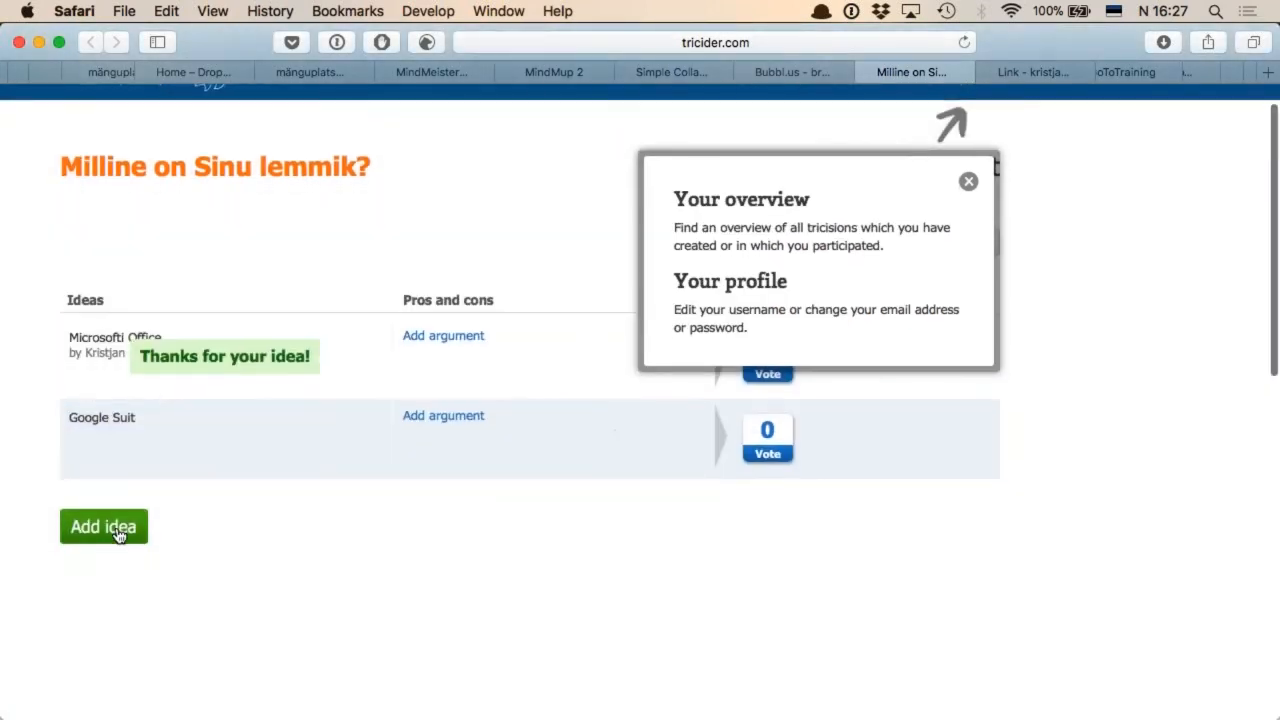
# Add and save another idea, "Dropbox Paper"
pyautogui.click(117, 537)
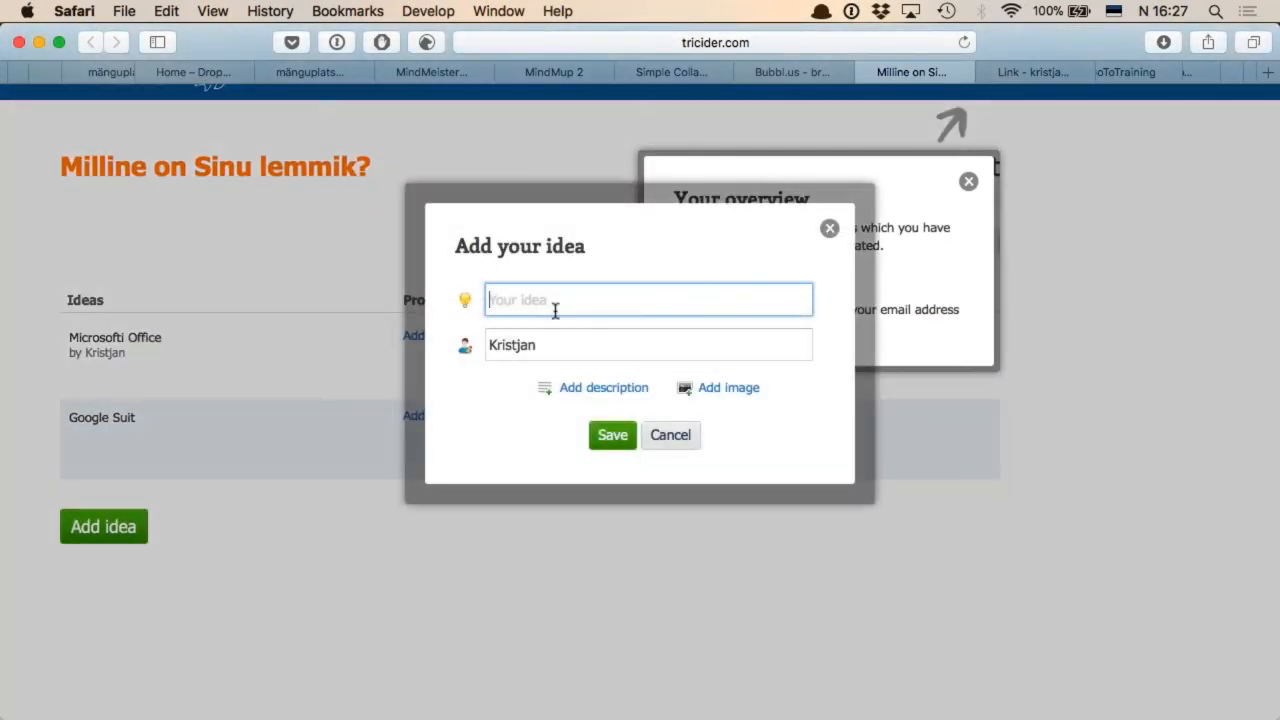
pyautogui.write('Dropbox Paper')
pyautogui.click(613, 437)
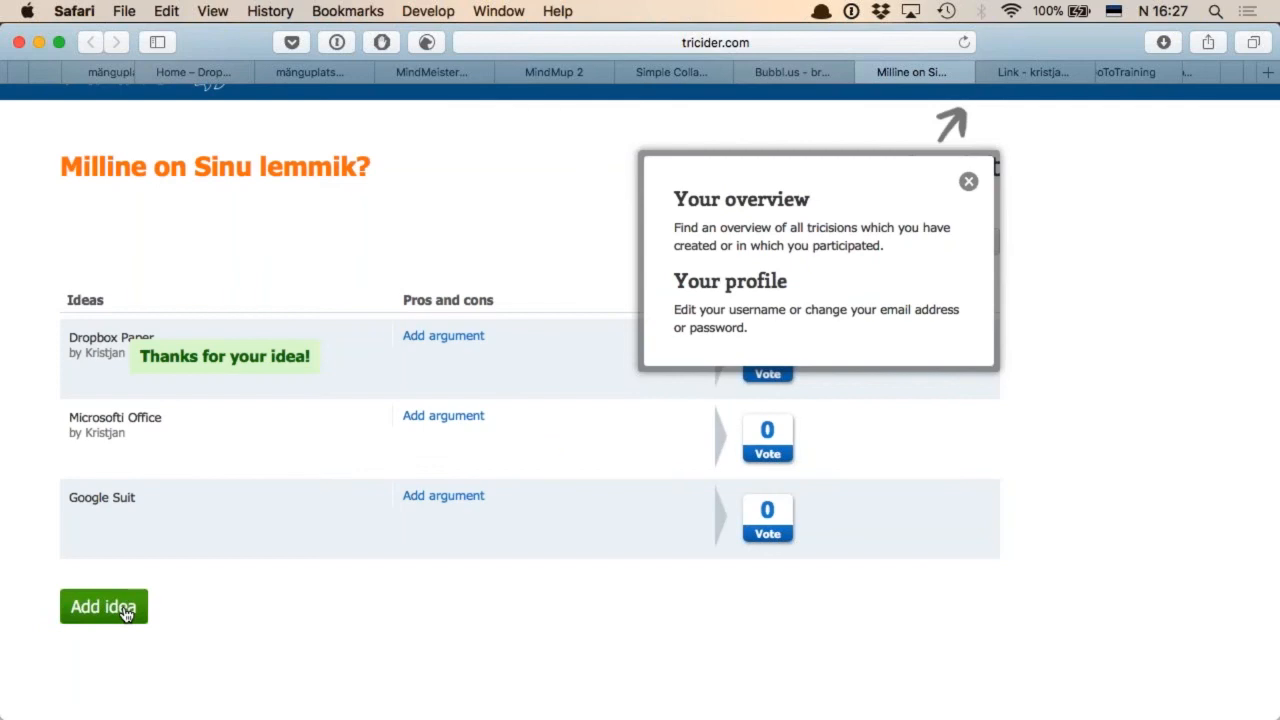
# Add and save another idea, "MindMeister"
pyautogui.click(127, 610)
pyautogui.write('Min')
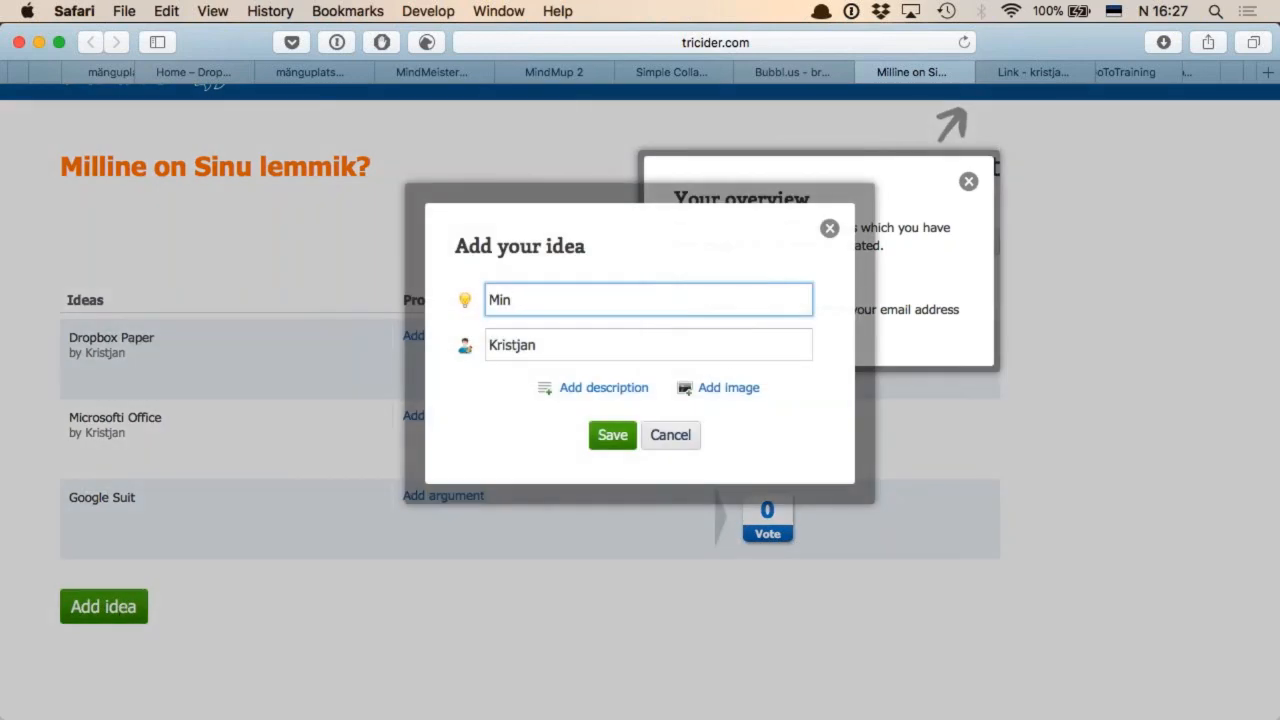
pyautogui.write('dMi')
pyautogui.press('BackSpace')
pyautogui.write('eister')
pyautogui.click(612, 436)
# Add and save the idea "Tricider", and dismiss the pop-up about the overview and profile
pyautogui.scroll(-2, 309, 515)
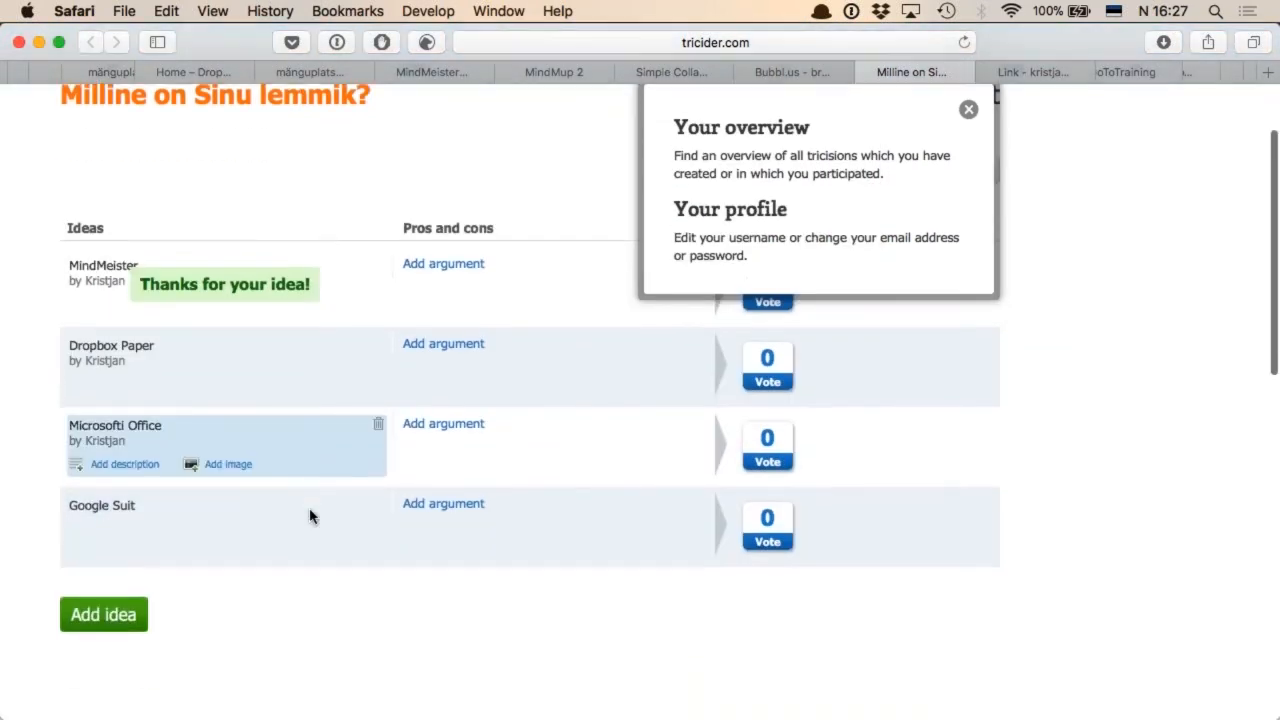
pyautogui.click(104, 615)
pyautogui.write('Tricider')
pyautogui.click(608, 436)
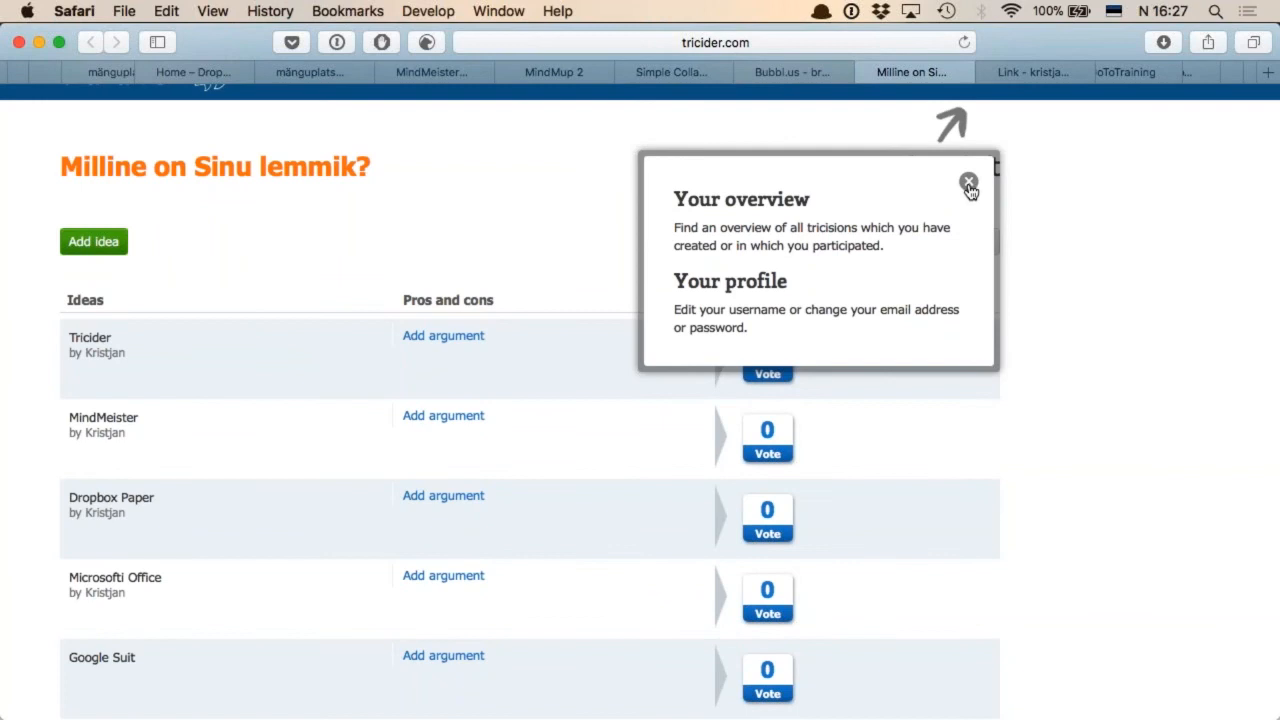
pyautogui.click(969, 184)
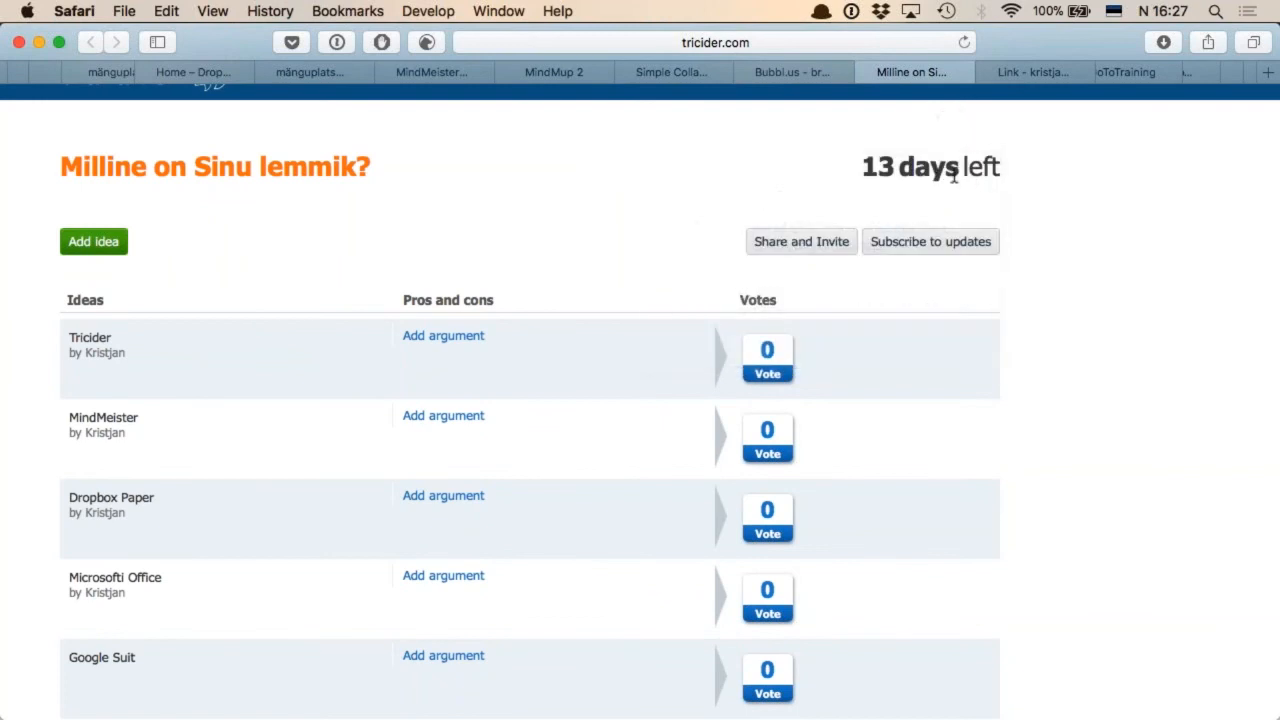
# Review the ideas list with its deadline and sharing options, and open the voting form for the Tricider idea
pyautogui.scroll(2, 937, 171)
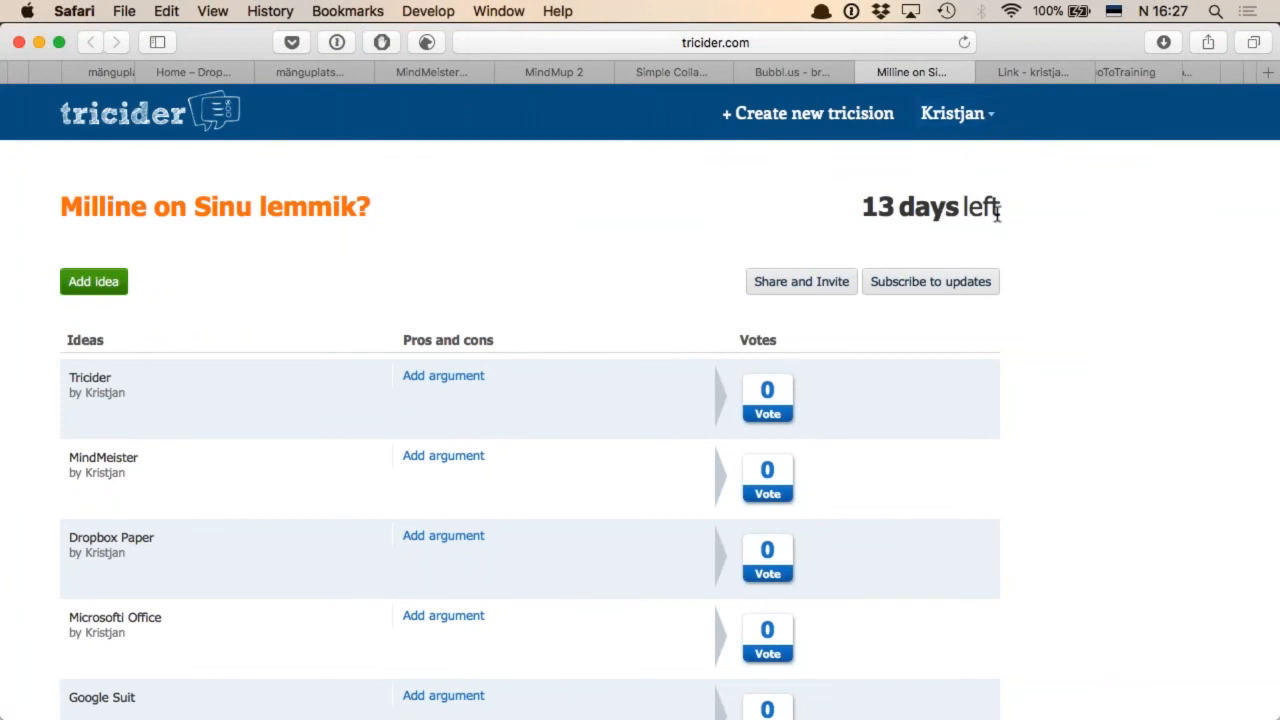
pyautogui.scroll(-5, 997, 214)
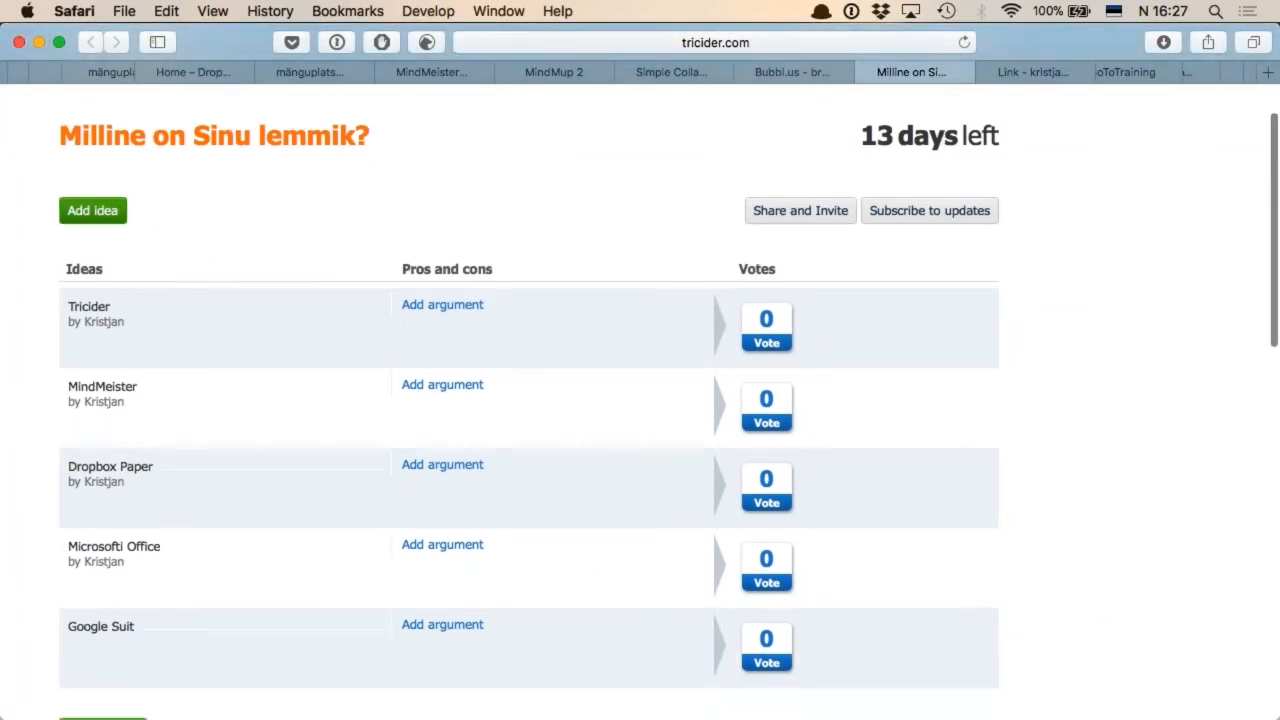
pyautogui.scroll(-3, 960, 210)
pyautogui.scroll(10, 960, 210)
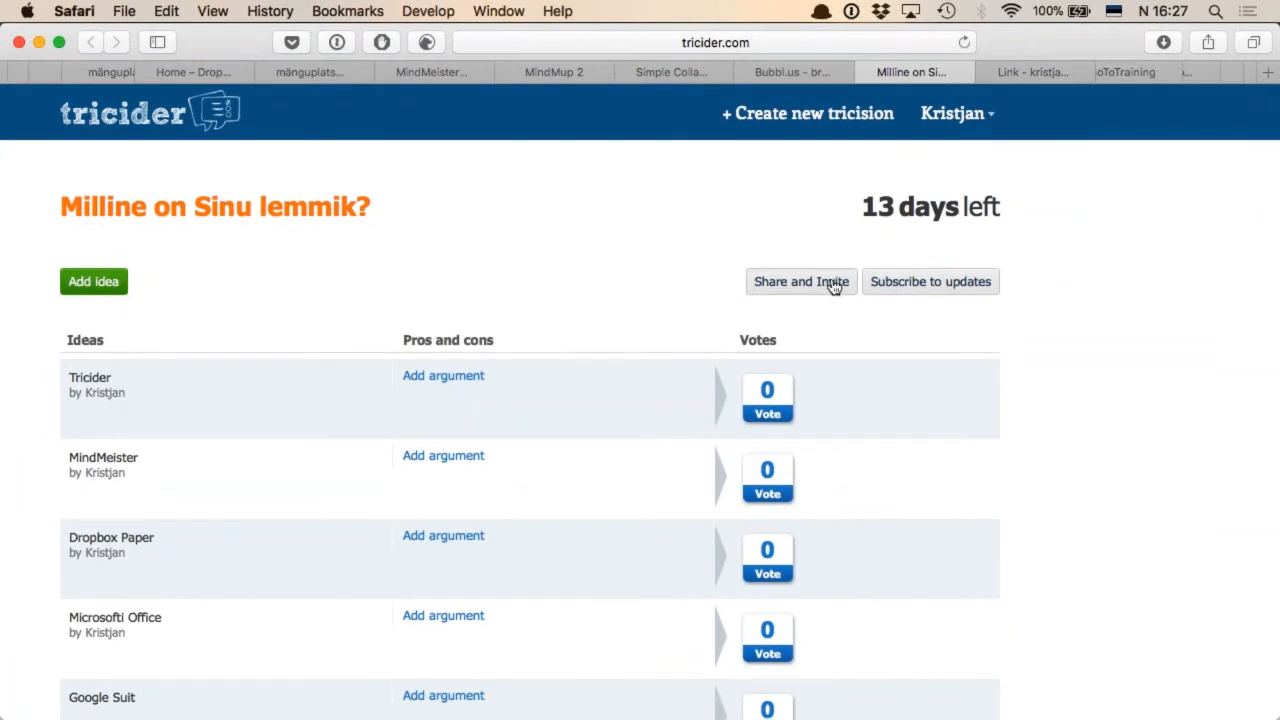
pyautogui.scroll(-4, 960, 444)
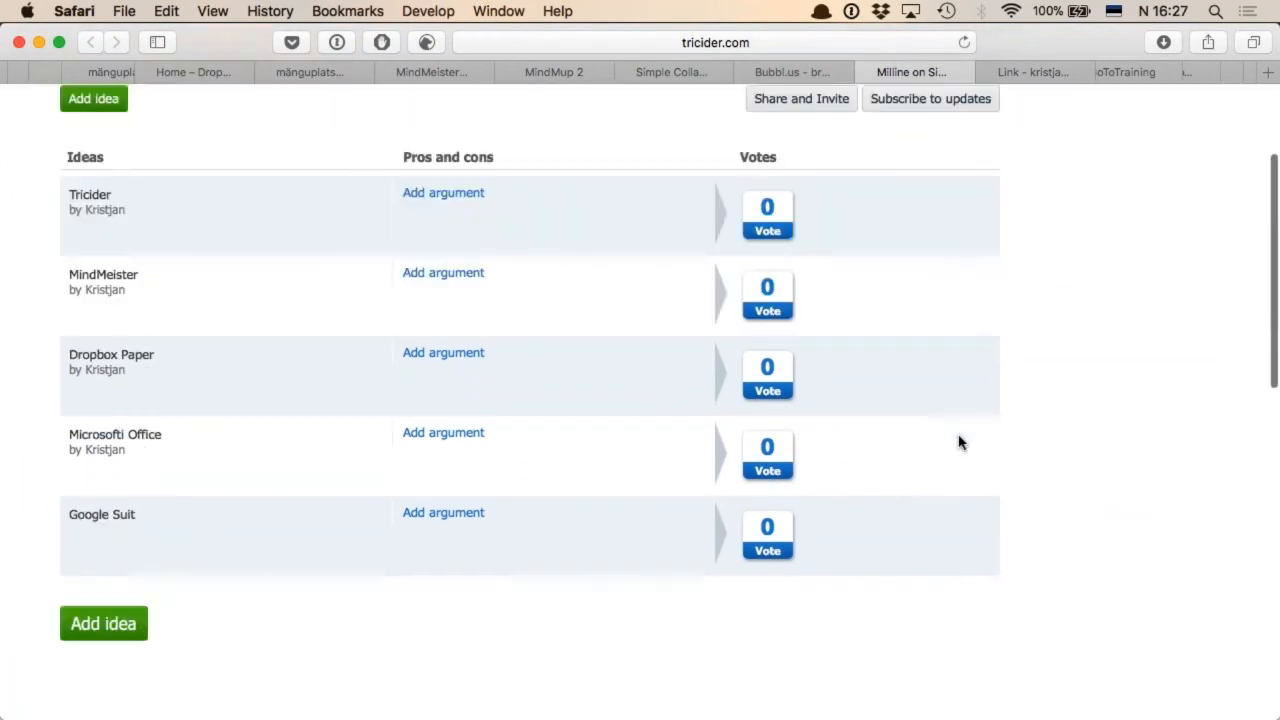
pyautogui.click(778, 217)
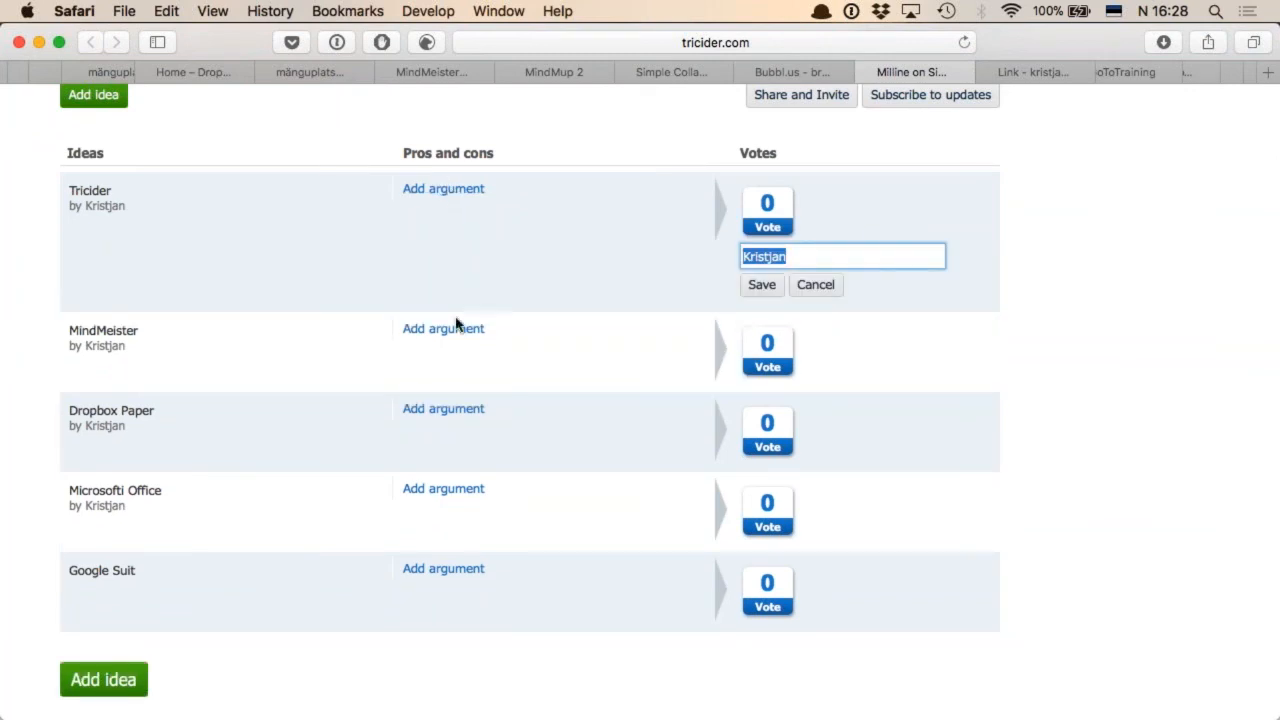
# Add the pro argument "Väga hea funktsionaalsus" to the MindMeister idea
pyautogui.click(443, 329)
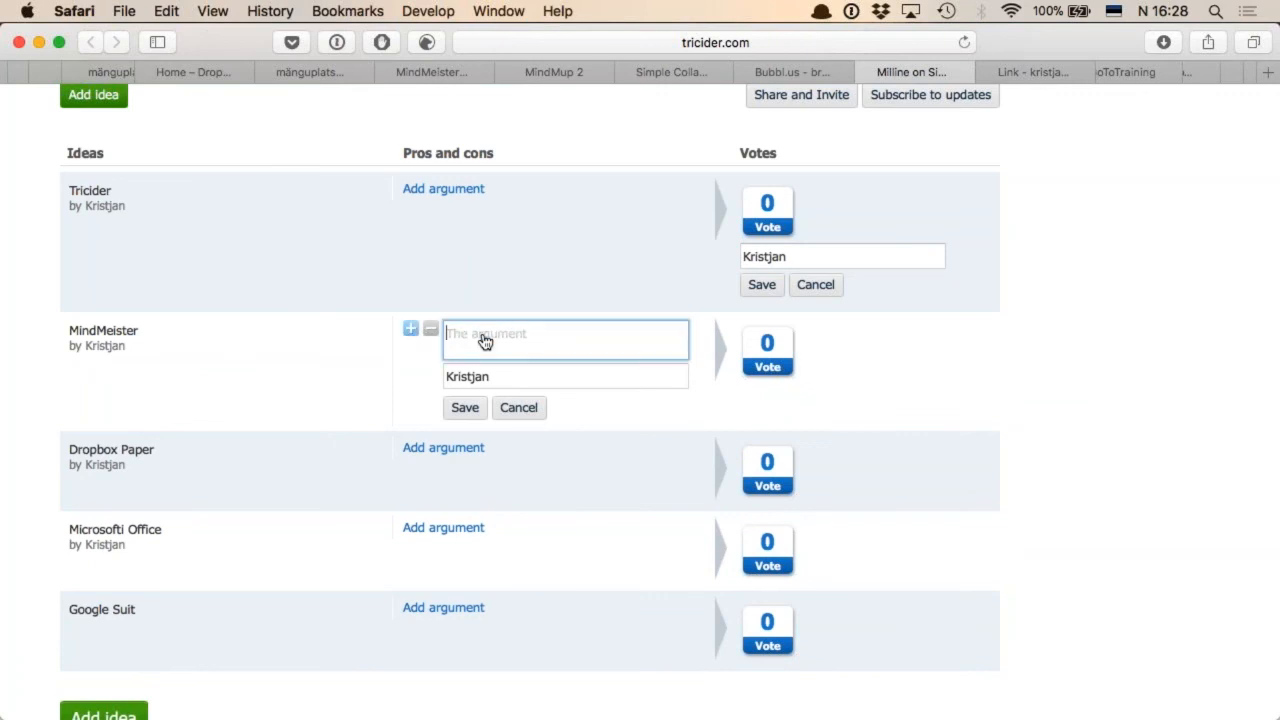
pyautogui.write('Väga hea funktsionaalsus')
pyautogui.click(466, 408)
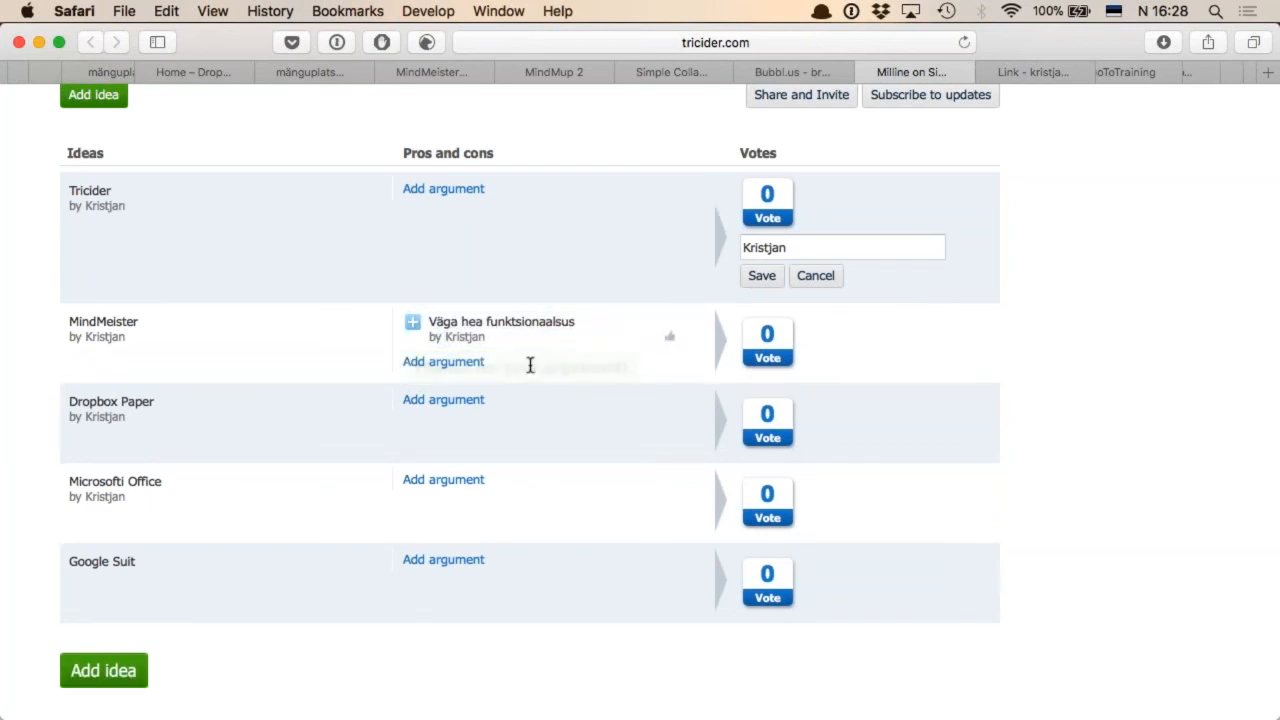
# Add the con argument "Ainult 3 kaarti tasuta" to the MindMeister idea and like its pro argument
pyautogui.click(459, 367)
pyautogui.click(430, 363)
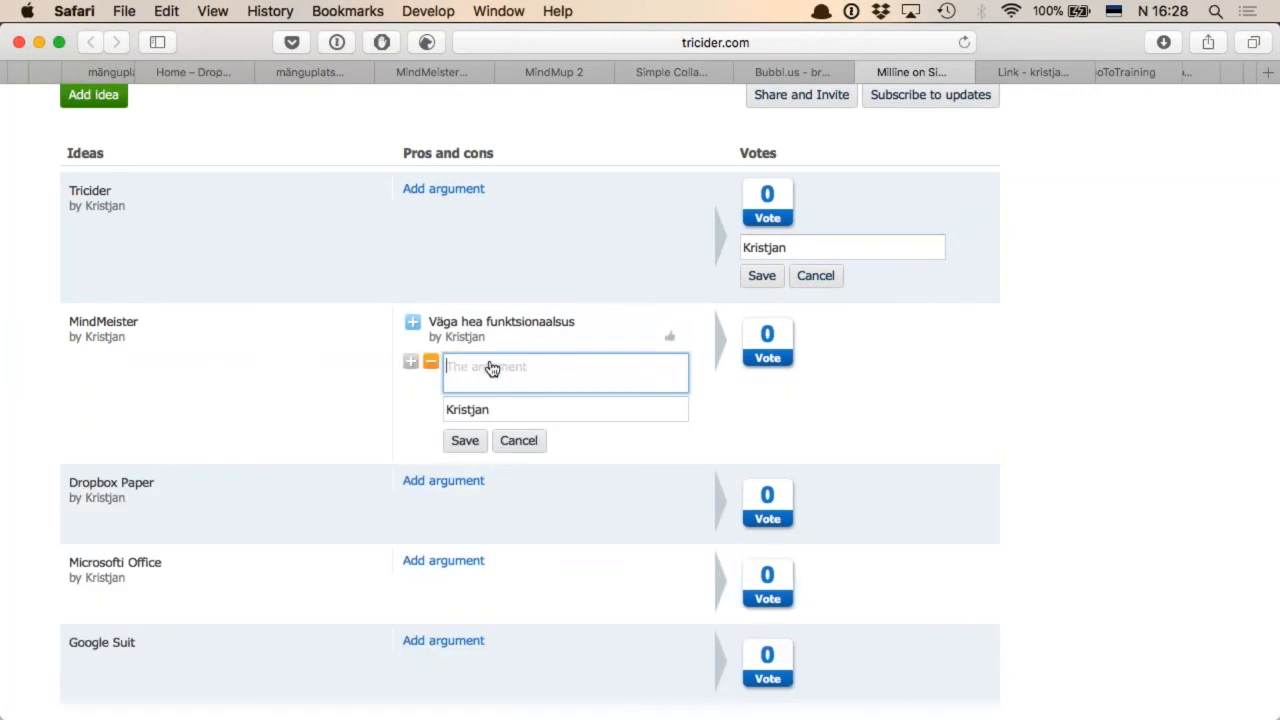
pyautogui.write('Ainult 3 kaarti tasuta')
pyautogui.click(467, 445)
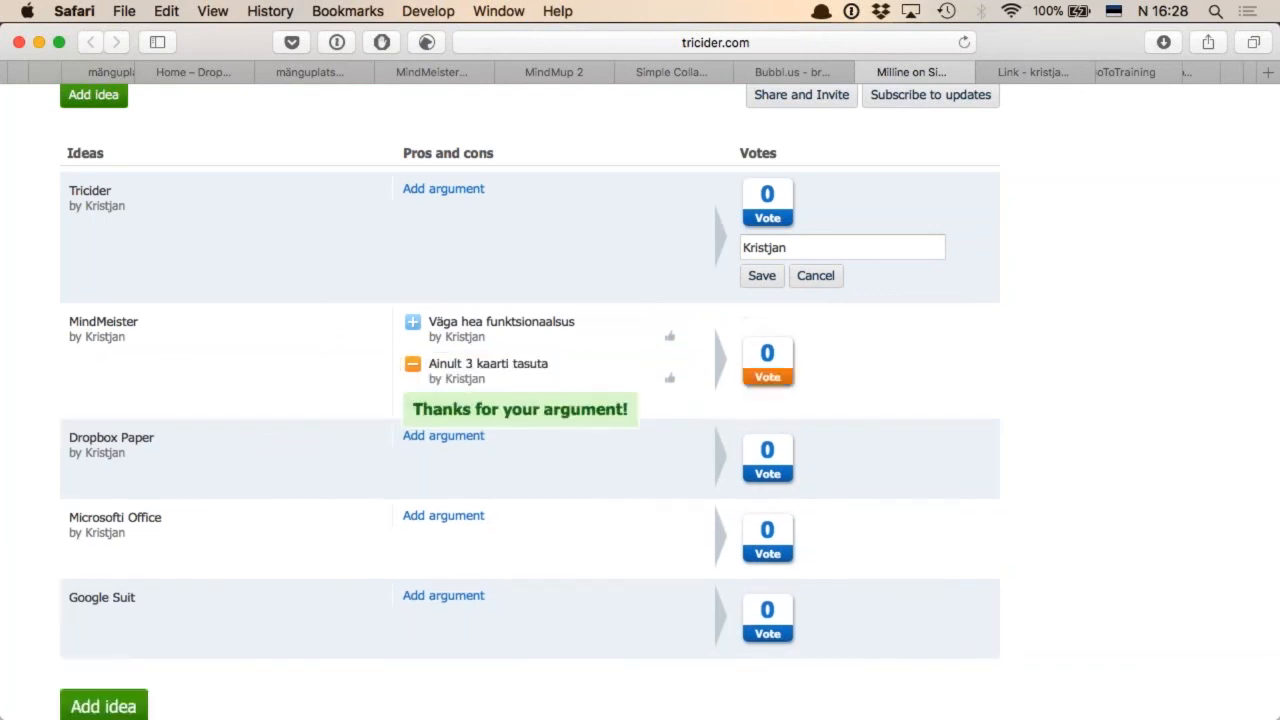
pyautogui.click(671, 341)
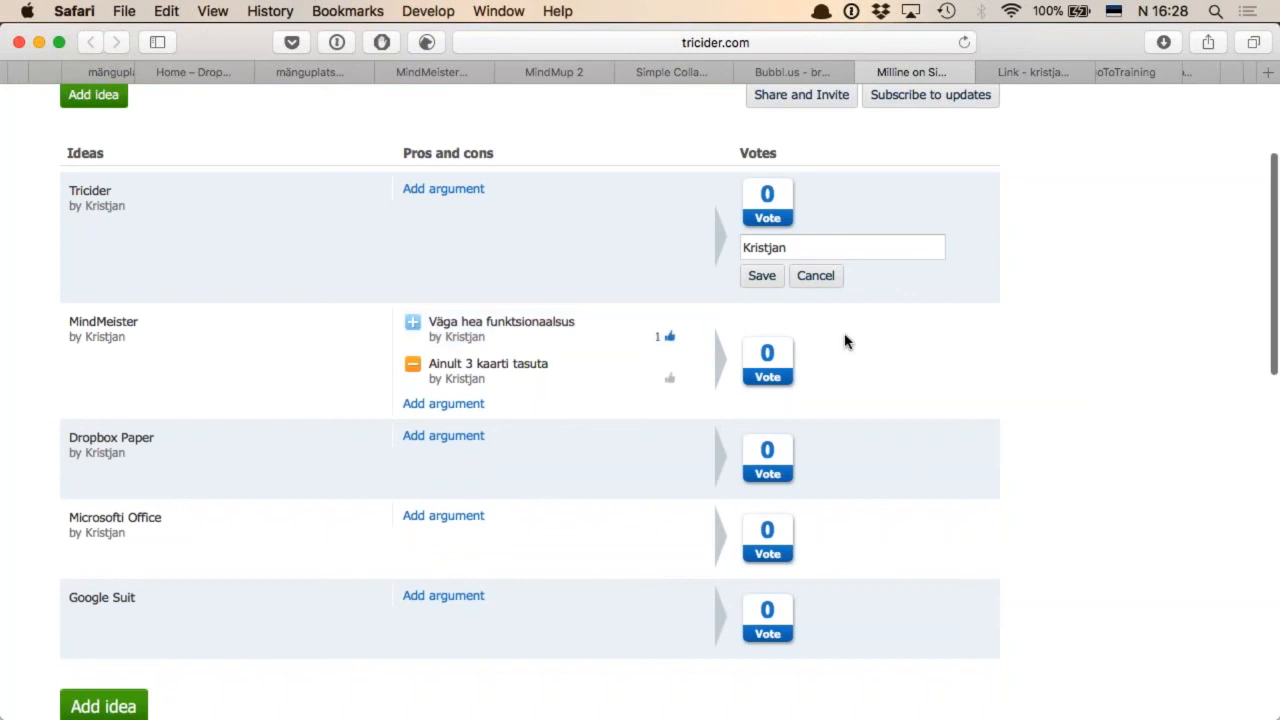
# Vote for the MindMeister idea using the prefilled name and review the list of ideas
pyautogui.scroll(1, 845, 342)
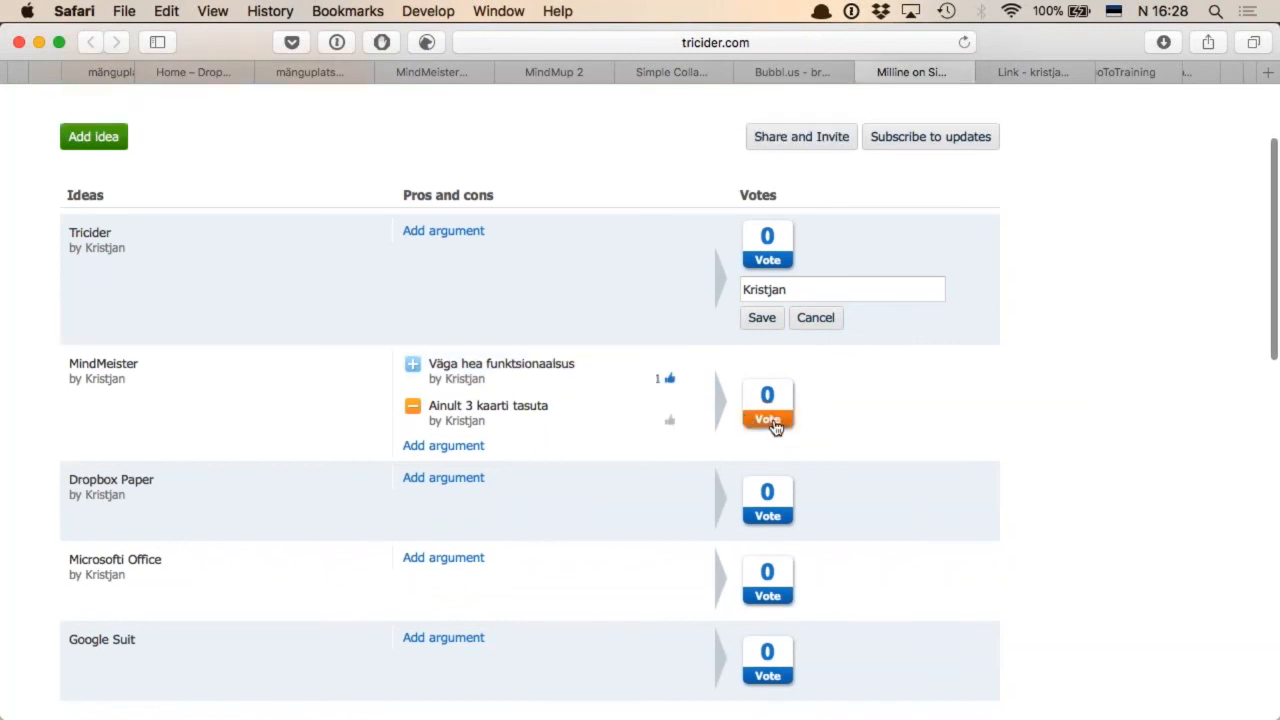
pyautogui.click(768, 420)
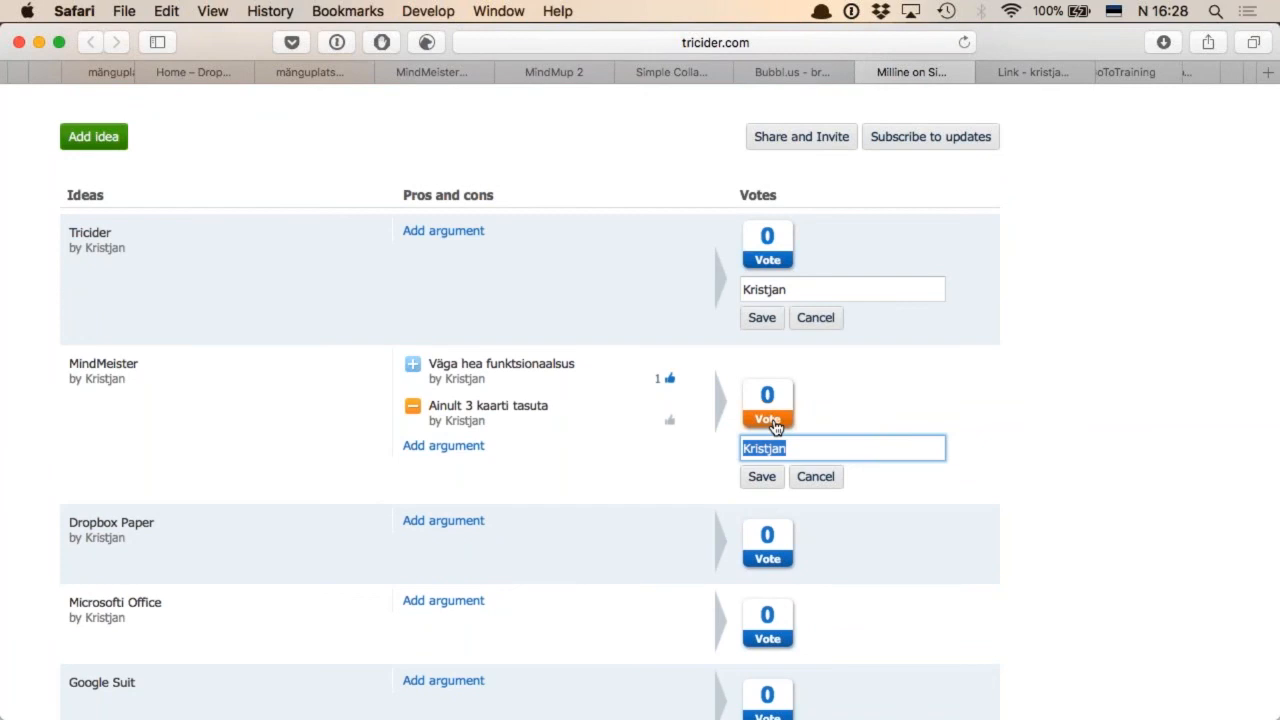
pyautogui.click(767, 479)
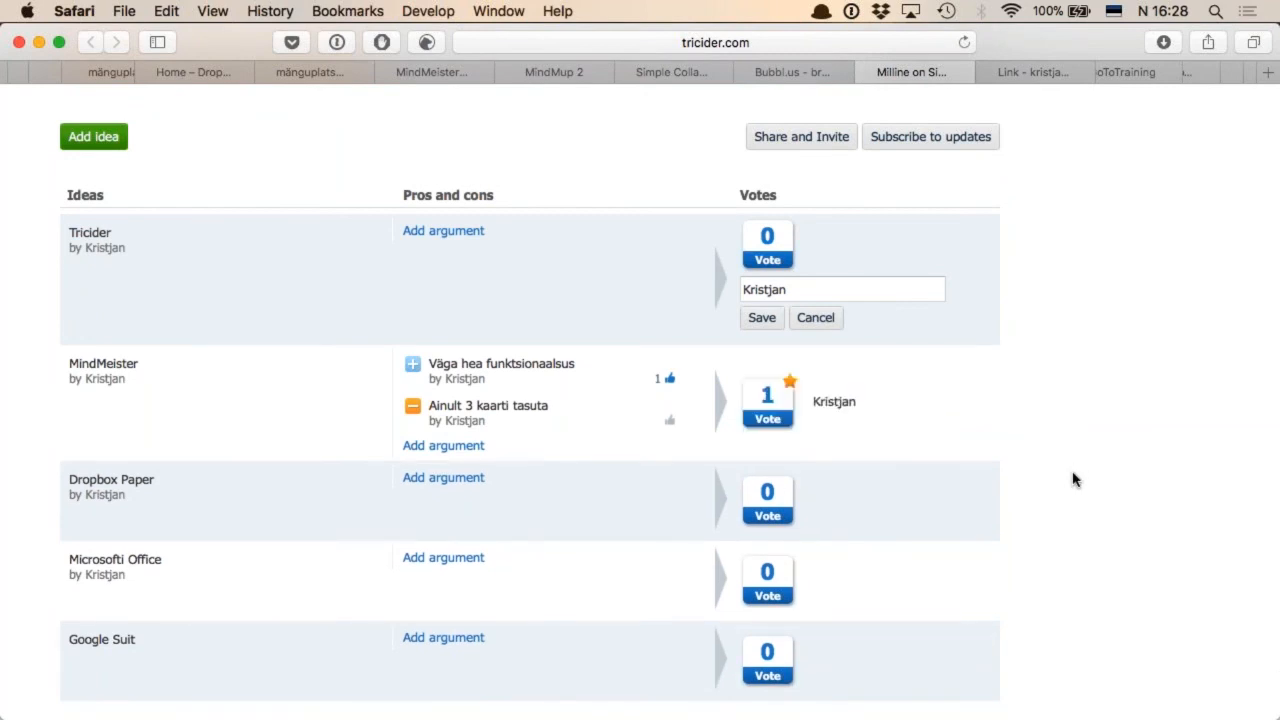
pyautogui.scroll(-2, 935, 491)
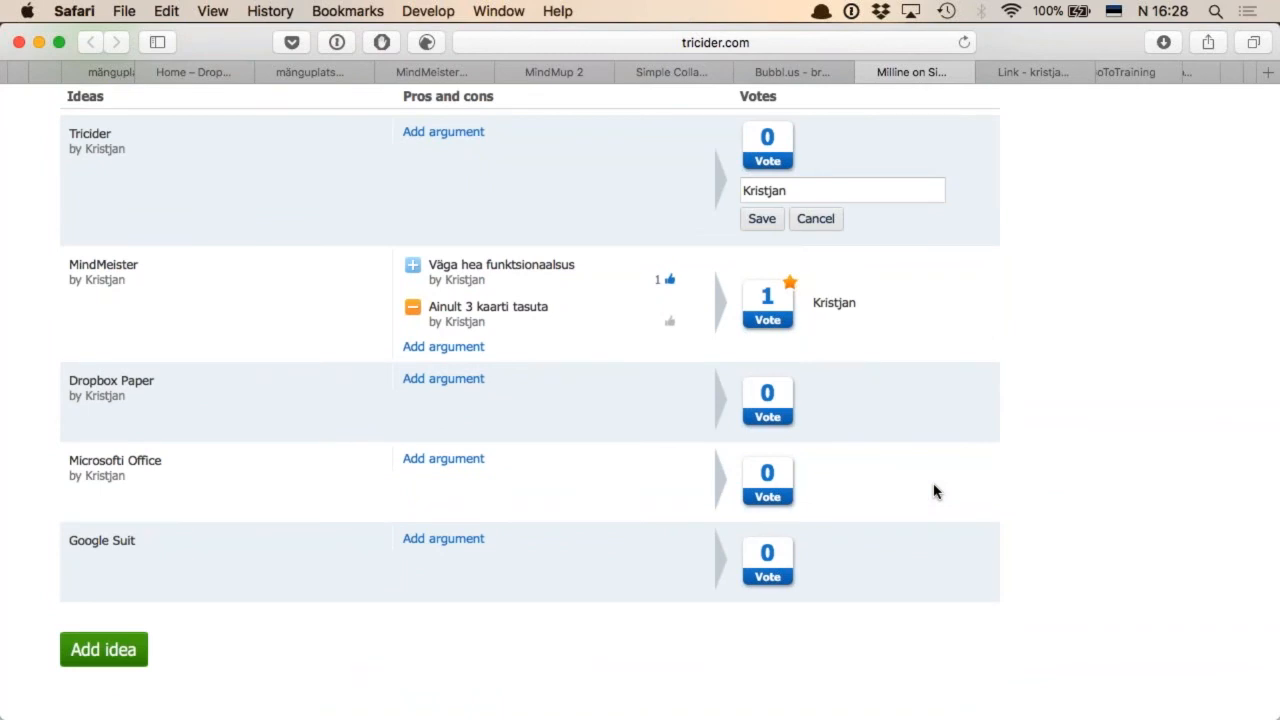
pyautogui.scroll(5, 935, 491)
pyautogui.scroll(-3, 935, 491)
pyautogui.scroll(1, 935, 491)
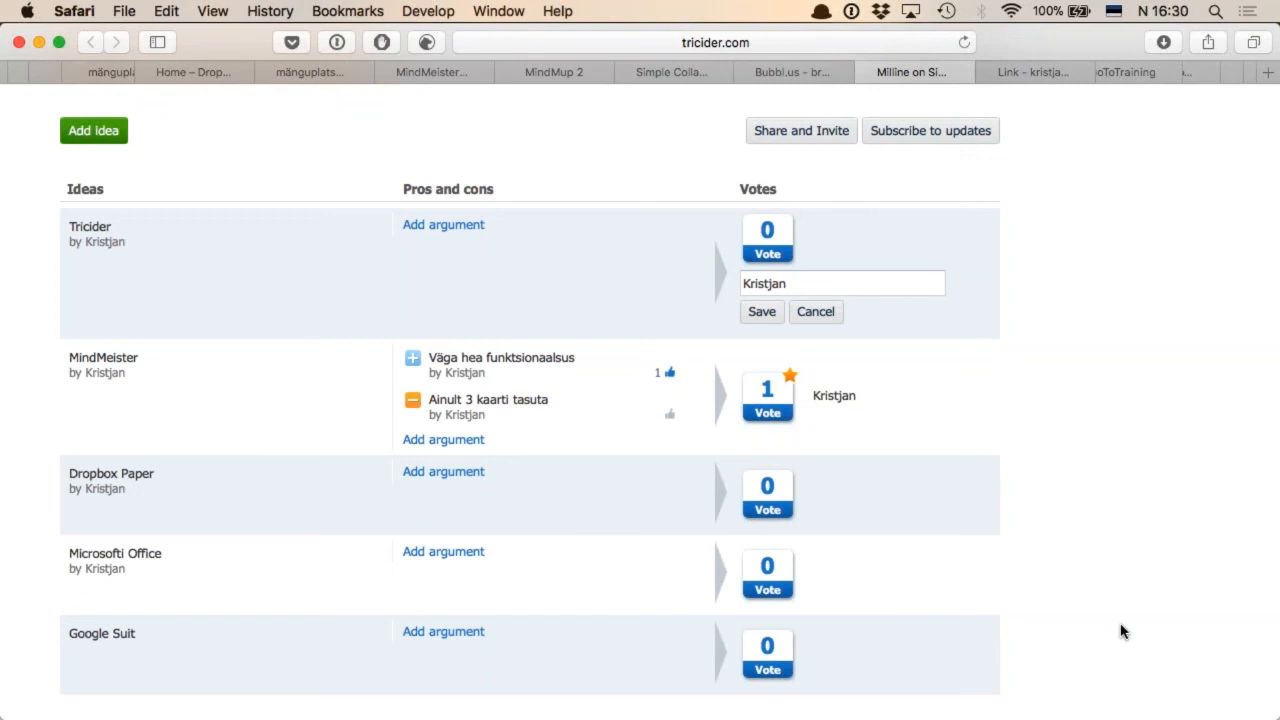
# Open Parallels Desktop, start the Windows 10 Outlook 365 virtual machine, and return to the Tricider page in Safari
pyautogui.hotkey('alt', 'space')
pyautogui.write('p')
pyautogui.press('Escape')
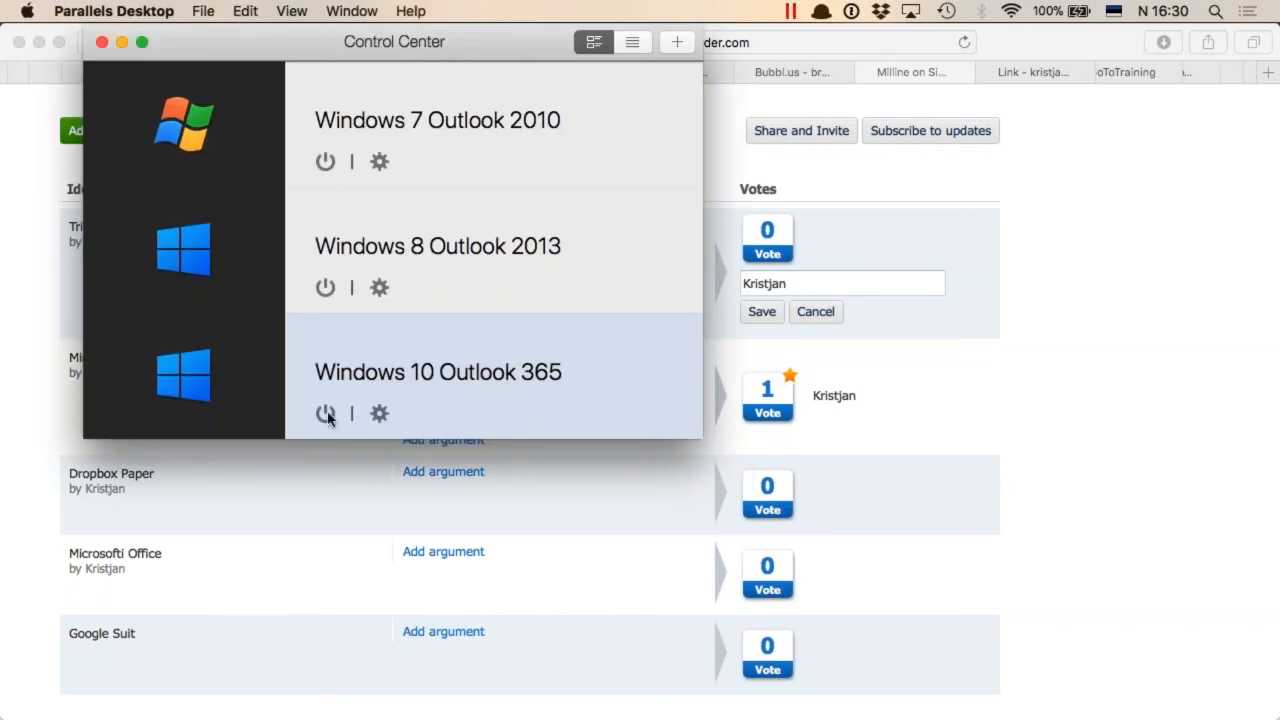
pyautogui.click(326, 414)
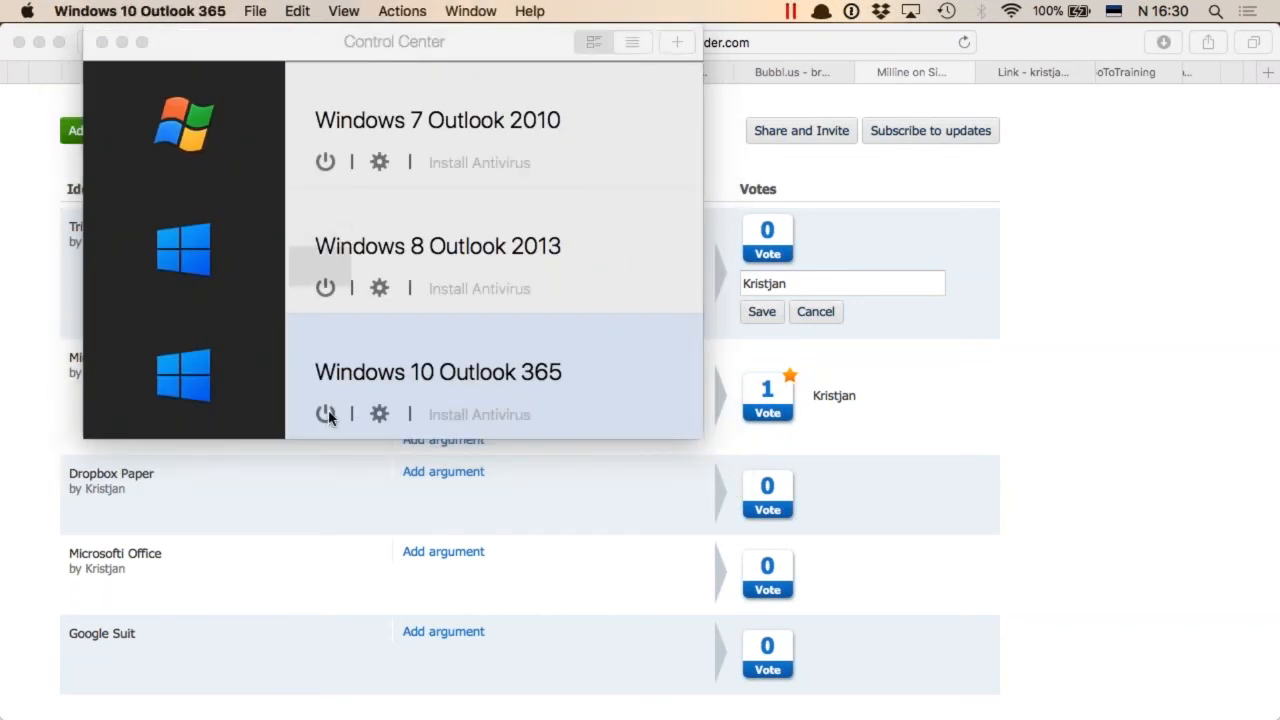
pyautogui.click(1055, 240)
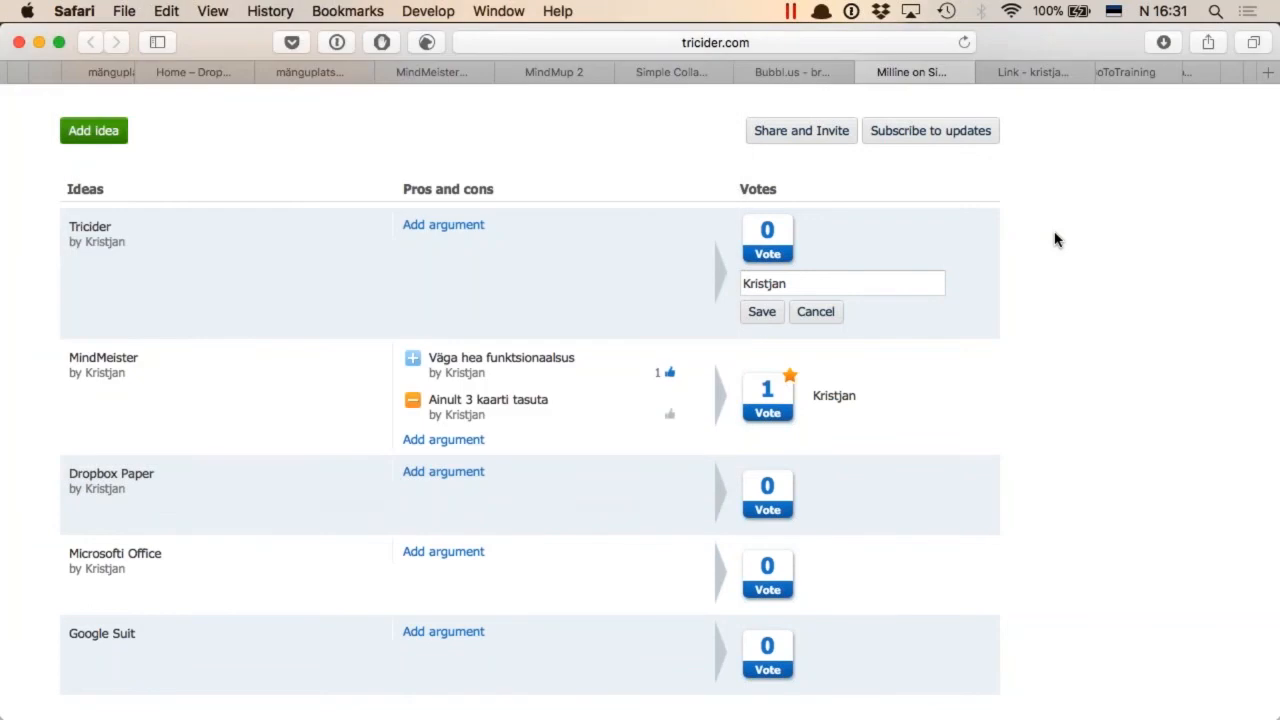
# Open prezi.com in a new browser tab
pyautogui.press('super+w')
pyautogui.press('super+t')
pyautogui.write('prezi.com')
pyautogui.press('Return')
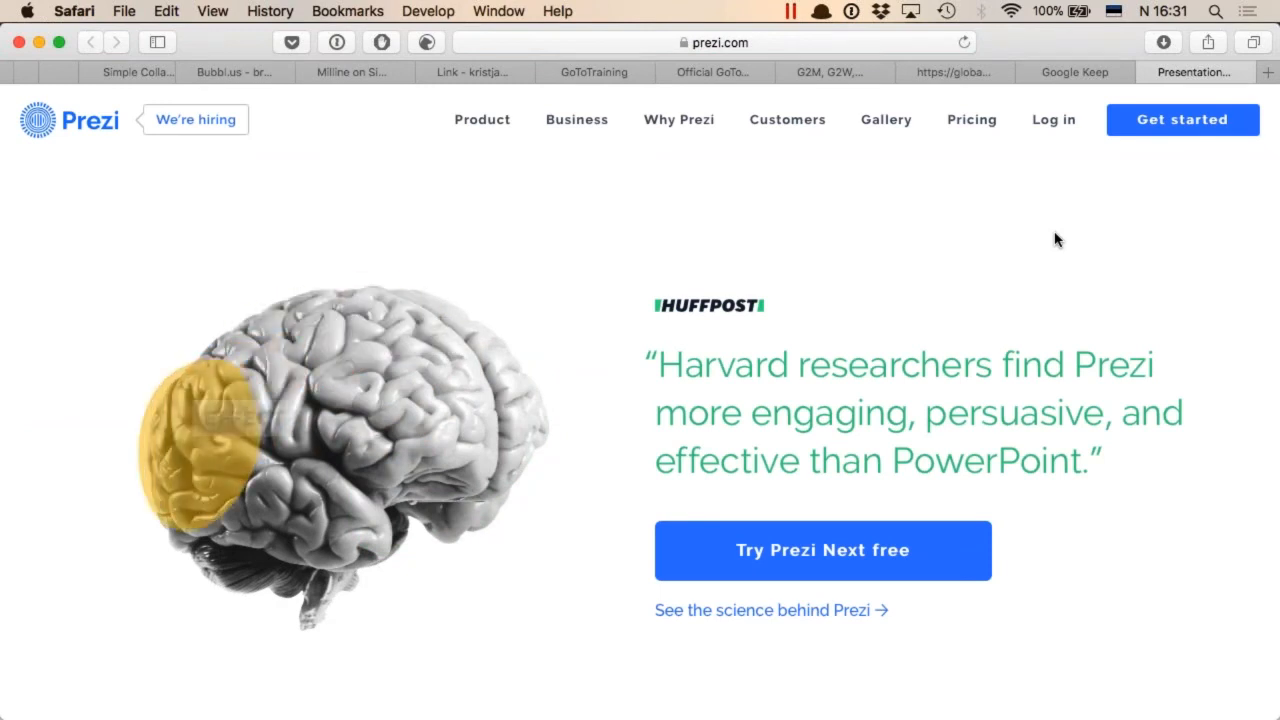
# Open simplenote.com in a new browser tab and sign in to the notes app
pyautogui.press('super+t')
pyautogui.write('simp')
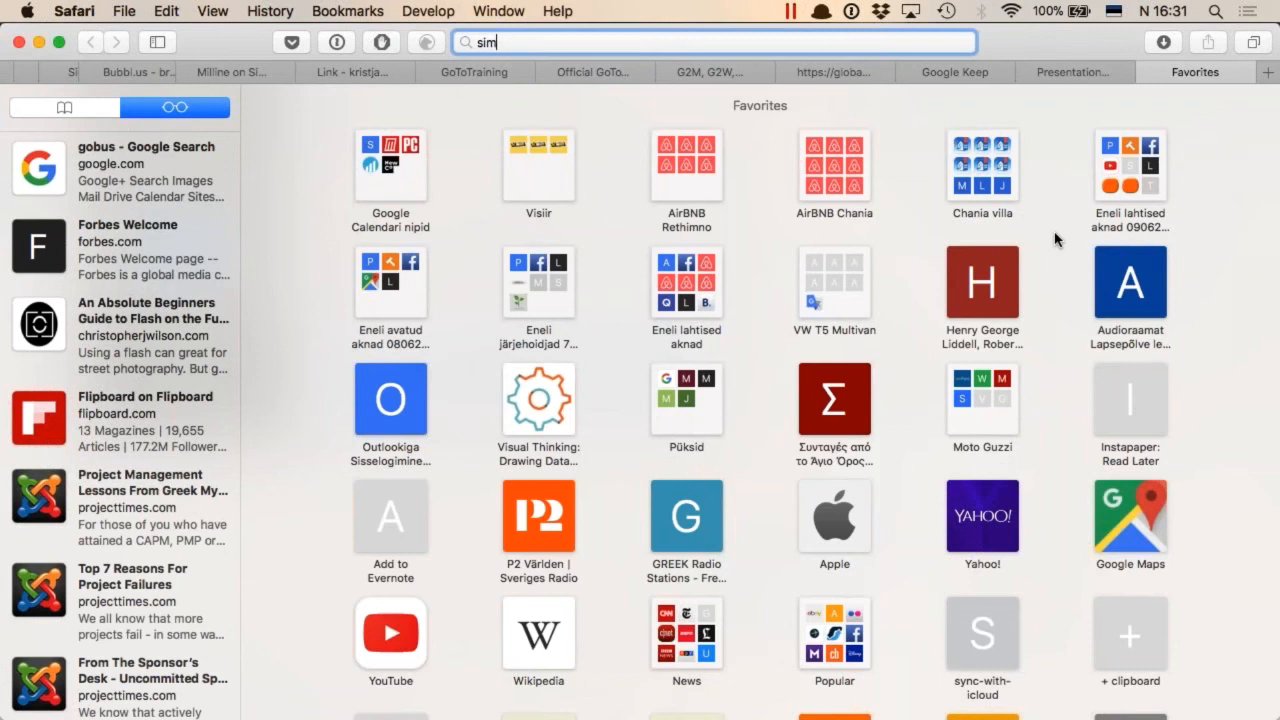
pyautogui.write('l')
pyautogui.press('Return')
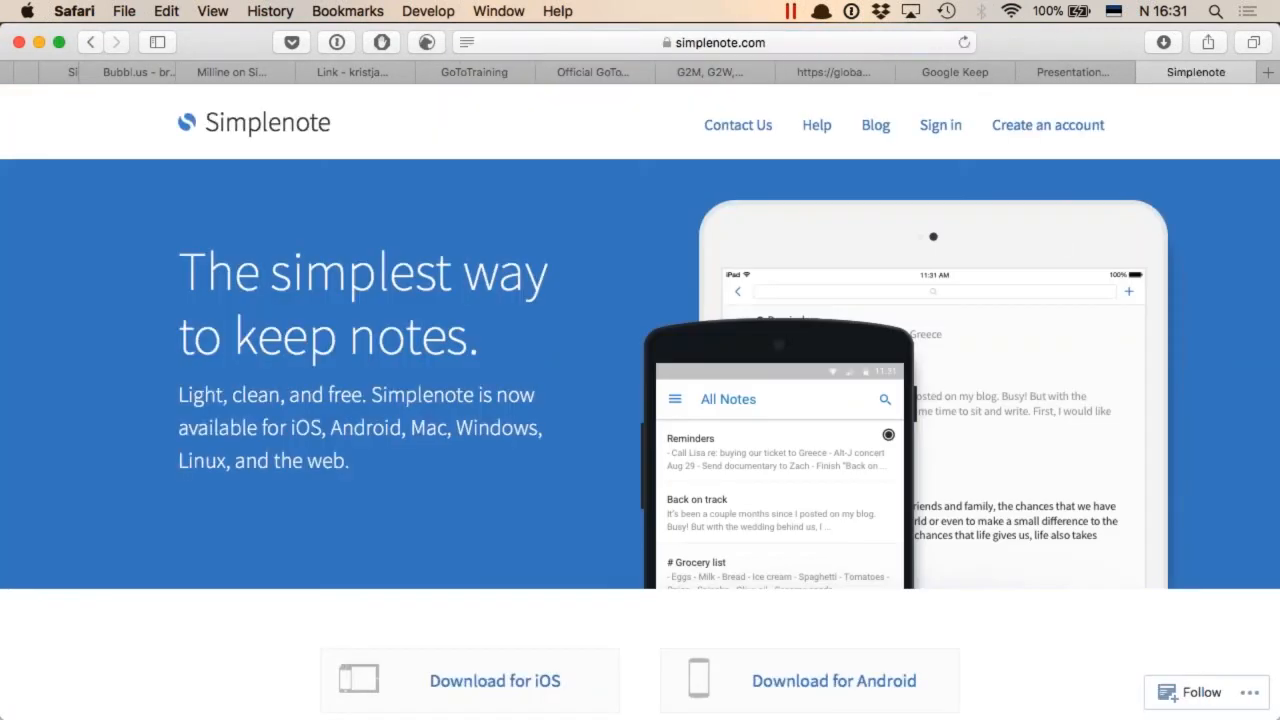
pyautogui.click(940, 126)
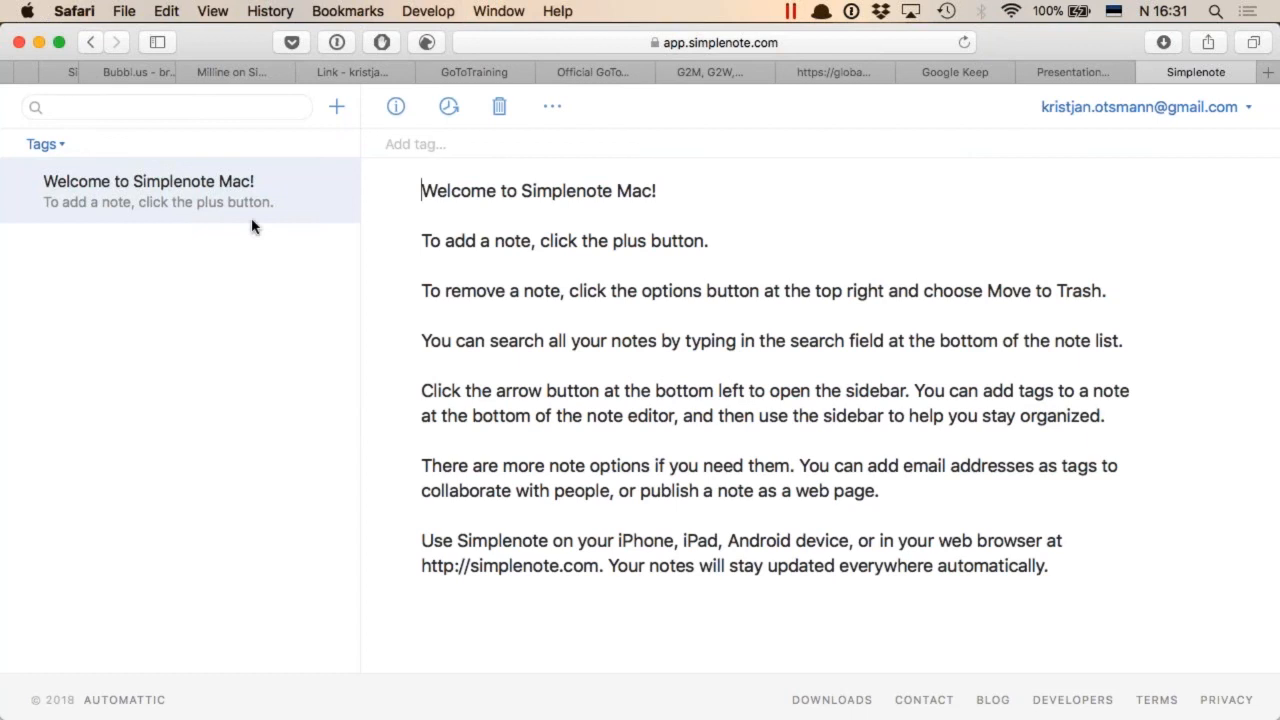
# Examine the welcome note's options for publishing, sharing, emailing and printing
pyautogui.click(696, 190)
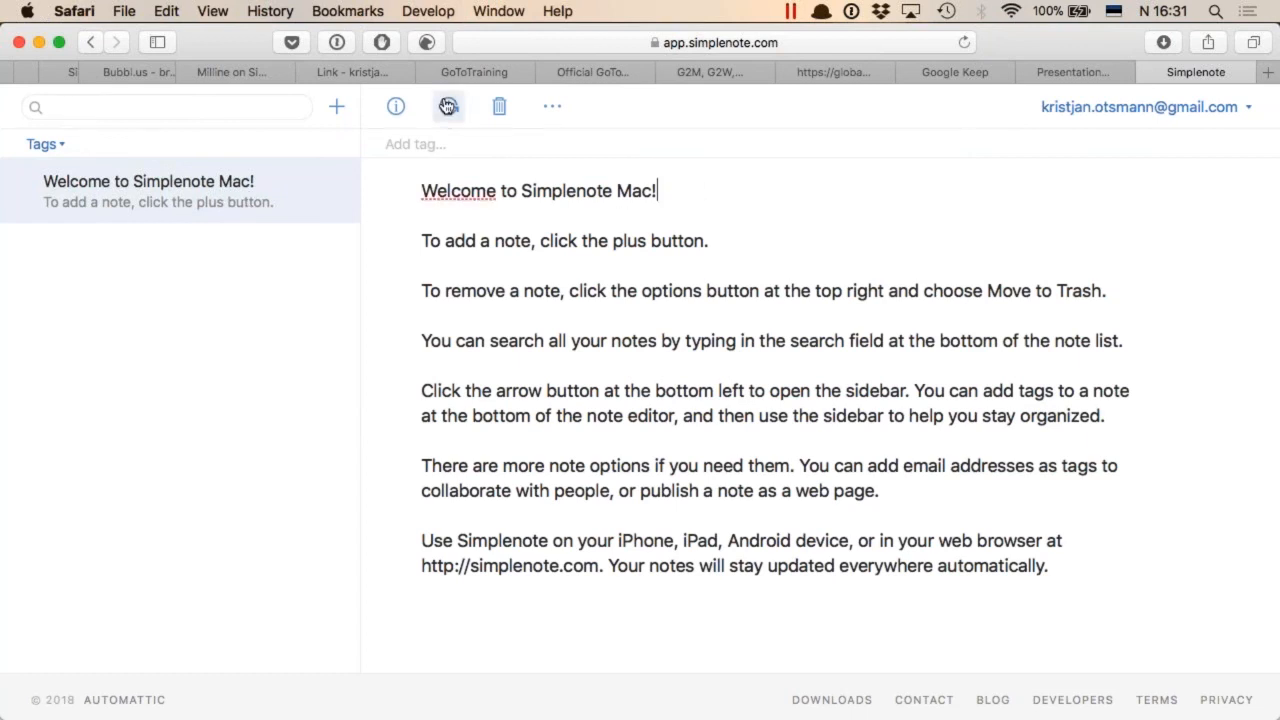
pyautogui.click(554, 110)
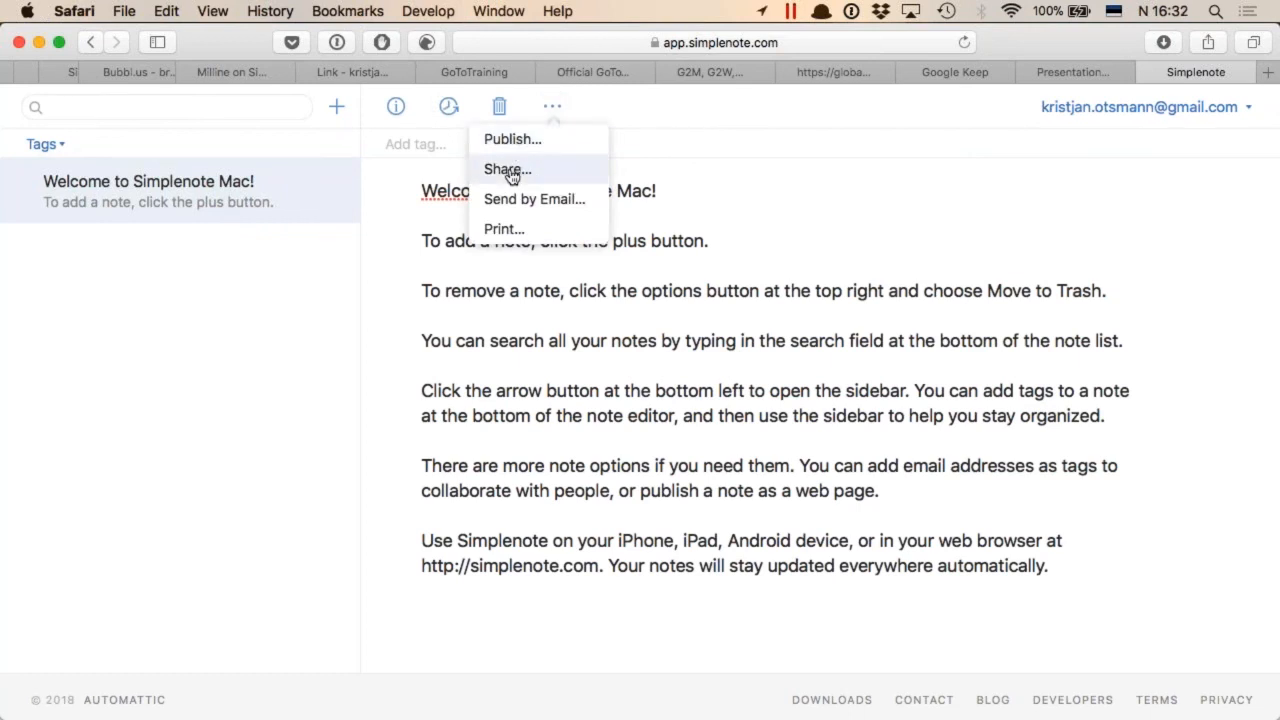
pyautogui.click(912, 345)
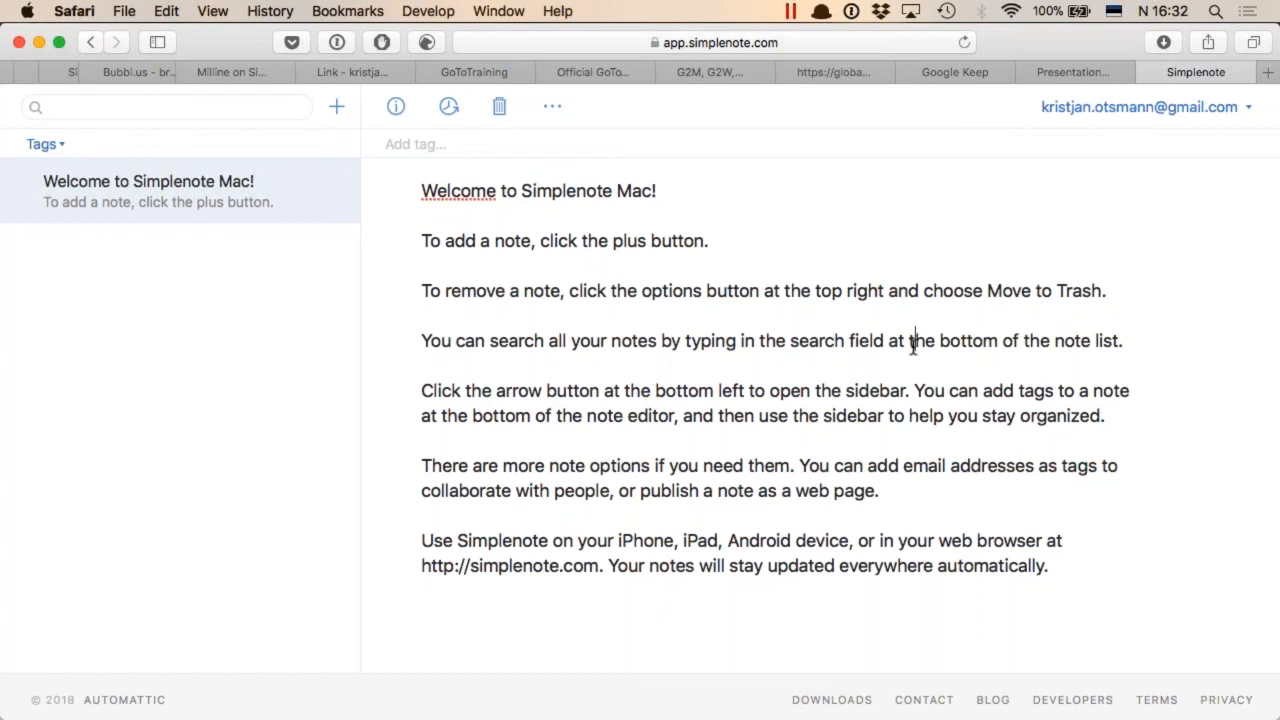
# Return to the Prezi page, review the pricing plans, and continue with the free Basic plan
pyautogui.hotkey('ctrl', 'shift', 'Tab')
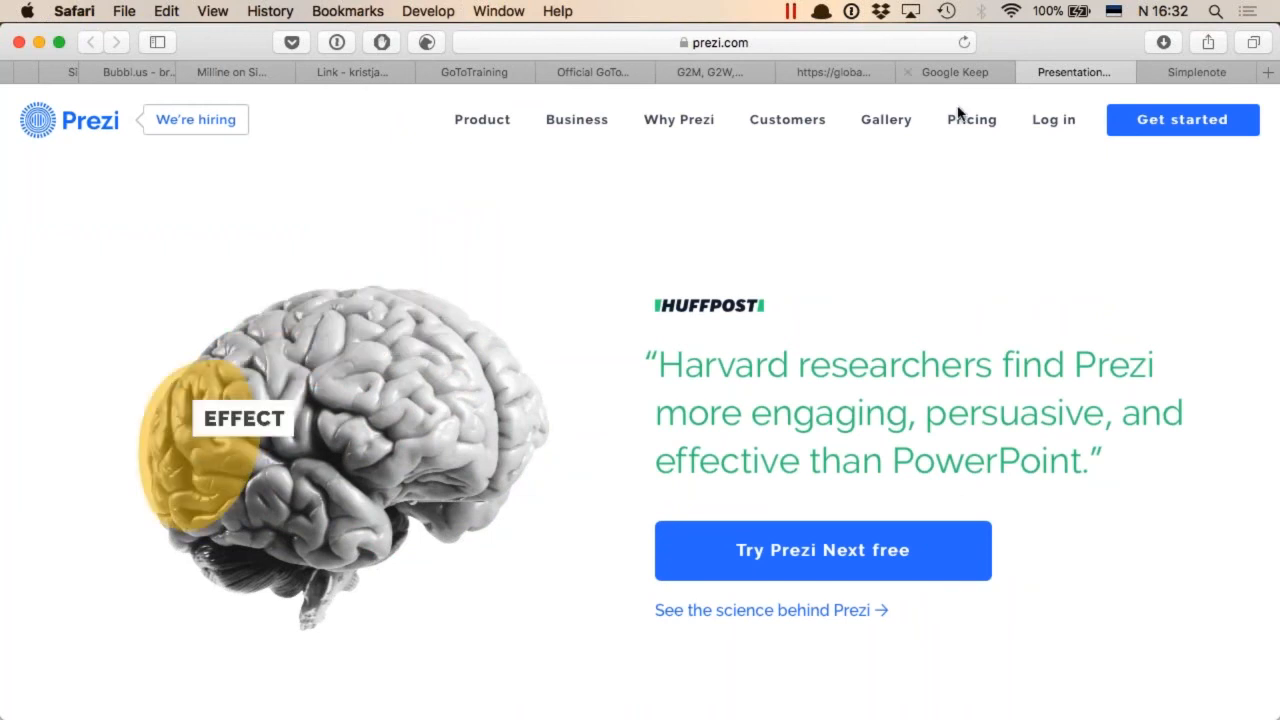
pyautogui.click(848, 551)
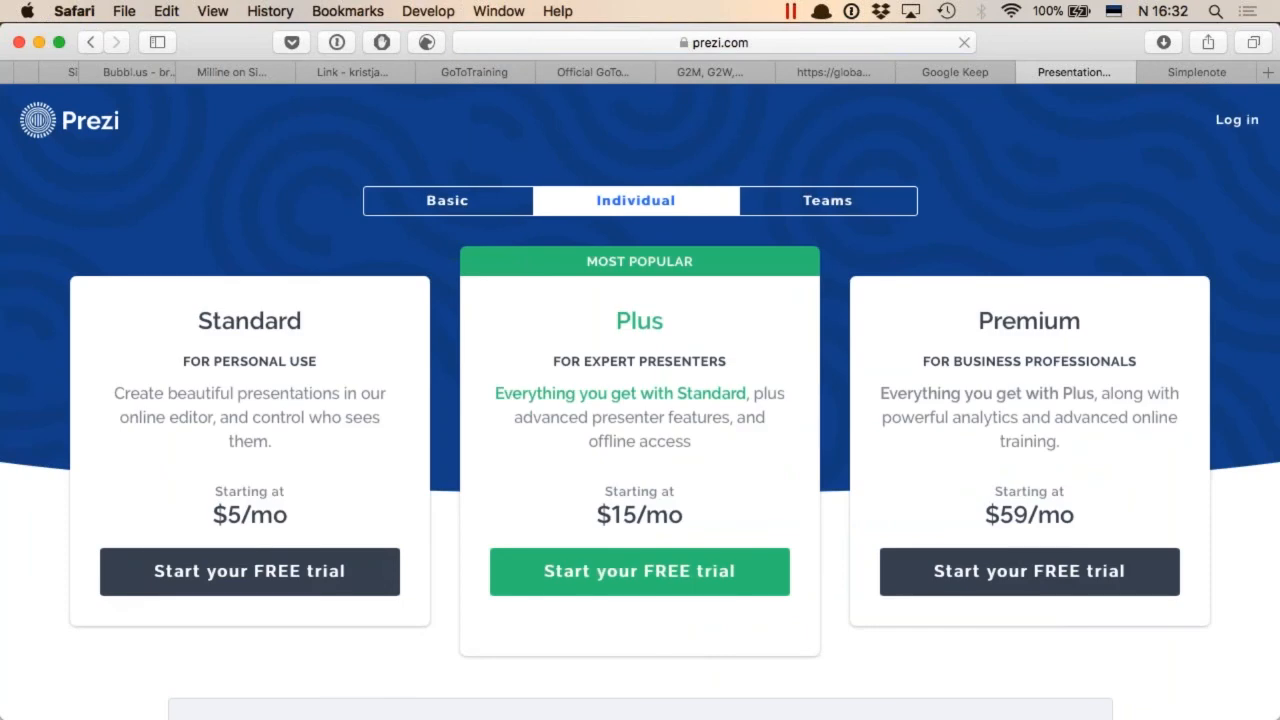
pyautogui.scroll(-10, 640, 400)
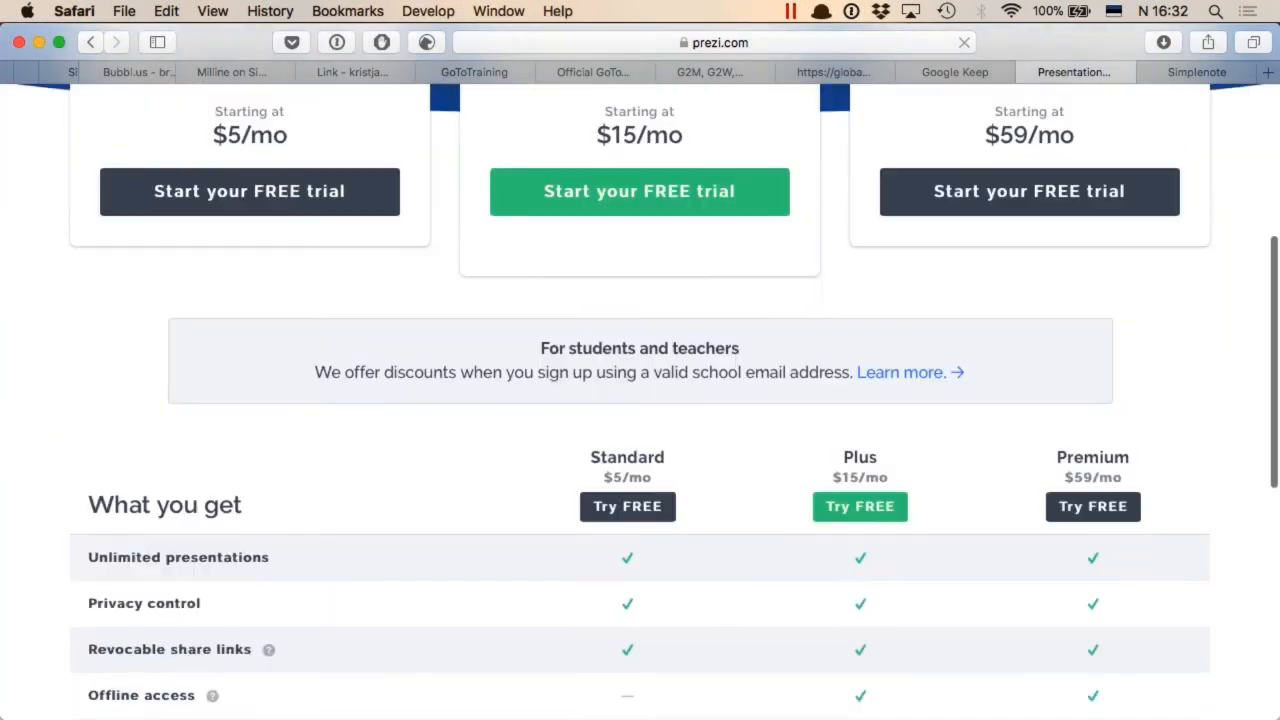
pyautogui.scroll(5, 862, 560)
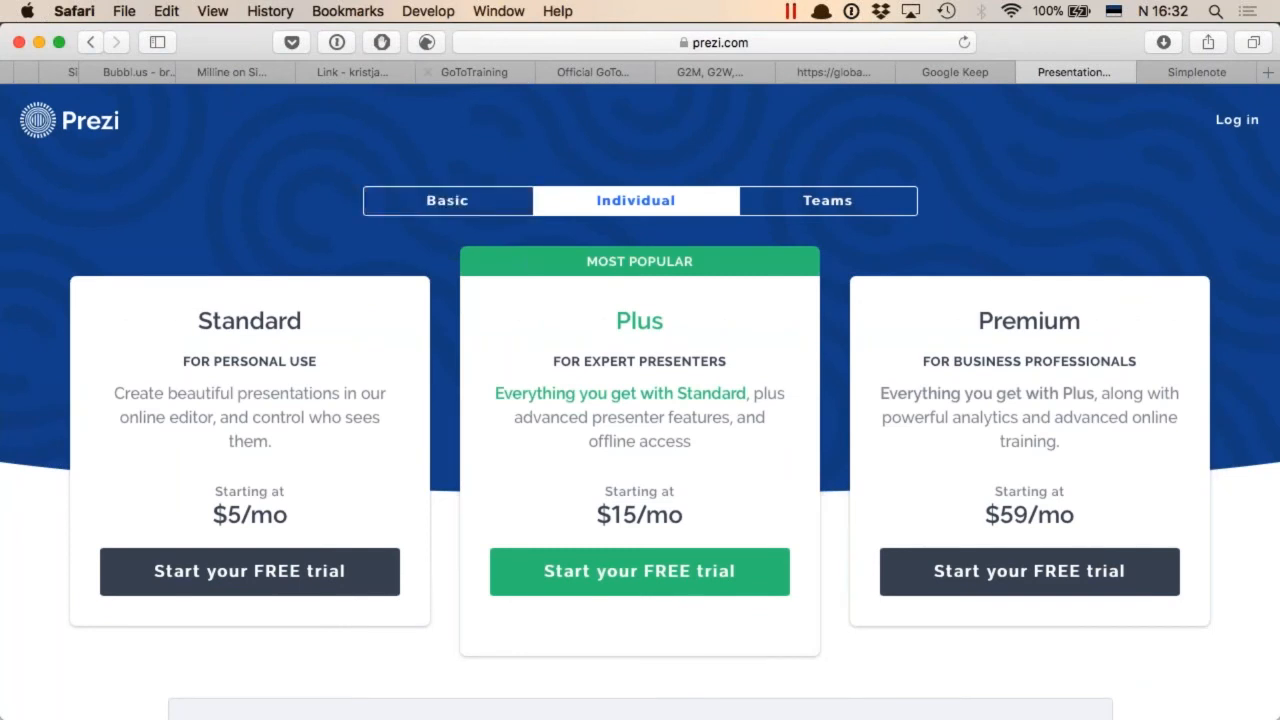
pyautogui.click(460, 203)
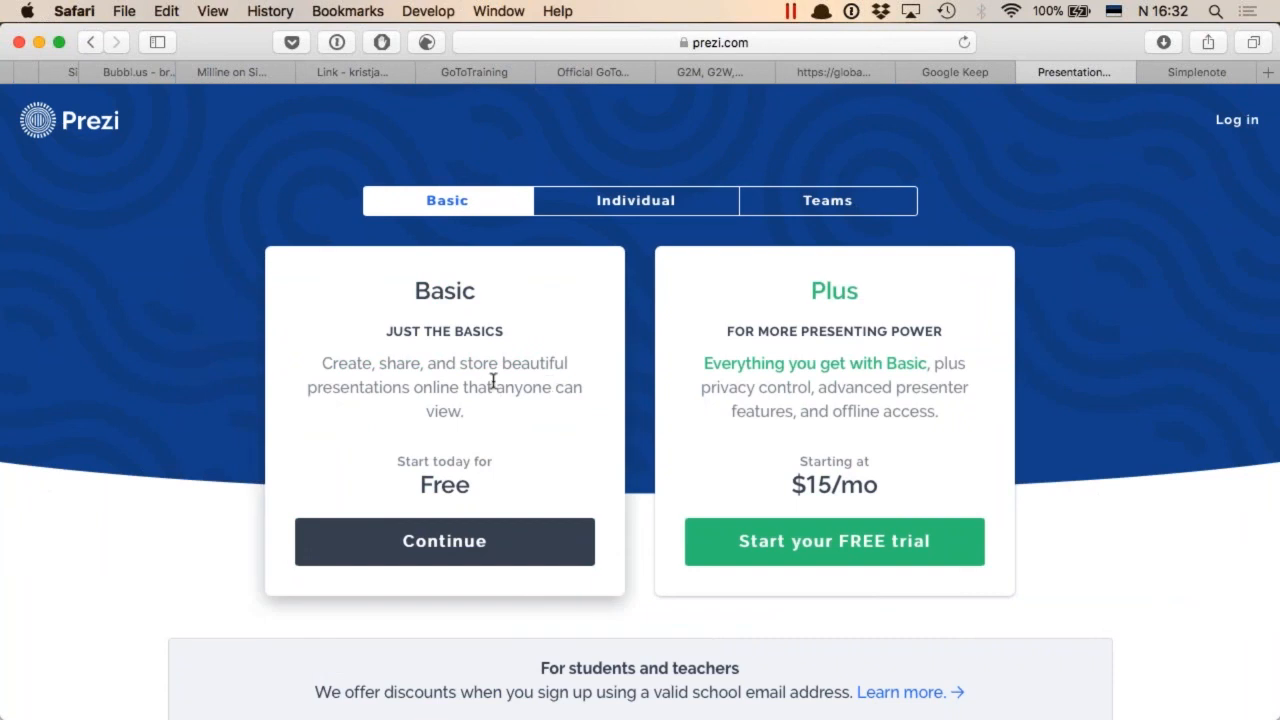
pyautogui.click(464, 546)
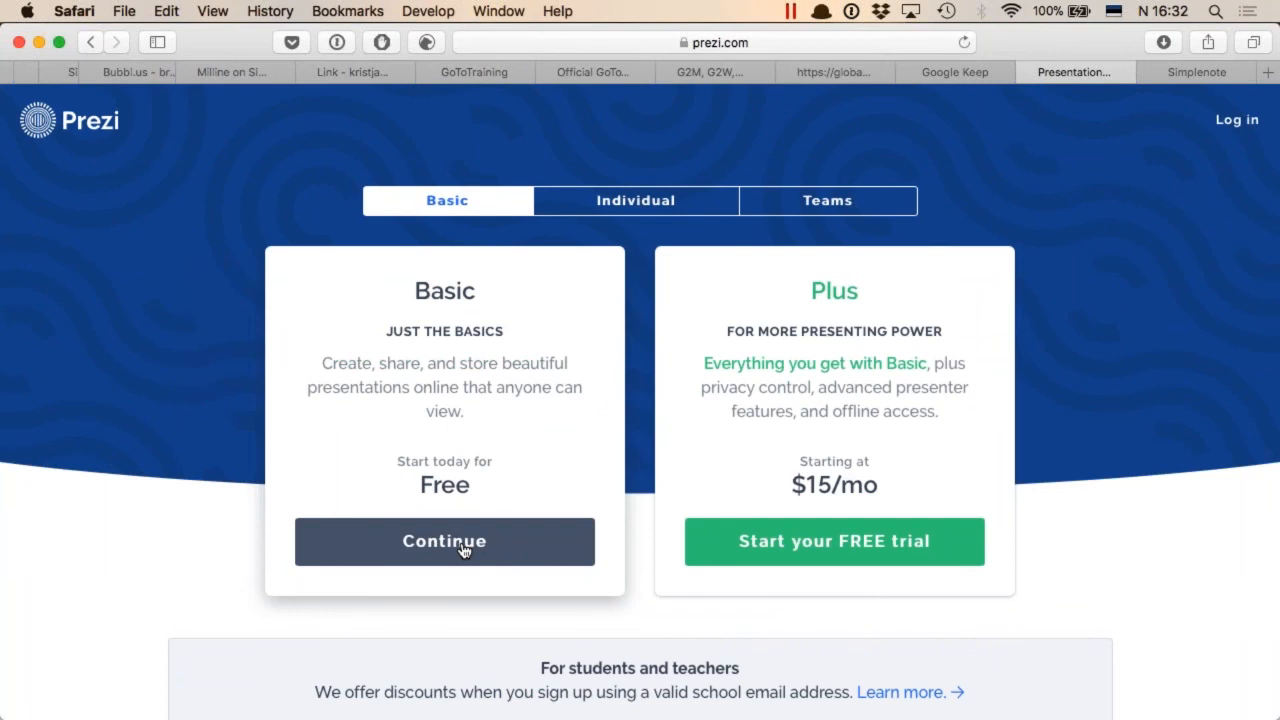
pyautogui.click(463, 549)
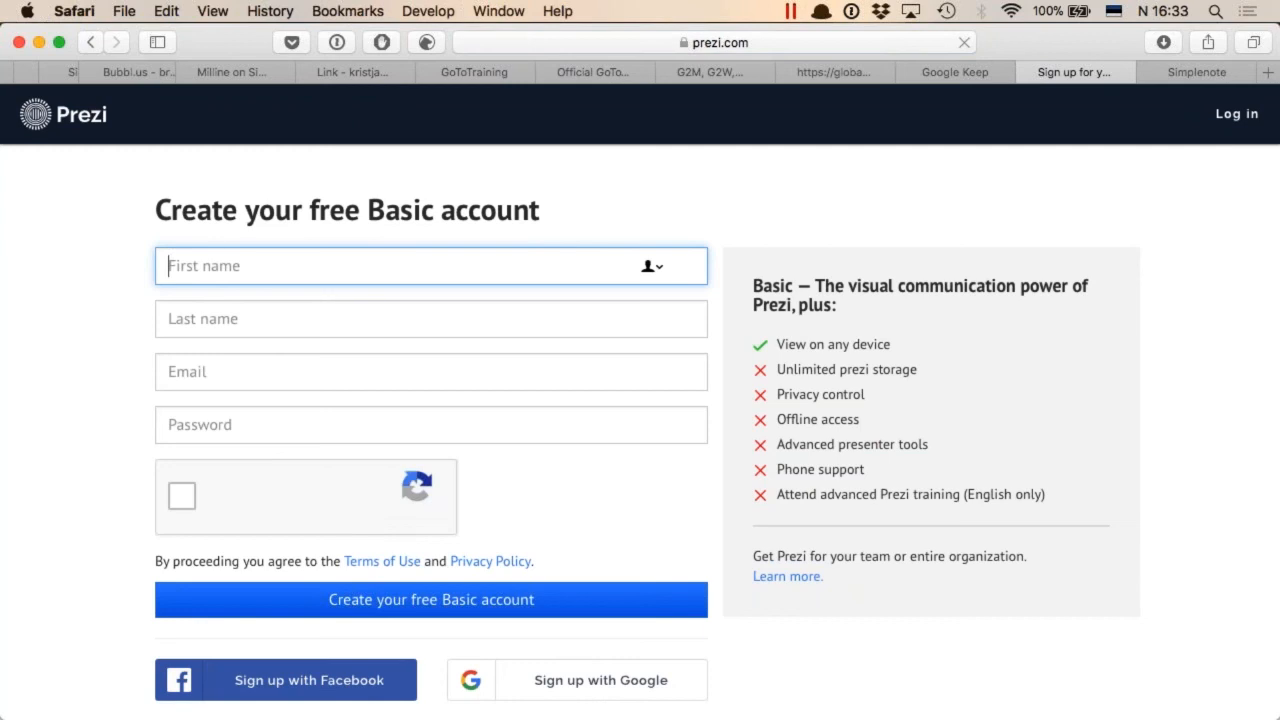
# Sign up for Prezi with a Google account and set the role to Educator (Teachers / Administrators)
pyautogui.scroll(-2, 640, 400)
pyautogui.click(589, 600)
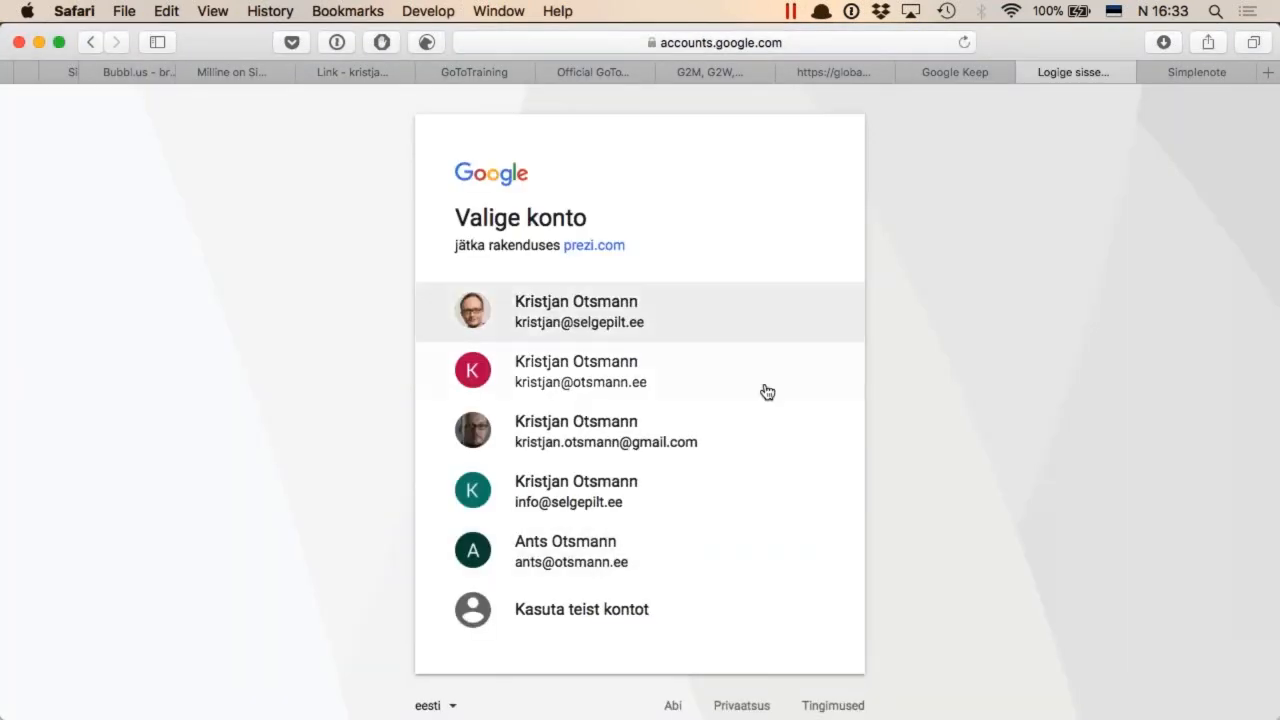
pyautogui.click(626, 446)
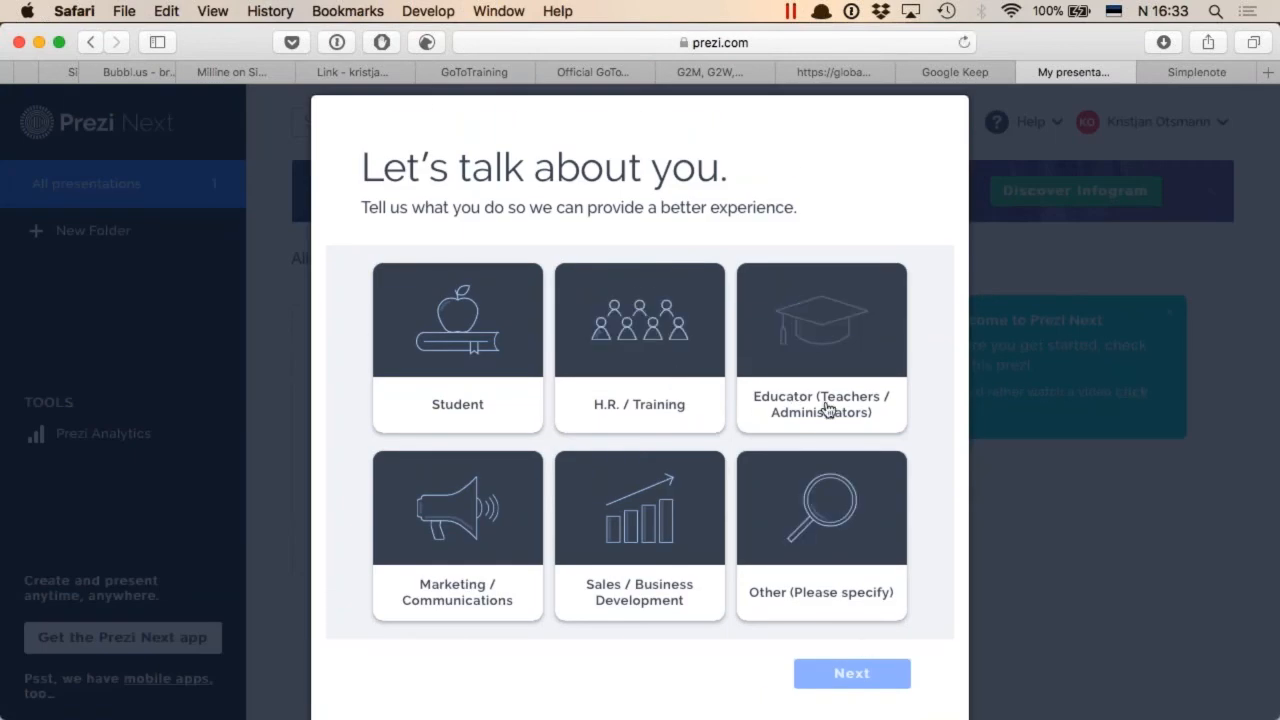
pyautogui.click(826, 408)
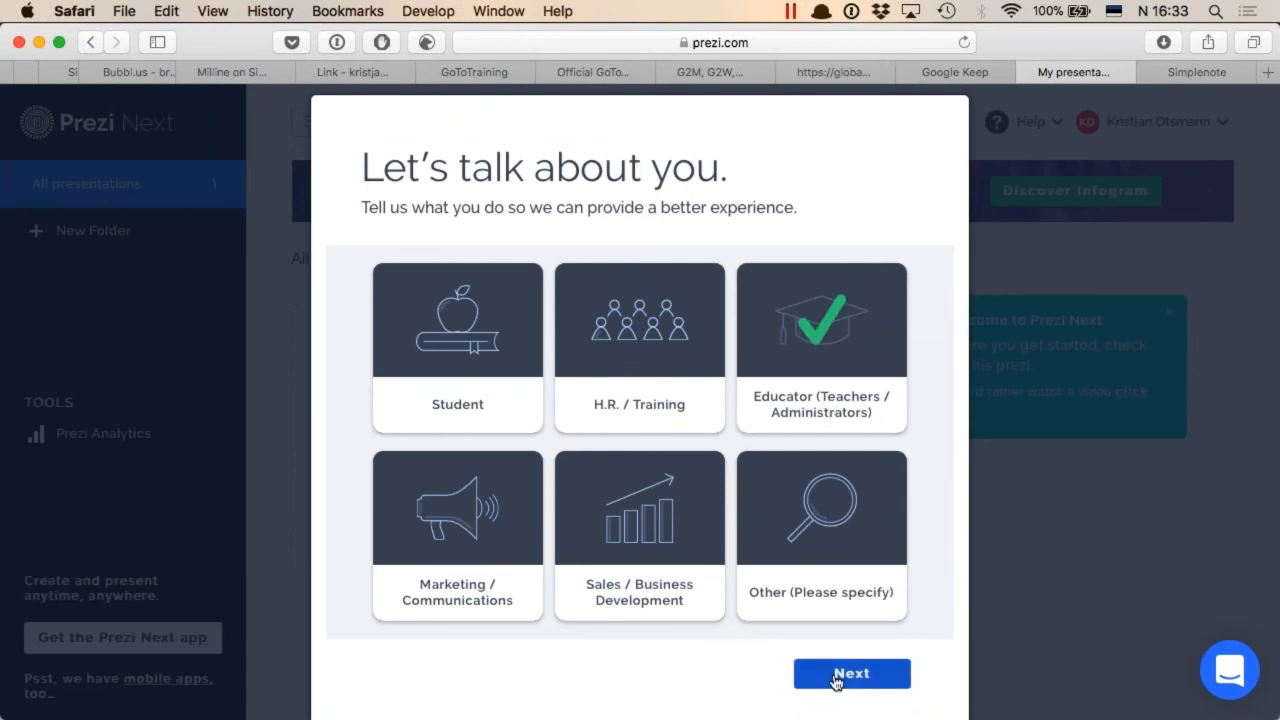
pyautogui.click(838, 678)
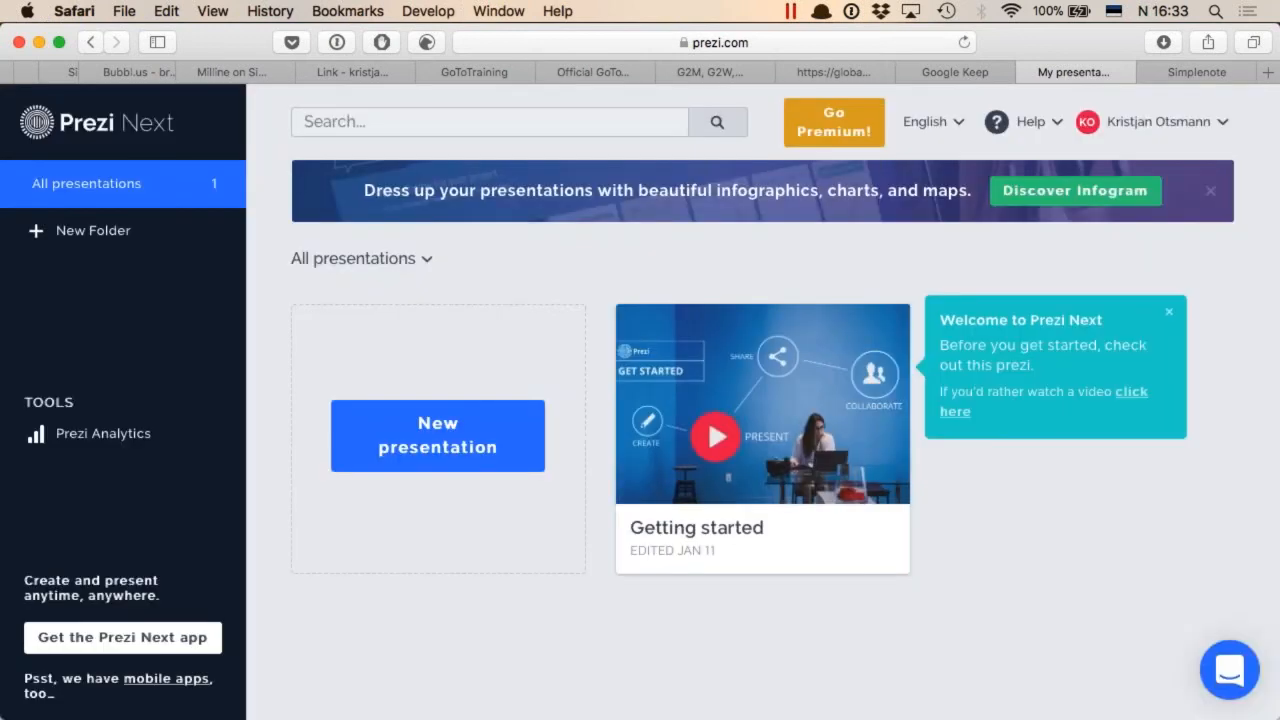
# Create a new presentation from the Pitch - Non-Profit template in the Education & Non-profit category
pyautogui.click(438, 432)
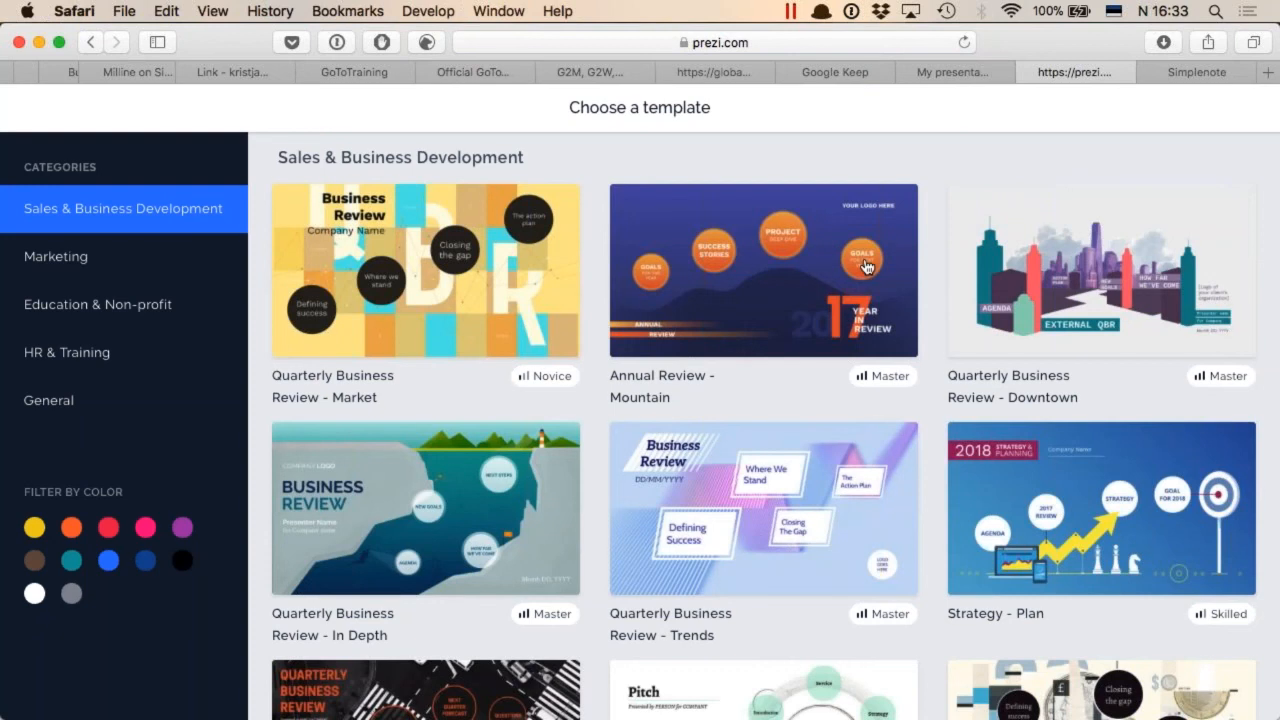
pyautogui.scroll(-5, 866, 265)
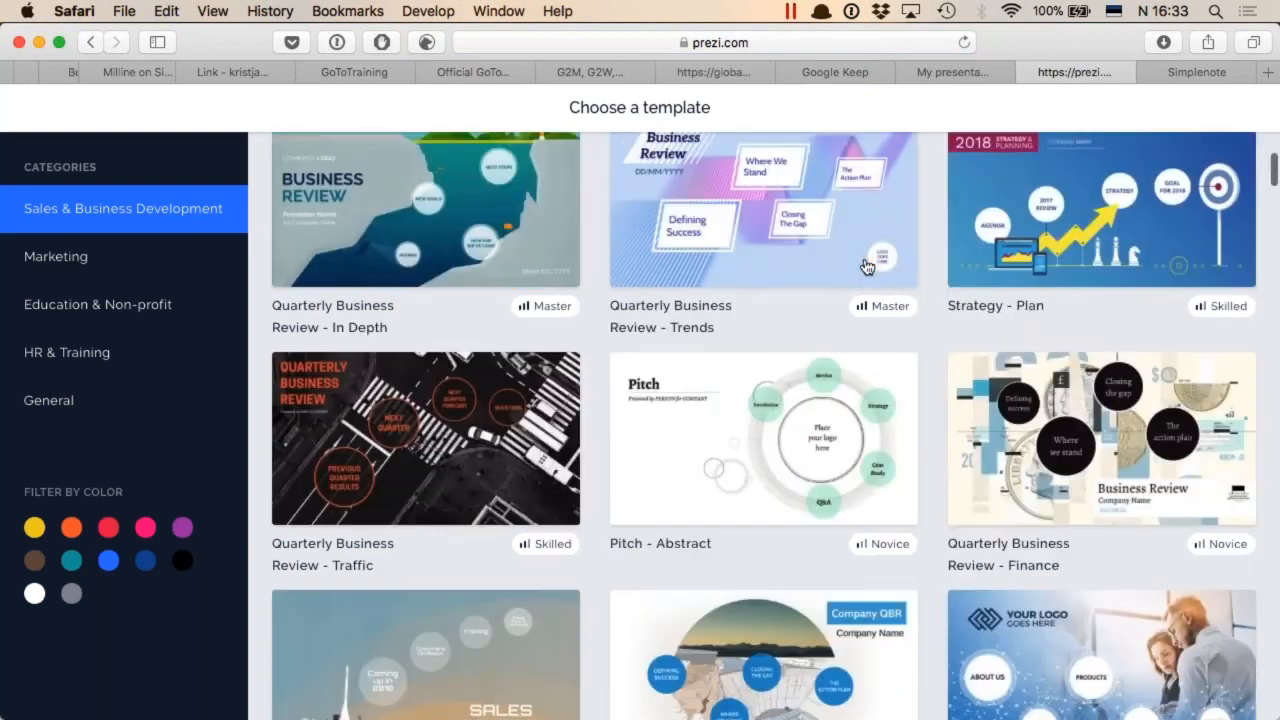
pyautogui.click(125, 317)
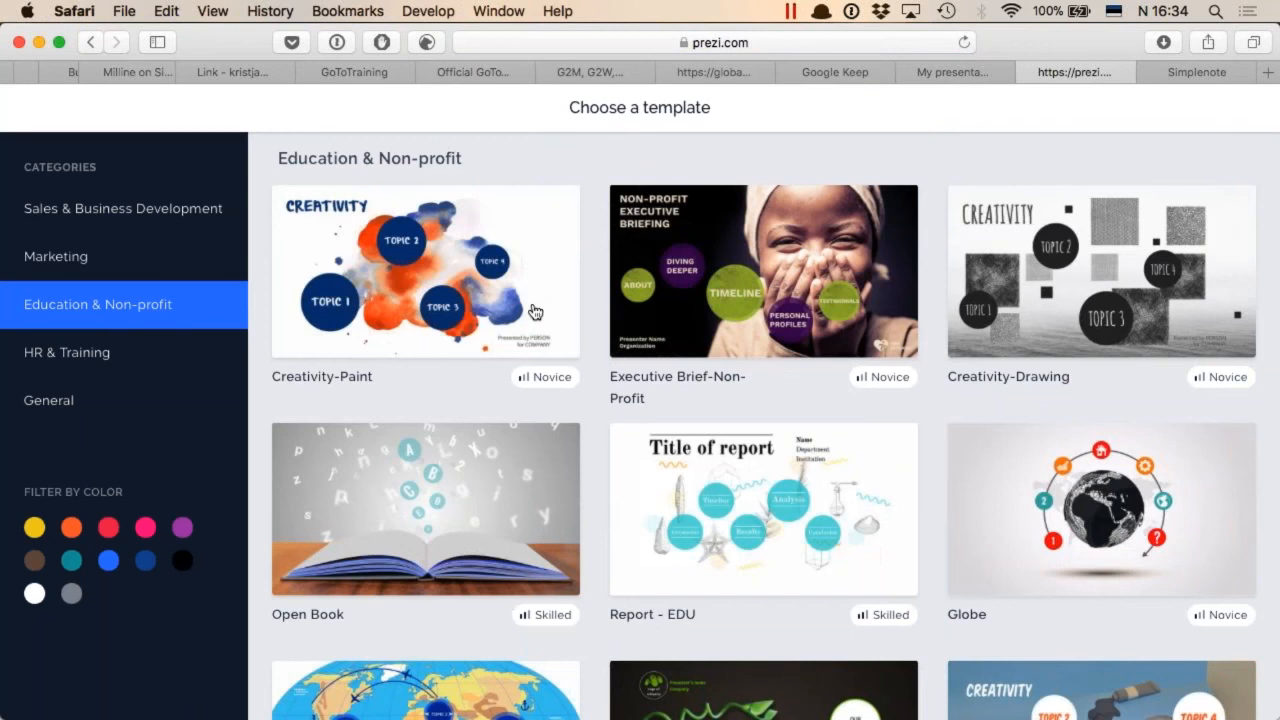
pyautogui.scroll(-2, 535, 312)
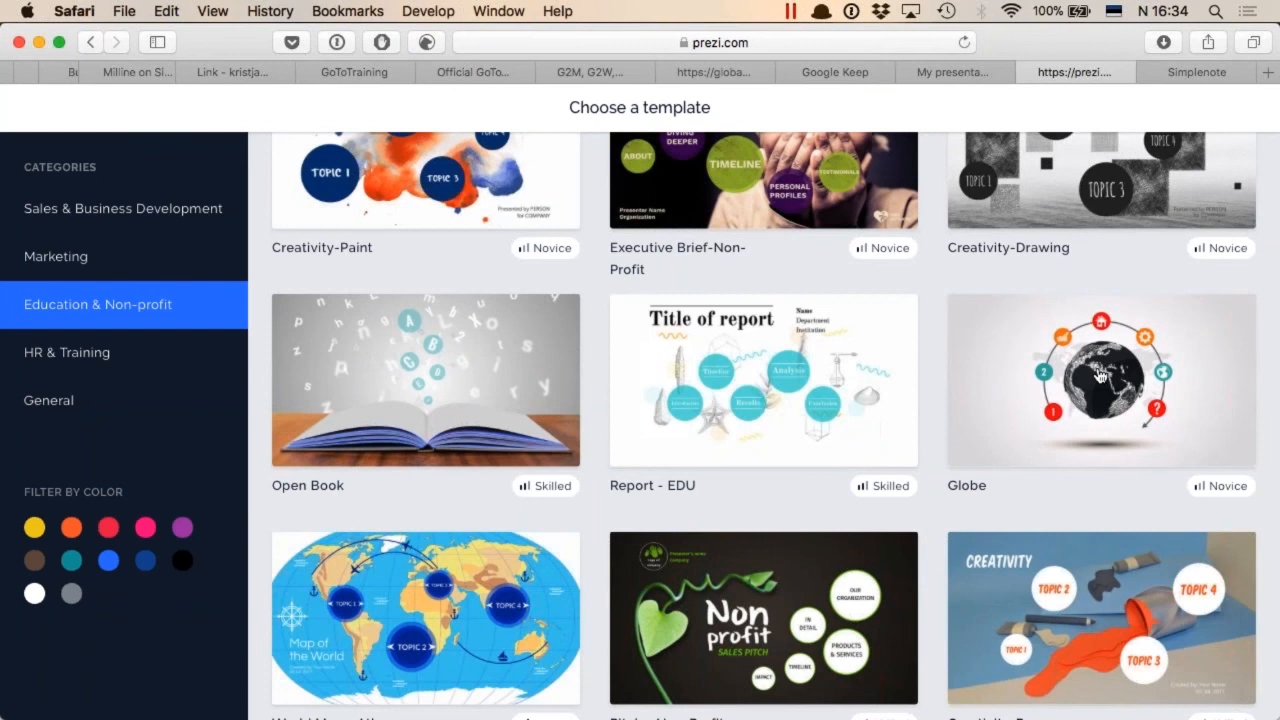
pyautogui.scroll(-3, 502, 222)
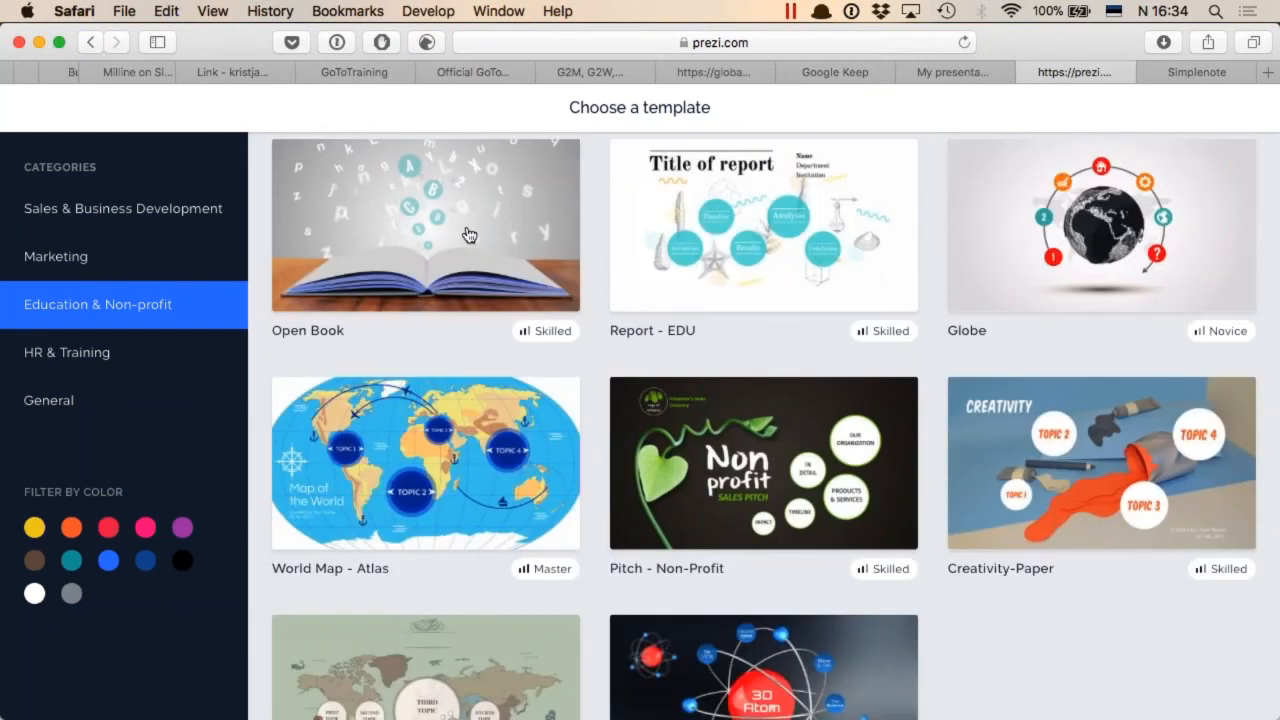
pyautogui.scroll(-4, 467, 234)
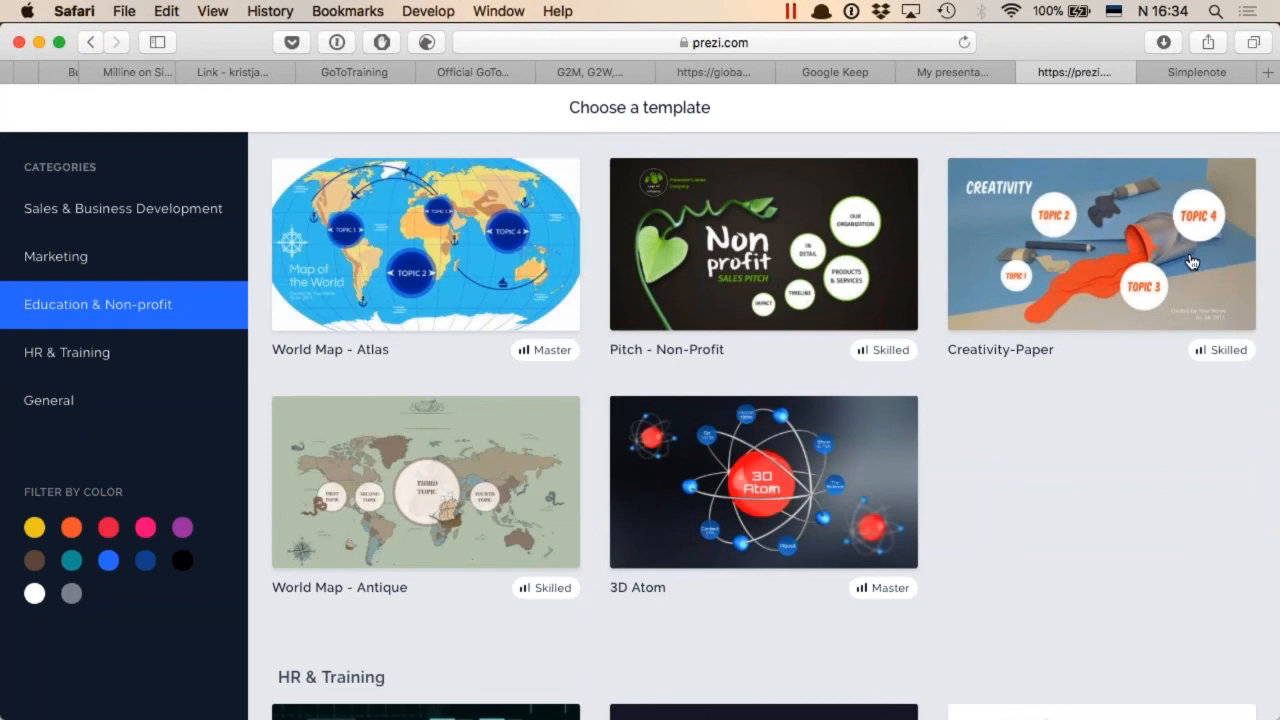
pyautogui.click(827, 252)
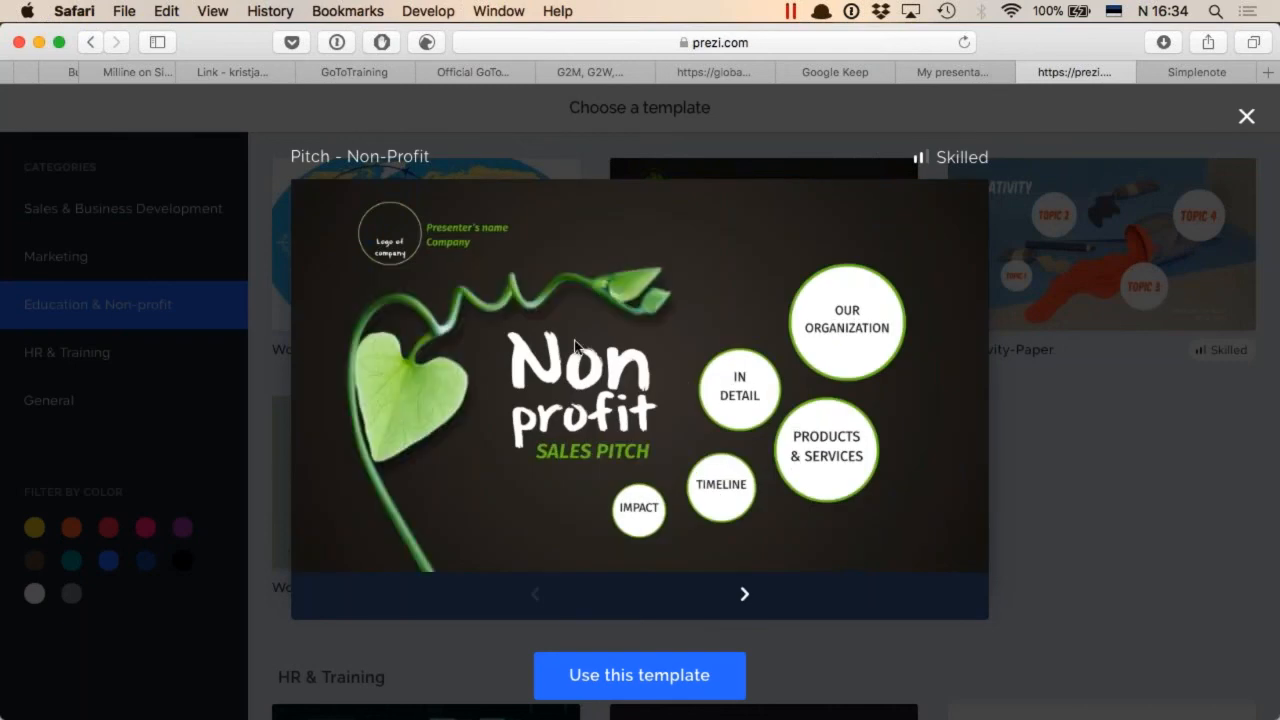
pyautogui.click(658, 672)
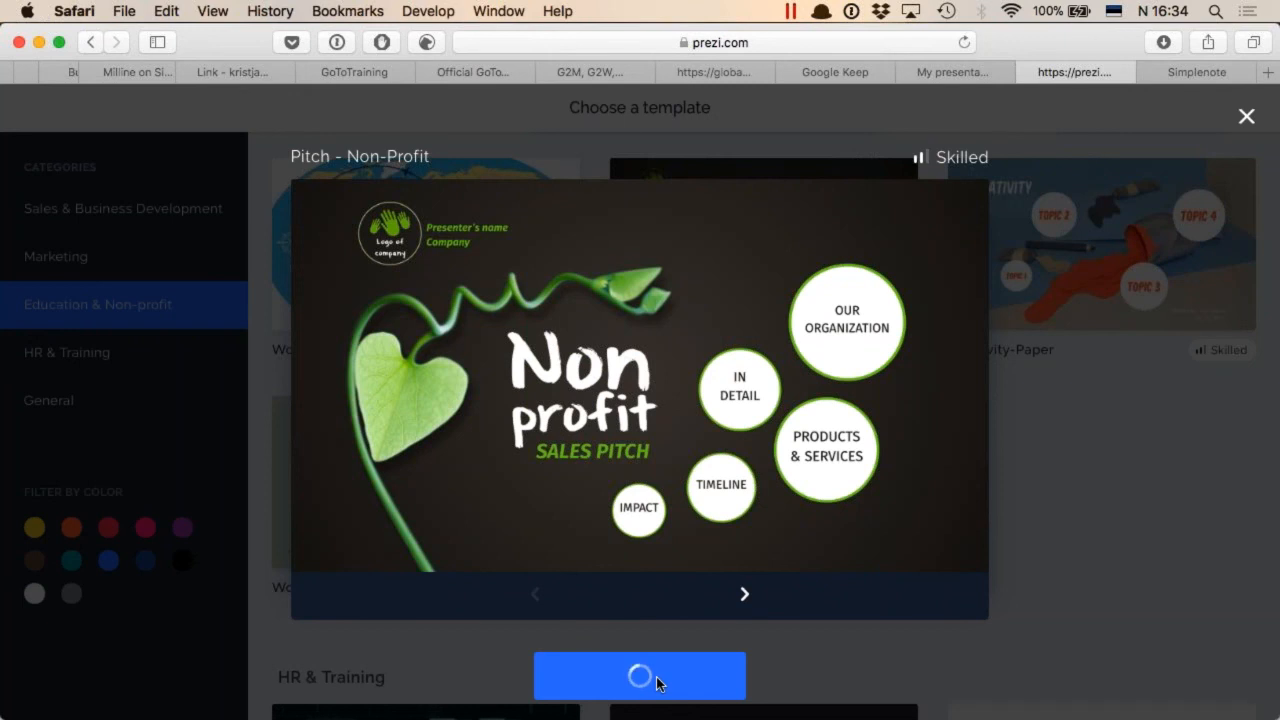
# Switch to the Windows 10 virtual machine, take it out of full screen, enlarge its window, and open the list of installed programs
pyautogui.hotkey('ctrl', 'Right')
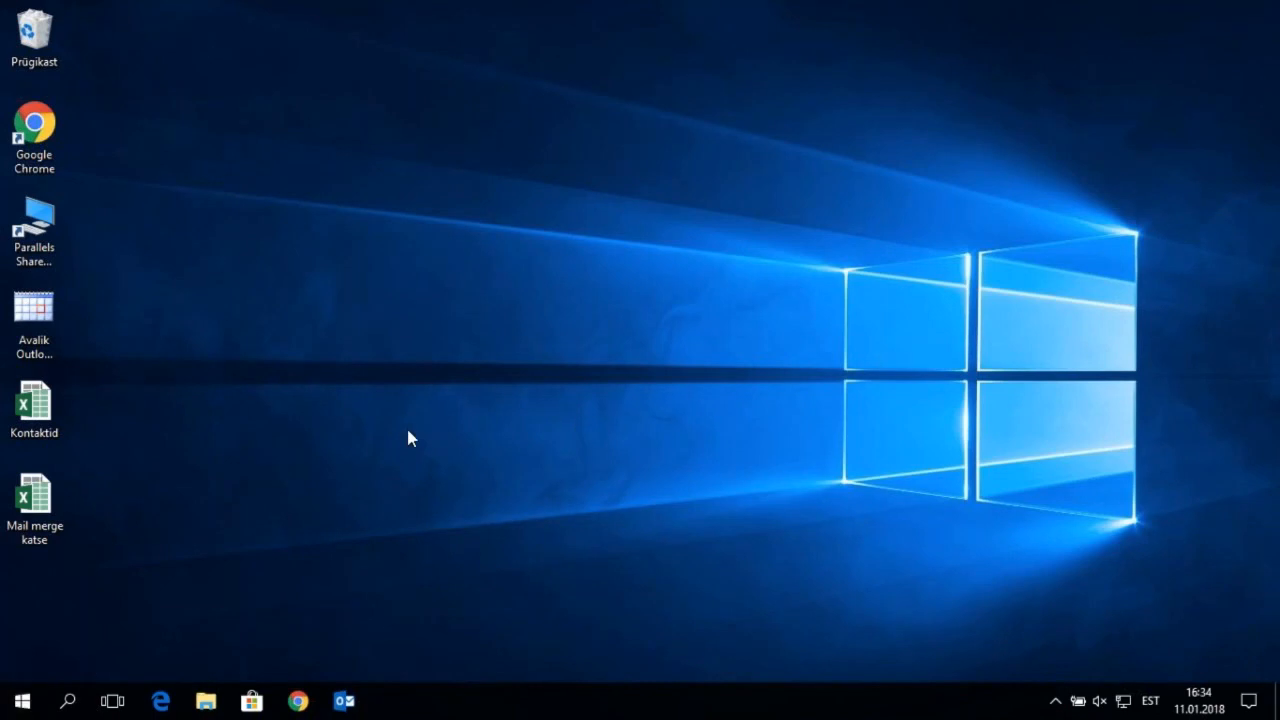
pyautogui.press('ctrl+super+f')
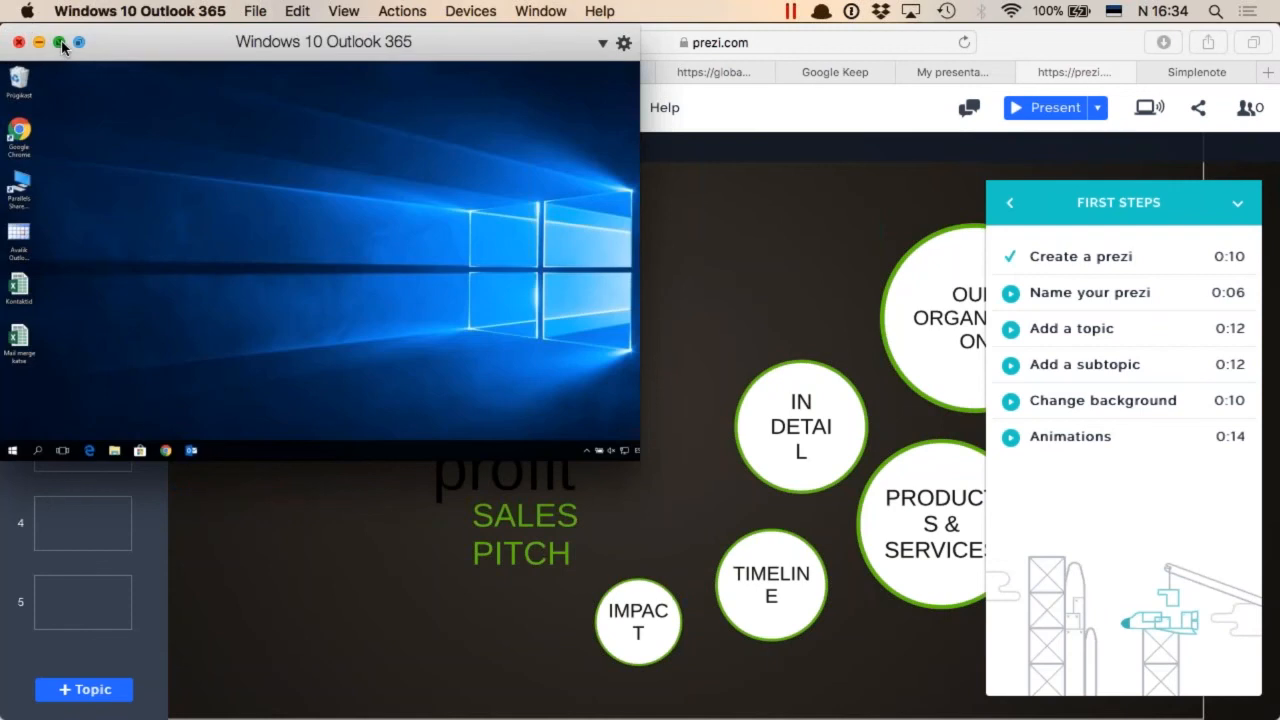
pyautogui.click(59, 43)
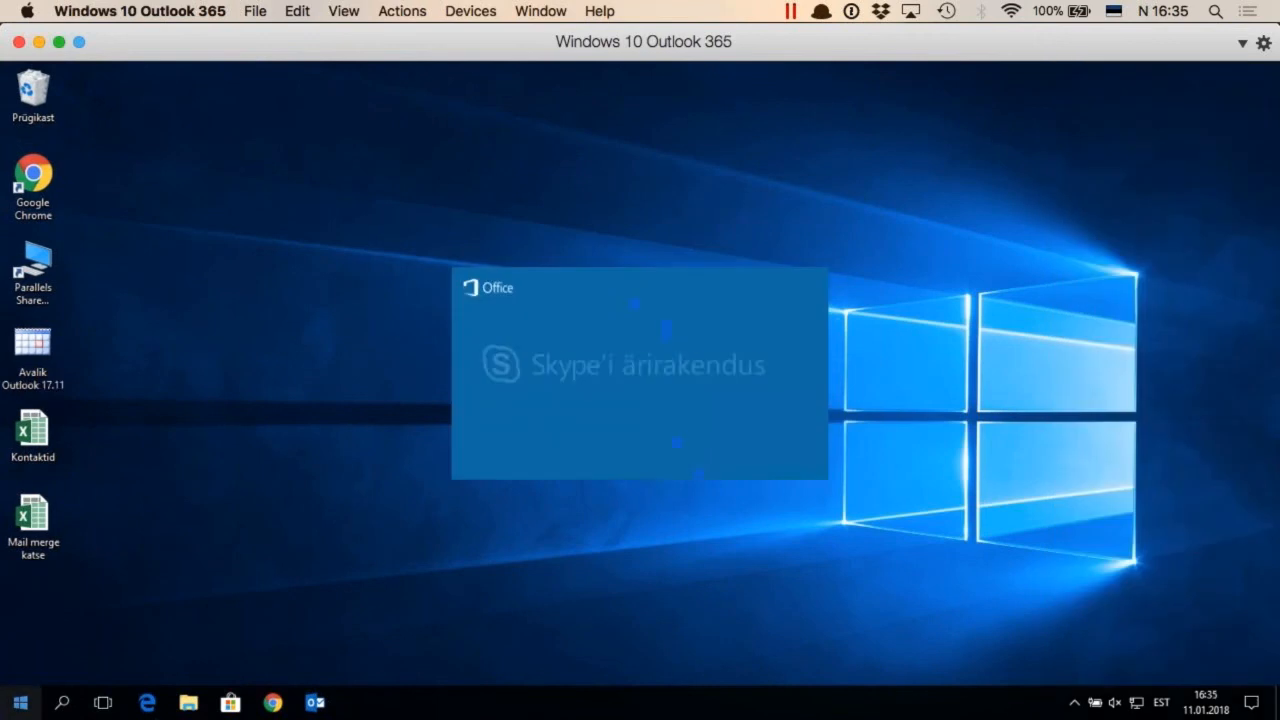
pyautogui.click(20, 703)
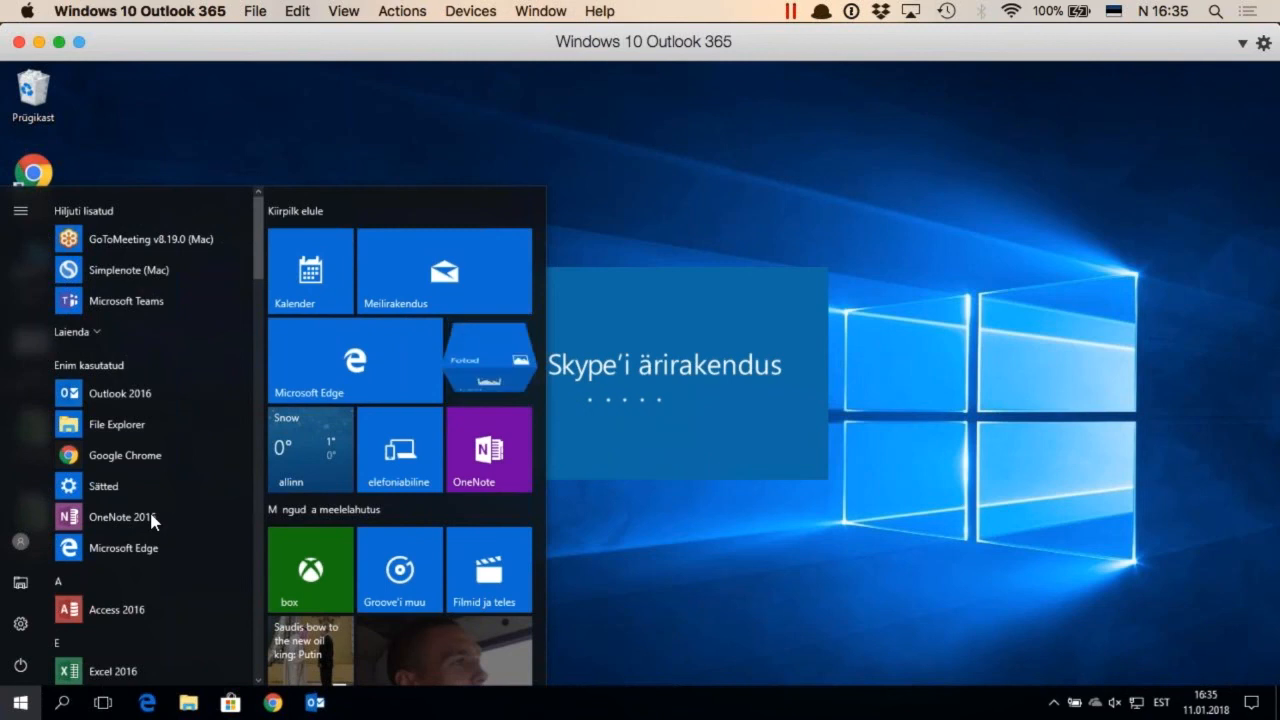
# Return to the Prezi presentation and replace the title word "profit" on the overview with "MTÜ"
pyautogui.press('super+Tab')
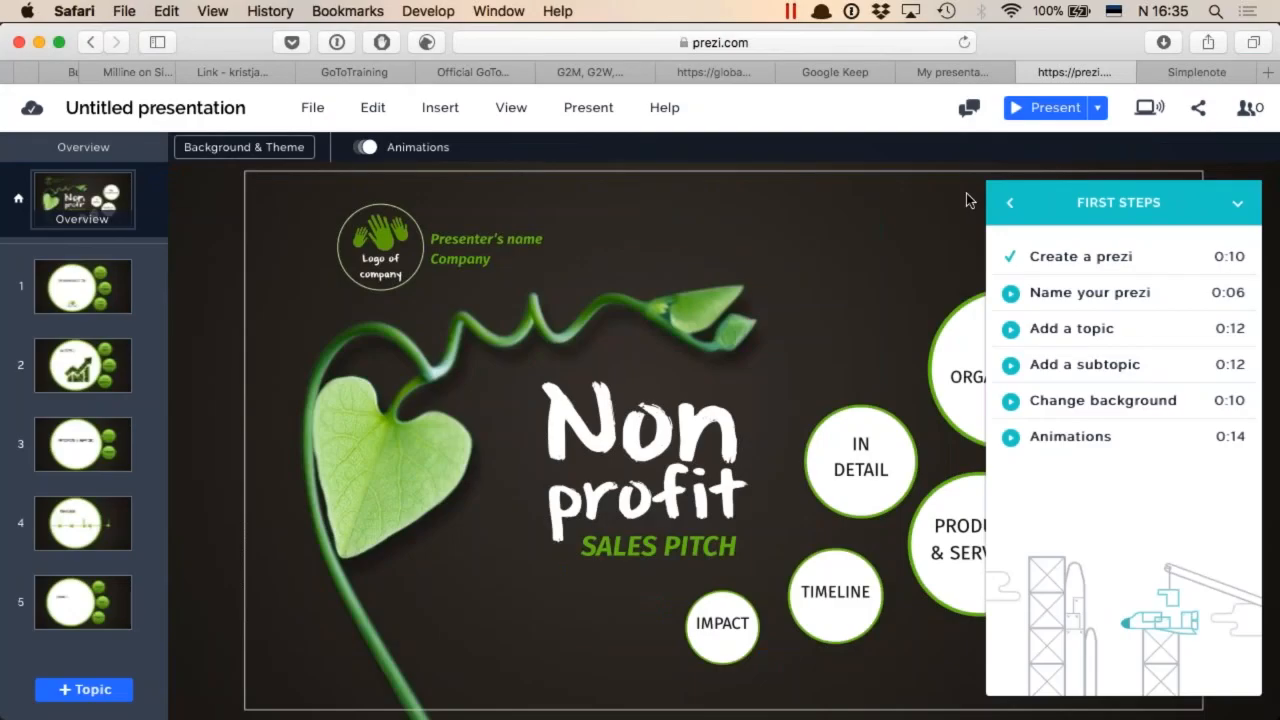
pyautogui.click(1088, 268)
pyautogui.moveTo(1080, 260)
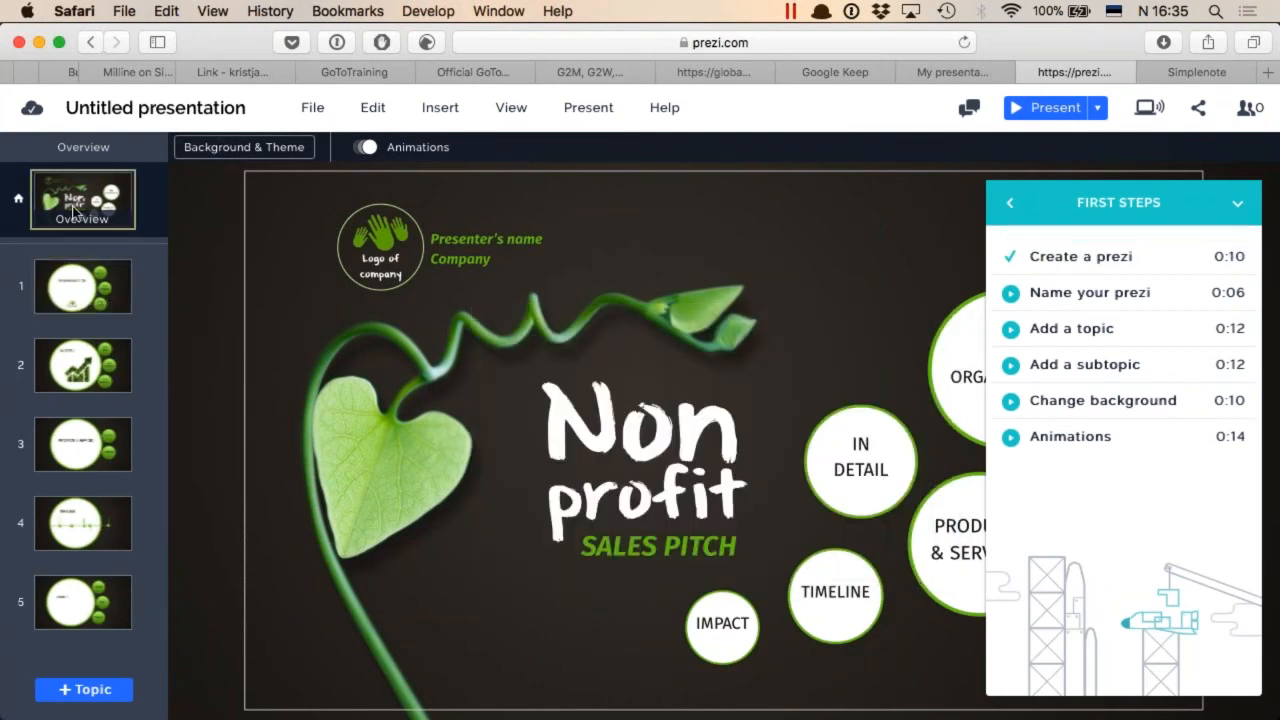
pyautogui.click(657, 461)
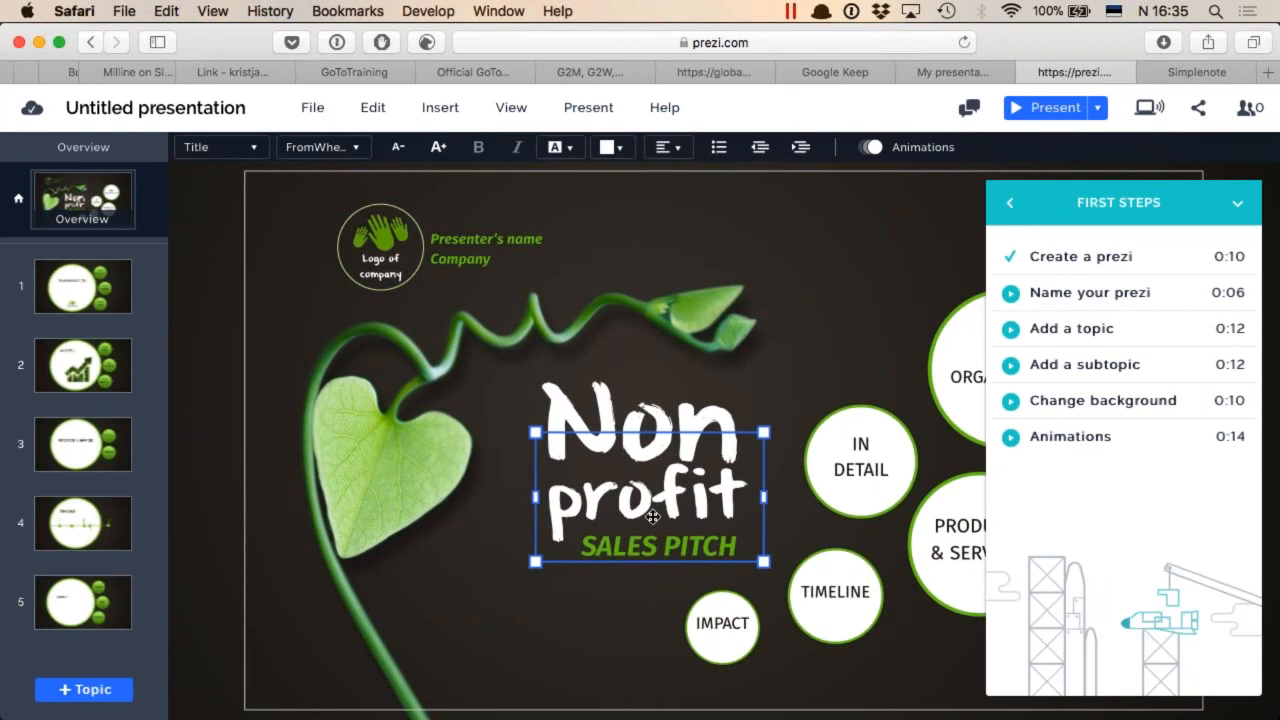
pyautogui.press('super+a')
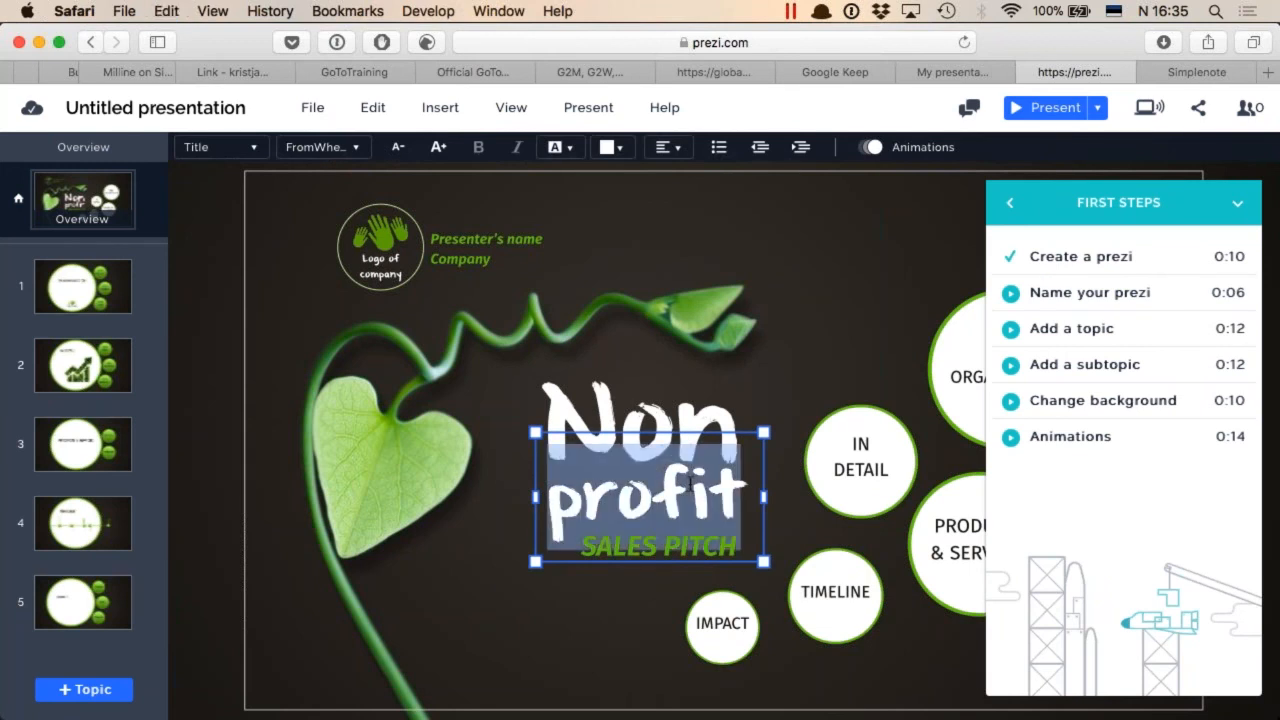
pyautogui.write('MTU')
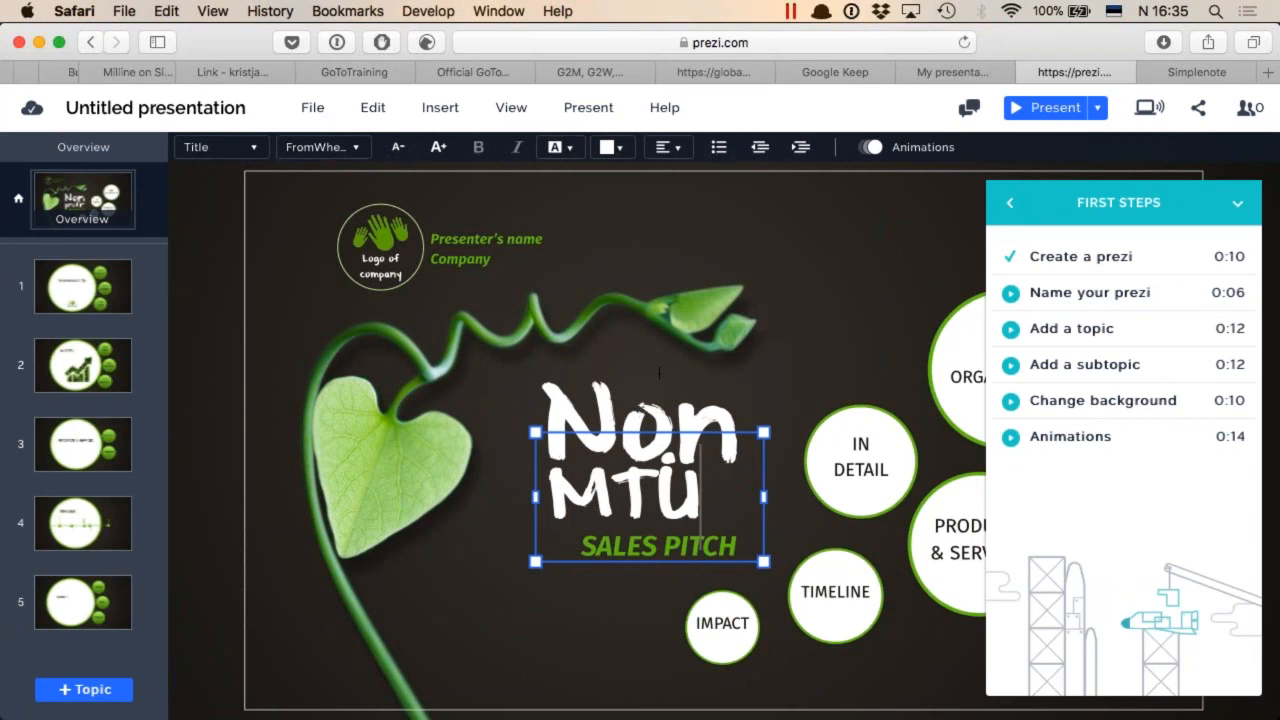
# Replace the title word "Non" above "MTÜ" with new text beginning with "M"
pyautogui.click(676, 424)
pyautogui.write('MTÜ')
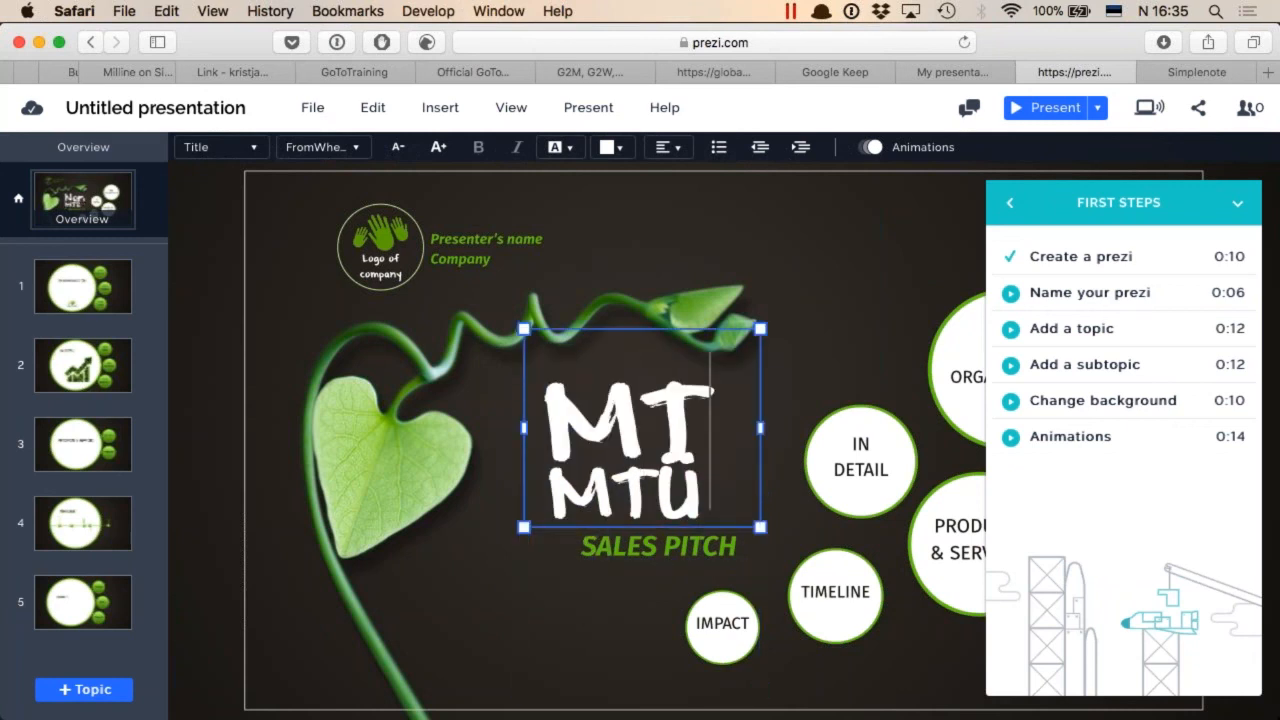
pyautogui.write('Mu')
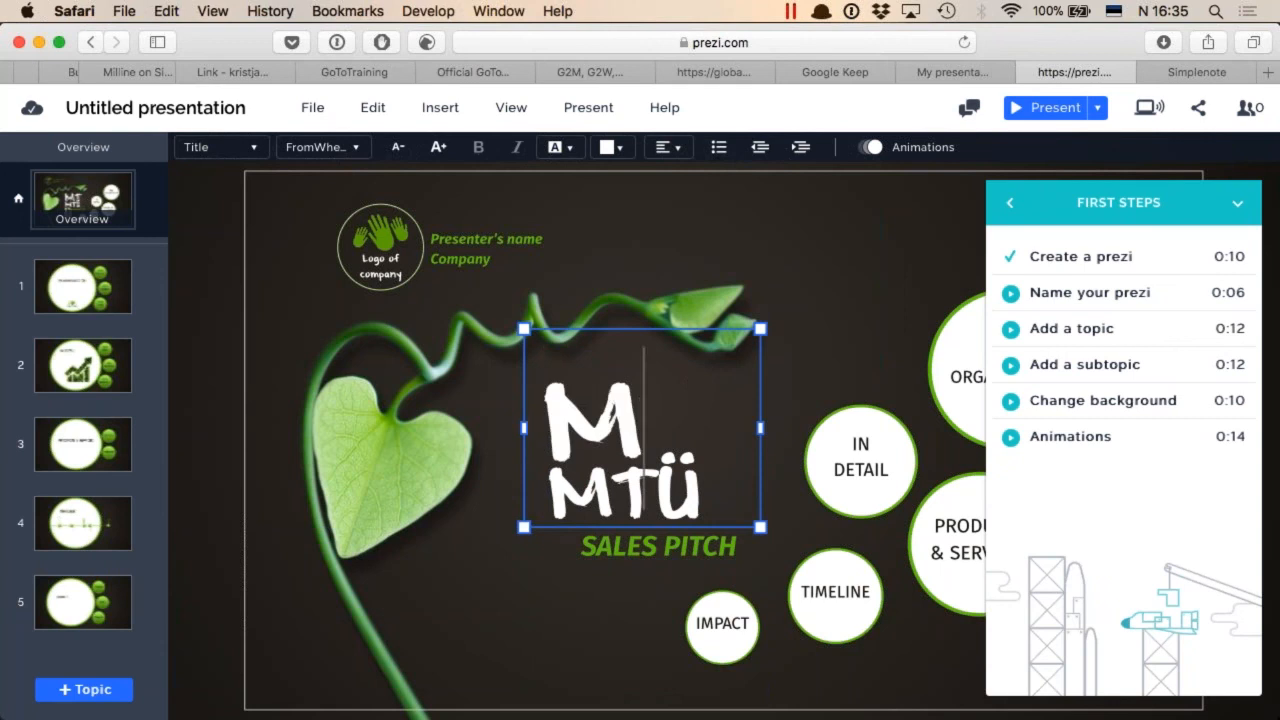
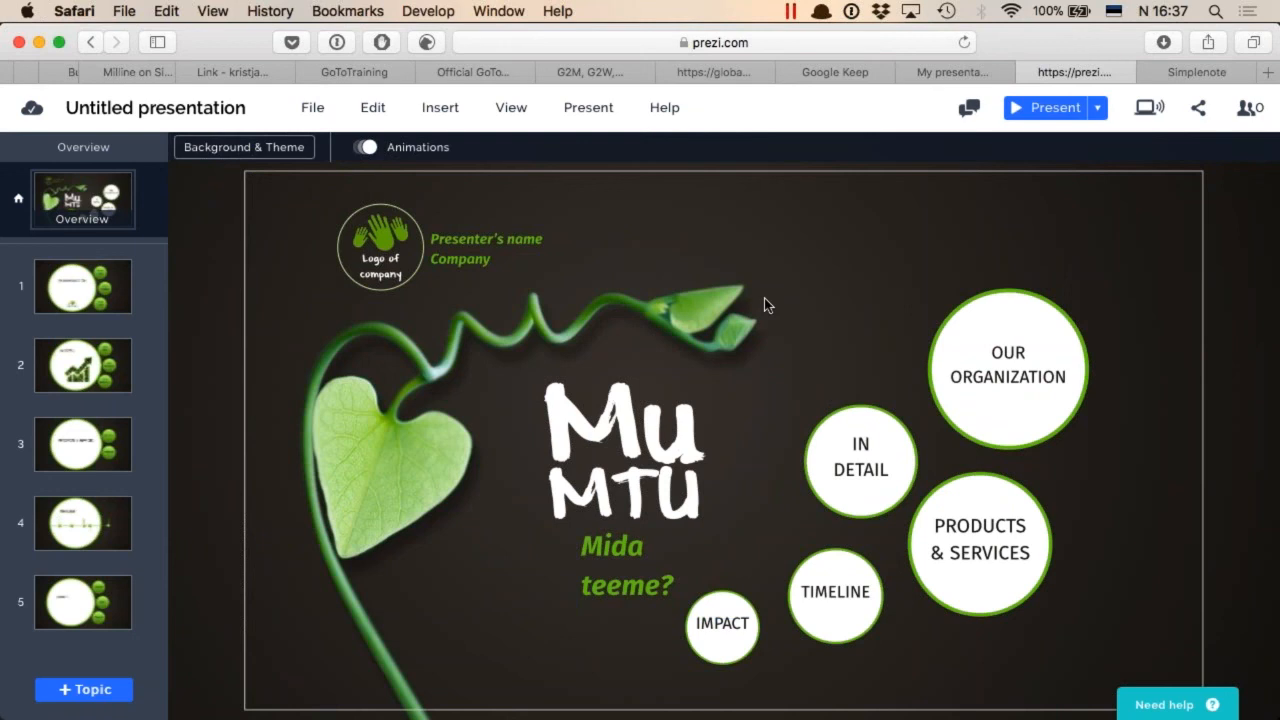
# Switch to OneNote on the Mac and stop the audio recording running on the meeting notes page
pyautogui.press('super+Tab')
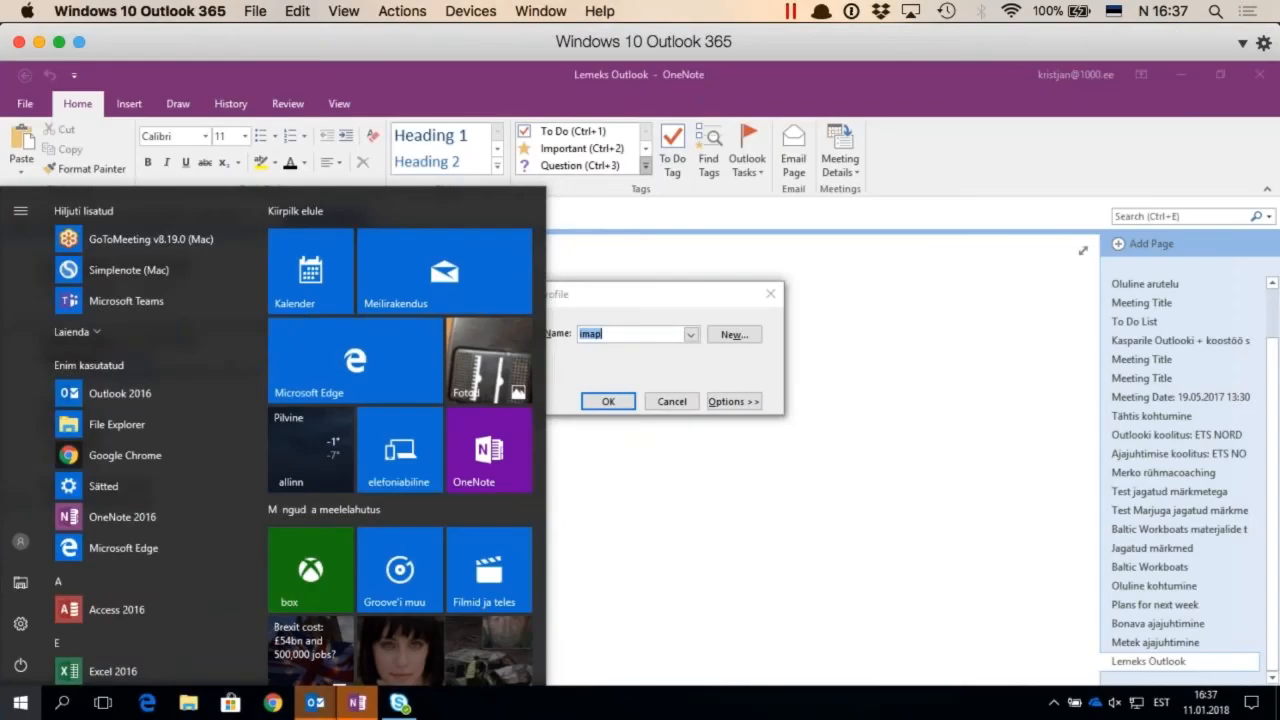
pyautogui.press('super+Tab')
pyautogui.press('super+Tab')
pyautogui.press('super+Tab')
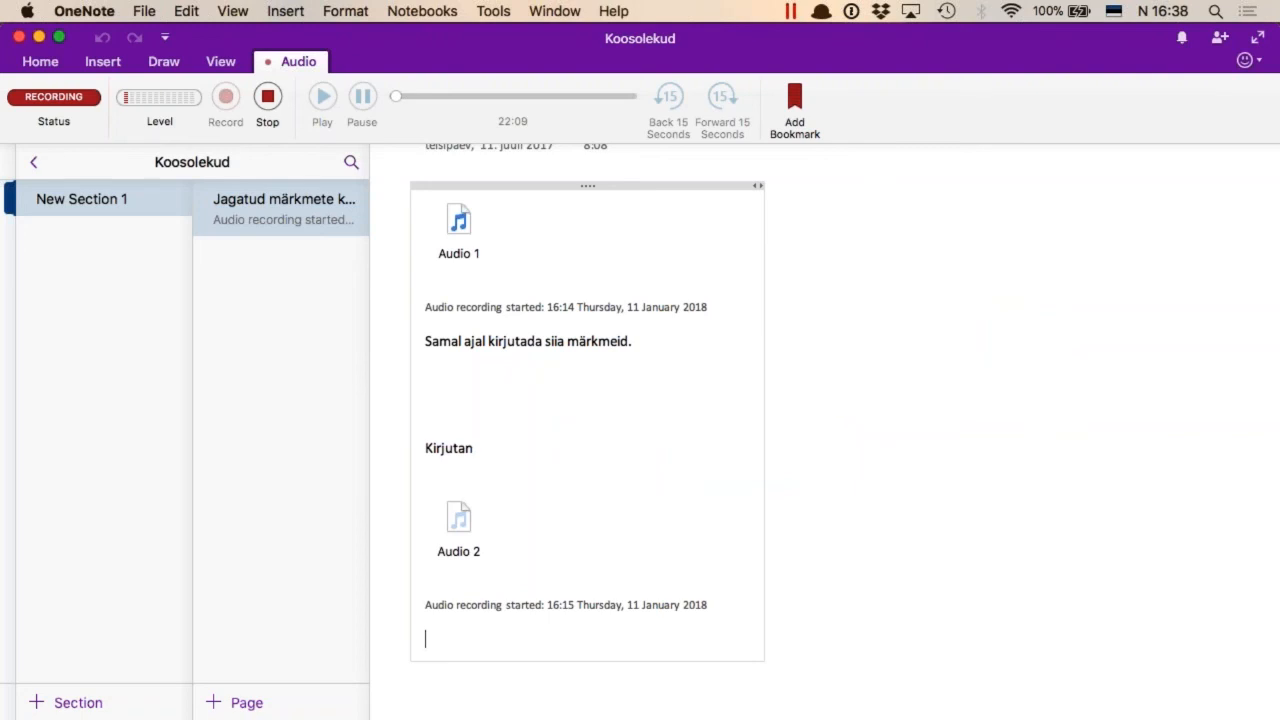
pyautogui.click(268, 97)
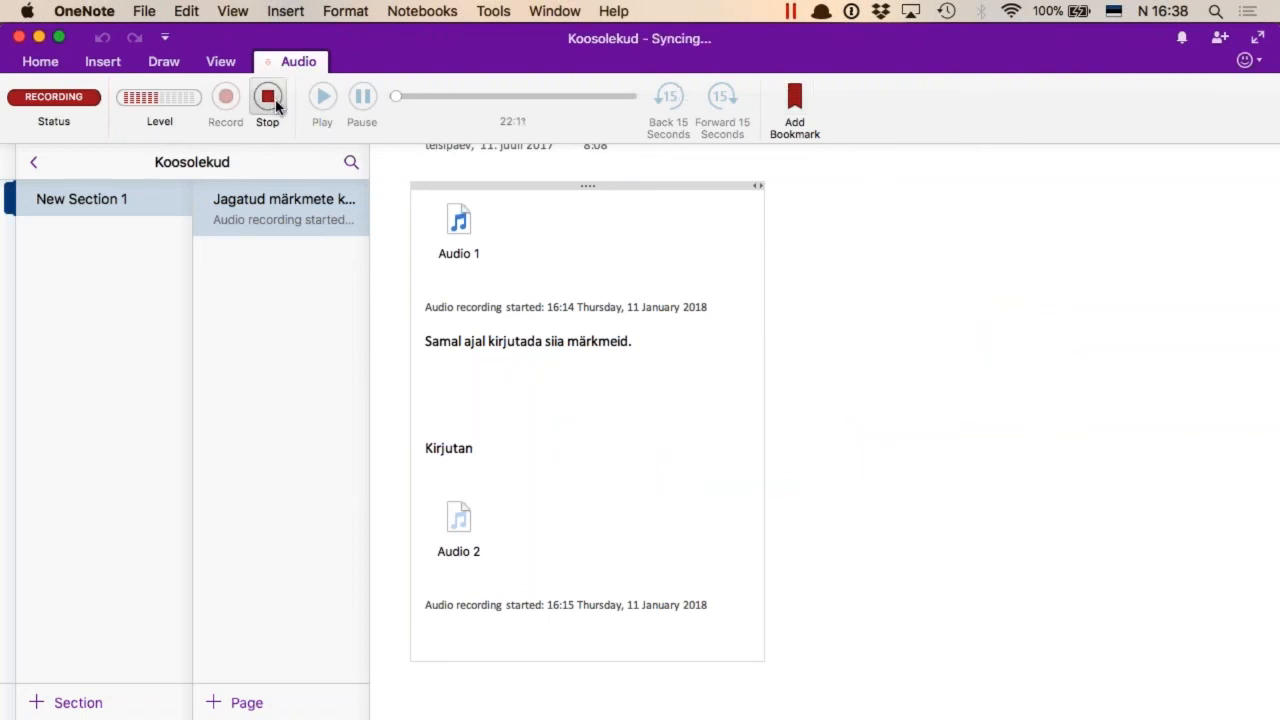
# Record another short audio clip on the same OneNote page and stop it
pyautogui.press('super+Tab')
pyautogui.press('super+shift+Tab')
pyautogui.click(226, 100)
pyautogui.click(267, 97)
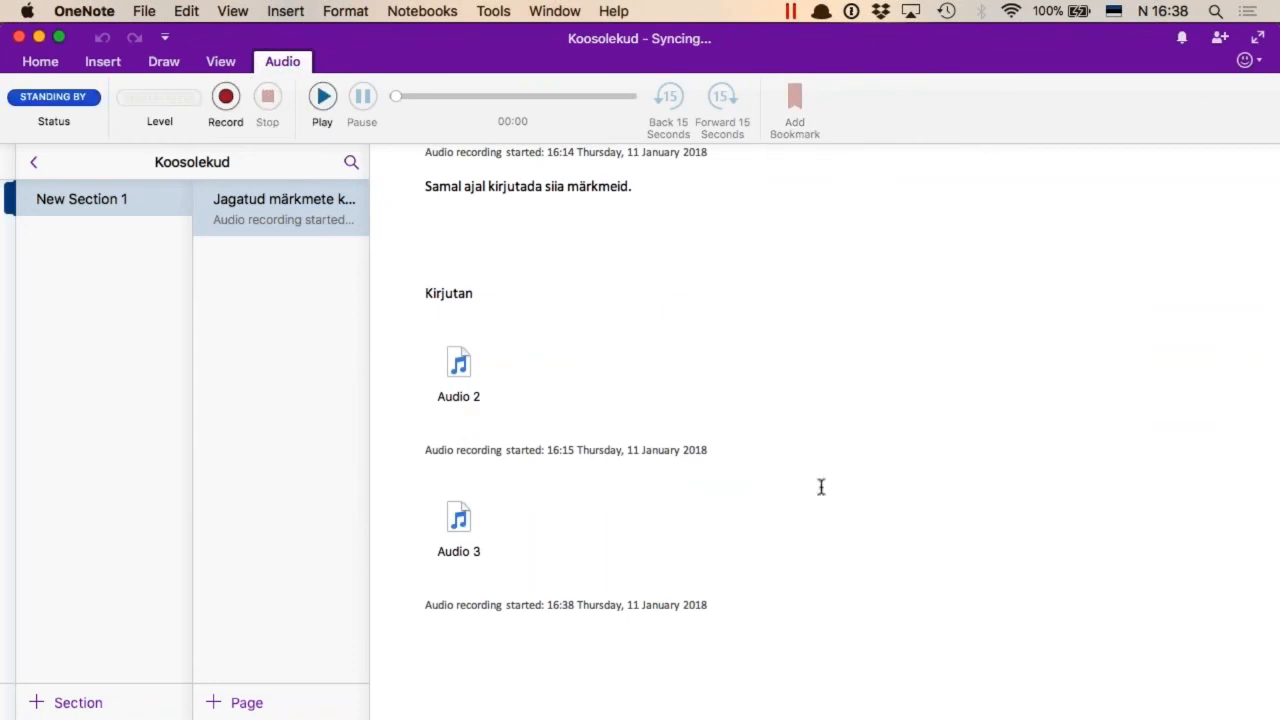
# Switch to the Windows 10 virtual machine and choose the second profile in the list each time the Choose Profile dialog asks
pyautogui.press('super+Tab')
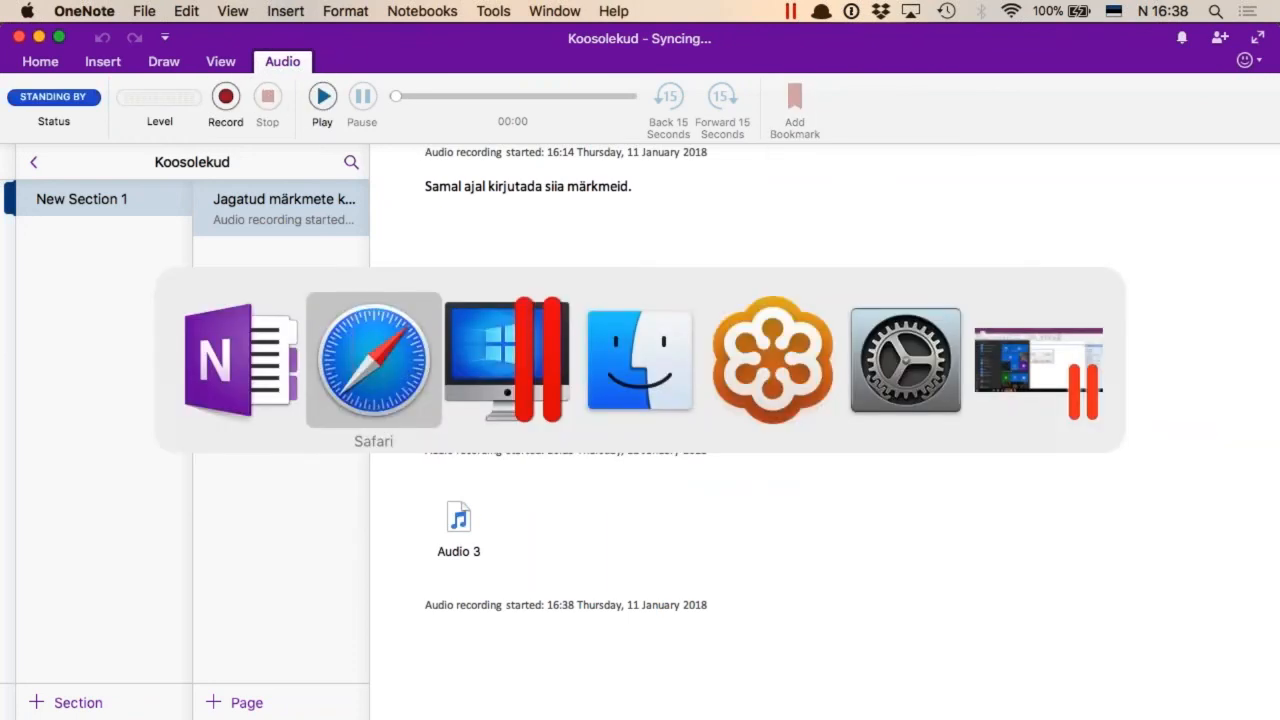
pyautogui.press('super+Tab')
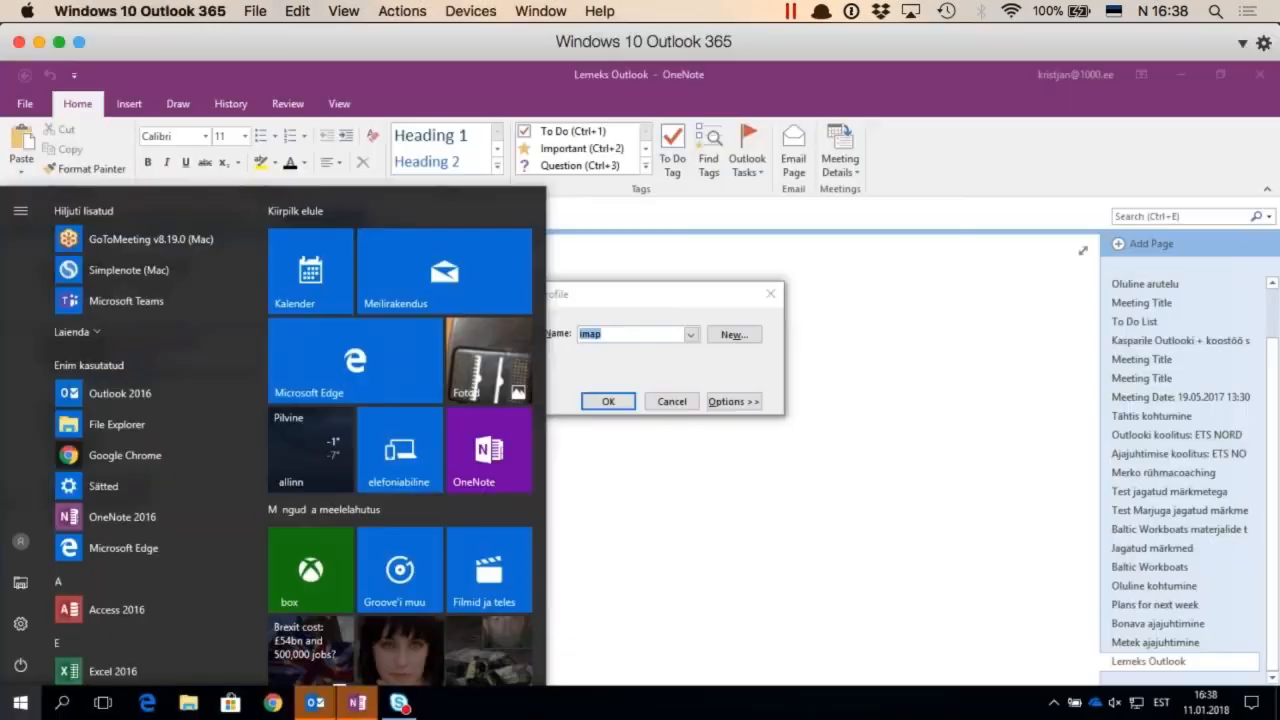
pyautogui.click(677, 294)
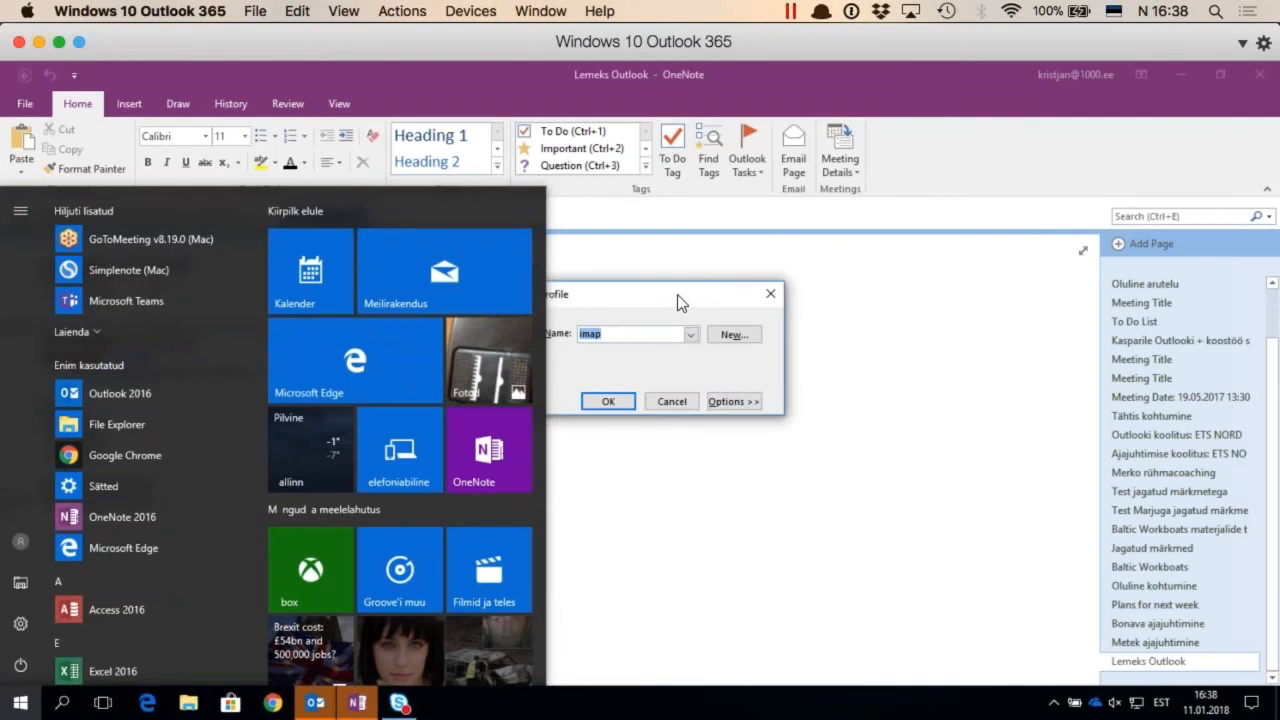
pyautogui.click(690, 336)
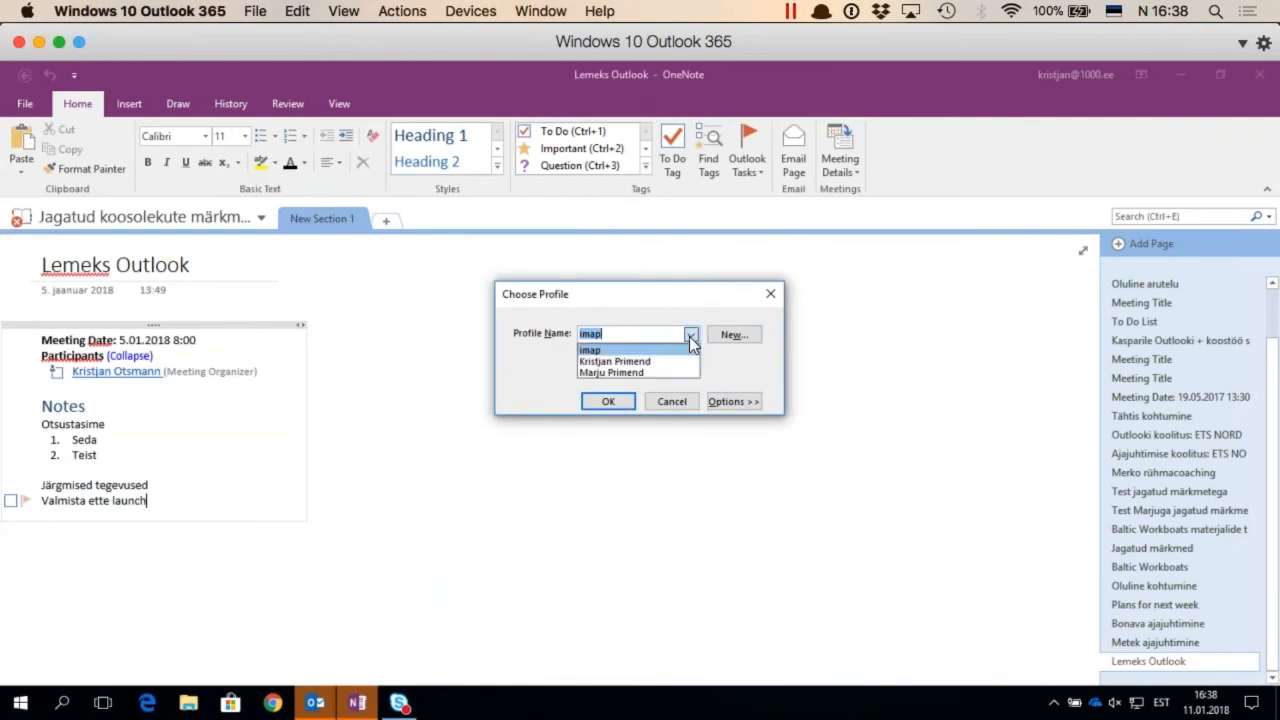
pyautogui.click(674, 361)
pyautogui.click(628, 401)
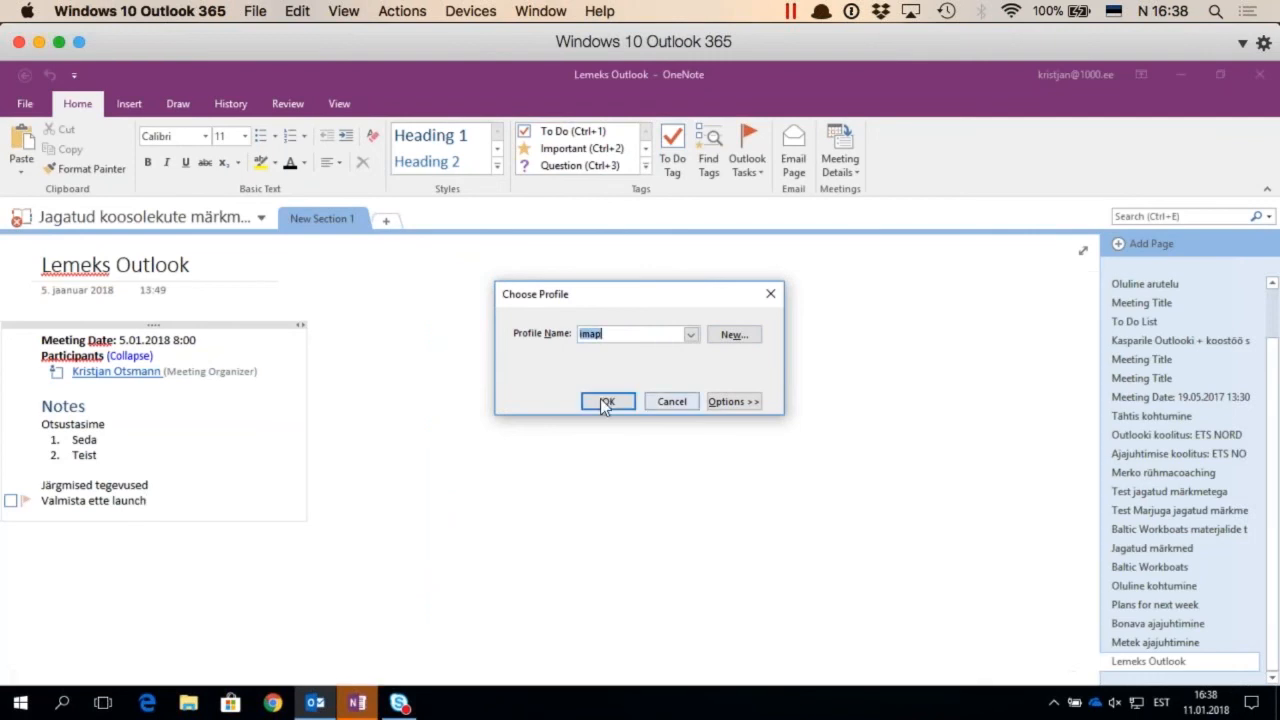
pyautogui.click(690, 337)
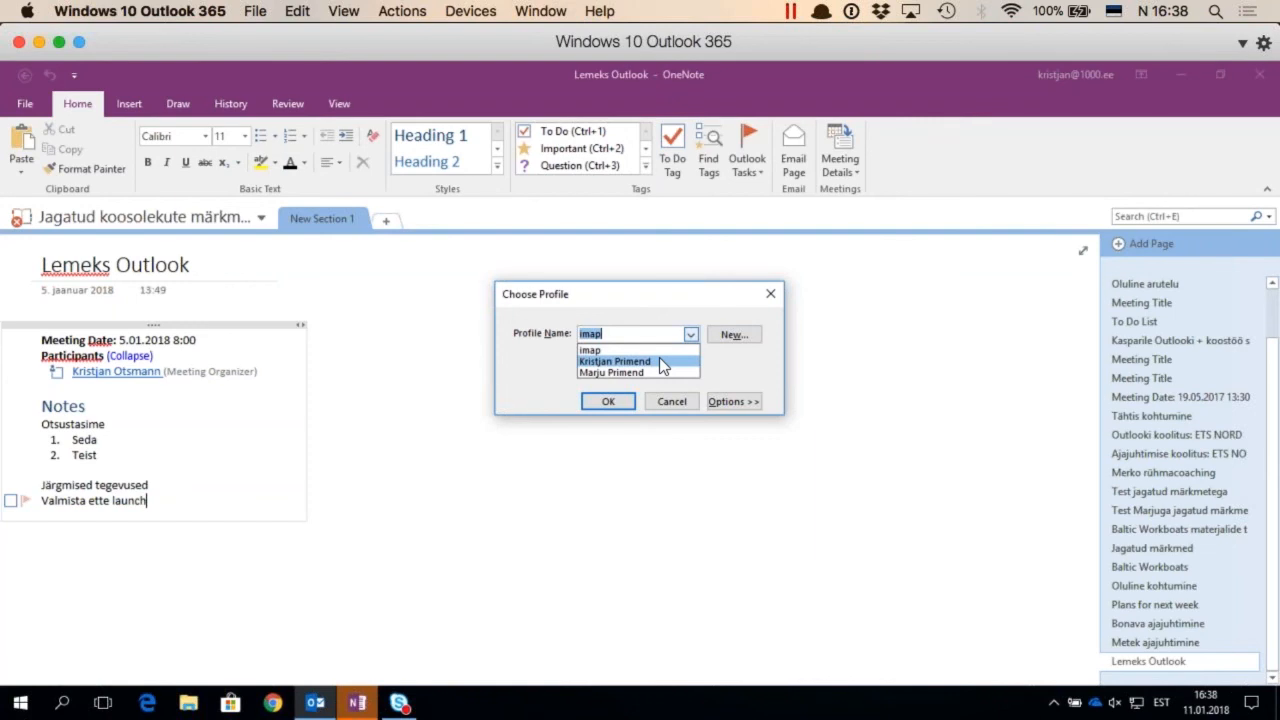
pyautogui.click(659, 361)
pyautogui.press('Return')
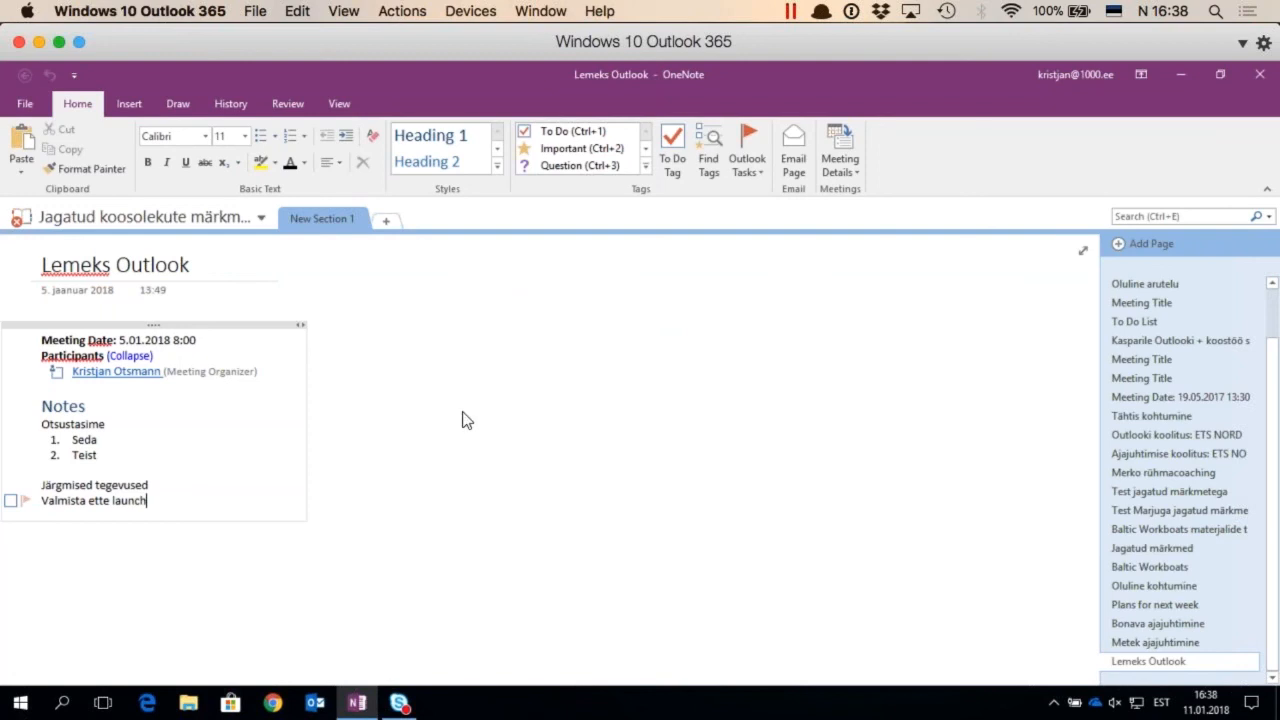
# Create a new page in the current OneNote section and title it "Salvestuse katse"
pyautogui.click(371, 506)
pyautogui.click(140, 580)
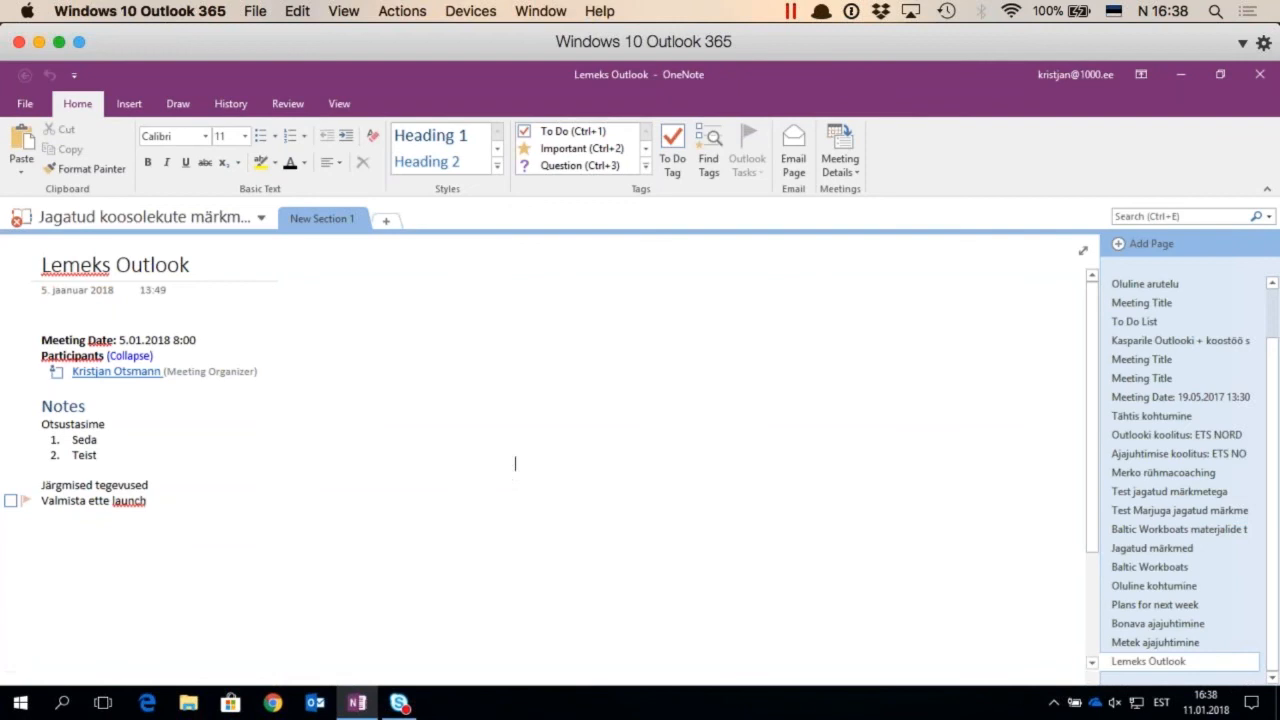
pyautogui.hotkey('ctrl', 'n')
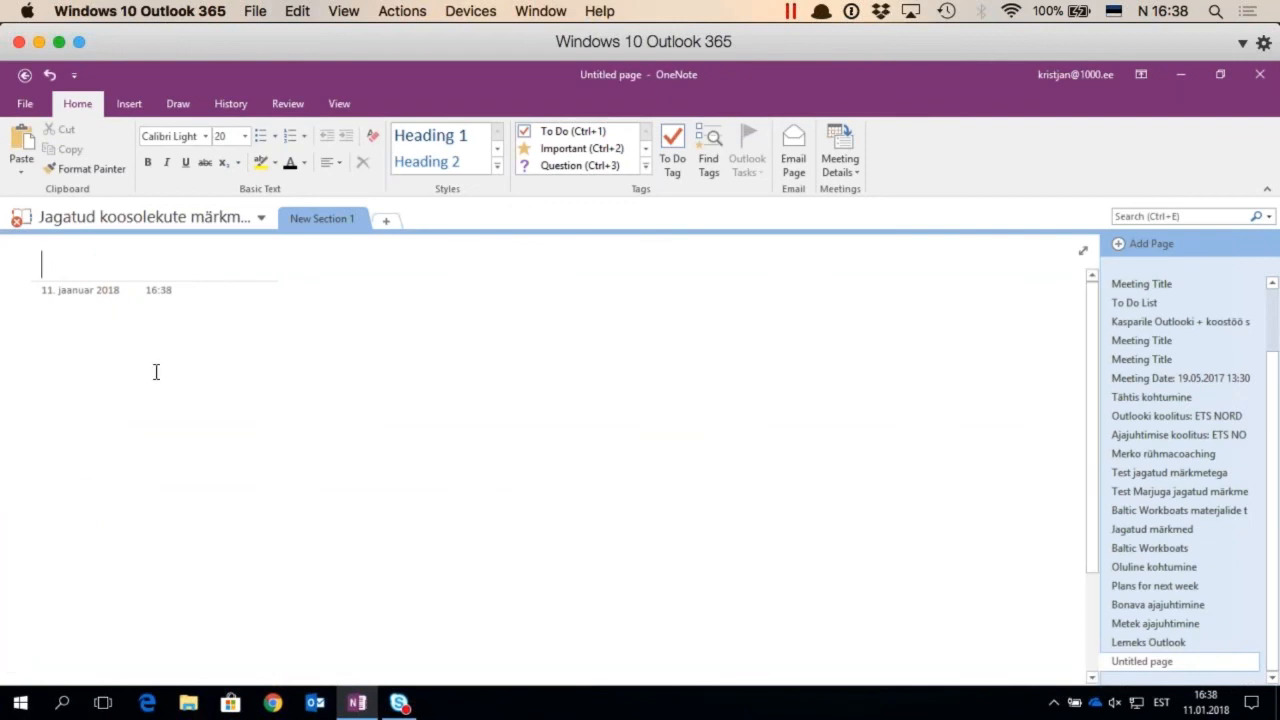
pyautogui.write('S')
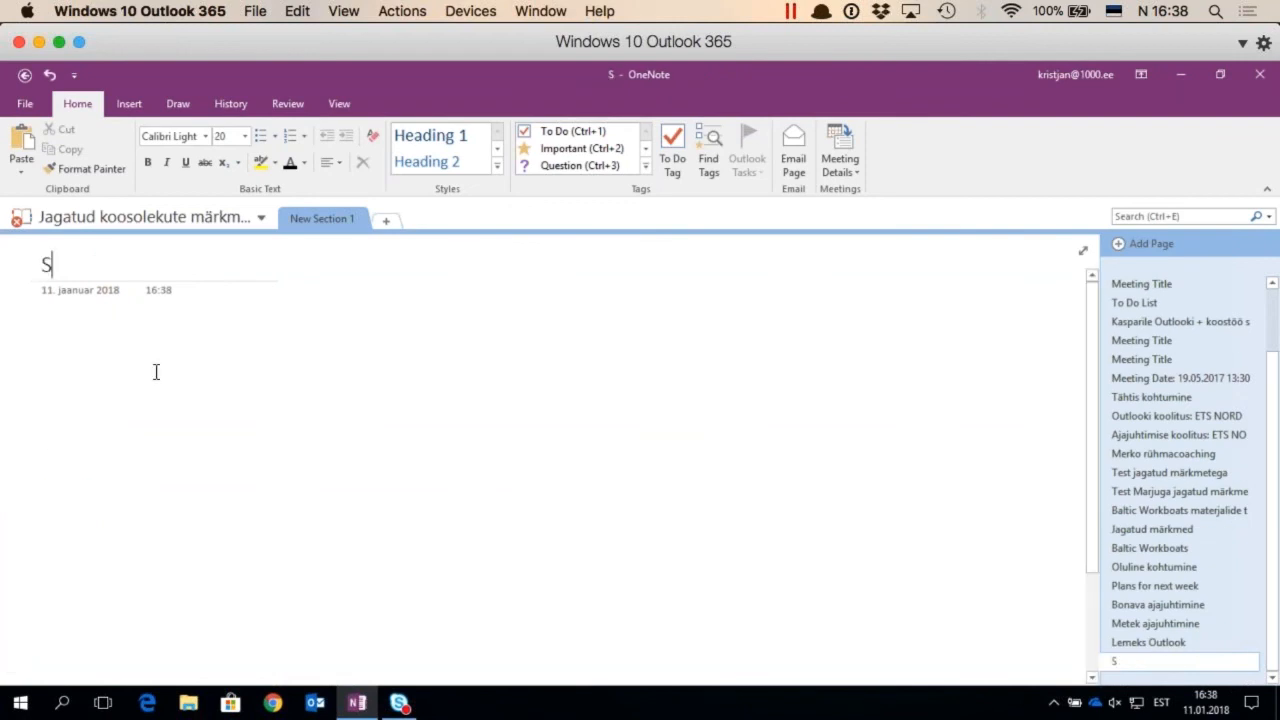
pyautogui.write('alv')
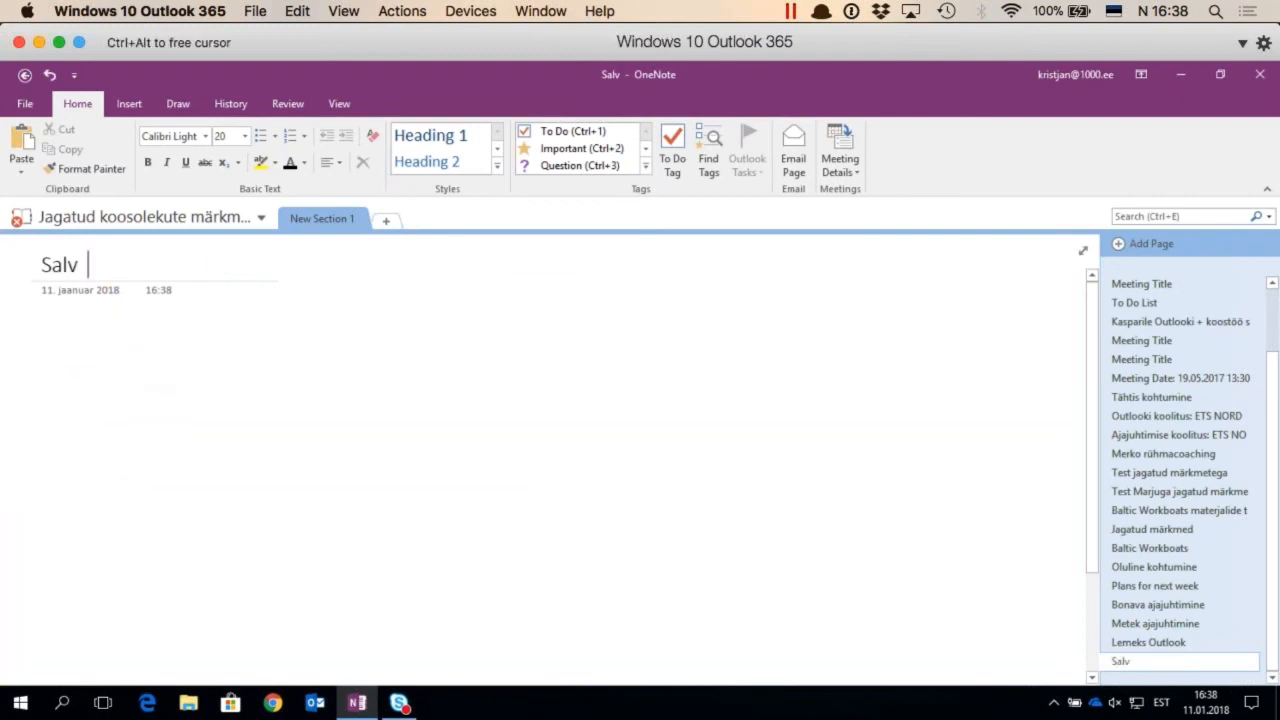
pyautogui.write('estuse katse')
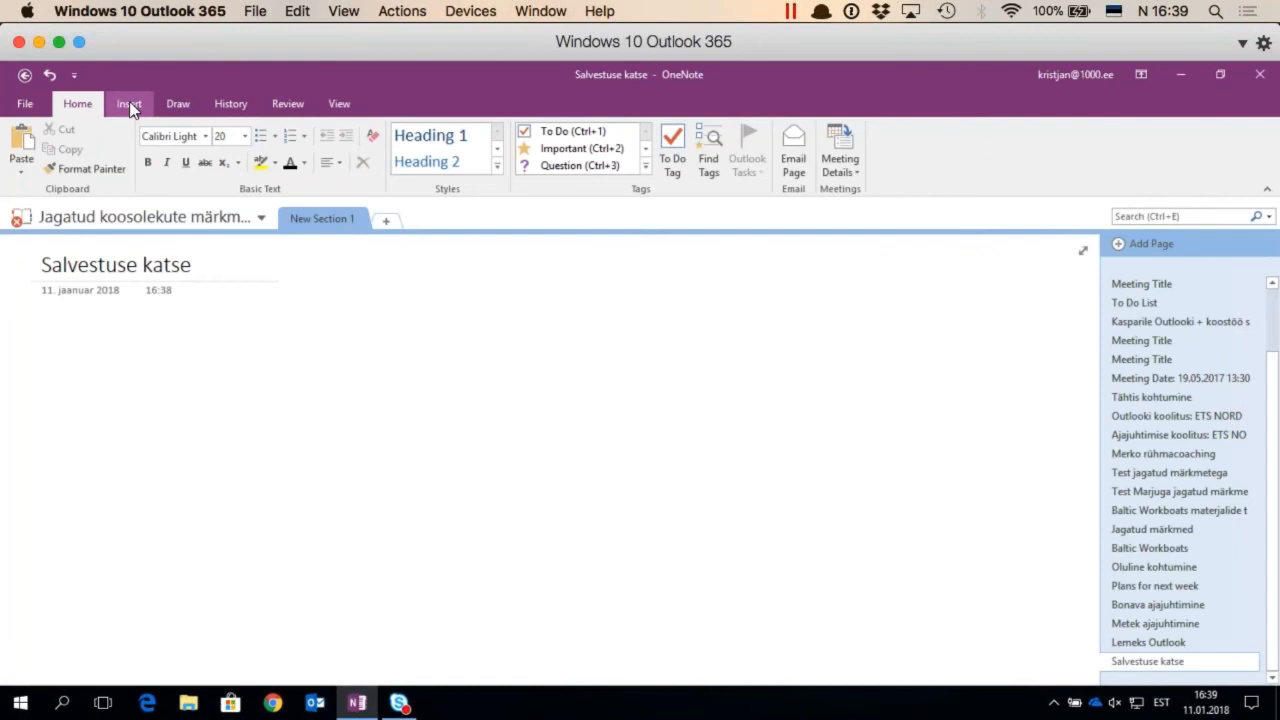
# Start recording audio on the "Salvestuse katse" page
pyautogui.click(130, 106)
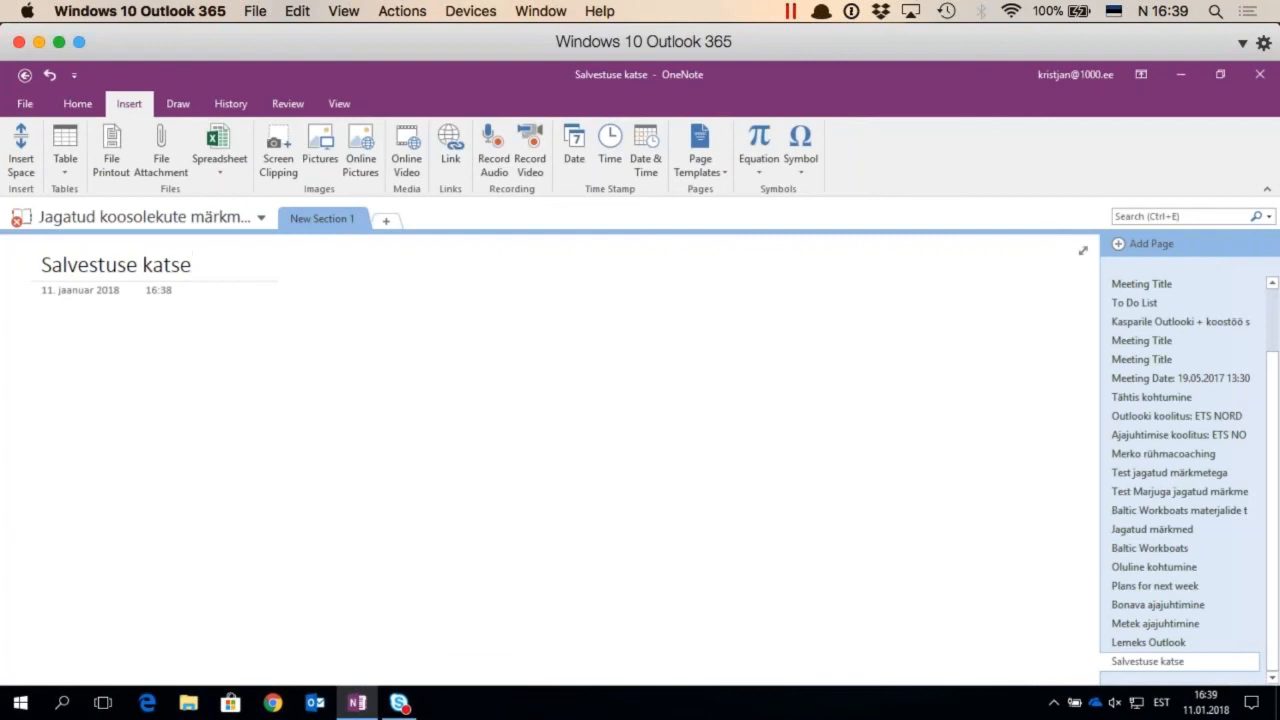
pyautogui.click(496, 166)
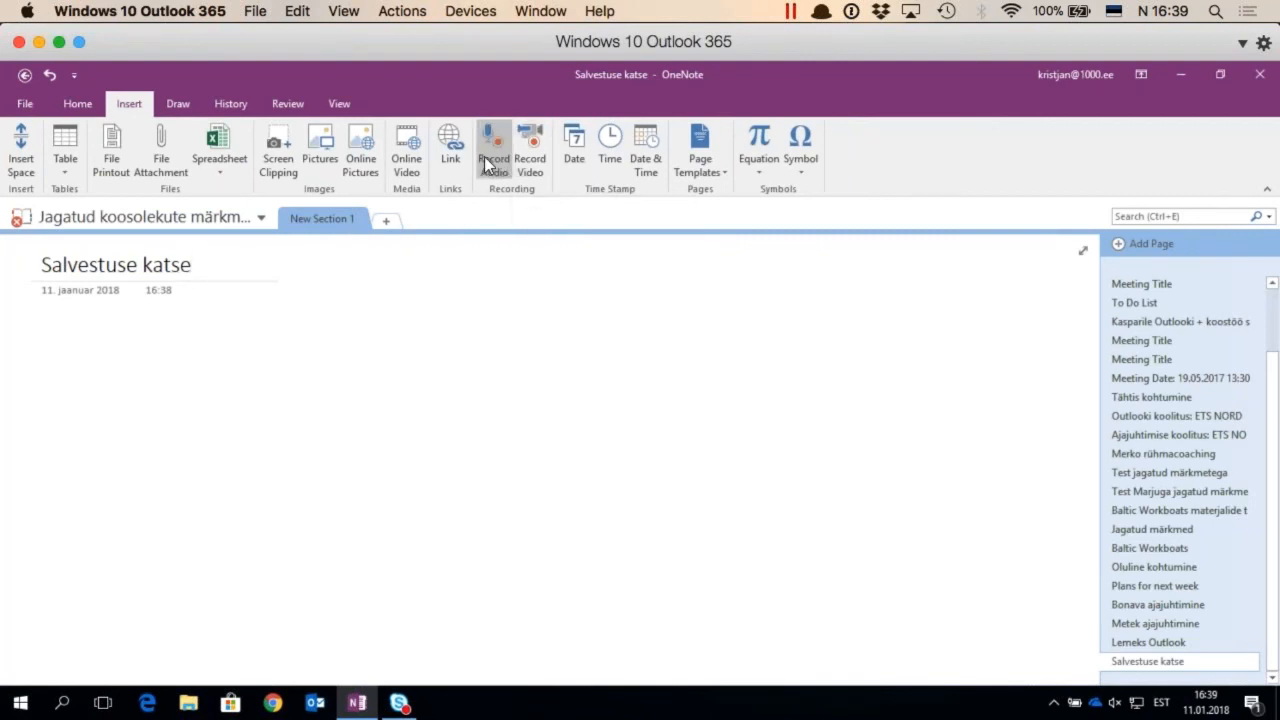
pyautogui.click(493, 168)
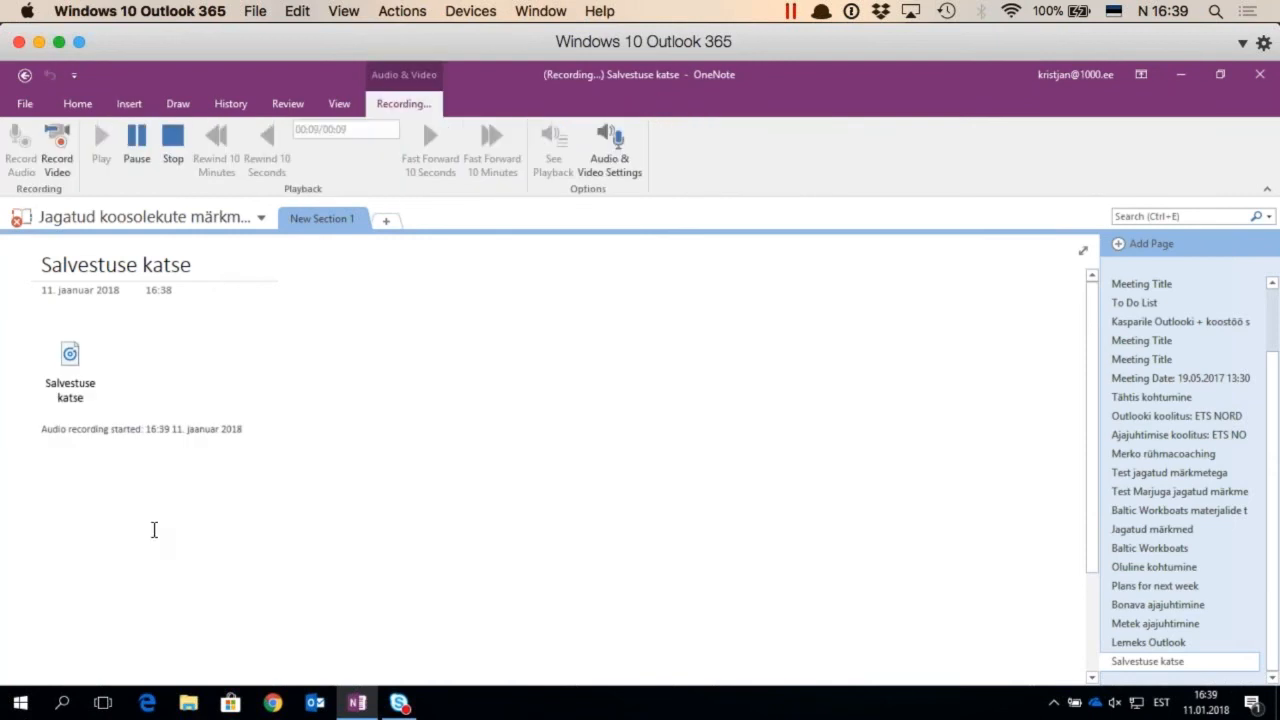
# Write the notes "Kui ma siia kirjutan midagi" and "Kirjutan hiljem veel midagi" on separate lines during the recording
pyautogui.write('Kui ma sii ')
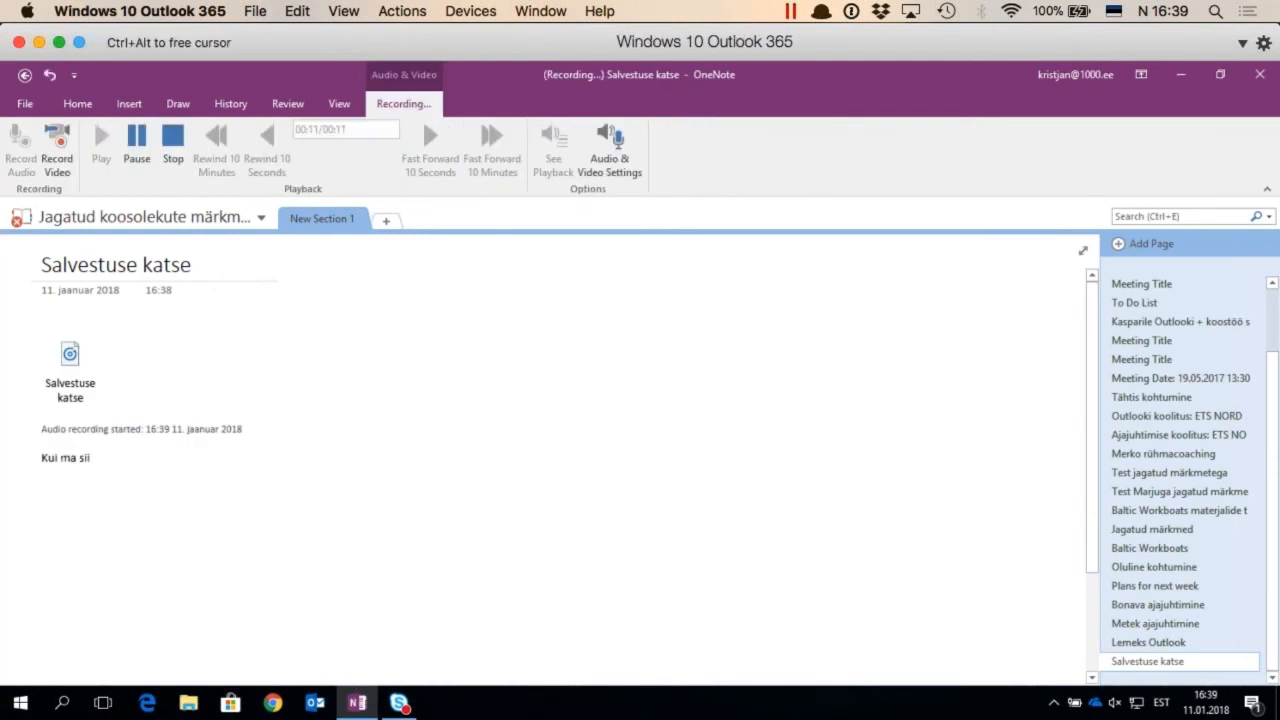
pyautogui.write('a kirjutan midagi')
pyautogui.press('Return')
pyautogui.write('Kirjutan hiljem veel midagi')
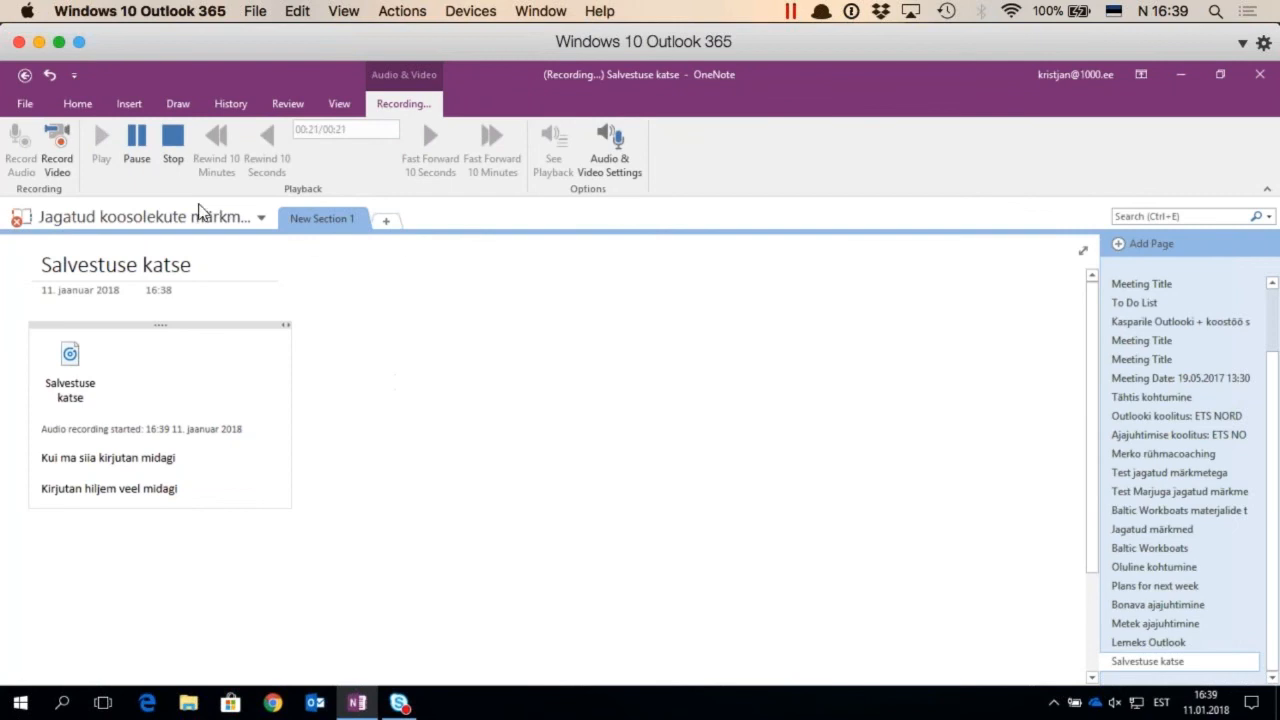
# Stop the audio recording and place the cursor in the first note line to bring up its playback marker
pyautogui.click(172, 148)
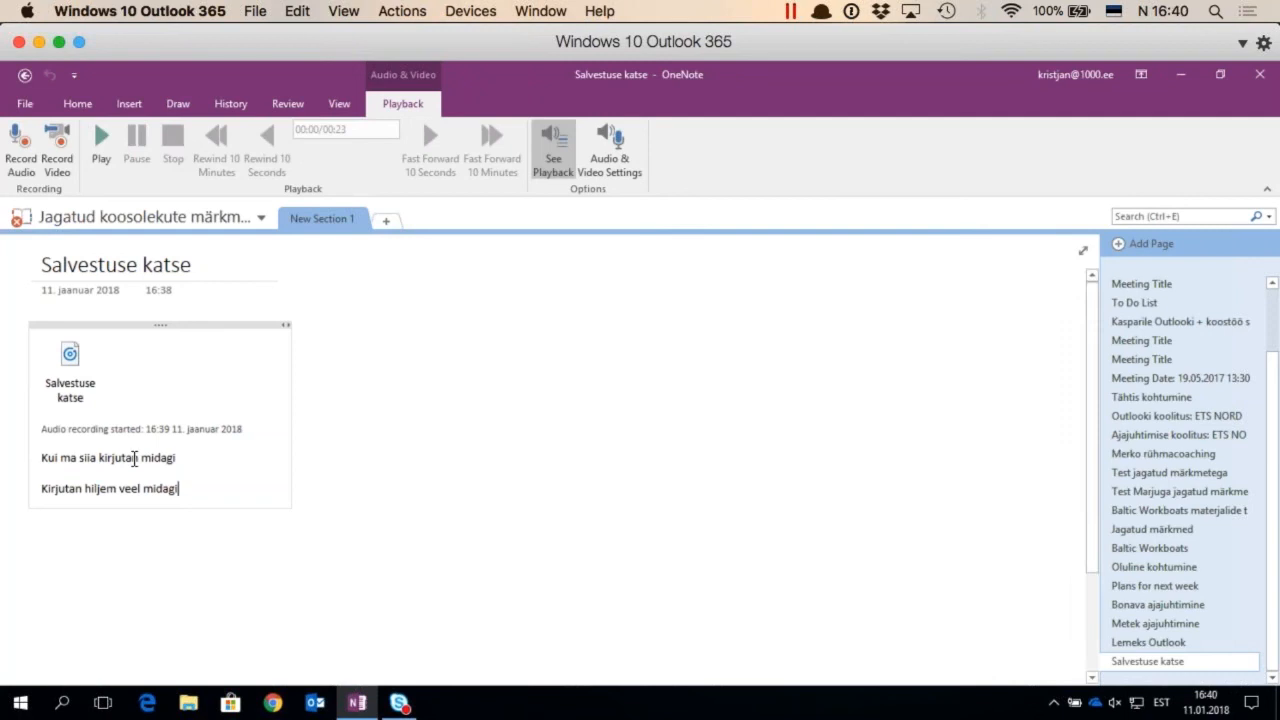
pyautogui.click(134, 459)
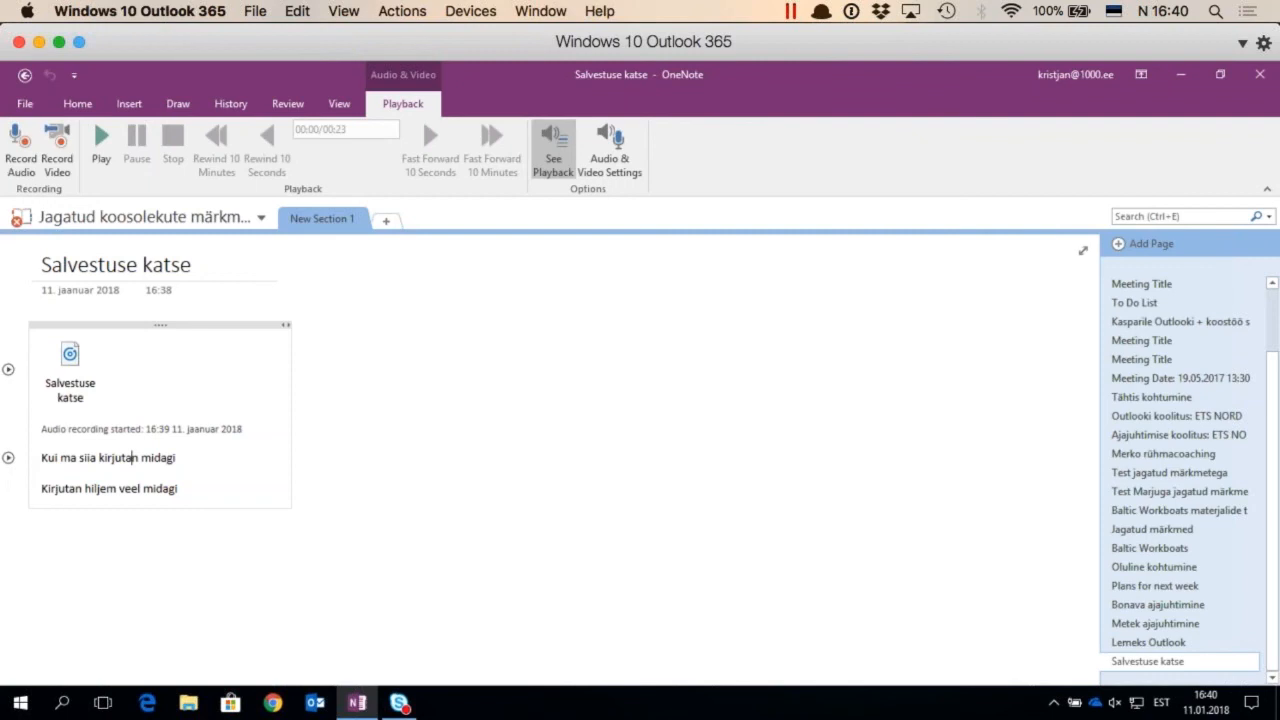
# Open the power options of the Windows virtual machine, pick an entry, and switch back to the Prezi presentation in Safari
pyautogui.click(21, 705)
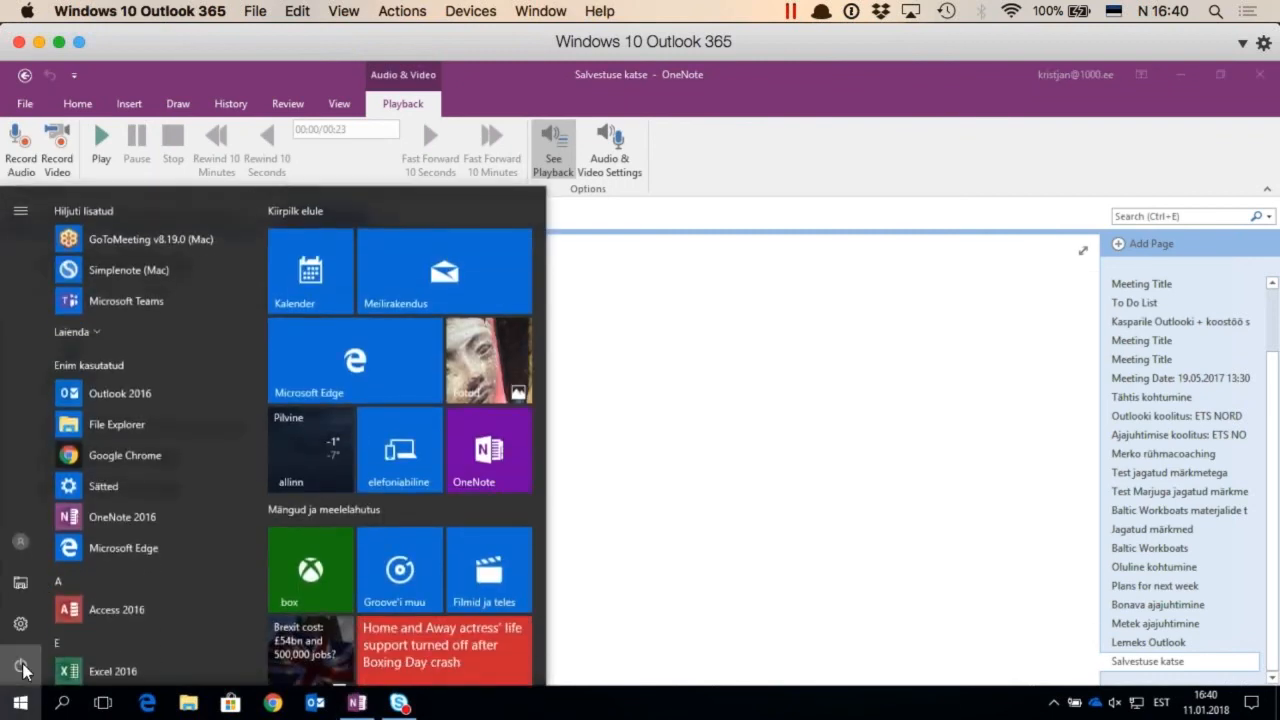
pyautogui.click(24, 670)
pyautogui.click(38, 598)
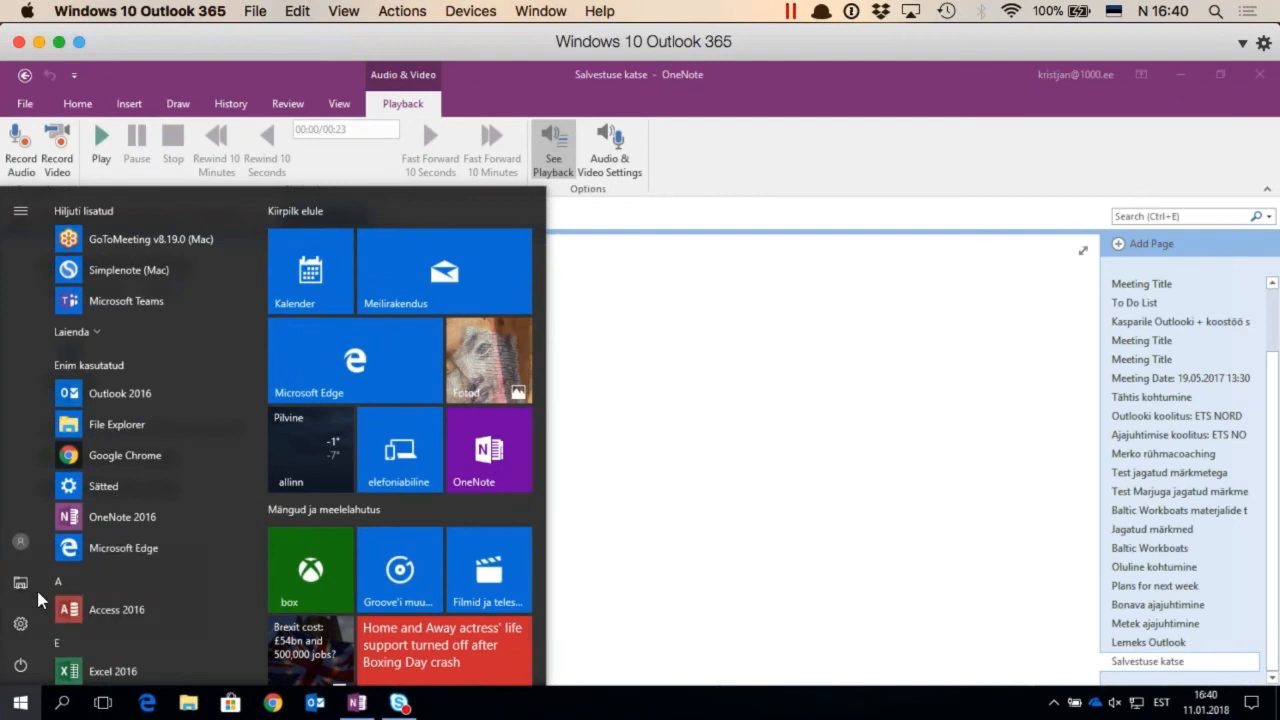
pyautogui.press('super+Tab')
pyautogui.press('super+Tab')
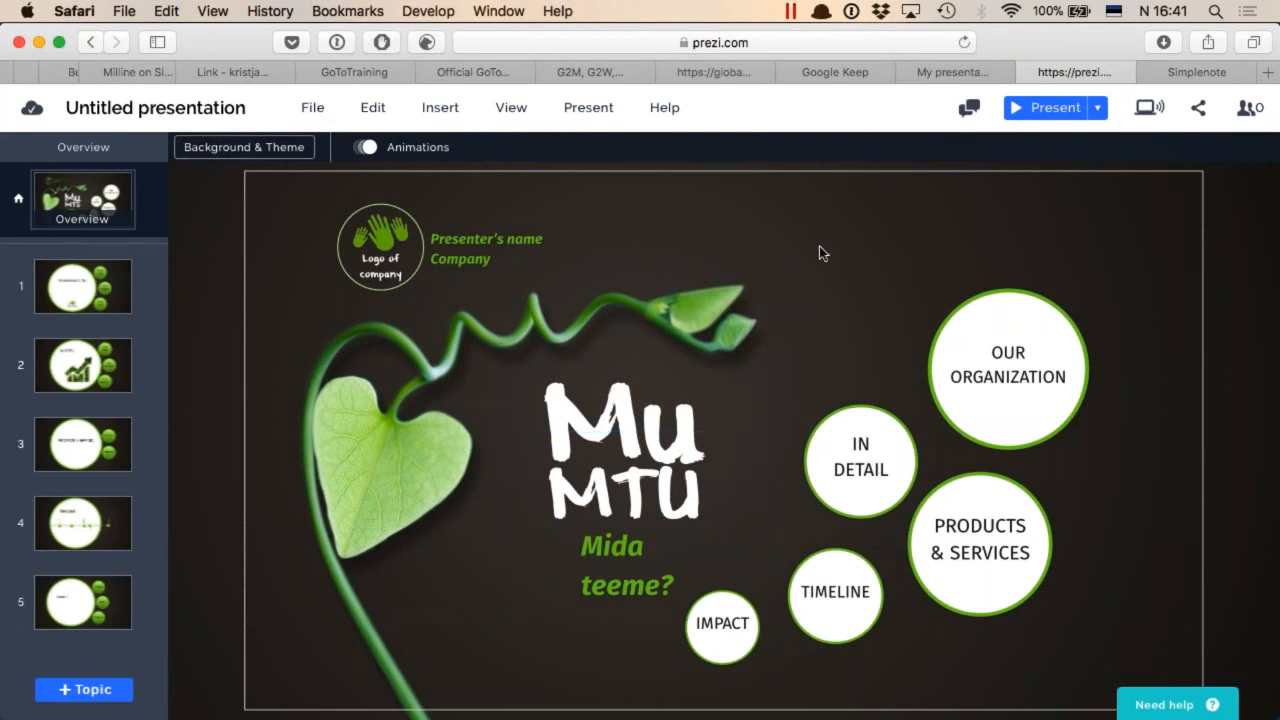
# Open the survey list page selgepilt.ee/kusitlused/ in a new browser tab
pyautogui.press('super+s')
pyautogui.press('super+t')
pyautogui.write('selge')
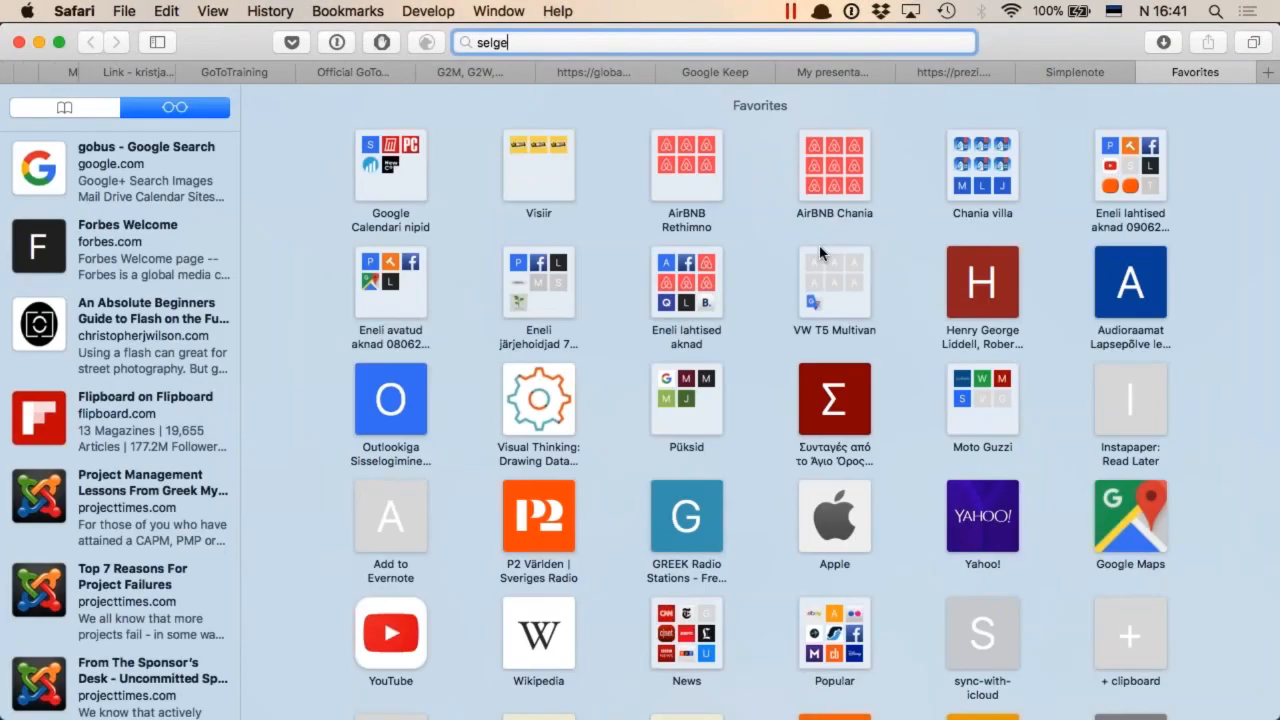
pyautogui.write('pilt.ee/k')
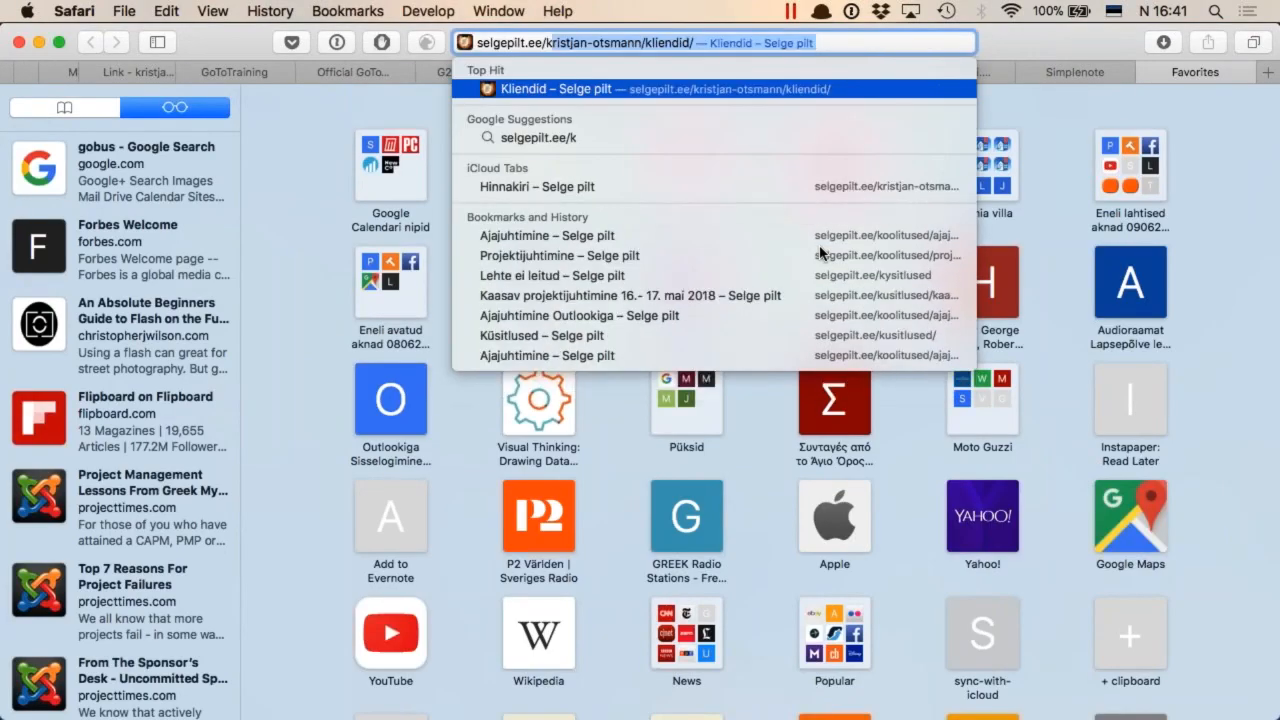
pyautogui.write('usitlused/')
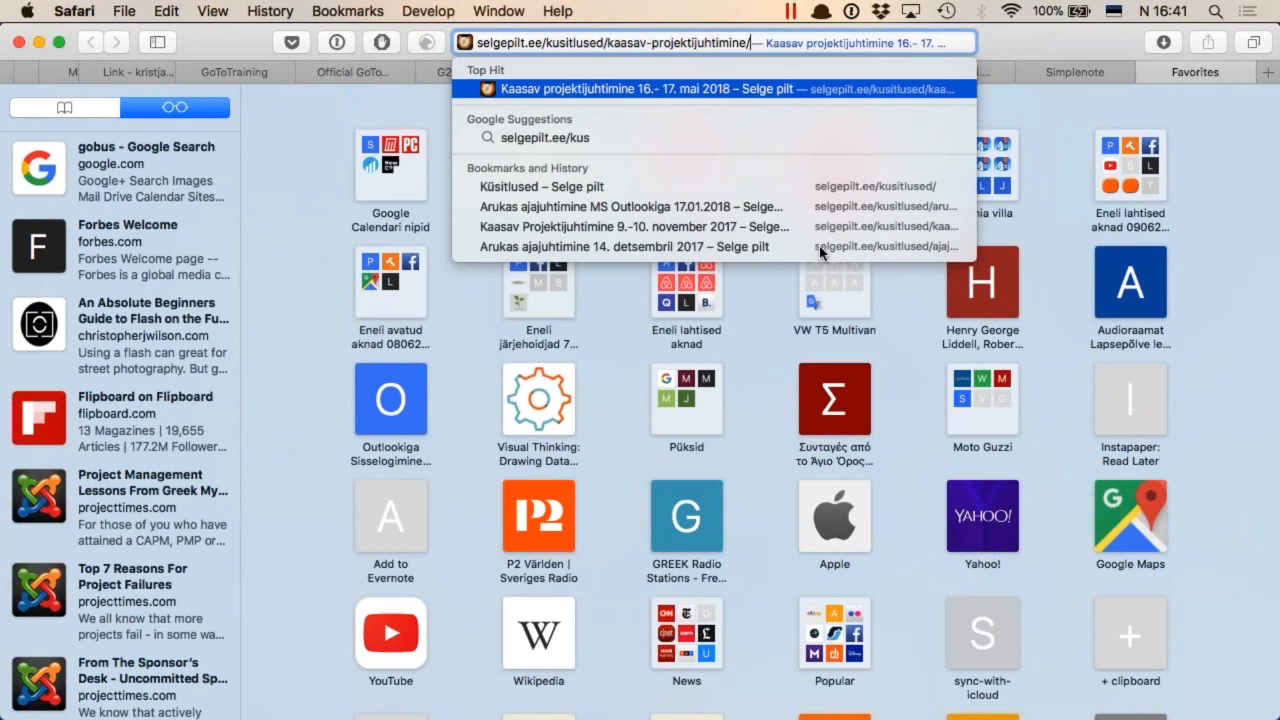
pyautogui.press('Return')
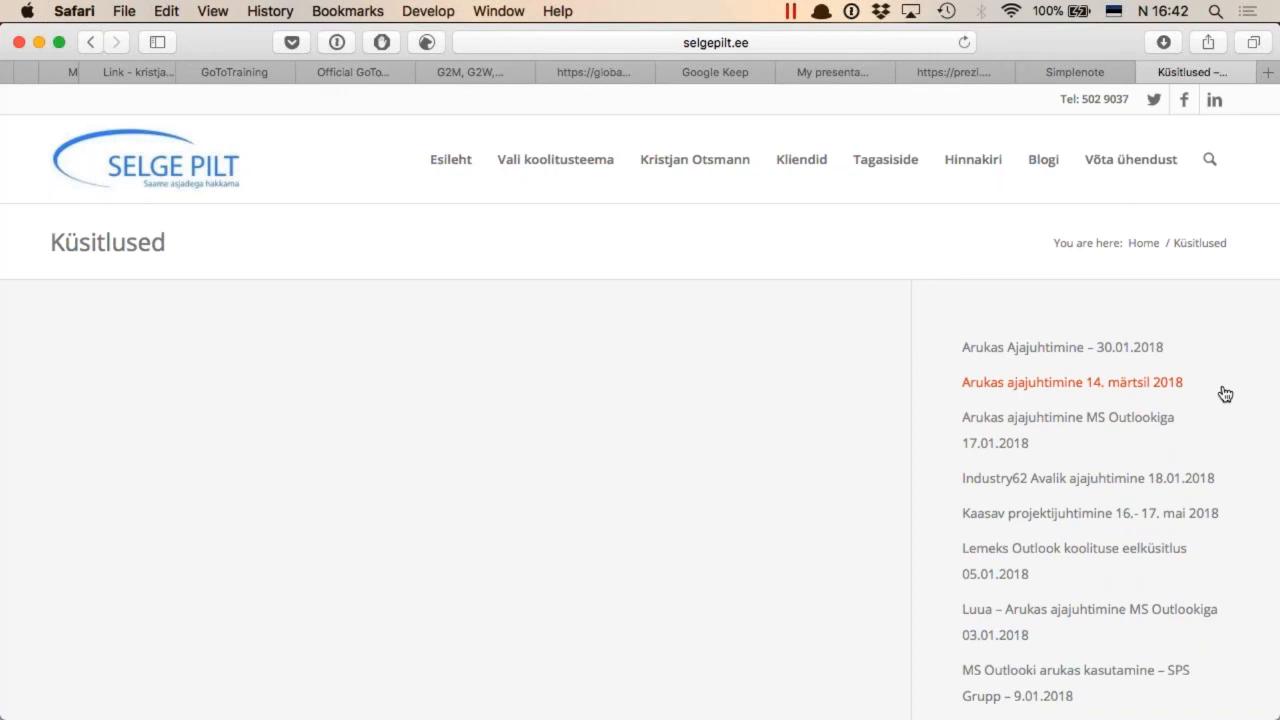
# Open the survey "Luua – Arukas ajajuhtimine MS Outlookiga 03.01.2018" from the survey list
pyautogui.scroll(-1, 1222, 434)
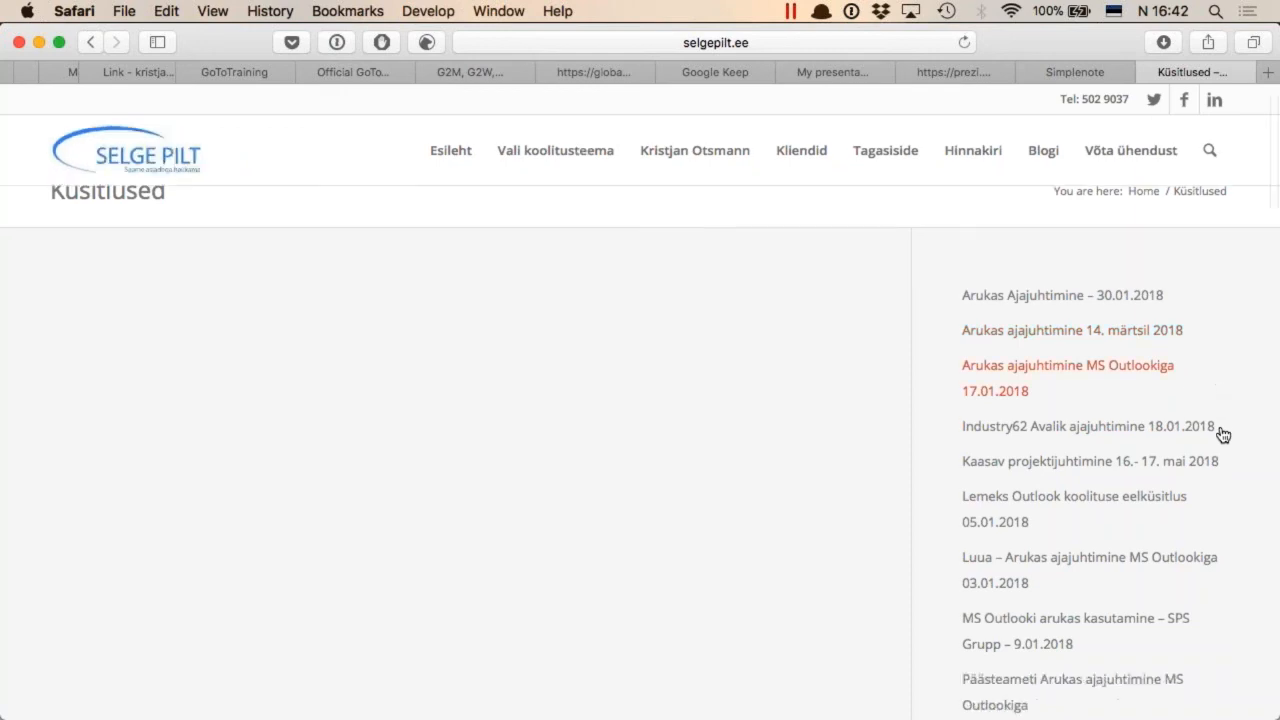
pyautogui.scroll(-4, 1222, 434)
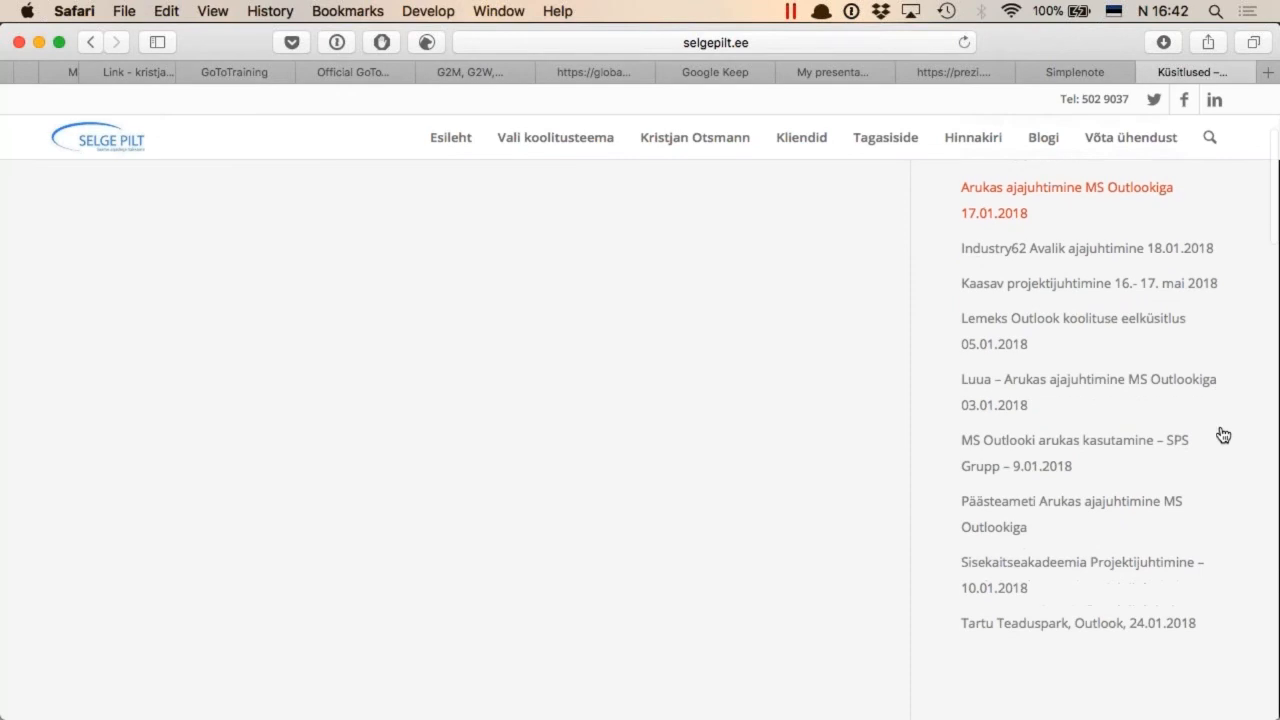
pyautogui.click(1066, 386)
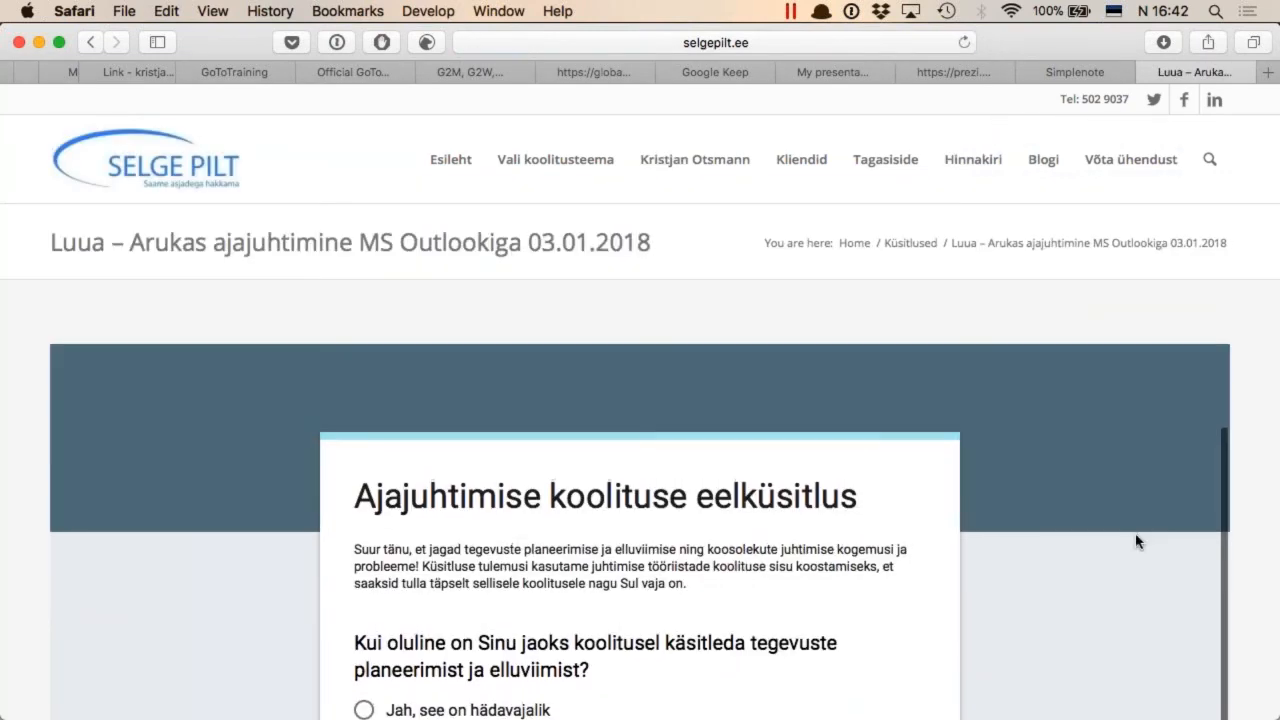
# Answer the question on the importance of planning activities with "Pole üldse teema" and continue to the form's second page
pyautogui.scroll(-1, 1134, 537)
pyautogui.scroll(-5, 1135, 541)
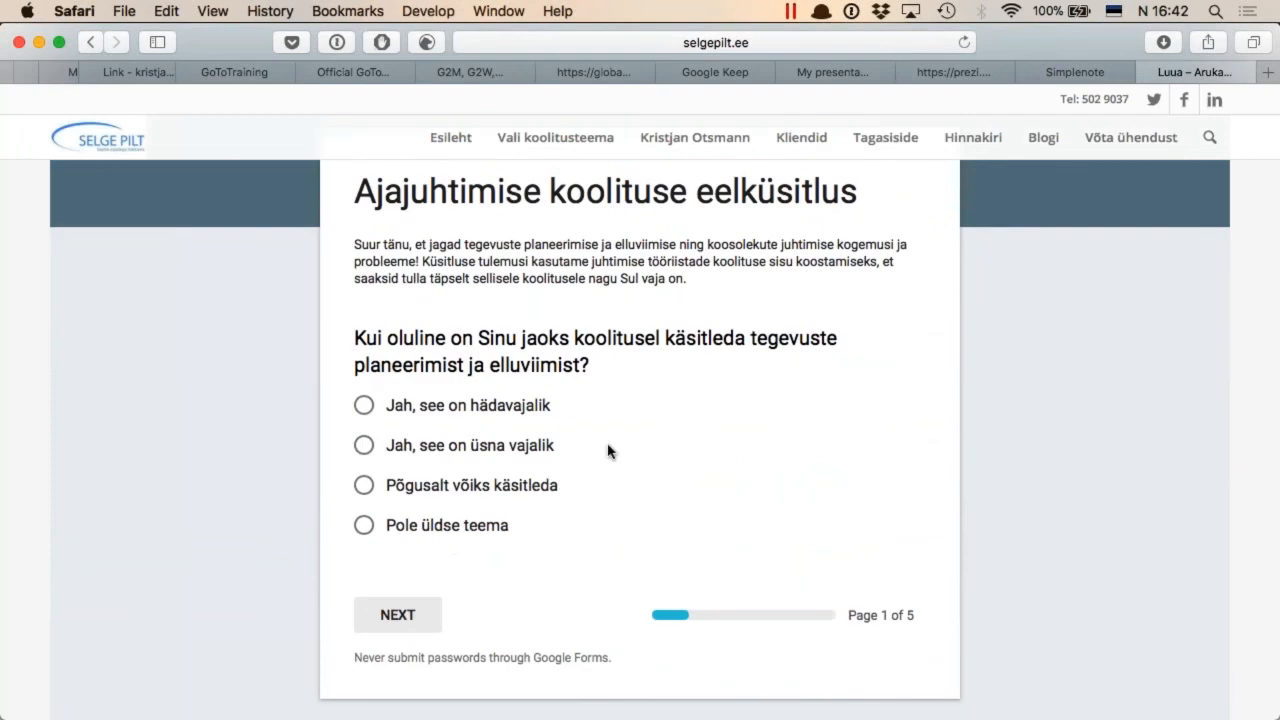
pyautogui.click(365, 410)
pyautogui.click(365, 527)
pyautogui.click(409, 618)
# Look through the time management questions on the second page of the survey form
pyautogui.scroll(-10, 409, 618)
pyautogui.scroll(-5, 409, 620)
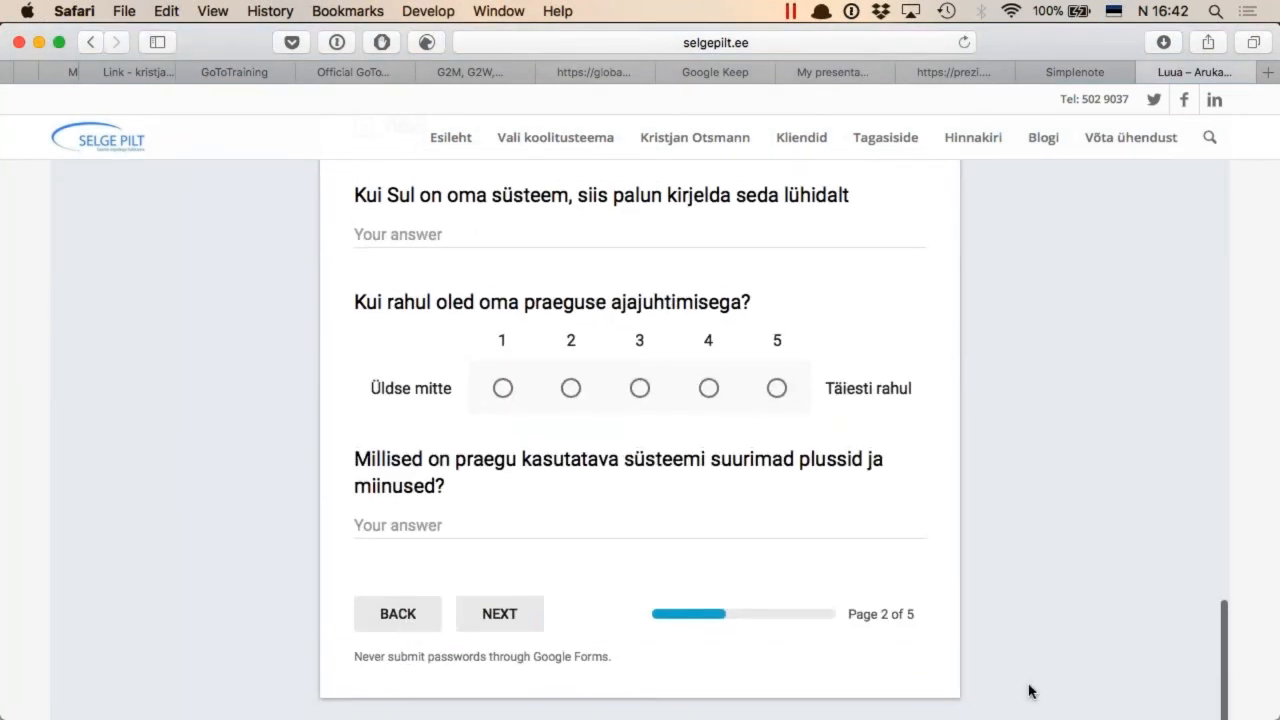
pyautogui.scroll(5, 890, 437)
pyautogui.scroll(10, 890, 437)
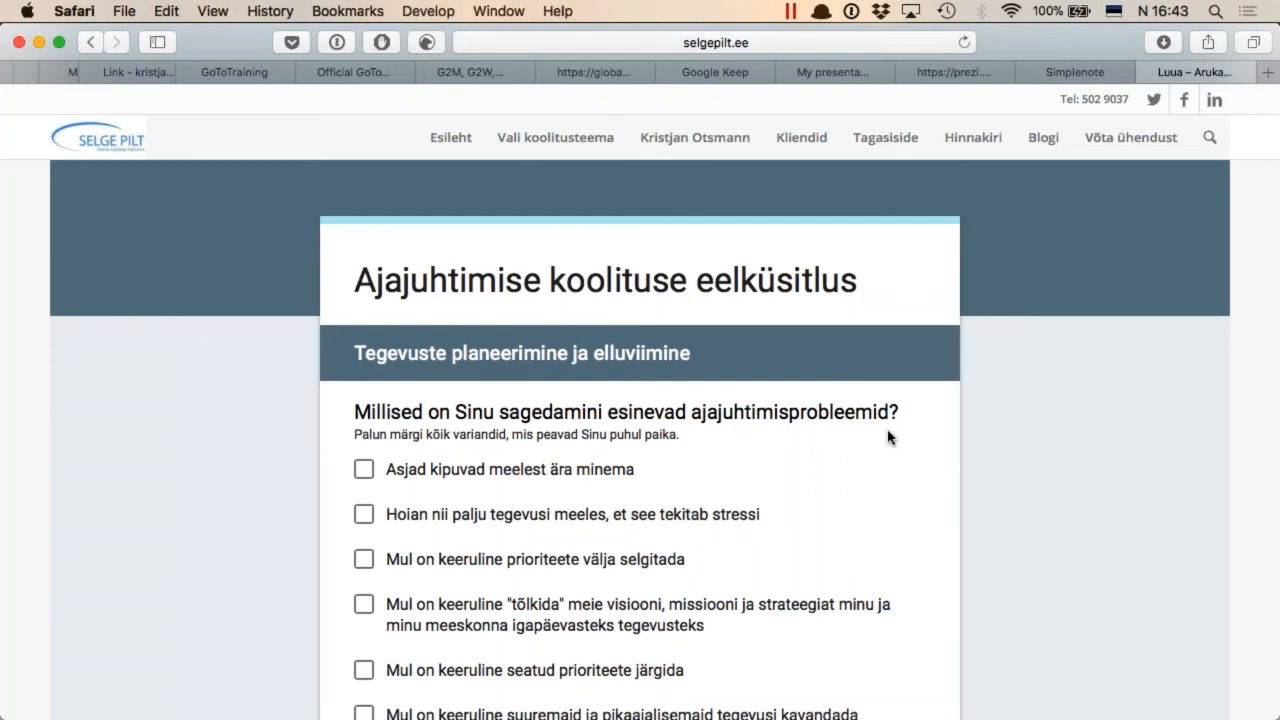
# Close the survey tab and open zapier.com in a new browser tab
pyautogui.press('super+w')
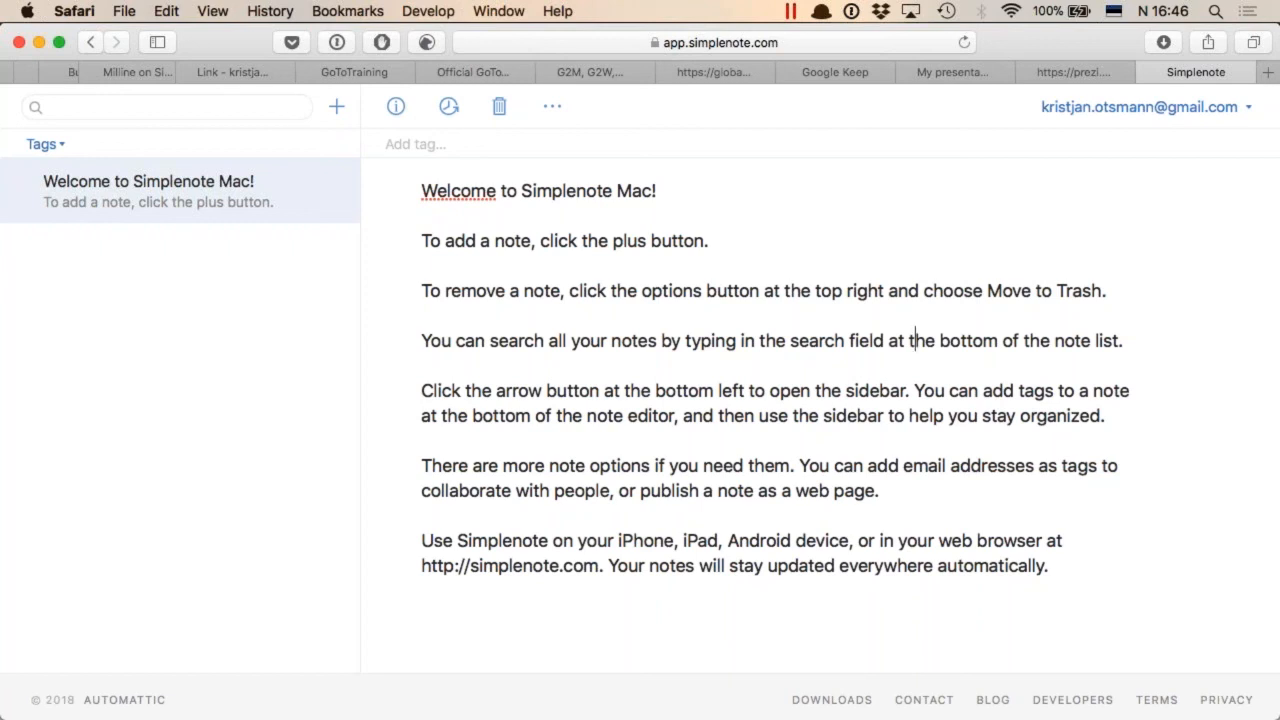
pyautogui.press('super+t')
pyautogui.write('zapi')
pyautogui.press('Return')
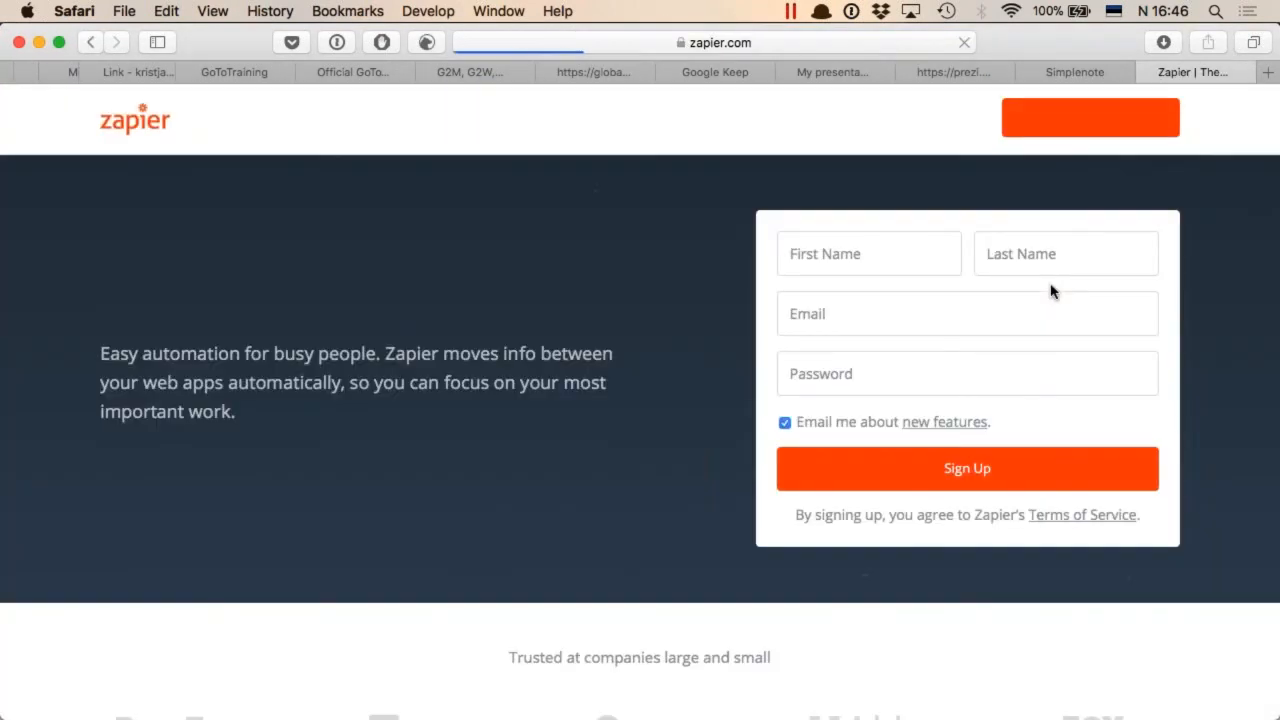
# Open Zapier's page for exploring all apps and search it for "dropbox", checking the Dropbox entry's description
pyautogui.click(887, 121)
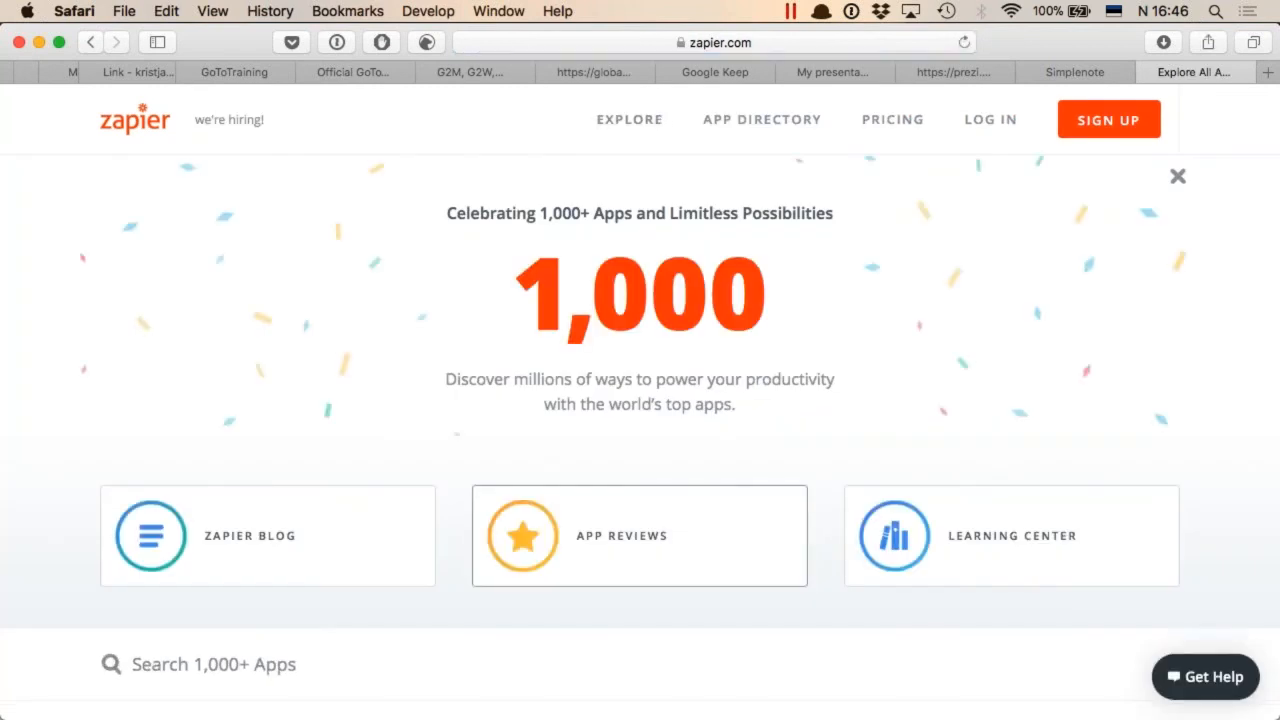
pyautogui.click(283, 677)
pyautogui.write('dropbox')
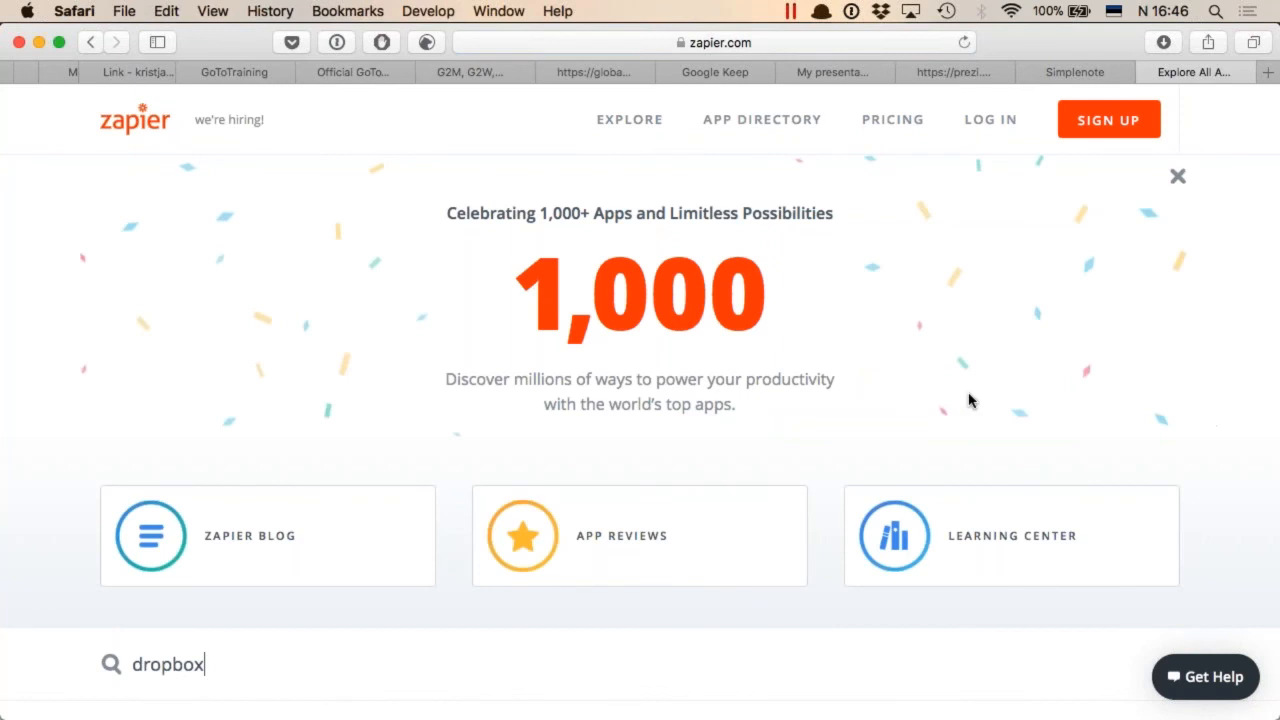
pyautogui.scroll(-5, 971, 401)
pyautogui.moveTo(146, 288)
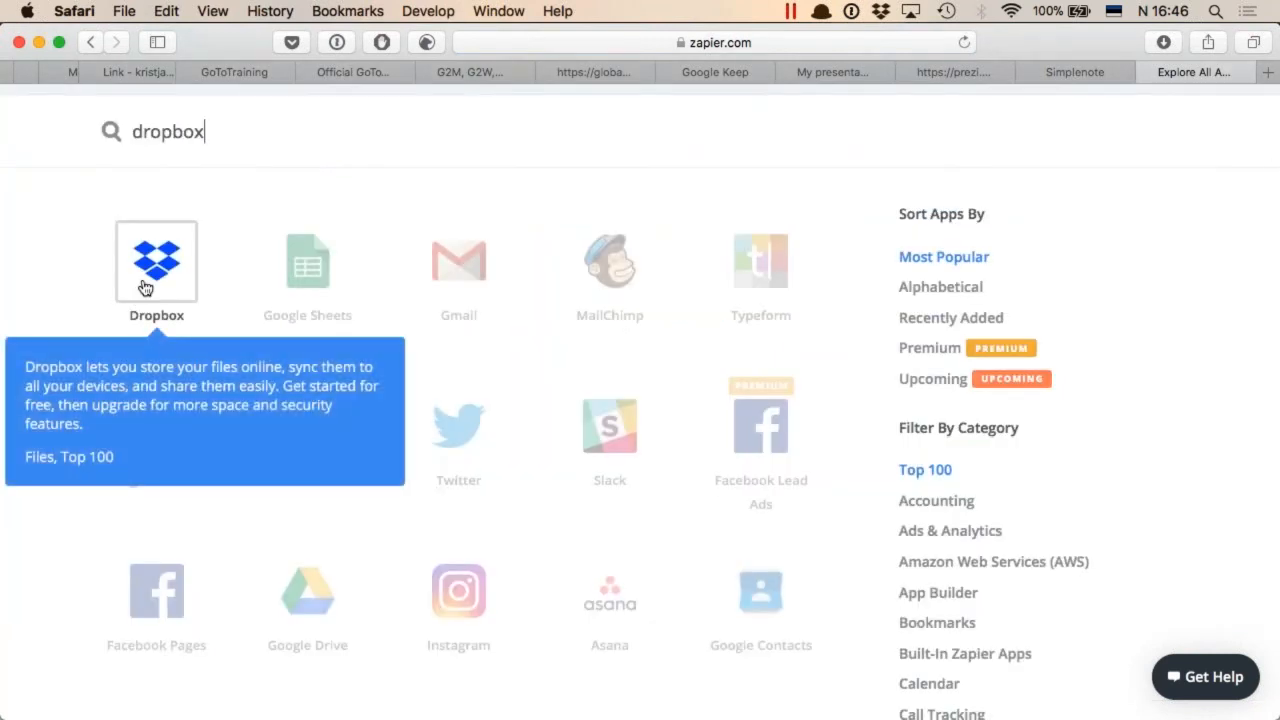
# Replace the app search term with "mindmeister" and look over the matching apps
pyautogui.scroll(3, 243, 327)
pyautogui.press('super+a')
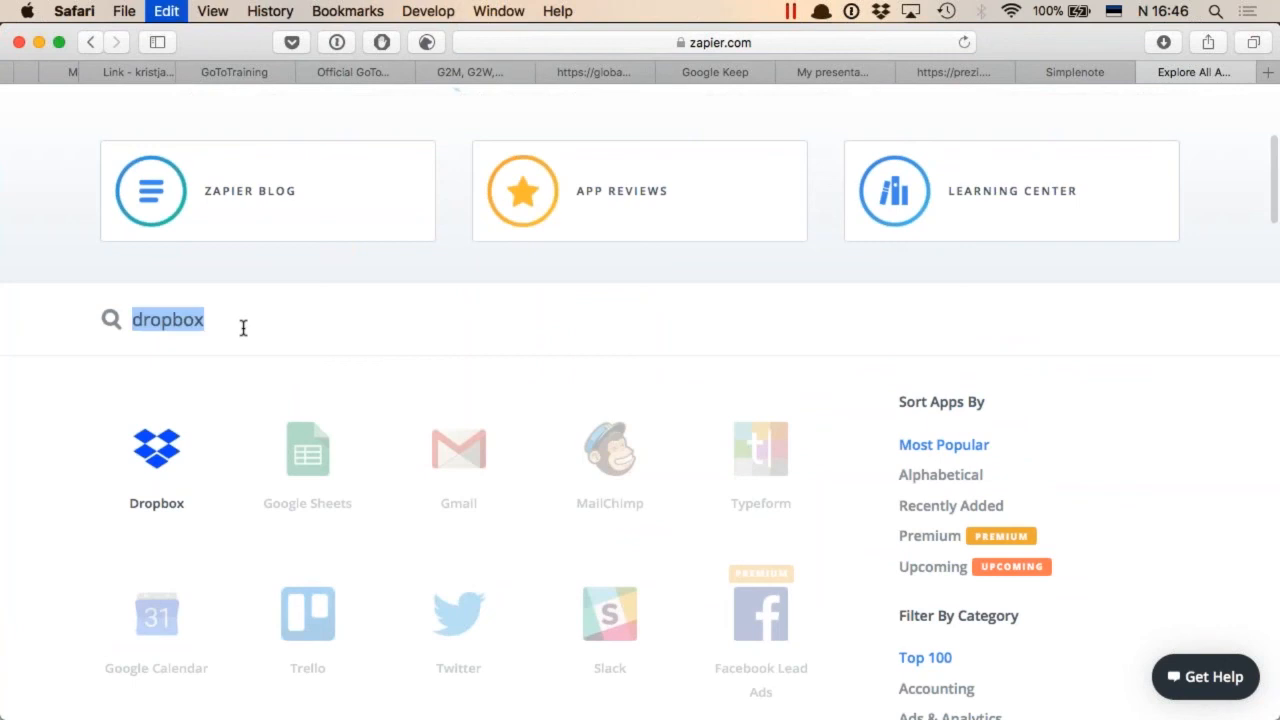
pyautogui.write('mindmeister')
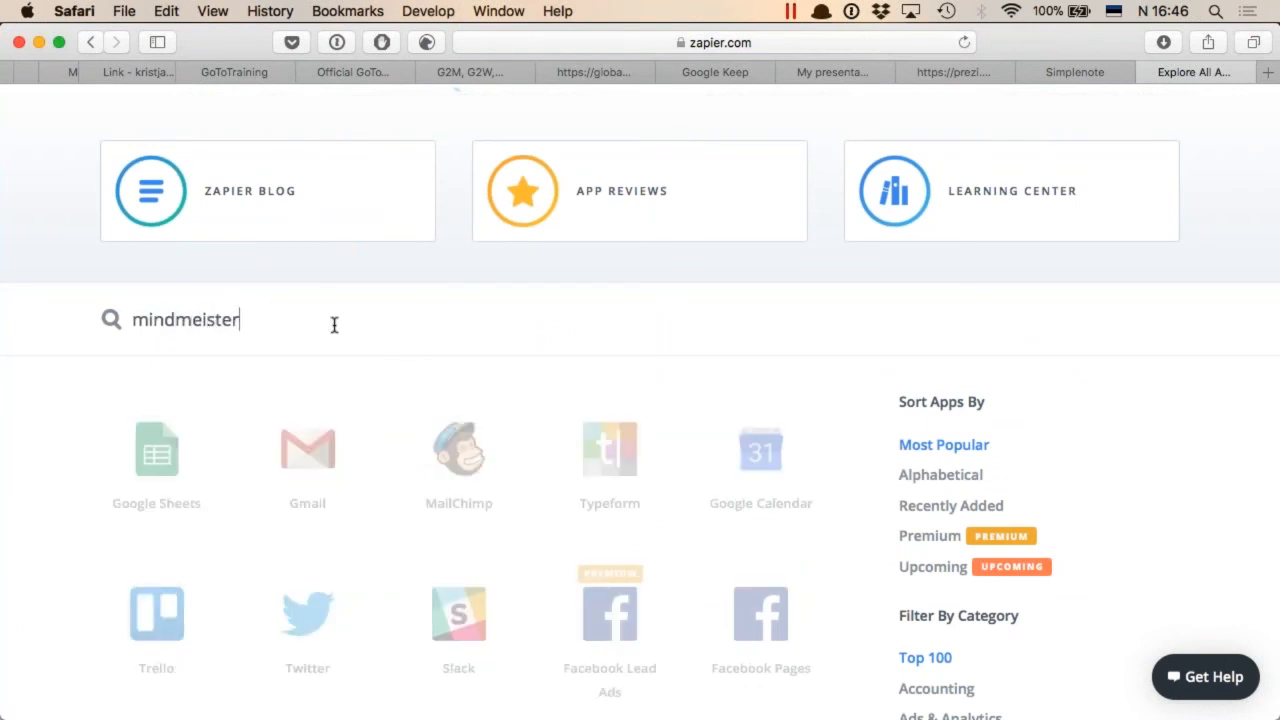
pyautogui.scroll(-1, 355, 358)
pyautogui.scroll(5, 355, 358)
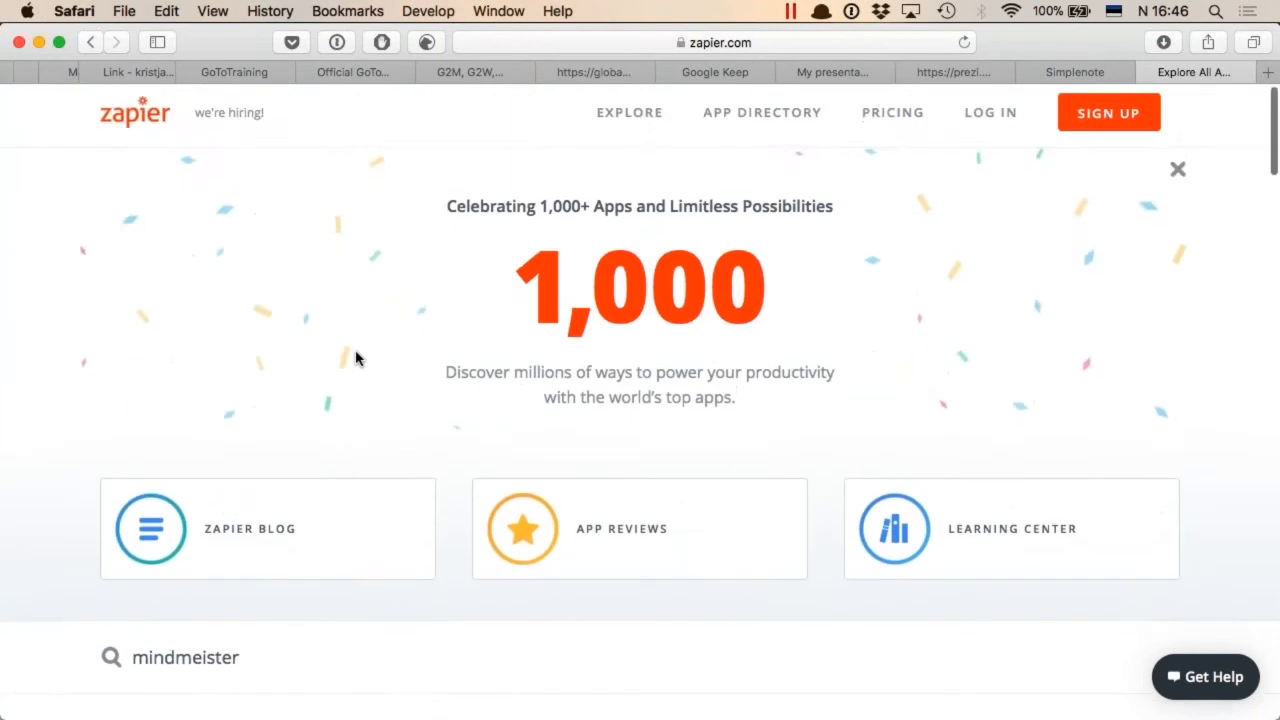
# Open the Zapier Blog from the app exploration page
pyautogui.scroll(-4, 356, 358)
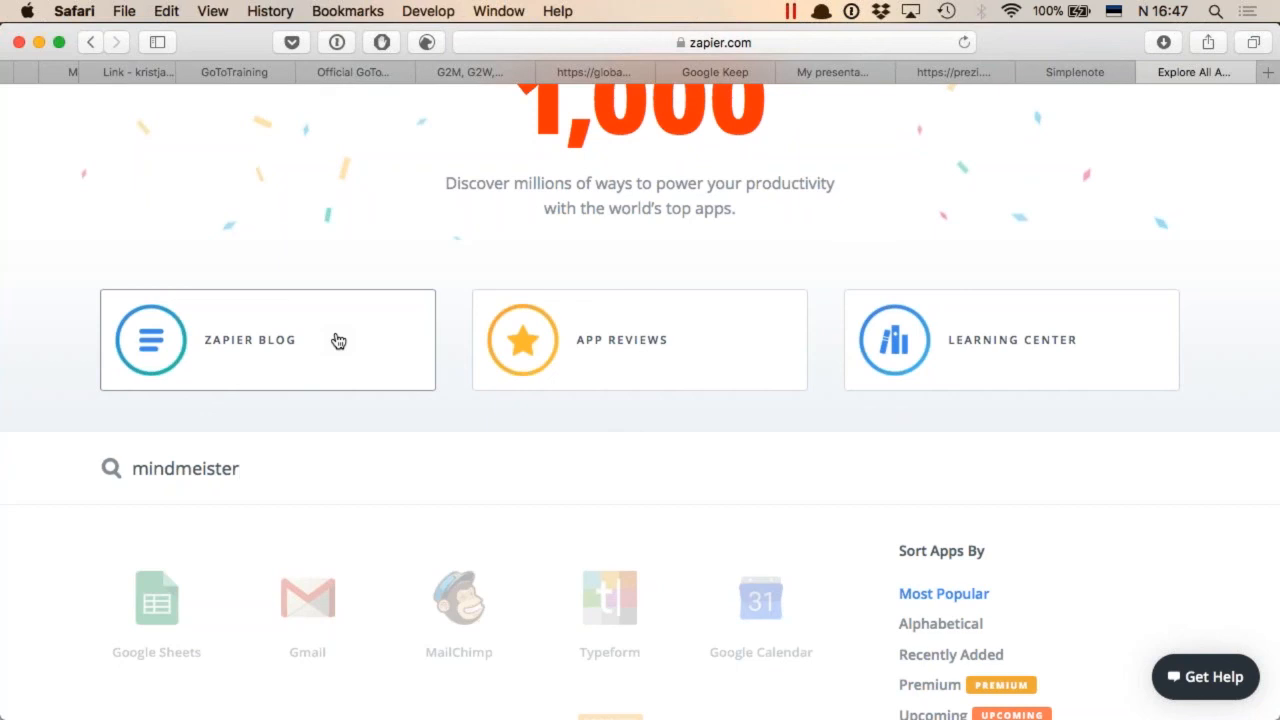
pyautogui.scroll(4, 640, 400)
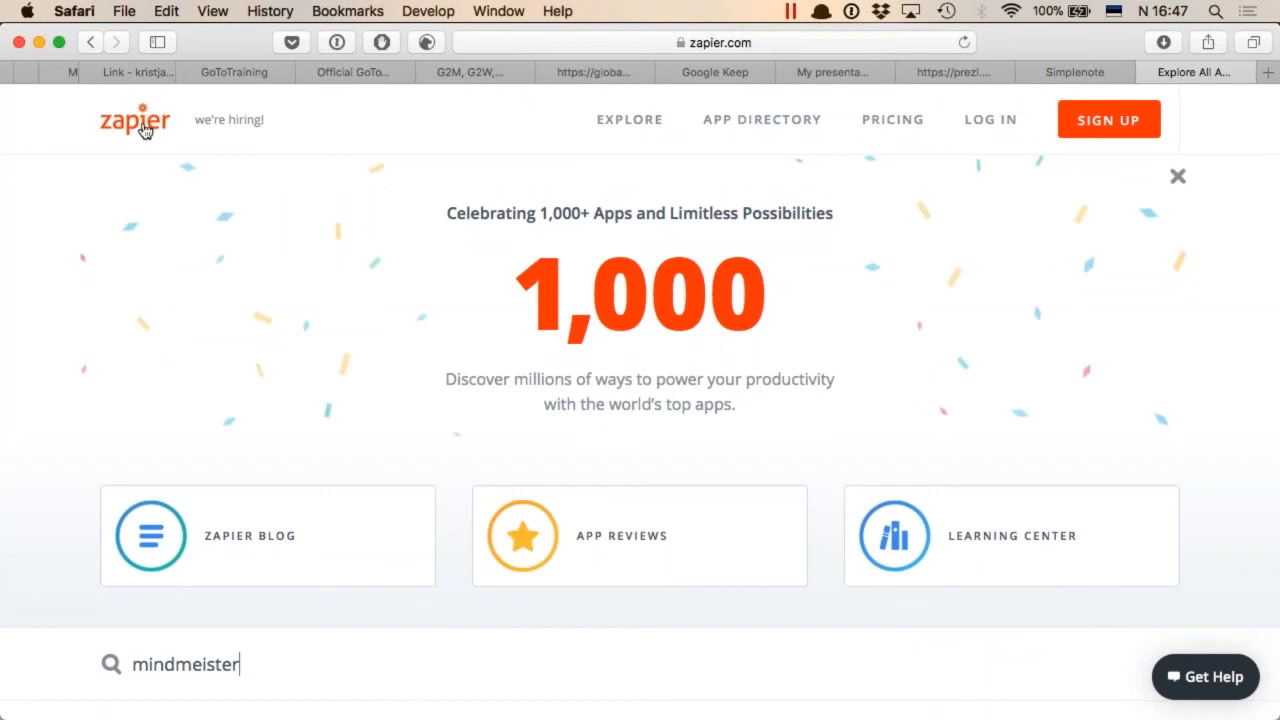
pyautogui.click(279, 546)
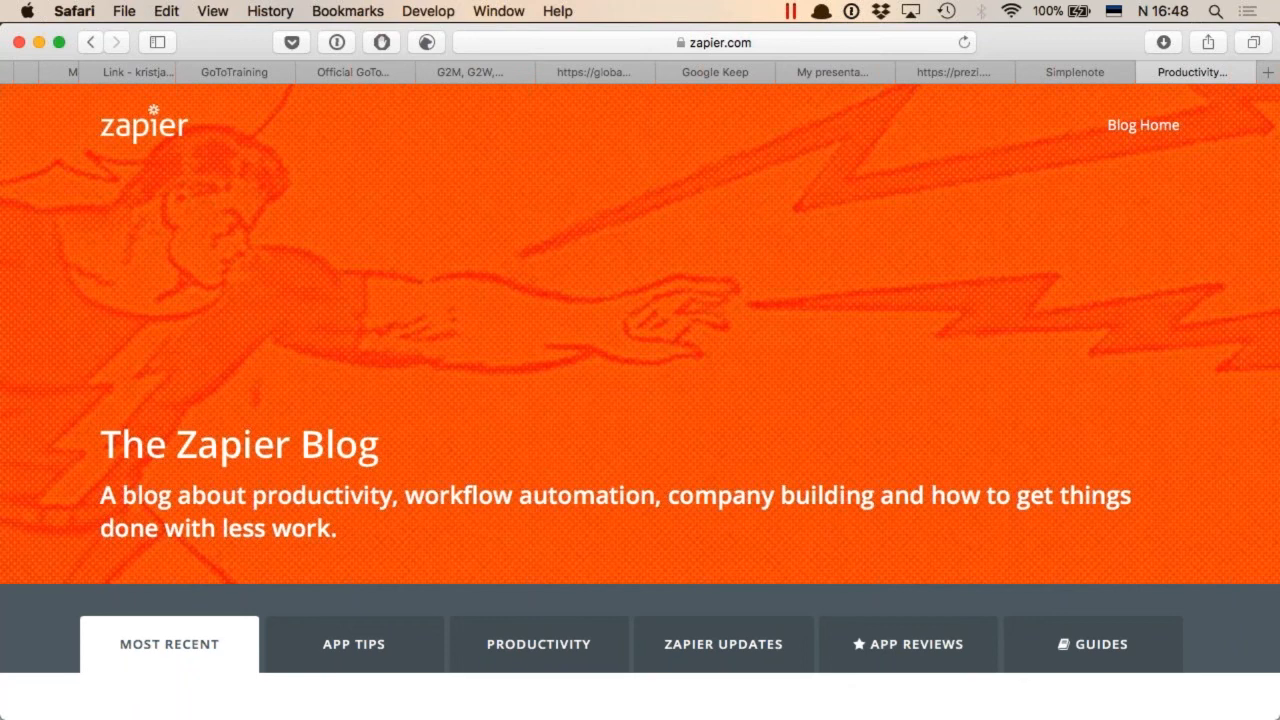
# Search the web for "surveymonkey" in a new browser tab and open the official SurveyMonkey site from the results
pyautogui.press('super+t')
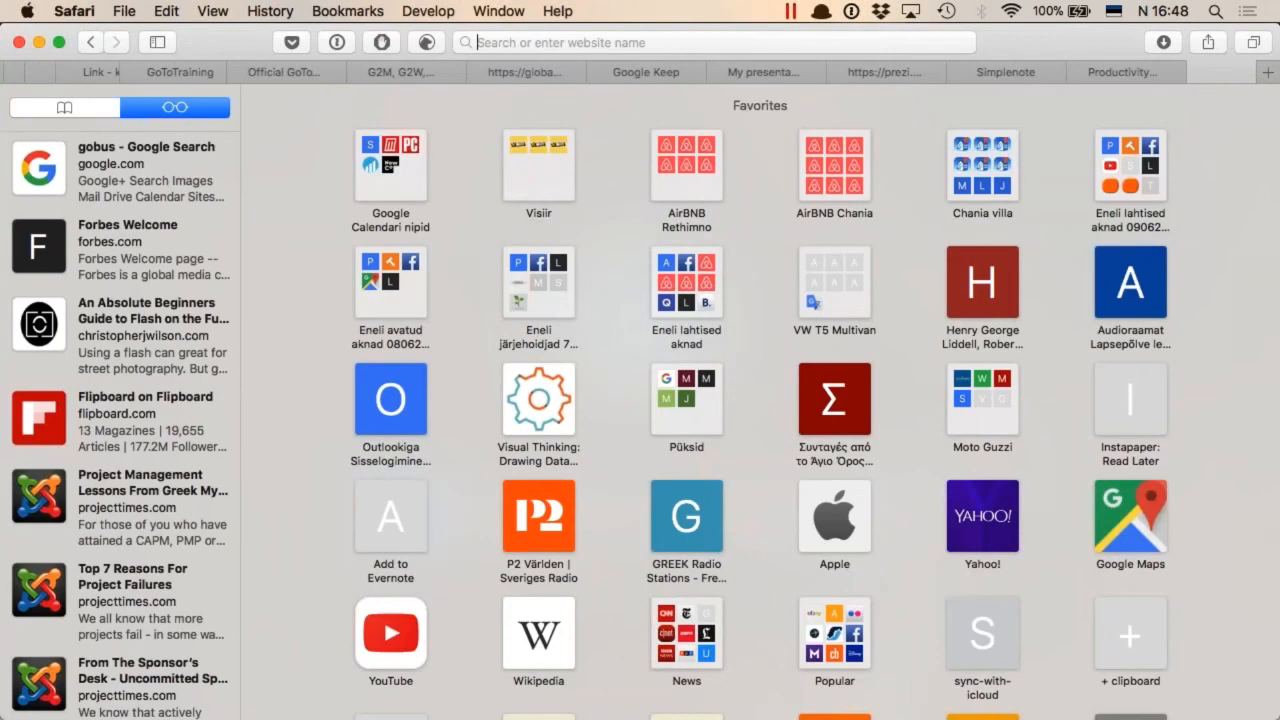
pyautogui.write('surveymonkey')
pyautogui.press('Return')
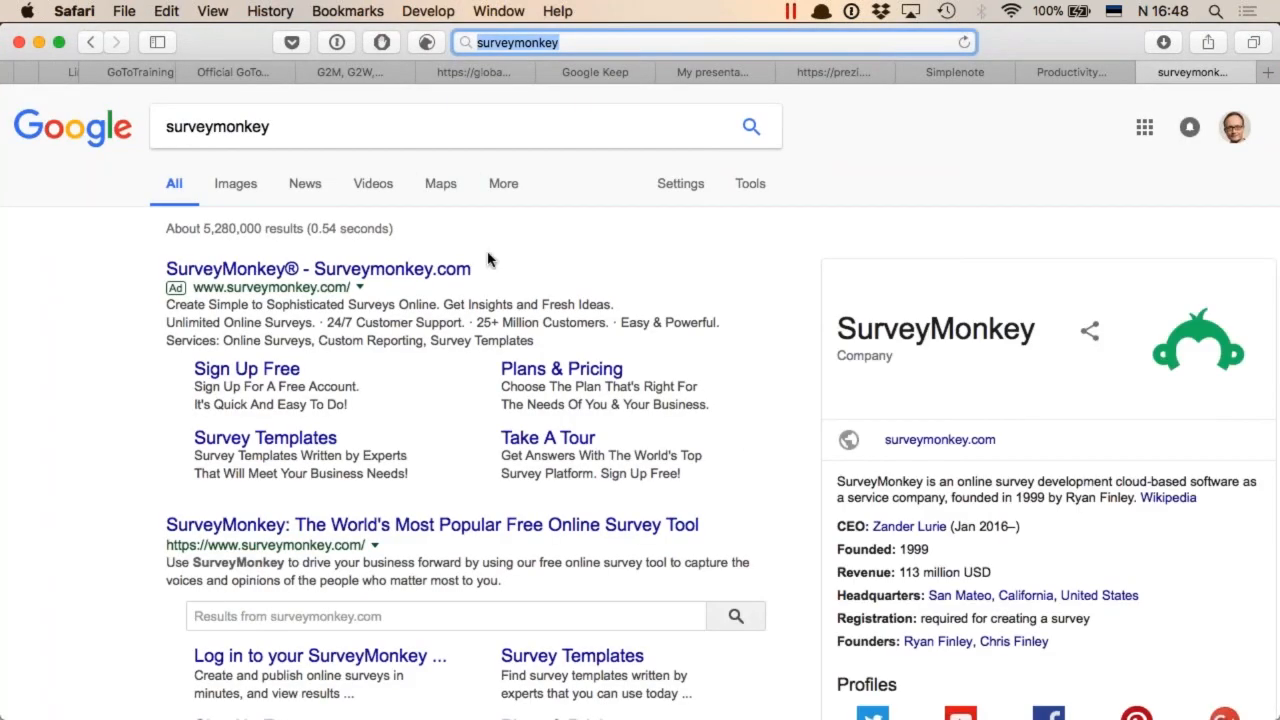
pyautogui.click(455, 526)
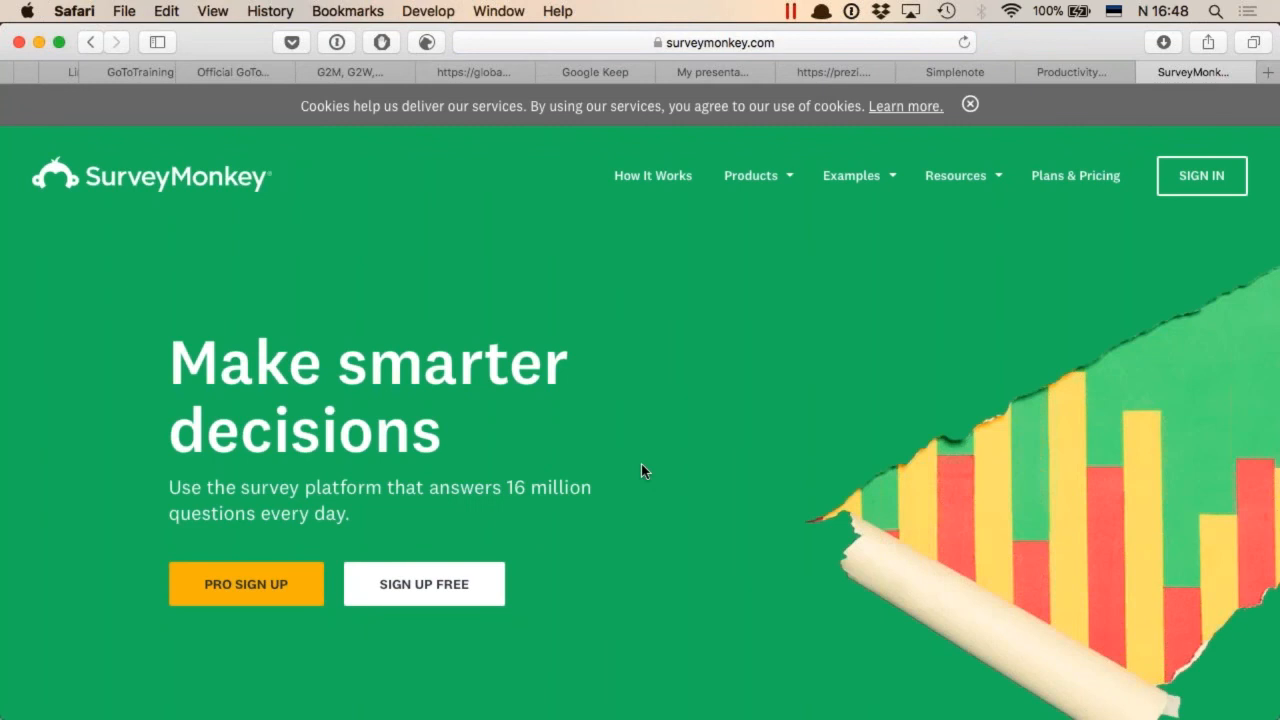
# Look over the SurveyMonkey home page and open its Plans & Pricing page
pyautogui.scroll(-1, 641, 471)
pyautogui.scroll(1, 641, 471)
pyautogui.click(1087, 185)
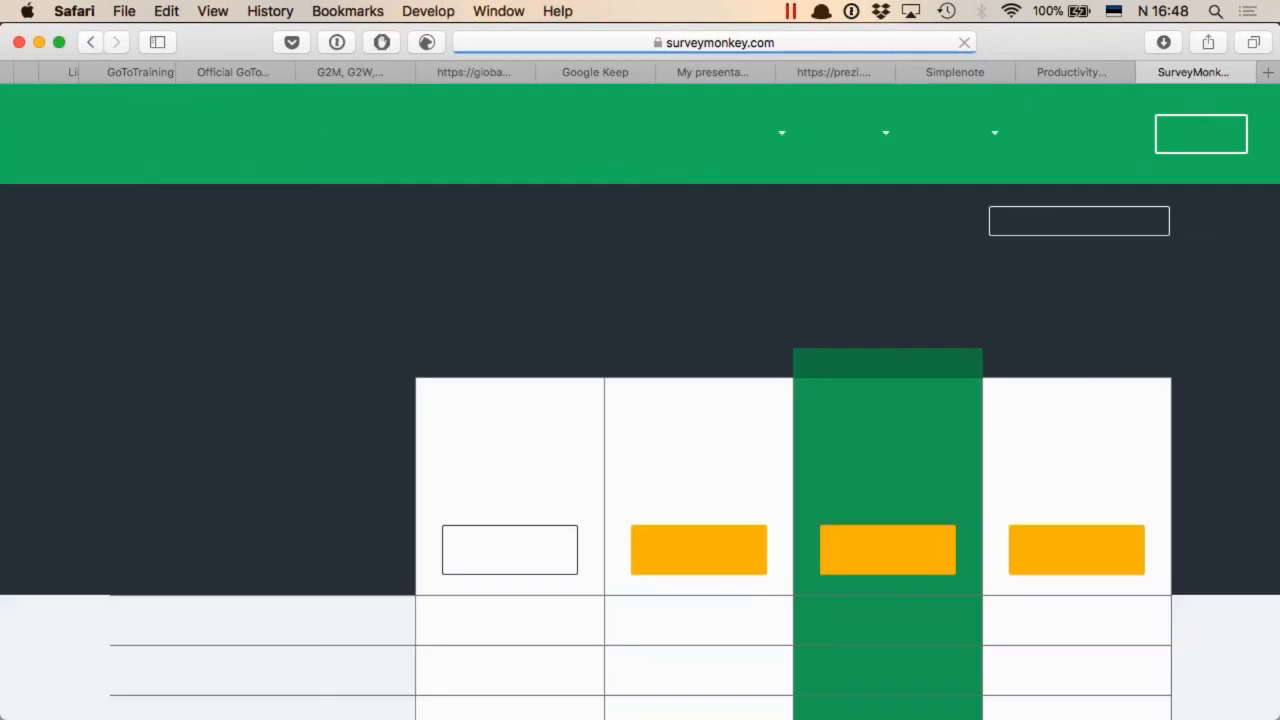
# Compare the features and prices of SurveyMonkey's Basic, Standard, Advantage and Premier plans
pyautogui.scroll(-5, 1233, 454)
pyautogui.scroll(-3, 1233, 454)
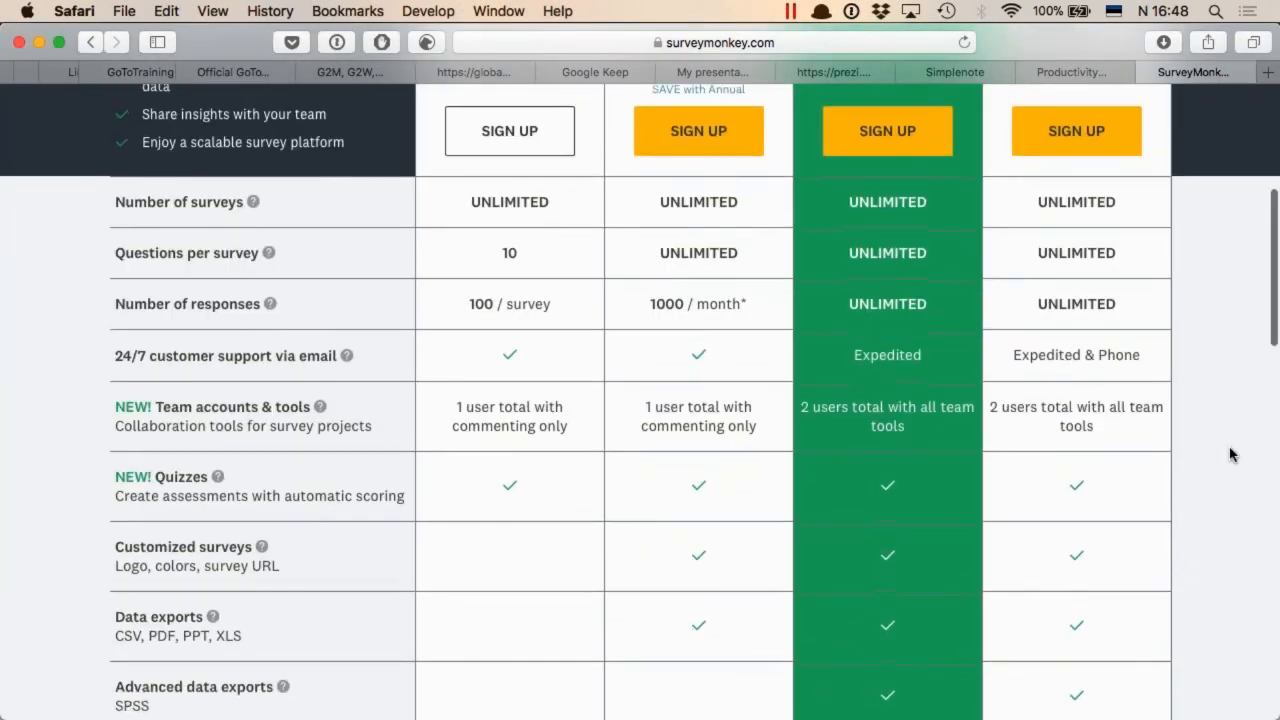
pyautogui.scroll(-3, 1233, 454)
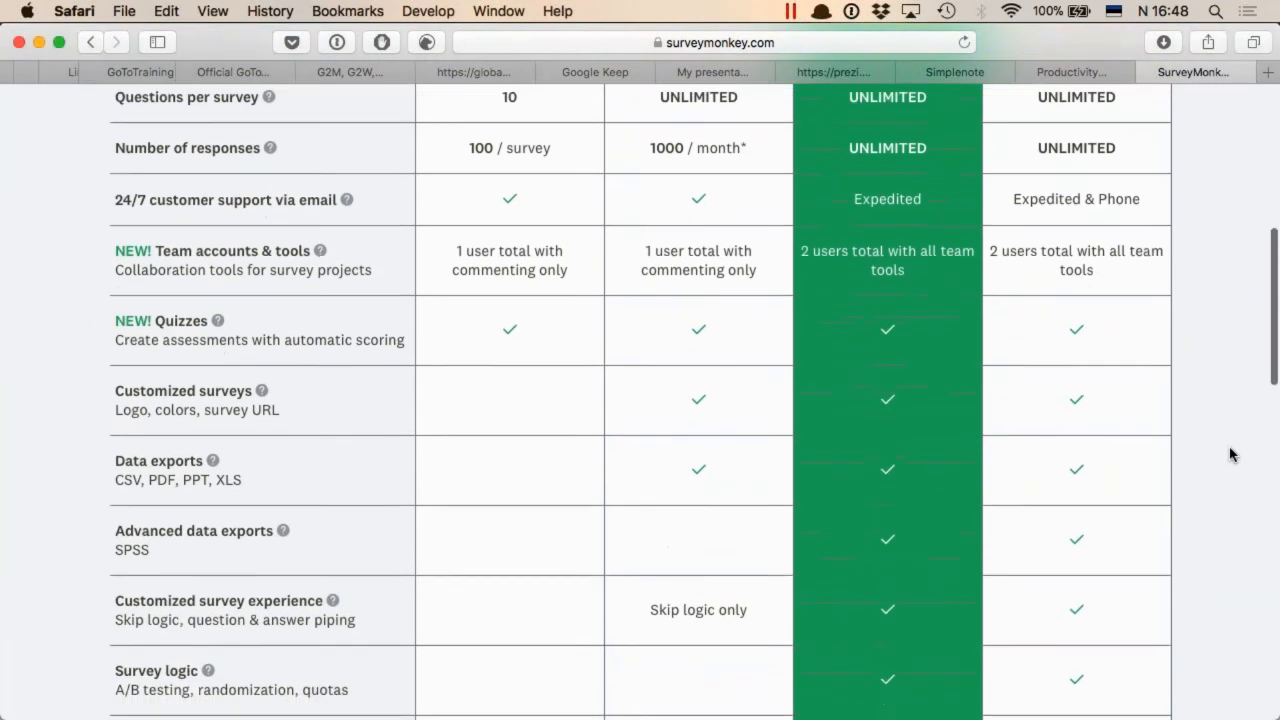
pyautogui.scroll(-4, 1233, 454)
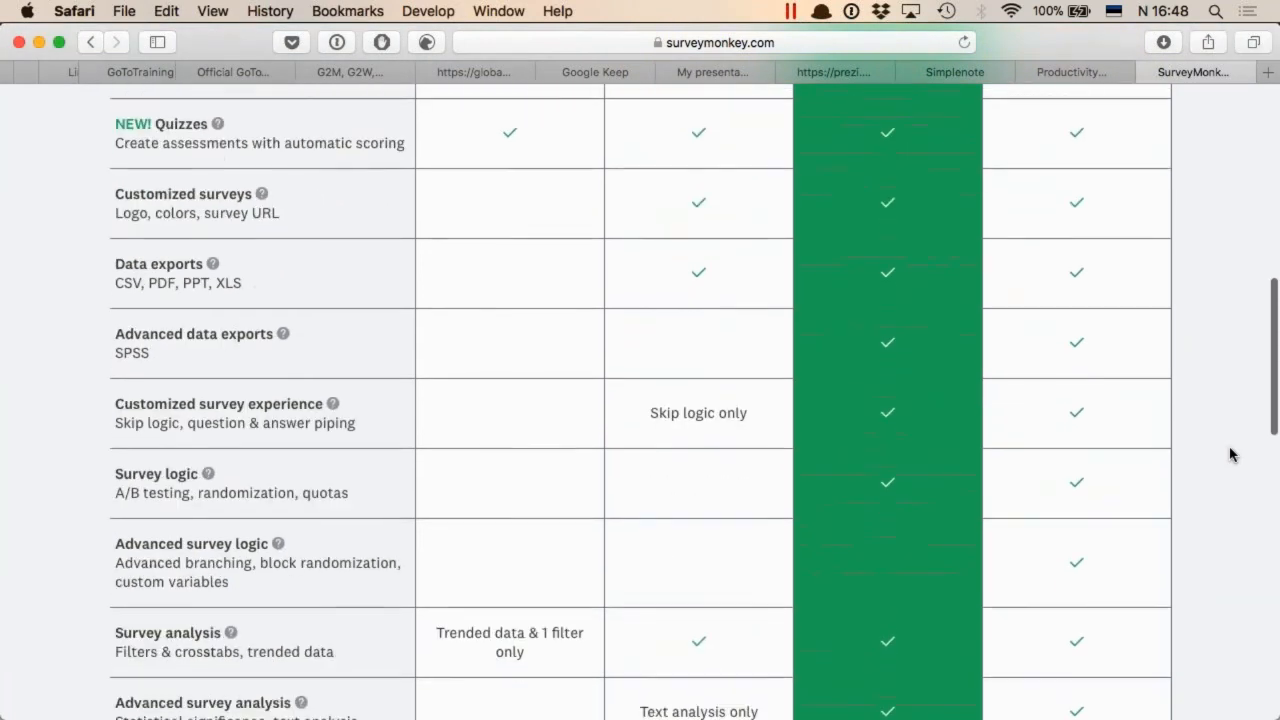
pyautogui.scroll(-4, 1230, 454)
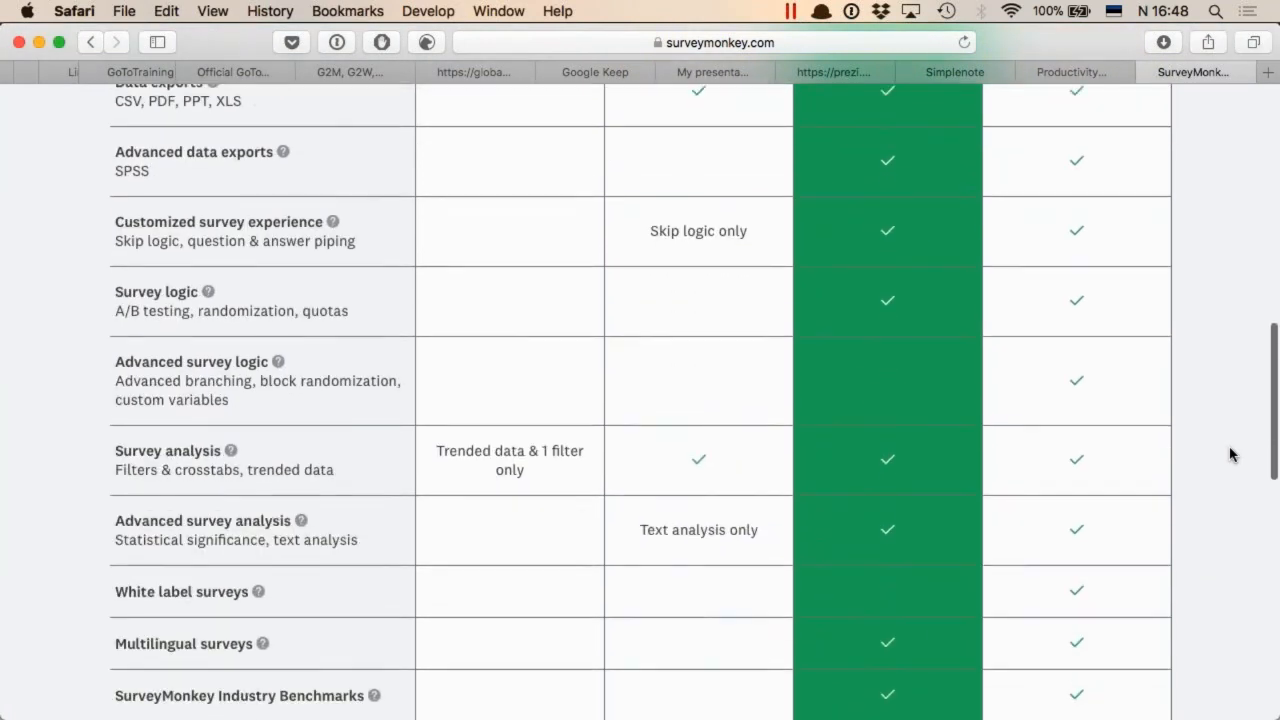
pyautogui.scroll(-1, 1231, 454)
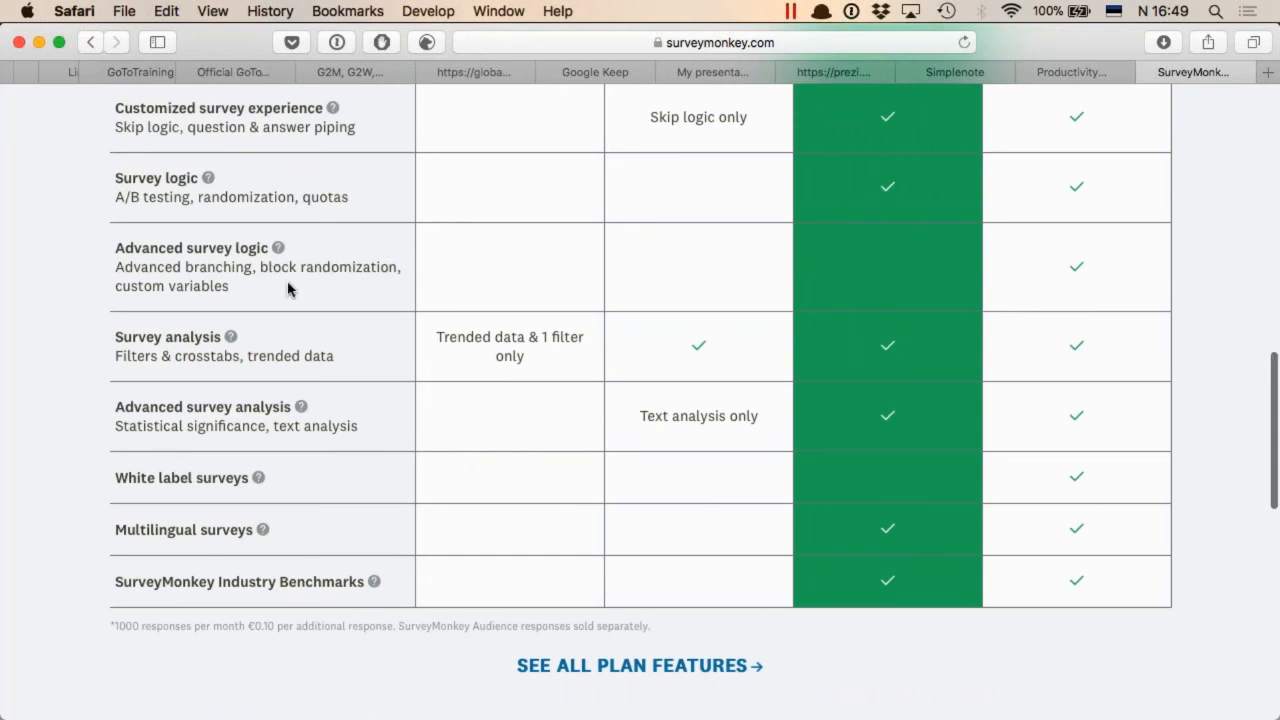
pyautogui.scroll(15, 323, 298)
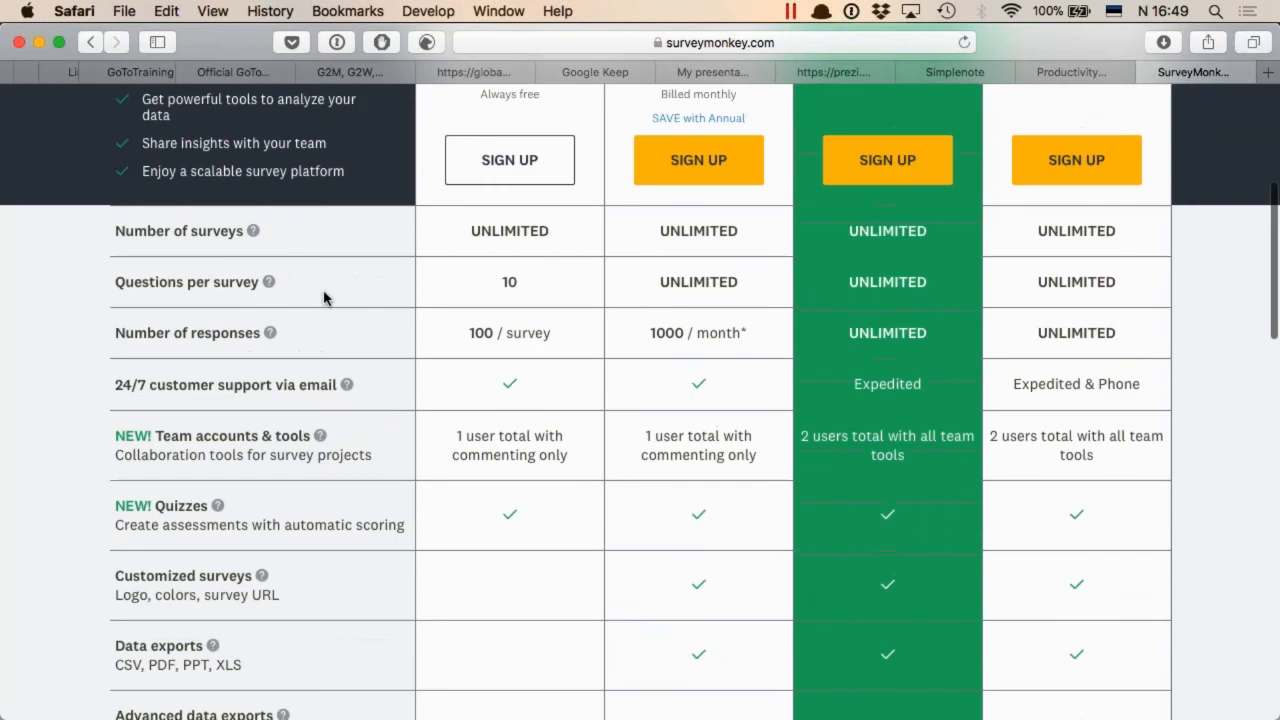
pyautogui.scroll(-4, 323, 298)
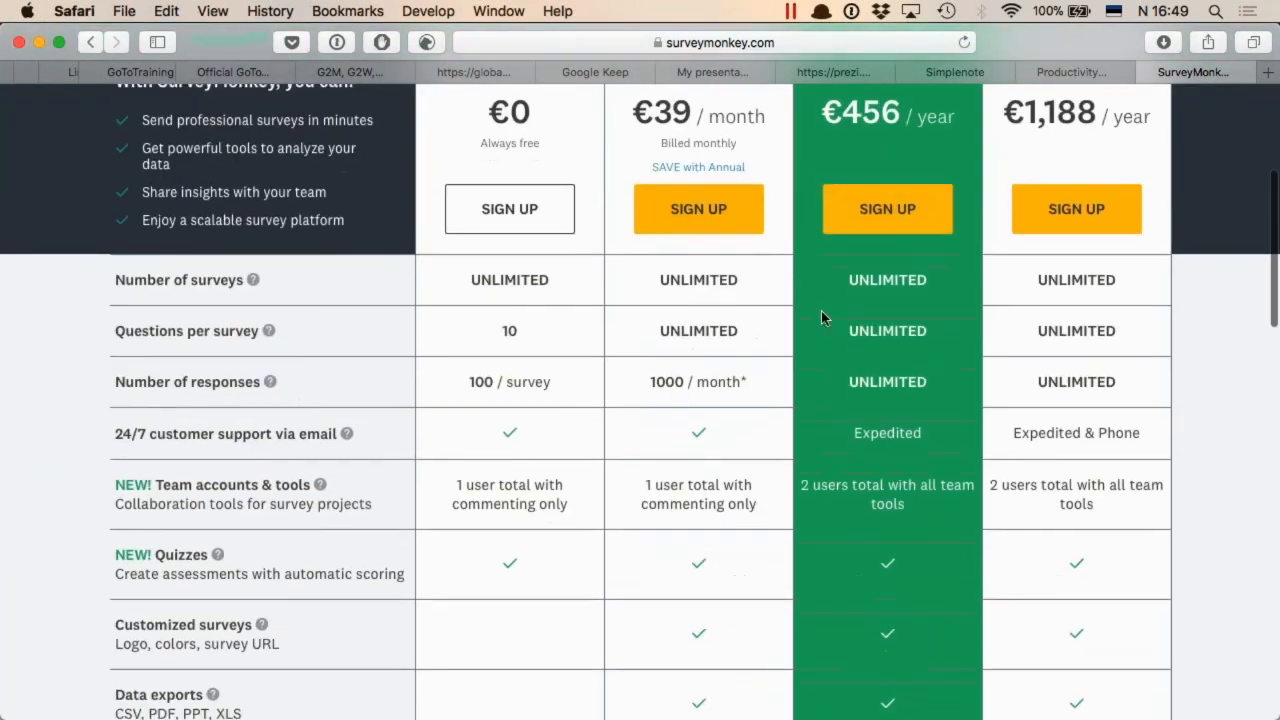
pyautogui.scroll(4, 823, 317)
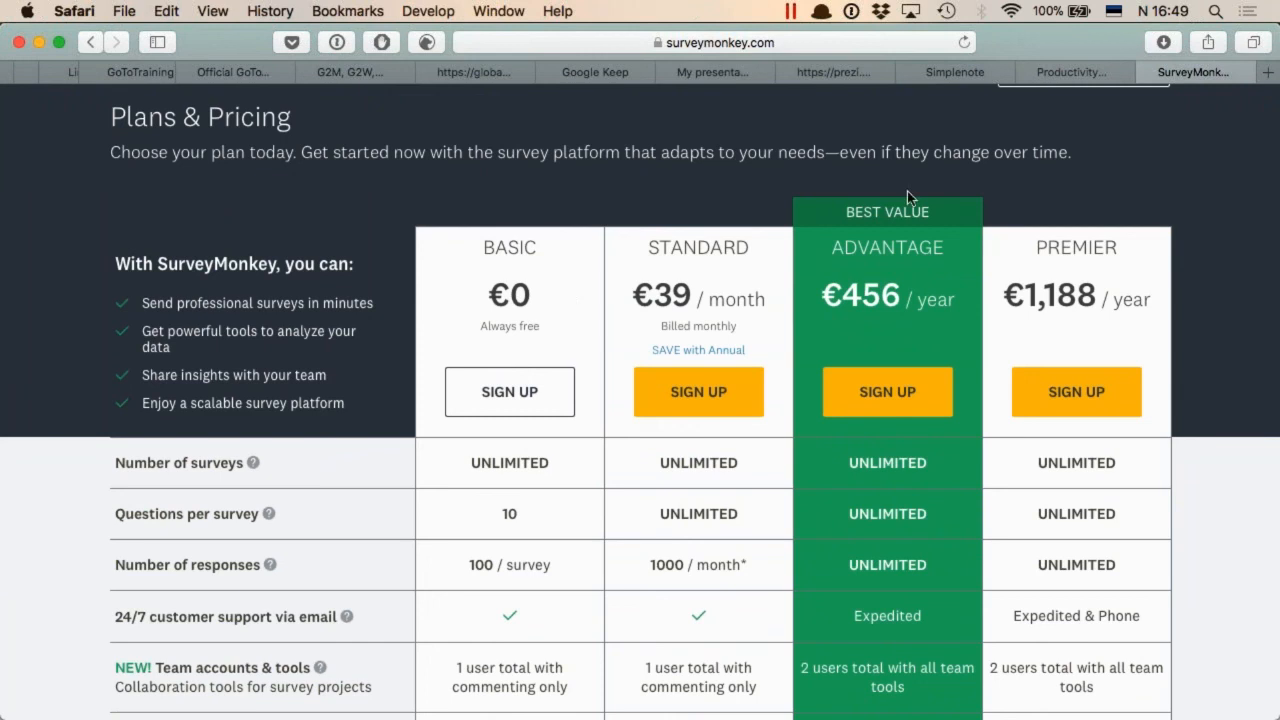
# Return to the Zapier Blog and open the article "The 5-Day Sprint: How to Jump Start a New App, Website, or Project"
pyautogui.hotkey('ctrl', 'shift', 'Tab')
pyautogui.scroll(-5, 811, 125)
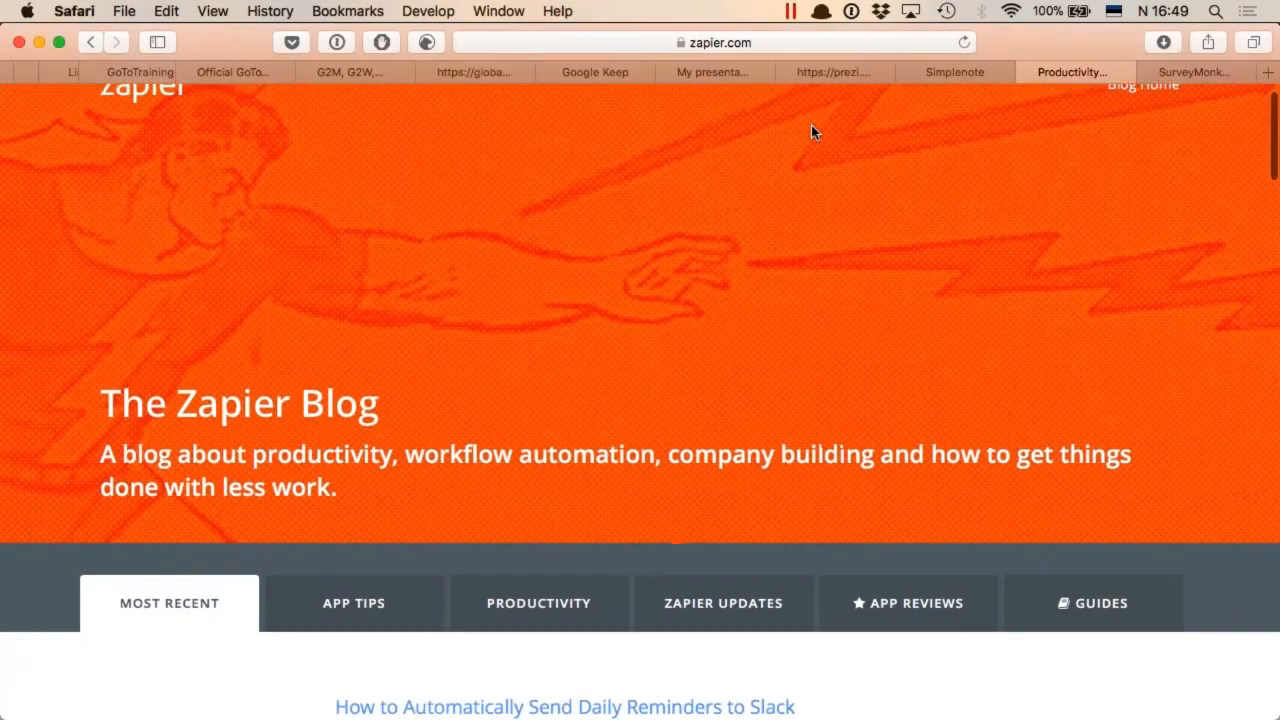
pyautogui.scroll(-2, 811, 132)
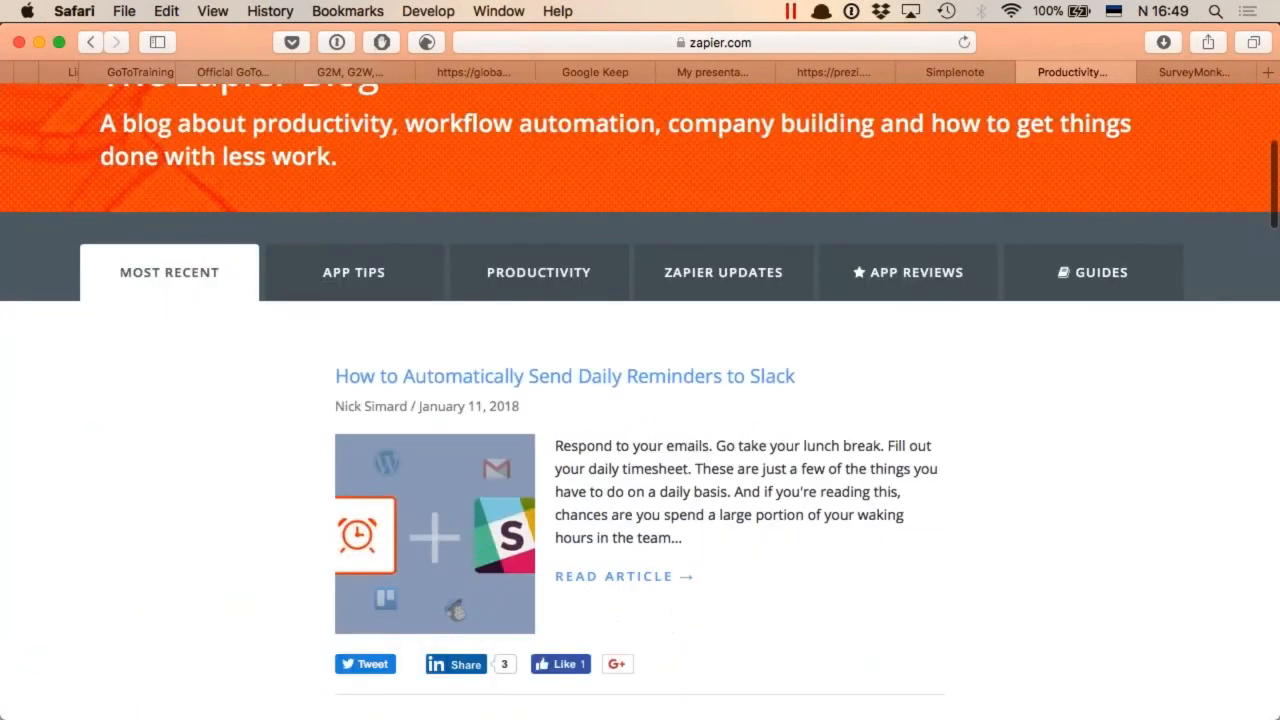
pyautogui.scroll(-6, 958, 450)
pyautogui.scroll(-7, 958, 512)
pyautogui.scroll(-5, 958, 512)
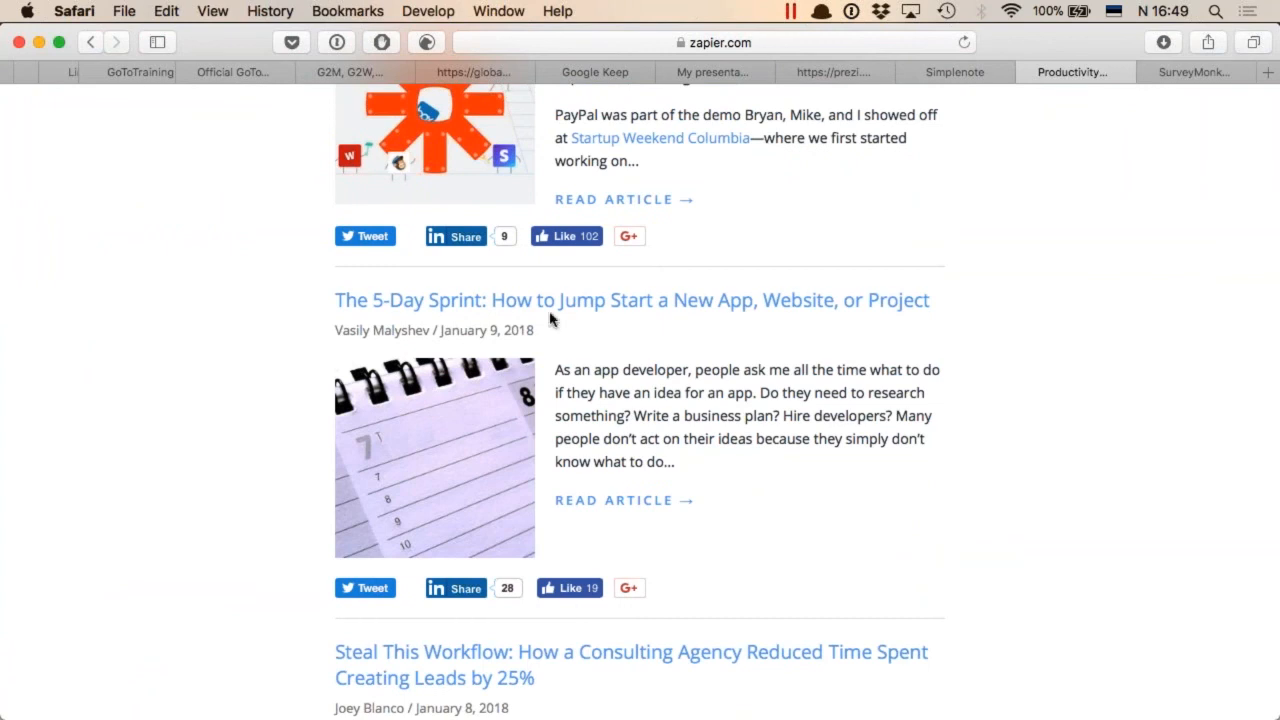
pyautogui.click(557, 303)
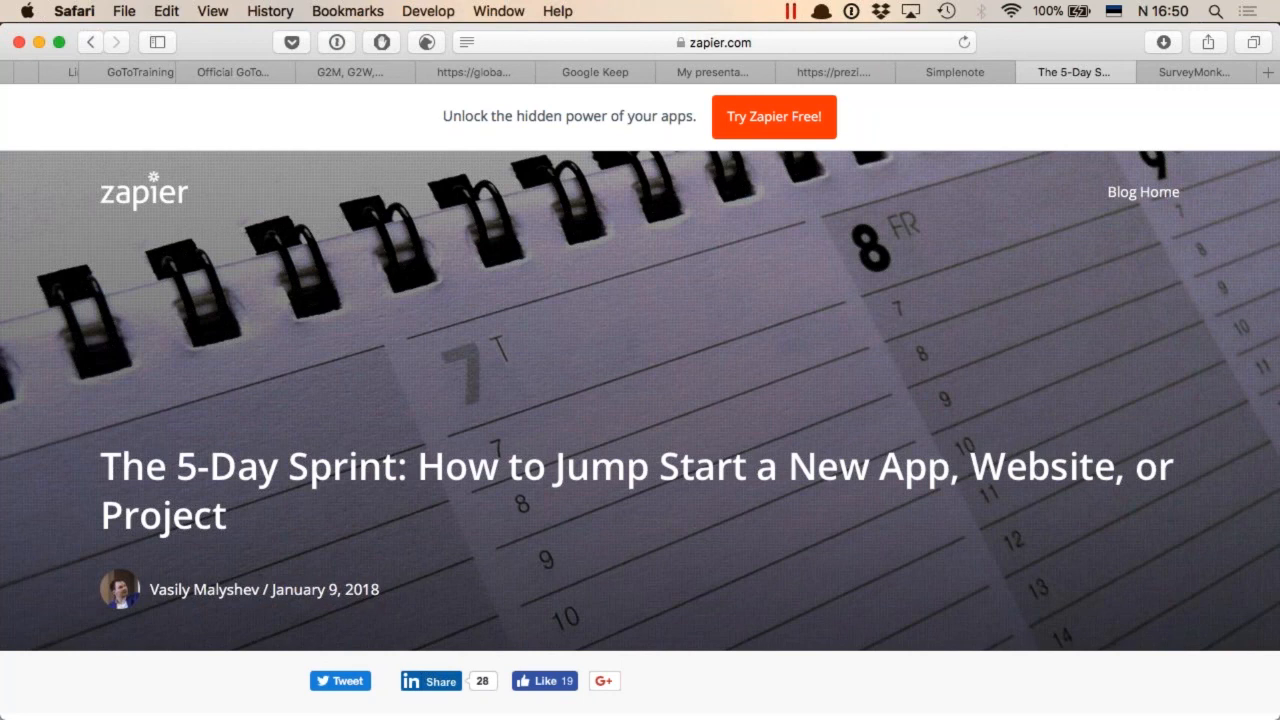
# Open calendly.com in a new browser tab
pyautogui.press('super+t')
pyautogui.write('calen')
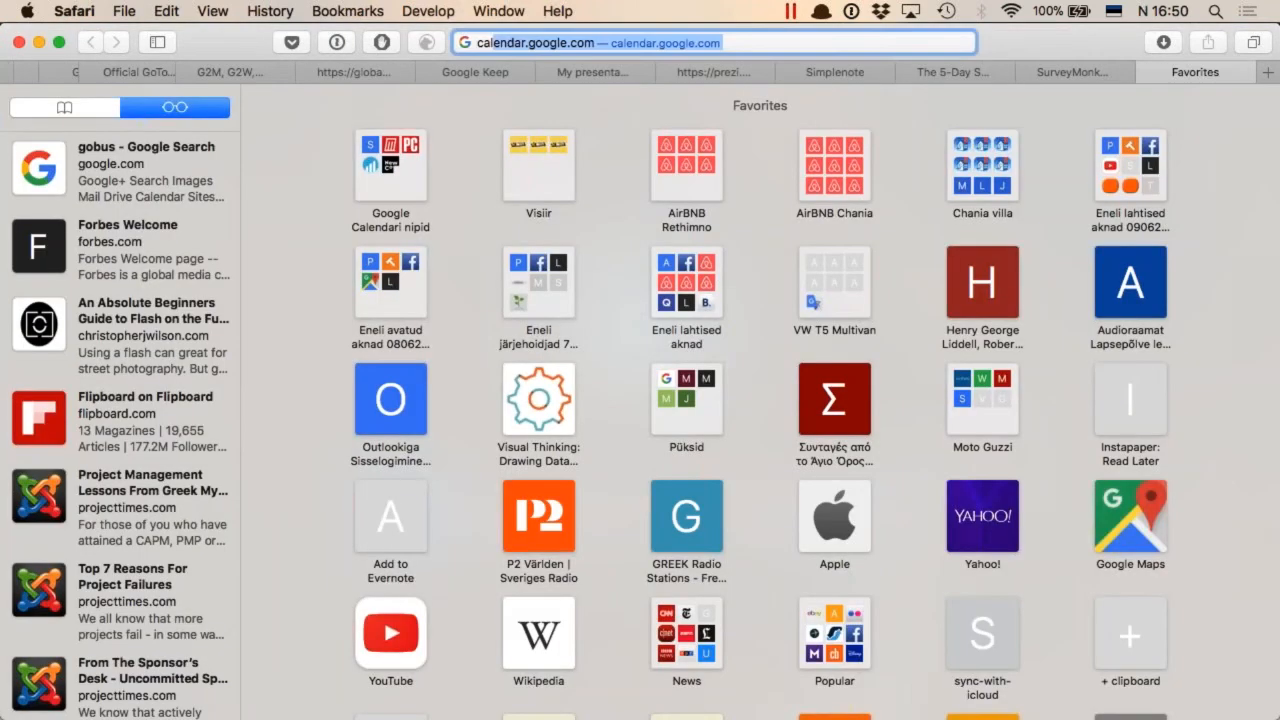
pyautogui.write('dly')
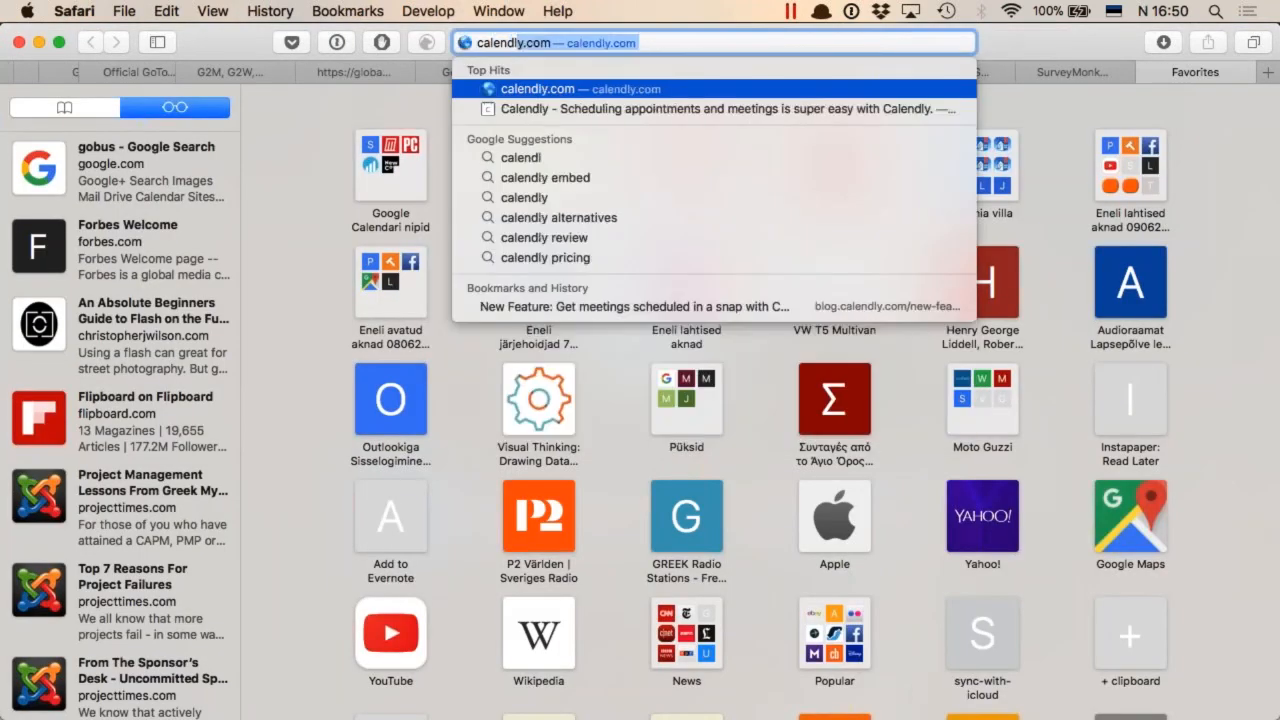
pyautogui.press('Return')
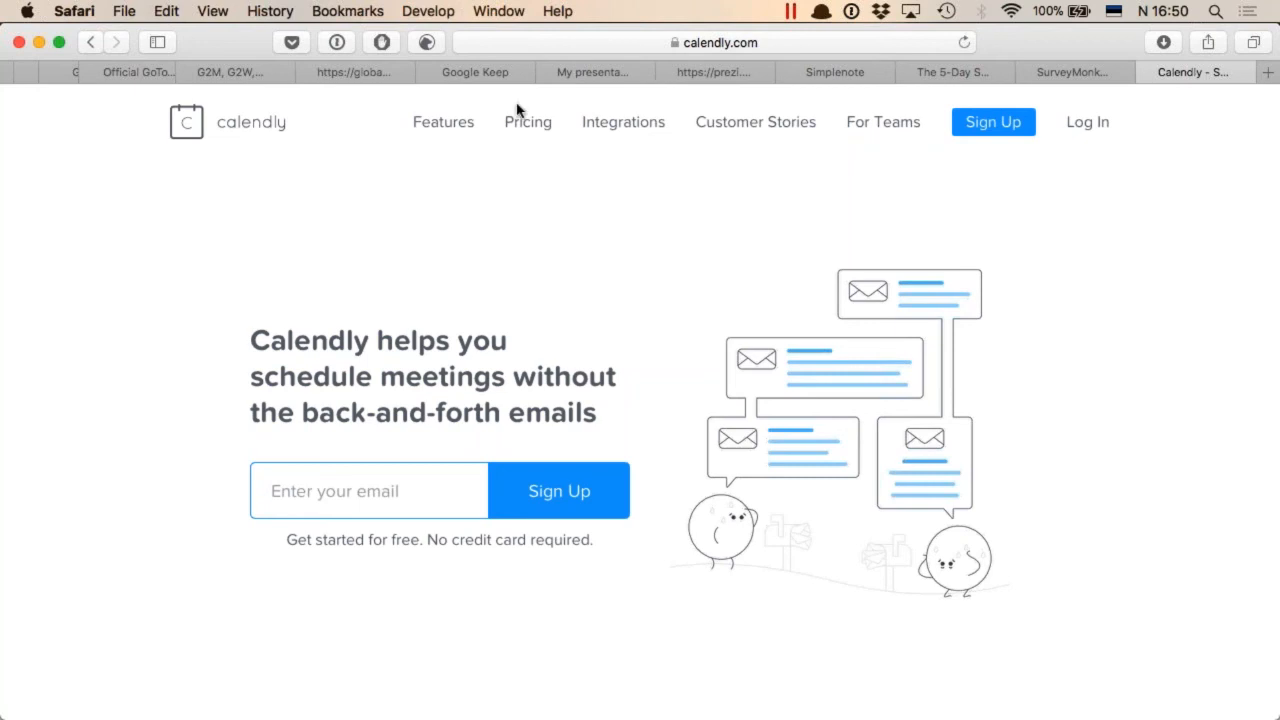
# Open Calendly's pricing page and compare the features of the Basic, Premium and Pro plans
pyautogui.click(530, 126)
pyautogui.scroll(-5, 620, 363)
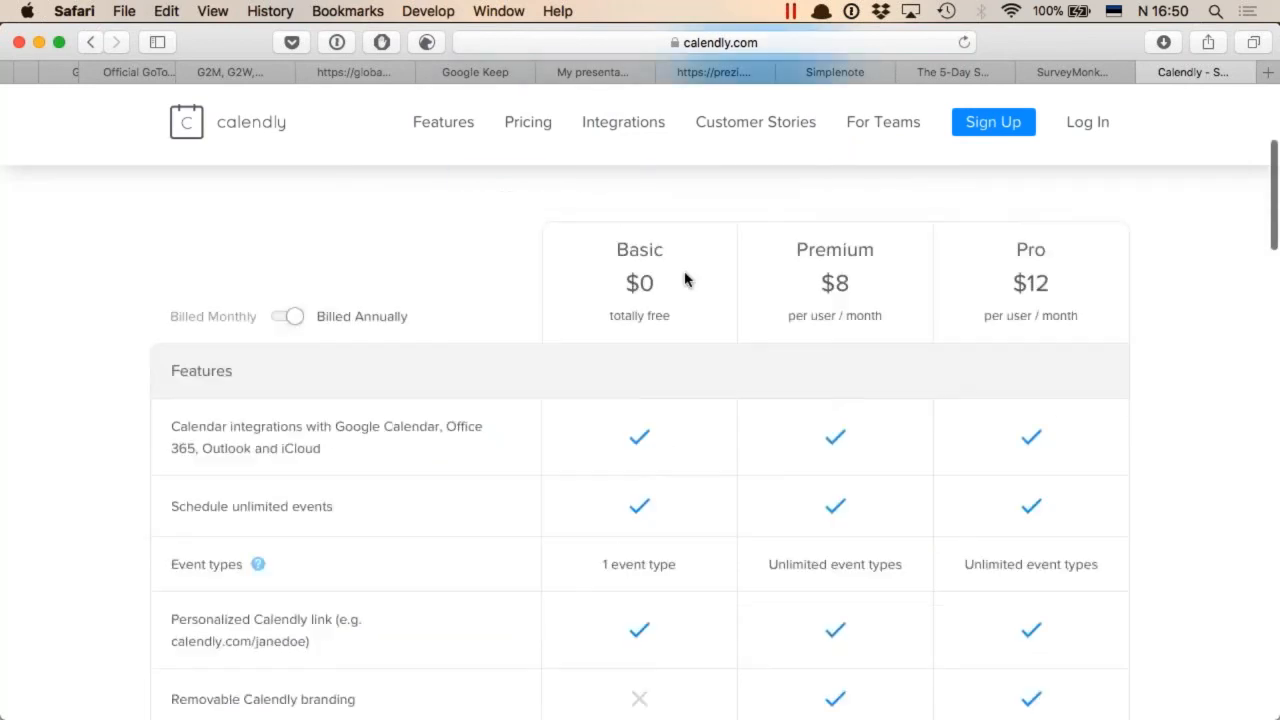
pyautogui.scroll(-2, 685, 280)
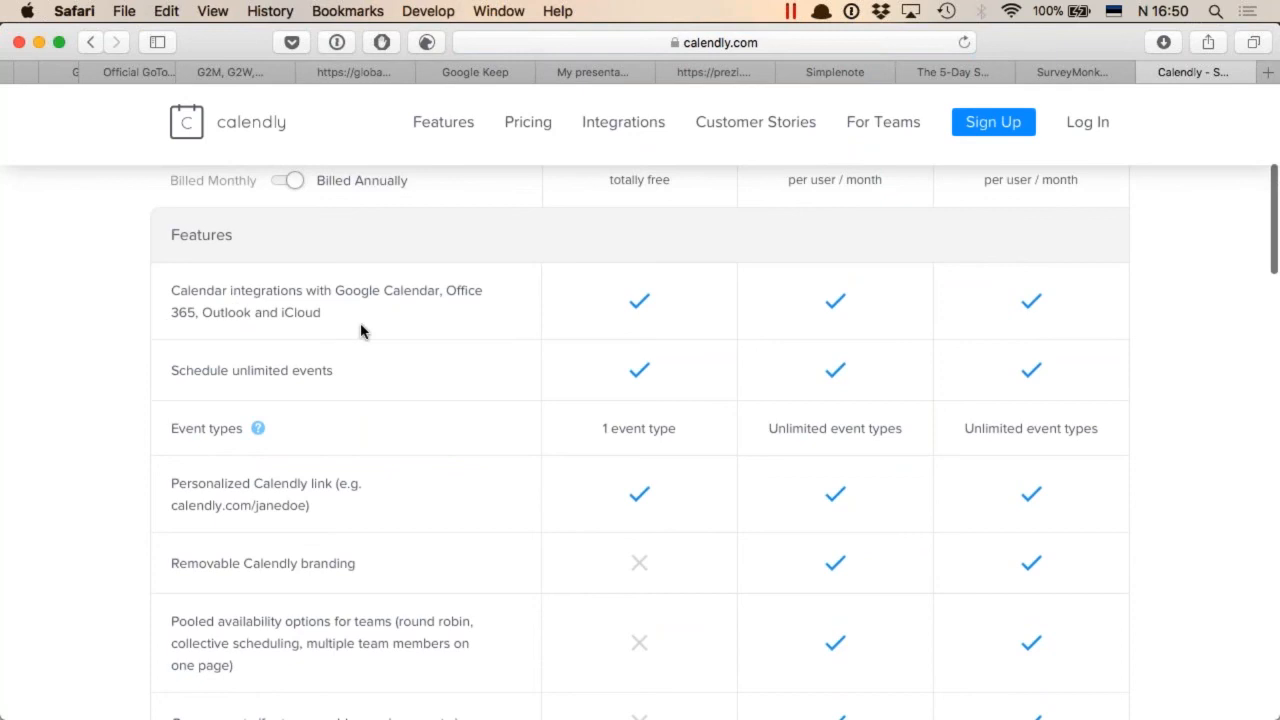
pyautogui.scroll(2, 685, 407)
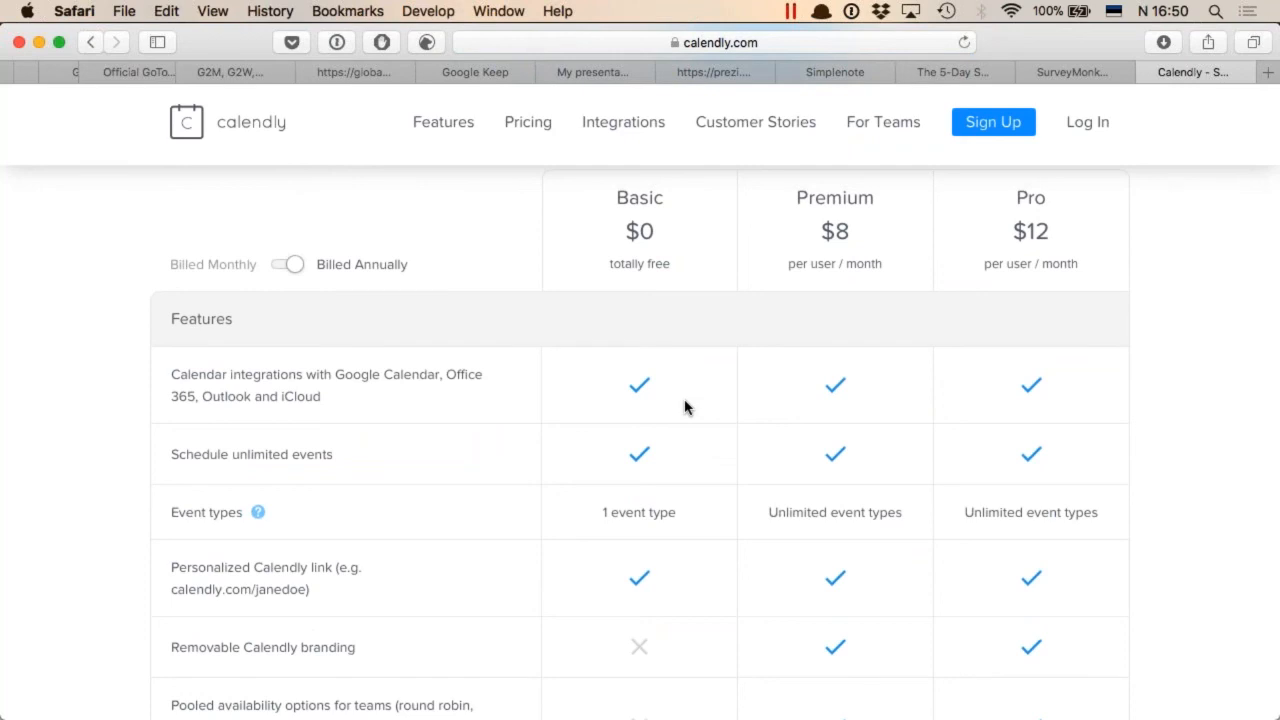
pyautogui.scroll(-3, 685, 407)
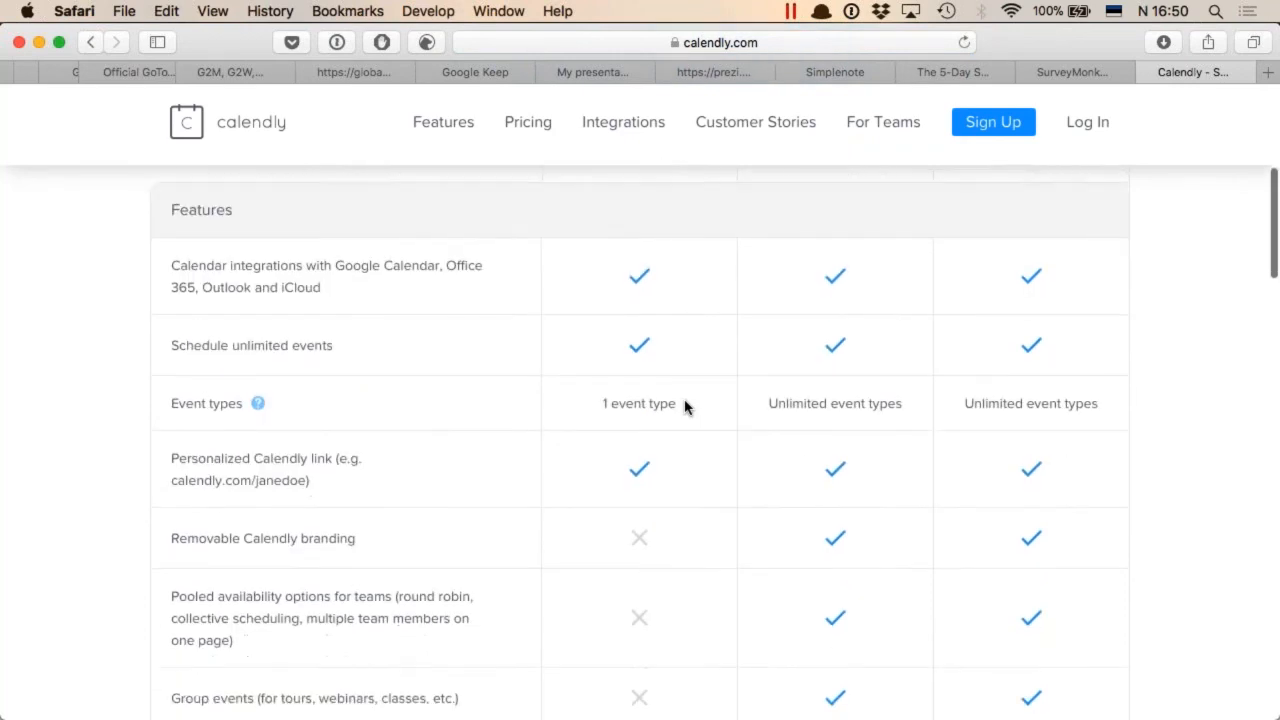
pyautogui.scroll(-1, 667, 420)
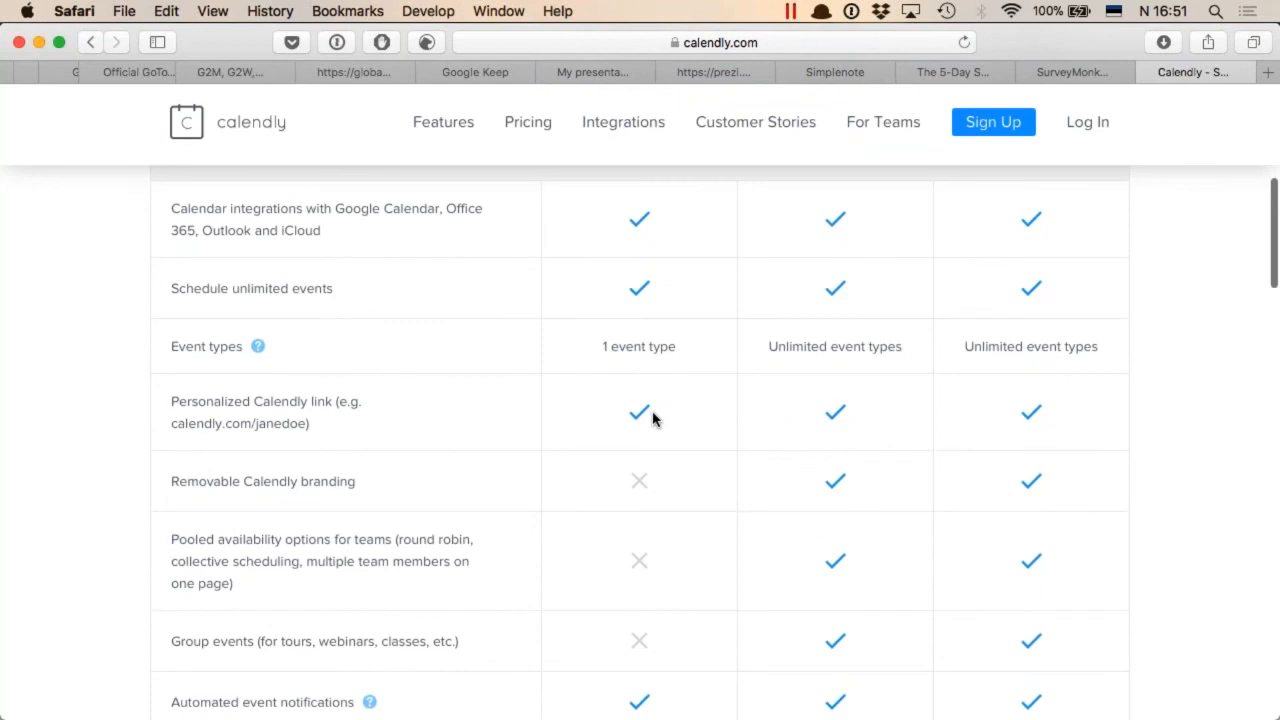
# Examine the event, notification, integration and support rows of Calendly's plan comparison table, along with the plan prices
pyautogui.scroll(-1, 652, 418)
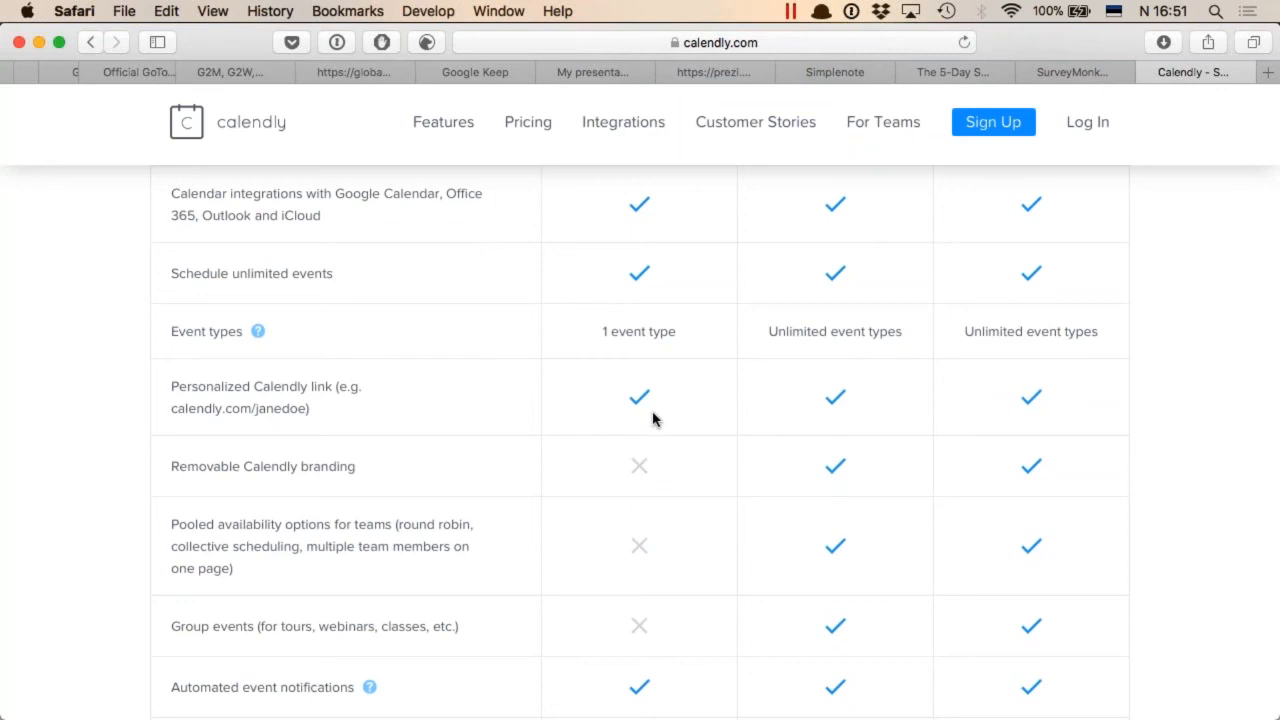
pyautogui.scroll(-3, 652, 418)
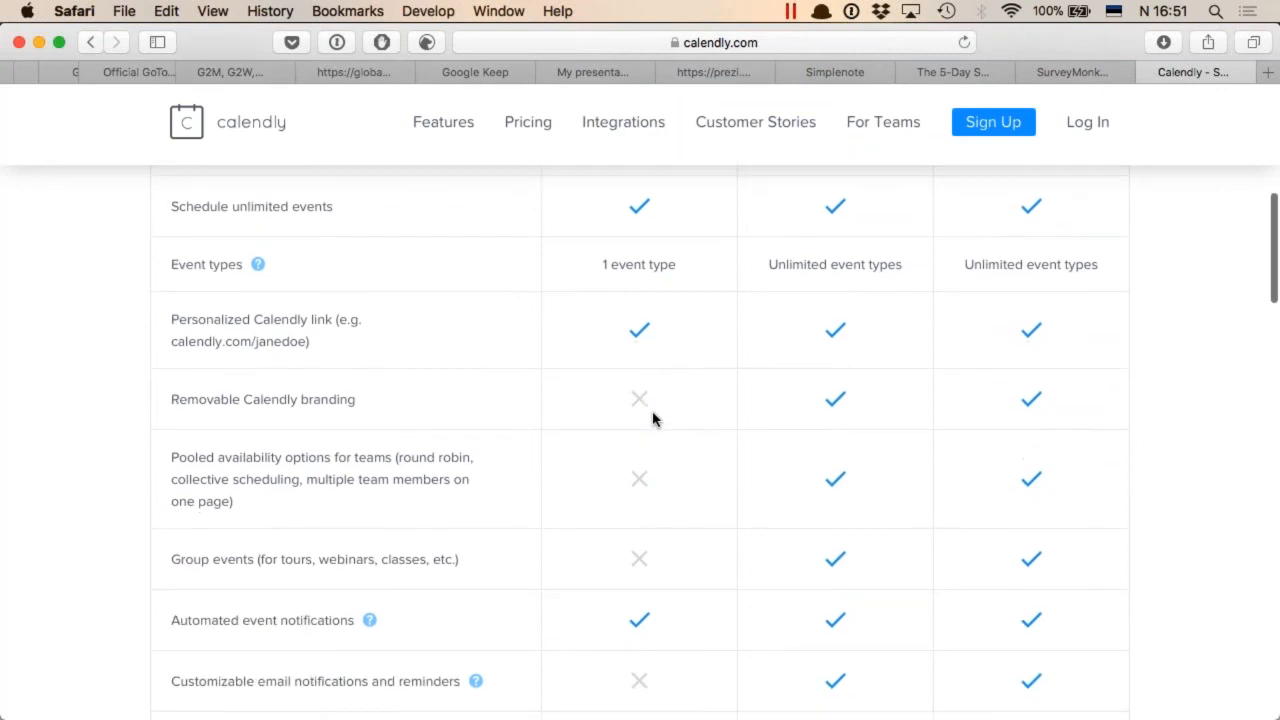
pyautogui.scroll(-5, 709, 479)
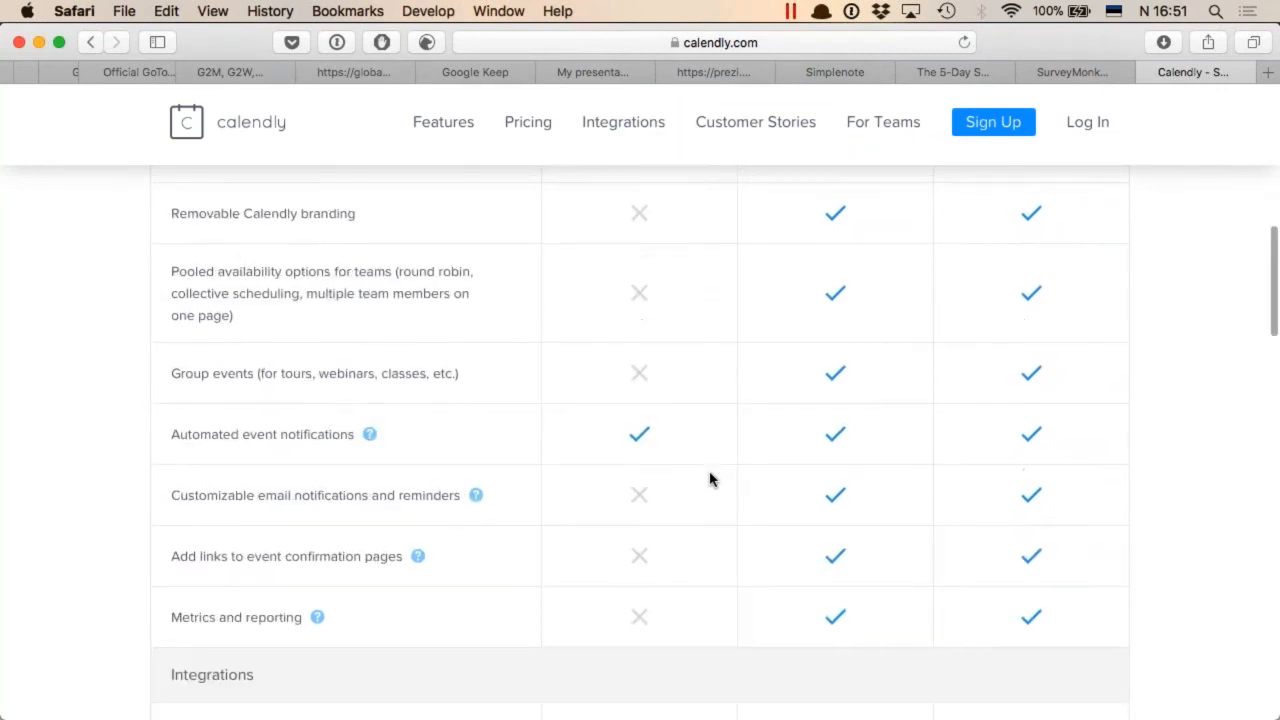
pyautogui.scroll(10, 709, 479)
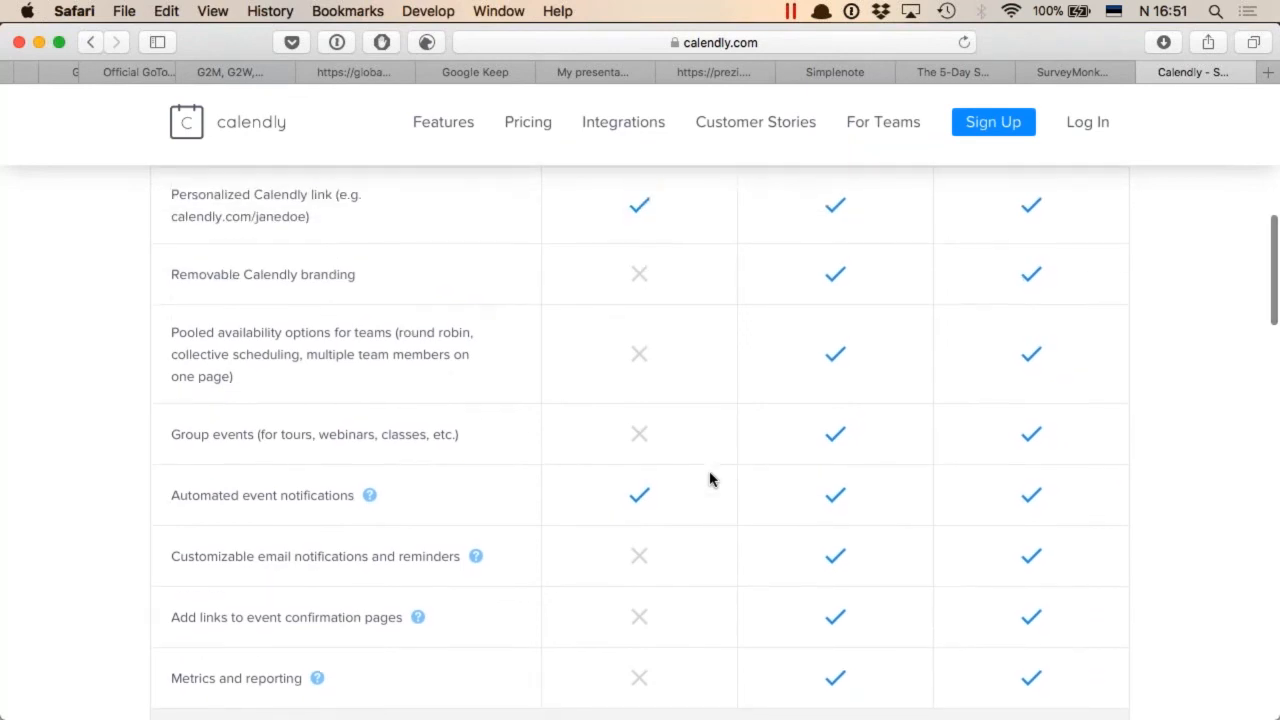
pyautogui.scroll(2, 709, 479)
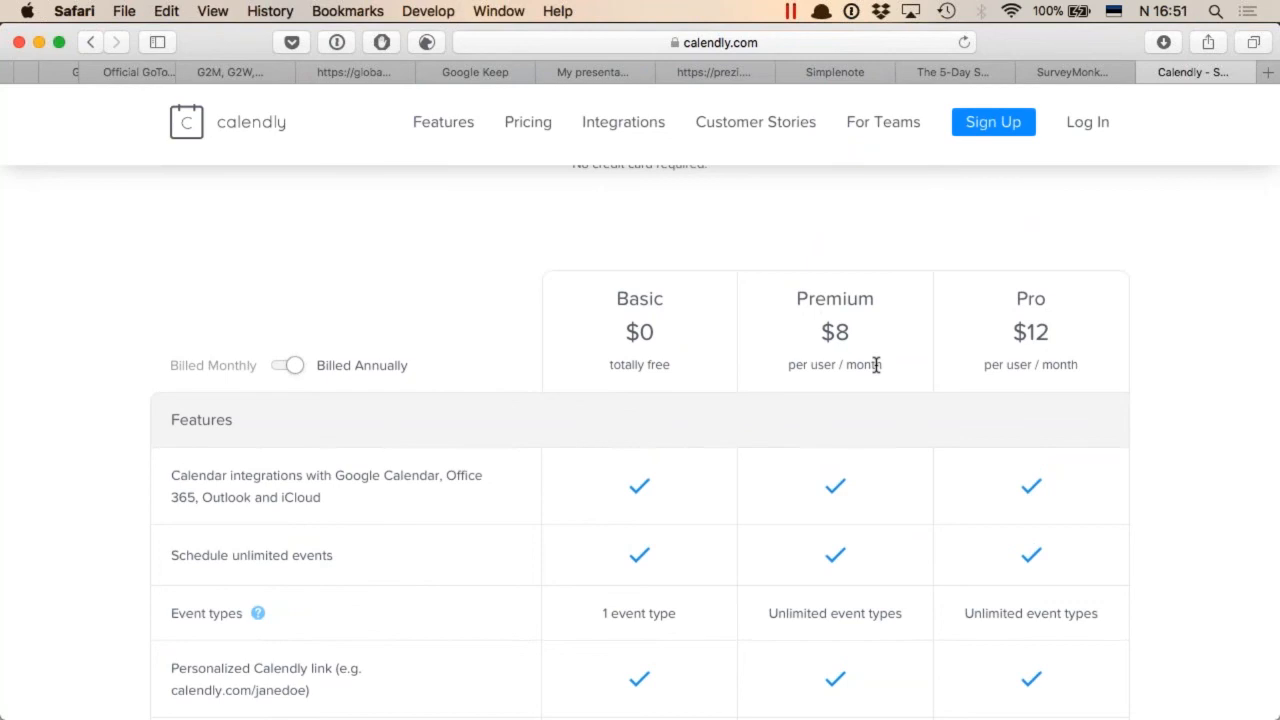
pyautogui.scroll(-13, 663, 597)
pyautogui.scroll(13, 663, 597)
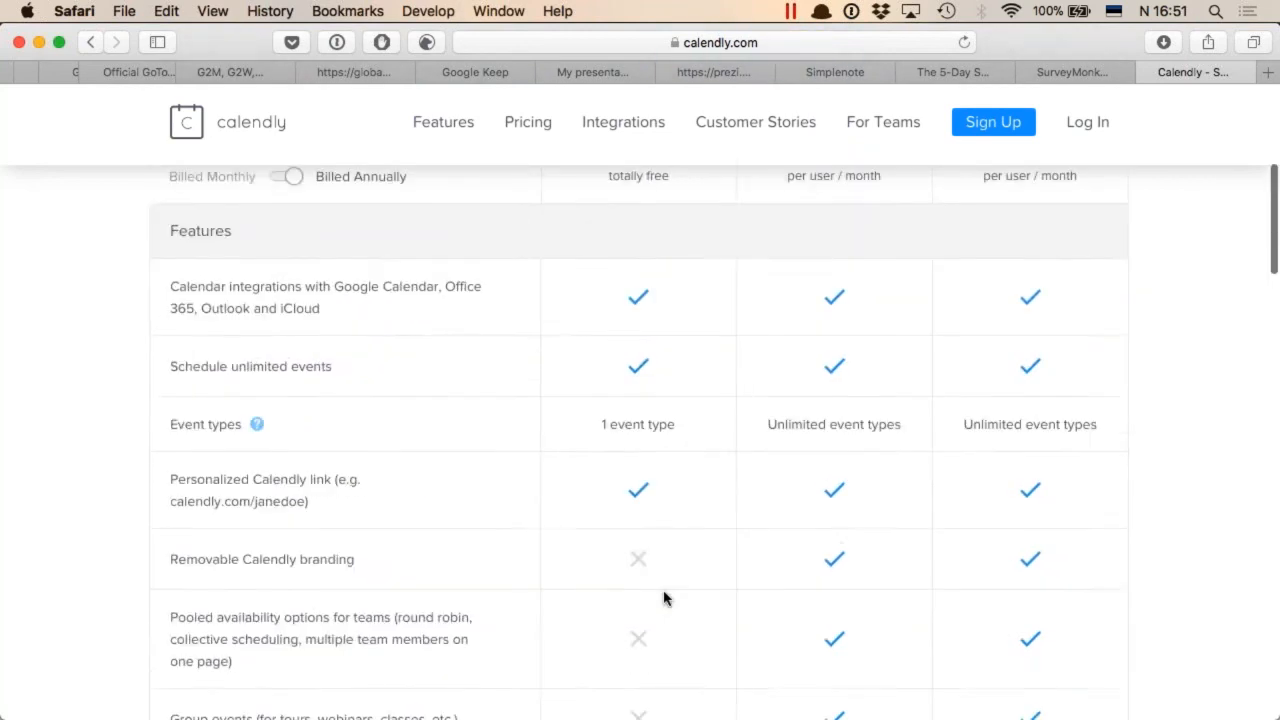
pyautogui.scroll(-20, 663, 598)
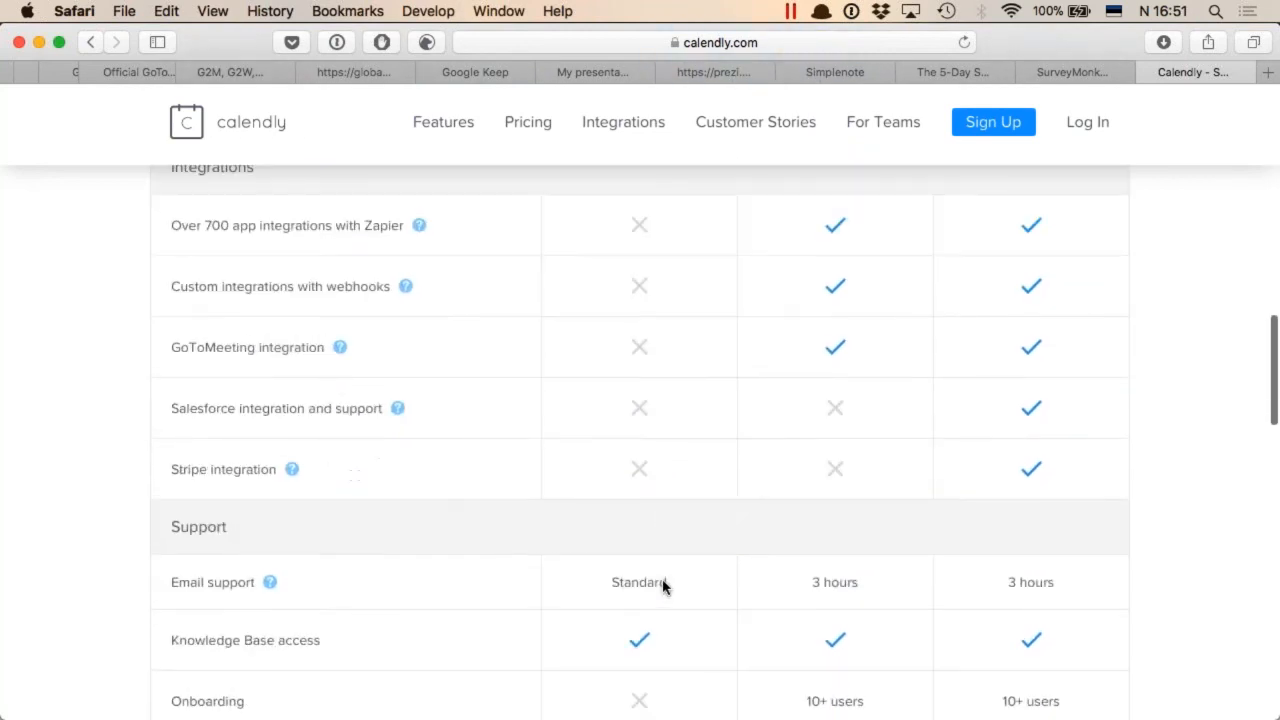
pyautogui.scroll(20, 637, 497)
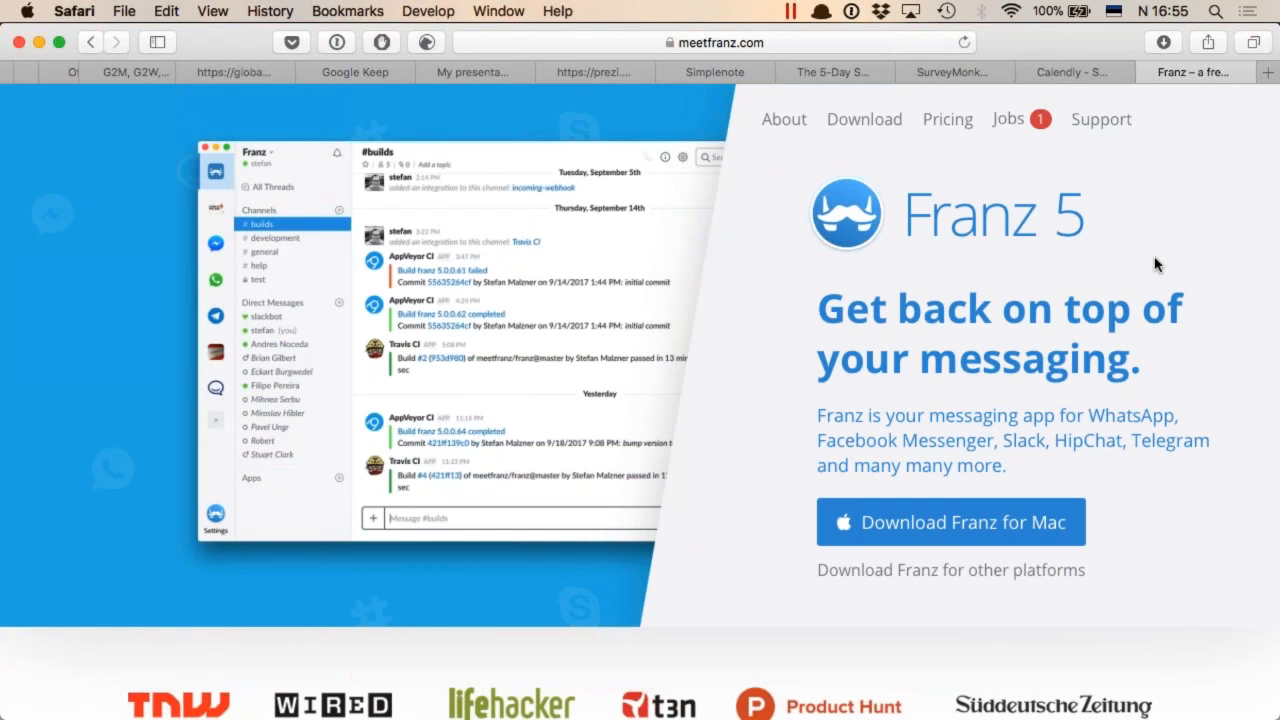
# Open the Franz pricing page and compare the Free, Premium Supporter and Enterprise licenses
pyautogui.scroll(-1, 1212, 540)
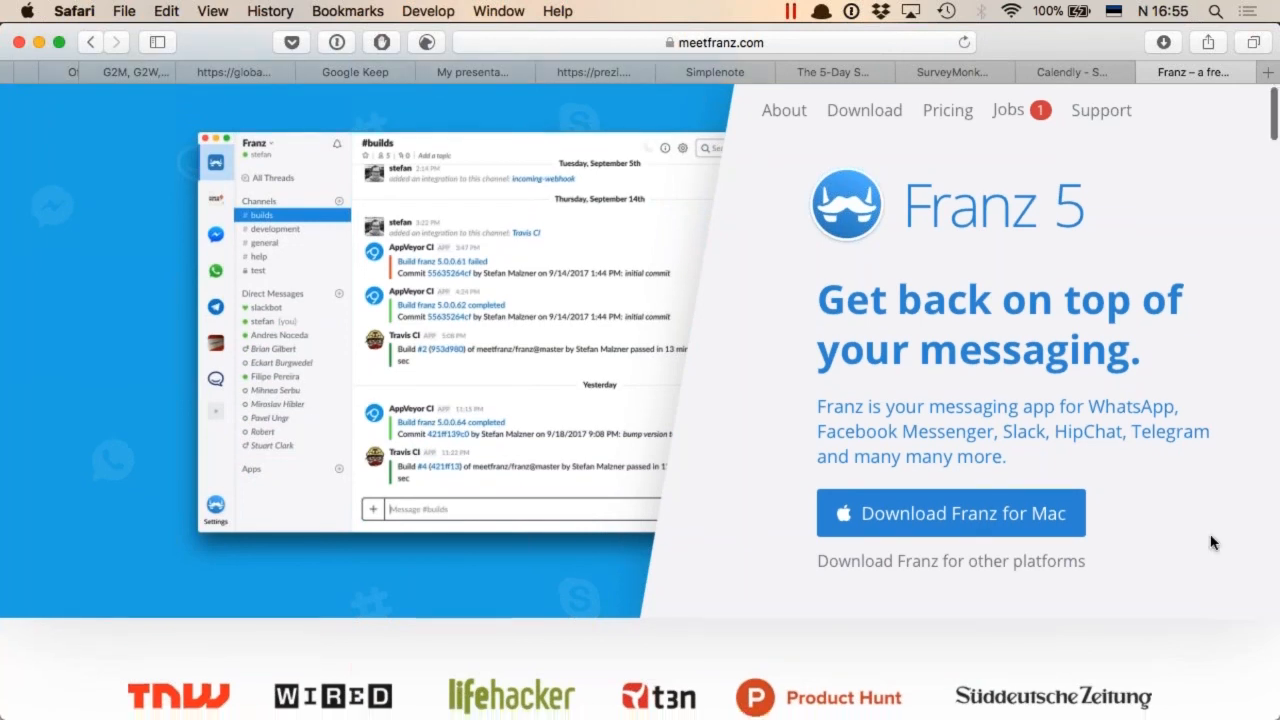
pyautogui.scroll(1, 1135, 202)
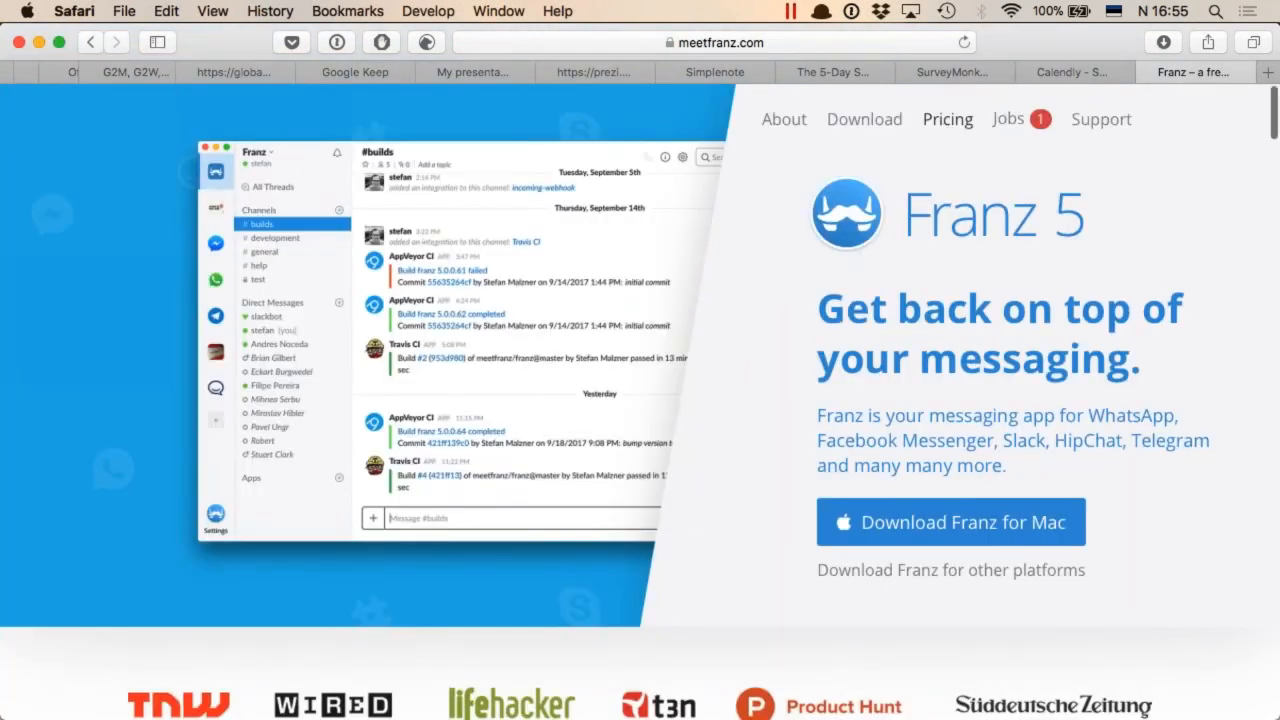
pyautogui.click(947, 119)
pyautogui.scroll(-5, 640, 400)
pyautogui.scroll(-2, 243, 623)
pyautogui.scroll(3, 246, 623)
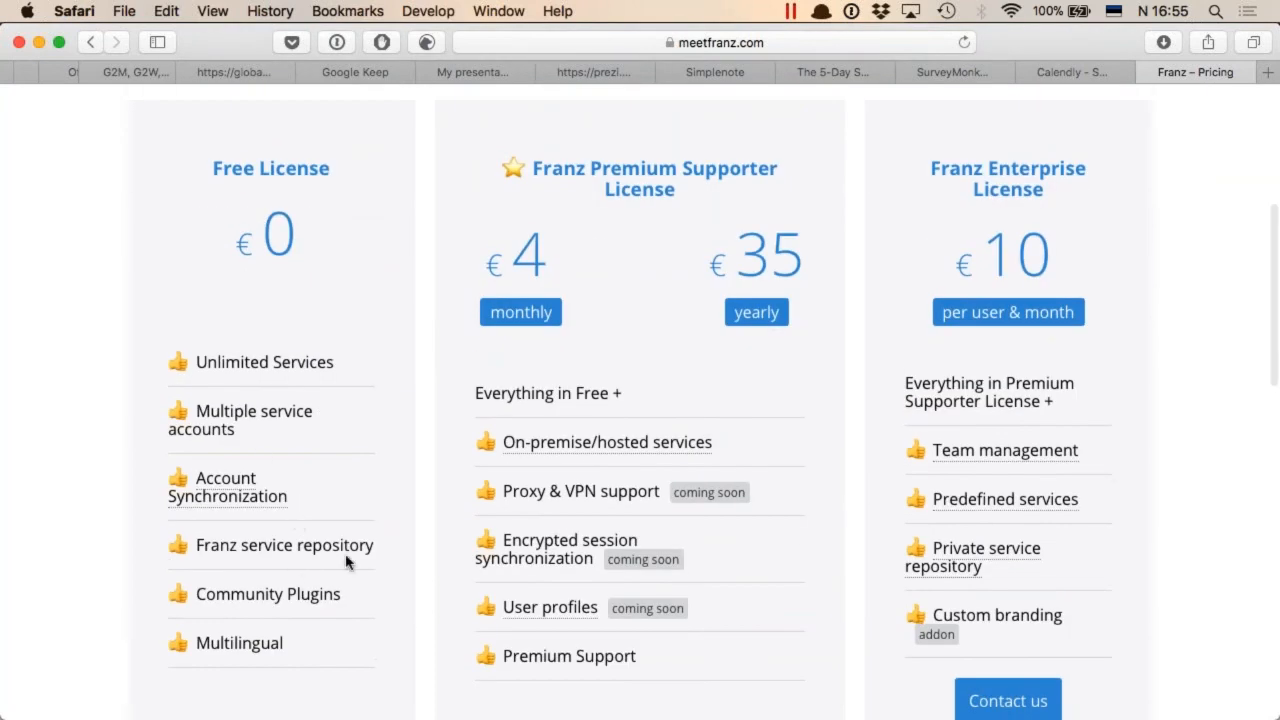
pyautogui.scroll(-3, 345, 562)
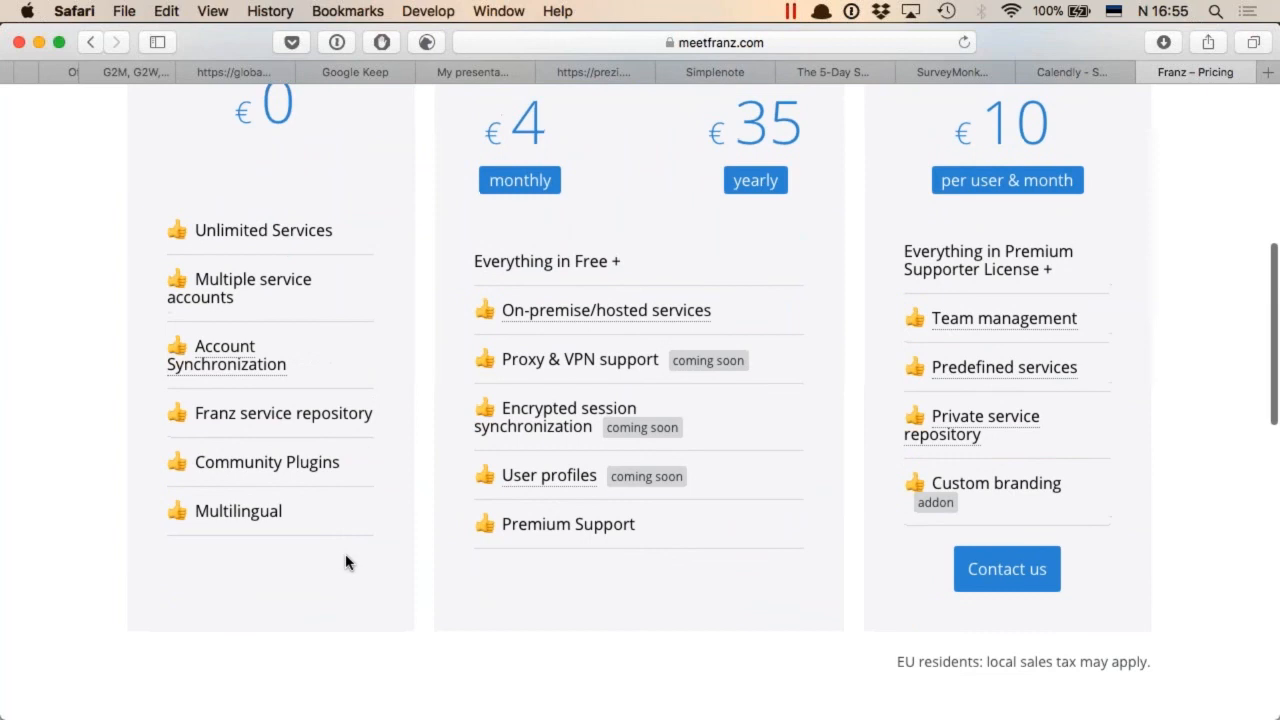
pyautogui.scroll(10, 345, 562)
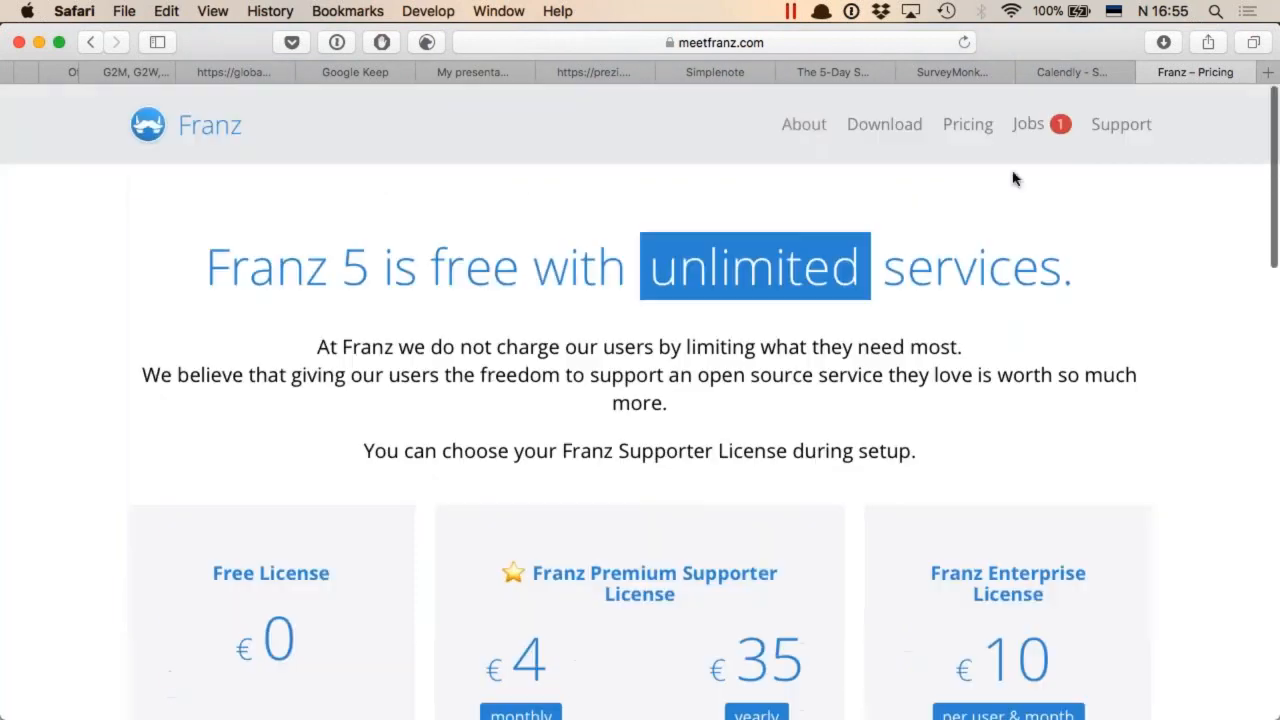
# Open Franz's About information and review its description of the messaging app and support for multiple accounts
pyautogui.click(795, 136)
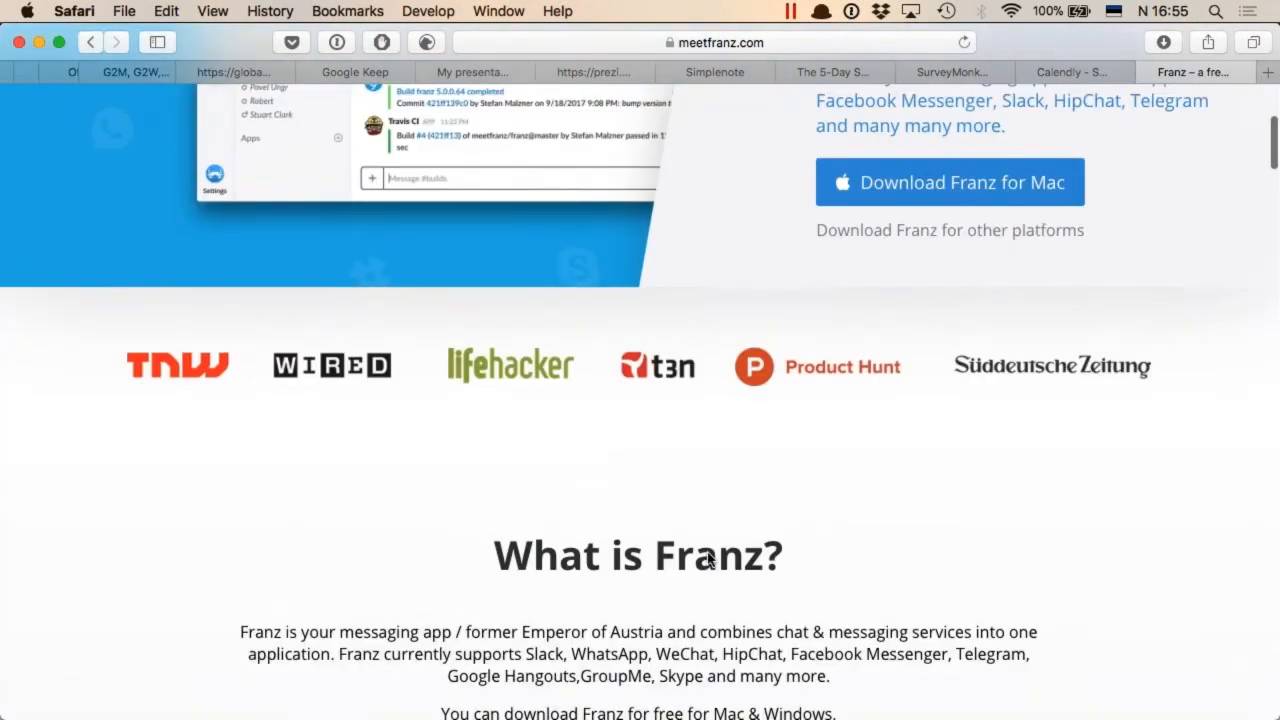
pyautogui.scroll(-6, 640, 362)
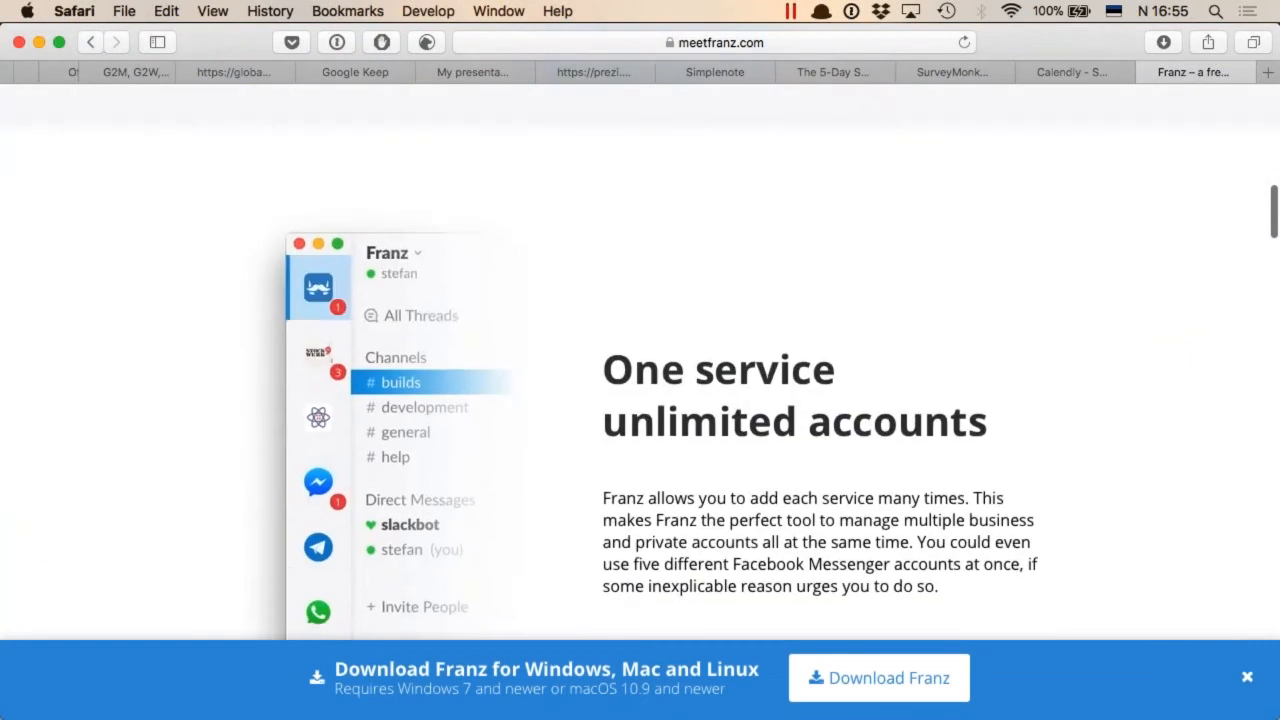
pyautogui.scroll(3, 640, 362)
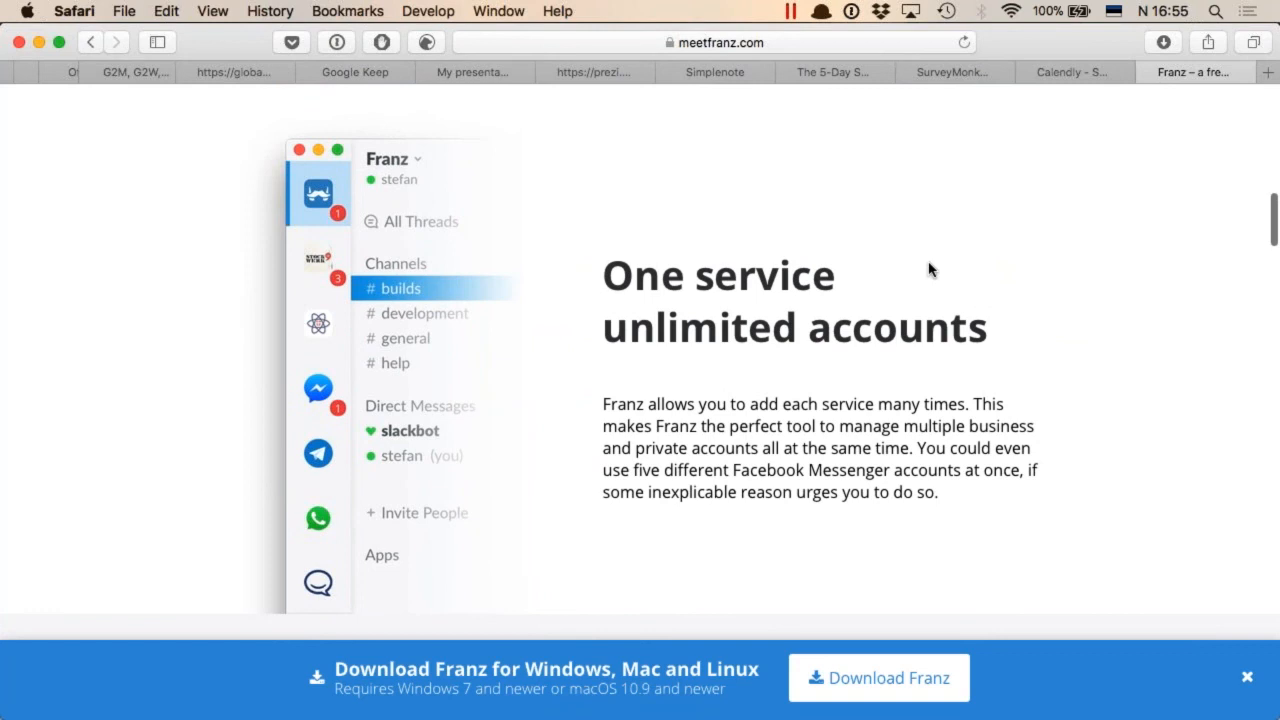
pyautogui.scroll(10, 928, 268)
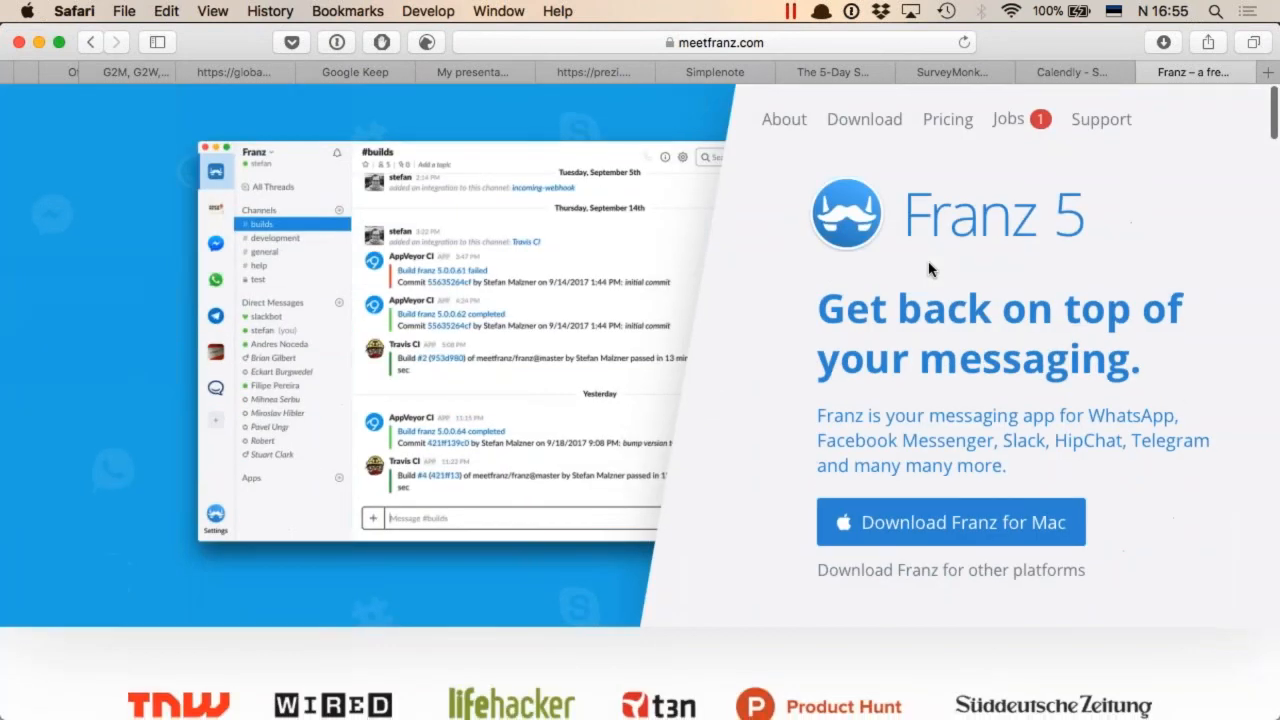